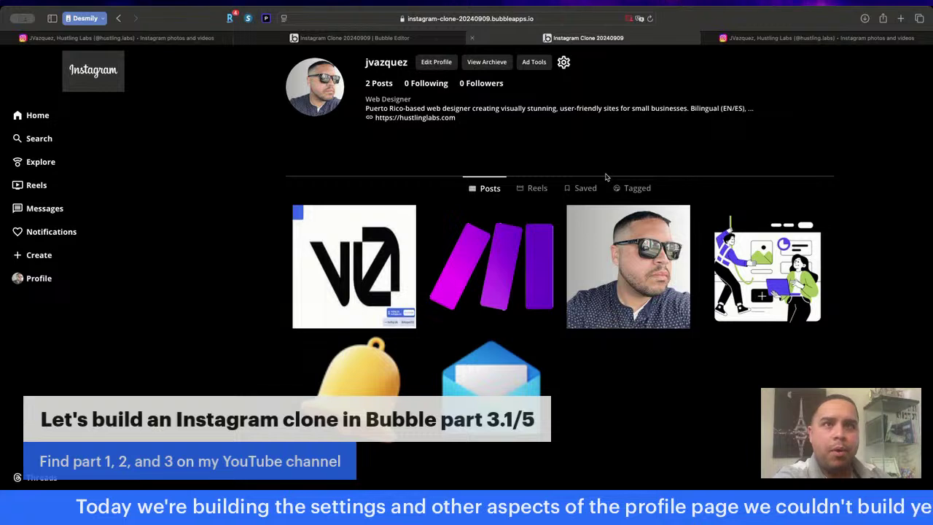
# Try out the Saved, Posts, Reels and Tagged sections on the Instagram clone's profile page.
pyautogui.click(591, 190)
pyautogui.click(487, 189)
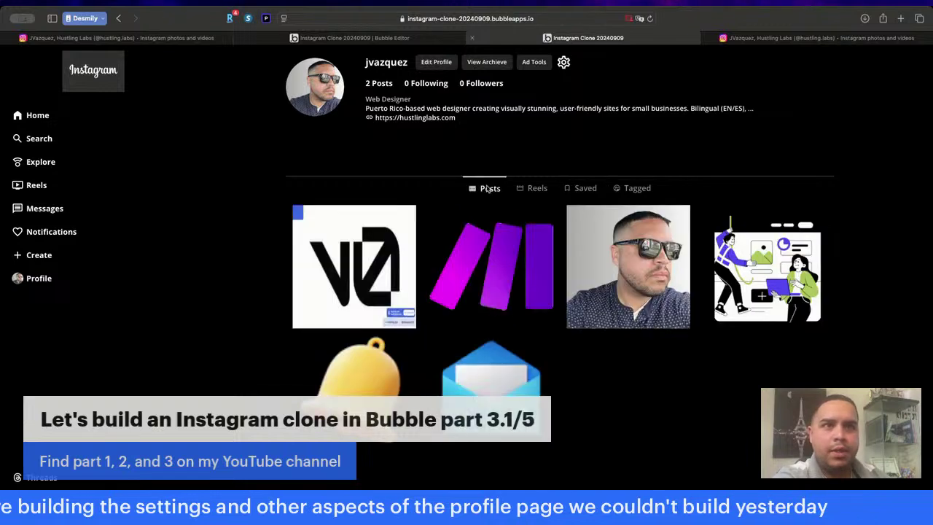
pyautogui.click(537, 189)
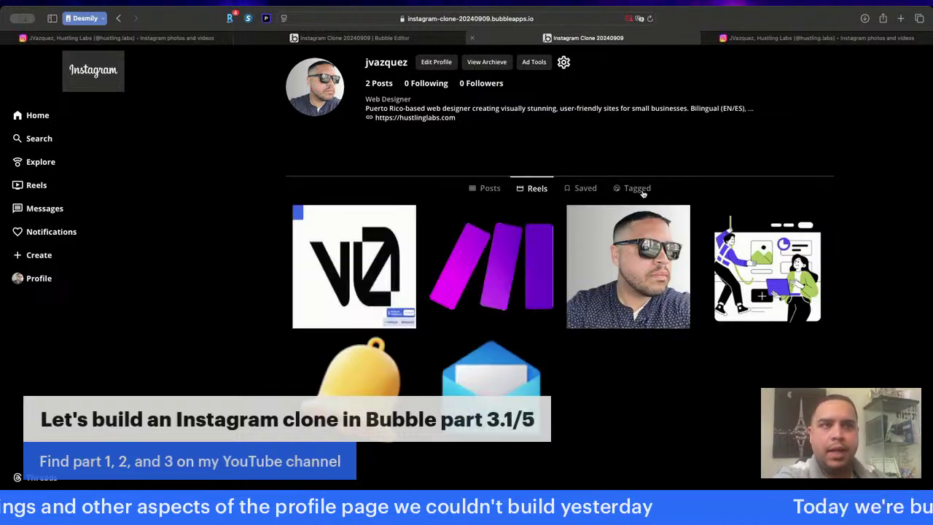
pyautogui.click(641, 191)
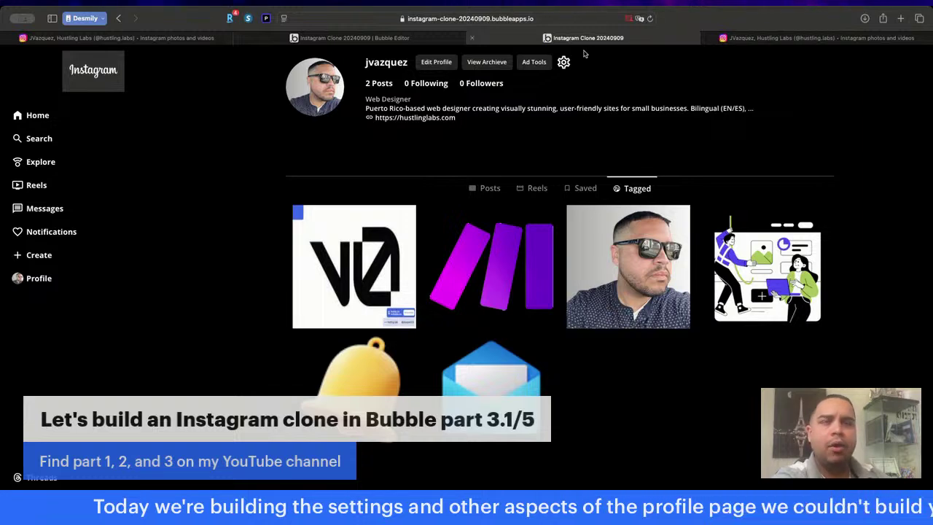
# View the profile settings options on the real Instagram page for reference and close the duplicate Instagram tab.
pyautogui.click(355, 37)
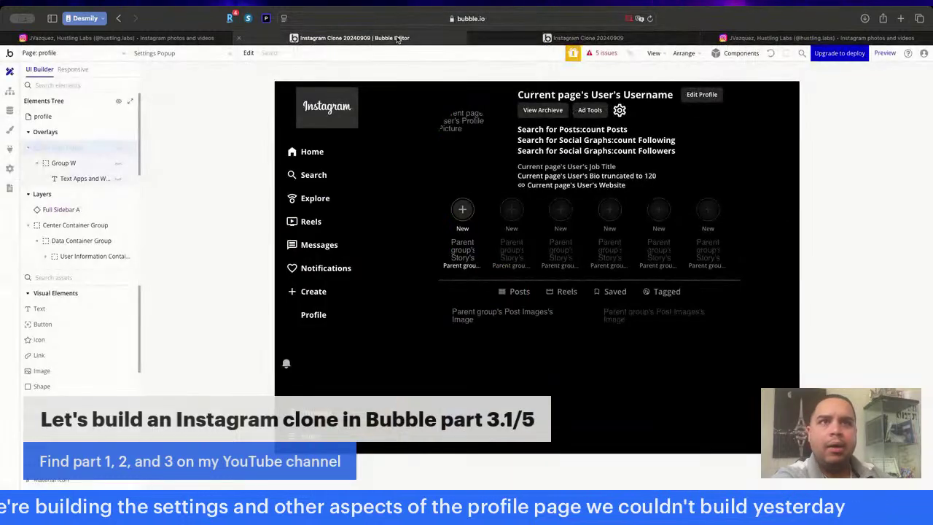
pyautogui.click(204, 37)
pyautogui.click(703, 70)
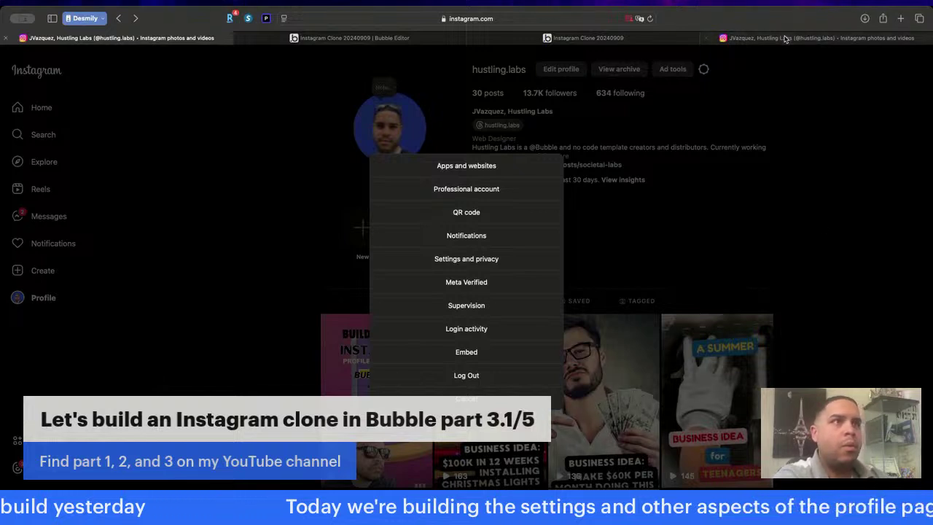
pyautogui.click(723, 37)
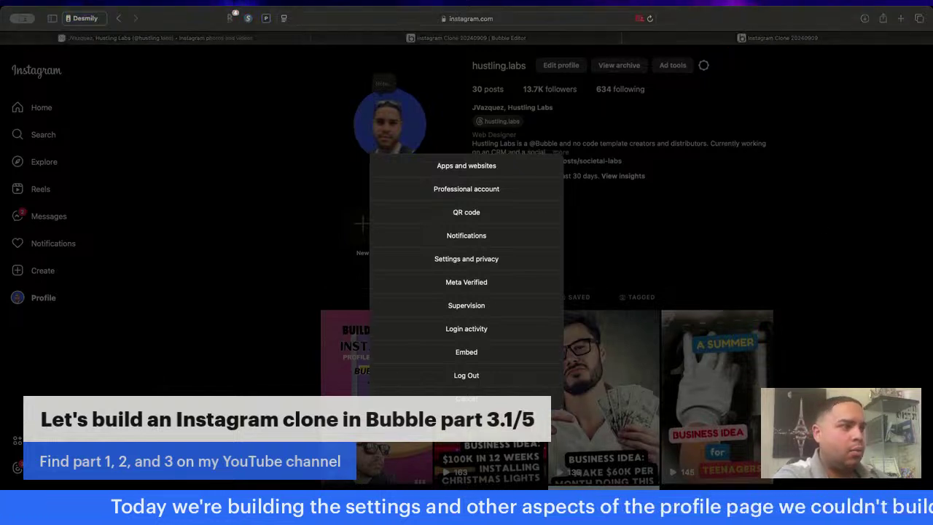
pyautogui.click(723, 38)
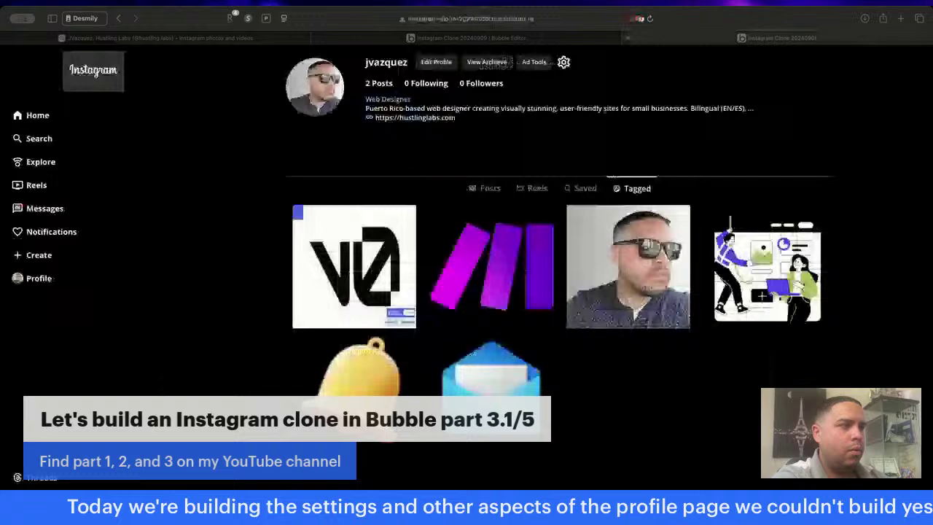
pyautogui.click(656, 128)
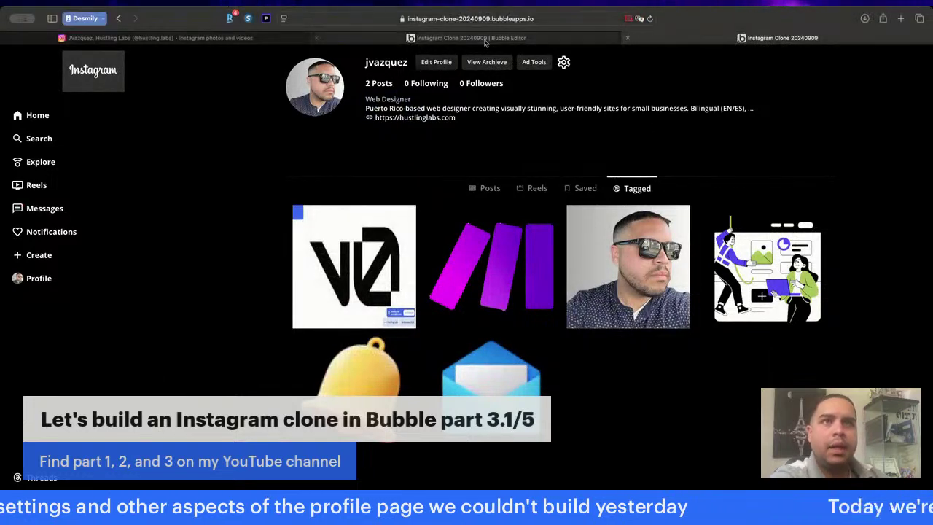
# In the Bubble editor, add a workflow to the profile page's settings gear icon that shows the Settings Popup when clicked.
pyautogui.click(484, 39)
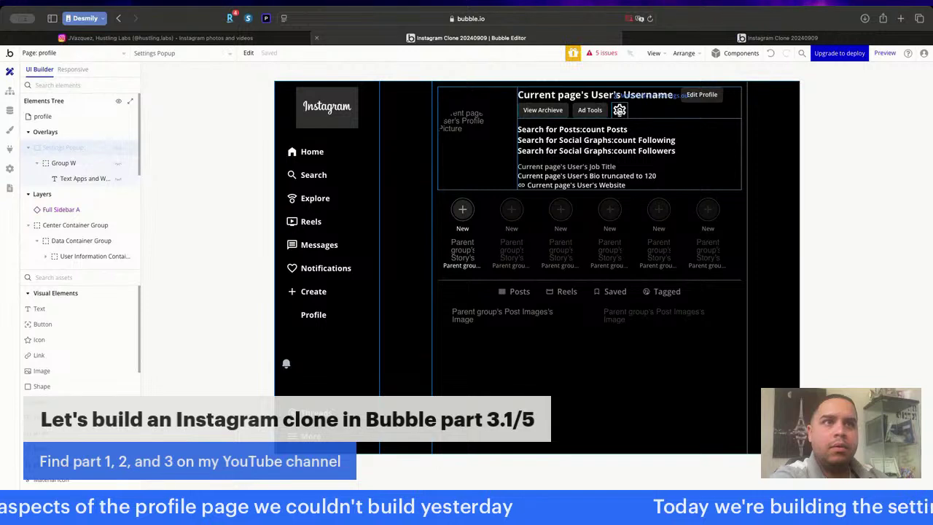
pyautogui.doubleClick(619, 110)
pyautogui.click(779, 209)
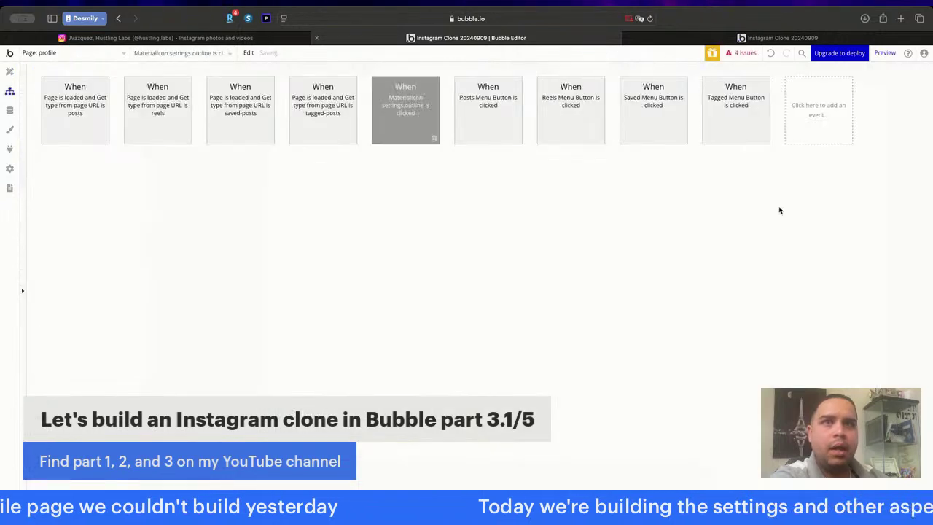
pyautogui.click(72, 177)
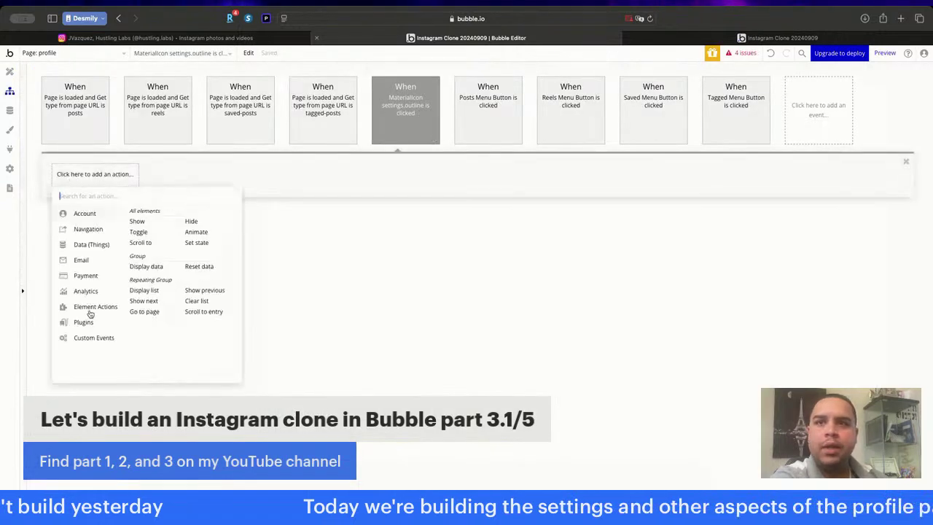
pyautogui.click(144, 226)
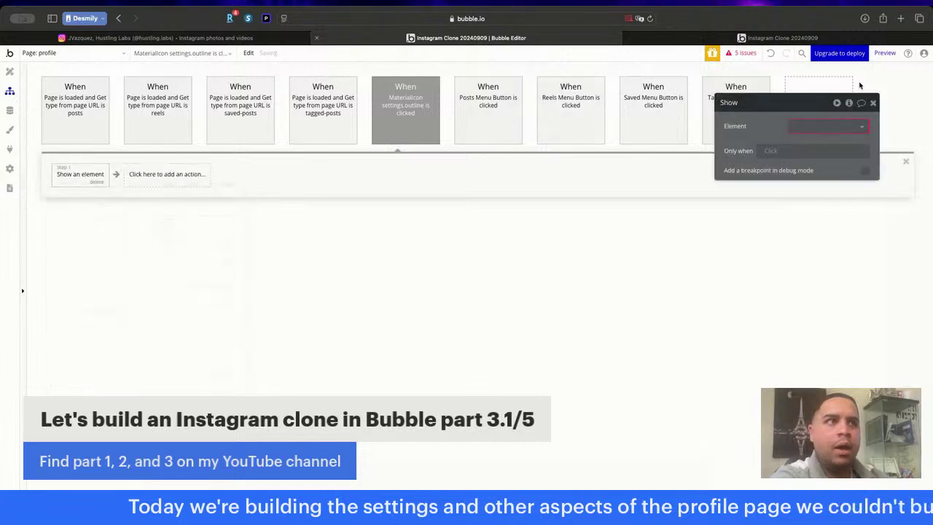
pyautogui.click(822, 126)
pyautogui.click(809, 156)
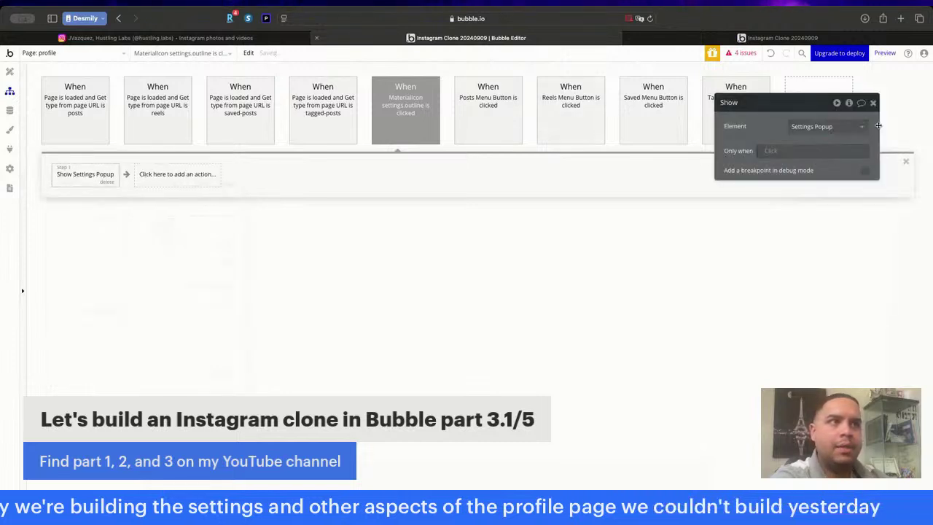
pyautogui.click(874, 105)
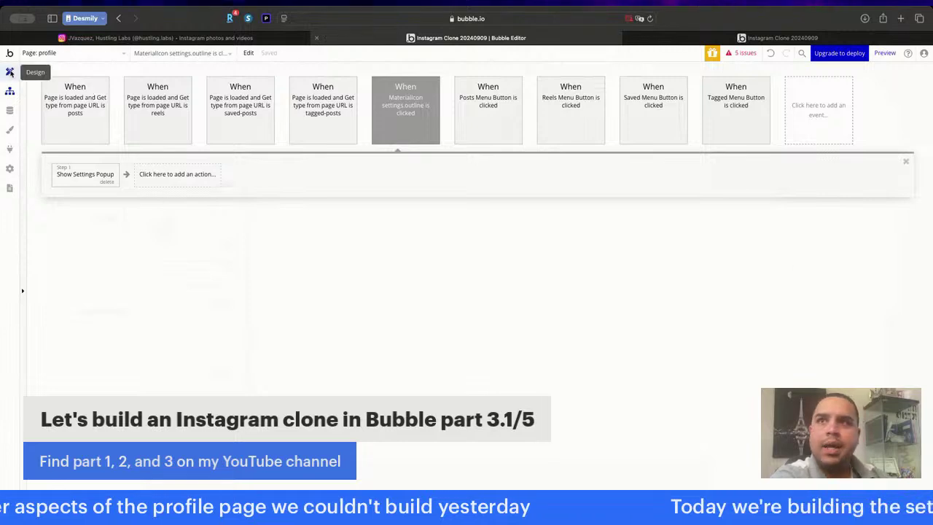
# Reveal the Settings Popup in the design view and give its Apps and Websites group an independent solid bottom border in Lighter Gray (#363636).
pyautogui.click(10, 72)
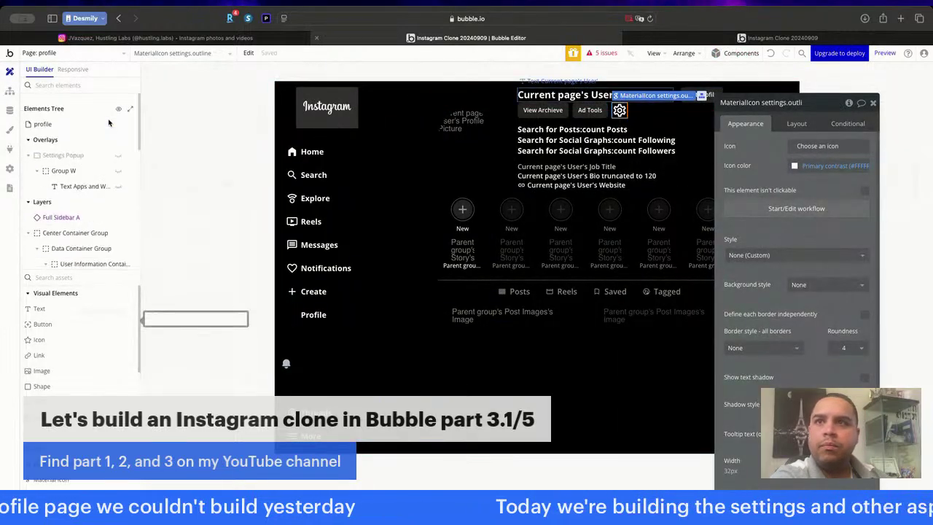
pyautogui.click(118, 148)
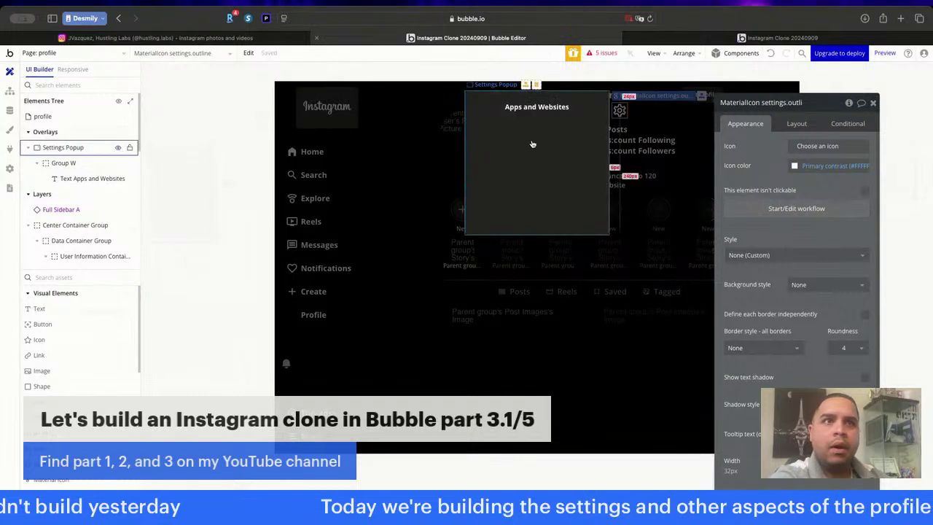
pyautogui.click(479, 107)
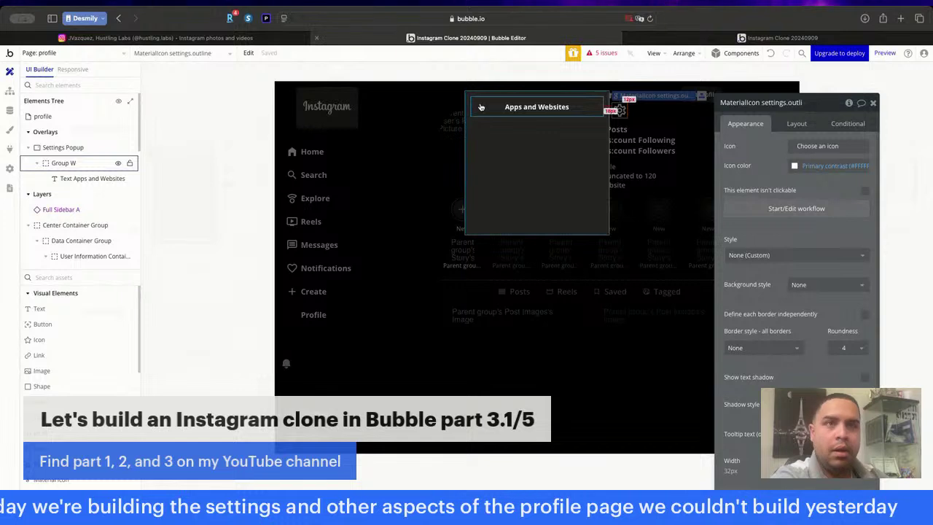
pyautogui.click(480, 107)
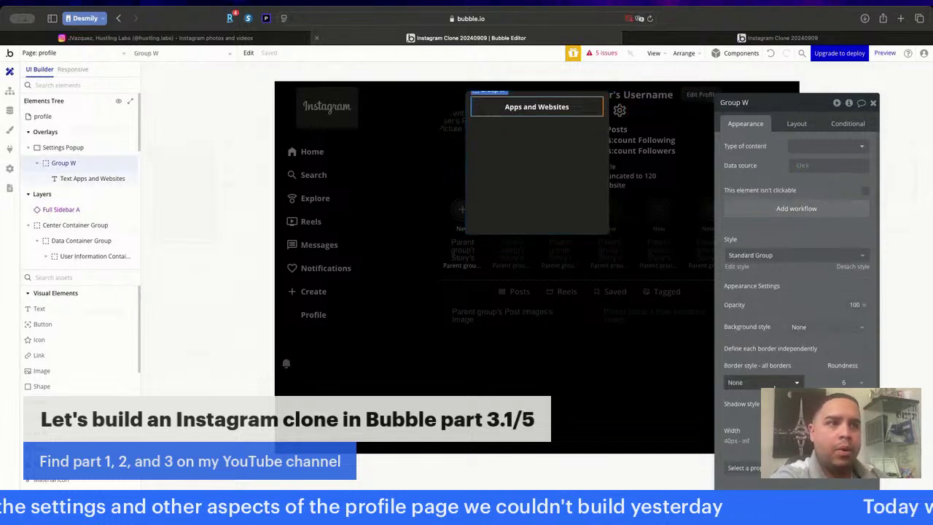
pyautogui.click(864, 348)
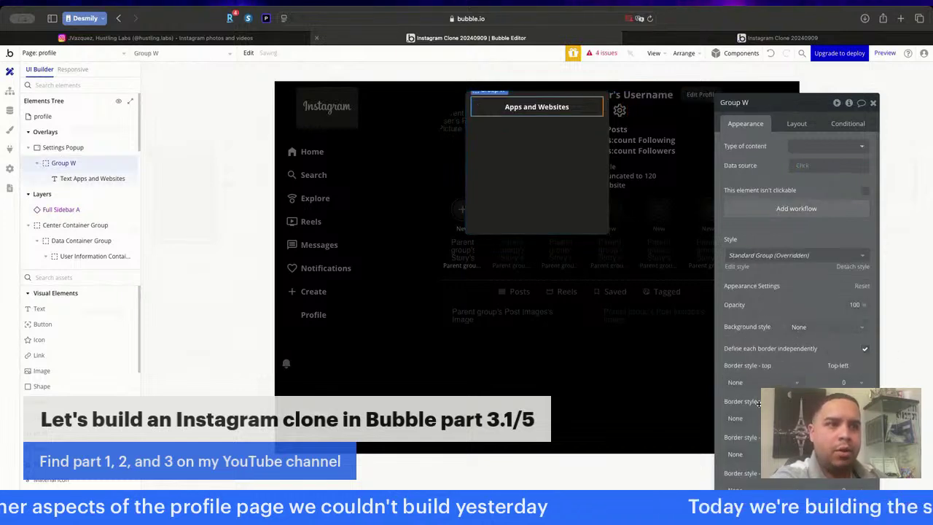
pyautogui.scroll(-2, 758, 403)
pyautogui.click(758, 381)
pyautogui.click(736, 433)
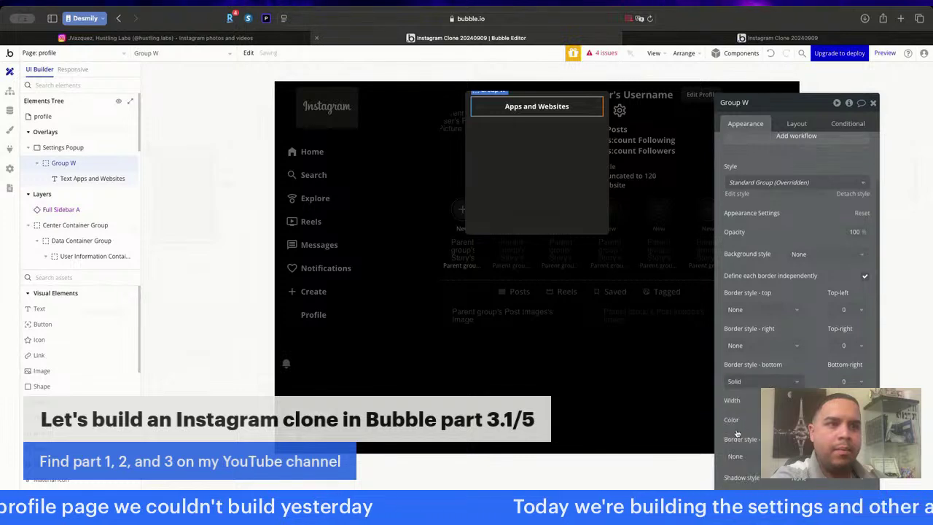
pyautogui.click(761, 419)
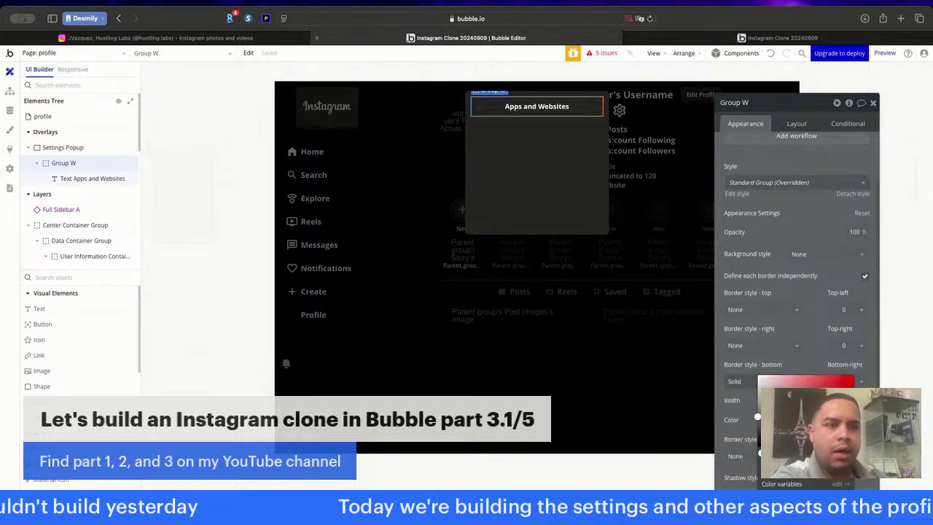
pyautogui.click(812, 350)
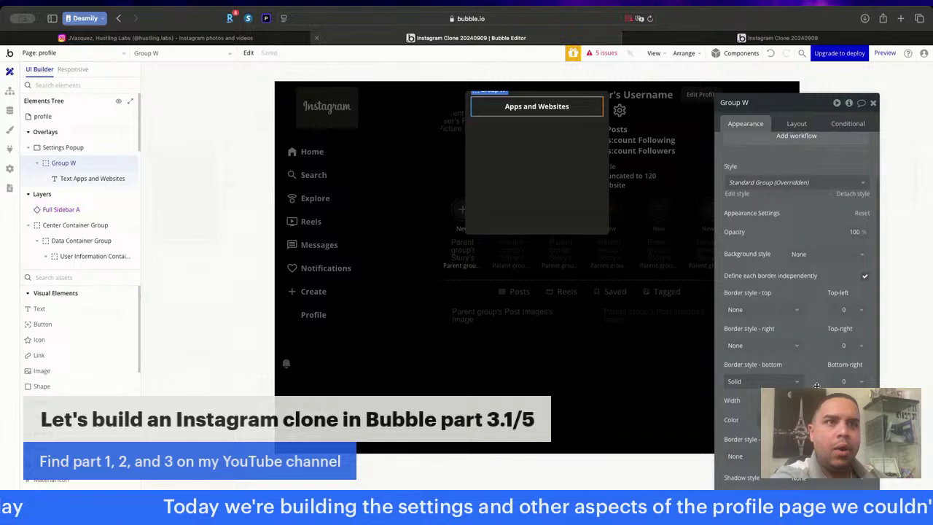
# Set the Settings Popup's shadow style to None.
pyautogui.click(547, 170)
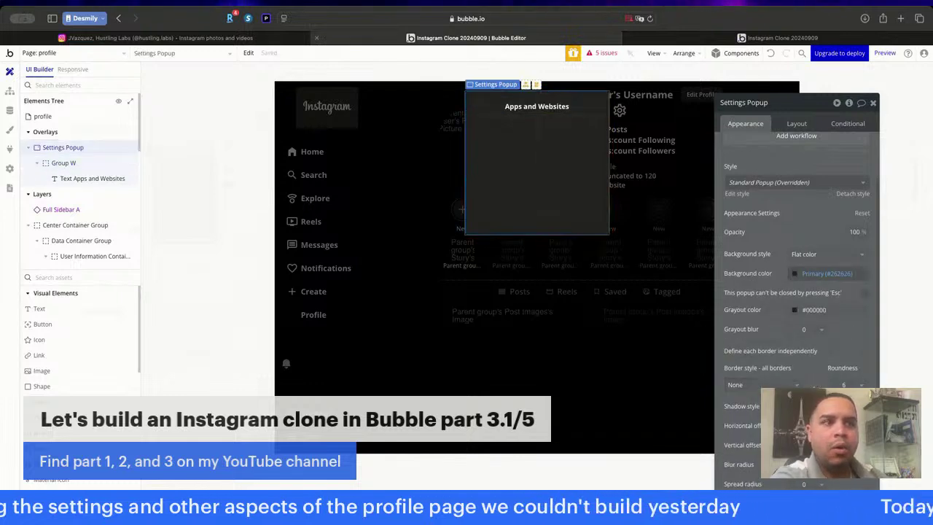
pyautogui.scroll(-3, 801, 292)
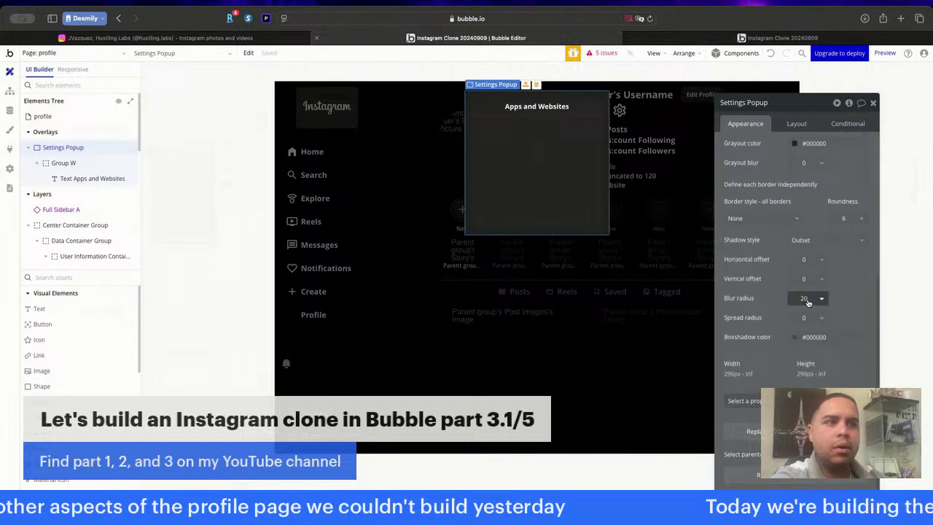
pyautogui.click(818, 242)
pyautogui.click(799, 269)
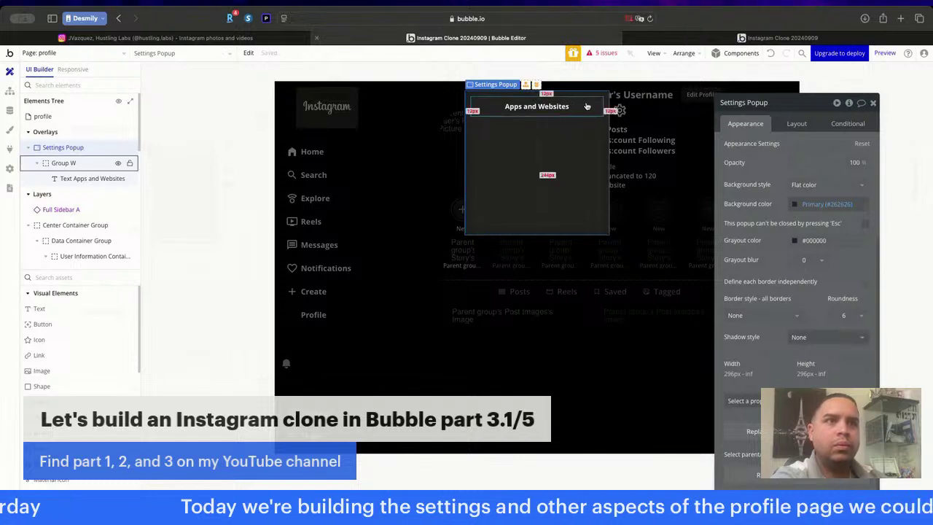
# Inspect the bottom border colour setting of the Apps and Websites group against the popup.
pyautogui.click(586, 106)
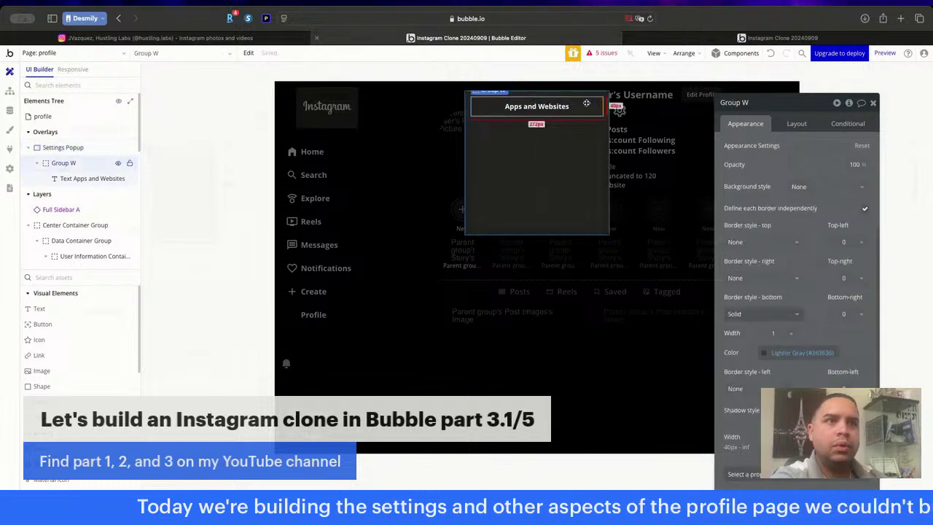
pyautogui.click(802, 352)
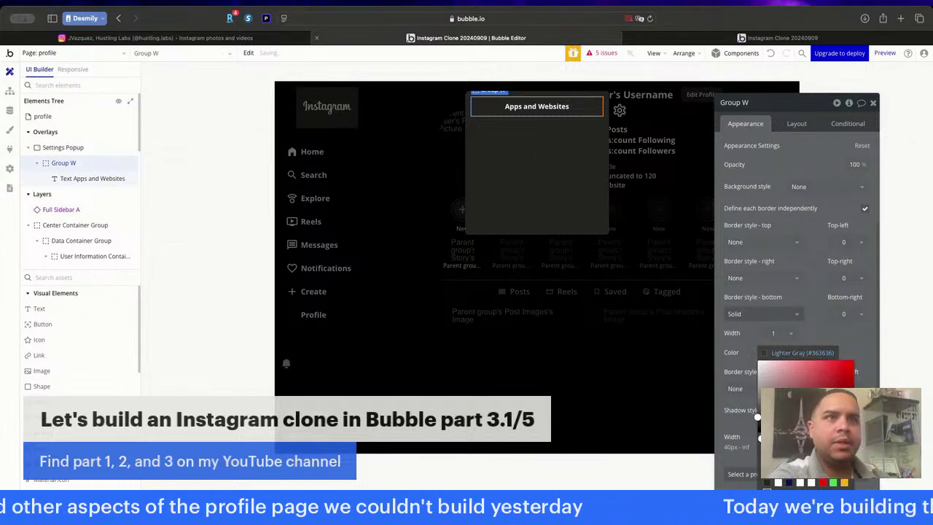
pyautogui.click(523, 177)
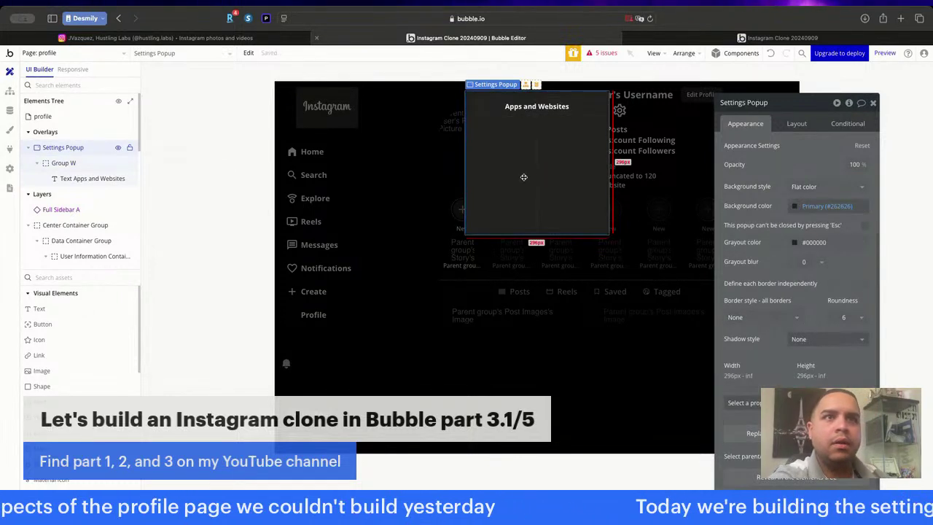
pyautogui.click(590, 108)
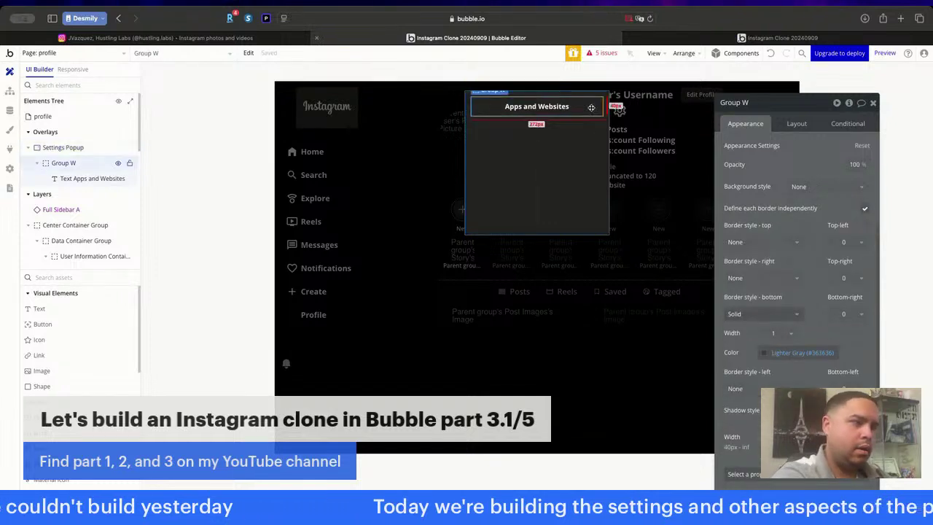
# Set the Settings Popup's top, bottom, left and right padding to 0 px.
pyautogui.click(578, 144)
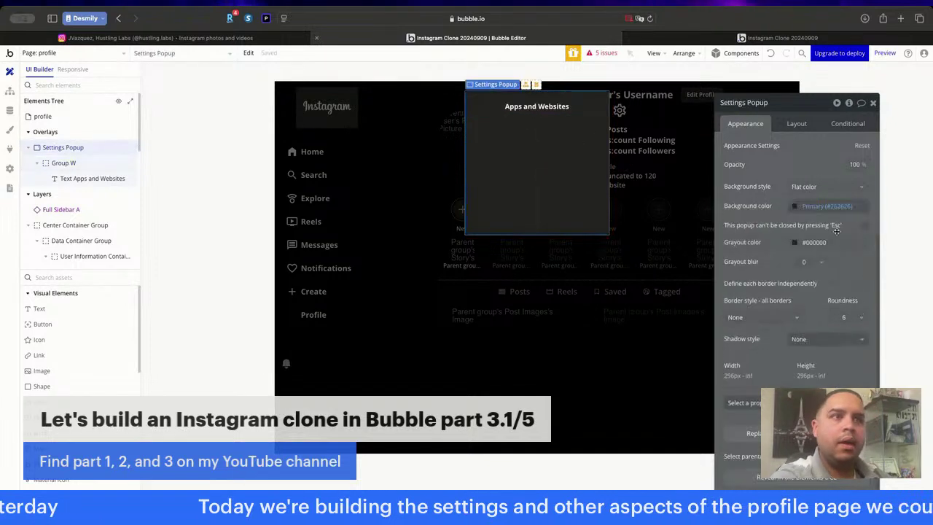
pyautogui.click(797, 123)
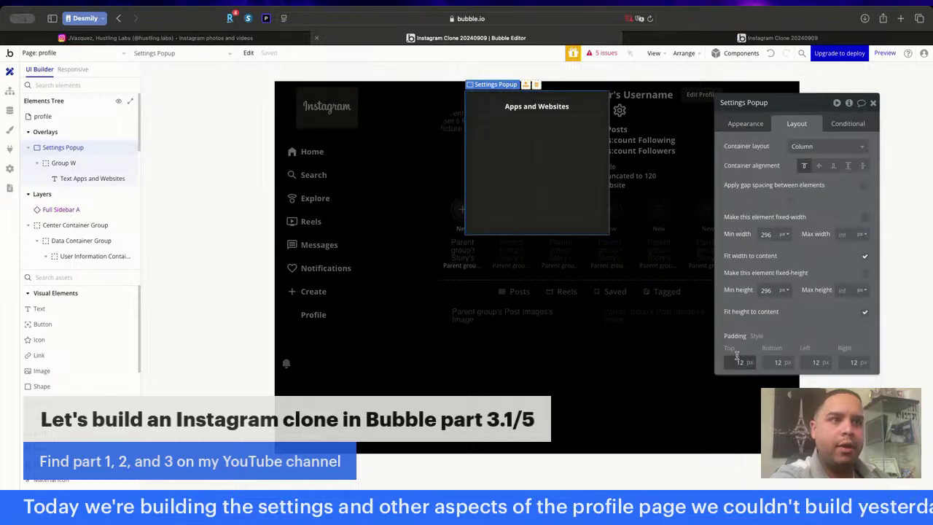
pyautogui.write('0')
pyautogui.press('Tab')
pyautogui.write('0')
pyautogui.press('Tab')
pyautogui.write('0')
pyautogui.press('Tab')
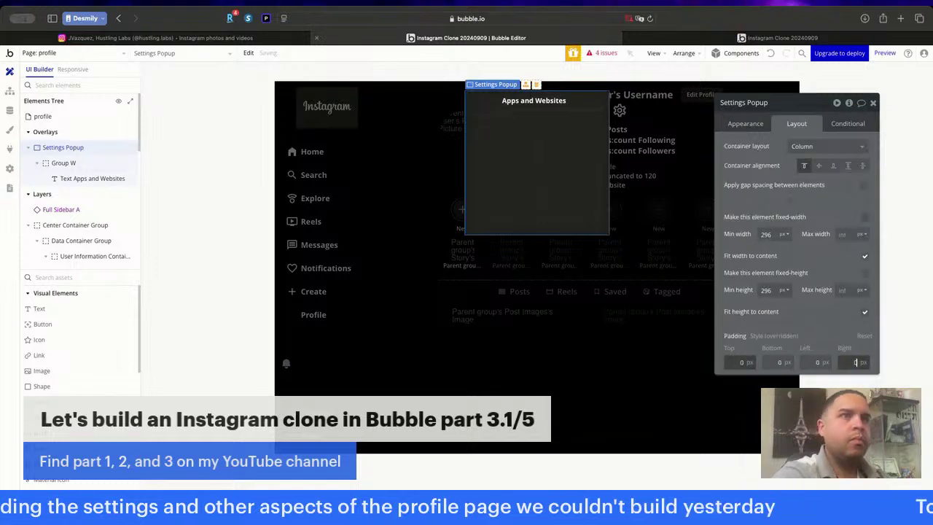
pyautogui.write('0')
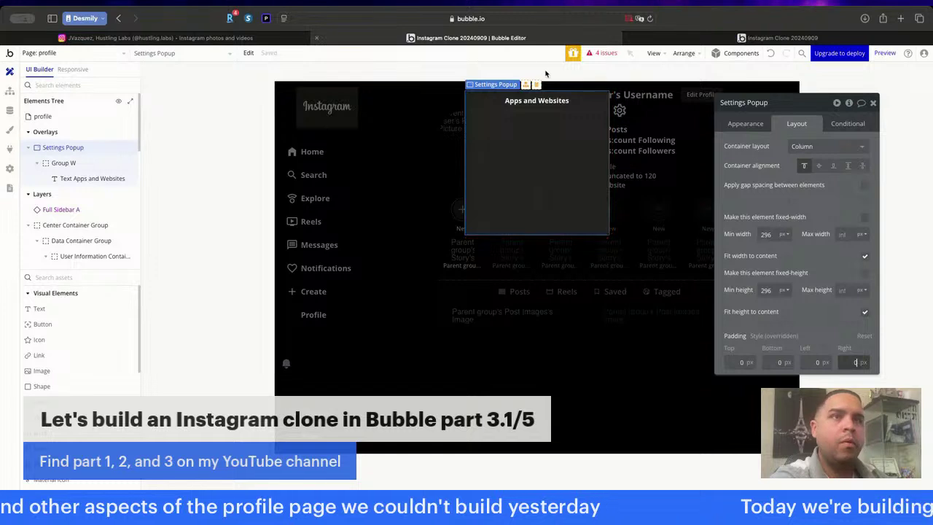
# Set the bottom border colour of the Apps and Websites group in the Settings Popup to Primary contrast (#FFFFFF).
pyautogui.click(587, 106)
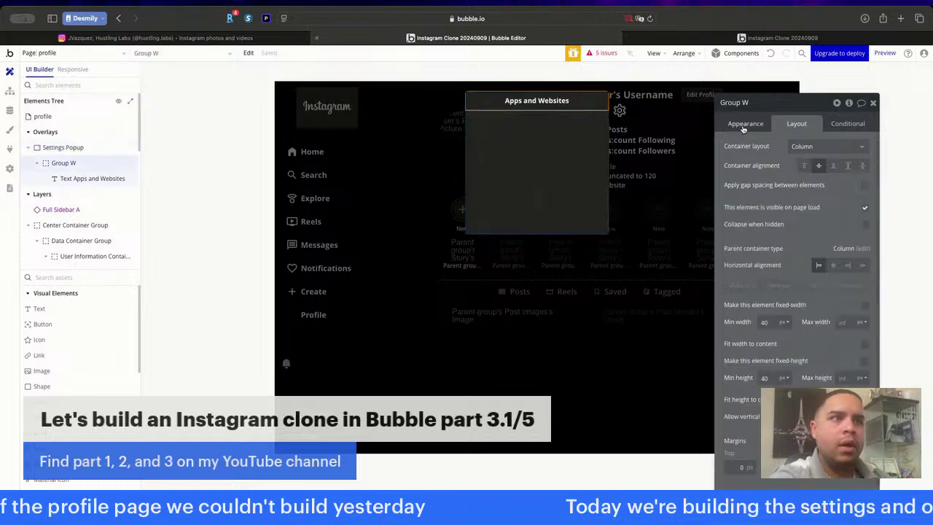
pyautogui.click(743, 128)
pyautogui.click(864, 207)
pyautogui.click(794, 352)
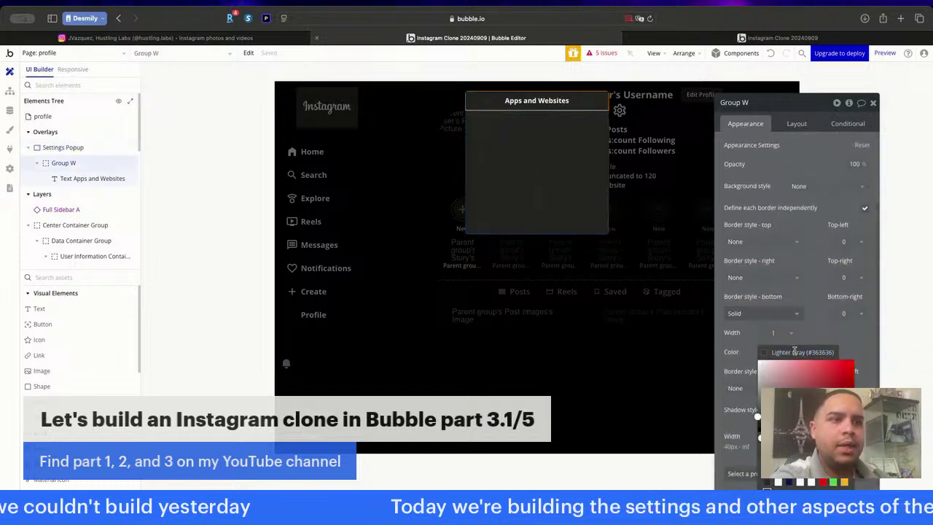
pyautogui.click(777, 482)
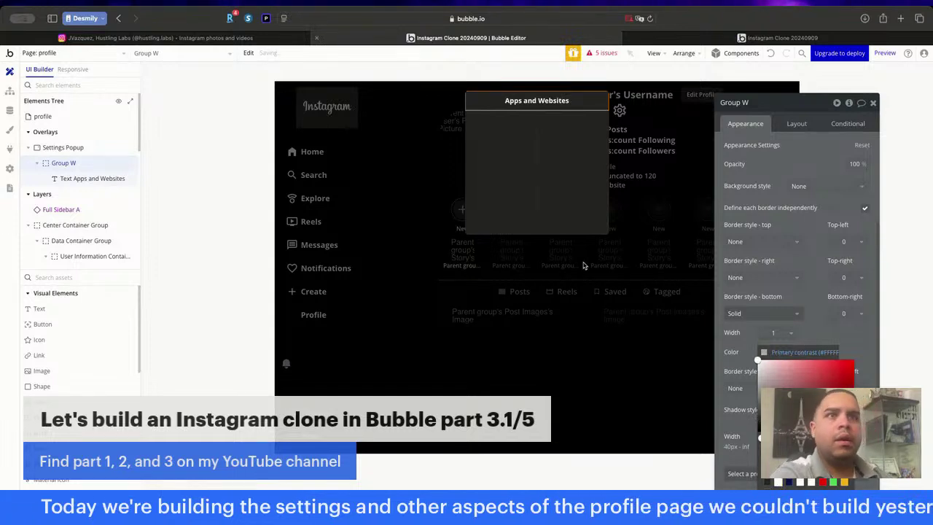
pyautogui.click(553, 149)
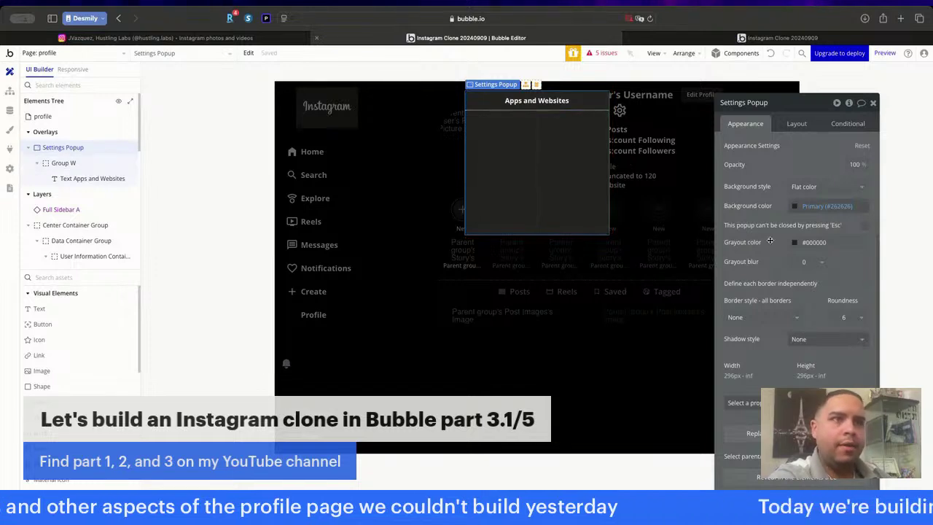
pyautogui.click(595, 99)
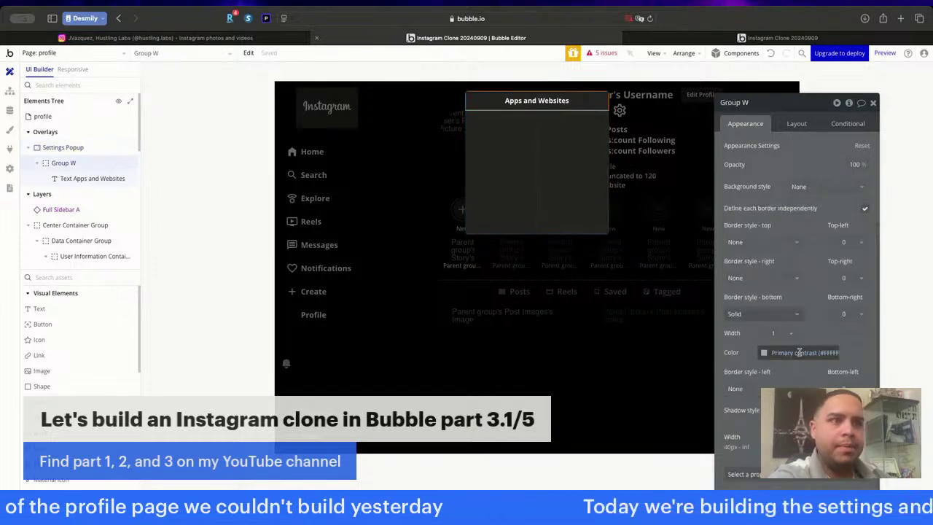
pyautogui.click(764, 353)
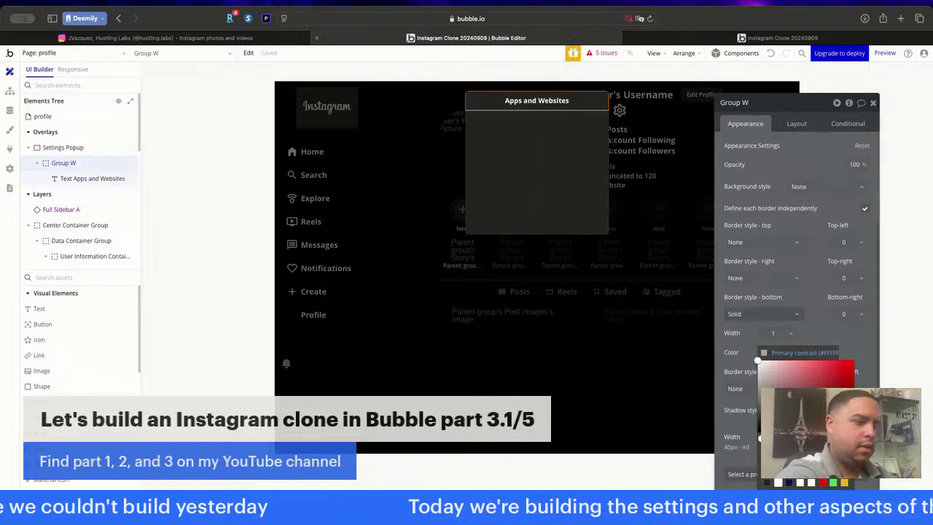
pyautogui.click(546, 166)
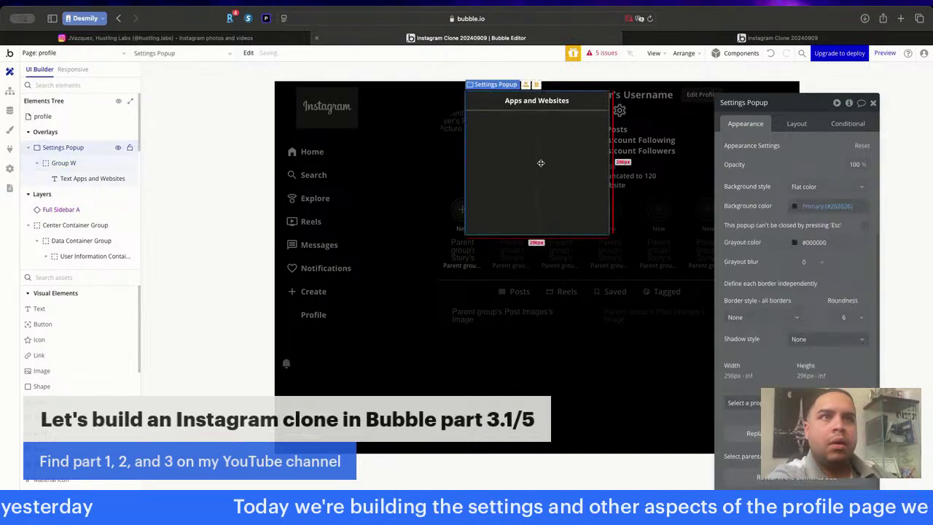
# Copy the Apps and Websites group and paste seven copies of it into the Settings Popup as stacked rows.
pyautogui.click(597, 101)
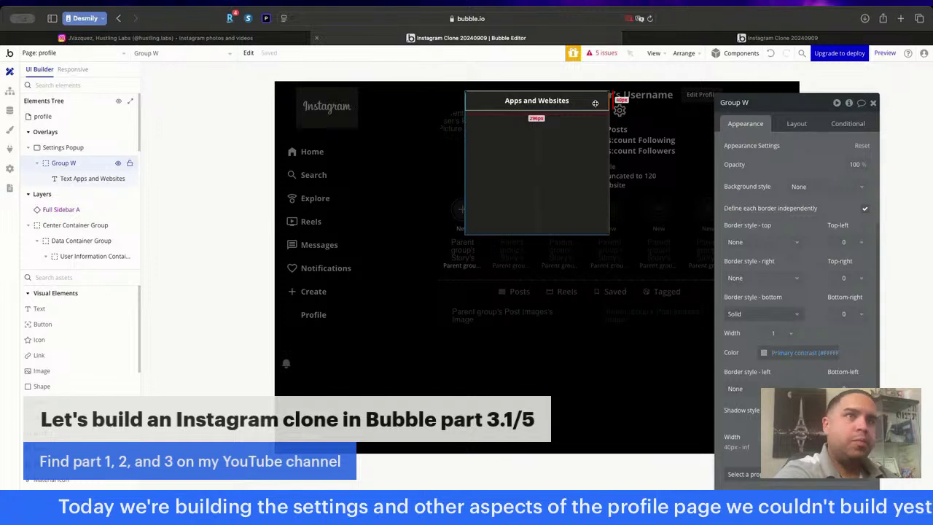
pyautogui.click(558, 143)
pyautogui.hotkey('ctrl', 'v')
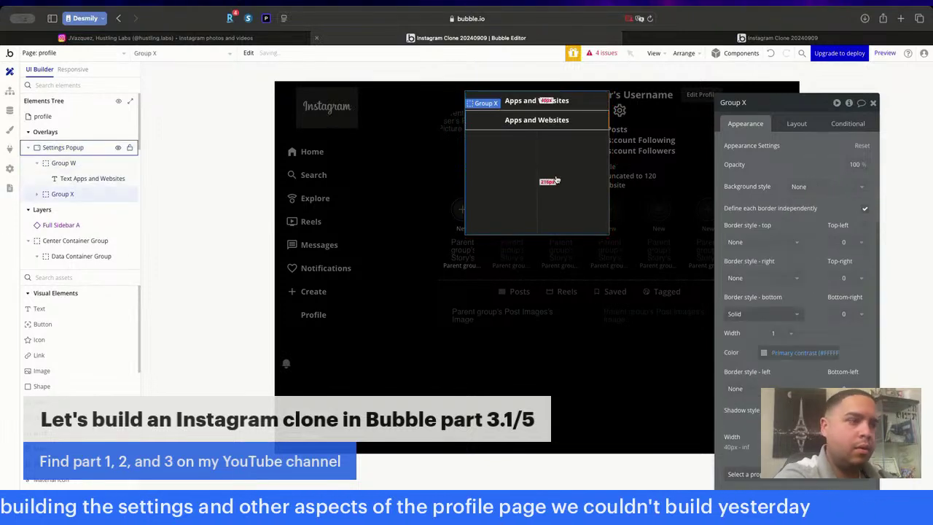
pyautogui.click(555, 180)
pyautogui.hotkey('ctrl', 'v')
pyautogui.click(556, 175)
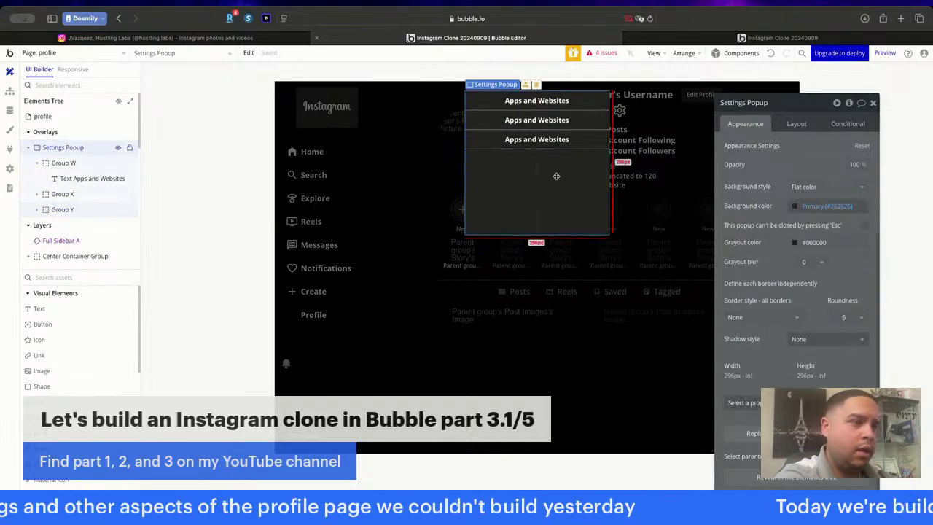
pyautogui.hotkey('ctrl', 'v')
pyautogui.click(557, 200)
pyautogui.hotkey('ctrl', 'v')
pyautogui.click(559, 220)
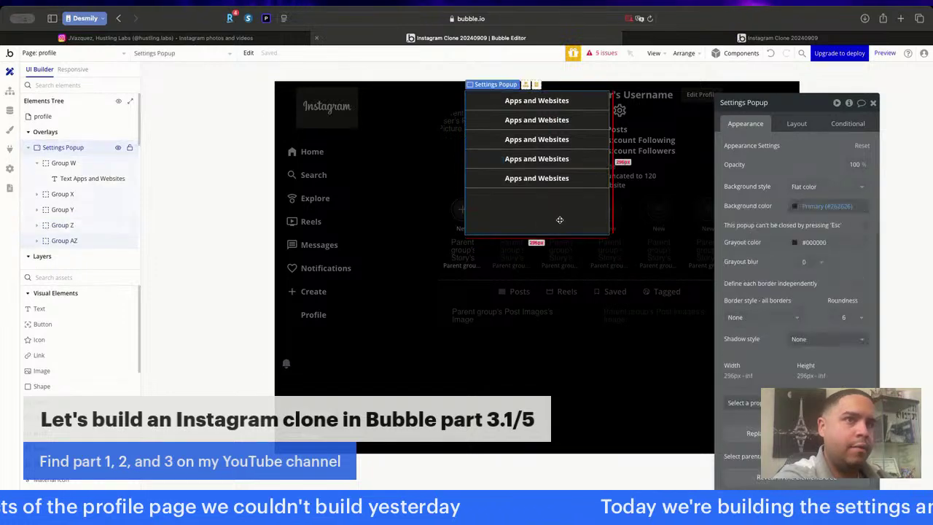
pyautogui.hotkey('ctrl', 'v')
pyautogui.click(561, 235)
pyautogui.hotkey('ctrl', 'v')
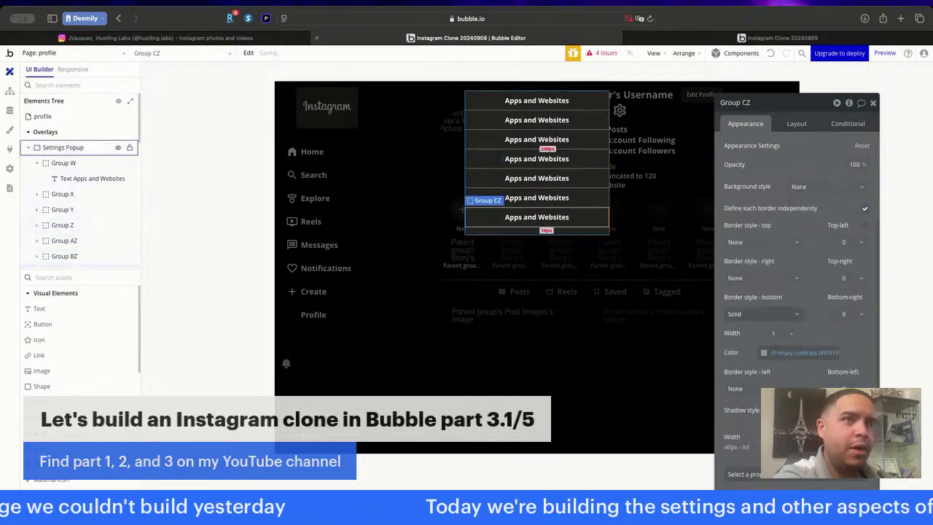
pyautogui.click(571, 234)
pyautogui.hotkey('ctrl', 'v')
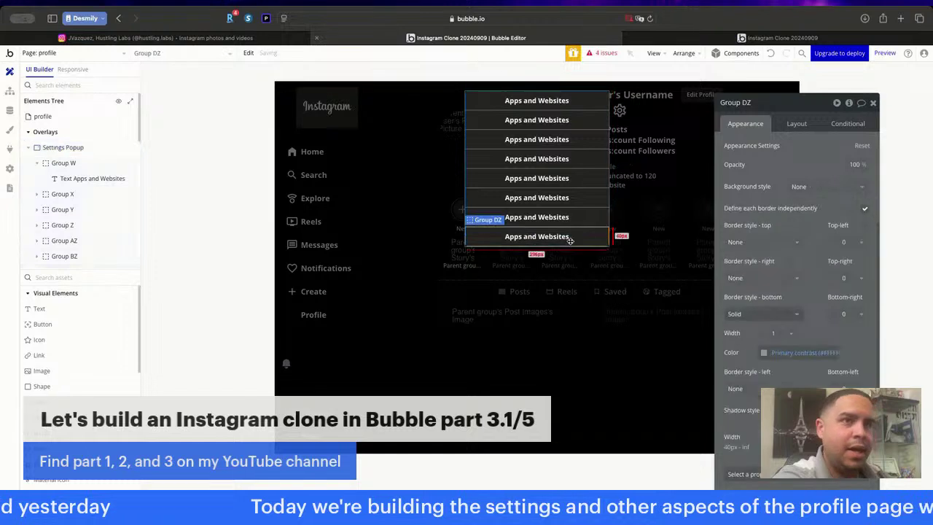
# Select the parent popup of the last row and paste one more copy of the Apps and Websites group into it.
pyautogui.rightClick(575, 235)
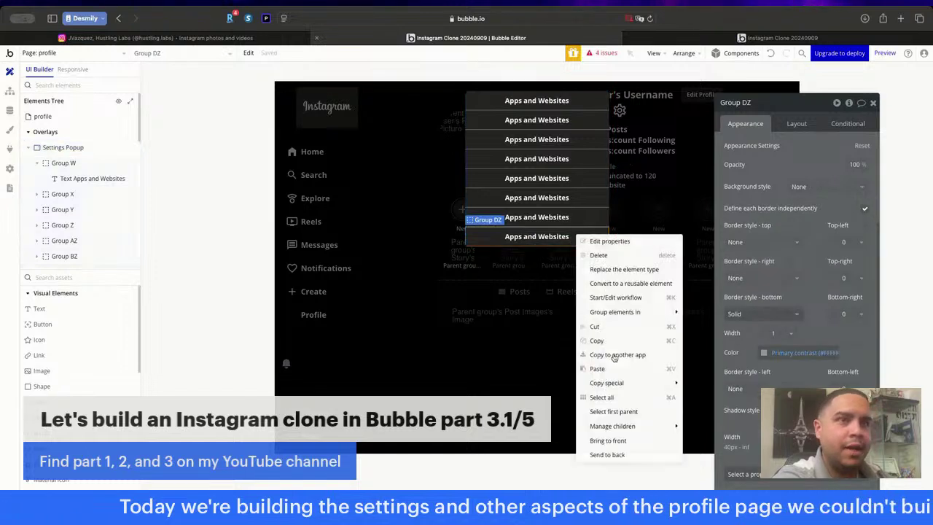
pyautogui.click(613, 412)
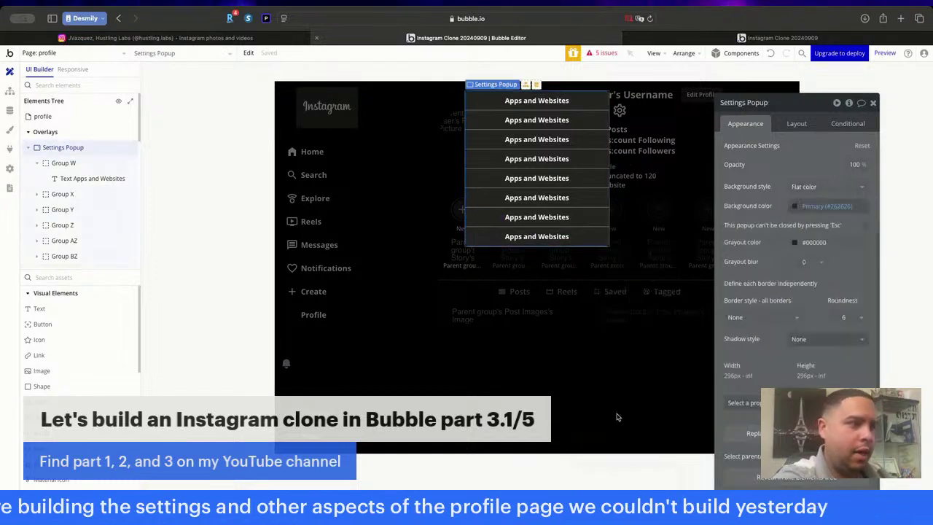
pyautogui.hotkey('ctrl', 'v')
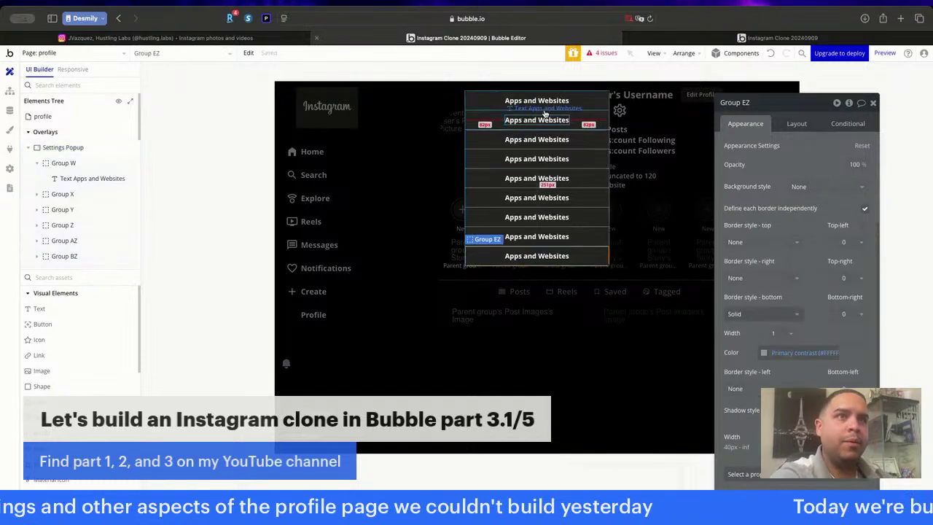
# Change the text of the second row in the Settings Popup to "Professional account".
pyautogui.click(543, 121)
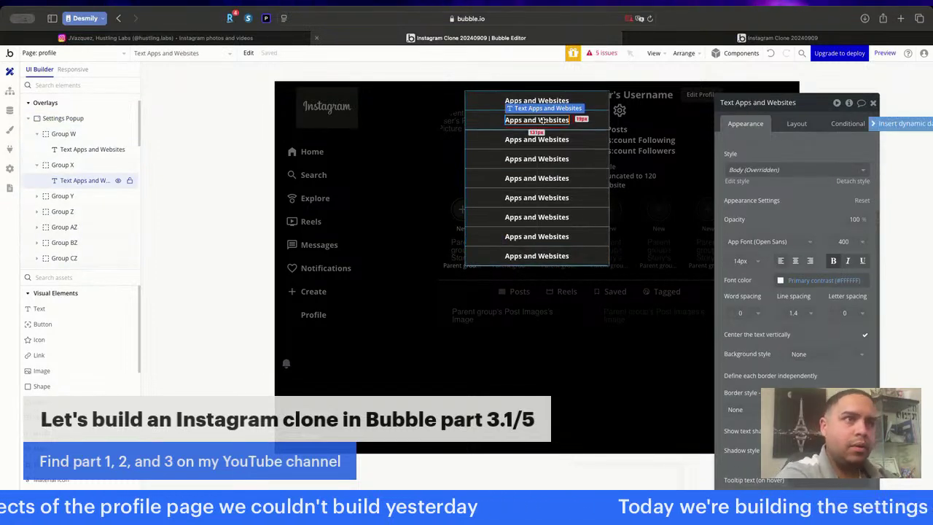
pyautogui.scroll(4, 819, 267)
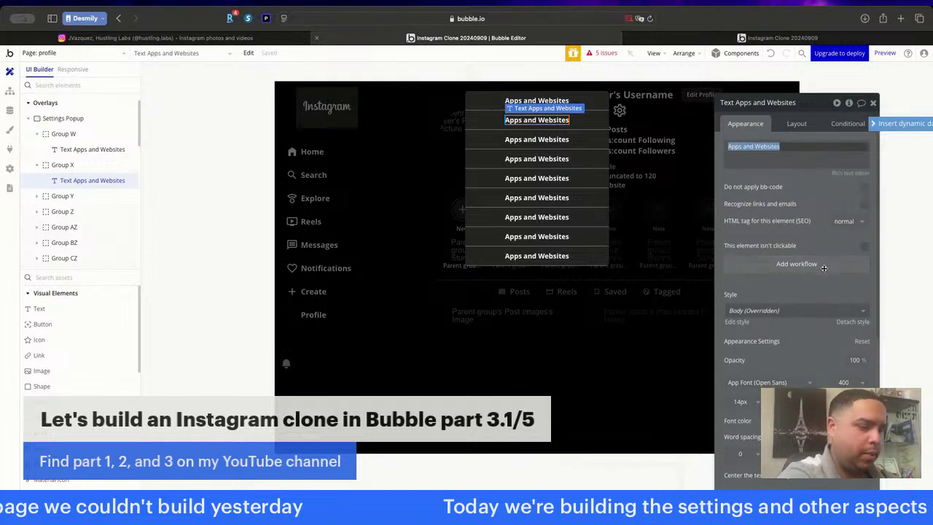
pyautogui.write('Profe')
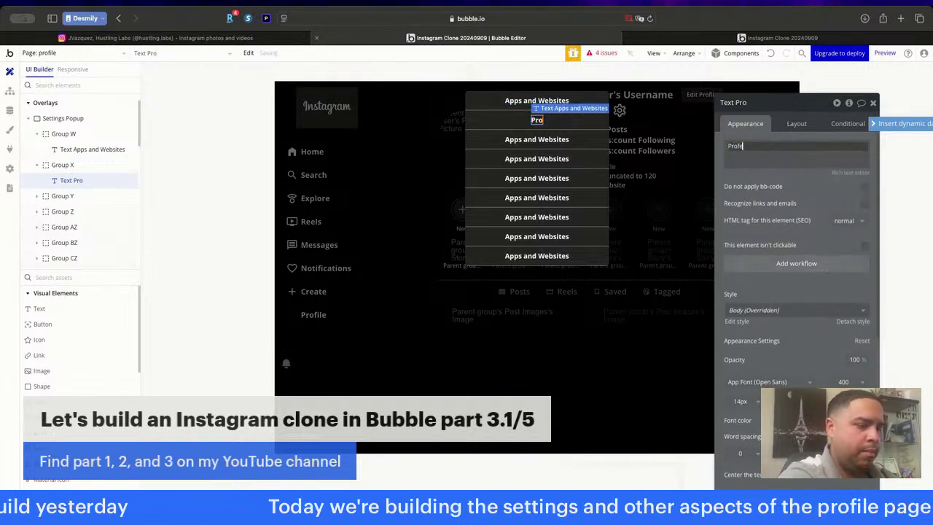
pyautogui.write('ssional accou')
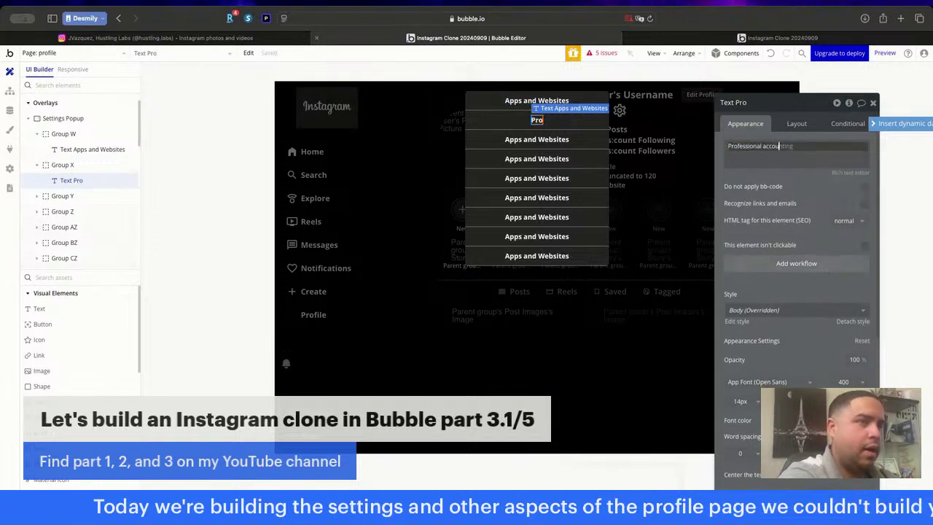
pyautogui.write('nt')
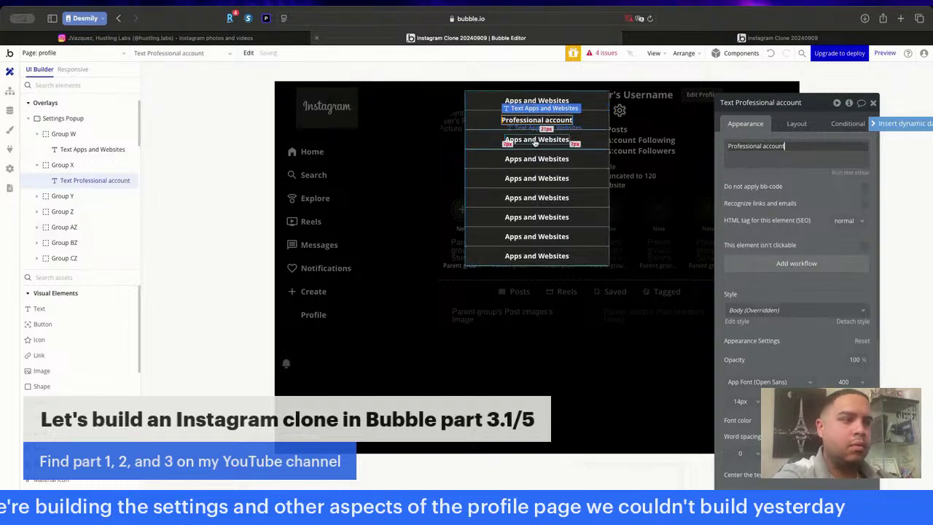
# Change the third row's text to "QR Code" and the fourth row's text to "Notifications".
pyautogui.click(534, 139)
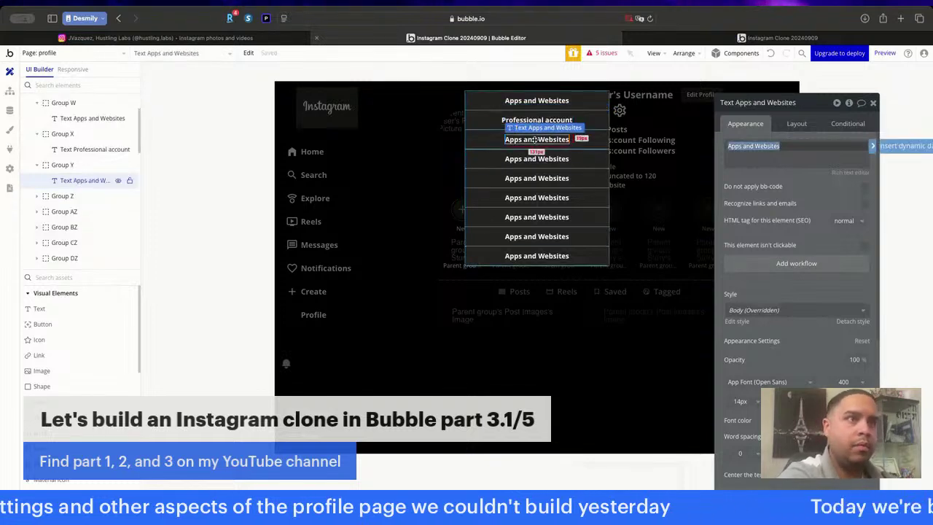
pyautogui.write('QR Code')
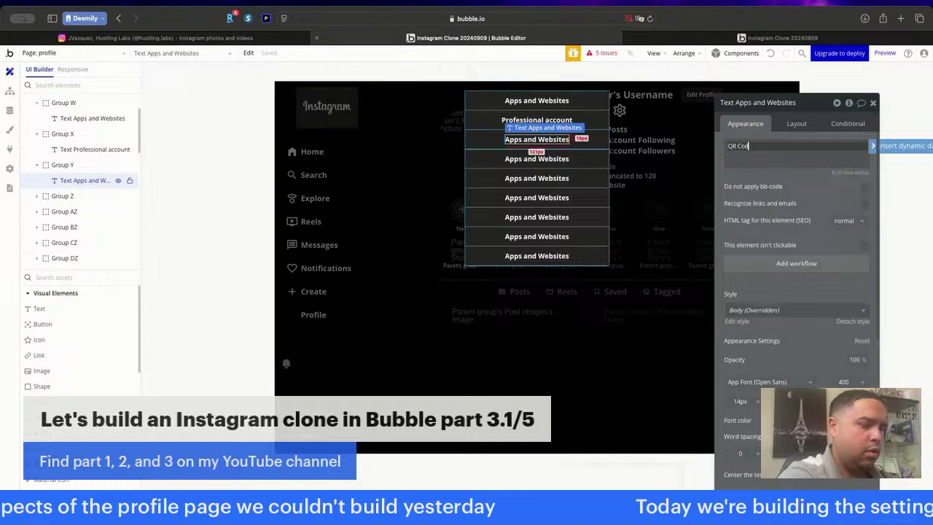
pyautogui.click(514, 159)
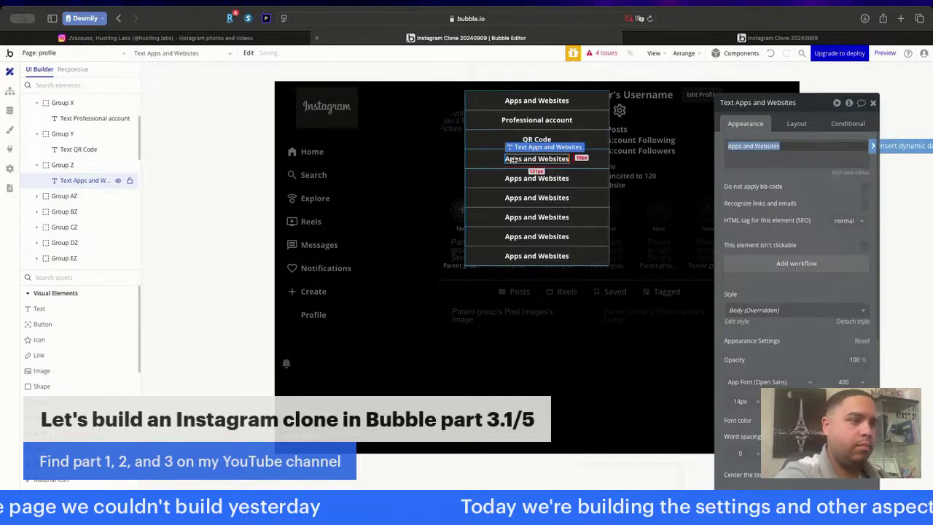
pyautogui.write('No')
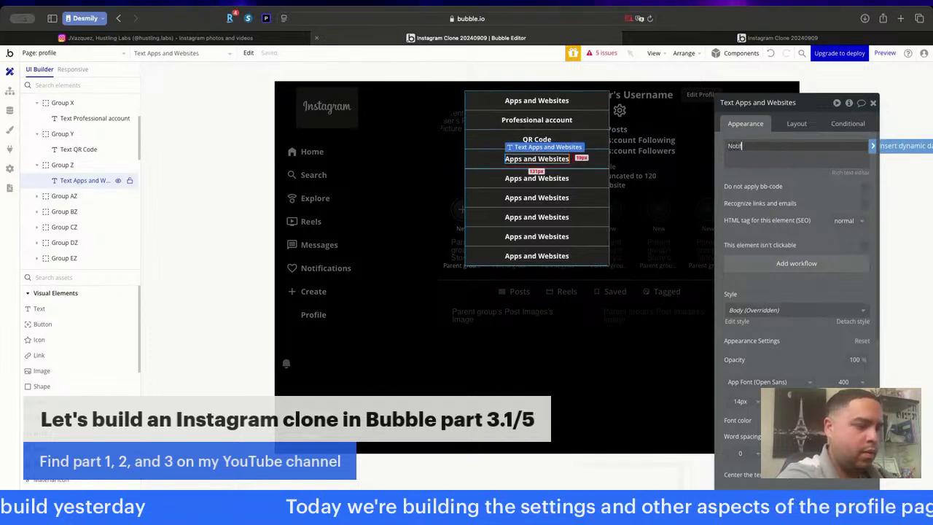
pyautogui.write('tifications')
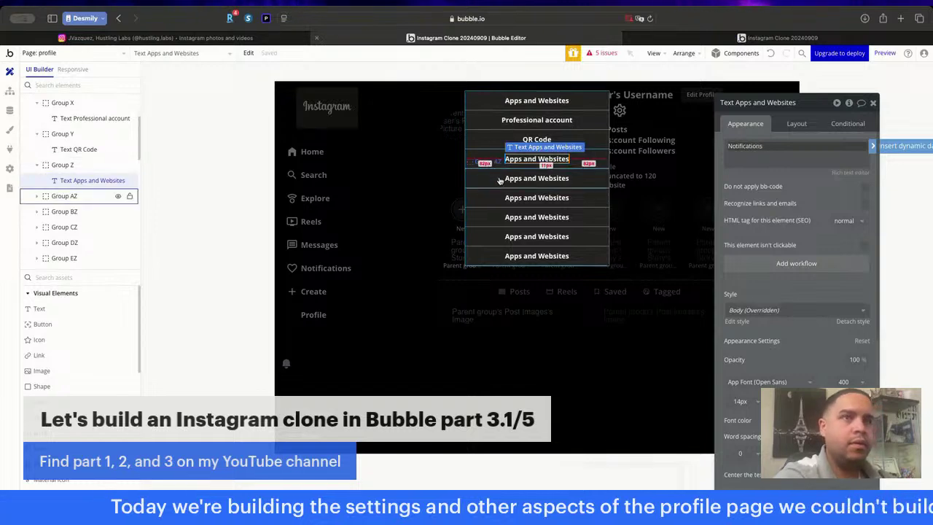
# Change the fifth row's text to "Settings and Privacy" and the sixth row's text to "Meta Verified".
pyautogui.click(511, 179)
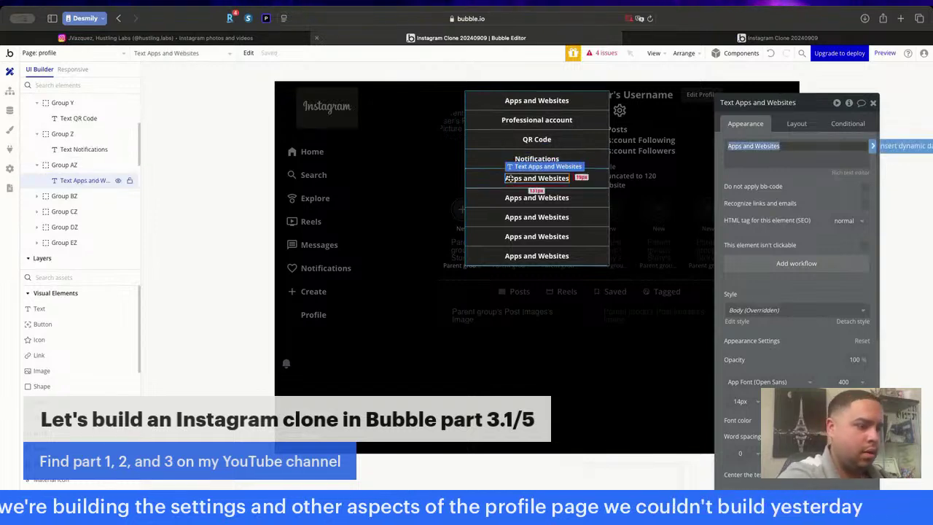
pyautogui.write('Settings and')
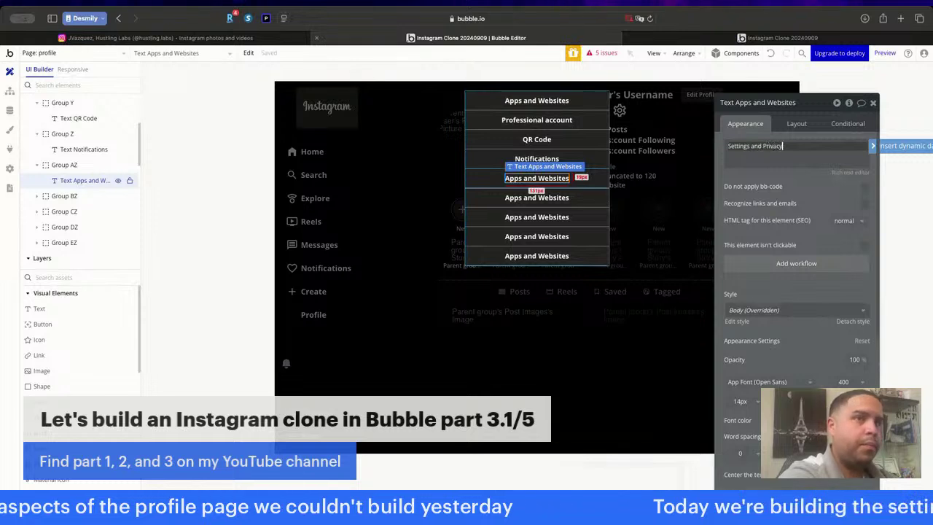
pyautogui.write(' Privacy')
pyautogui.click(518, 196)
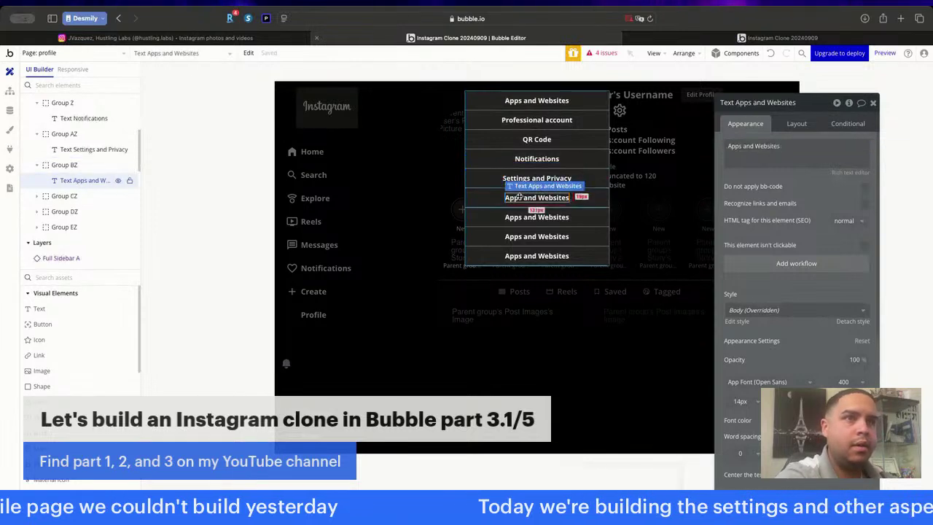
pyautogui.write('M')
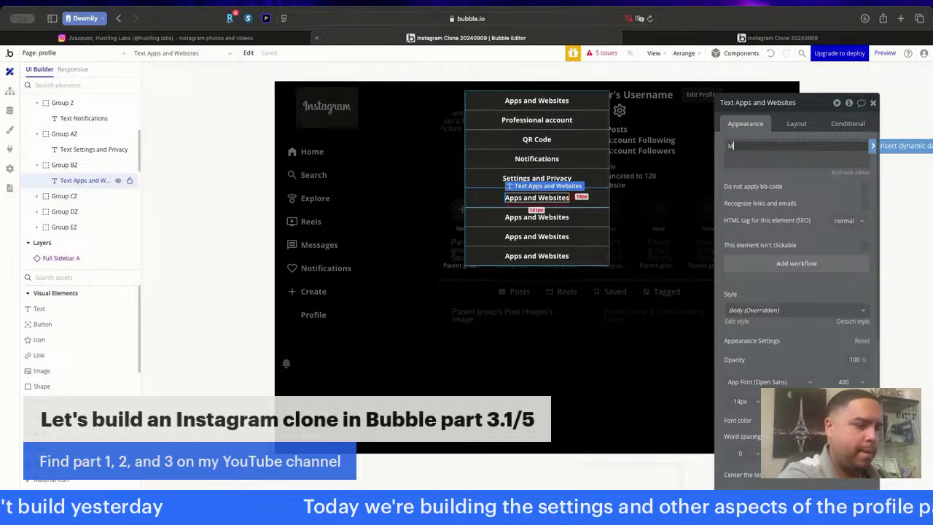
pyautogui.write('eta Ver')
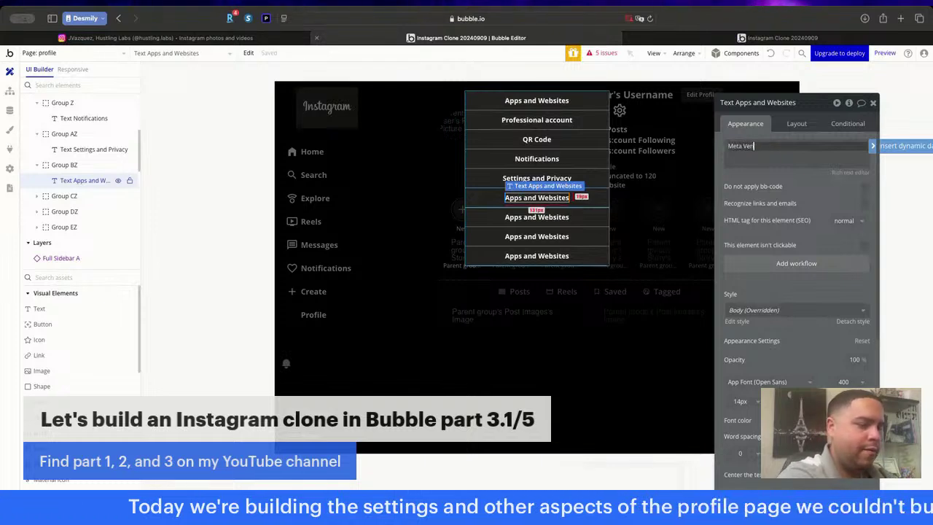
pyautogui.write('ified')
# Change the text of the seventh row in the Settings Popup to "Supervision".
pyautogui.click(514, 217)
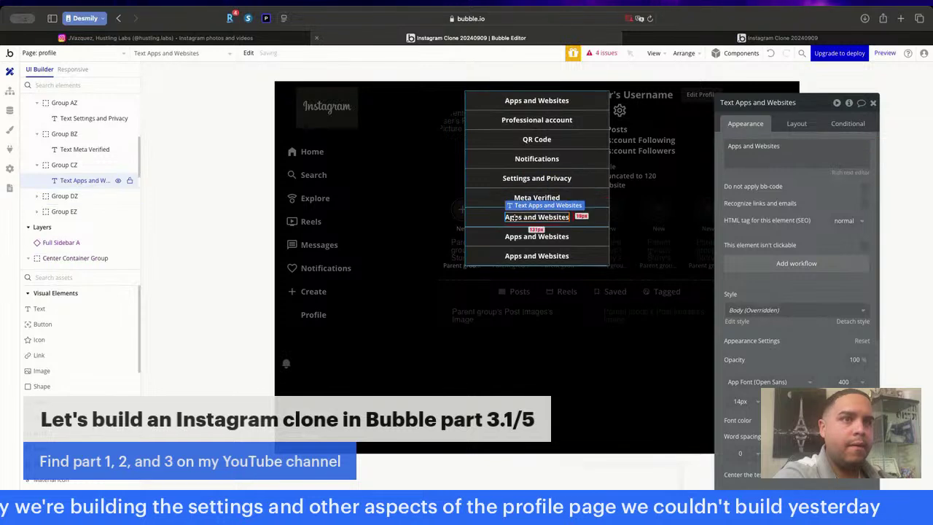
pyautogui.write('Su')
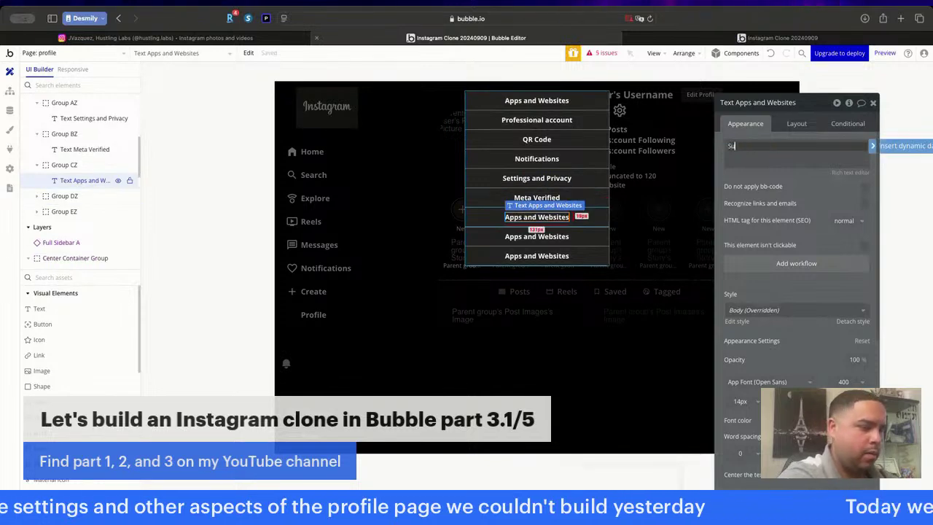
pyautogui.write('pervision')
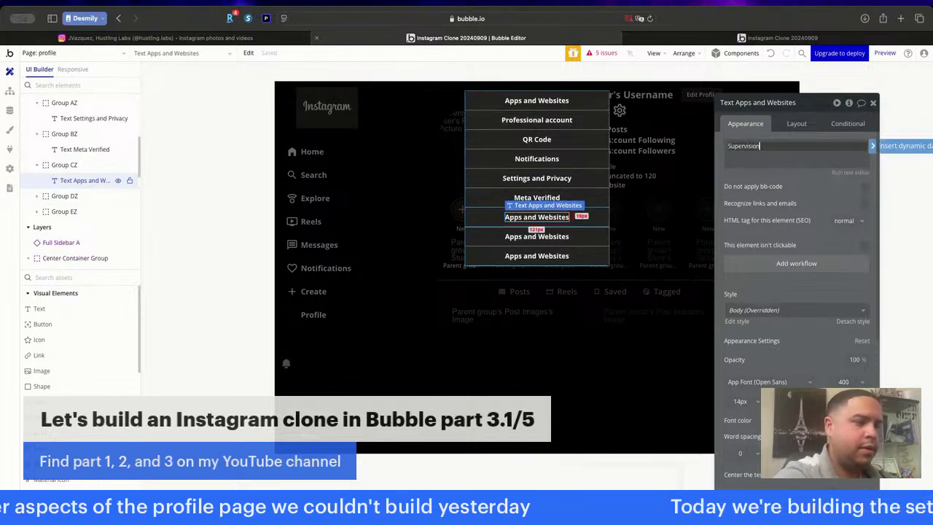
# Change the eighth row's text in the Settings Popup to "Login Activity" and the ninth row's text to "Embed".
pyautogui.click(517, 236)
pyautogui.write('Lo')
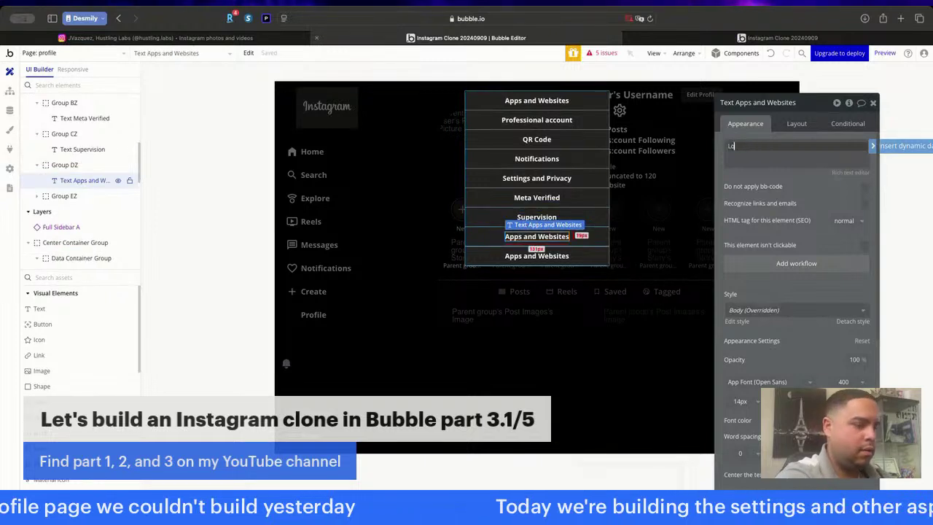
pyautogui.write('gin Activity')
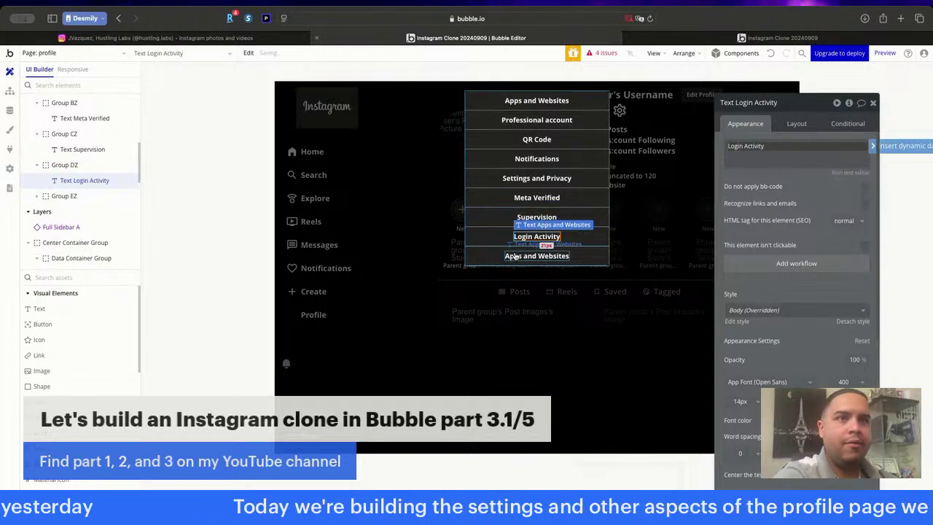
pyautogui.click(515, 256)
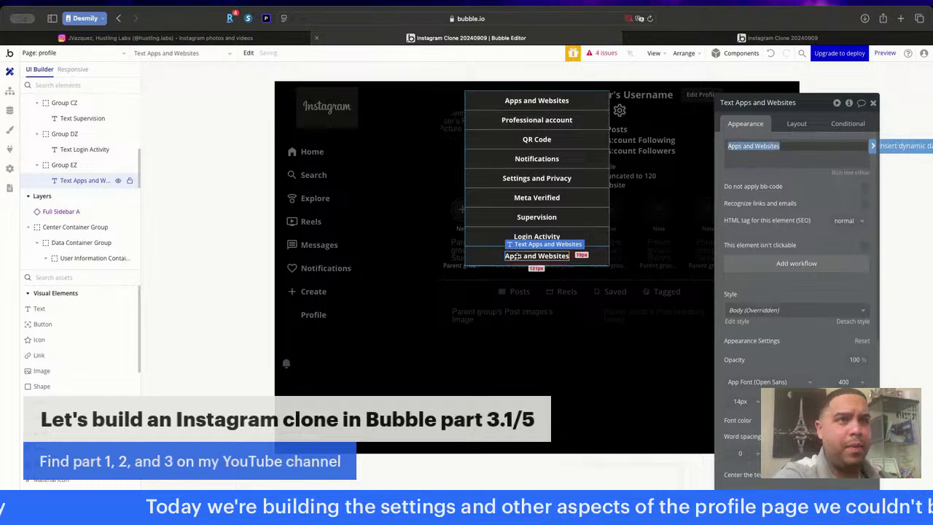
pyautogui.write('L')
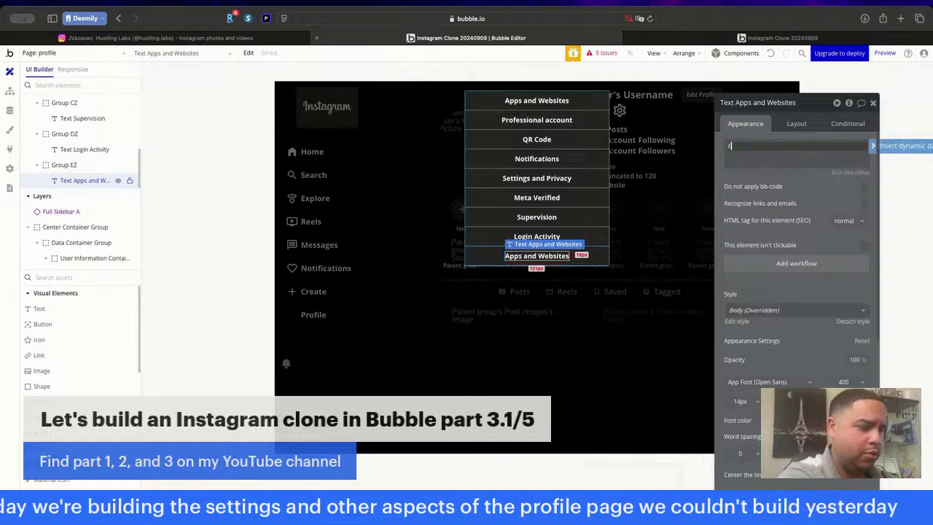
pyautogui.write('mbed')
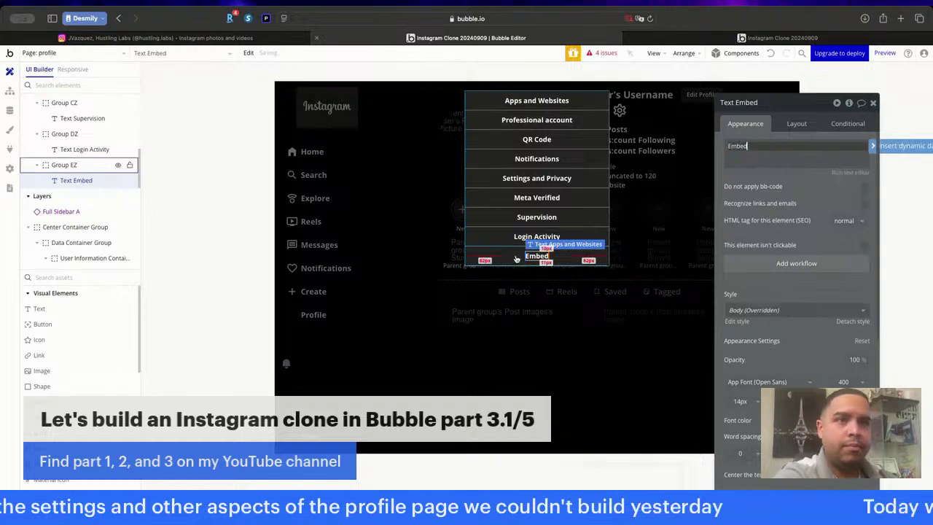
# Add two copies of the "Embed" row group inside the Settings Popup, below the existing rows.
pyautogui.click(496, 255)
pyautogui.rightClick(496, 255)
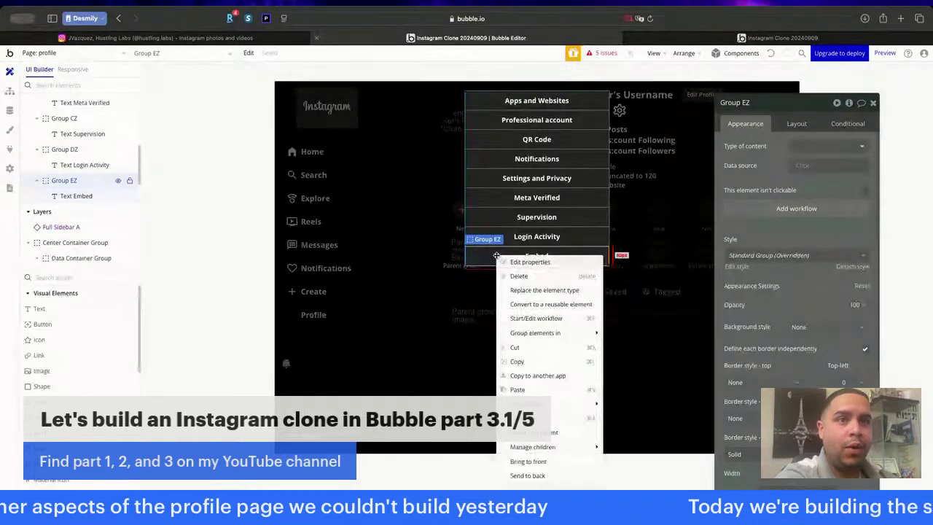
pyautogui.click(534, 432)
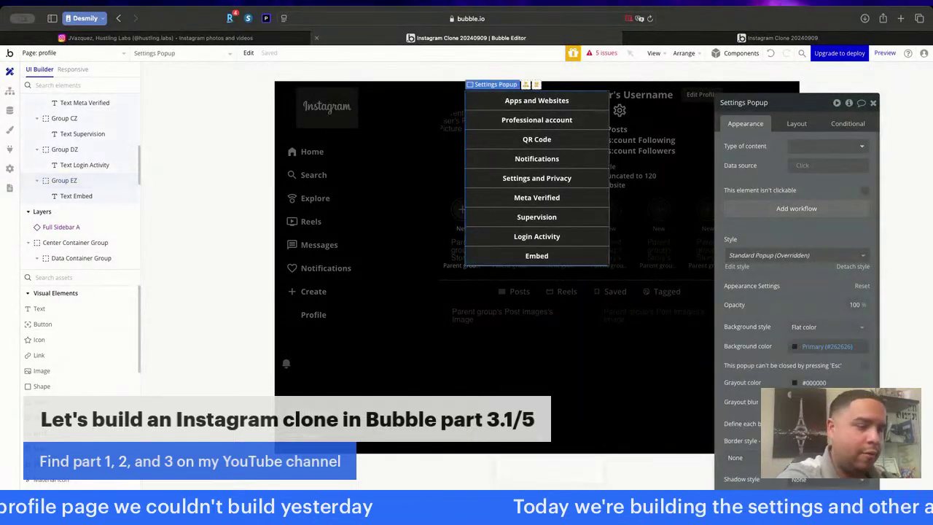
pyautogui.press('super+v')
pyautogui.rightClick(484, 276)
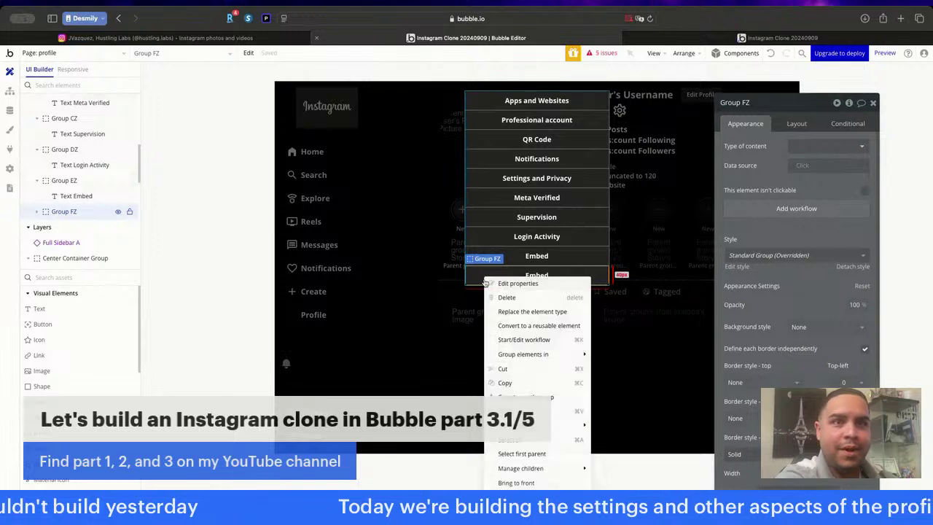
pyautogui.click(536, 459)
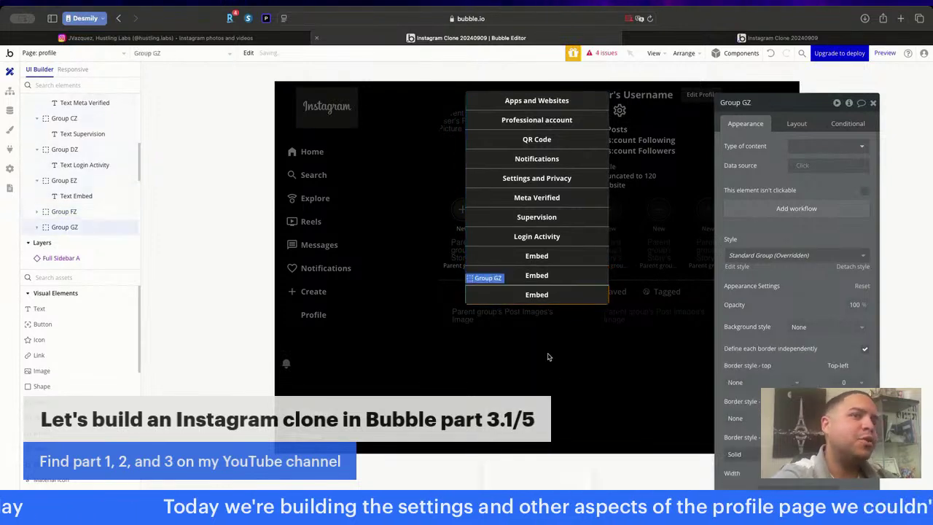
# Change the tenth row's text to "Log Out" and the eleventh row's text to "Cancel".
pyautogui.click(537, 275)
pyautogui.doubleClick(536, 275)
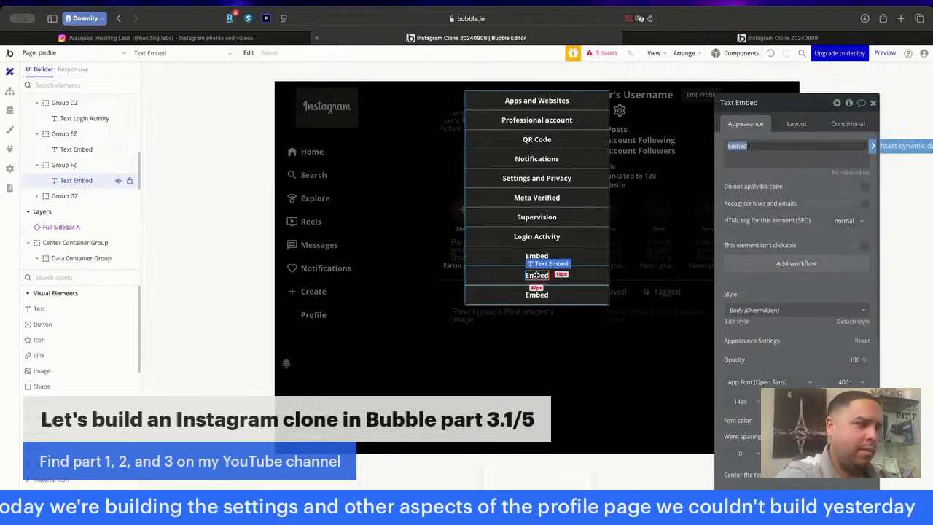
pyautogui.write('Log Out')
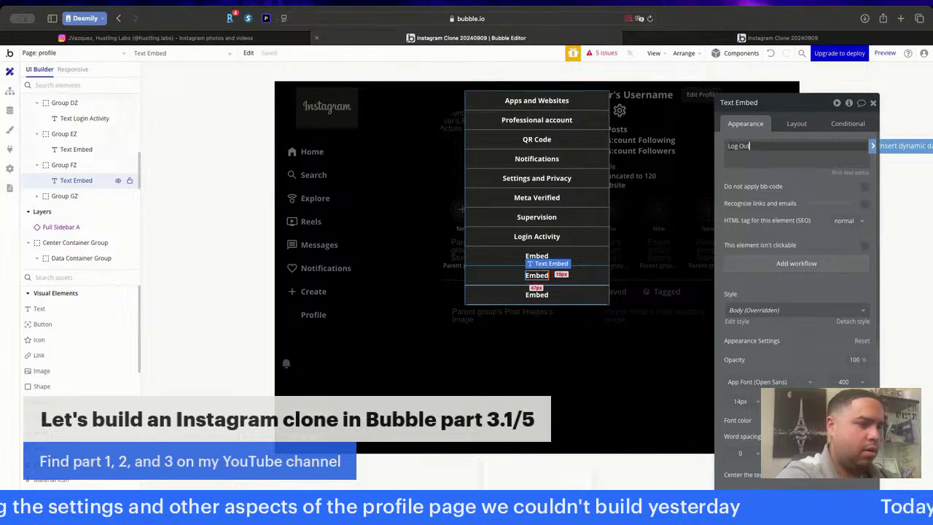
pyautogui.doubleClick(543, 298)
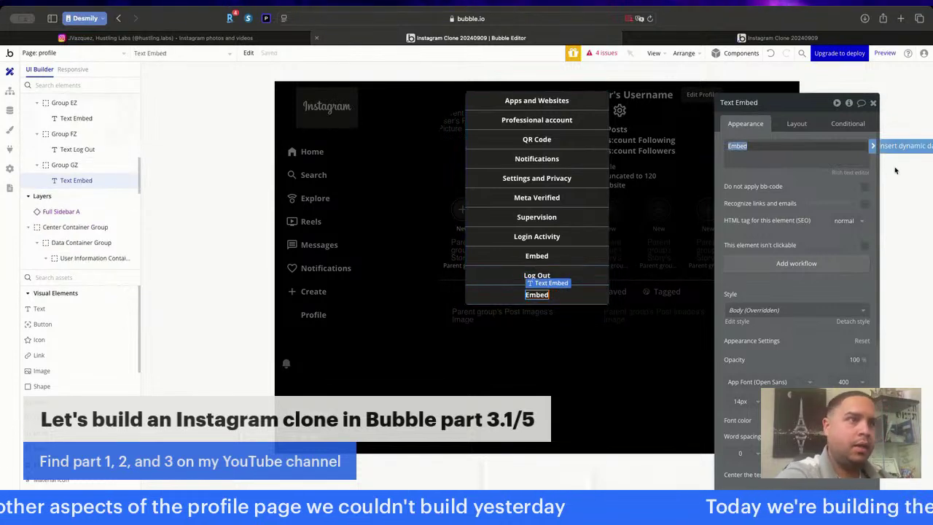
pyautogui.write('Cancel')
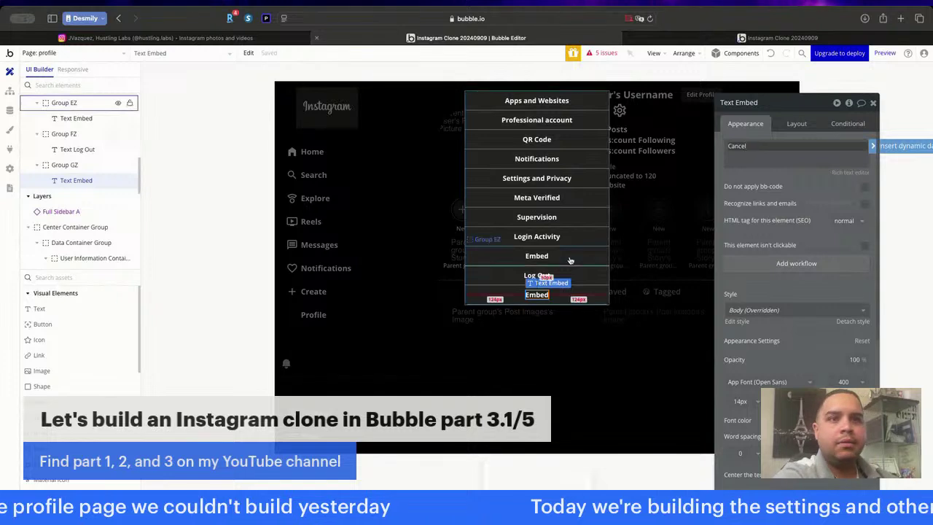
# Rename the group of the "Cancel" row as "Cancel Settings Button Group".
pyautogui.click(494, 294)
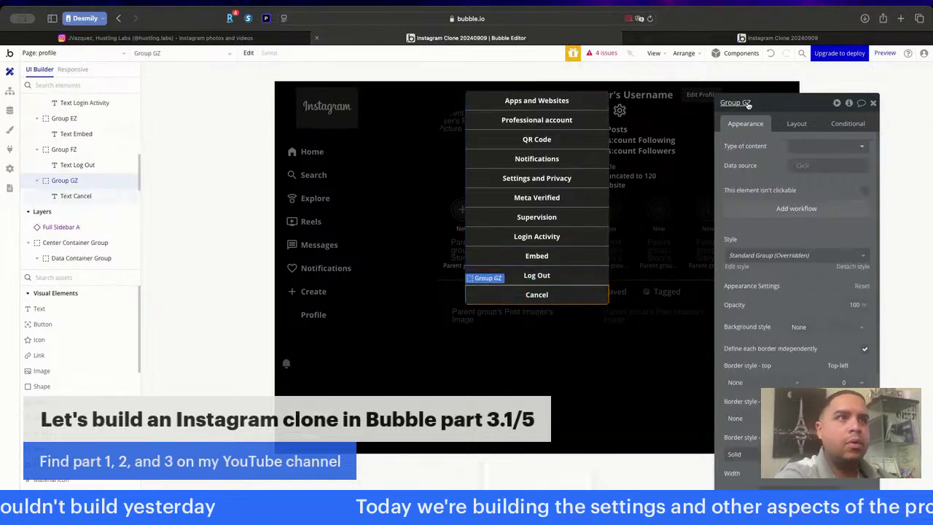
pyautogui.press('BackSpace')
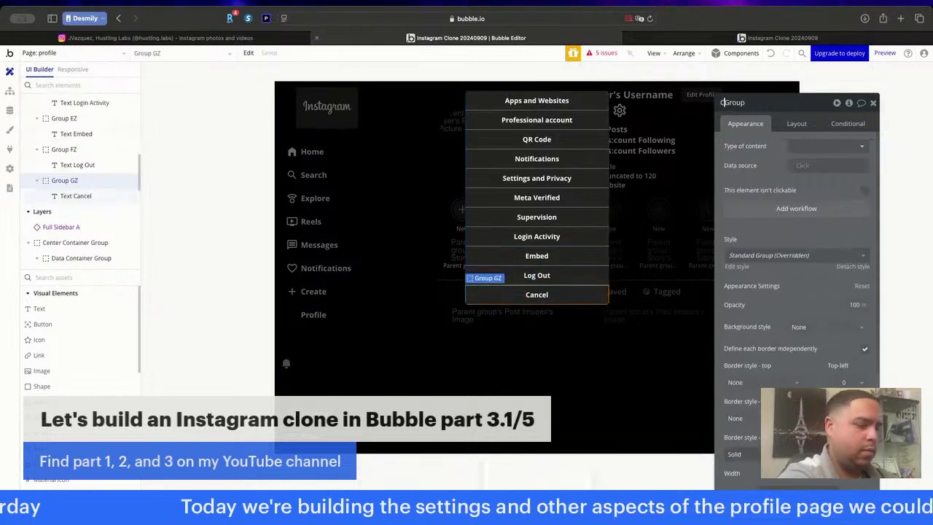
pyautogui.write('Cancel S')
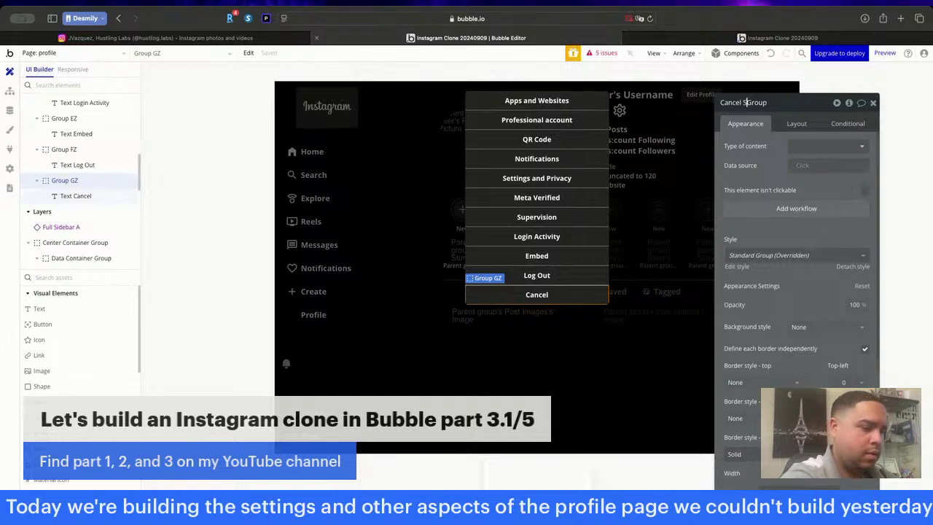
pyautogui.write('ettings Button')
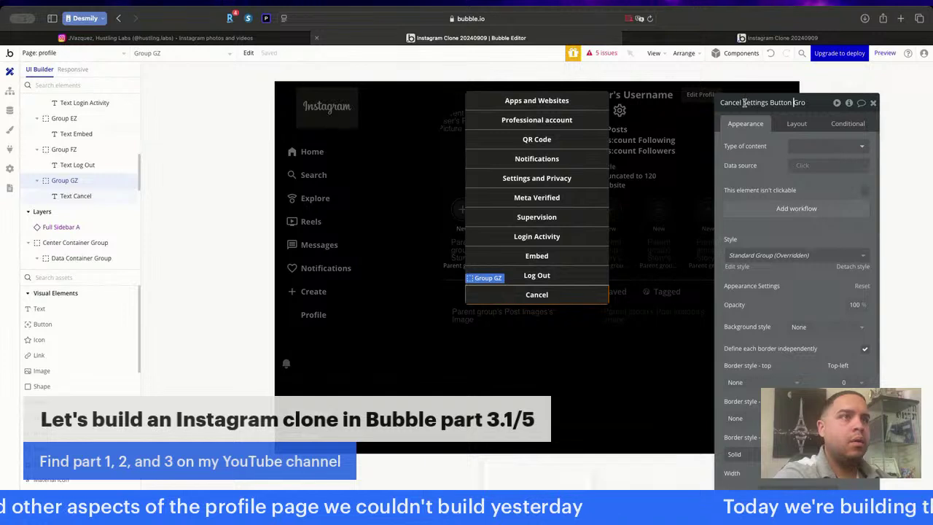
pyautogui.moveTo(742, 103); pyautogui.dragTo(805, 102)
pyautogui.click(753, 168)
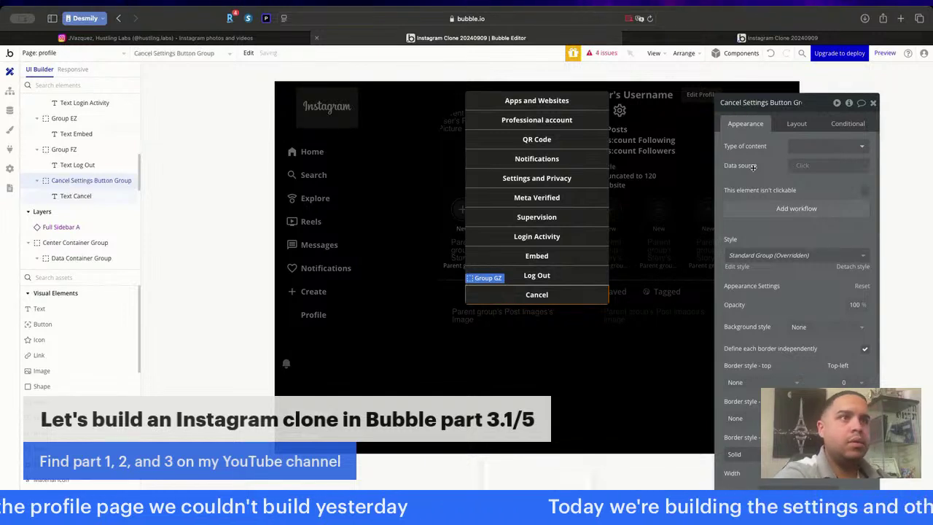
# Add a workflow to the Cancel Settings Button Group that hides the Settings Popup when the group is clicked.
pyautogui.click(792, 209)
pyautogui.click(117, 173)
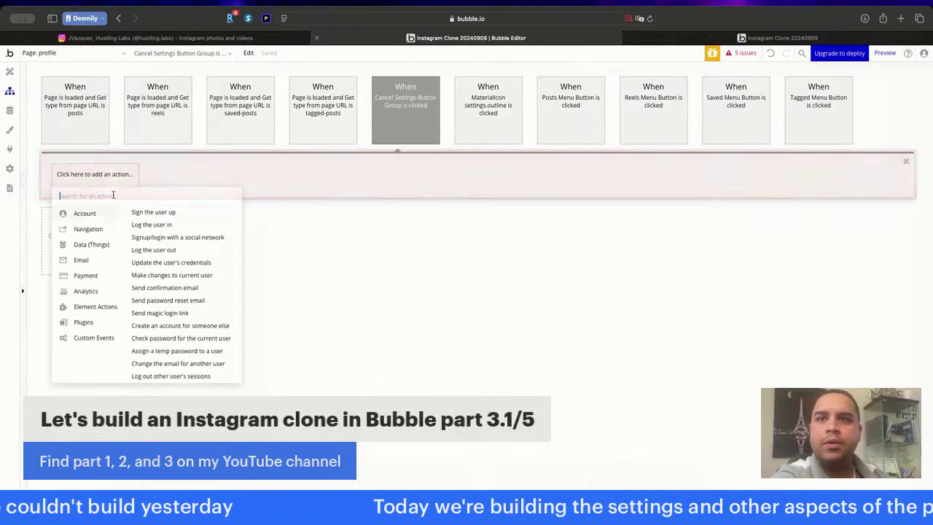
pyautogui.moveTo(104, 314)
pyautogui.click(204, 221)
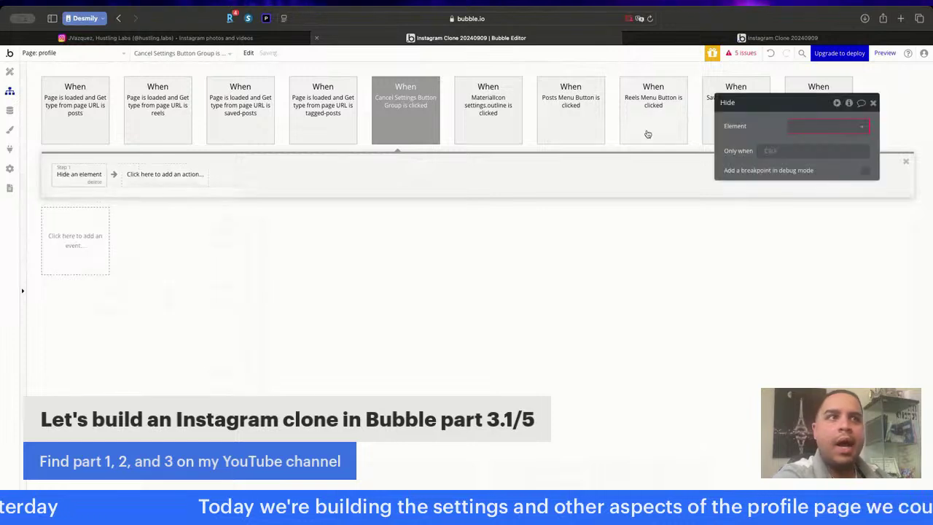
pyautogui.click(813, 129)
pyautogui.click(810, 156)
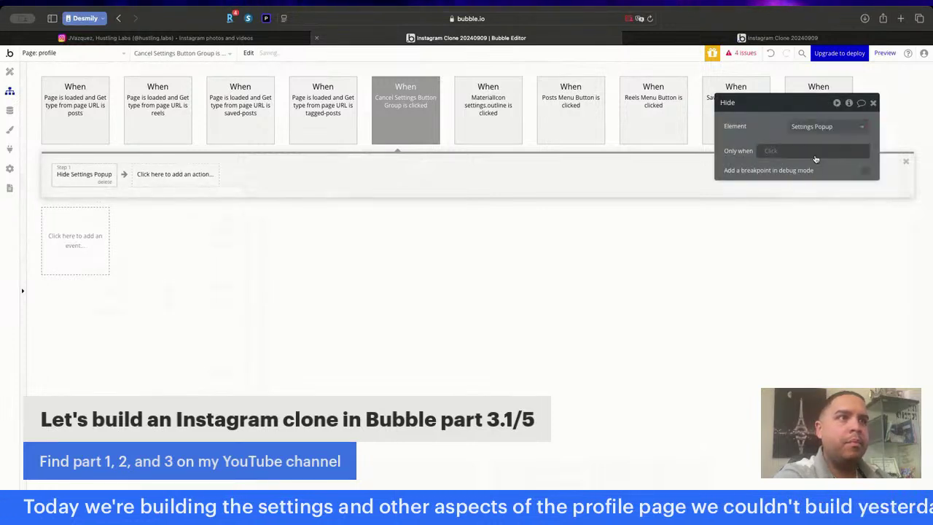
pyautogui.click(874, 103)
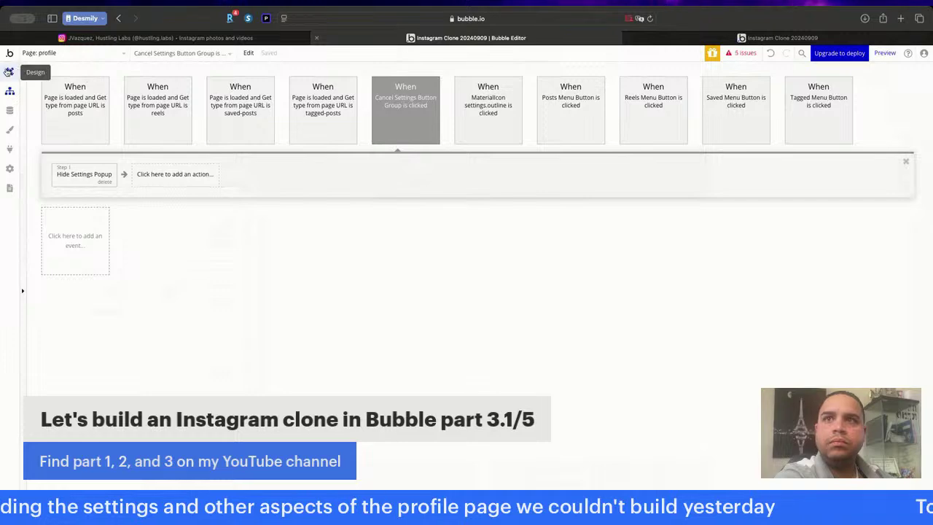
# Add a workflow to the "Log Out" row's group with a "Log the user out" action as its first step.
pyautogui.click(10, 71)
pyautogui.click(597, 277)
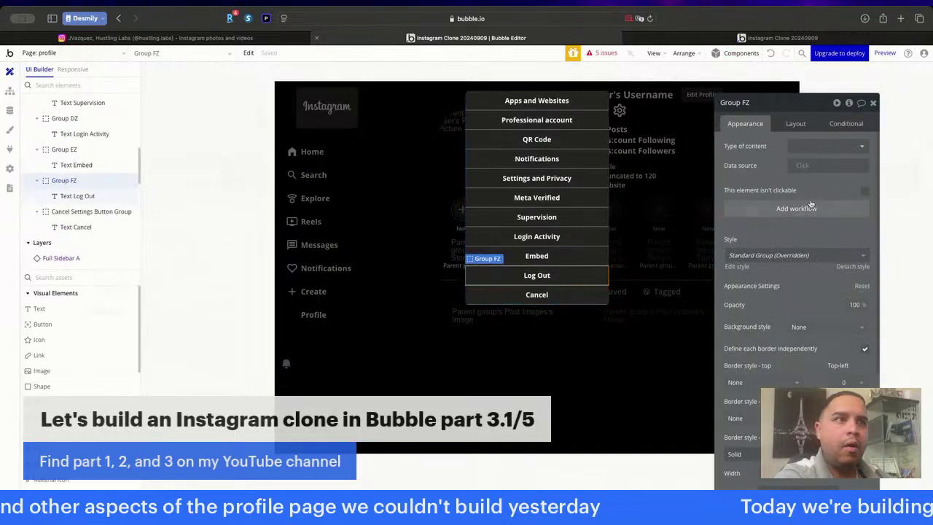
pyautogui.click(797, 209)
pyautogui.click(102, 173)
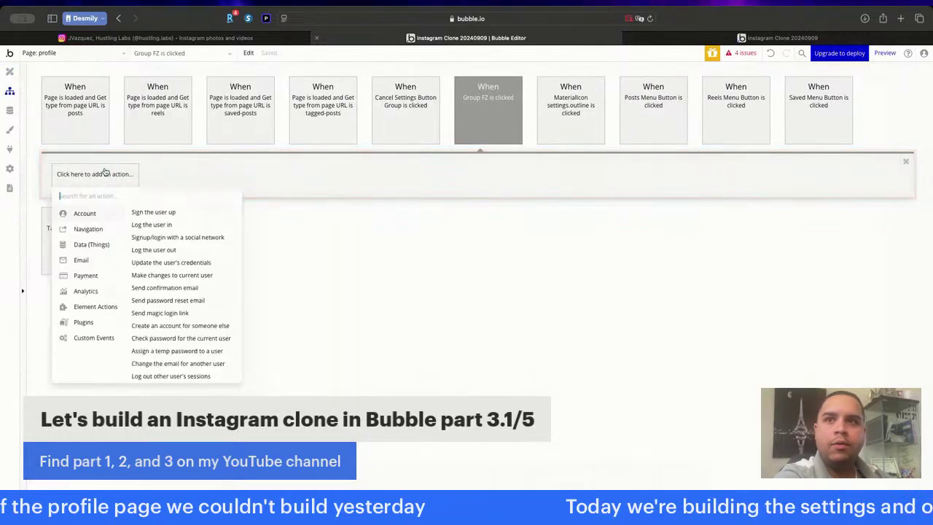
pyautogui.moveTo(102, 217)
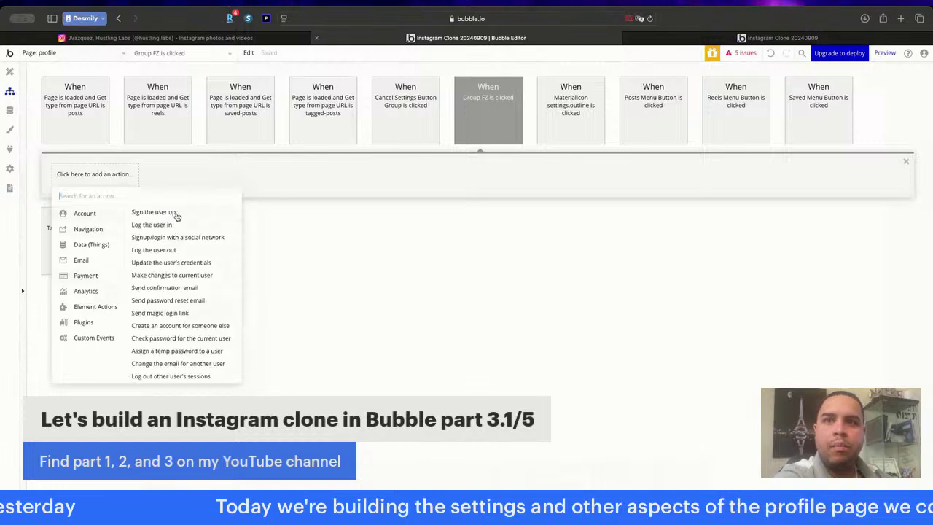
pyautogui.click(154, 250)
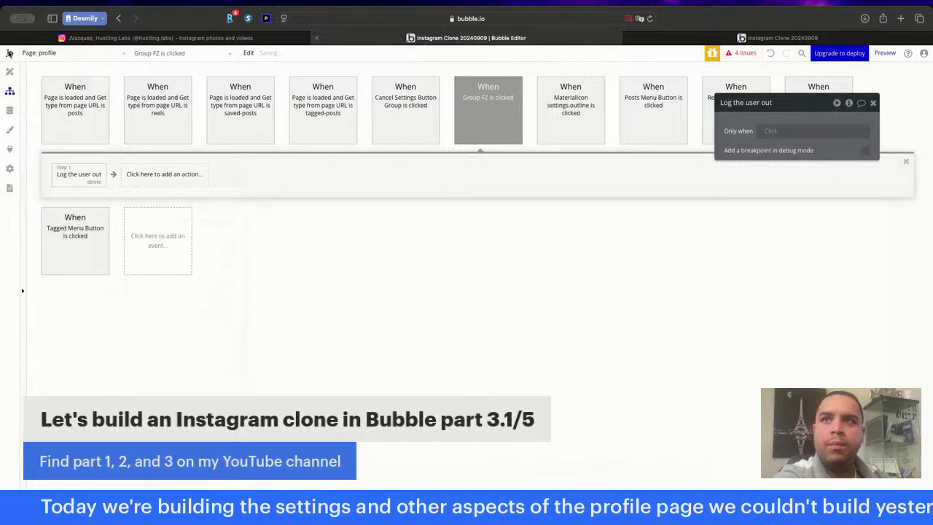
# Add a "Go to page" action after the log-out step and create a new page named "login_signup" without cloning.
pyautogui.click(163, 176)
pyautogui.moveTo(160, 230)
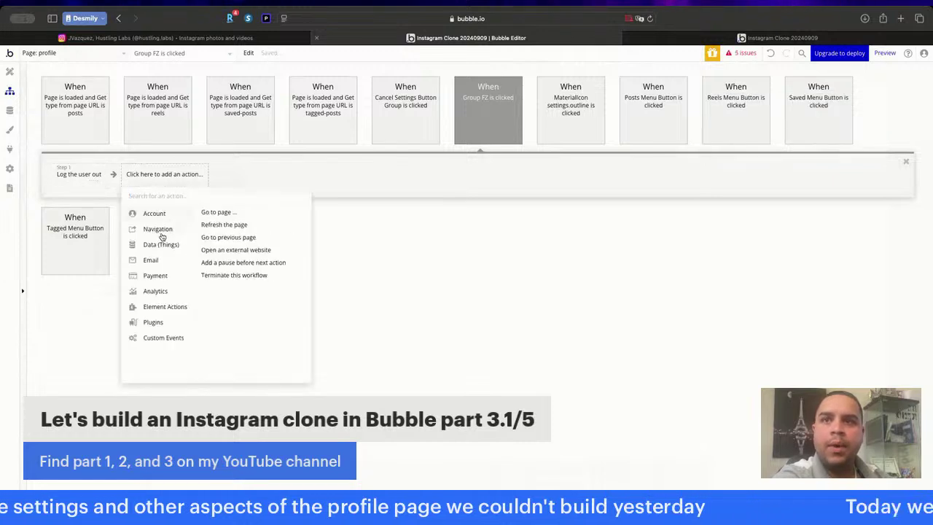
pyautogui.click(229, 211)
pyautogui.click(815, 126)
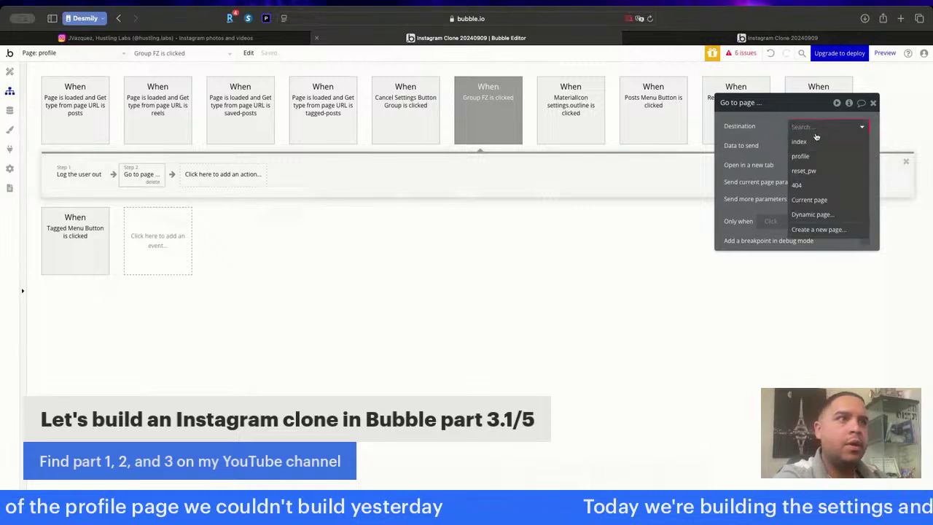
pyautogui.click(811, 230)
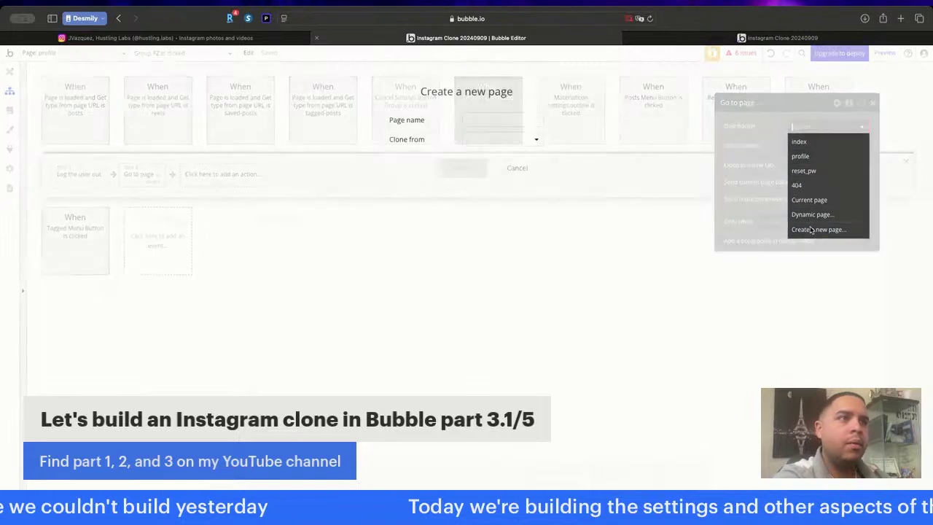
pyautogui.click(494, 123)
pyautogui.write('login_signup')
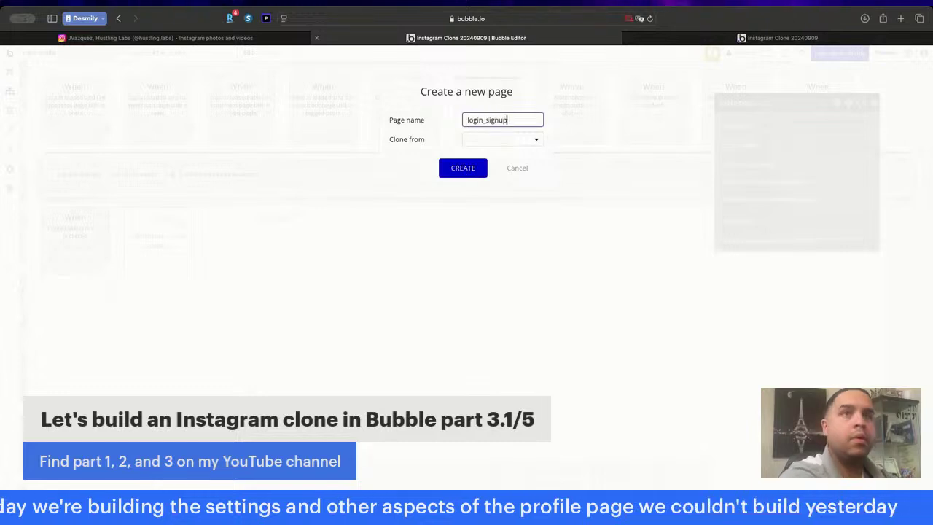
pyautogui.click(483, 141)
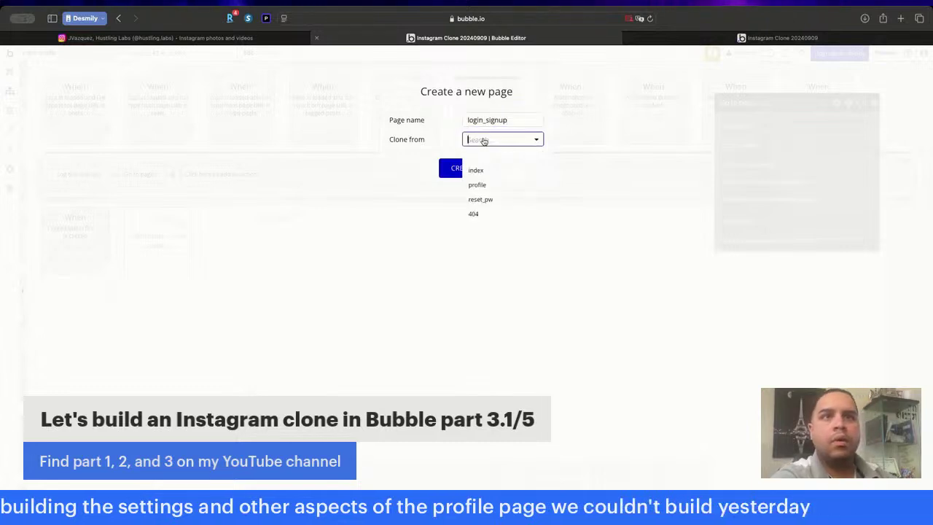
pyautogui.click(483, 141)
pyautogui.click(471, 172)
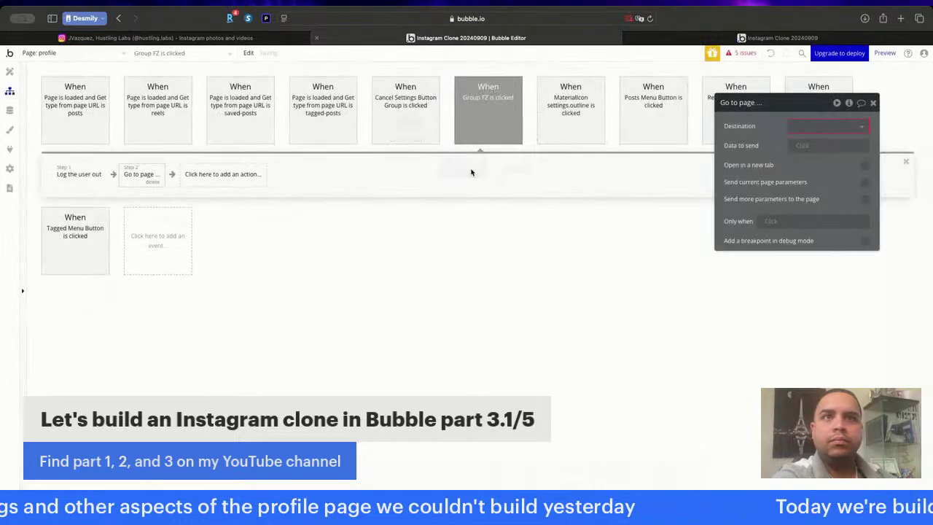
# Set the destination of the "Go to page" action to login_signup and return to the profile page's design.
pyautogui.click(827, 126)
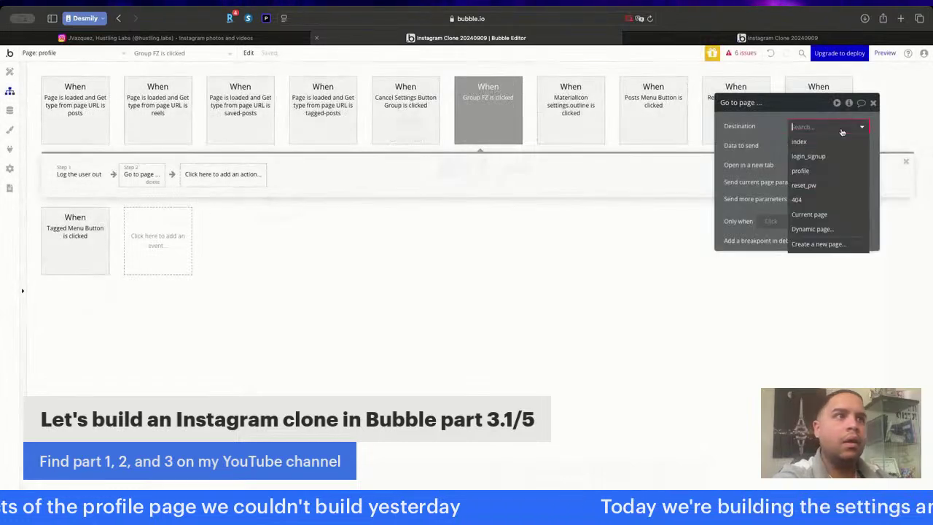
pyautogui.click(821, 157)
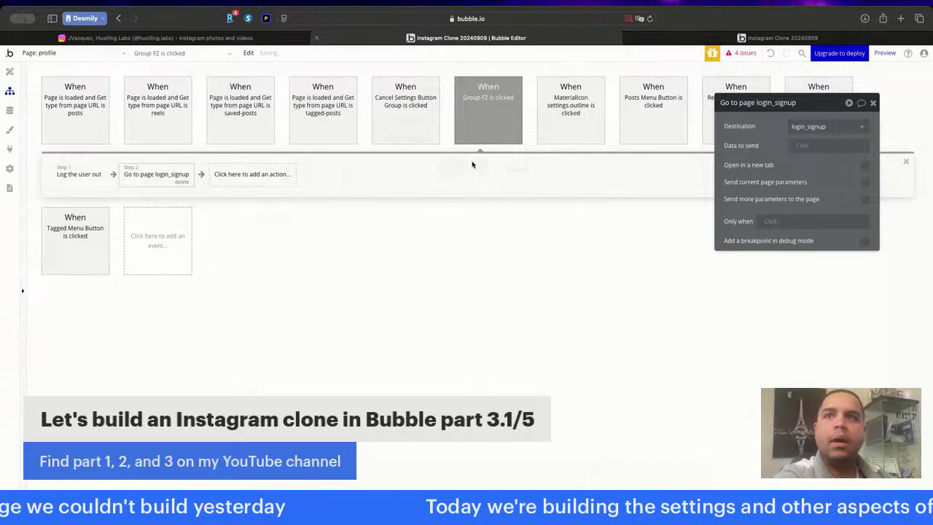
pyautogui.click(10, 71)
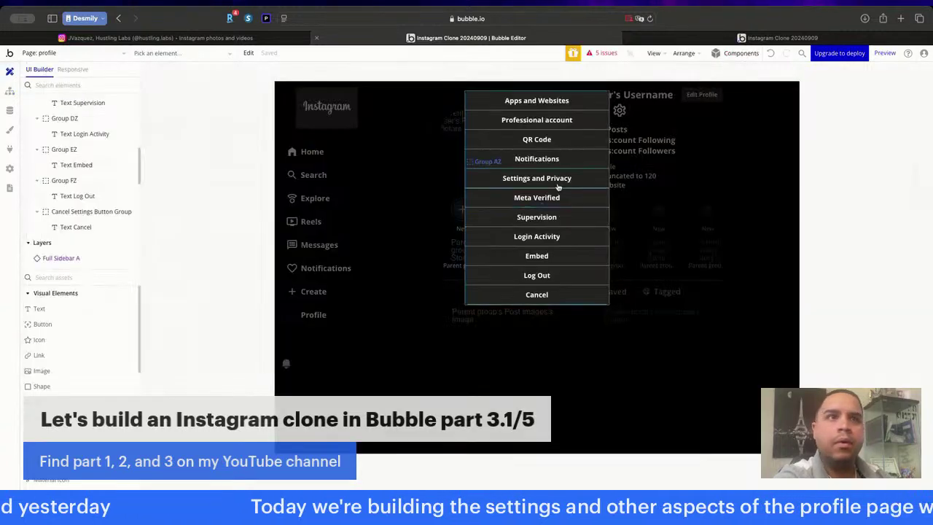
# Rename the group containing the "Log Out" row to "Logout Settings Button Group".
pyautogui.doubleClick(559, 281)
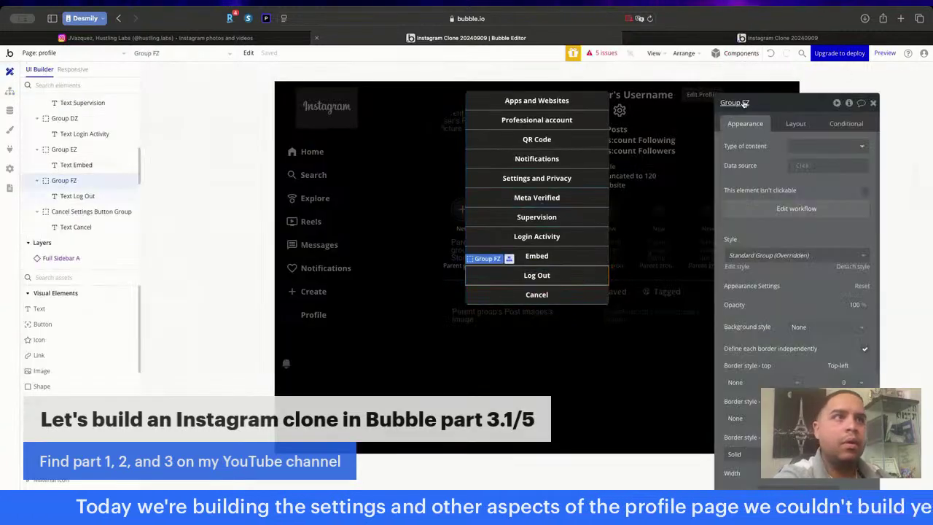
pyautogui.press('BackSpace')
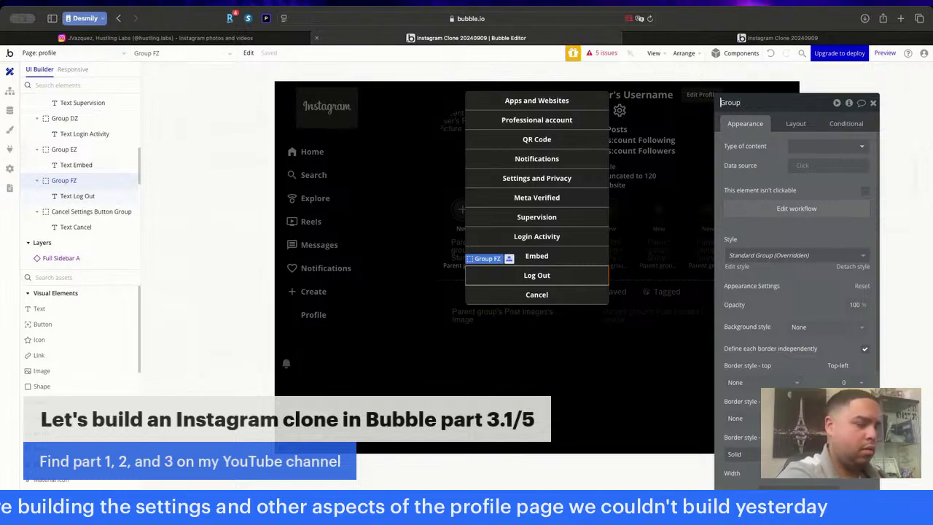
pyautogui.write('Log Out Settings Button Group')
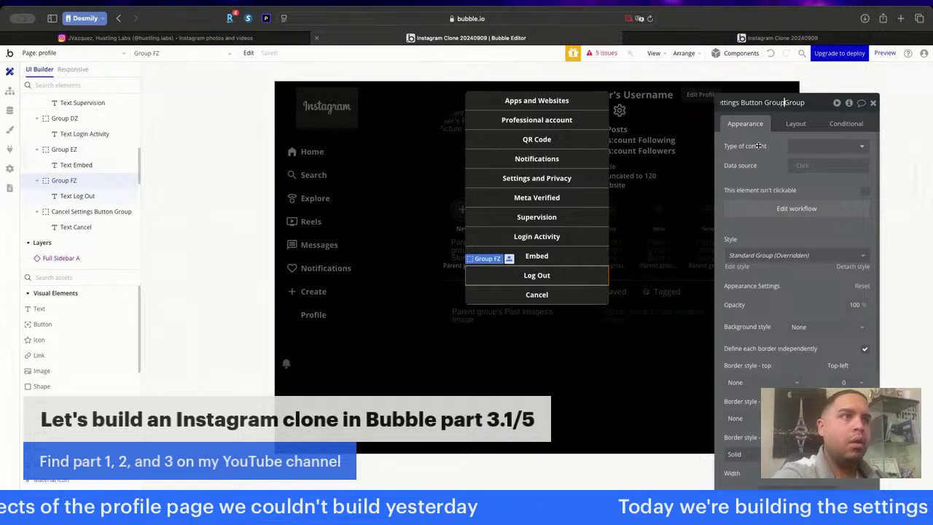
pyautogui.press('BackSpace')
pyautogui.press('BackSpace')
pyautogui.press('BackSpace')
pyautogui.press('BackSpace')
pyautogui.press('BackSpace')
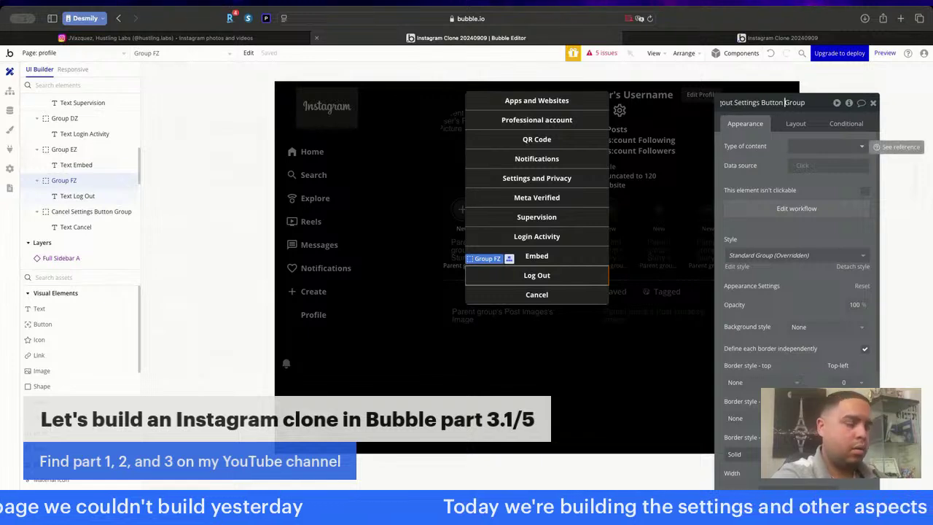
# Copy the "Settings Button" part of the Log Out group's name for reuse and commit the name.
pyautogui.hotkey('shift', 'Left')
pyautogui.hotkey('shift', 'Left')
pyautogui.hotkey('shift', 'Left')
pyautogui.hotkey('shift', 'Left')
pyautogui.hotkey('shift', 'Left')
pyautogui.hotkey('shift', 'Left')
pyautogui.hotkey('shift', 'Left')
pyautogui.hotkey('shift', 'Left')
pyautogui.hotkey('shift', 'Left')
pyautogui.hotkey('shift', 'Left')
pyautogui.hotkey('shift', 'Left')
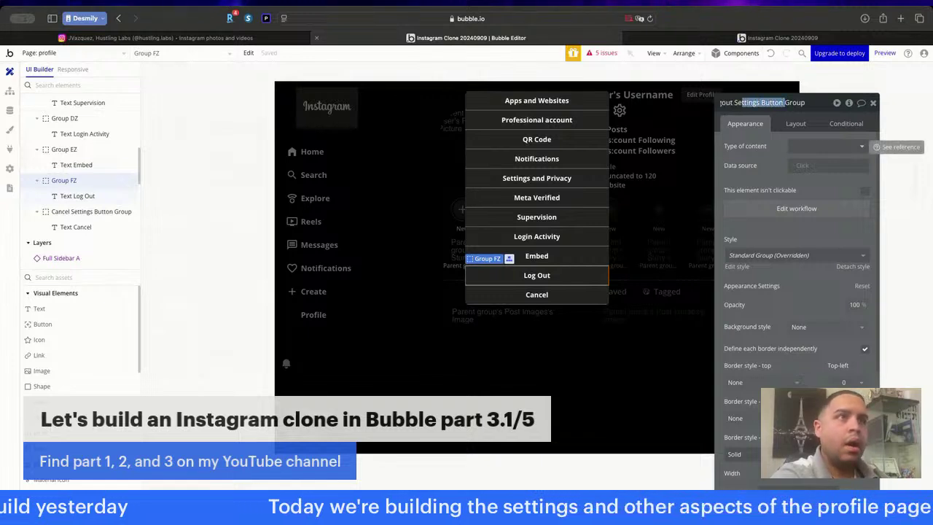
pyautogui.hotkey('shift', 'Right')
pyautogui.hotkey('shift', 'Right')
pyautogui.hotkey('shift', 'Right')
pyautogui.hotkey('ctrl', 'c')
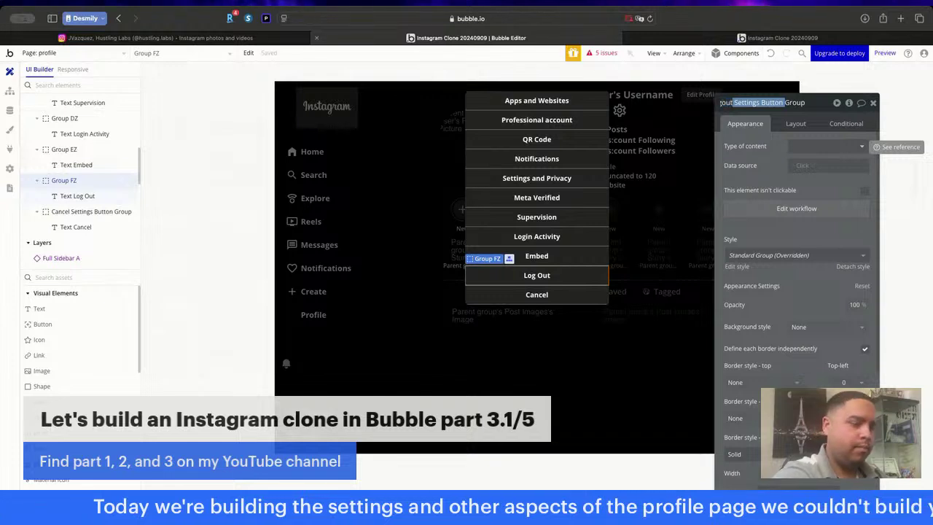
pyautogui.press('Return')
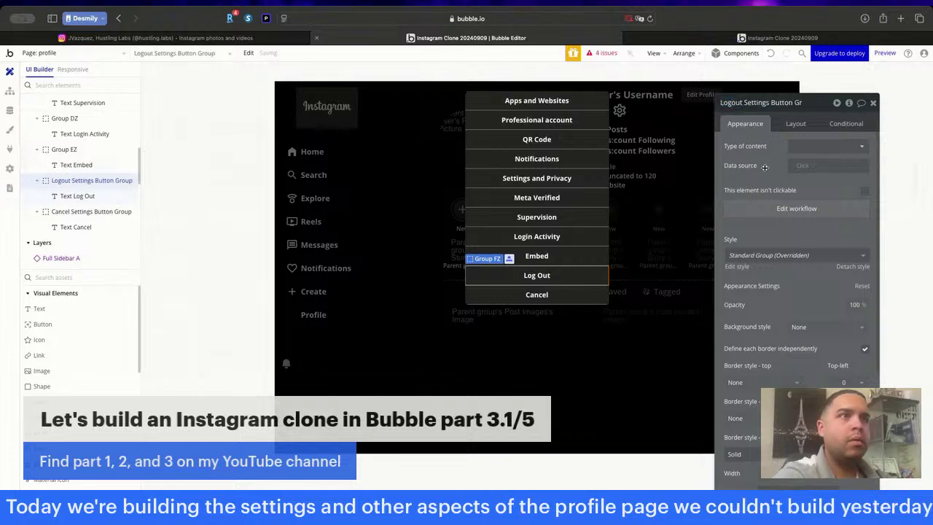
# Correct the Log Out row's group name to "Log Out Settings Button Group" and close its properties.
pyautogui.click(735, 104)
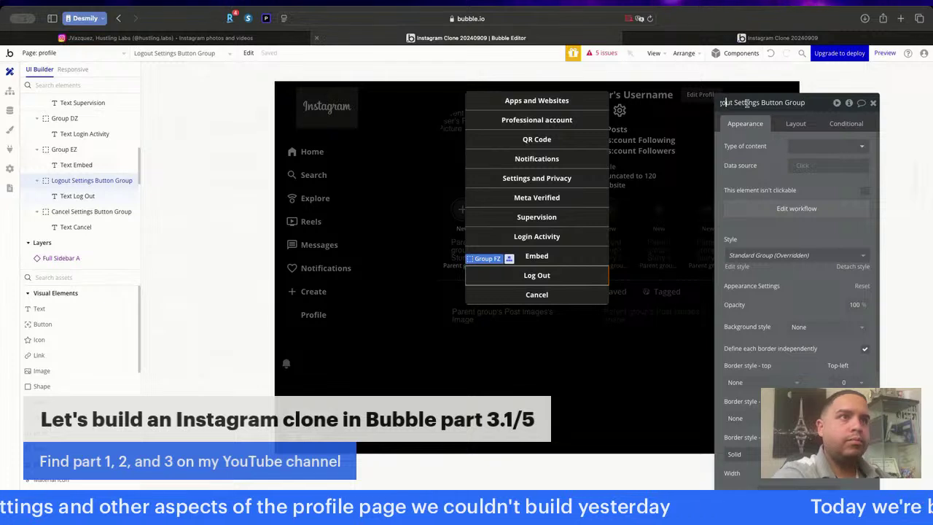
pyautogui.write('O')
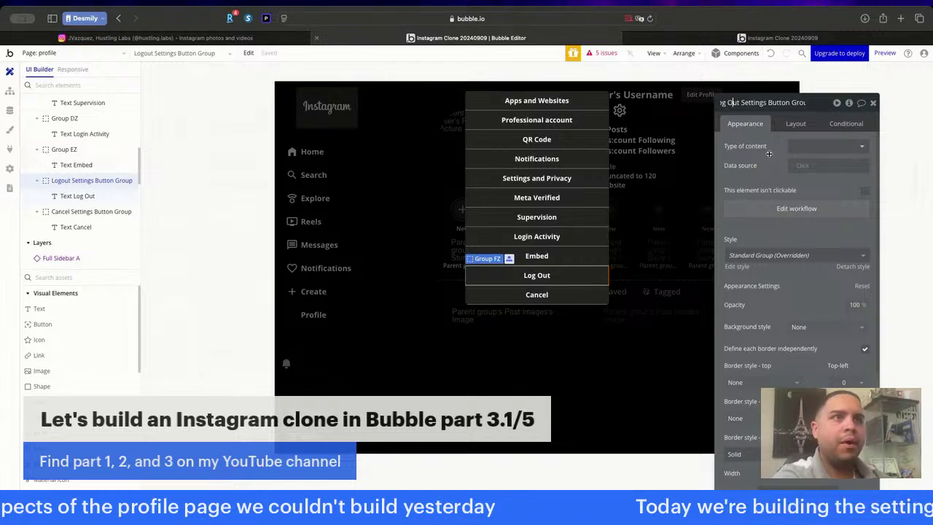
pyautogui.press('Return')
pyautogui.click(873, 103)
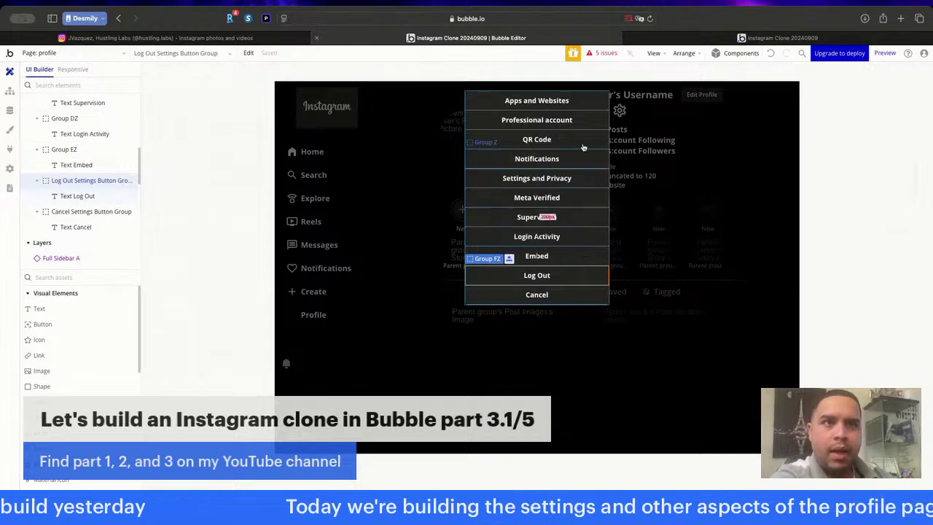
# Rename the groups of the "Apps and Websites" and "Professional account" rows to "Settings Button Group".
pyautogui.click(598, 106)
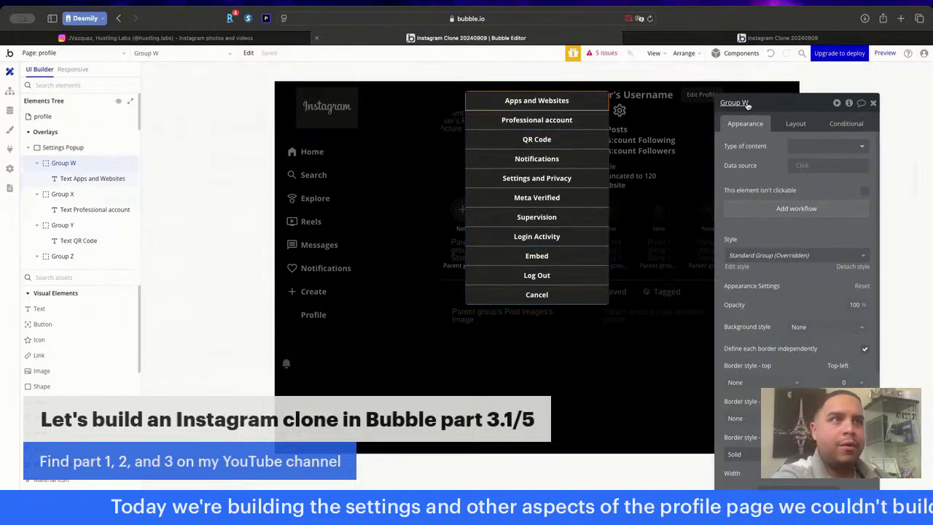
pyautogui.write('Settings Button Group')
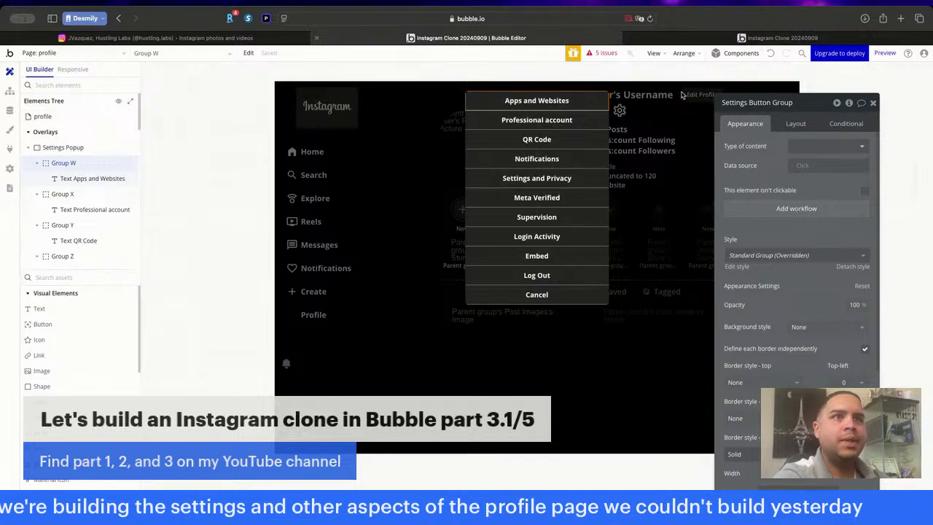
pyautogui.click(591, 120)
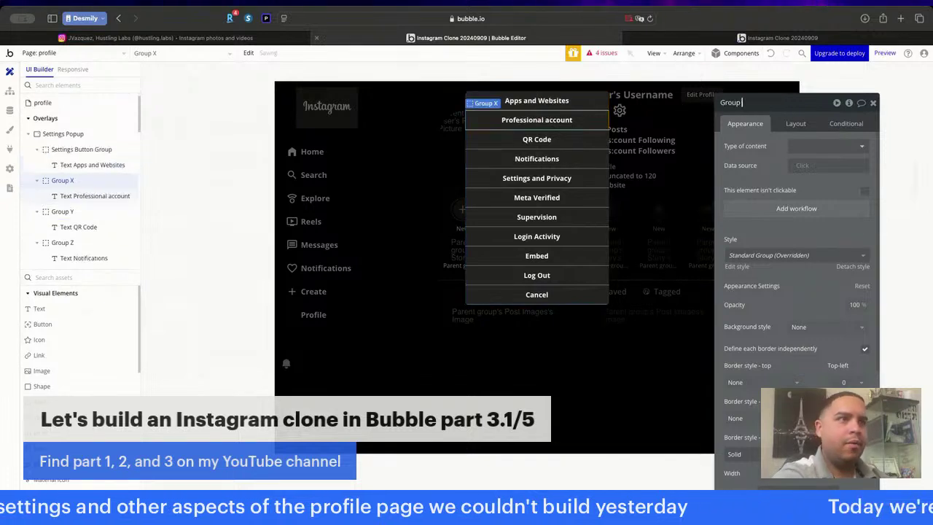
pyautogui.write('Settings Button Group')
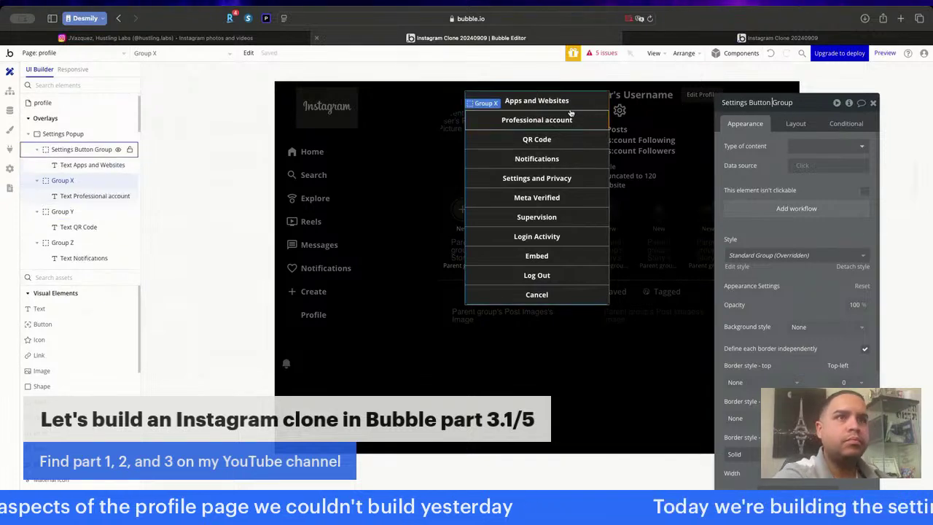
# Rename the groups of the "QR Code" and "Notifications" rows to "Settings Button Group".
pyautogui.click(585, 140)
pyautogui.click(802, 97)
pyautogui.press('BackSpace')
pyautogui.press('BackSpace')
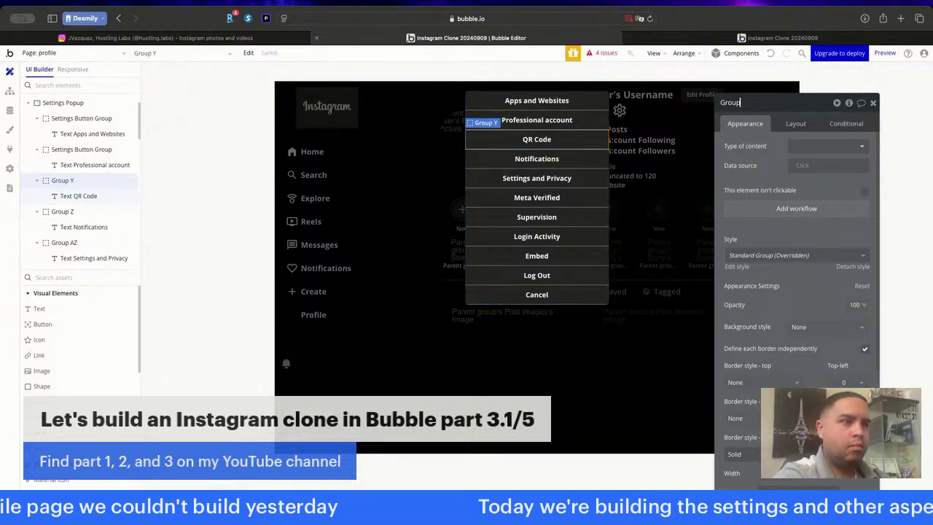
pyautogui.write('Settings Button Group')
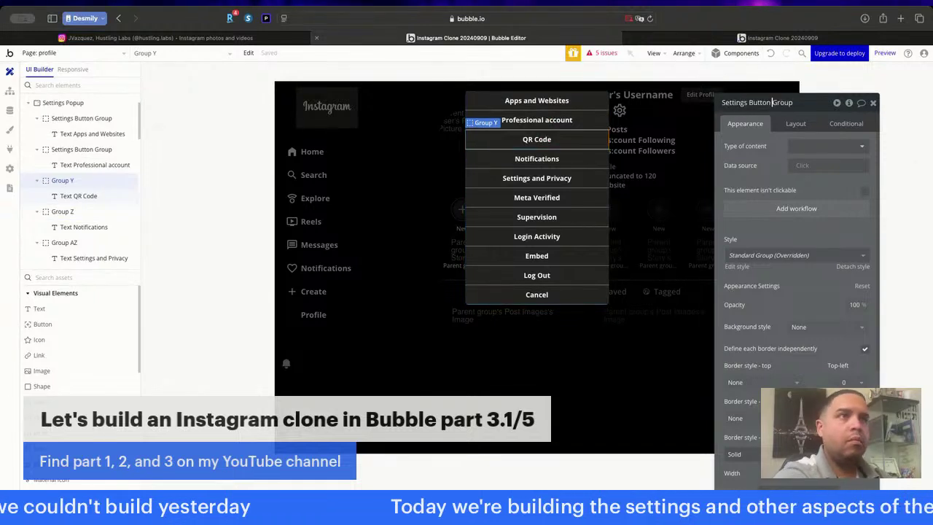
pyautogui.click(592, 160)
pyautogui.click(790, 105)
pyautogui.press('BackSpace')
pyautogui.press('BackSpace')
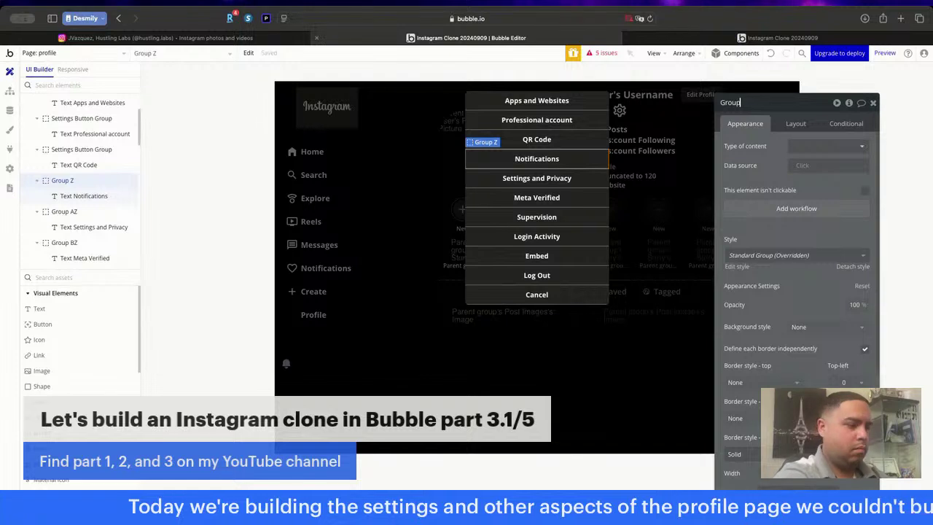
# Rename the groups of the "Settings and Privacy" and "Meta Verified" rows to "Settings Button Group".
pyautogui.click(591, 179)
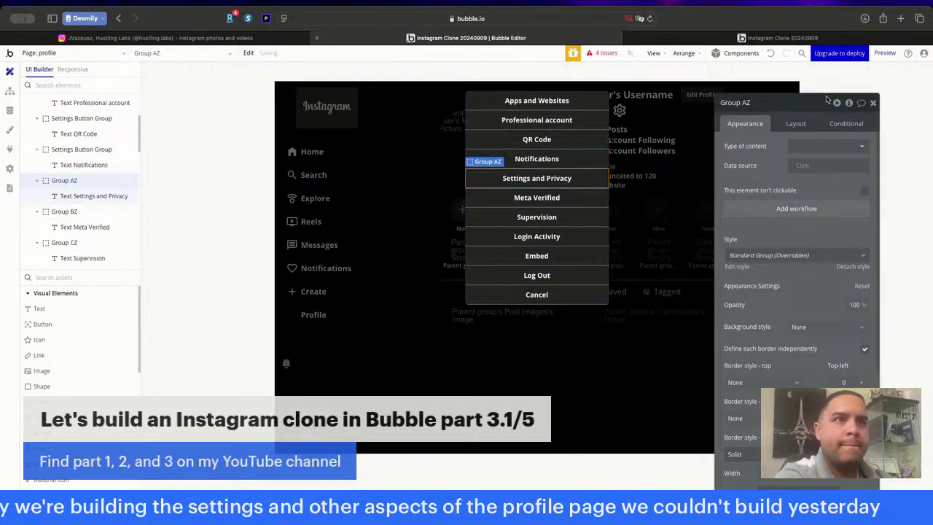
pyautogui.click(804, 106)
pyautogui.press('BackSpace')
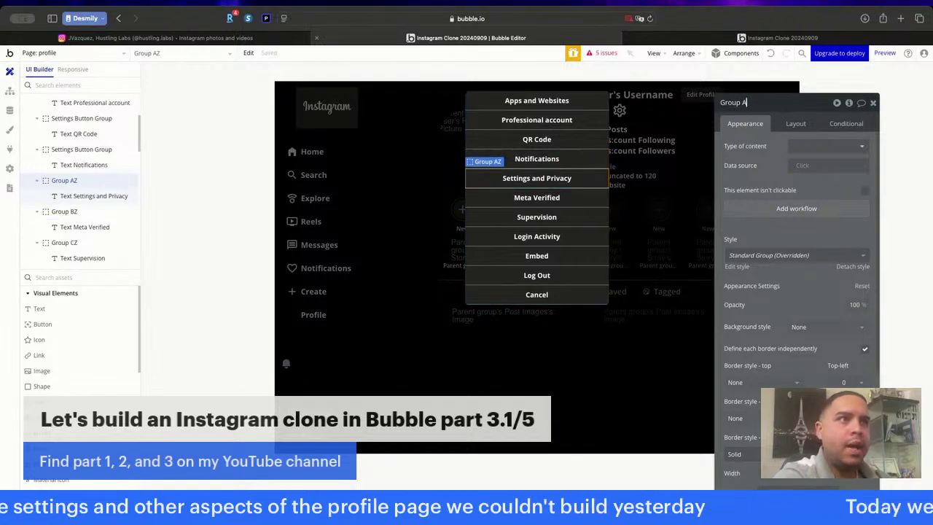
pyautogui.hotkey('ctrl', 'v')
pyautogui.press('Return')
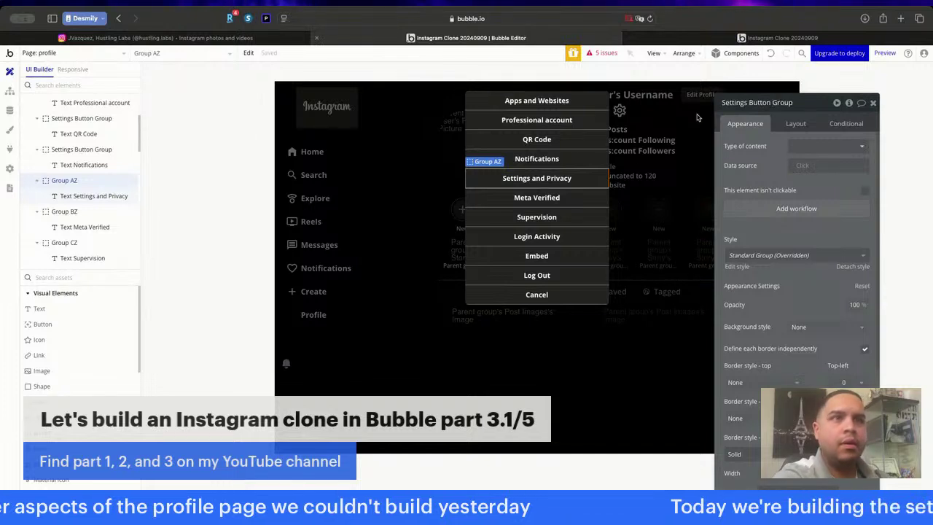
pyautogui.click(576, 201)
pyautogui.click(804, 103)
pyautogui.press('BackSpace')
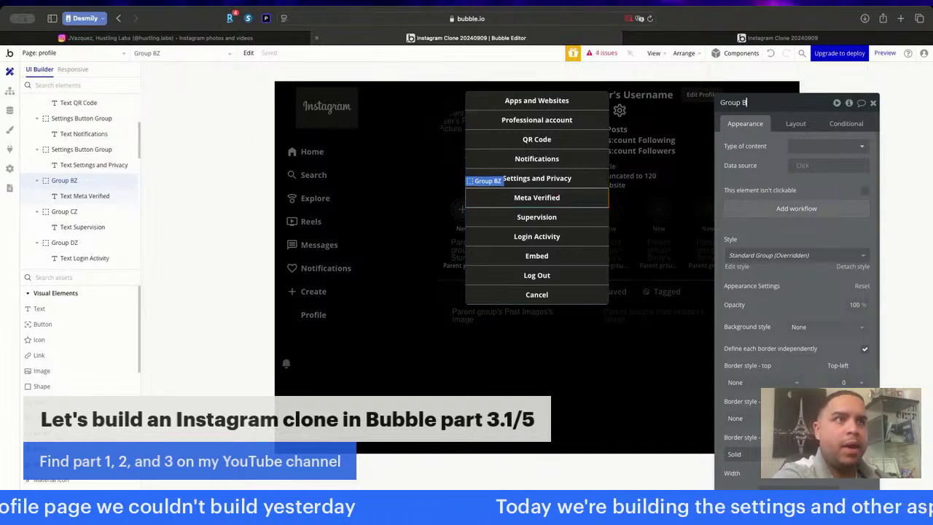
pyautogui.hotkey('ctrl', 'v')
pyautogui.press('Return')
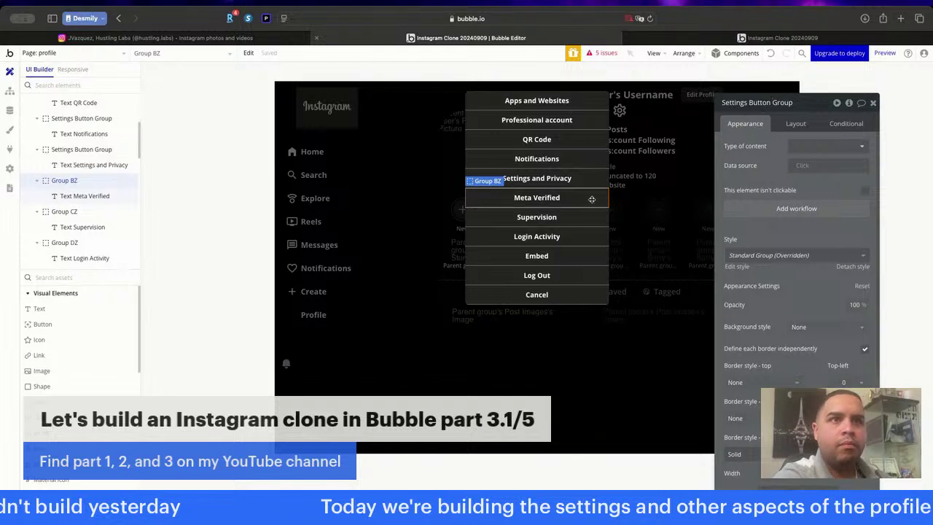
# Rename the groups of the "Supervision" and "Login Activity" rows to "Settings Button Group".
pyautogui.click(574, 218)
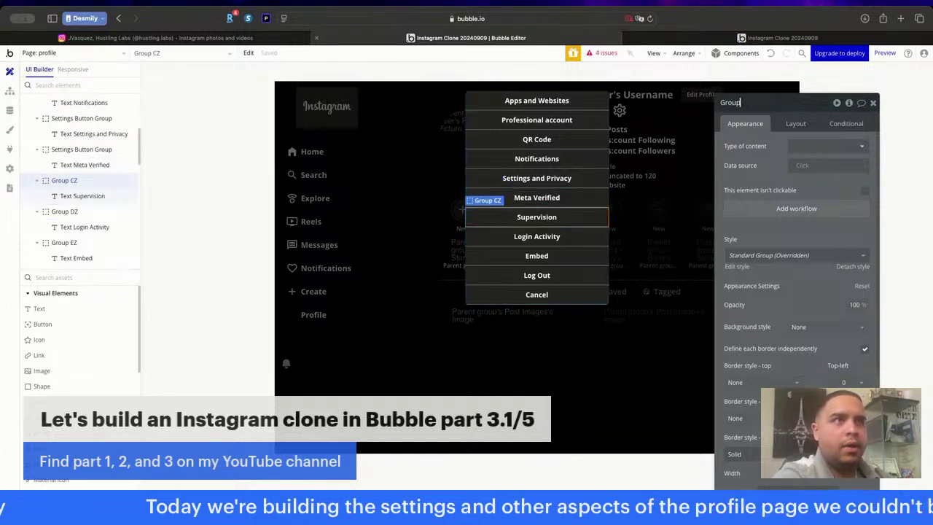
pyautogui.press('Return')
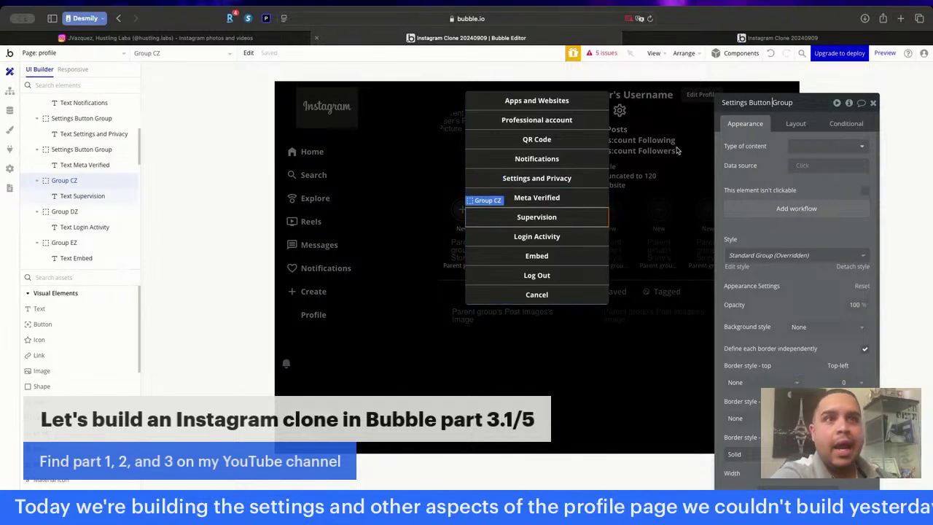
pyautogui.click(575, 237)
pyautogui.click(764, 110)
pyautogui.press('BackSpace')
pyautogui.press('BackSpace')
pyautogui.press('BackSpace')
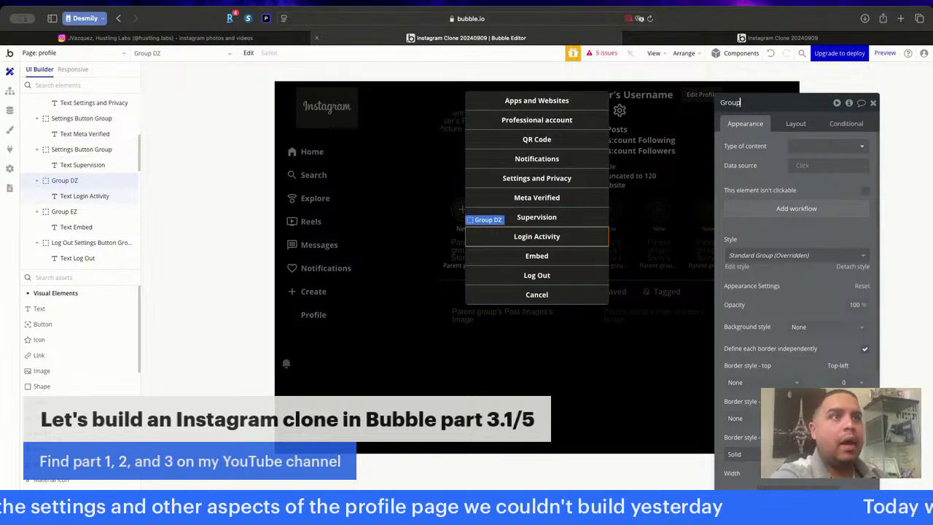
pyautogui.press('Home')
pyautogui.hotkey('ctrl', 'v')
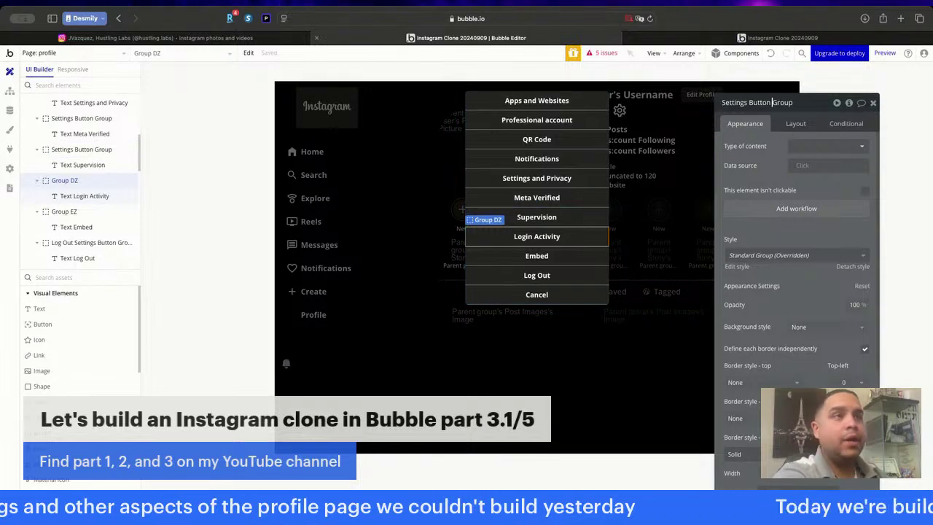
# Rename the group of the "Embed" row to "Settings Button Group".
pyautogui.click(582, 259)
pyautogui.click(751, 105)
pyautogui.press('BackSpace')
pyautogui.press('BackSpace')
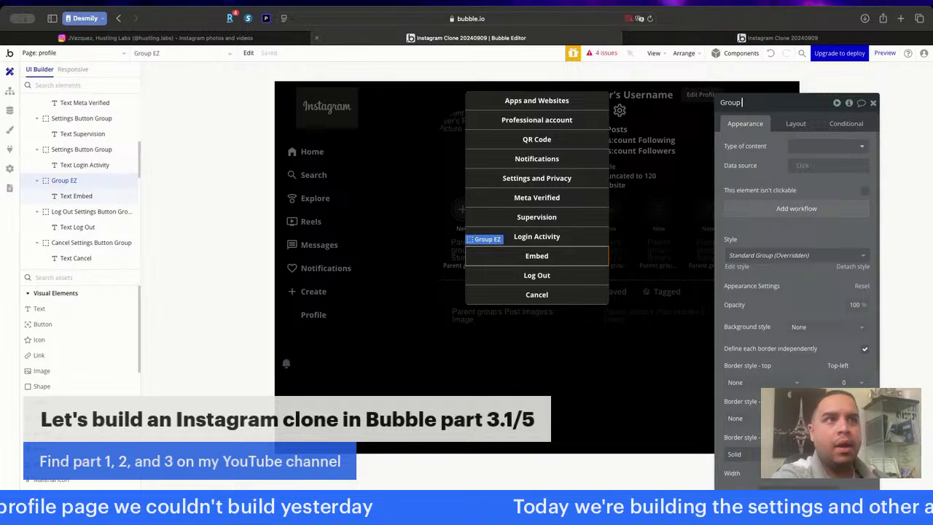
pyautogui.hotkey('ctrl', 'v')
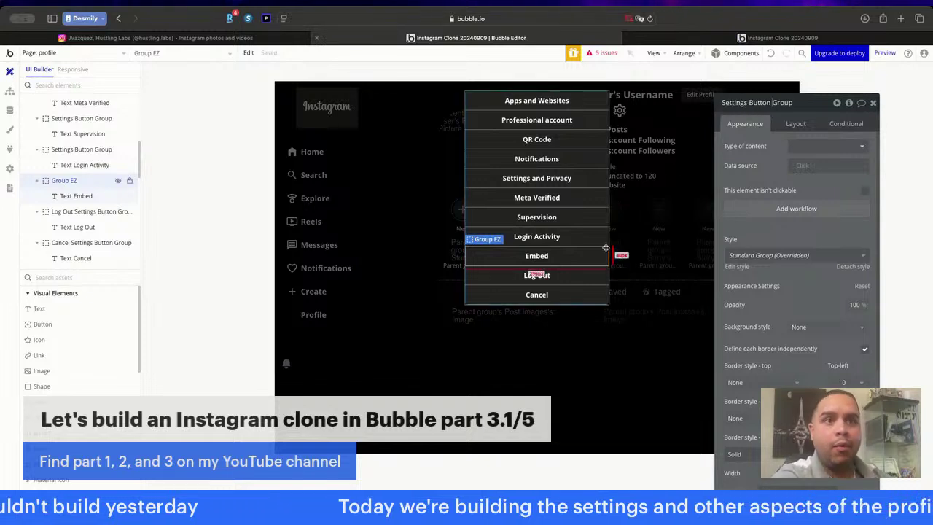
# Prefix the Embed row's group name with its label, making it "Embed Settings Button Group".
pyautogui.click(581, 274)
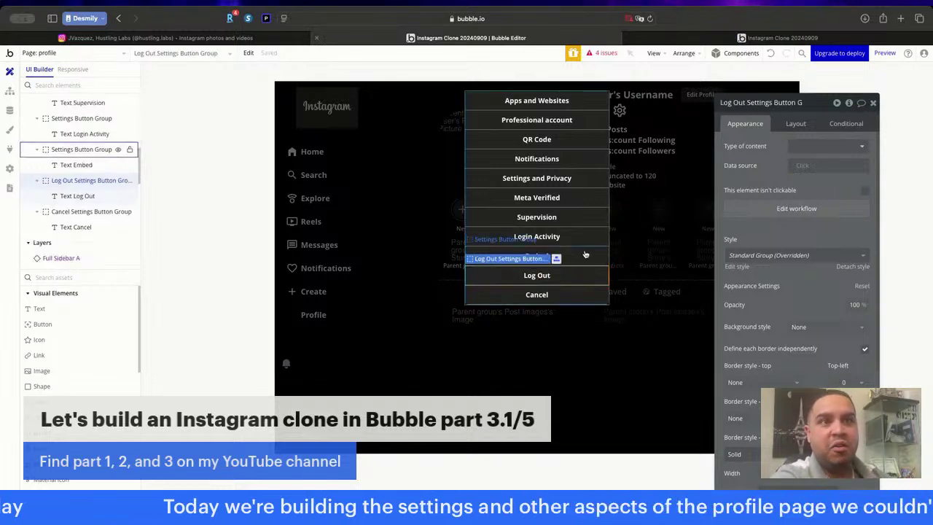
pyautogui.click(581, 256)
pyautogui.click(787, 103)
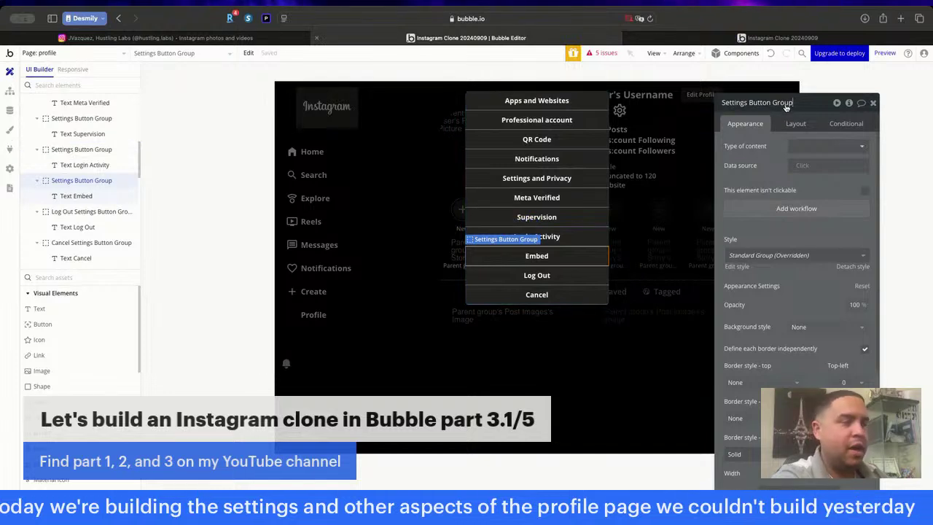
pyautogui.click(722, 103)
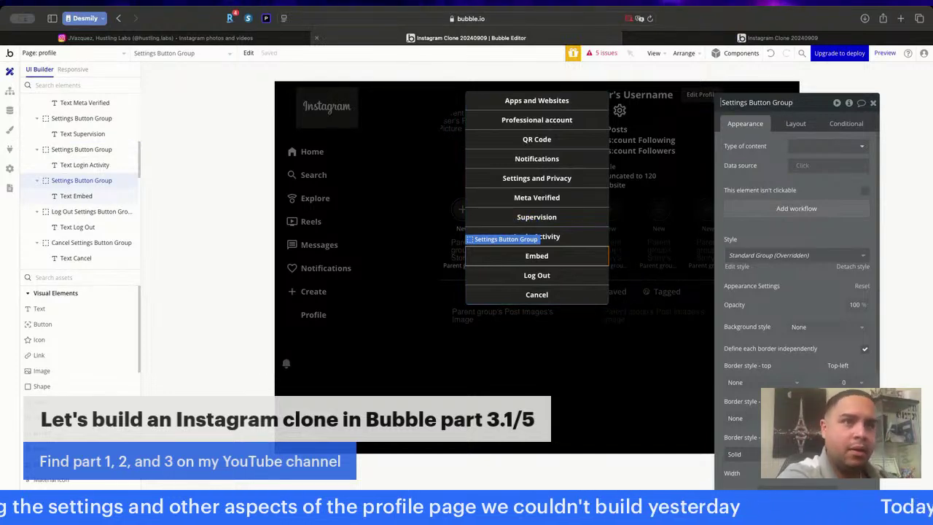
pyautogui.write('Embed')
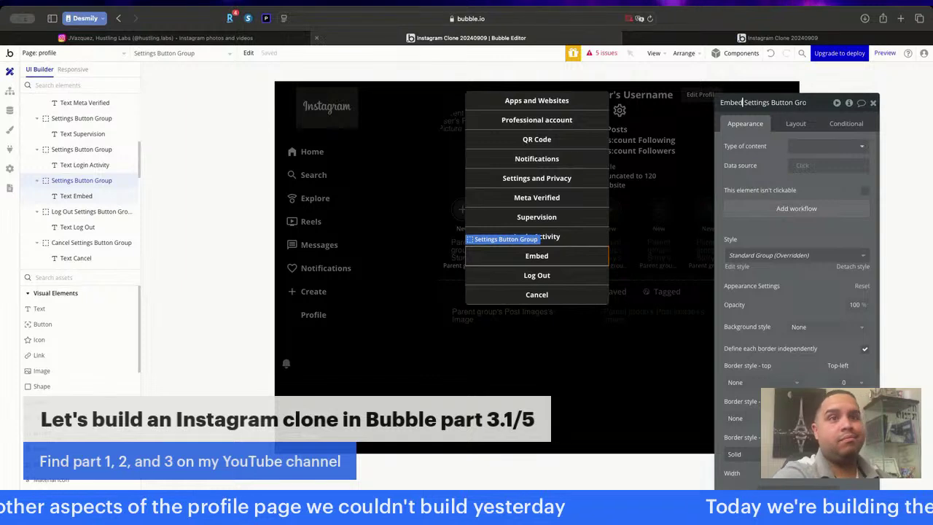
# Prefix the Login Activity row's group name with its label, making it "Login Activity Settings Button Group".
pyautogui.click(592, 239)
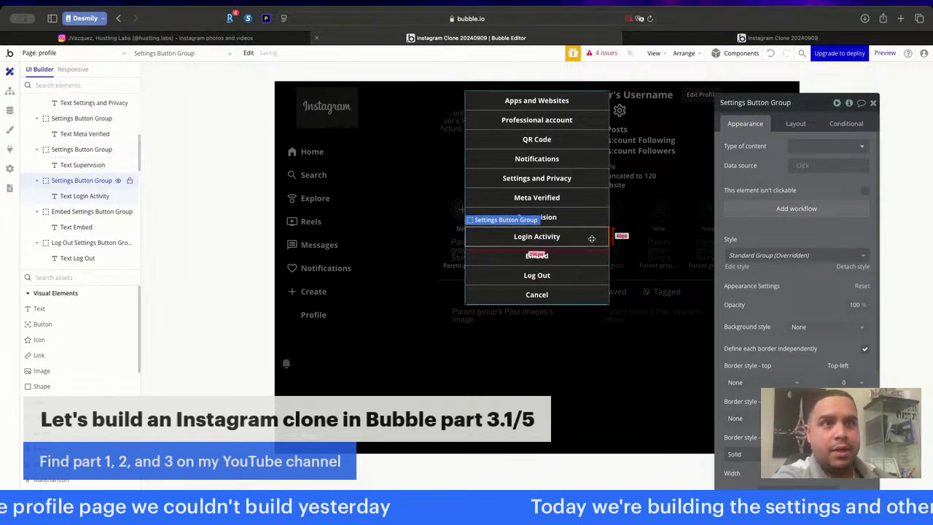
pyautogui.click(537, 237)
pyautogui.press('super+c')
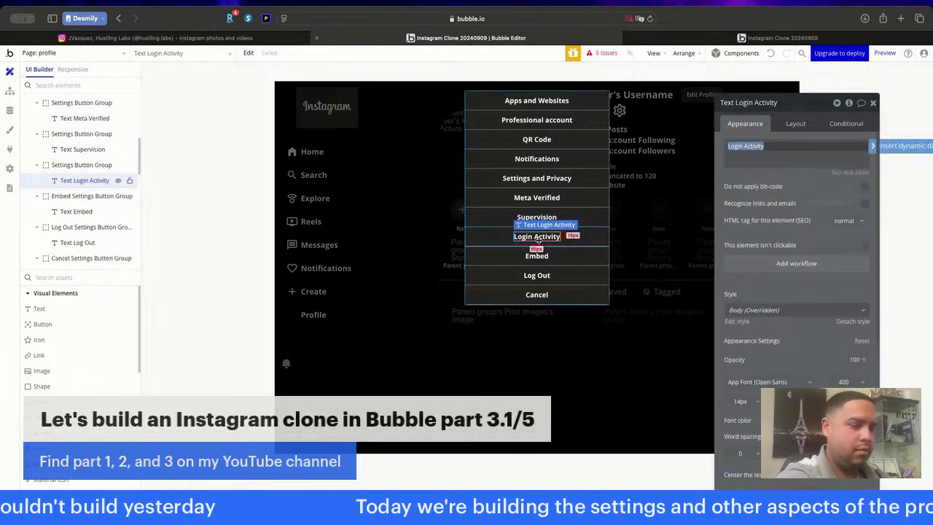
pyautogui.click(583, 237)
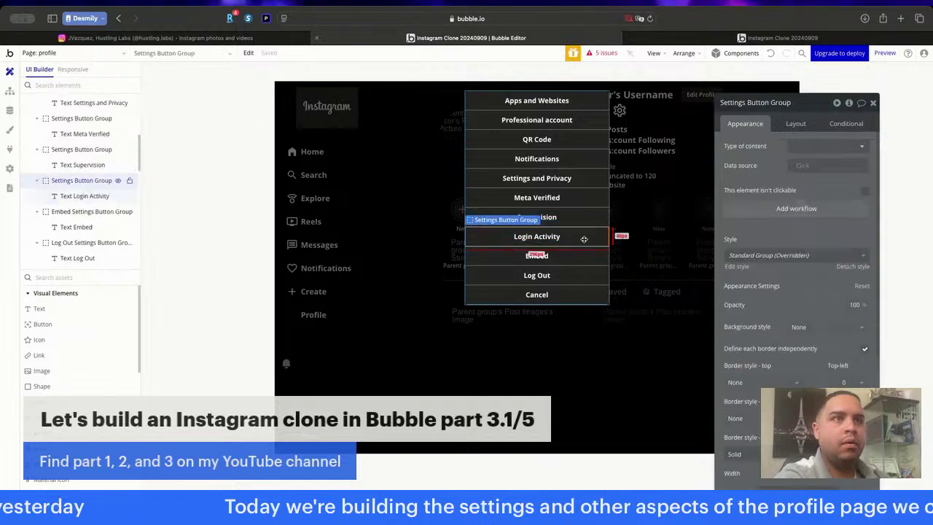
pyautogui.click(749, 103)
pyautogui.press('super+Left')
pyautogui.press('super+v')
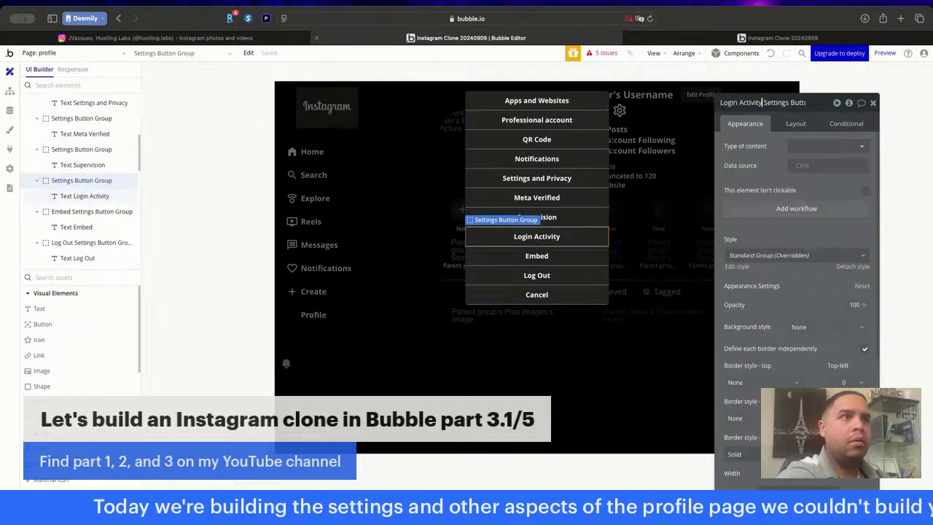
# Prefix the Supervision row's group name with its label, making it "Supervision Settings Button Group".
pyautogui.click(552, 217)
pyautogui.press('super+c')
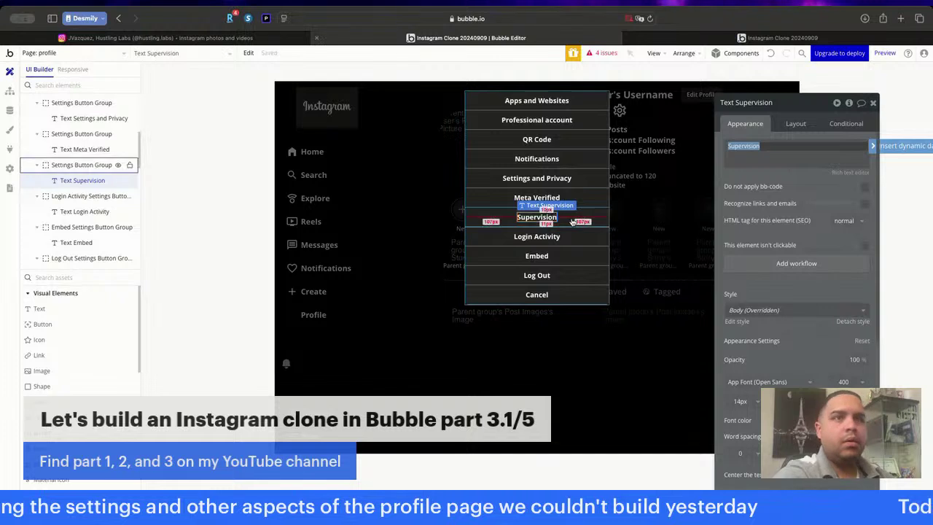
pyautogui.click(576, 221)
pyautogui.click(794, 104)
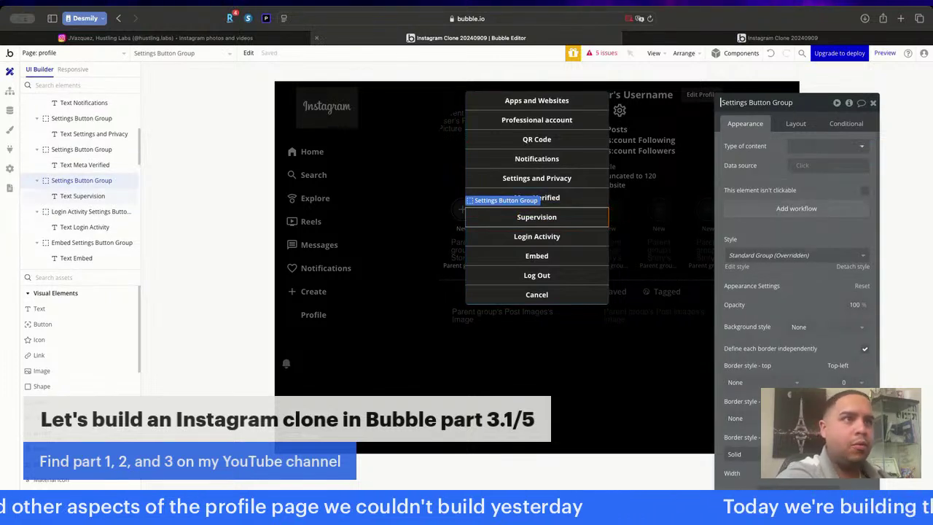
pyautogui.press('super+v')
# Prefix the Meta Verified row's group name with its label, making it "Meta Verified Settings Button Group".
pyautogui.click(551, 197)
pyautogui.press('super+c')
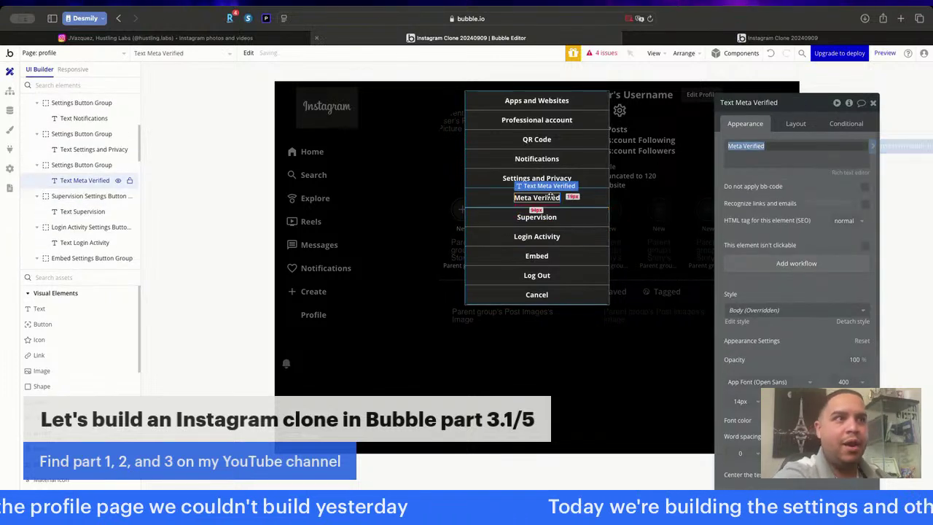
pyautogui.click(559, 208)
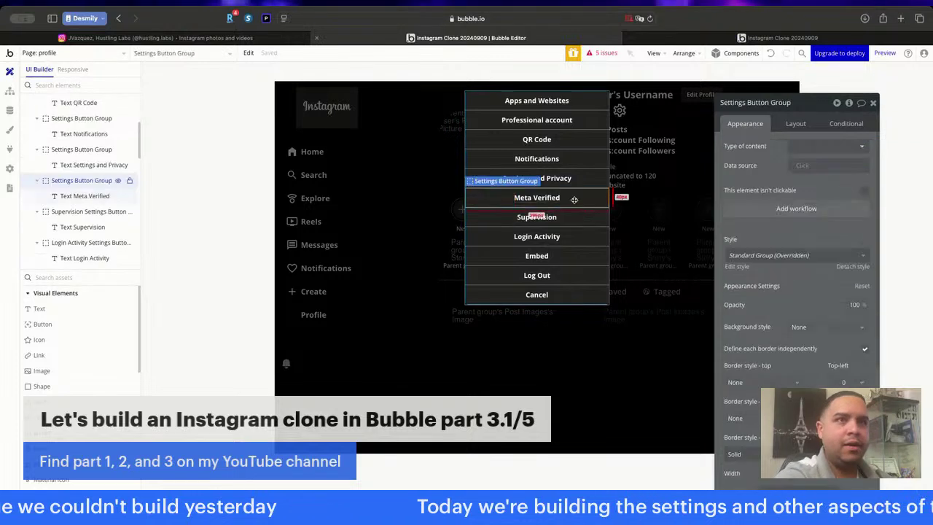
pyautogui.click(785, 104)
pyautogui.press('super+v')
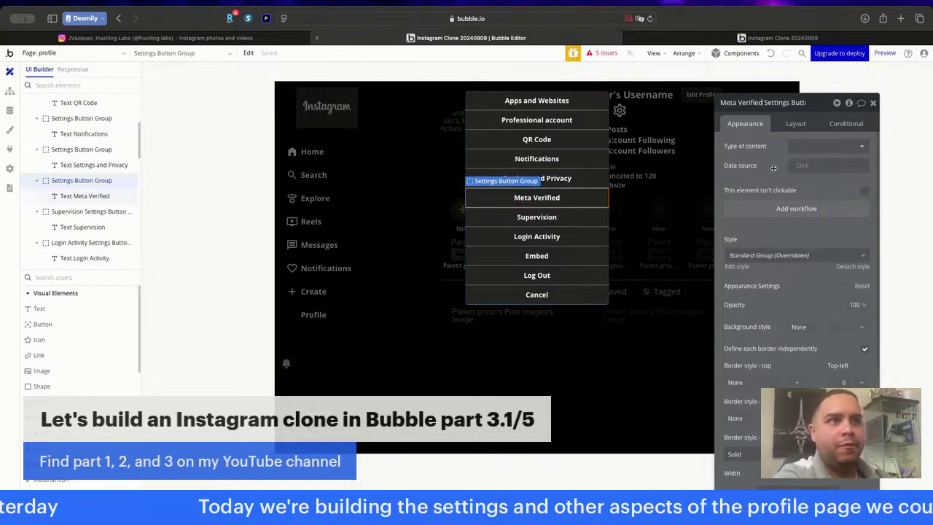
# Prefix the group name of the Settings and Privacy row with its label, making it "Settings and Privacy Settings Button Group".
pyautogui.click(560, 182)
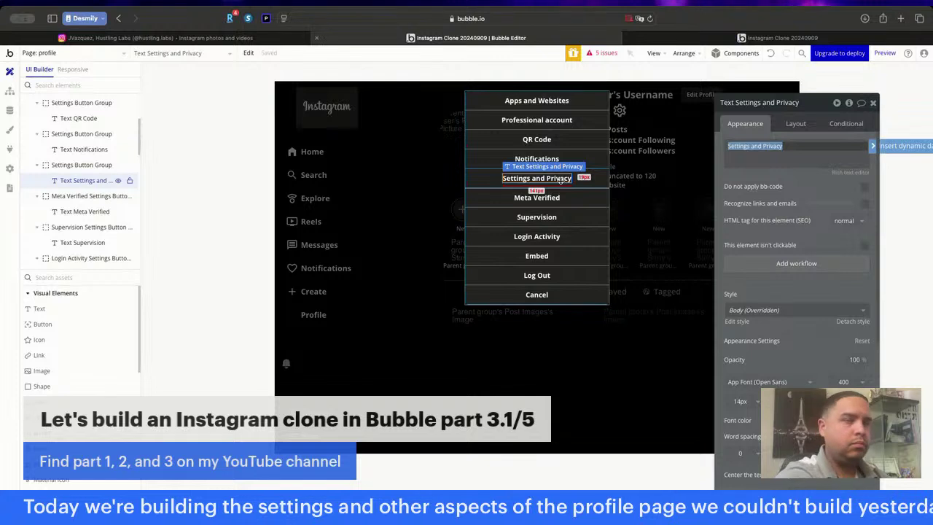
pyautogui.click(588, 176)
pyautogui.click(788, 104)
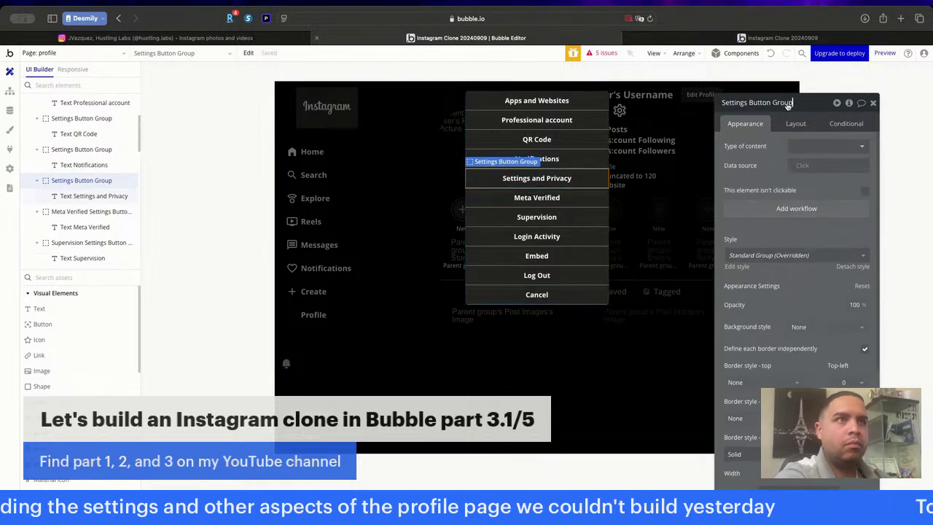
pyautogui.press('super+Left')
pyautogui.write('Settings and Privacy')
# Prefix the Notifications row's group name with its label, making it "Notifications Settings Button Group".
pyautogui.doubleClick(547, 159)
pyautogui.press('super+c')
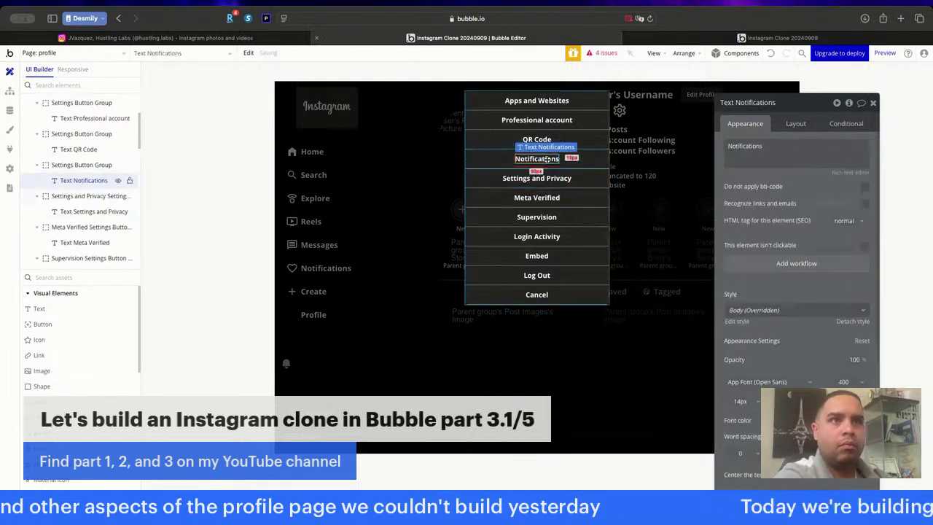
pyautogui.click(586, 158)
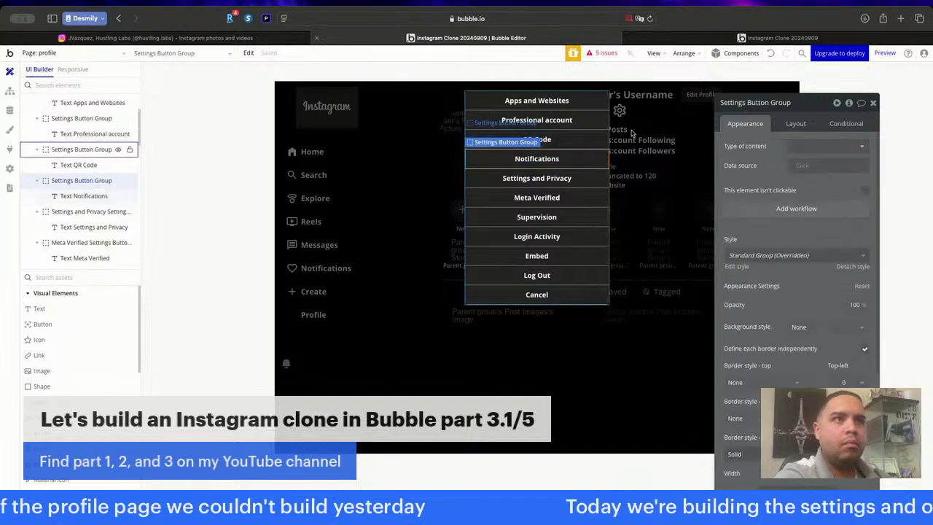
pyautogui.click(779, 107)
pyautogui.press('super+Left')
pyautogui.press('super+v')
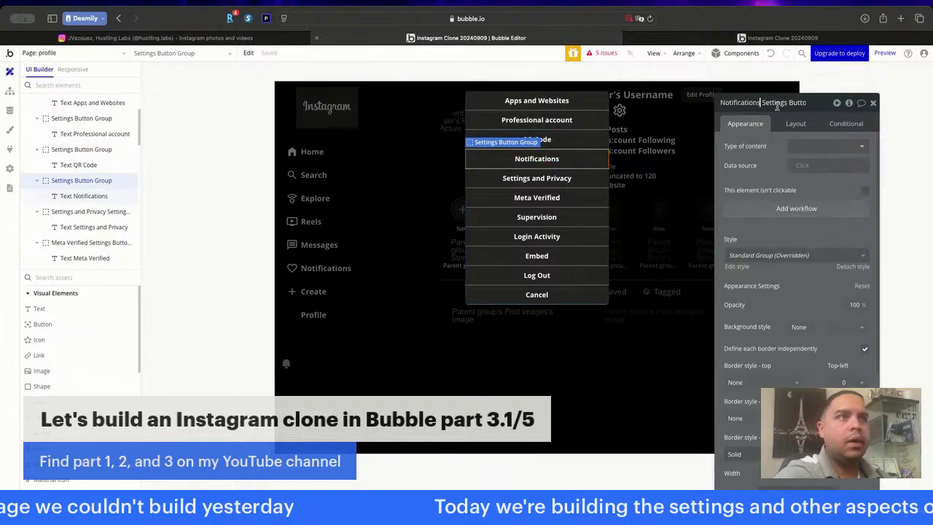
# Prefix the QR Code row's group name with its label, making it "QR Code Settings Button Group".
pyautogui.doubleClick(545, 138)
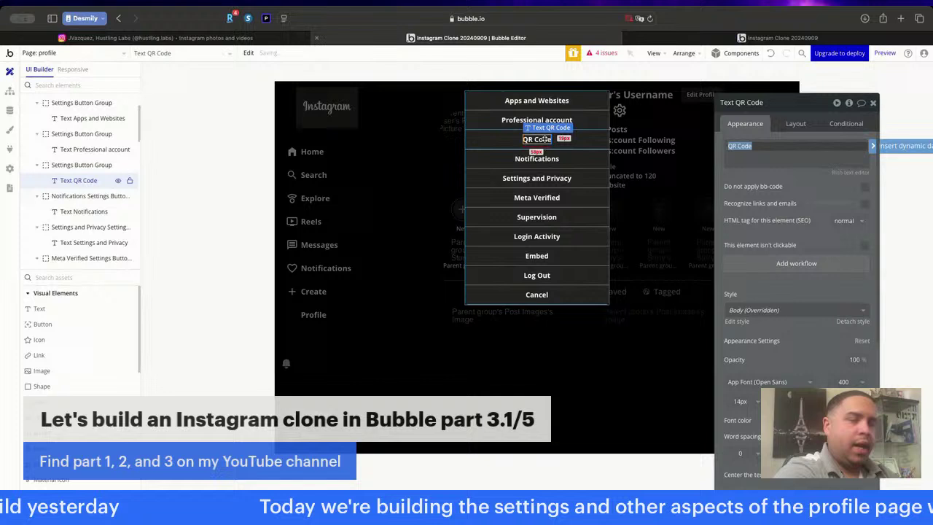
pyautogui.click(567, 136)
pyautogui.click(779, 107)
pyautogui.press('super+Left')
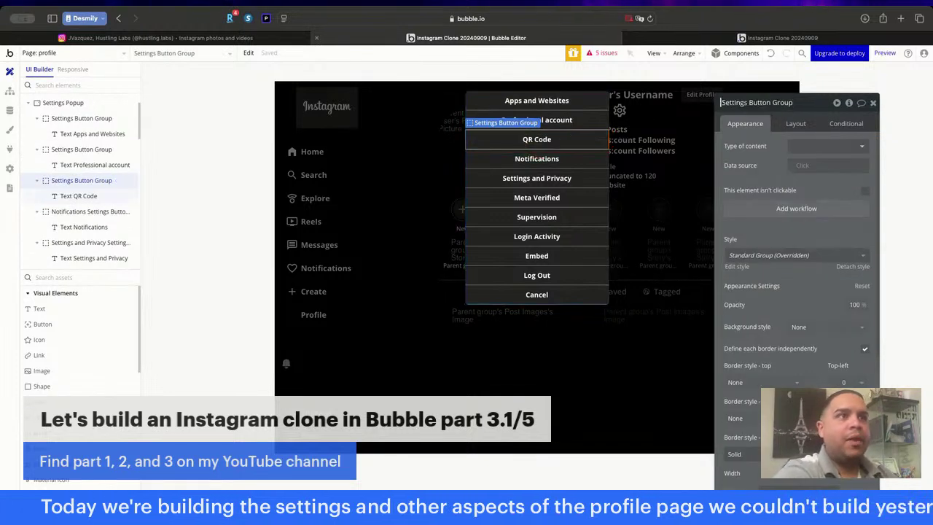
pyautogui.write('QR Code')
# Prefix the Professional account row's group name with its label, making it "Professional account Settings Button Group".
pyautogui.doubleClick(554, 120)
pyautogui.press('super+c')
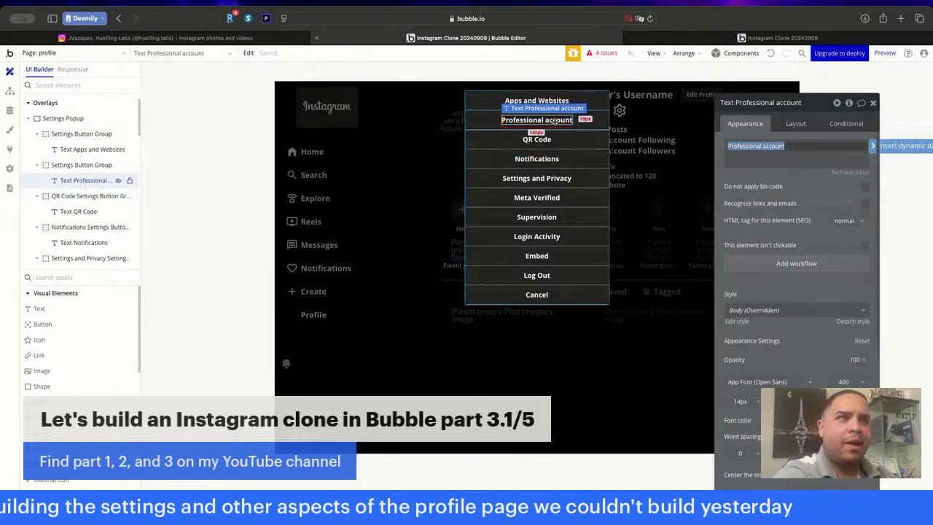
pyautogui.click(583, 125)
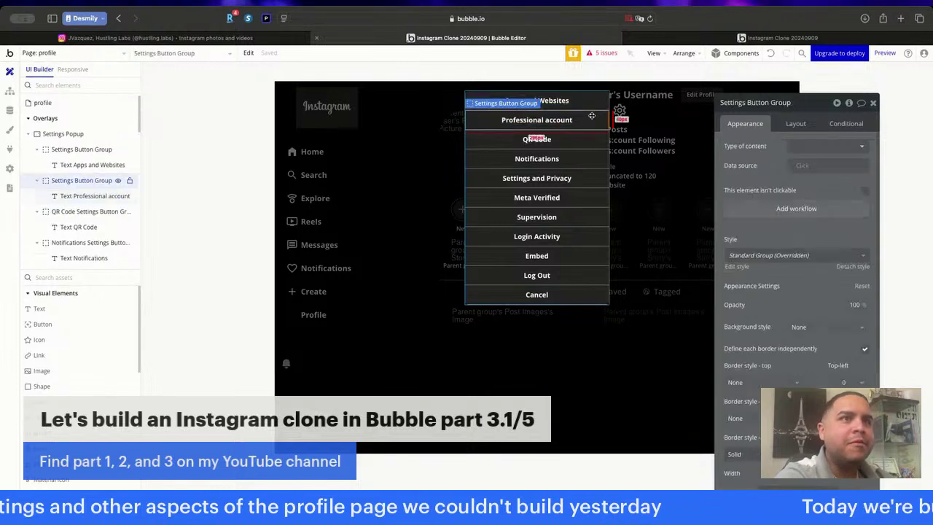
pyautogui.click(734, 102)
pyautogui.press('super+Left')
pyautogui.press('super+v')
# Prefix the Apps and Websites row's group name with its label, making it "Apps and Websites Settings Button Group".
pyautogui.doubleClick(562, 100)
pyautogui.press('super+c')
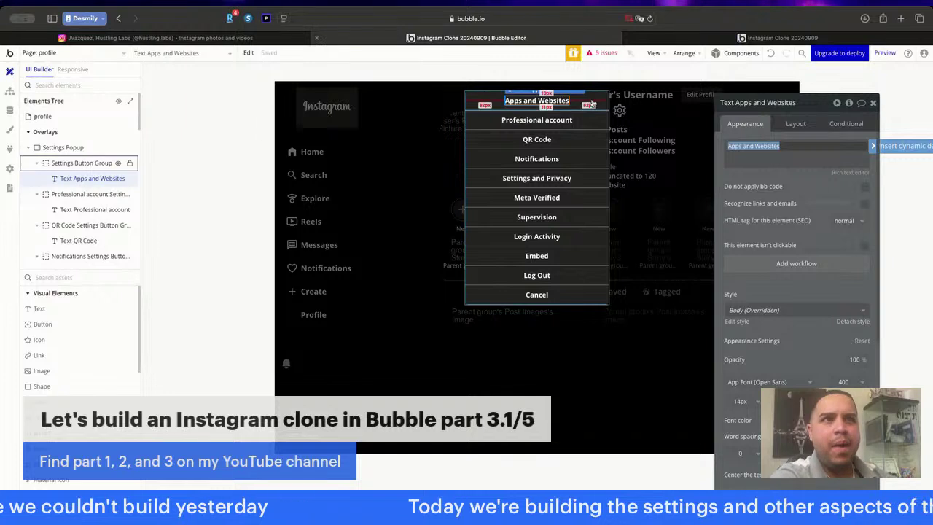
pyautogui.click(583, 100)
pyautogui.click(758, 102)
pyautogui.press('super+v')
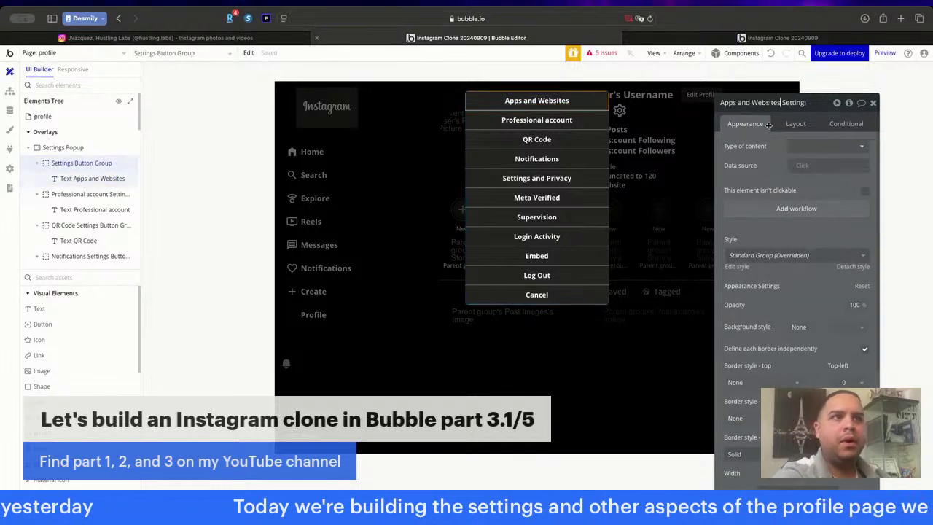
pyautogui.click(873, 103)
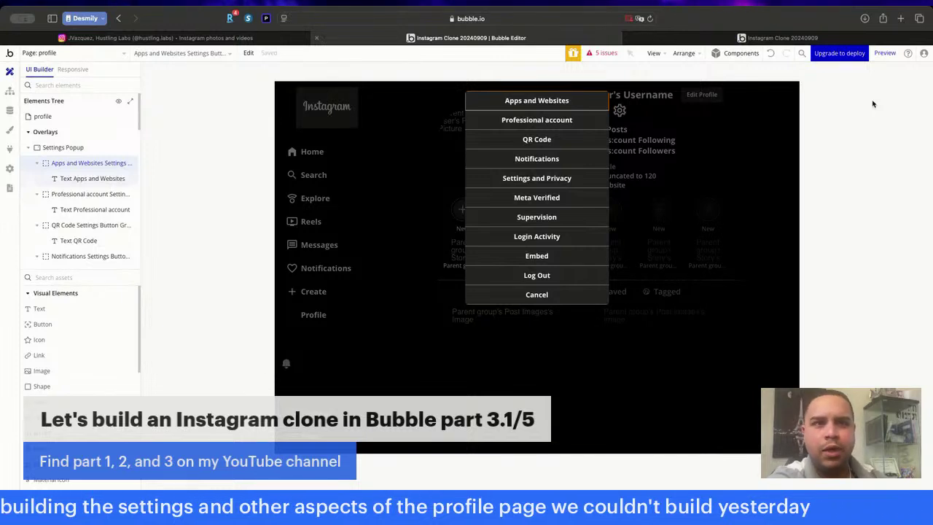
# Turn off independently defined borders on the Cancel row's group so its bottom line is removed.
pyautogui.doubleClick(607, 296)
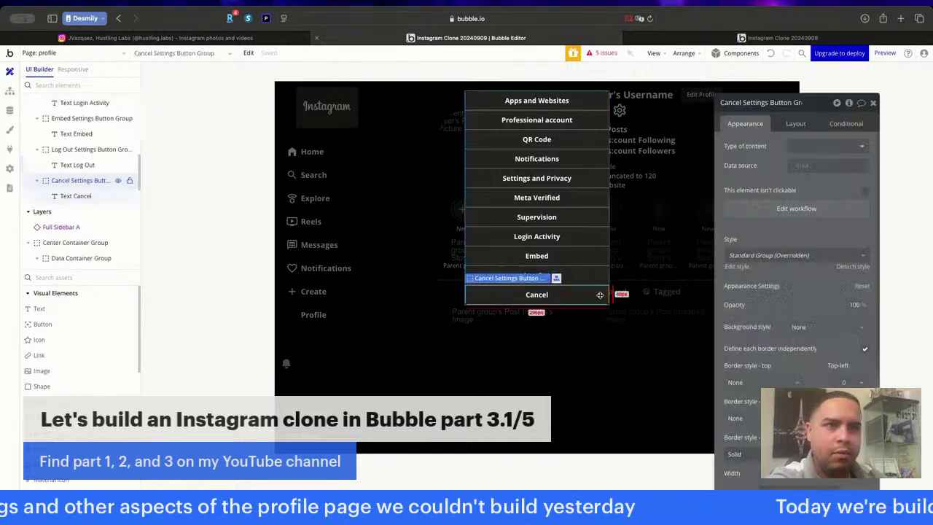
pyautogui.scroll(-1, 794, 371)
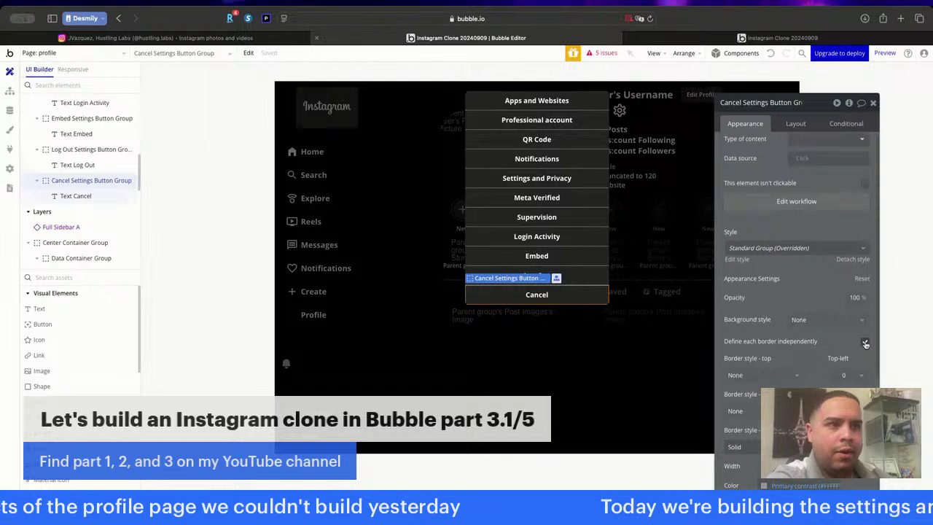
pyautogui.click(864, 343)
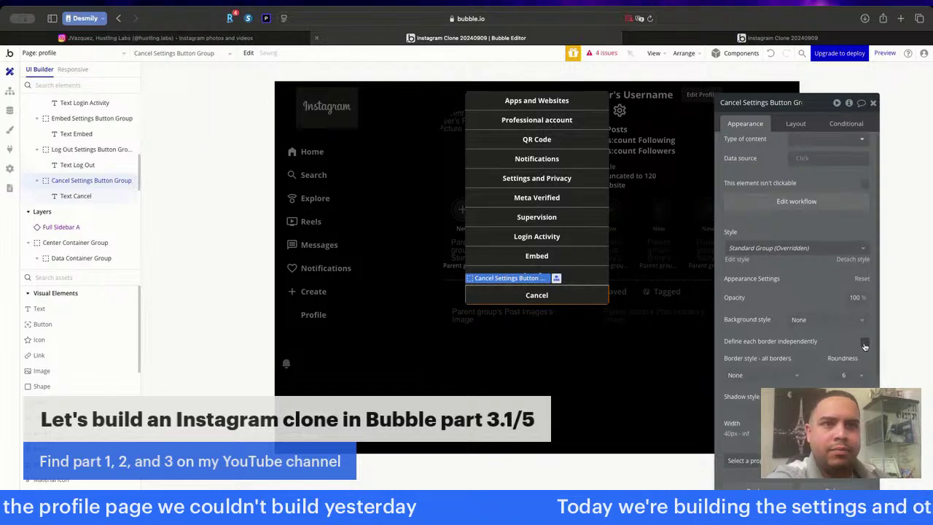
pyautogui.click(593, 255)
pyautogui.click(664, 183)
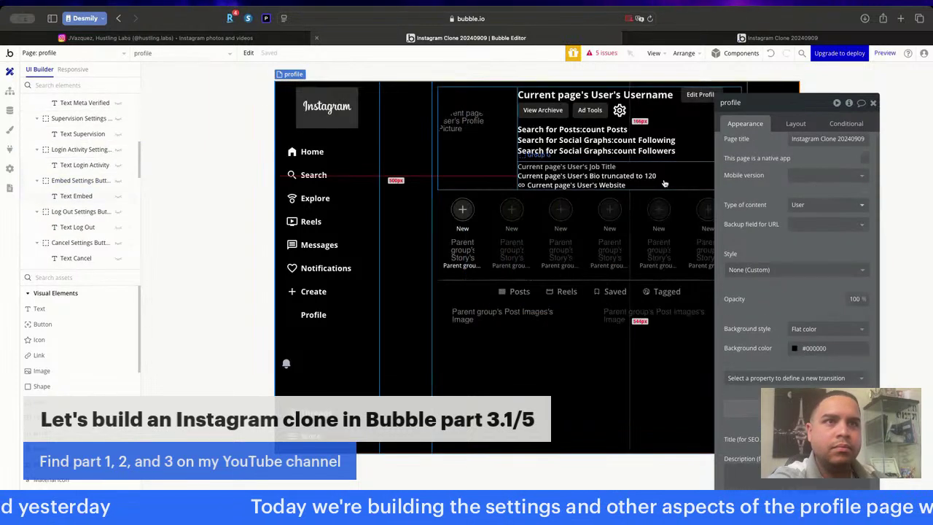
pyautogui.click(873, 103)
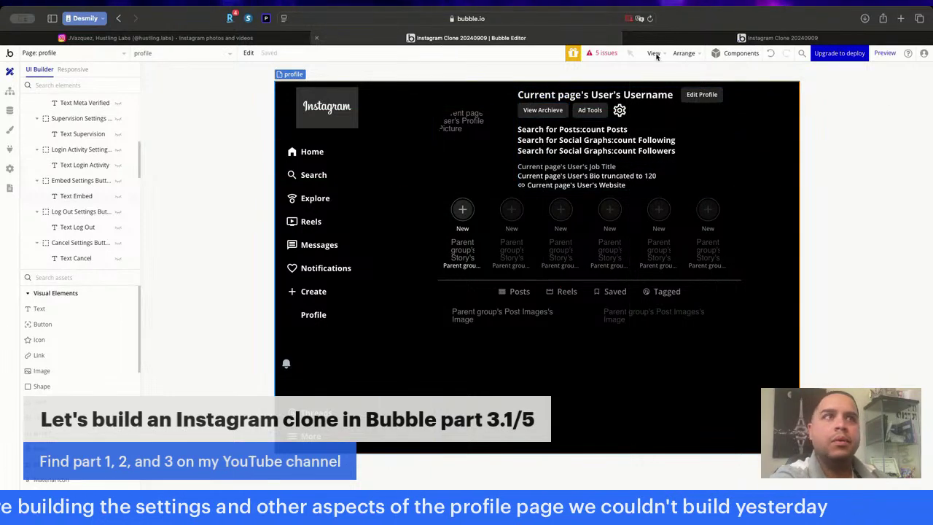
# Open the settings popup in the app's live preview and compare it with the original Instagram settings popup.
pyautogui.click(701, 37)
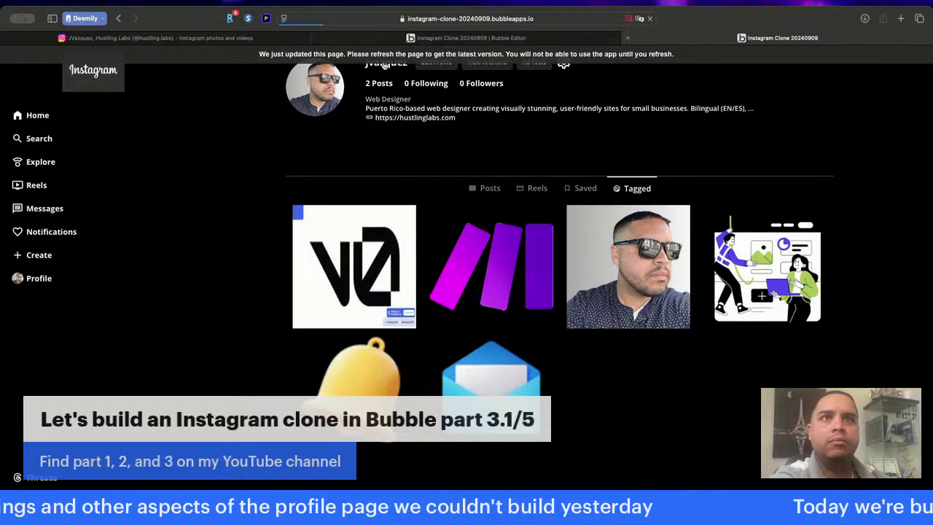
pyautogui.moveTo(285, 40); pyautogui.dragTo(838, 26)
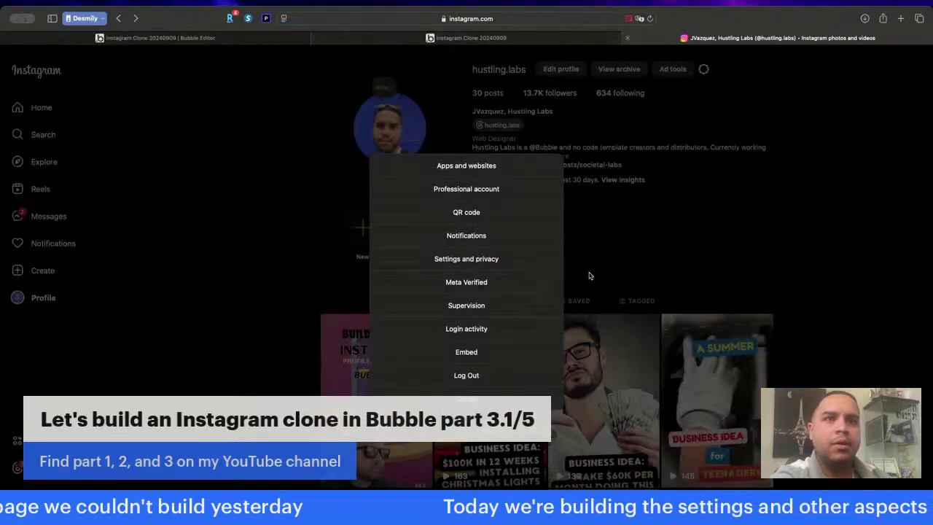
pyautogui.click(530, 36)
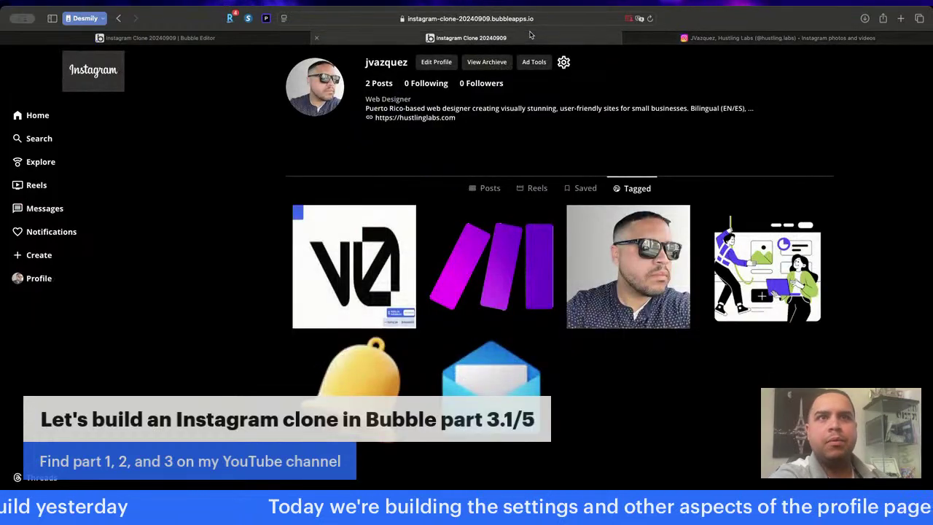
pyautogui.click(563, 63)
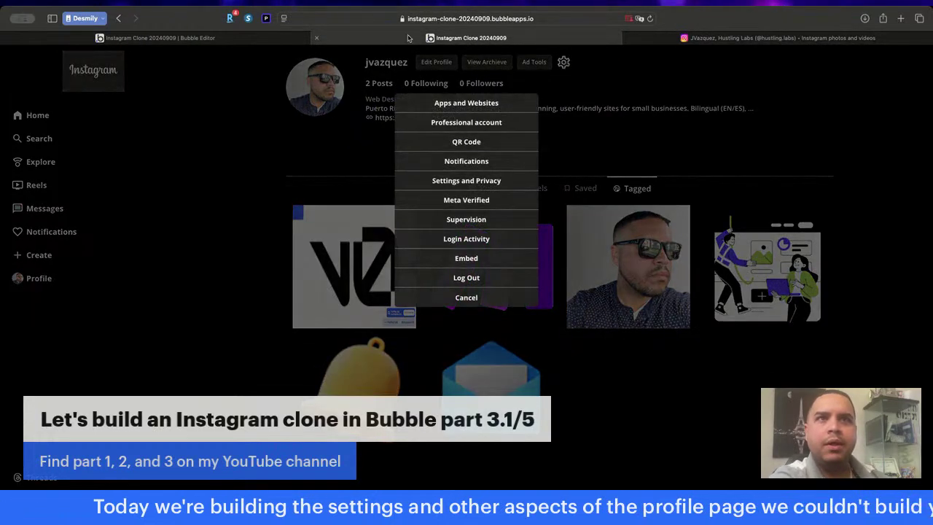
# Return to the Bubble editor, show the Settings Popup and set its maximum width to 480 px.
pyautogui.click(244, 38)
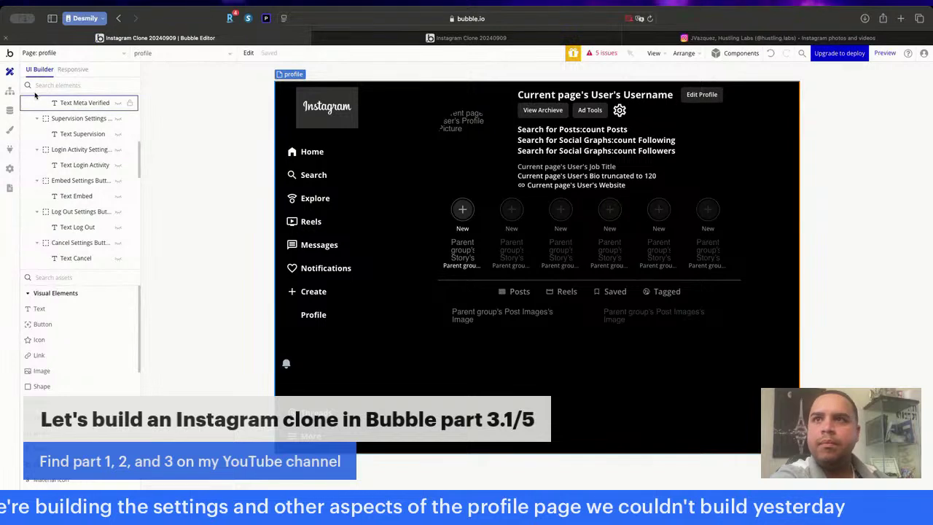
pyautogui.scroll(5, 73, 120)
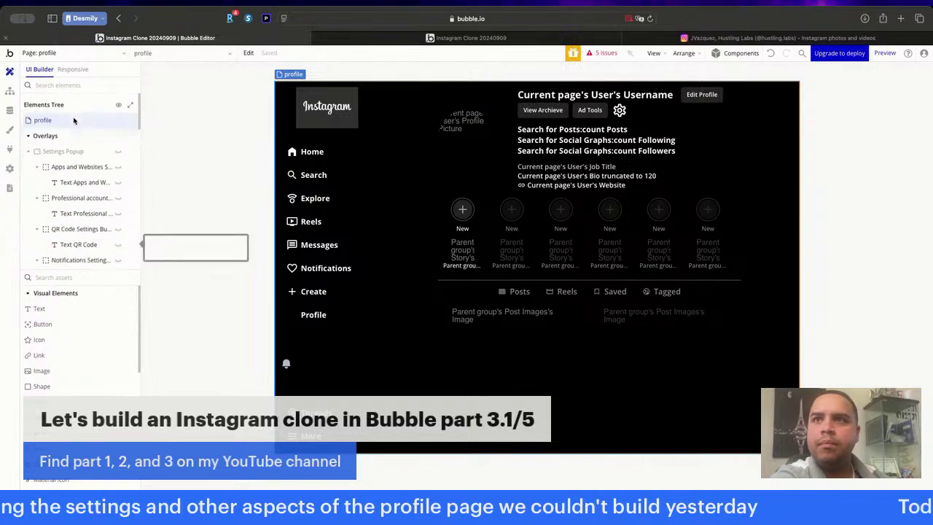
pyautogui.click(119, 151)
pyautogui.click(73, 148)
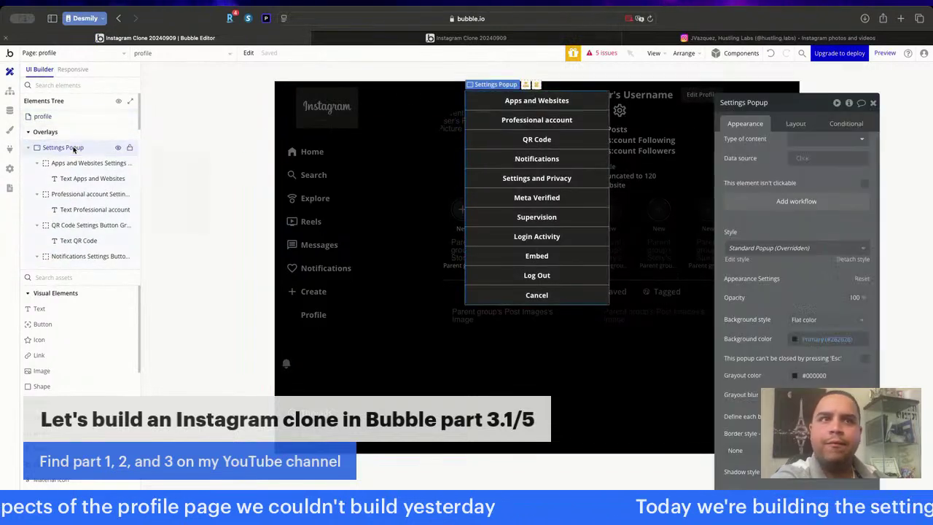
pyautogui.click(795, 123)
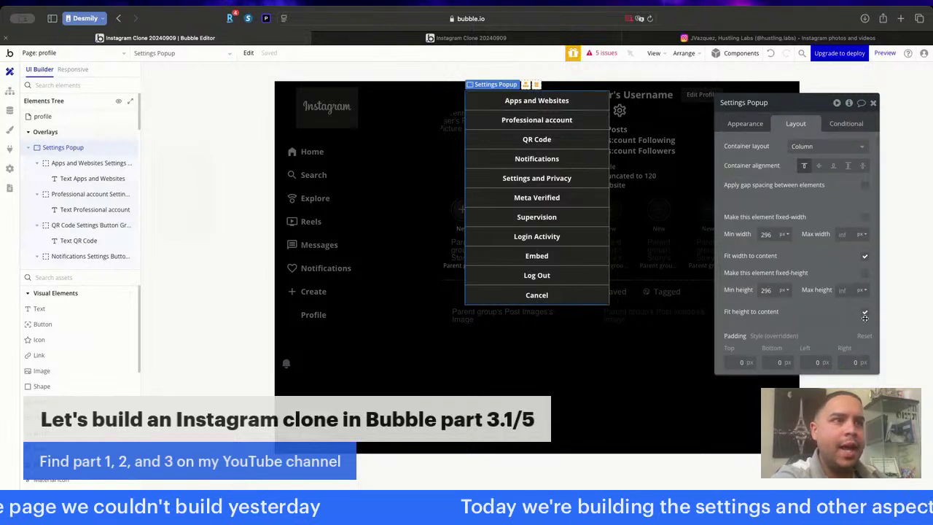
pyautogui.click(841, 233)
pyautogui.write('480')
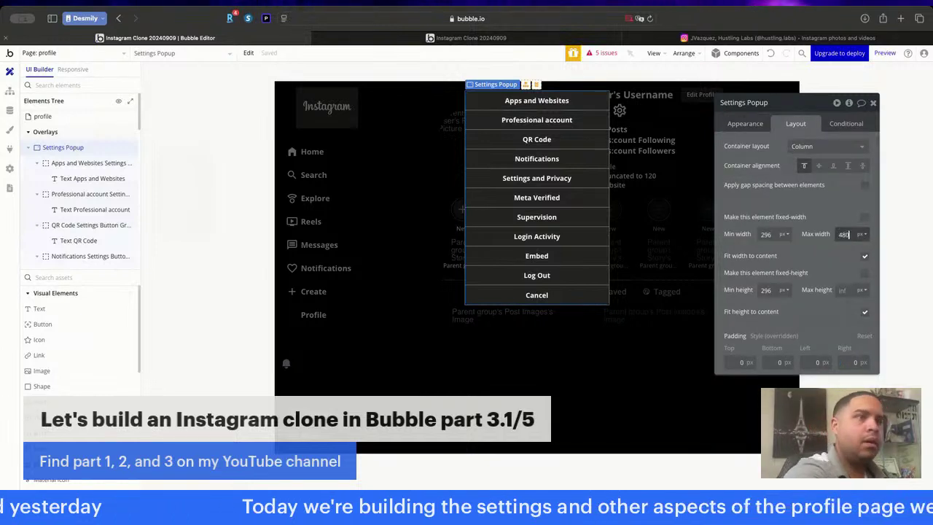
# Reset the Settings Popup's minimum width to 0 and turn off fitting its width to content.
pyautogui.doubleClick(765, 234)
pyautogui.press('BackSpace')
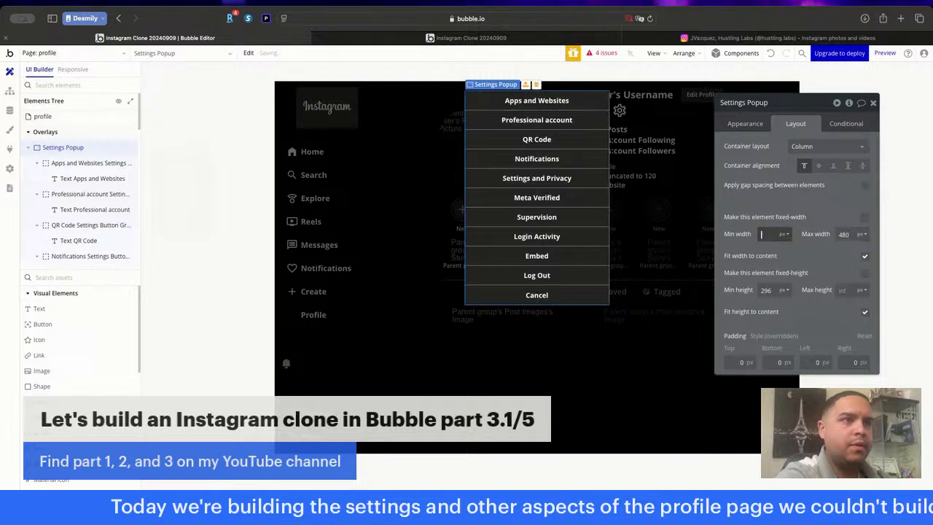
pyautogui.click(864, 256)
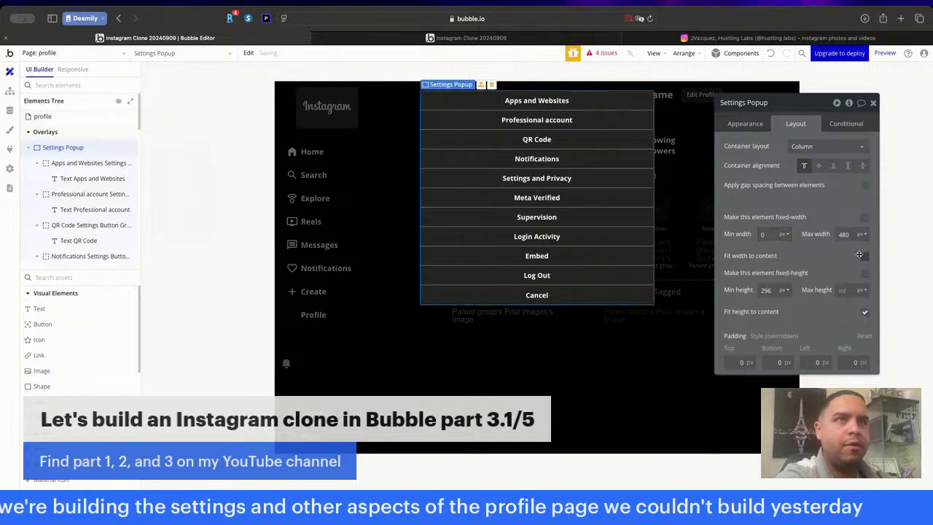
# Review the layout settings of the Apps and Websites row's group in the popup.
pyautogui.click(630, 95)
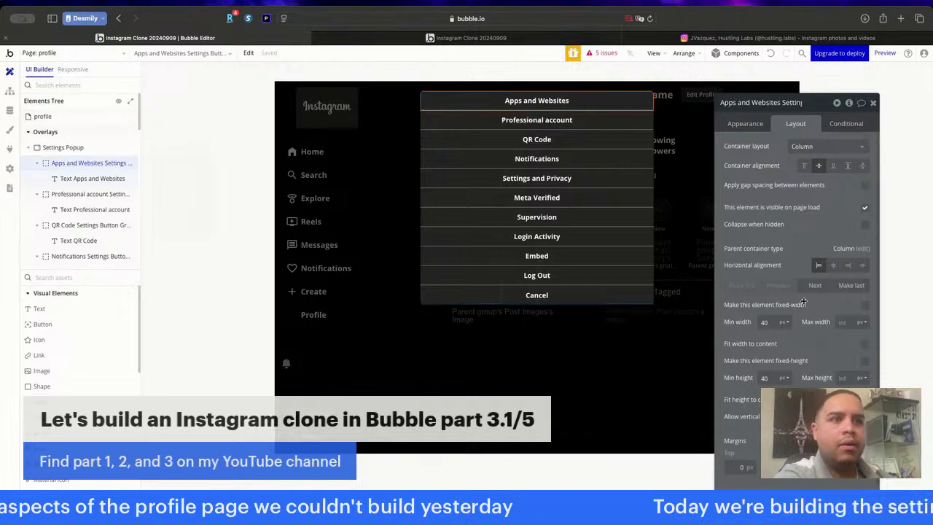
pyautogui.scroll(-2, 801, 295)
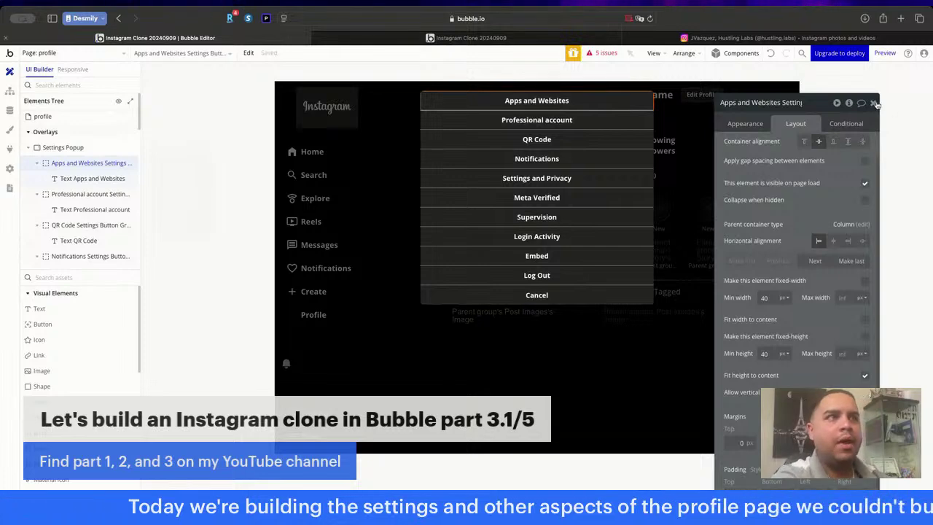
pyautogui.click(873, 102)
# Refresh the live preview of the profile page and open its settings popup.
pyautogui.click(718, 41)
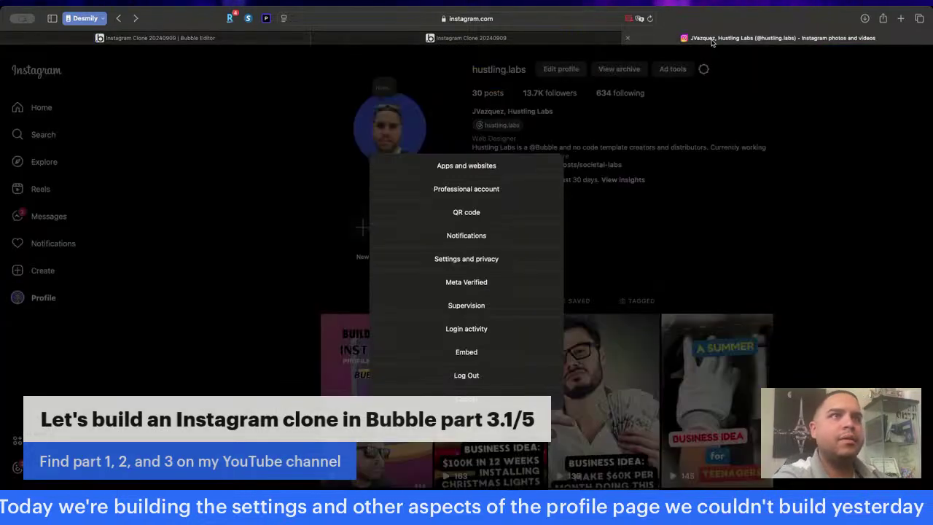
pyautogui.click(547, 41)
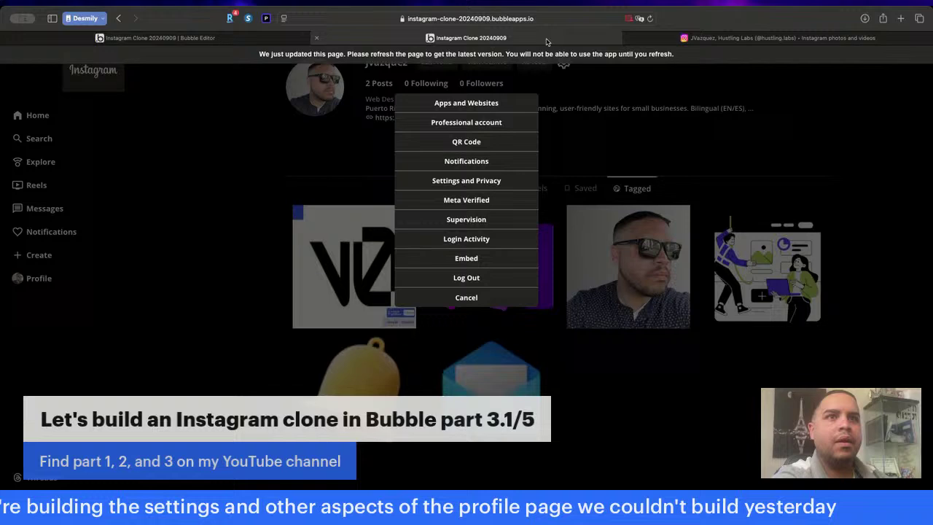
pyautogui.click(706, 37)
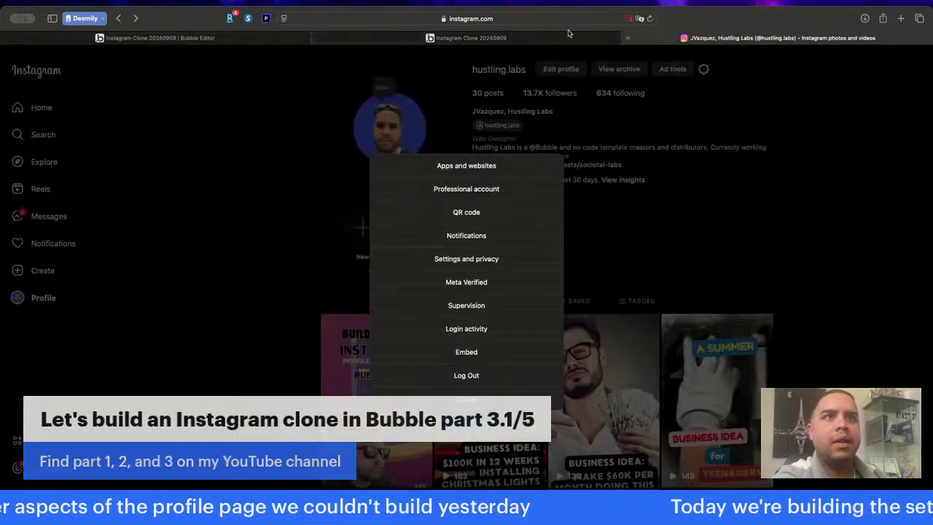
pyautogui.click(503, 38)
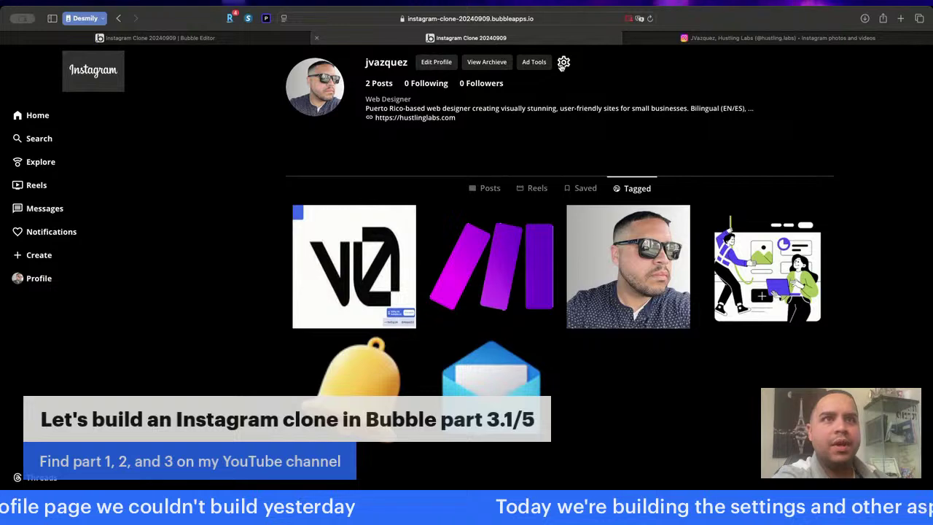
pyautogui.click(563, 64)
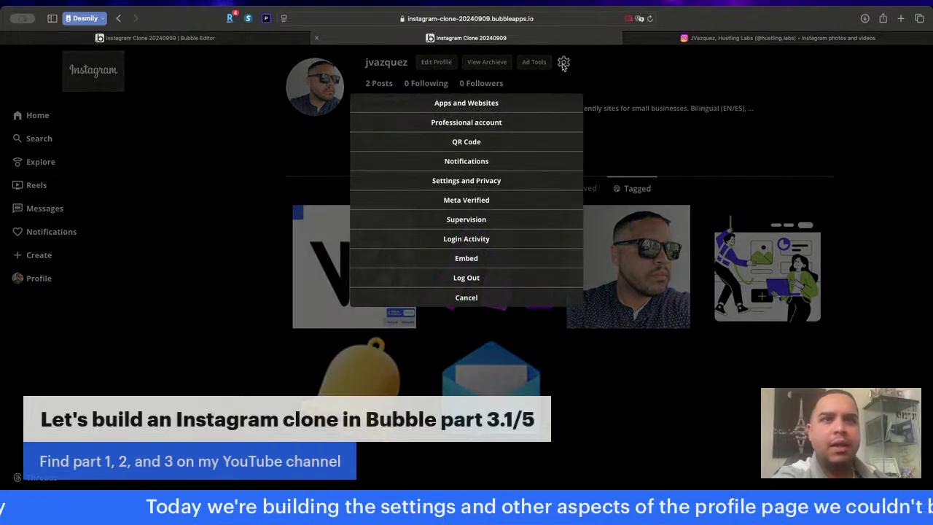
# Compare the previewed settings popup's width and rows with the original Instagram settings popup.
pyautogui.click(705, 38)
pyautogui.click(607, 35)
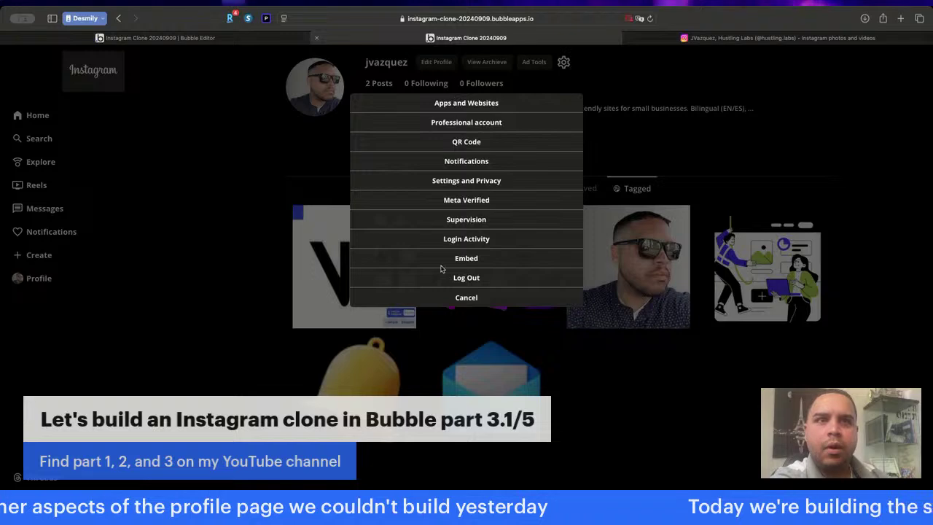
pyautogui.click(683, 51)
pyautogui.click(689, 38)
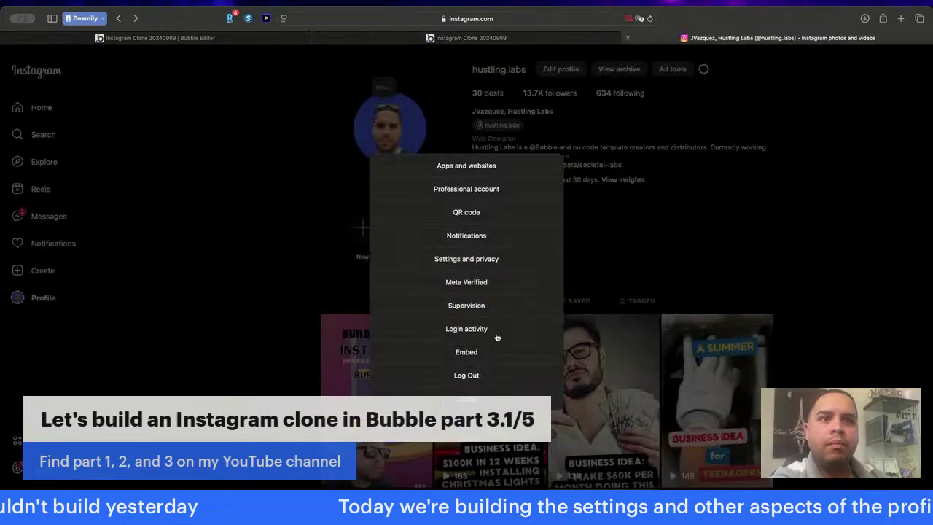
pyautogui.click(446, 38)
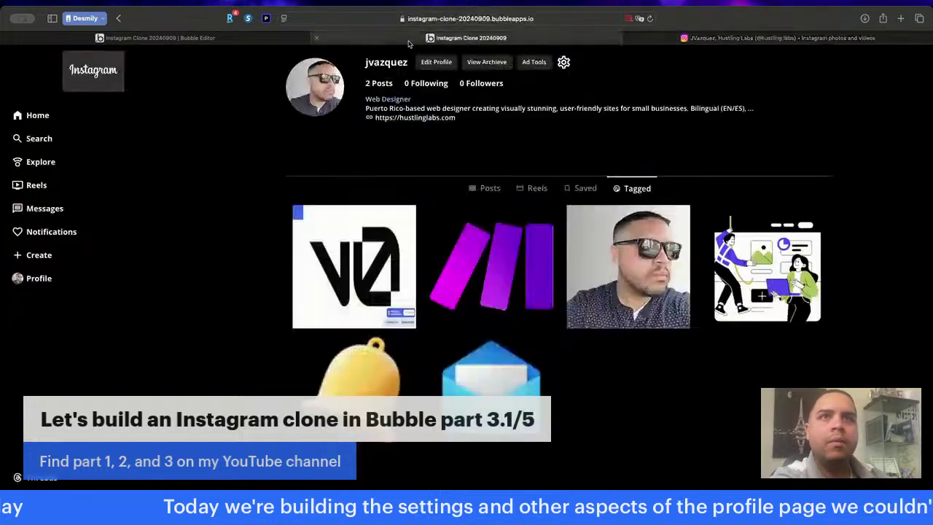
pyautogui.click(563, 62)
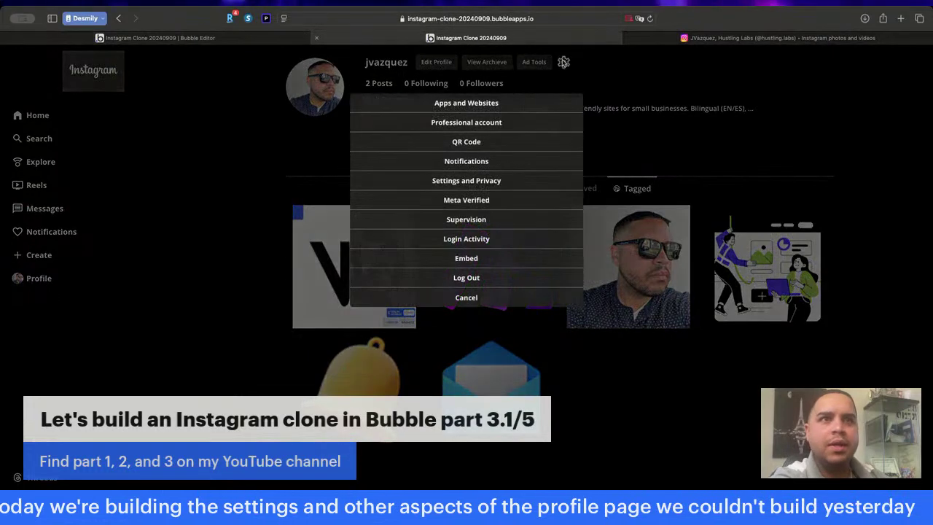
pyautogui.click(718, 78)
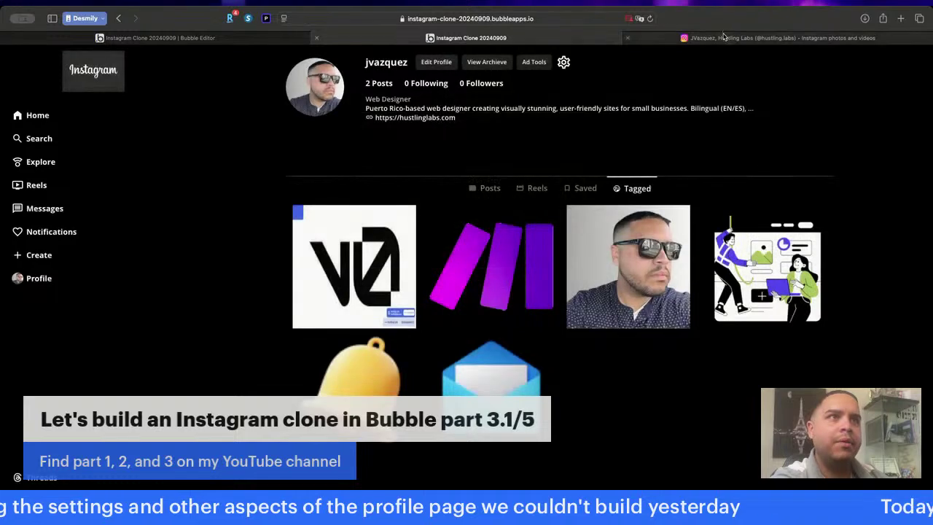
# Open Instagram's Apps and websites settings page, examine its URL and layout, and return to the profile page to check its address.
pyautogui.click(723, 37)
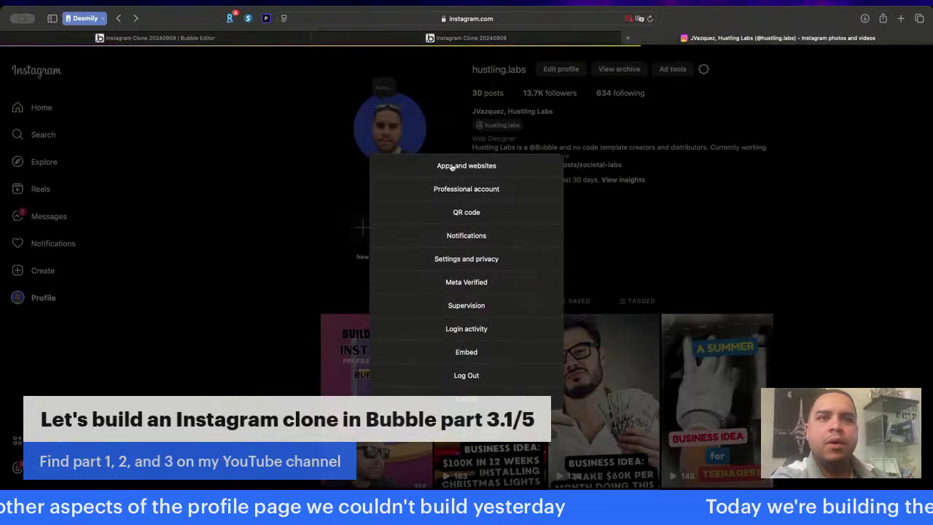
pyautogui.click(587, 19)
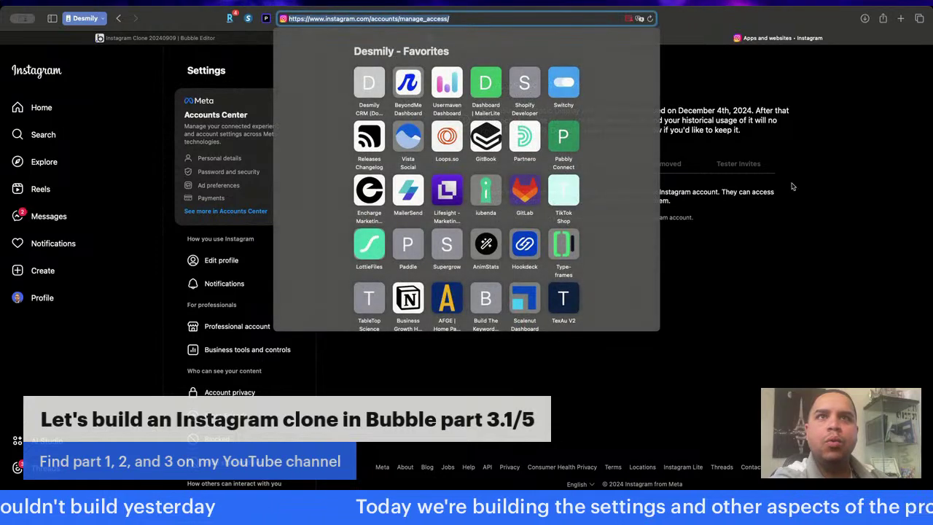
pyautogui.click(793, 186)
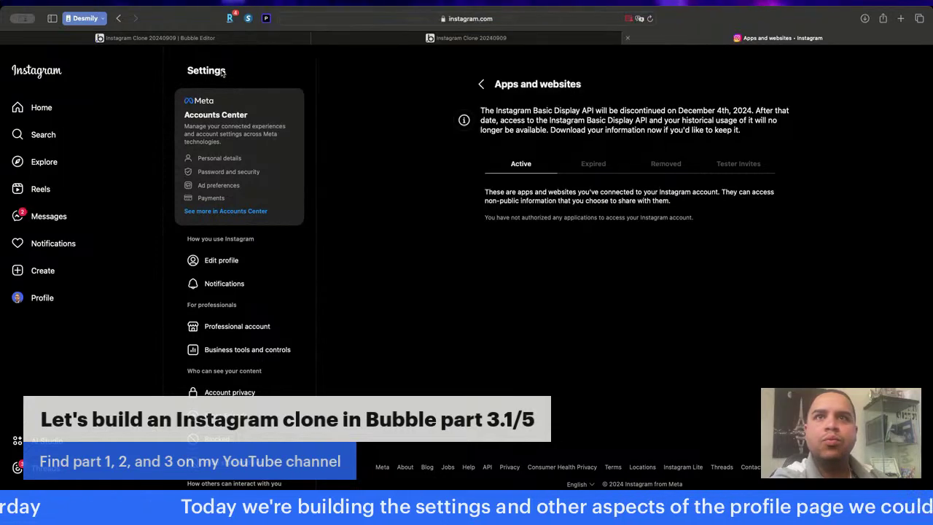
pyautogui.click(118, 18)
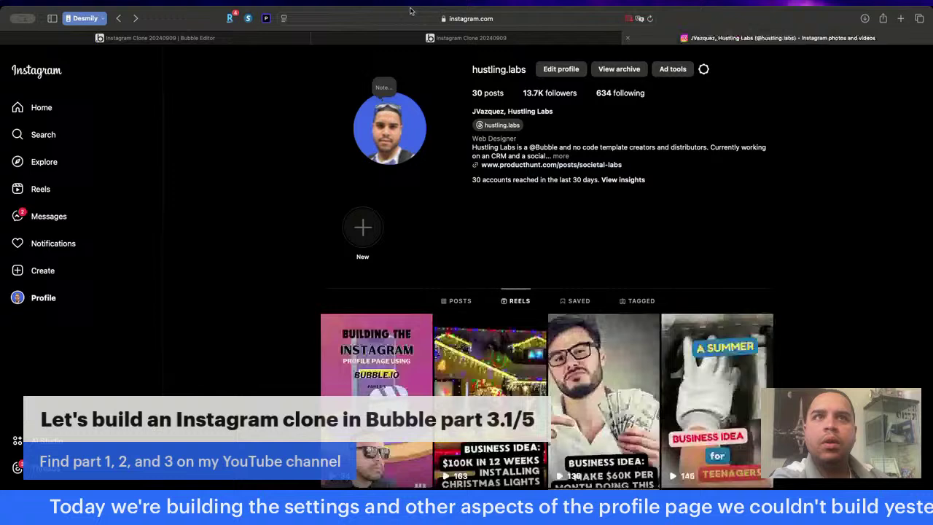
pyautogui.click(537, 17)
pyautogui.click(748, 169)
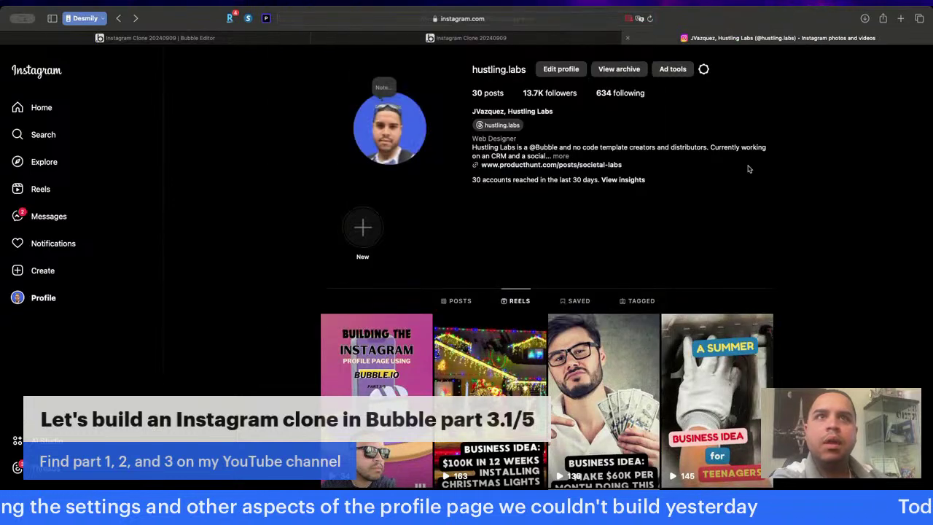
# Return to the Bubble editor and create a new page named "accounts" without cloning an existing page.
pyautogui.click(274, 39)
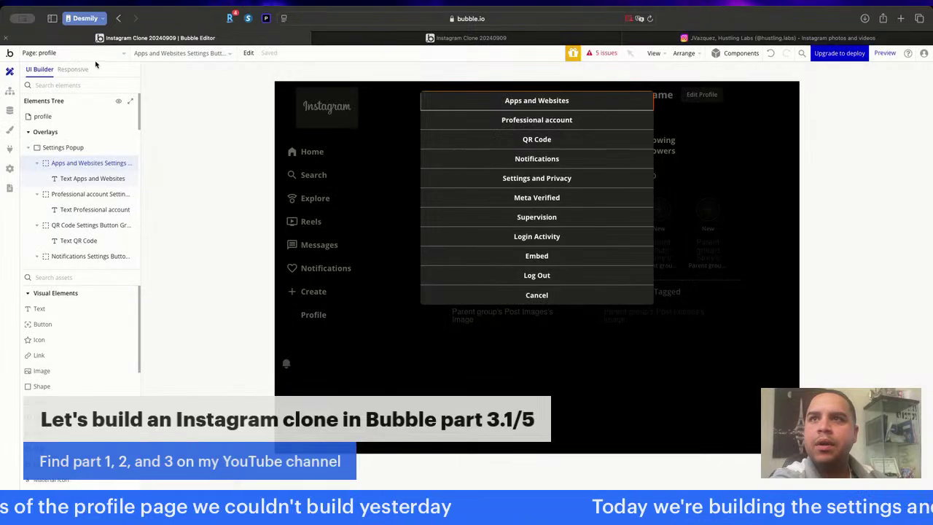
pyautogui.click(87, 53)
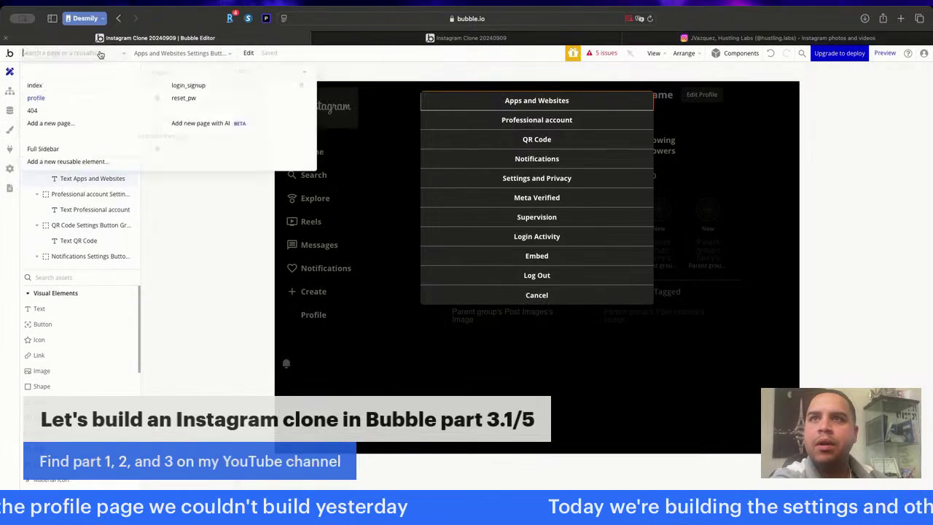
pyautogui.click(52, 123)
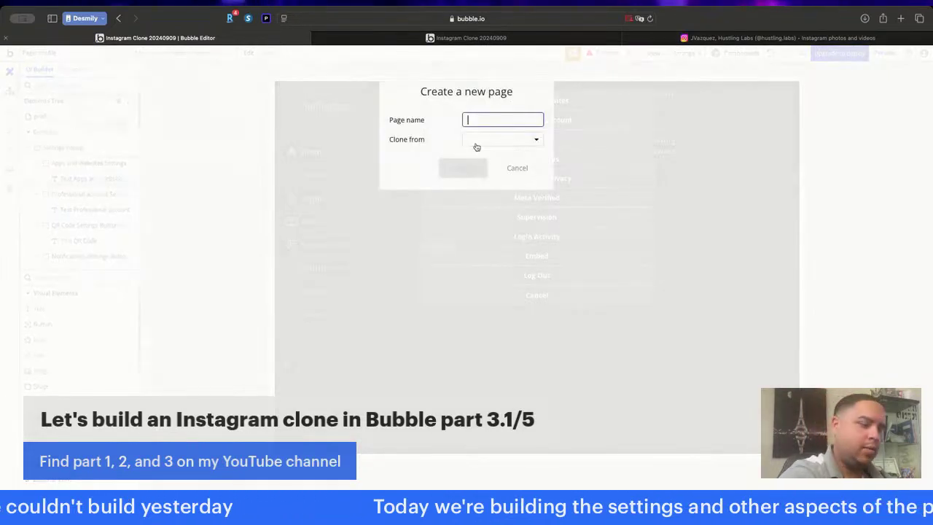
pyautogui.write('accounts')
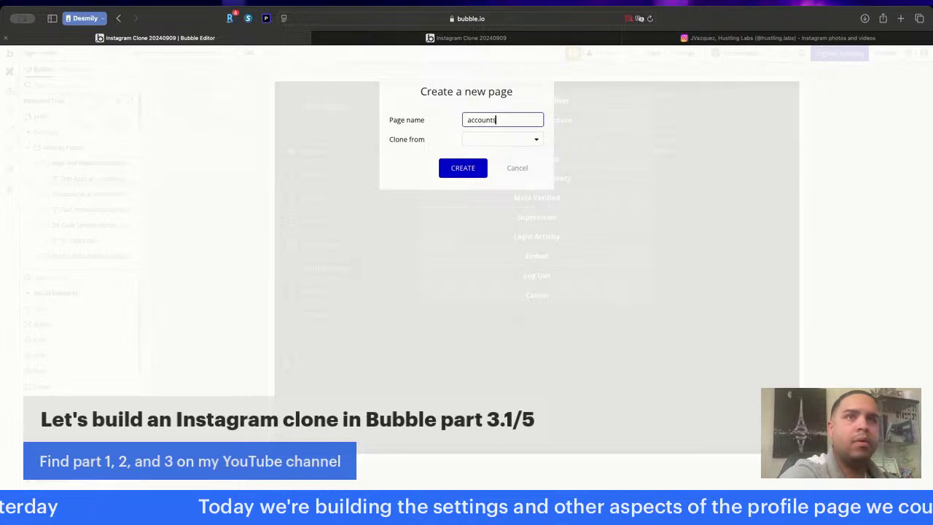
pyautogui.click(491, 140)
pyautogui.click(491, 142)
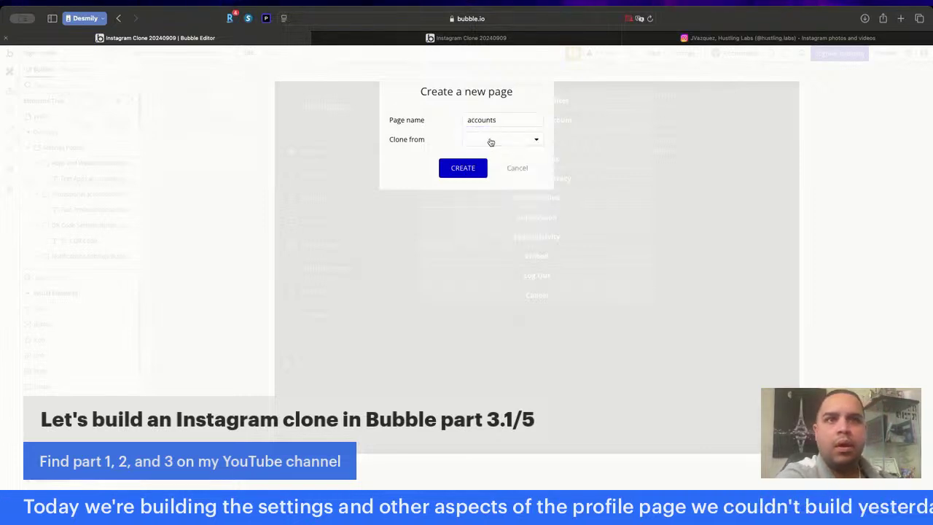
pyautogui.click(463, 168)
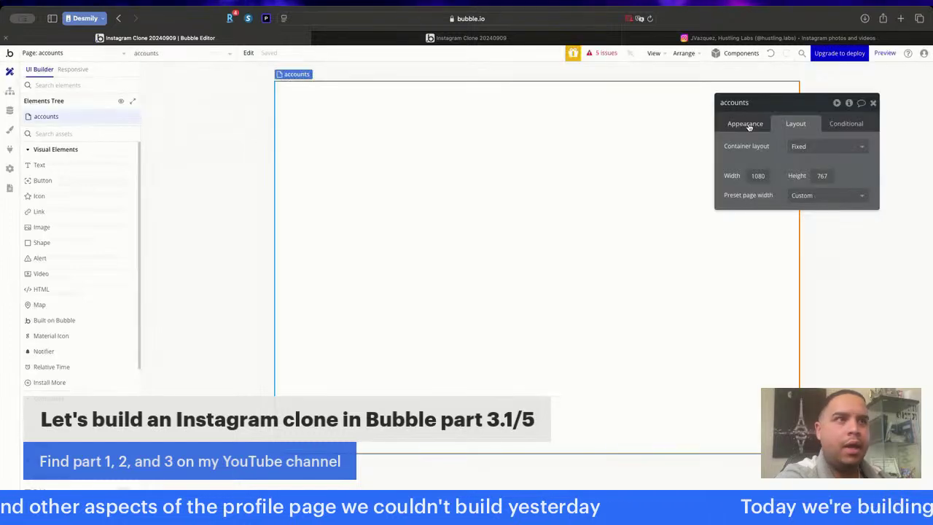
# Set the accounts page's container layout to Row and its background color to #000000.
pyautogui.click(825, 150)
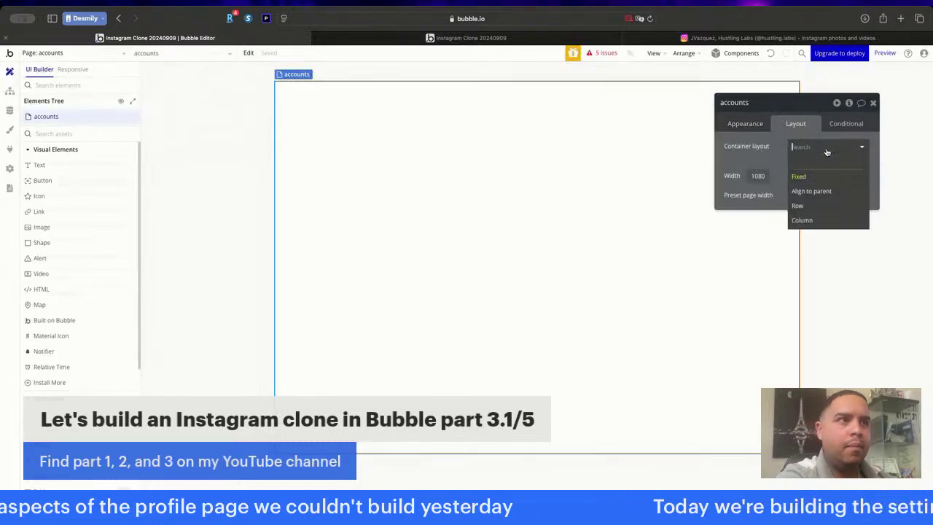
pyautogui.click(800, 205)
pyautogui.click(749, 122)
pyautogui.click(805, 340)
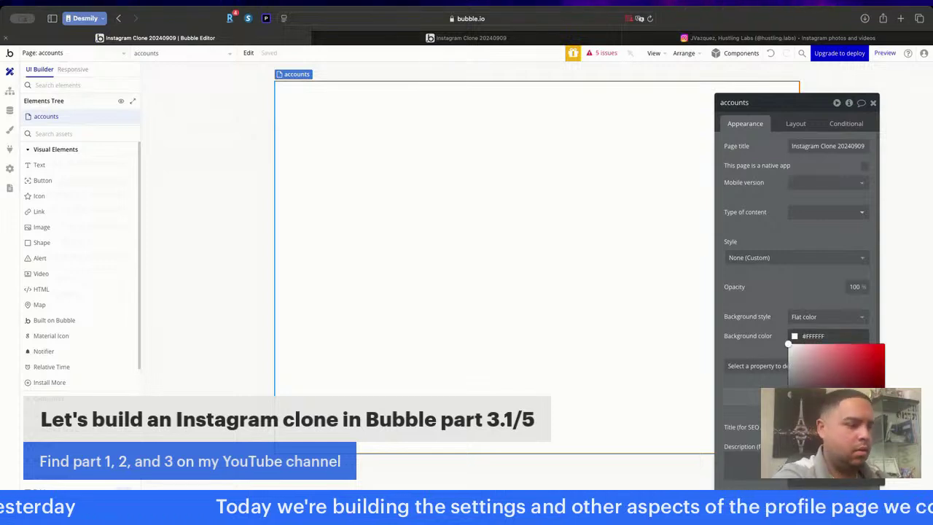
pyautogui.click(797, 454)
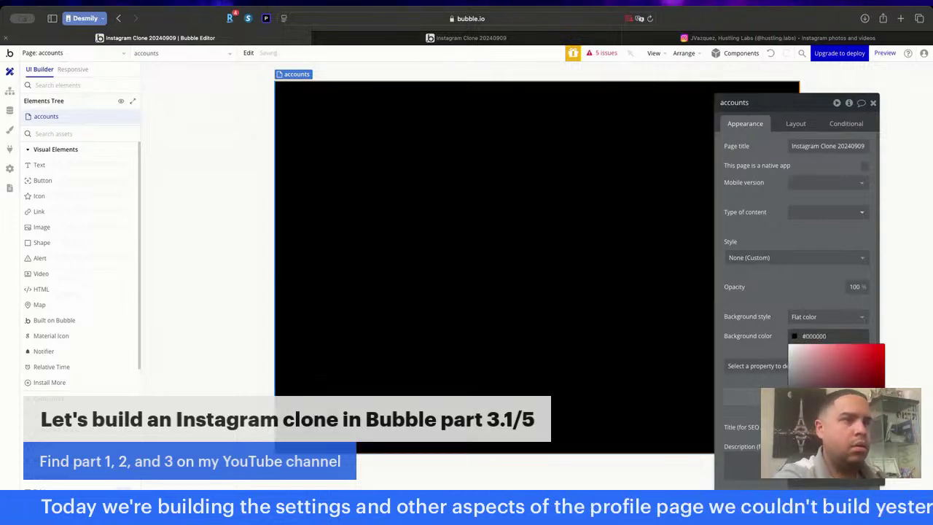
pyautogui.click(775, 290)
pyautogui.click(873, 104)
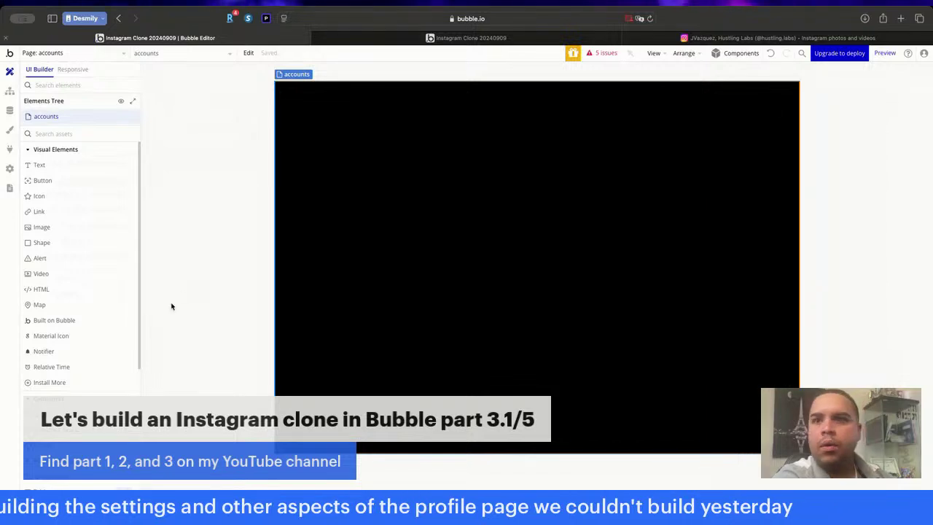
# Place the Full Sidebar reusable element on the accounts page and open its layout settings.
pyautogui.scroll(-6, 64, 438)
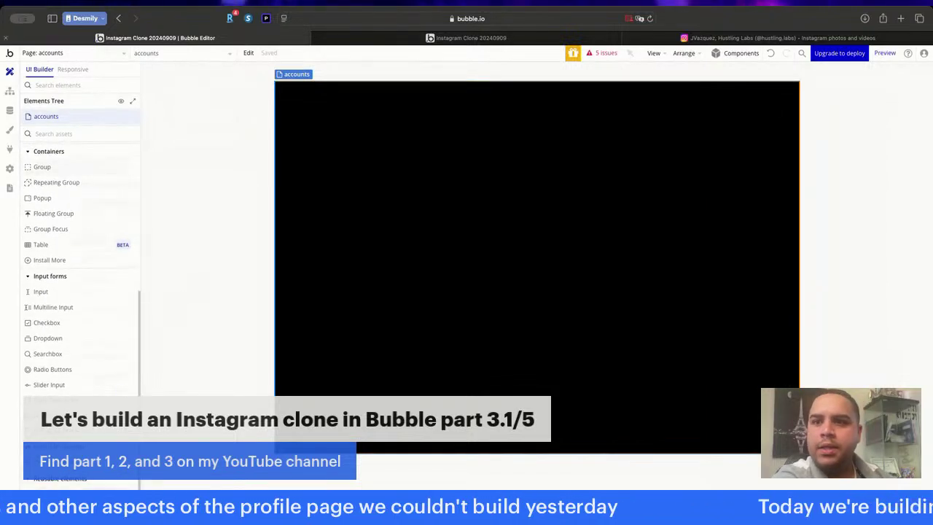
pyautogui.moveTo(65, 483); pyautogui.dragTo(339, 140)
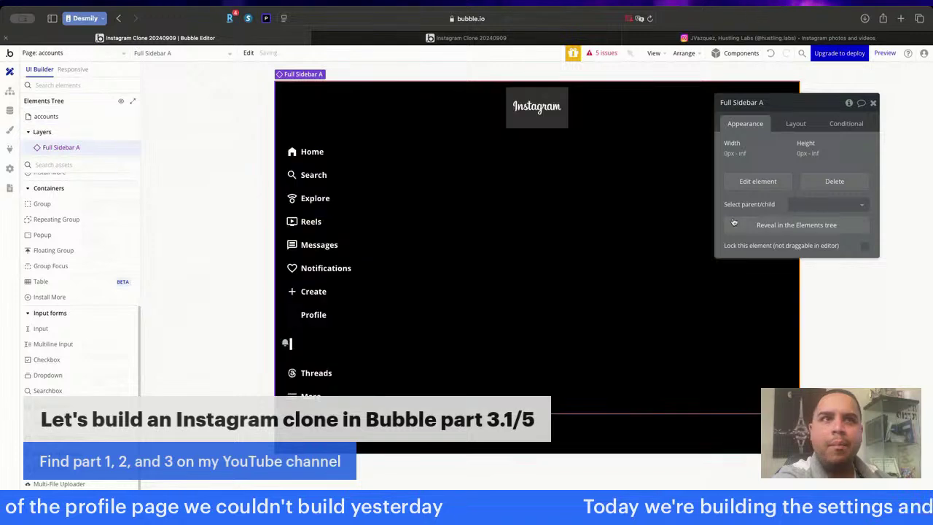
pyautogui.click(794, 125)
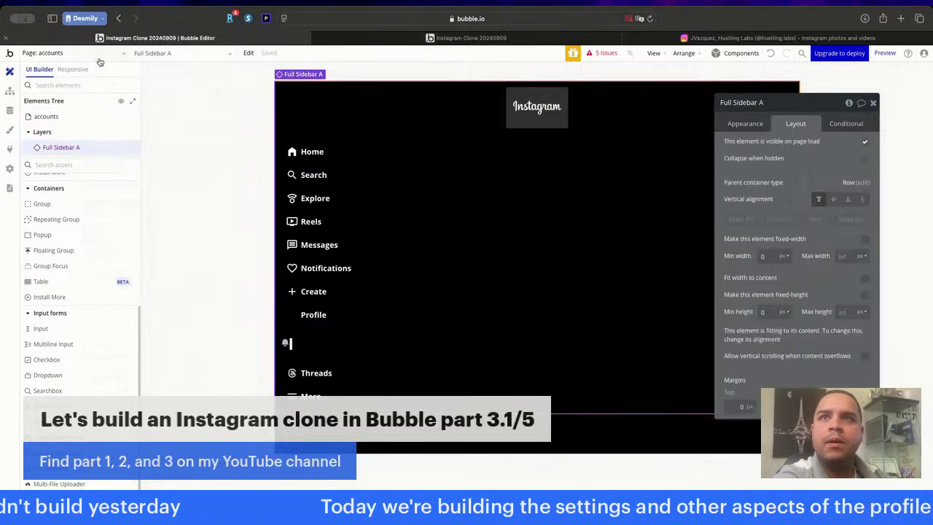
# Check the Full Sidebar's layout settings on the index page and return to the accounts page.
pyautogui.click(100, 56)
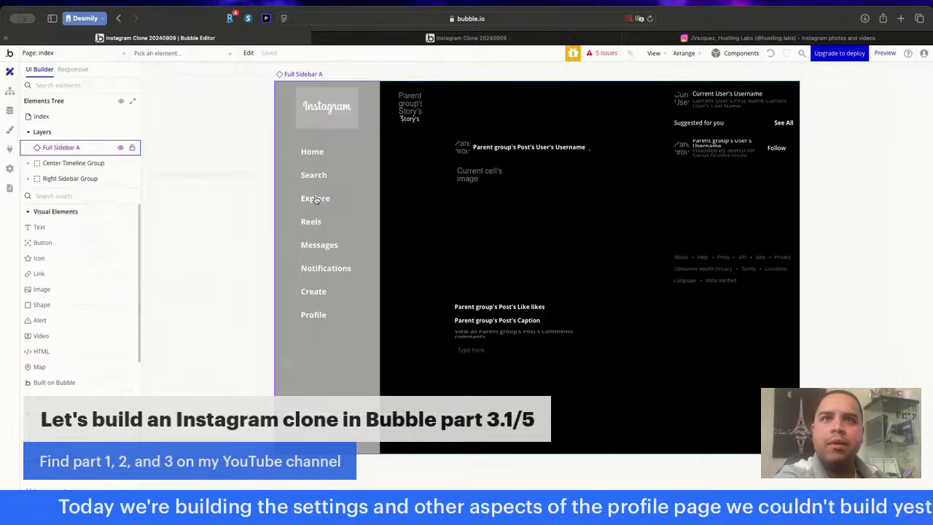
pyautogui.click(81, 58)
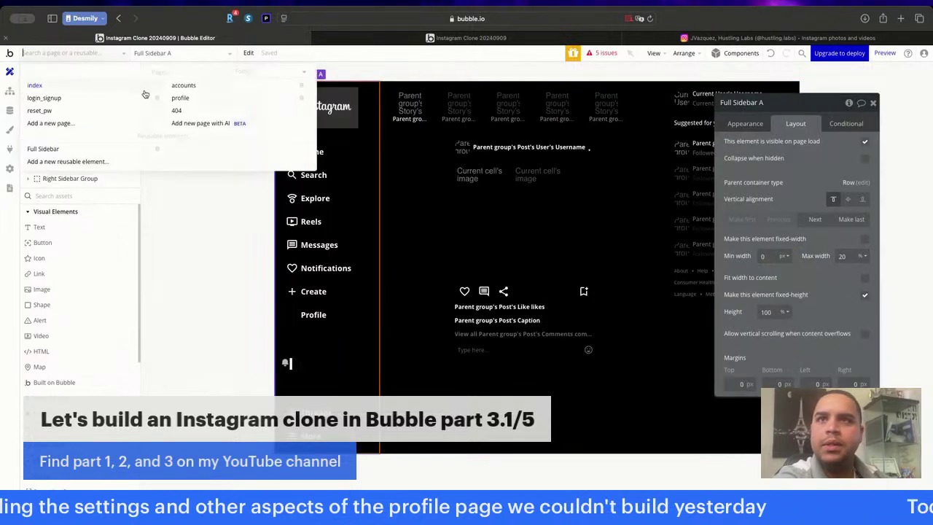
pyautogui.click(202, 86)
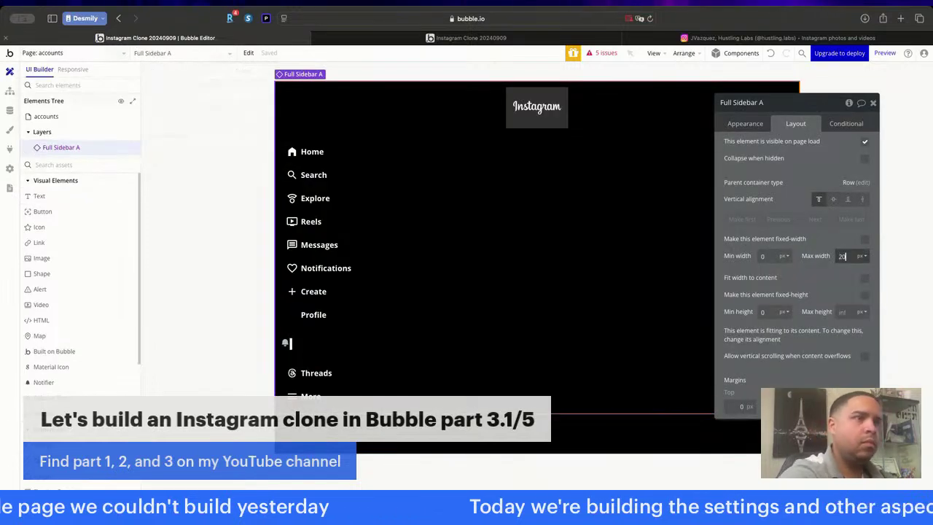
# Set the accounts page sidebar's maximum width to 20% and its minimum height to 100%.
pyautogui.click(863, 257)
pyautogui.click(862, 285)
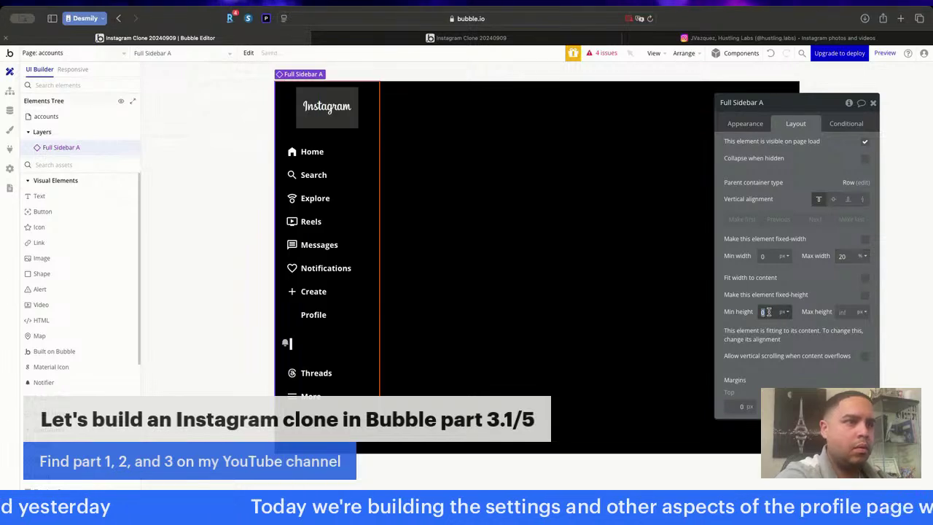
pyautogui.doubleClick(768, 312)
pyautogui.click(787, 312)
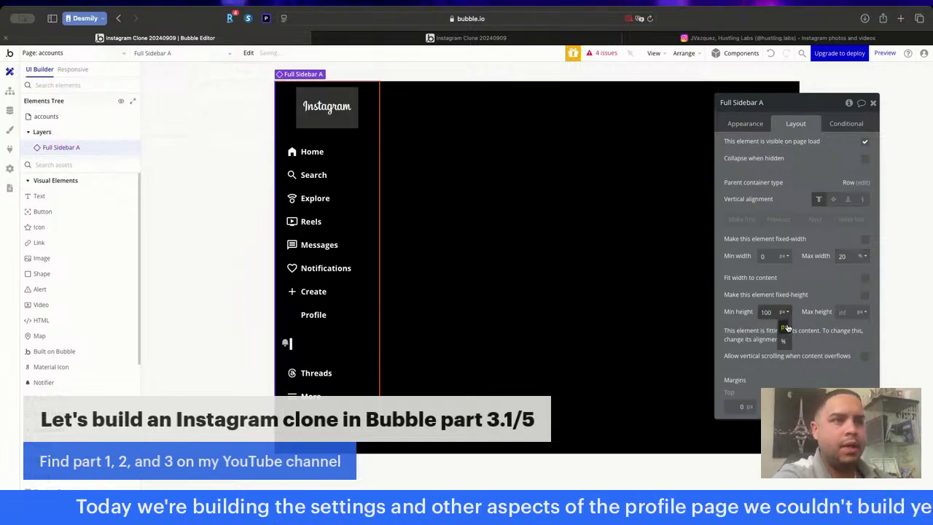
pyautogui.click(785, 340)
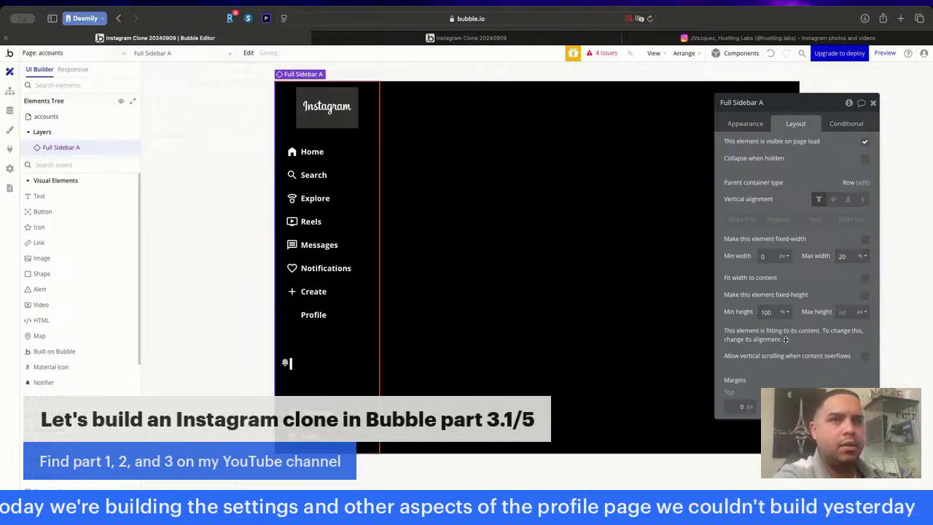
pyautogui.click(872, 103)
# Add a group beside the sidebar, turn off fitting its width to content, and set its minimum height to 100%.
pyautogui.click(539, 175)
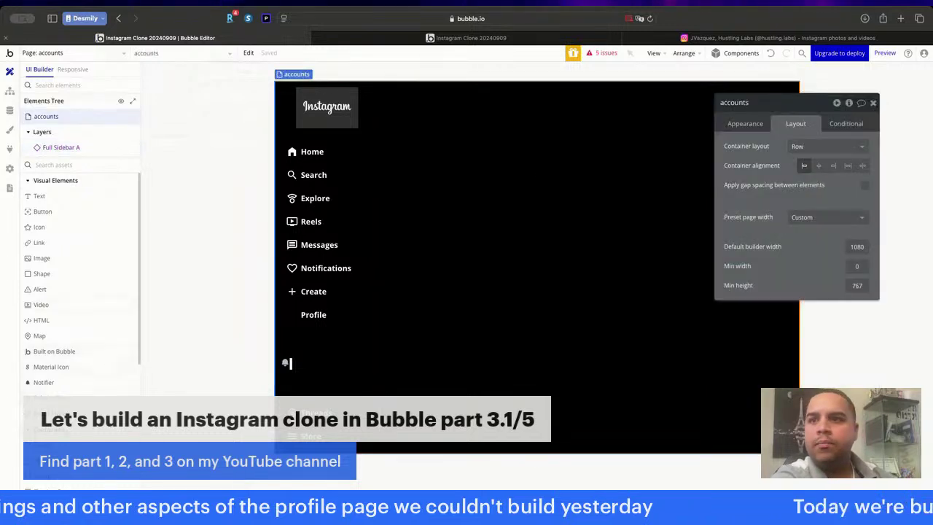
pyautogui.press('Escape')
pyautogui.click(452, 109)
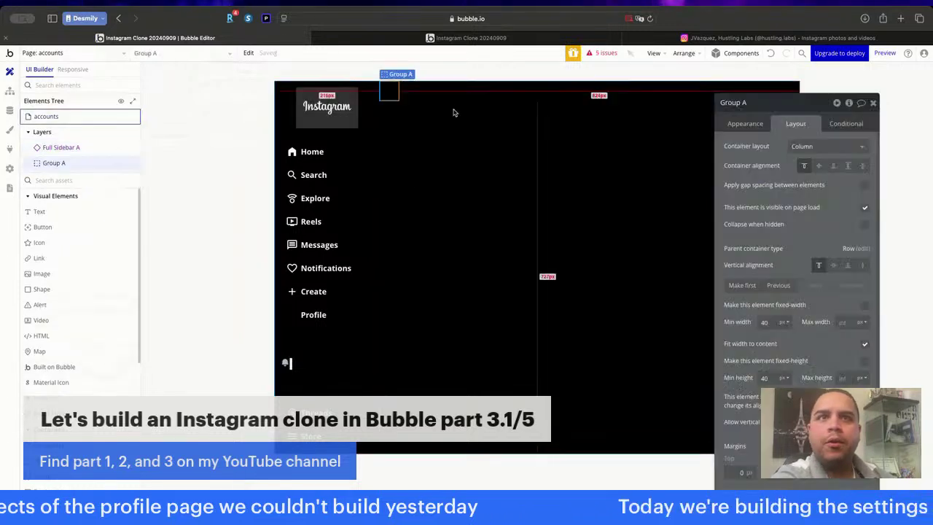
pyautogui.click(865, 344)
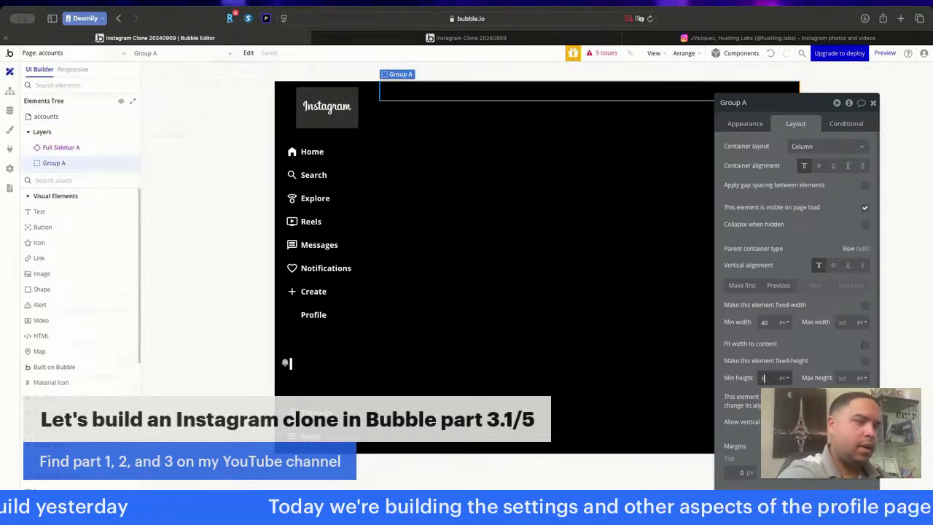
pyautogui.write('100')
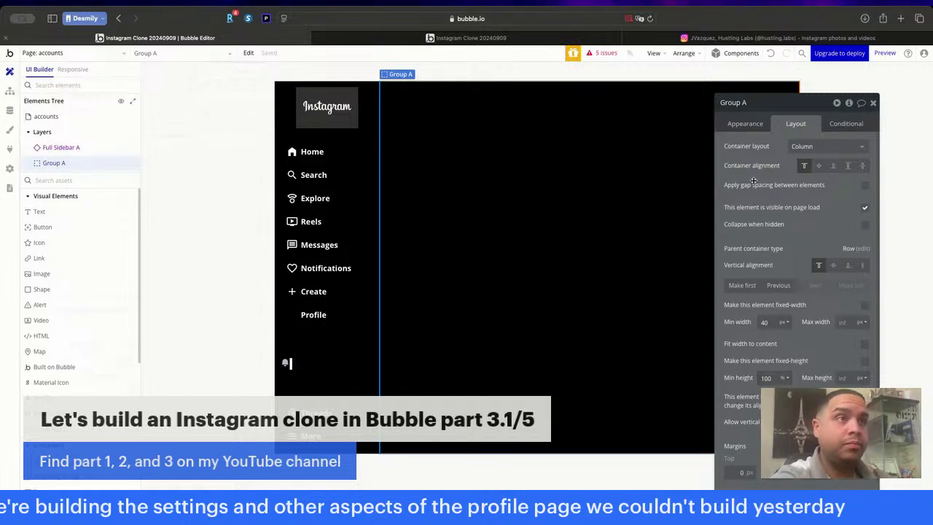
# Rename the group beside the sidebar as Main Container Group and close its properties.
pyautogui.click(720, 103)
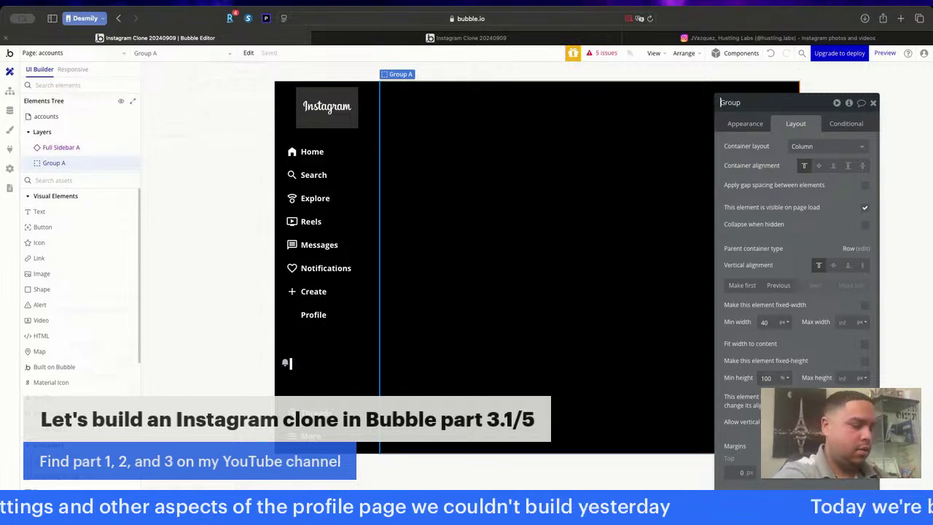
pyautogui.write('Main Container')
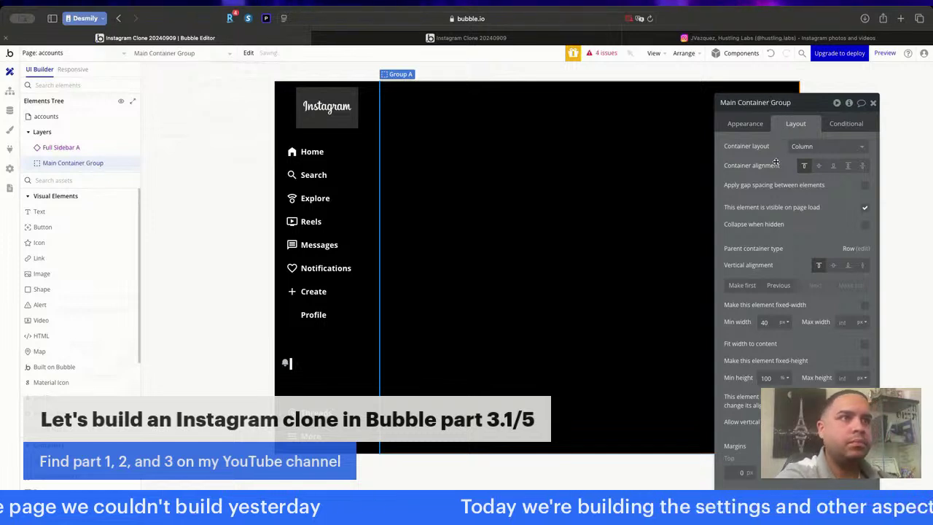
pyautogui.click(873, 103)
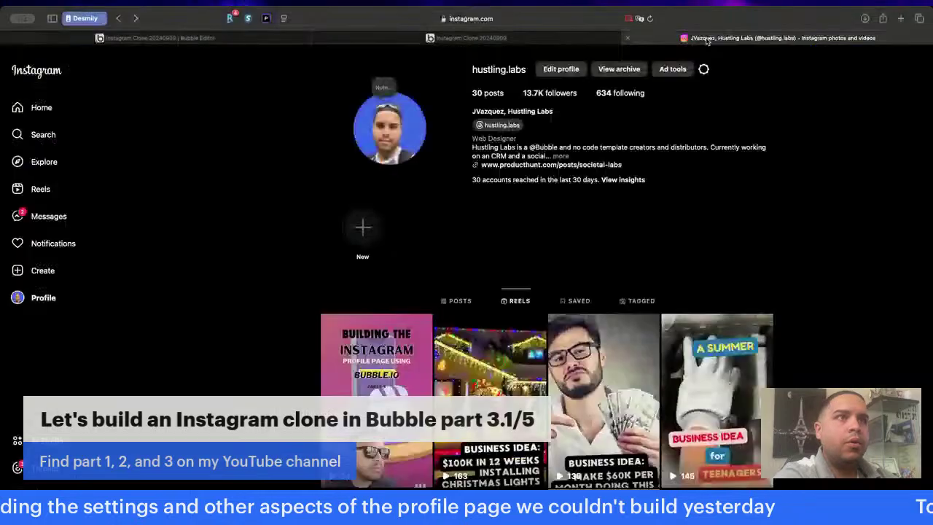
# Open Instagram's Apps and websites settings page, examine its column layout, and return to the Bubble editor.
pyautogui.click(765, 37)
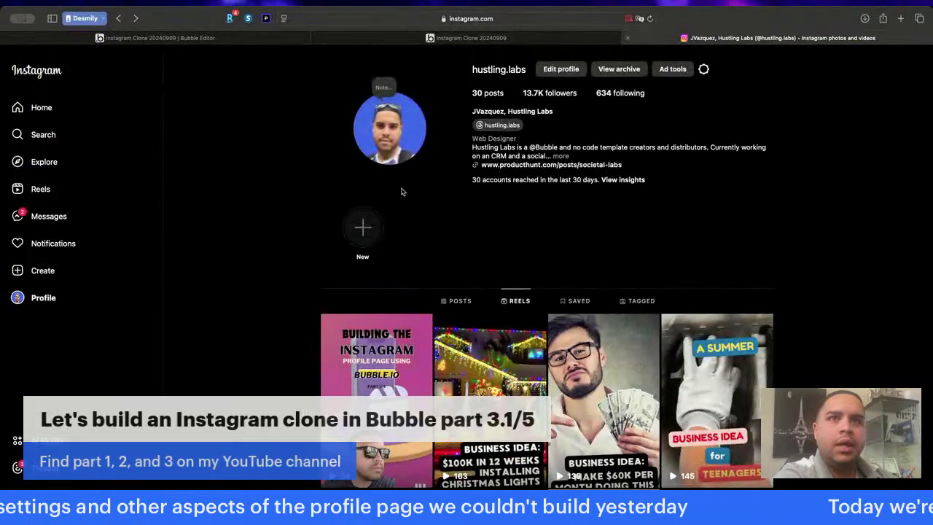
pyautogui.click(704, 69)
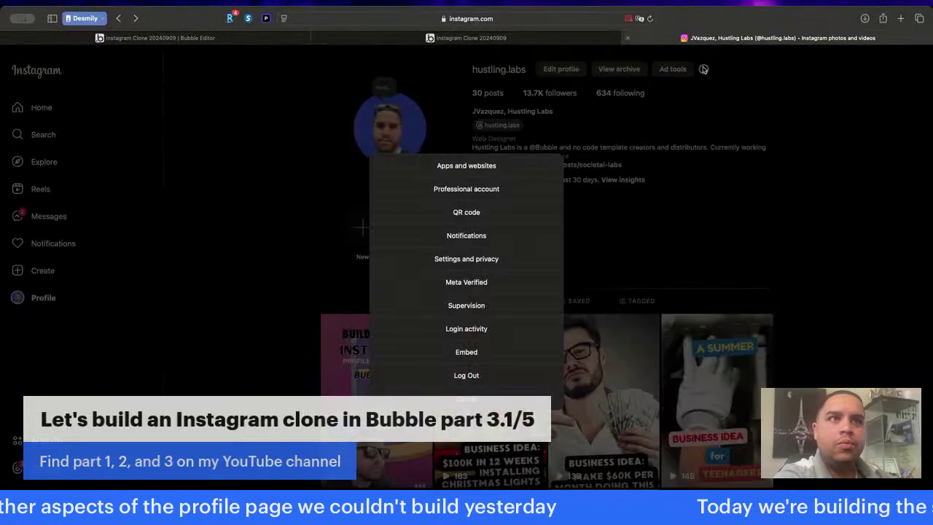
pyautogui.click(467, 163)
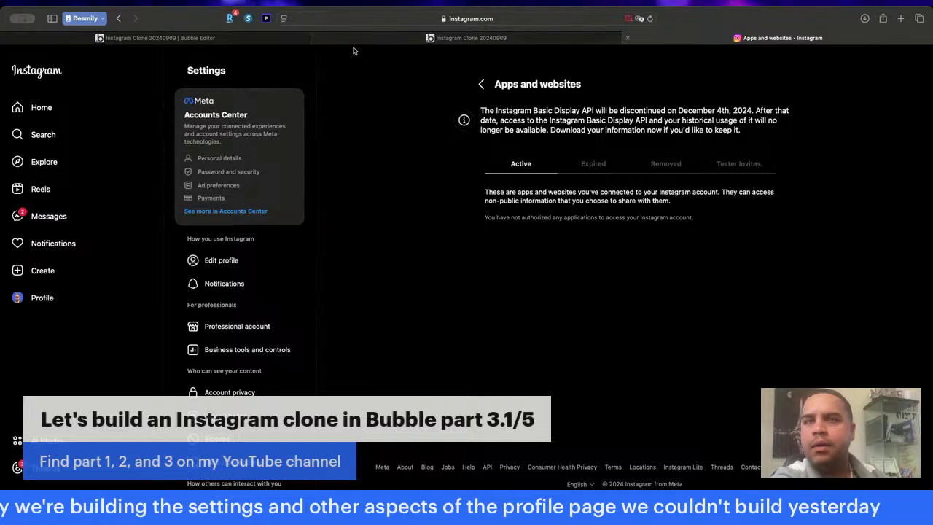
pyautogui.click(274, 40)
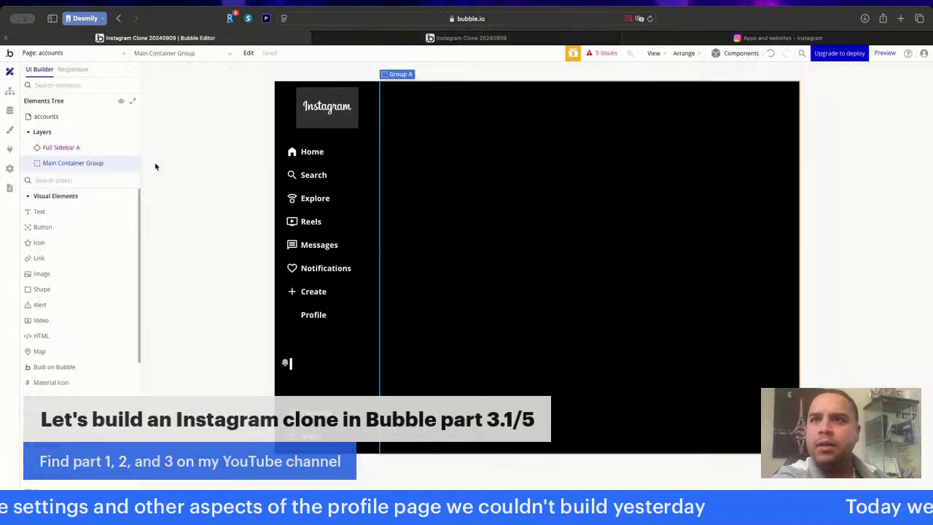
# Add a nested group inside Main Container Group and set the main container's layout to Row.
pyautogui.click(455, 141)
pyautogui.click(473, 142)
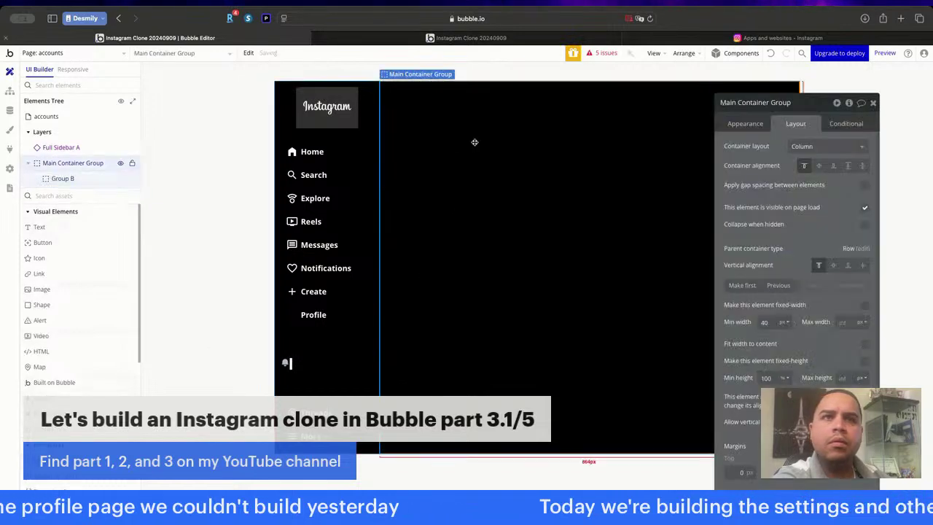
pyautogui.click(852, 148)
pyautogui.click(815, 206)
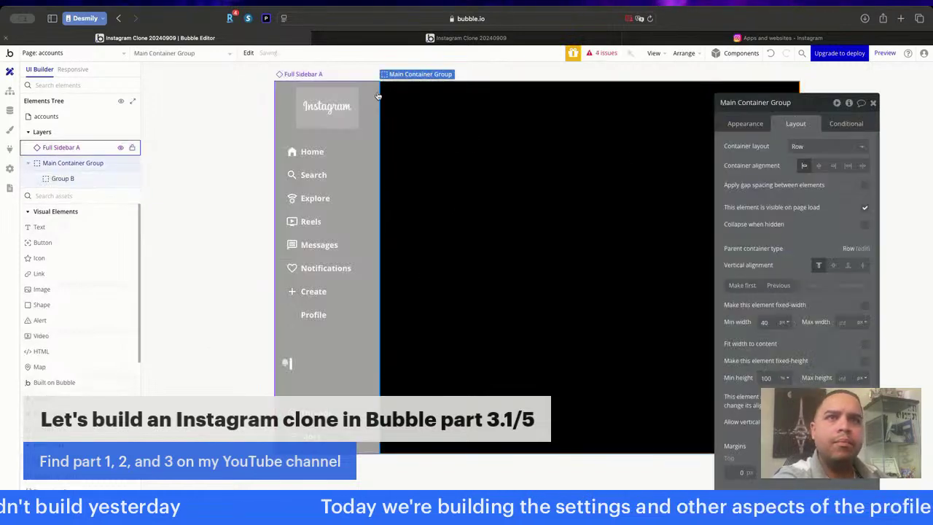
# Give the nested group a 15% maximum width and 100% minimum height, without fitting its width to content.
pyautogui.click(62, 179)
pyautogui.click(843, 321)
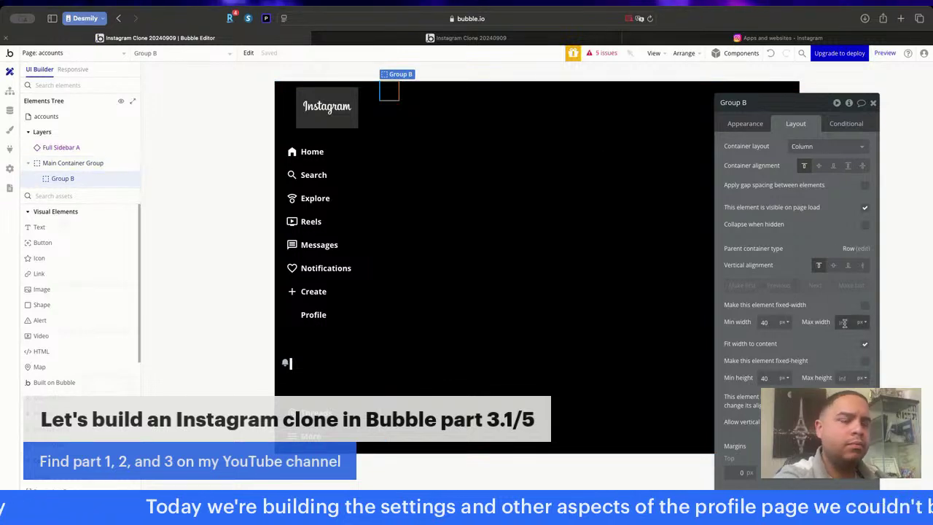
pyautogui.write('15%')
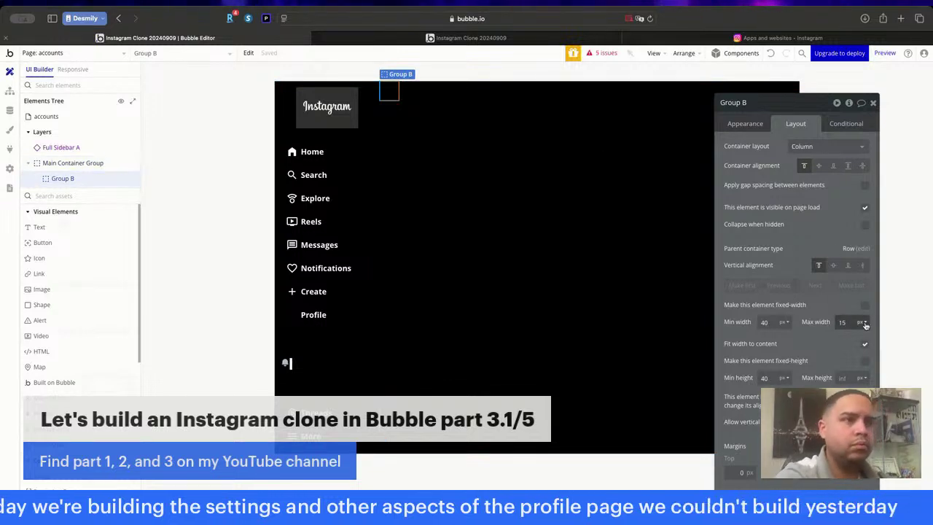
pyautogui.click(865, 344)
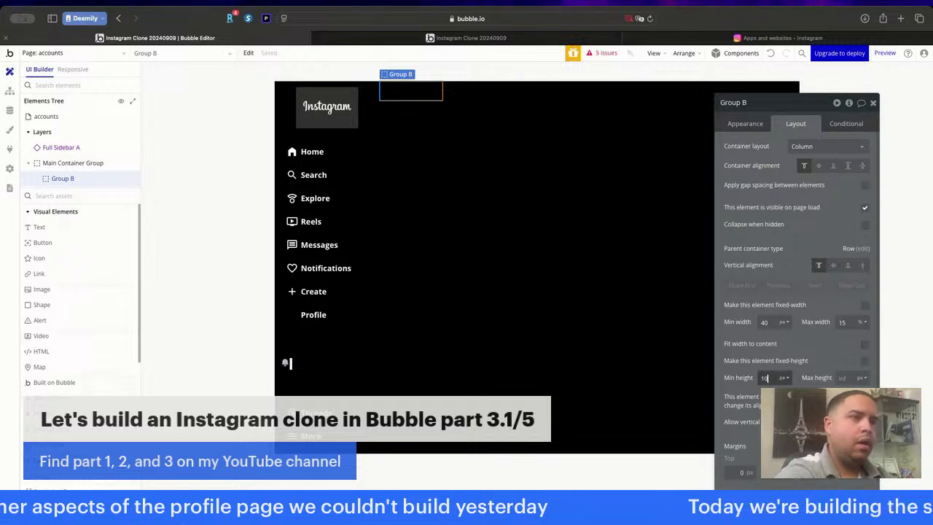
pyautogui.click(786, 379)
pyautogui.click(784, 400)
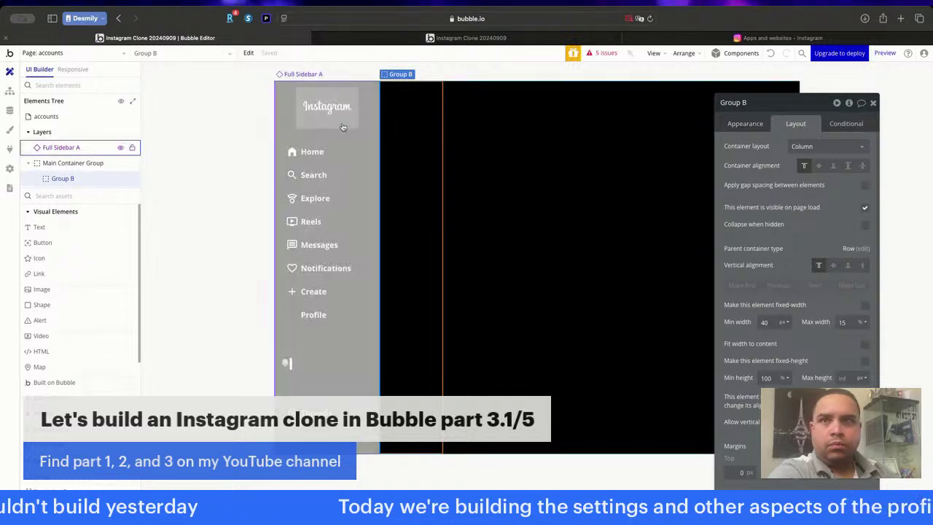
# Add a "Settings" text inside the nested group and format it with an 18px font size and white font color.
pyautogui.click(67, 228)
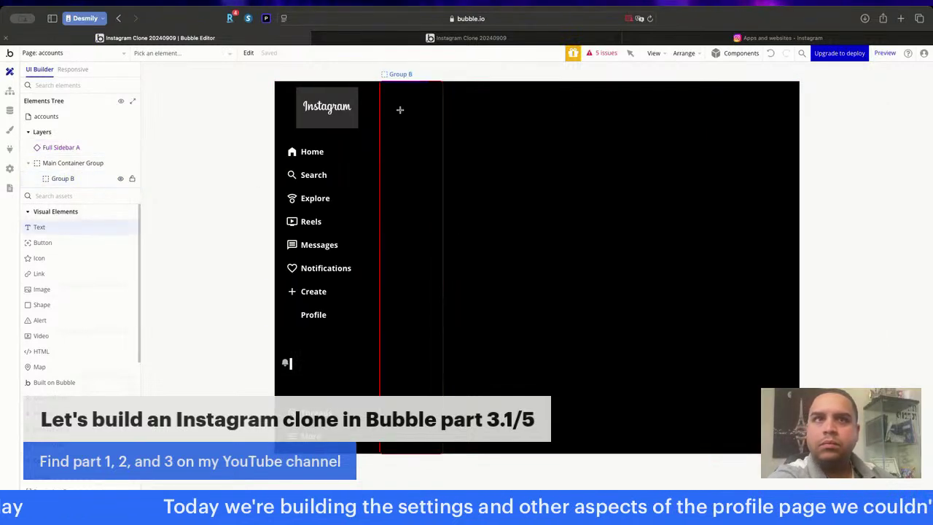
pyautogui.click(404, 110)
pyautogui.write('S')
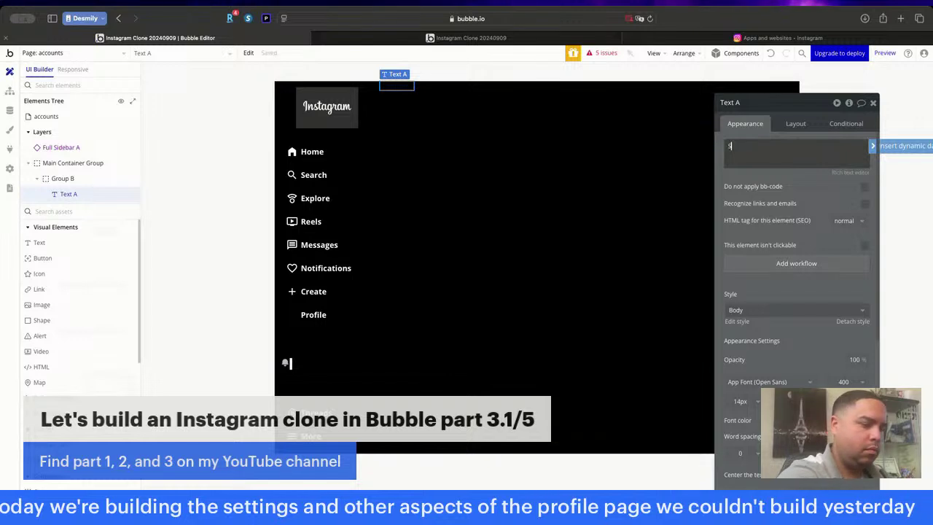
pyautogui.write('ettings')
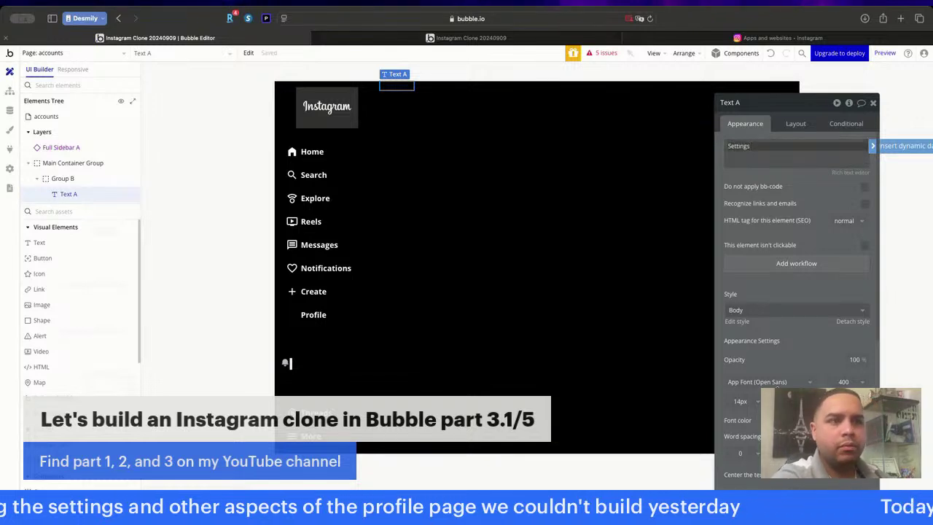
pyautogui.click(740, 401)
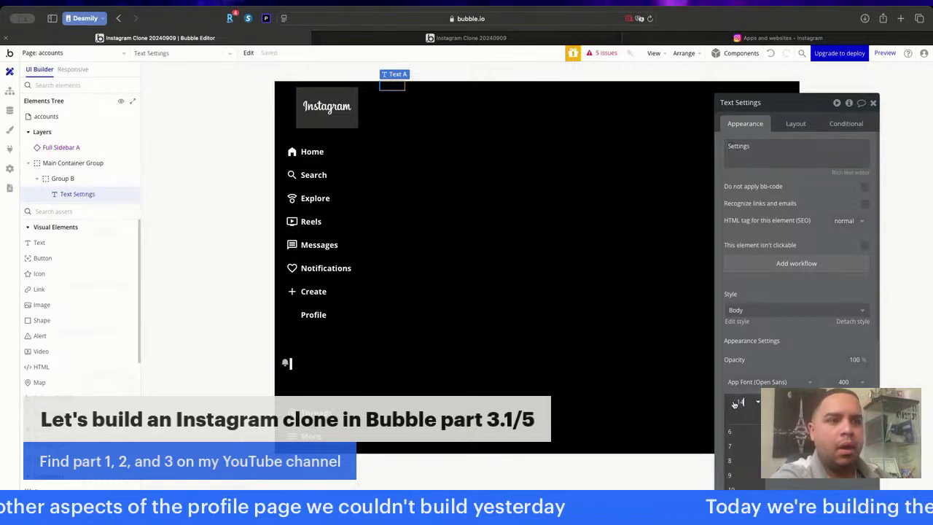
pyautogui.write('15')
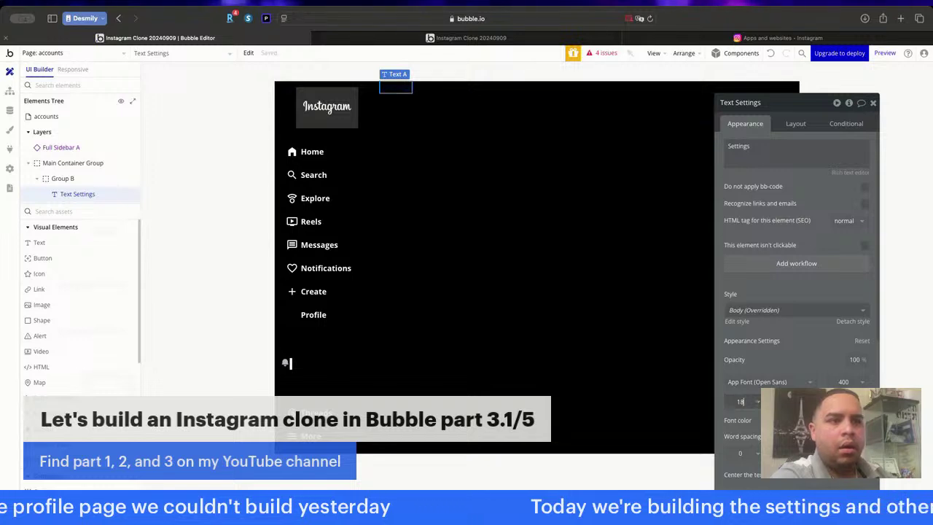
pyautogui.click(822, 420)
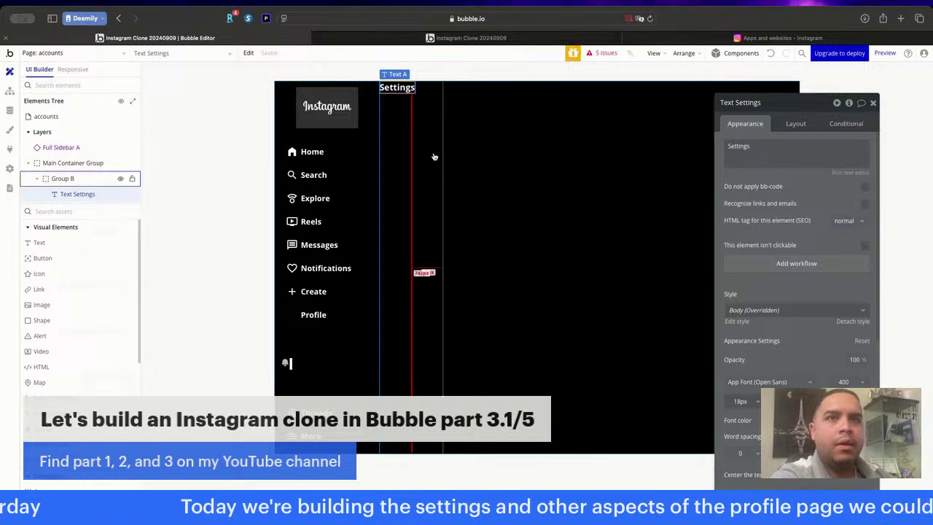
# Set the top, bottom and left padding of the group holding the Settings heading to 8 px.
pyautogui.click(396, 150)
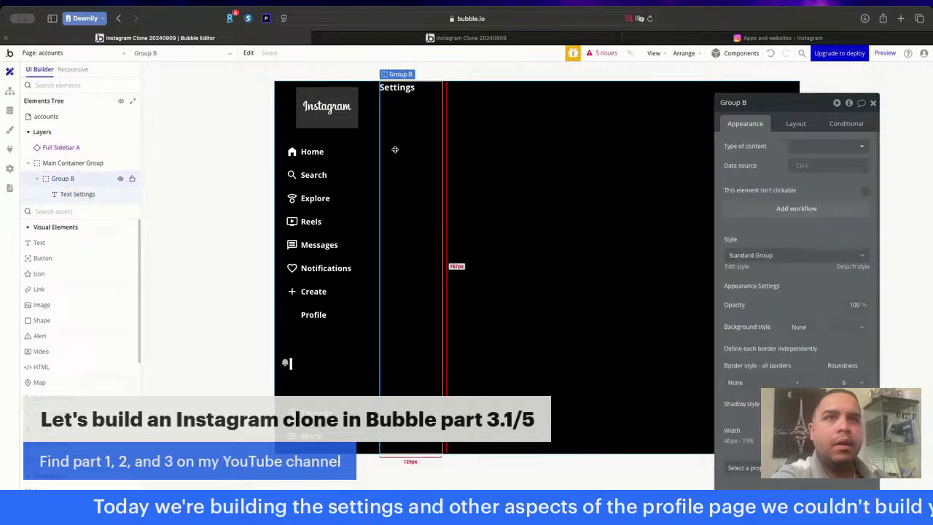
pyautogui.click(795, 124)
pyautogui.scroll(-3, 794, 255)
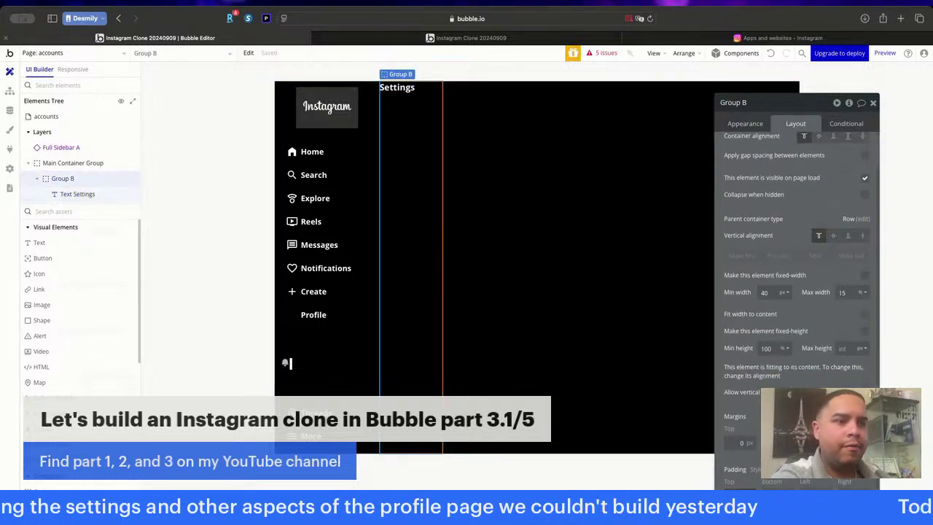
pyautogui.write('8')
pyautogui.press('Tab')
pyautogui.write('8')
pyautogui.press('Tab')
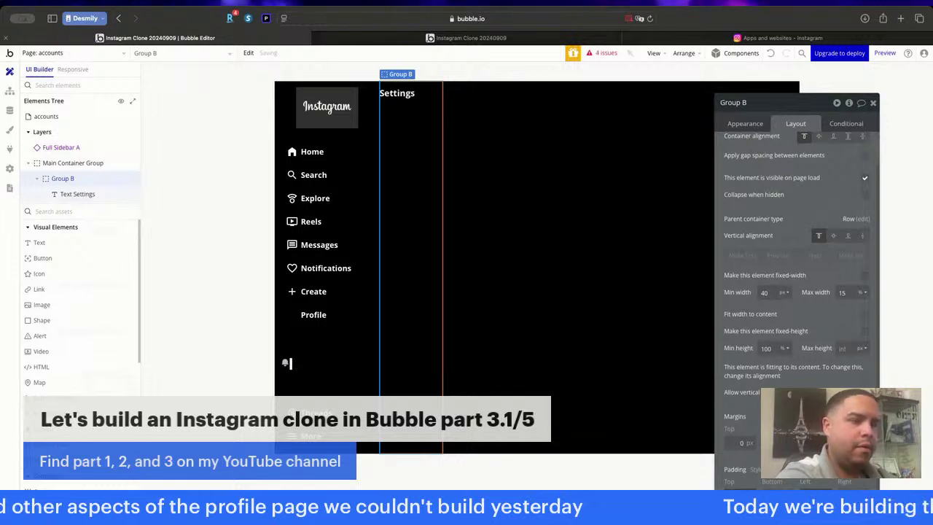
pyautogui.write('8')
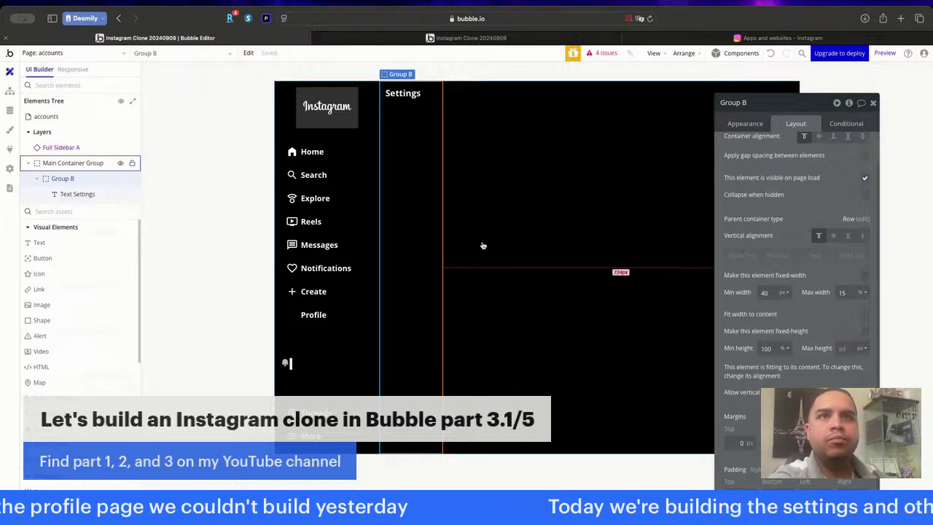
# Examine the Accounts Center card in Instagram's settings column and return to the Bubble editor.
pyautogui.click(714, 34)
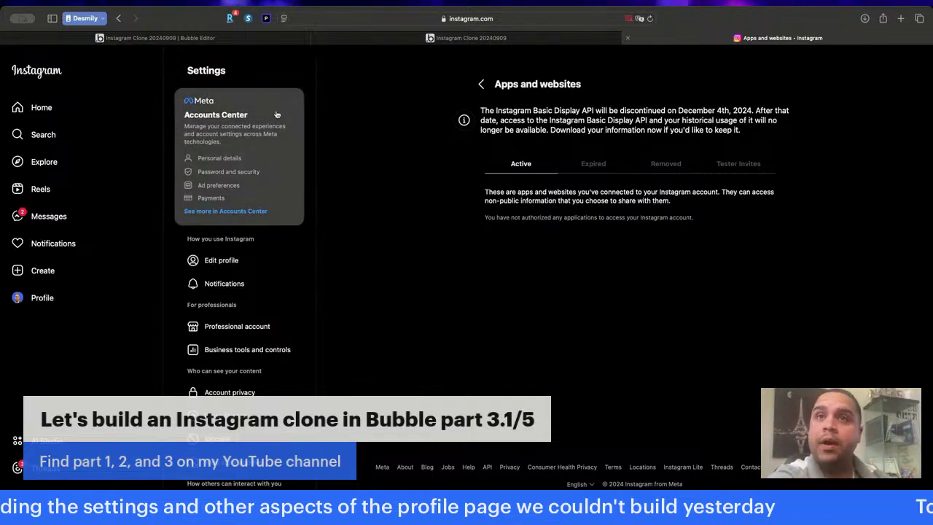
pyautogui.click(203, 40)
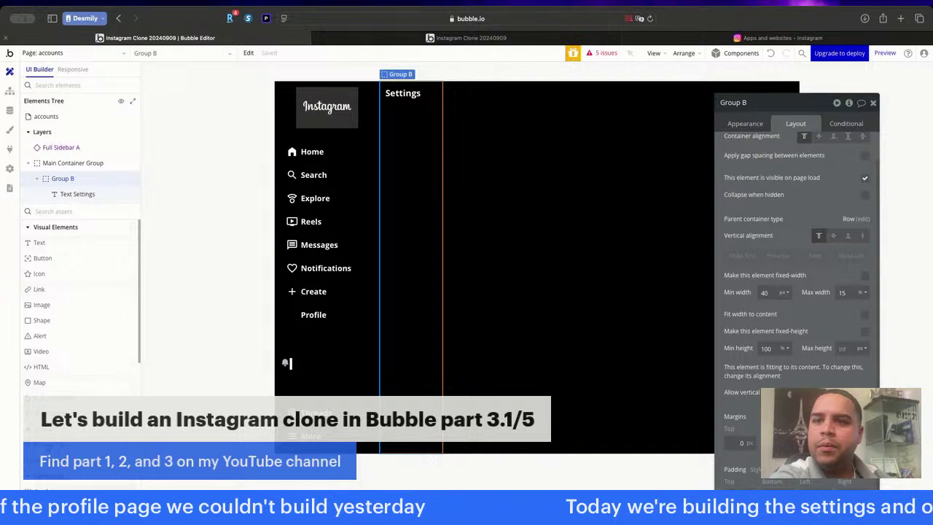
# Add a group beneath the Settings heading and apply a 12 px row gap to the column group containing both.
pyautogui.click(41, 492)
pyautogui.click(401, 122)
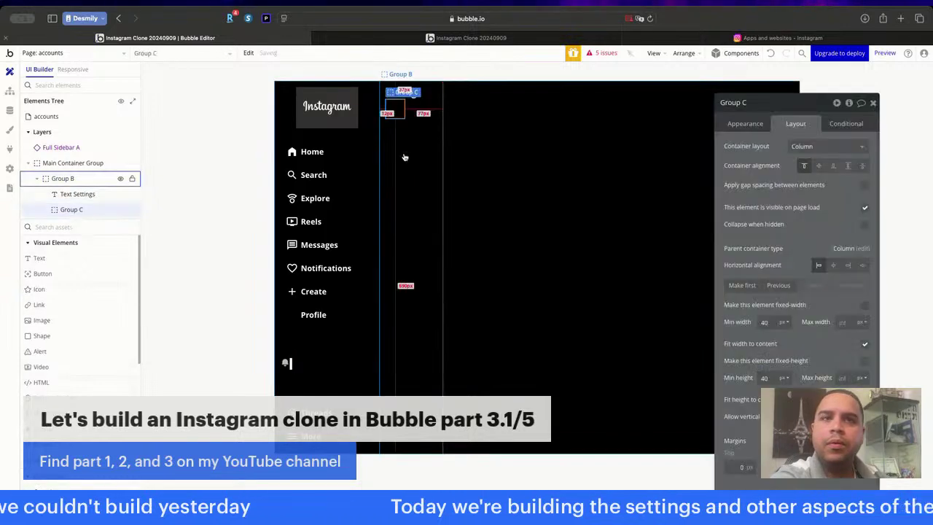
pyautogui.click(404, 157)
pyautogui.click(864, 186)
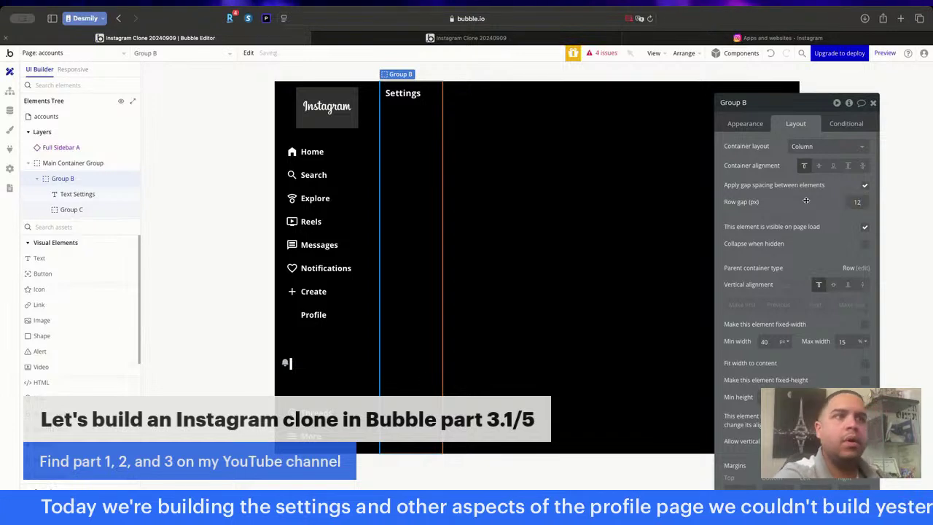
# Stop the new group beneath the heading from fitting its width to content and set its minimum height to 160 px.
pyautogui.click(71, 210)
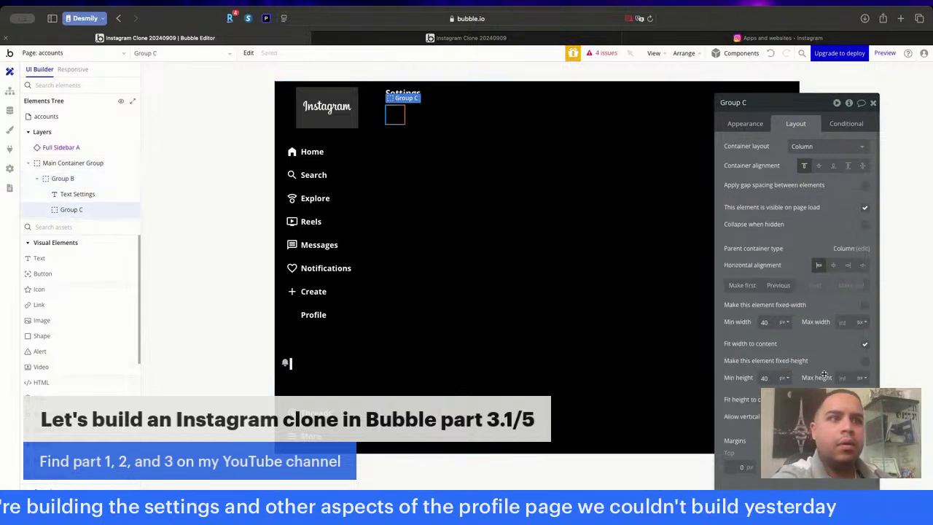
pyautogui.click(864, 346)
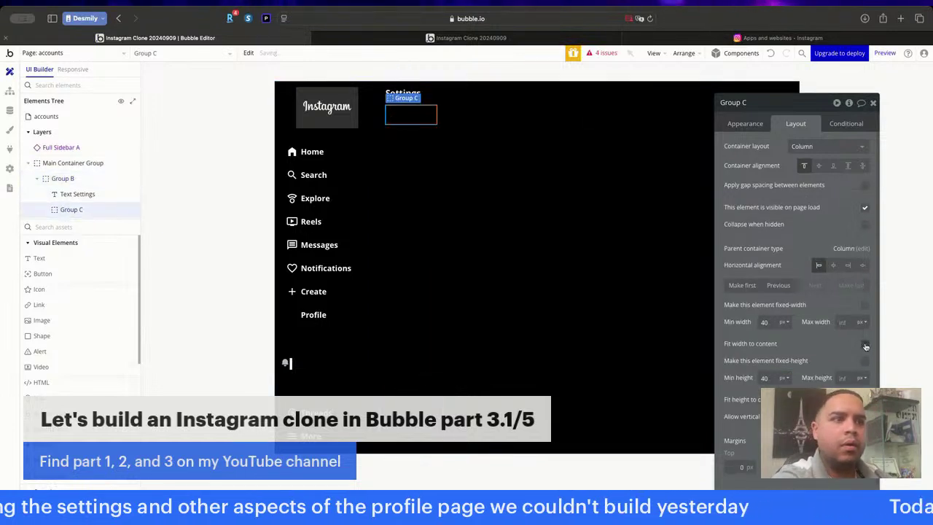
pyautogui.doubleClick(767, 378)
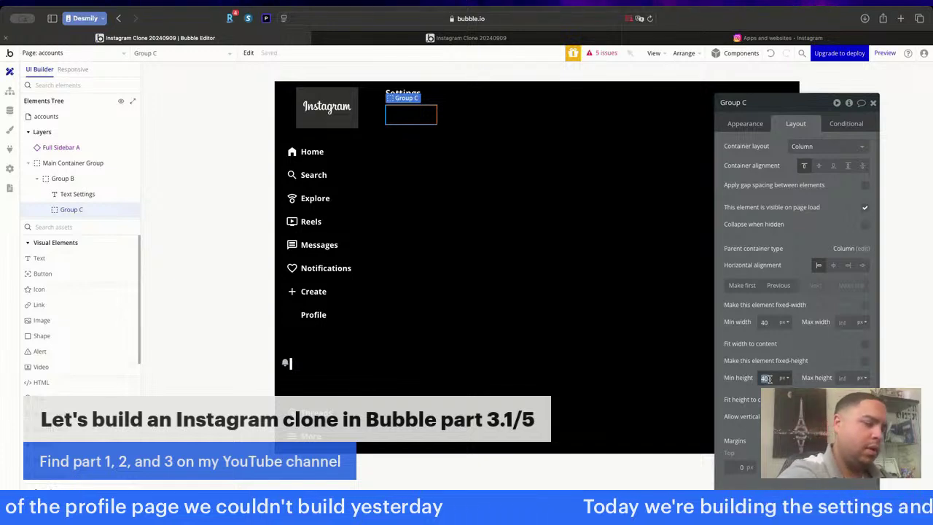
pyautogui.write('2')
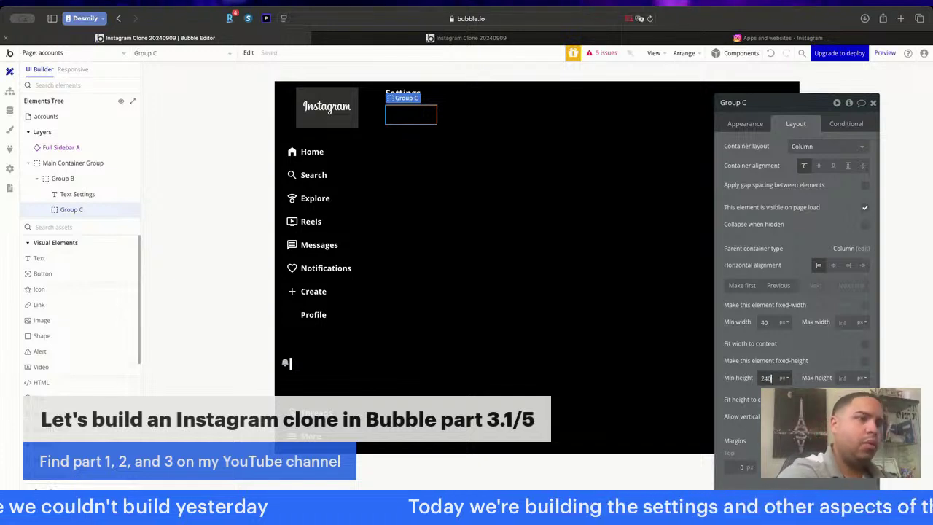
pyautogui.write('40')
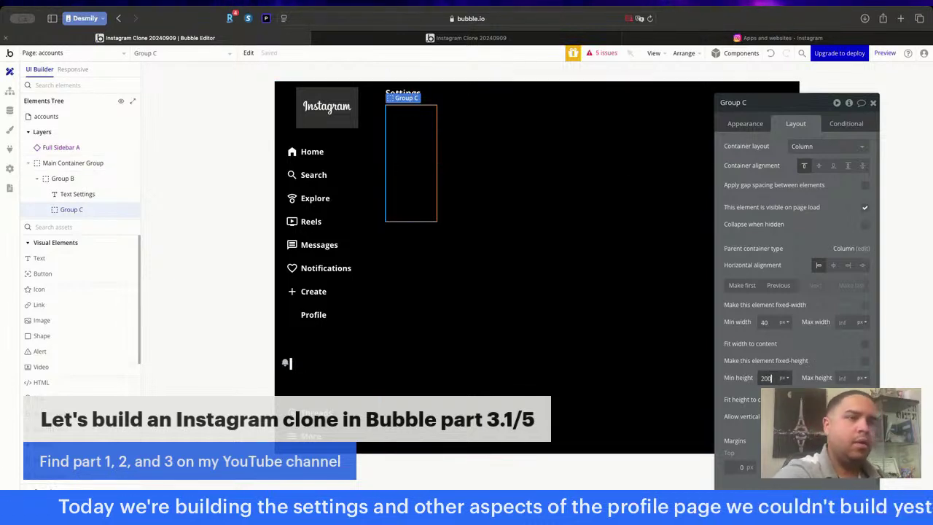
pyautogui.press('Return')
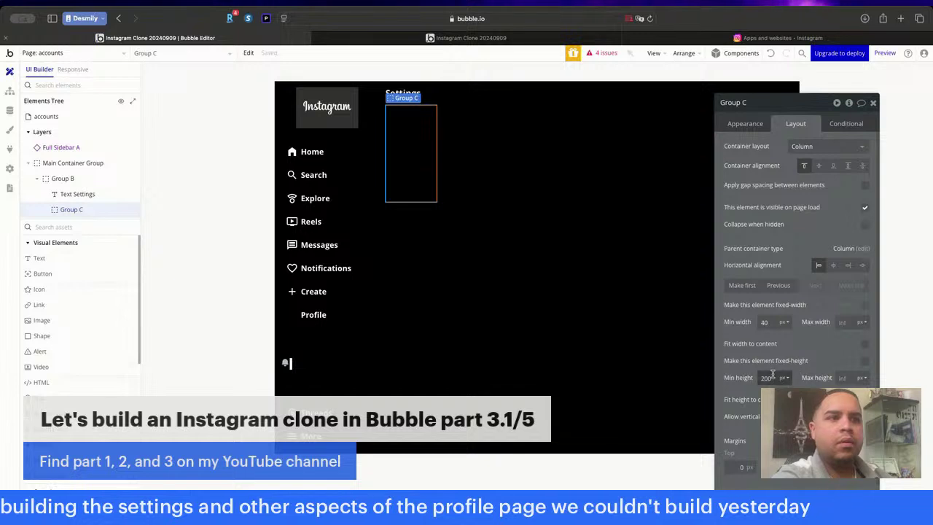
pyautogui.click(773, 374)
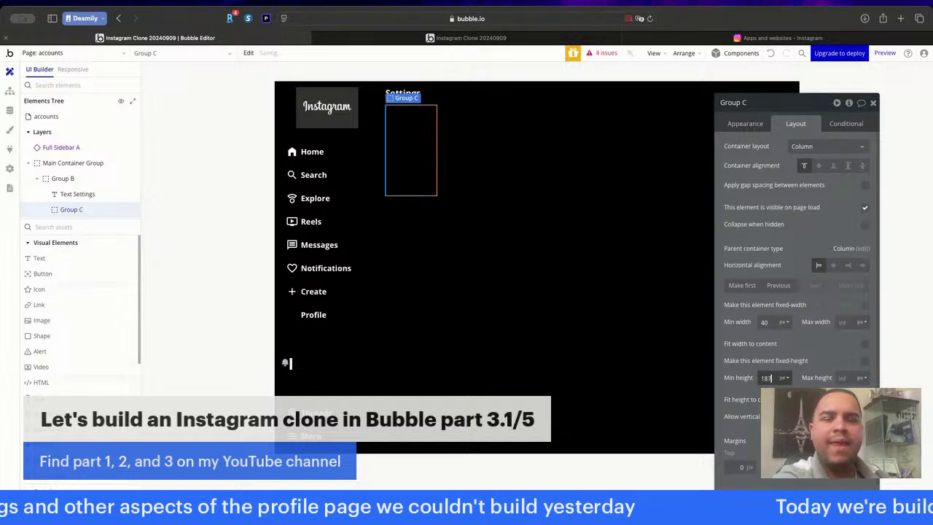
pyautogui.write('165')
pyautogui.press('BackSpace')
pyautogui.write('2')
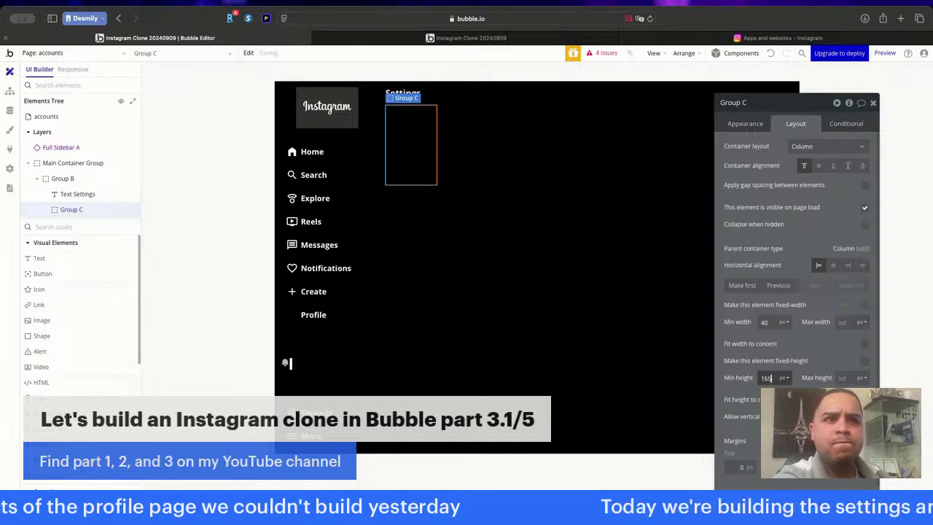
# Examine the Accounts Center card and the full list of options in Instagram's settings column.
pyautogui.click(518, 40)
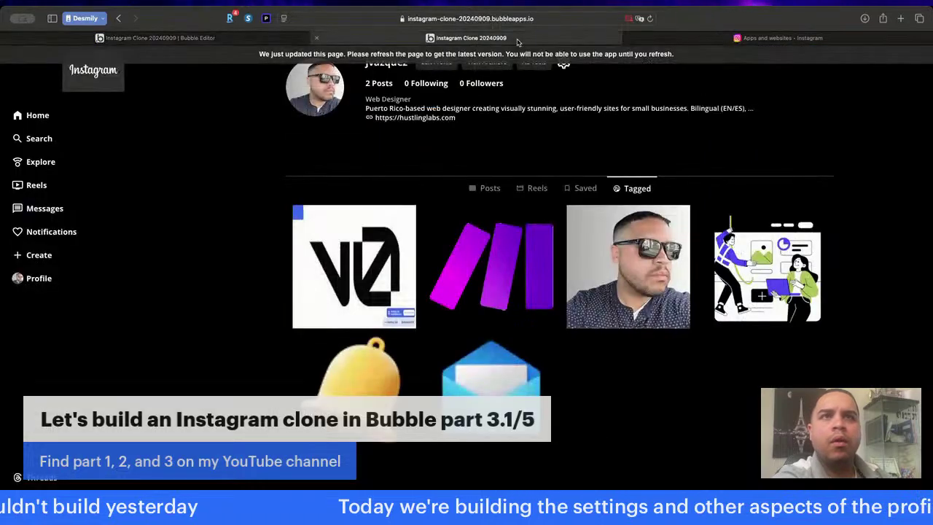
pyautogui.click(204, 39)
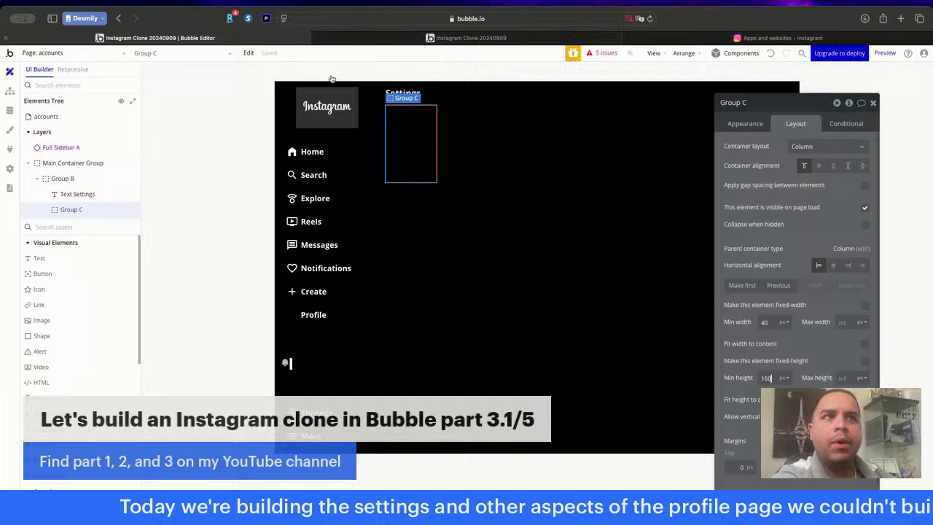
pyautogui.click(744, 39)
pyautogui.click(528, 20)
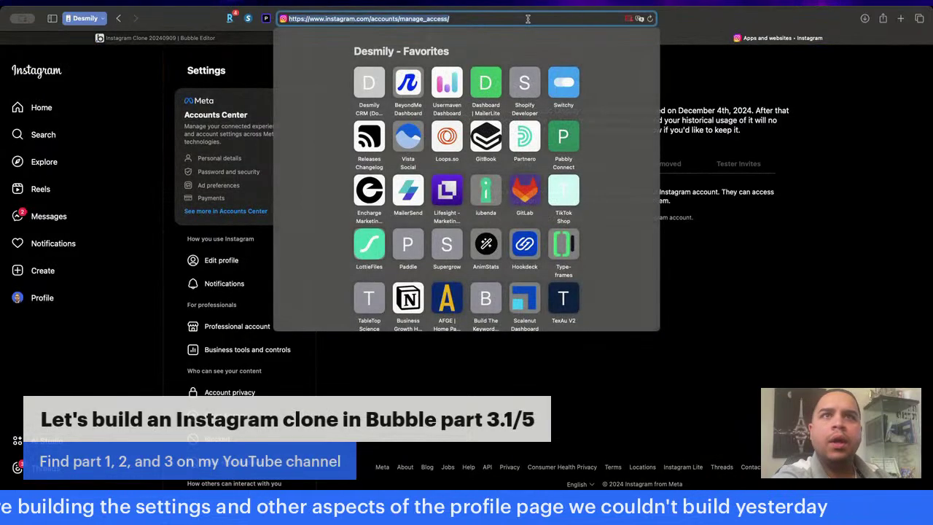
pyautogui.click(834, 155)
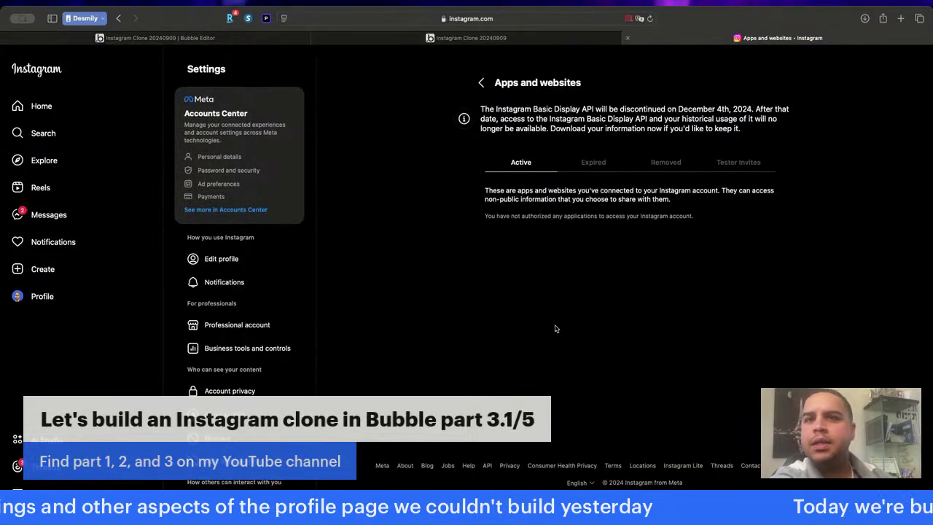
pyautogui.scroll(-10, 232, 367)
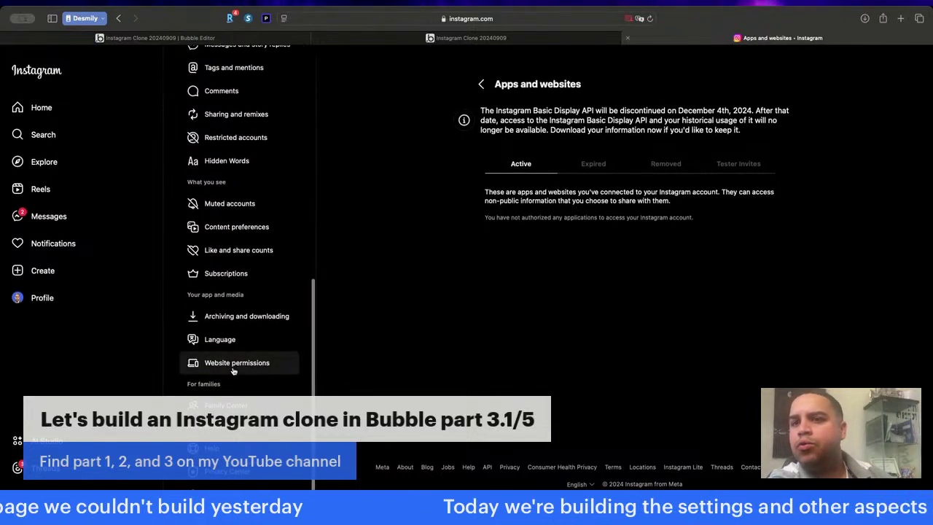
pyautogui.scroll(10, 232, 370)
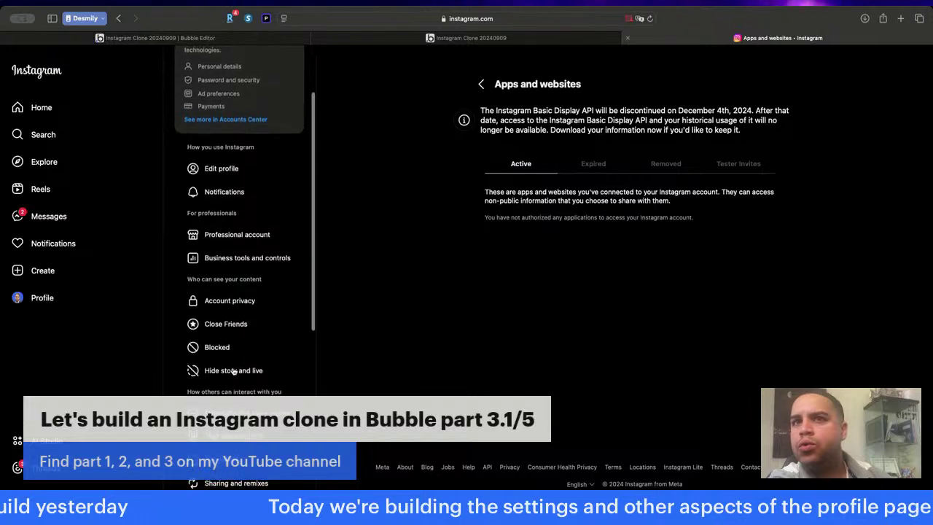
pyautogui.scroll(2, 233, 370)
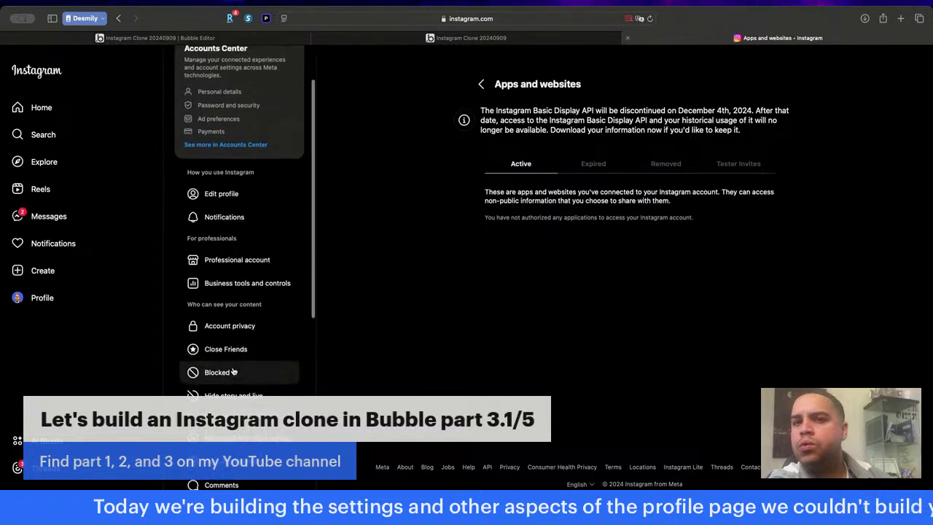
pyautogui.scroll(3, 233, 371)
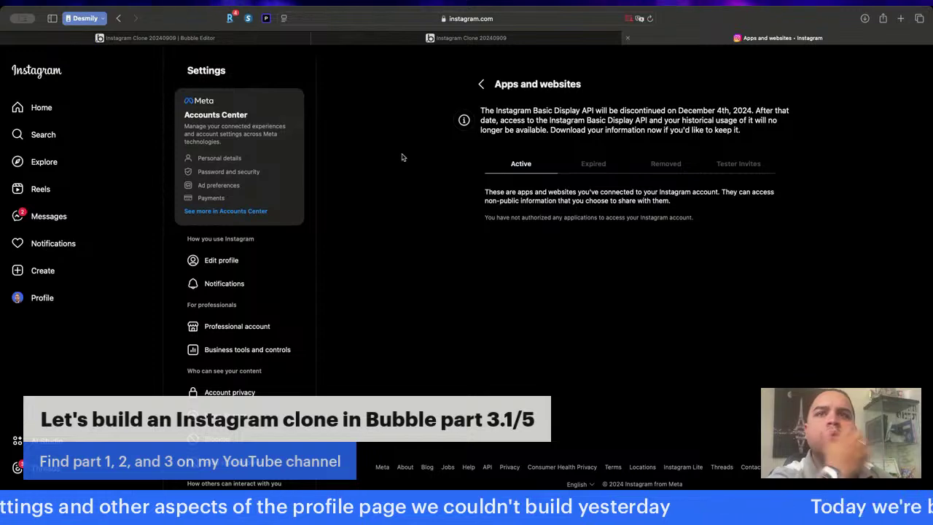
# Open Instagram's Edit profile page, check its address and layout, and return to the Bubble editor.
pyautogui.click(255, 261)
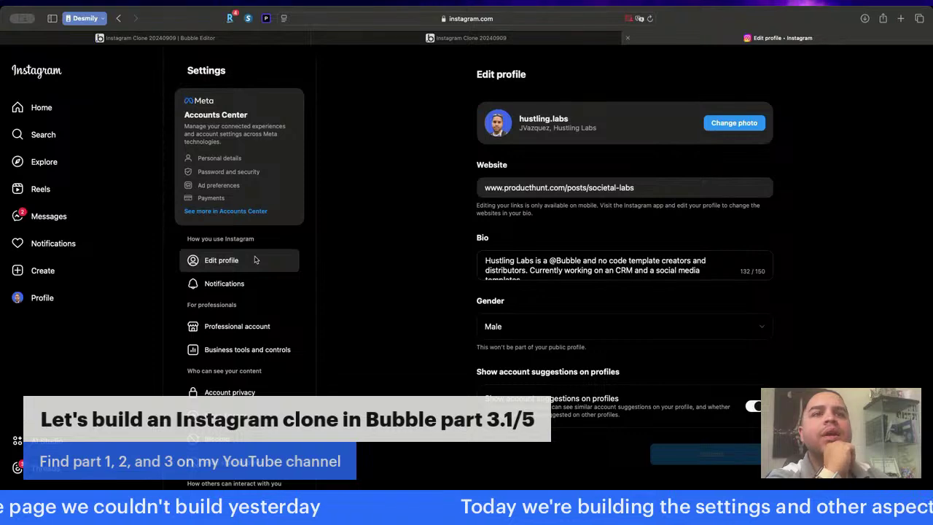
pyautogui.click(528, 19)
pyautogui.click(889, 152)
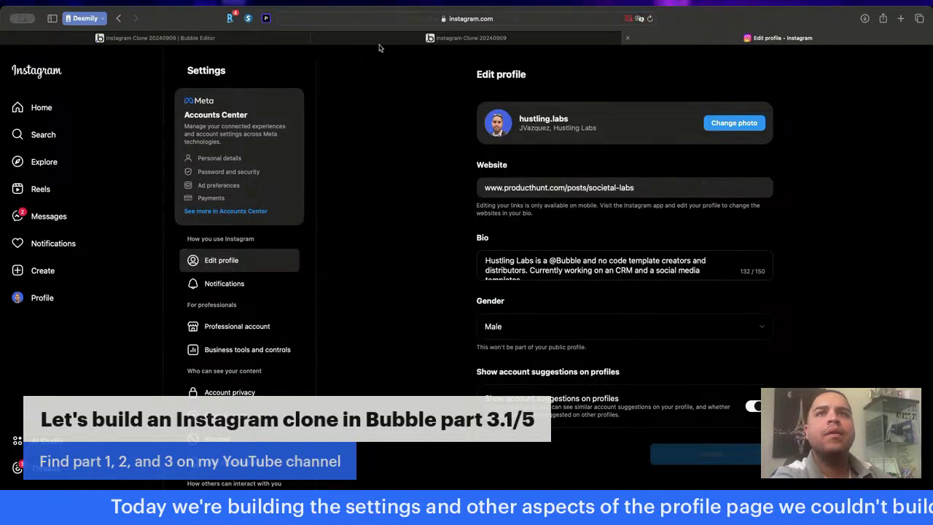
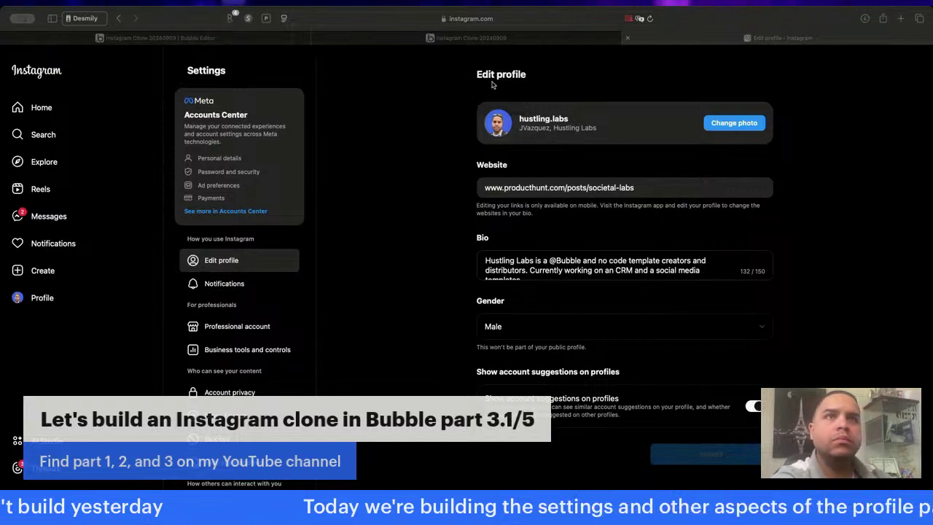
pyautogui.click(443, 37)
pyautogui.click(251, 41)
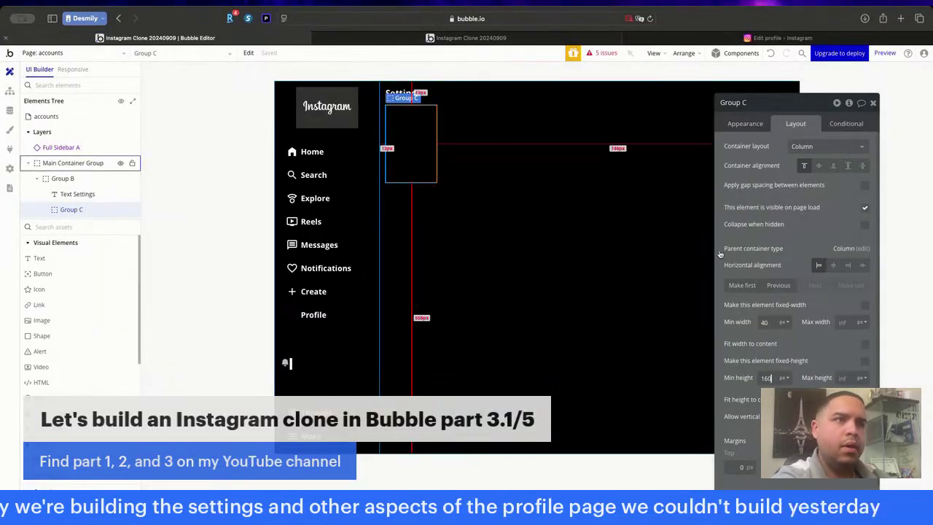
# Give the group beneath the Settings heading a flat background in Lighter Gray (#363636).
pyautogui.click(754, 124)
pyautogui.click(802, 326)
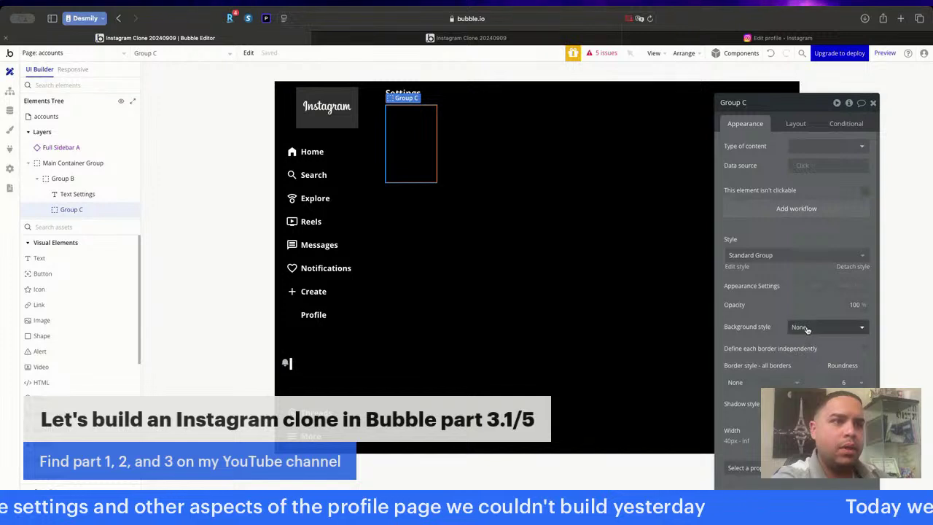
pyautogui.click(807, 368)
pyautogui.click(808, 347)
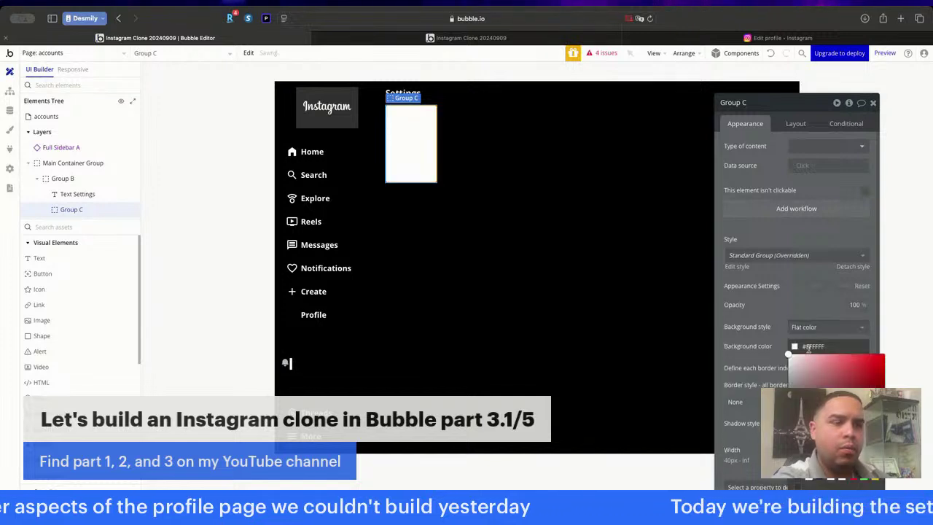
pyautogui.click(797, 487)
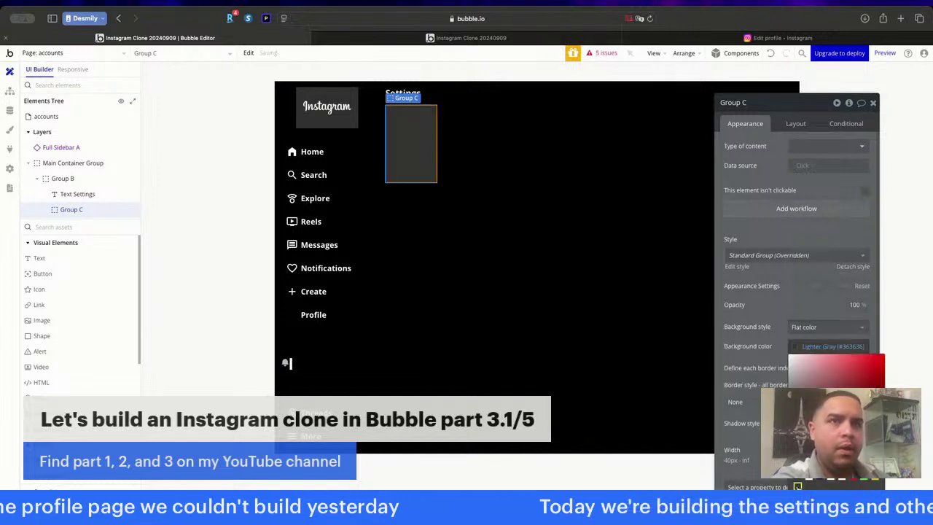
pyautogui.click(803, 285)
# Set the maximum width of the settings column group to 17%.
pyautogui.click(422, 227)
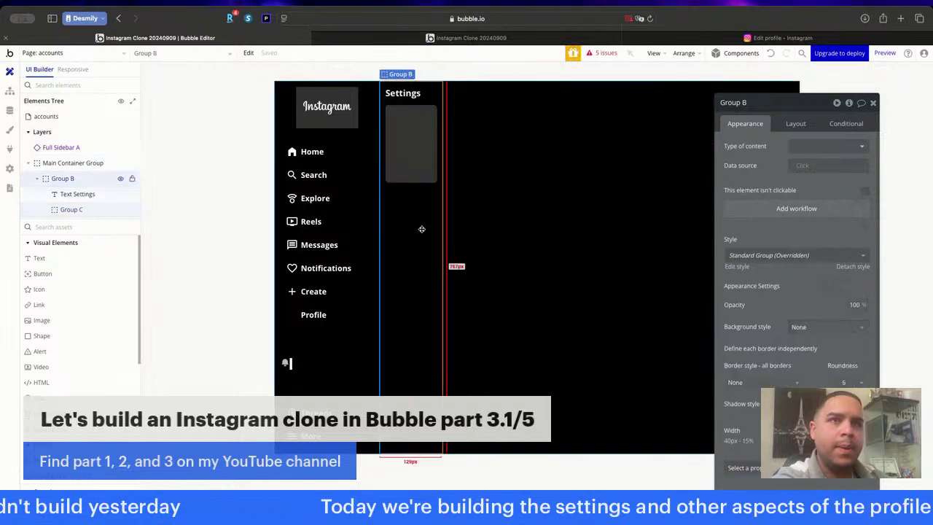
pyautogui.click(798, 123)
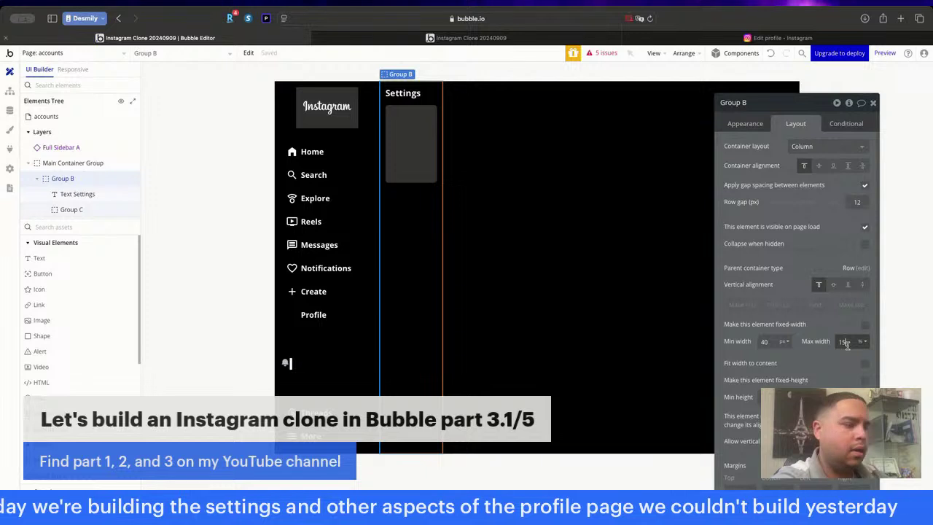
pyautogui.press('Up')
pyautogui.press('Up')
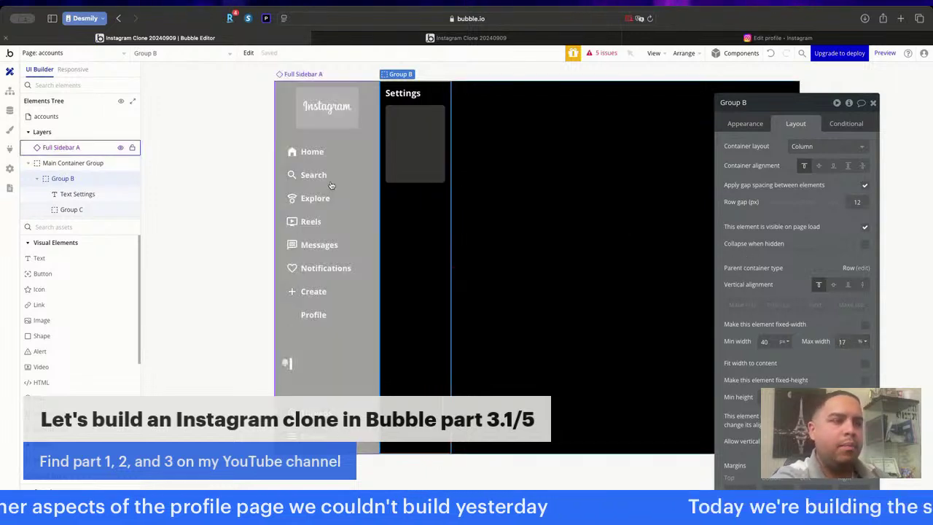
# Add a "Meta" text inside the gray card group and format it in bold white.
pyautogui.click(59, 261)
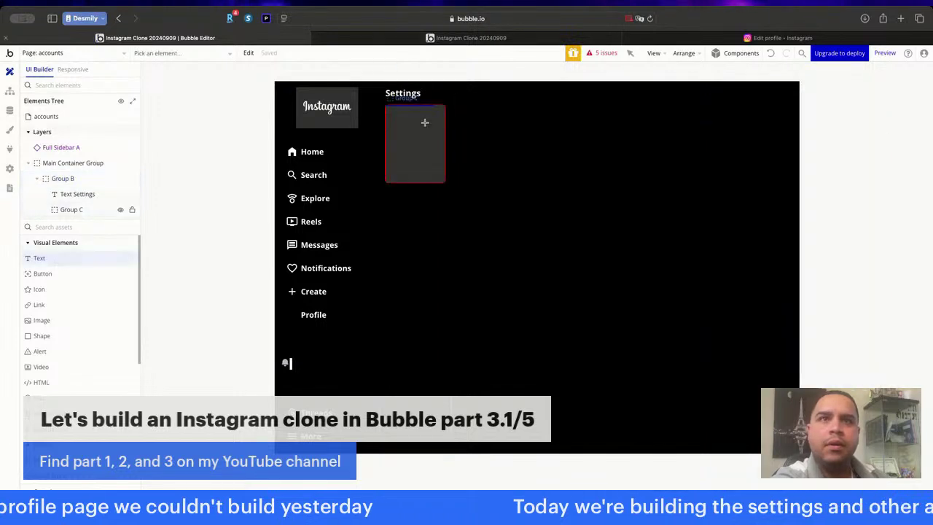
pyautogui.click(412, 121)
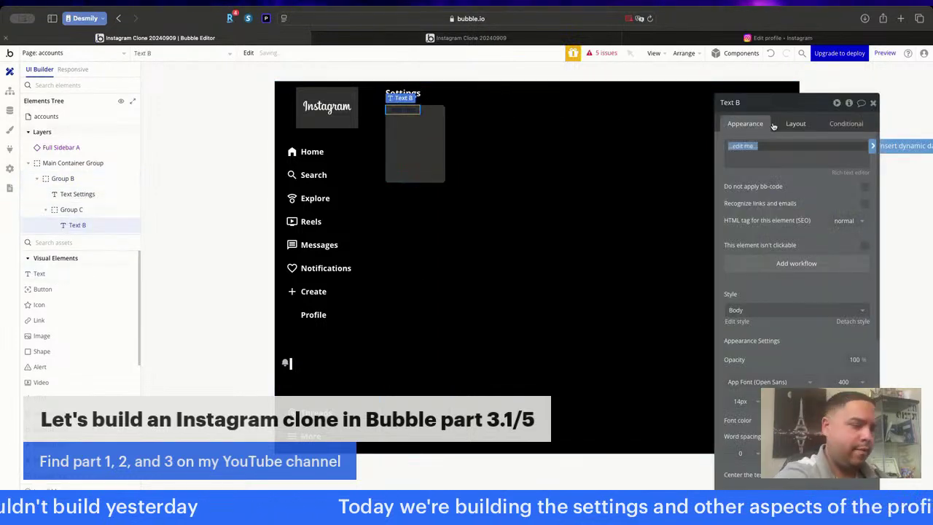
pyautogui.write('Meta')
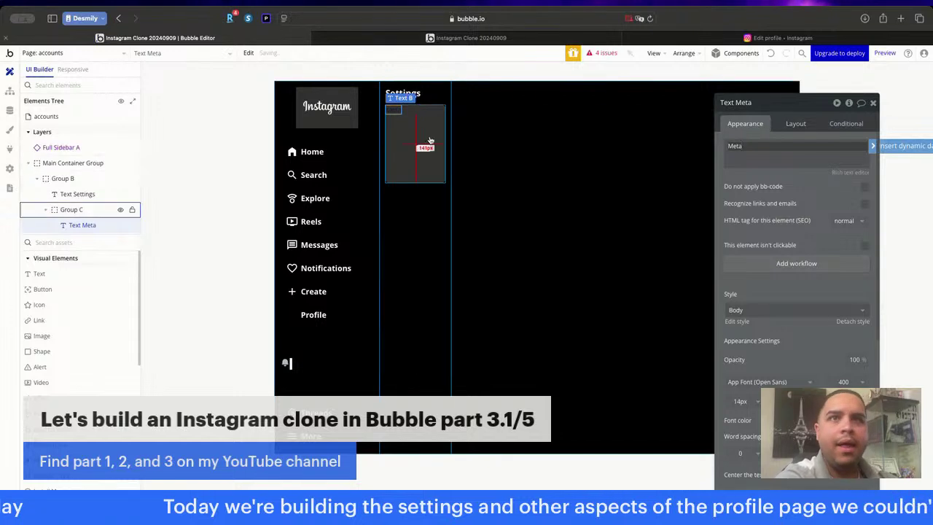
pyautogui.click(775, 401)
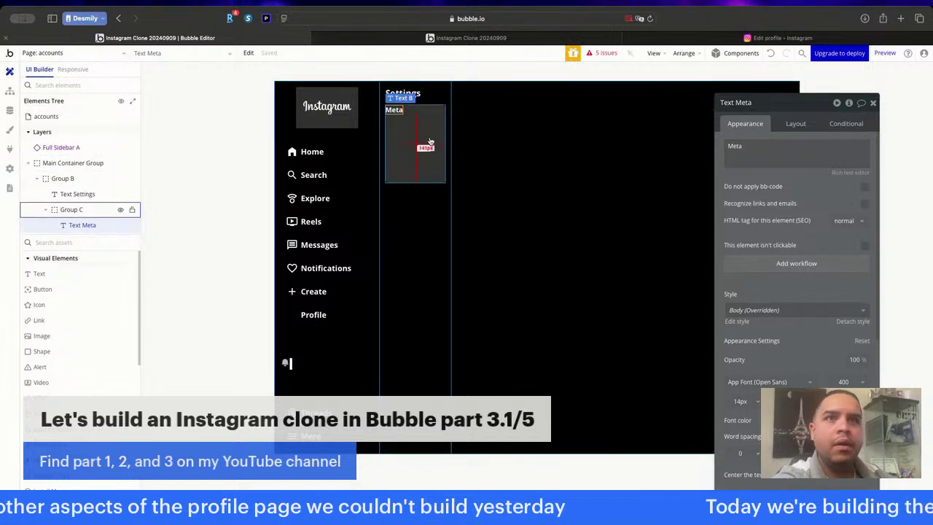
# Set the top and left padding of the gray card group to 8 px.
pyautogui.click(430, 141)
pyautogui.click(795, 123)
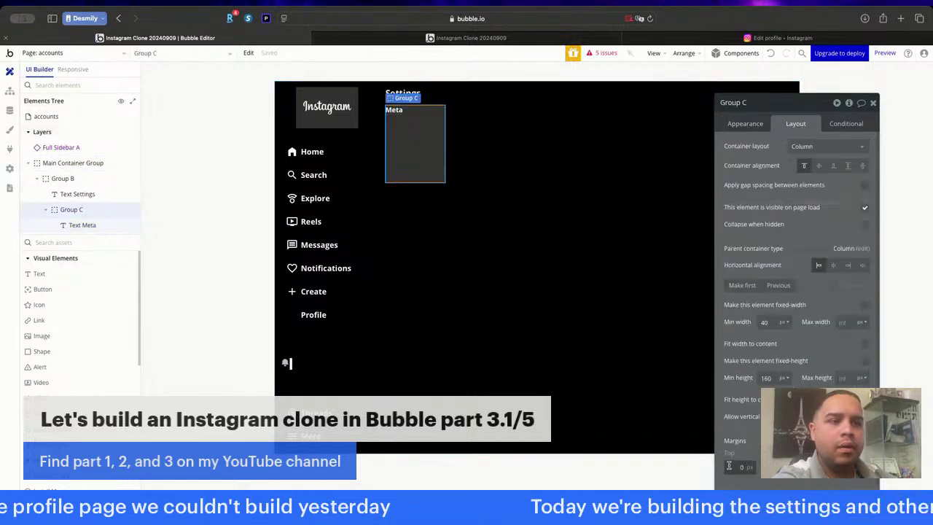
pyautogui.scroll(-2, 728, 465)
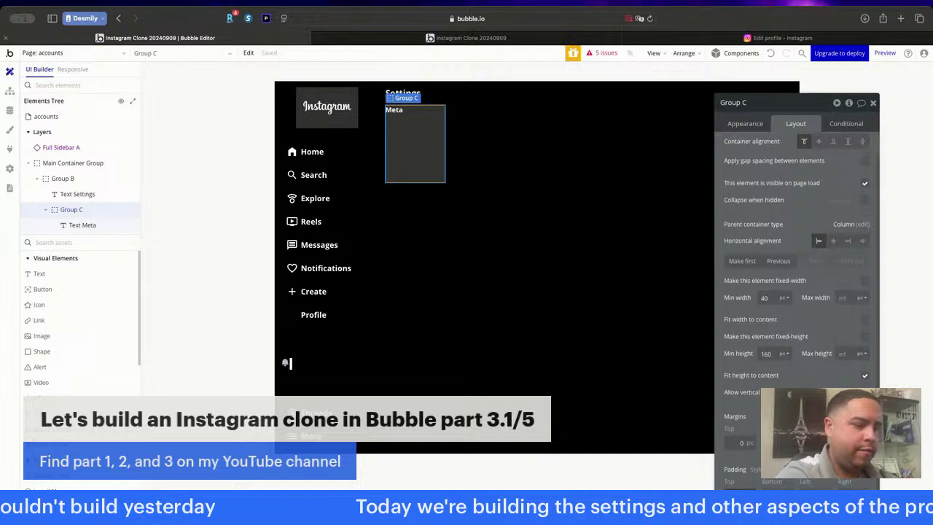
pyautogui.press('Tab')
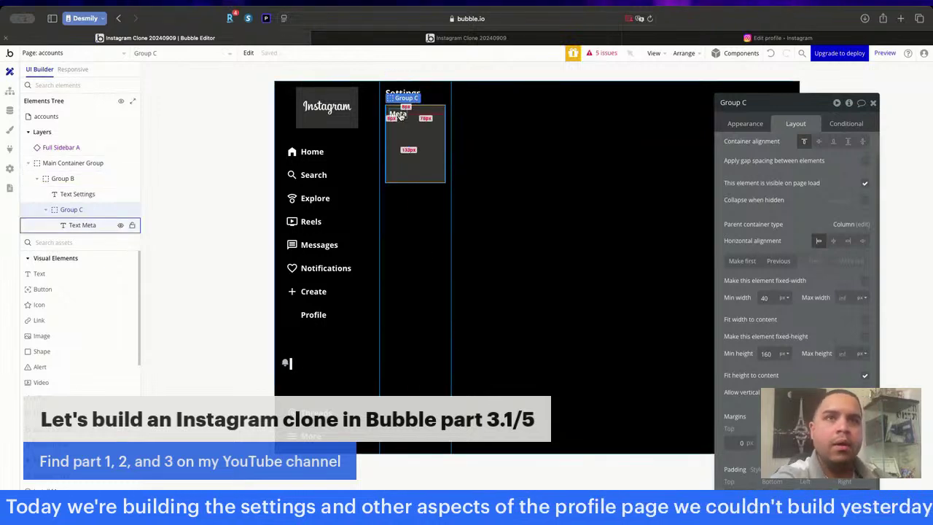
# Paste eight copies of the "Meta" text beneath the original inside the gray card group.
pyautogui.click(82, 224)
pyautogui.click(408, 134)
pyautogui.hotkey('ctrl', 'v')
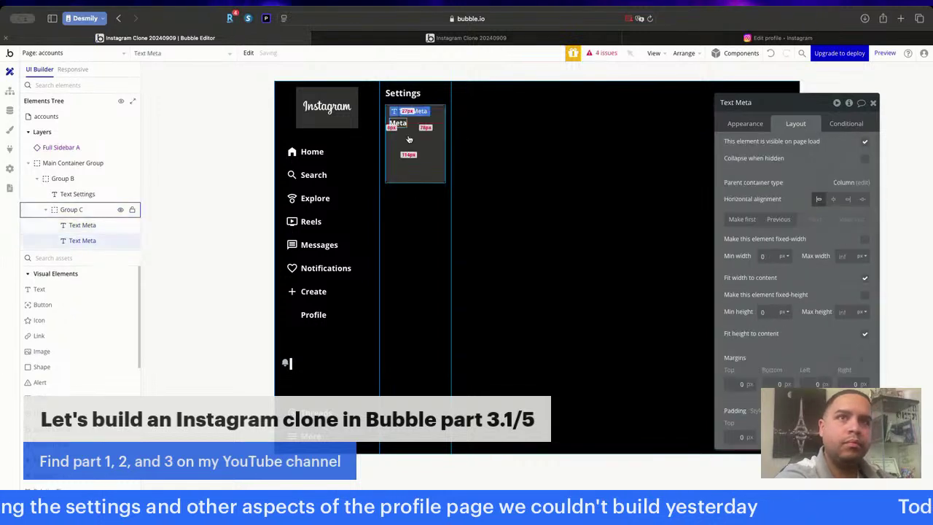
pyautogui.click(417, 159)
pyautogui.hotkey('ctrl', 'v')
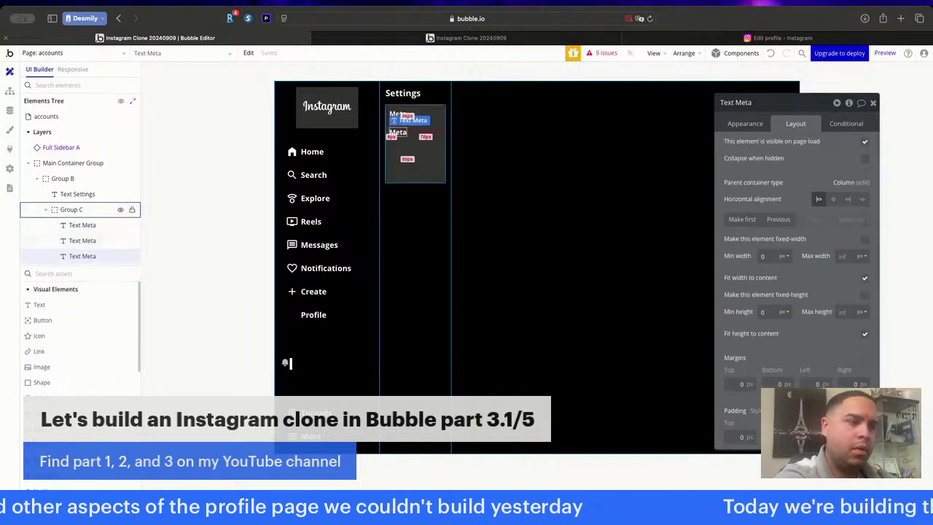
pyautogui.hotkey('ctrl', 'v')
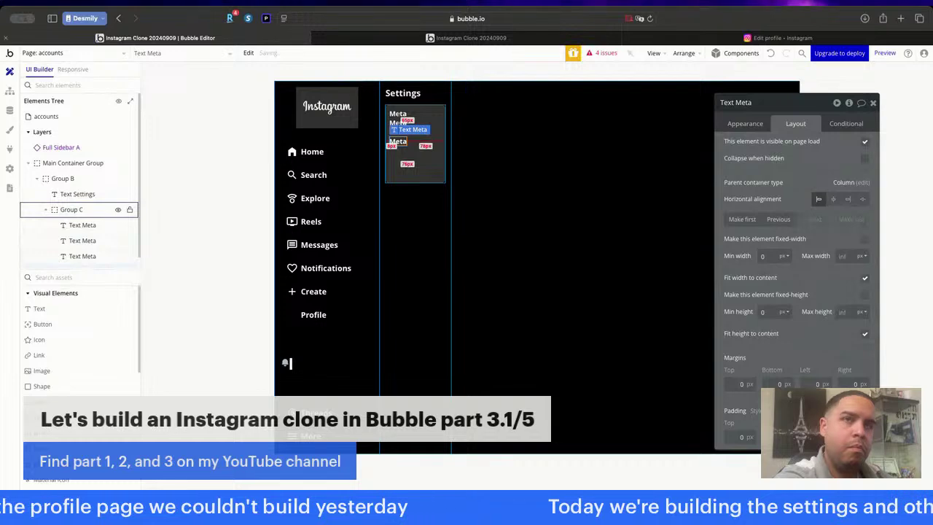
pyautogui.hotkey('ctrl', 'v')
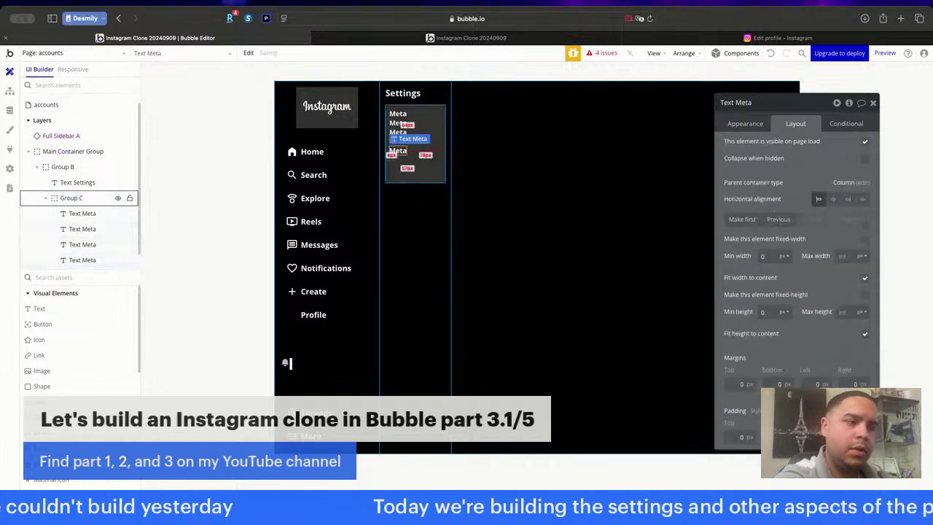
pyautogui.hotkey('ctrl', 'v')
pyautogui.click(422, 169)
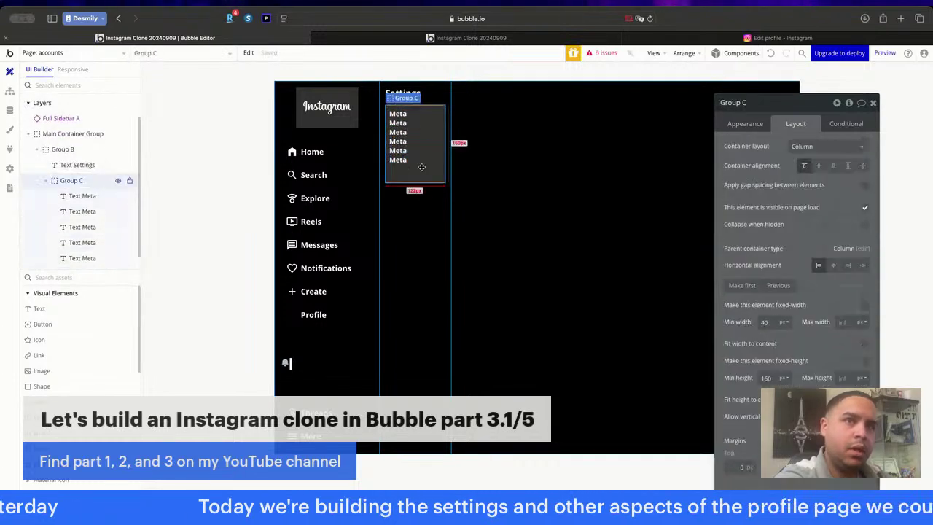
pyautogui.press('super+v')
pyautogui.click(422, 169)
pyautogui.press('super+v')
pyautogui.press('super+v')
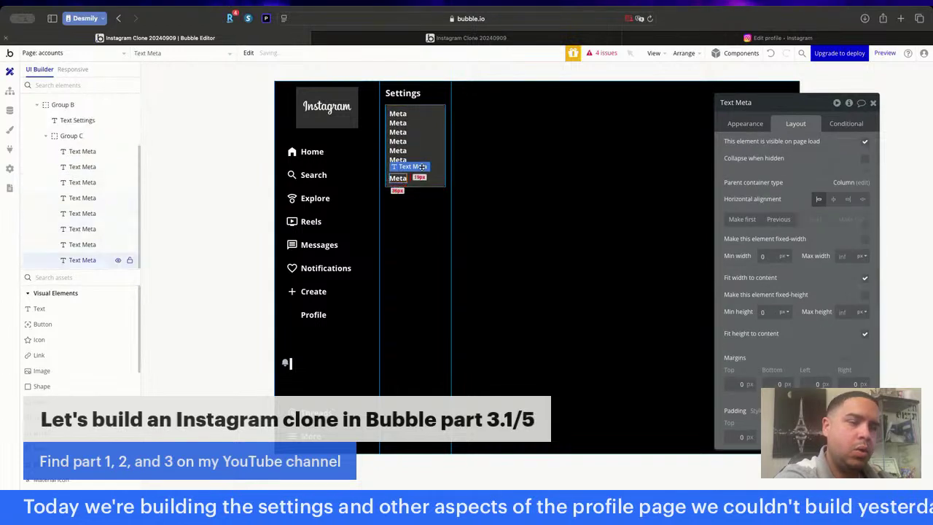
# Change the second text in the gray card to "Accounts Center" and set its font size to 16.
pyautogui.moveTo(405, 188); pyautogui.dragTo(400, 115)
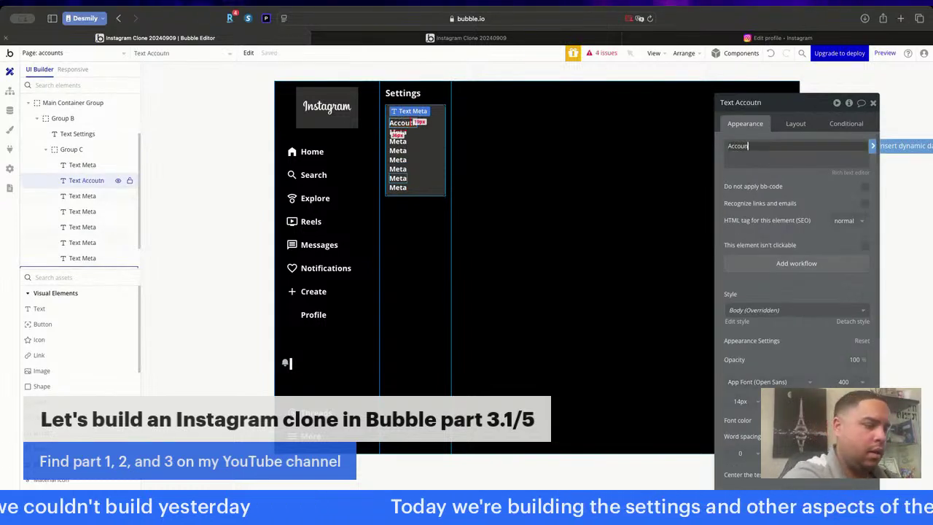
pyautogui.write('ts Cen')
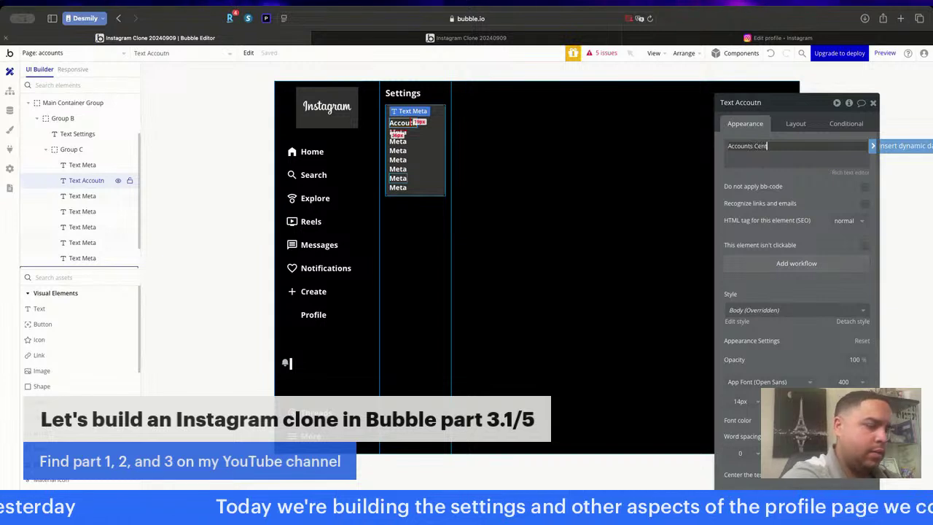
pyautogui.write('ter')
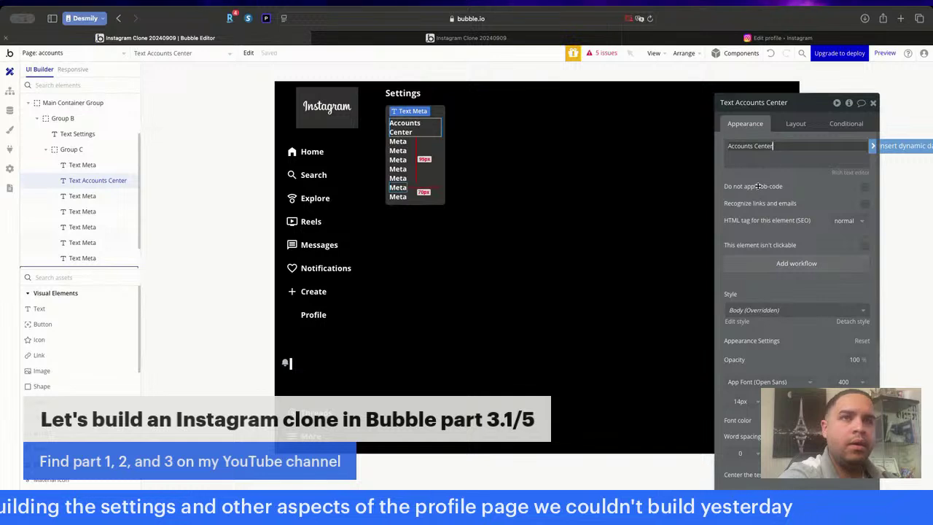
pyautogui.click(740, 401)
pyautogui.write('16')
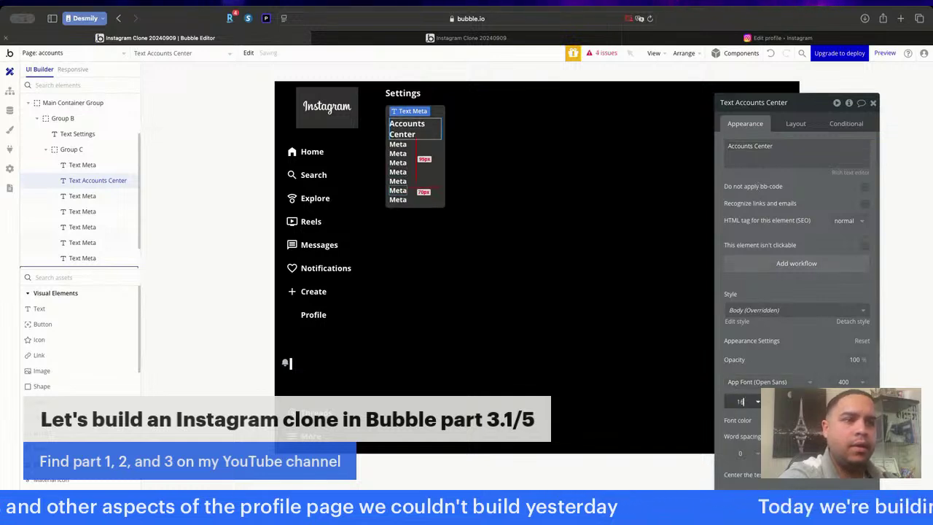
# Replace the third card text with Instagram's "Manage your connected experiences and account settings across Meta technologies.", cutting the extra menu lines out for reuse.
pyautogui.click(396, 143)
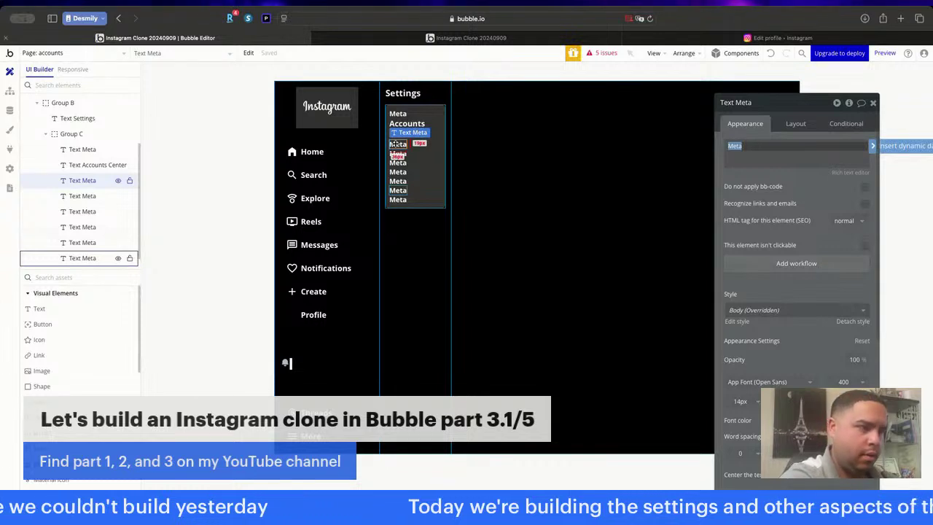
pyautogui.press('super+Tab')
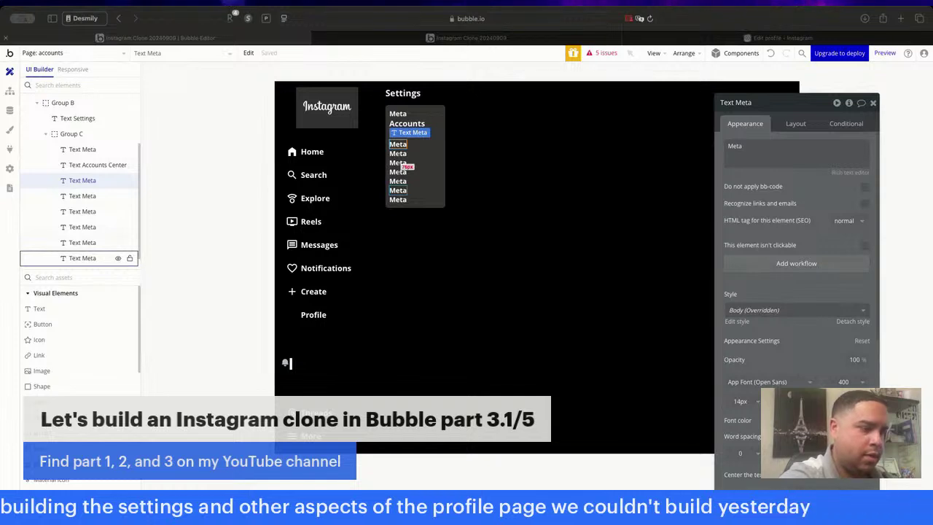
pyautogui.click(810, 152)
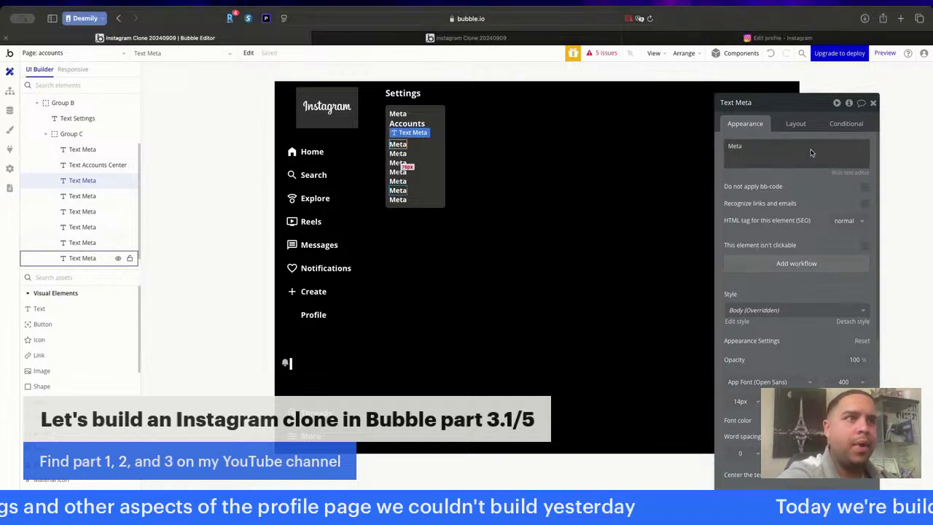
pyautogui.press('super+a')
pyautogui.press('super+v')
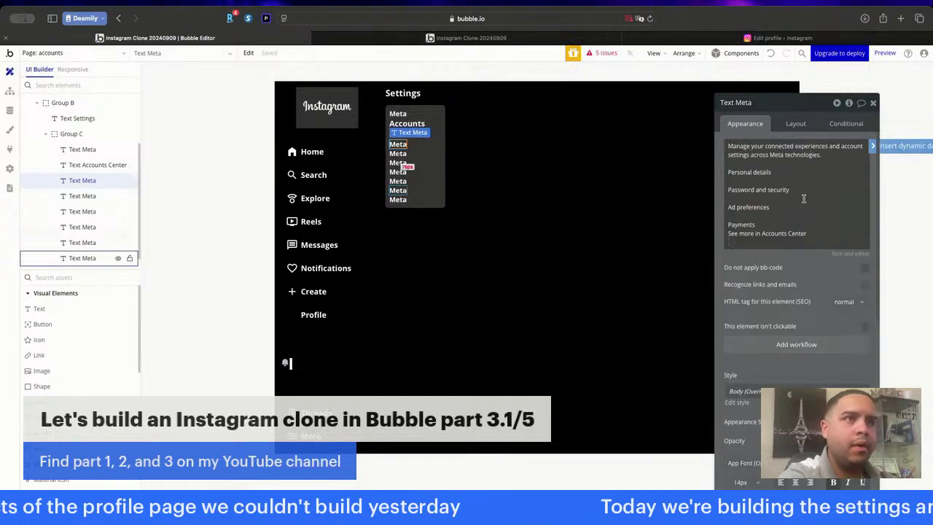
pyautogui.moveTo(806, 242); pyautogui.dragTo(721, 171)
pyautogui.press('super+c')
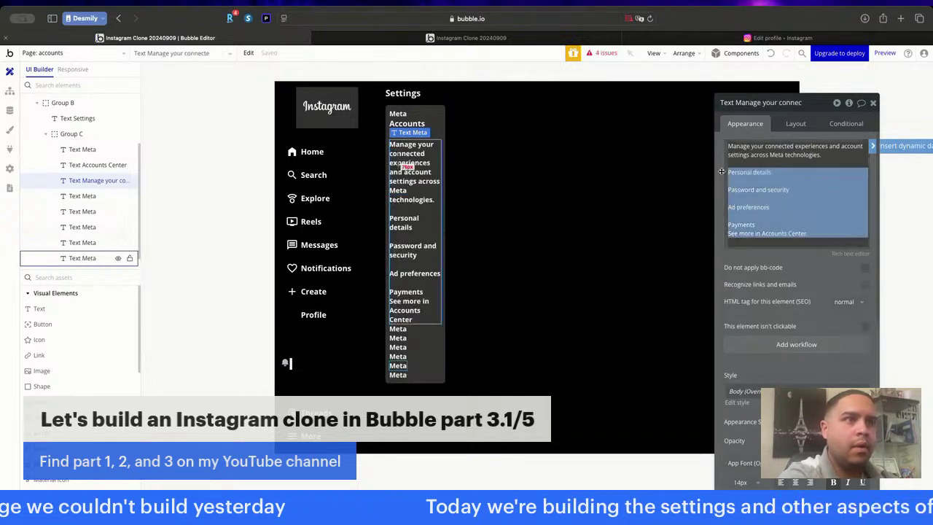
pyautogui.press('BackSpace')
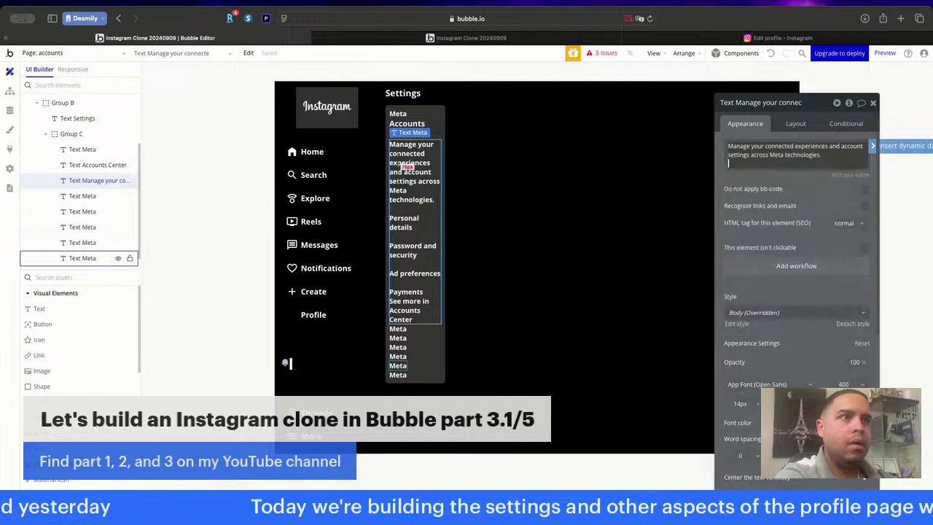
pyautogui.press('BackSpace')
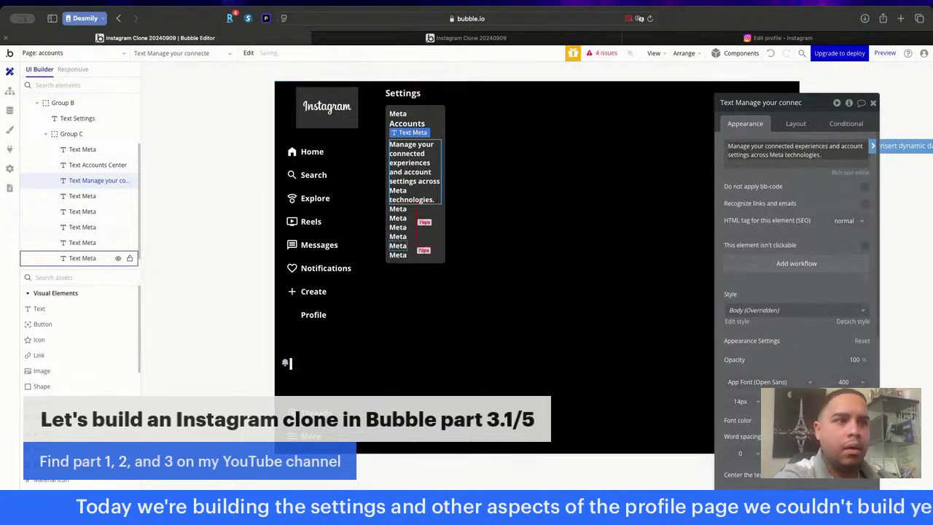
# Set the card description's font weight to 500 and its font size to 12.
pyautogui.click(851, 385)
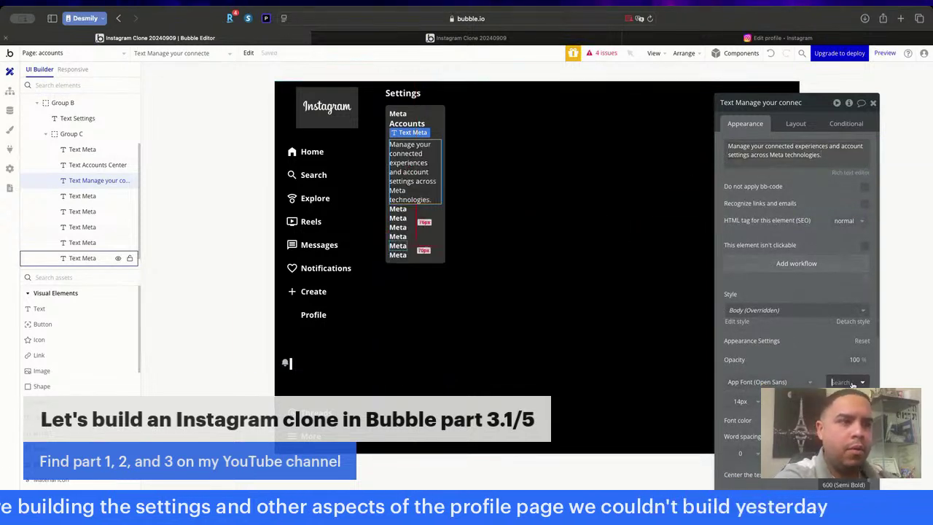
pyautogui.click(844, 470)
pyautogui.click(736, 403)
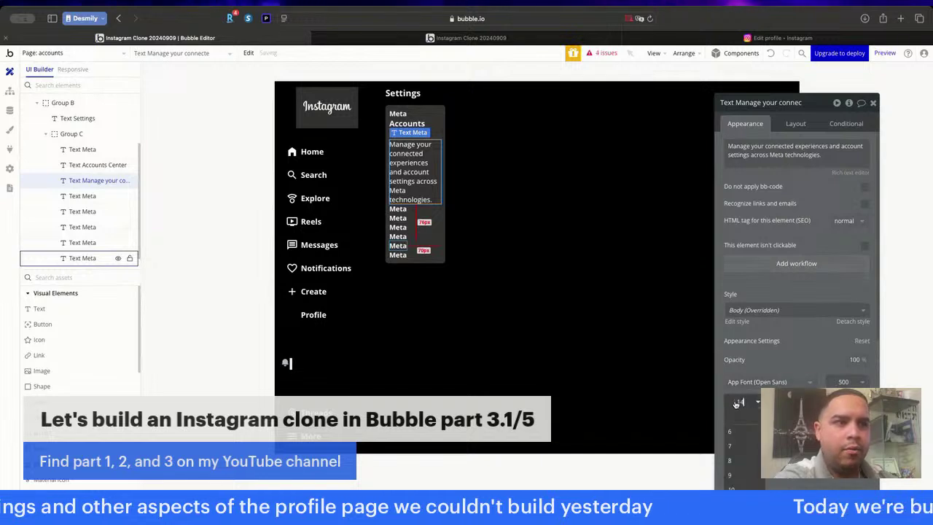
pyautogui.write('12')
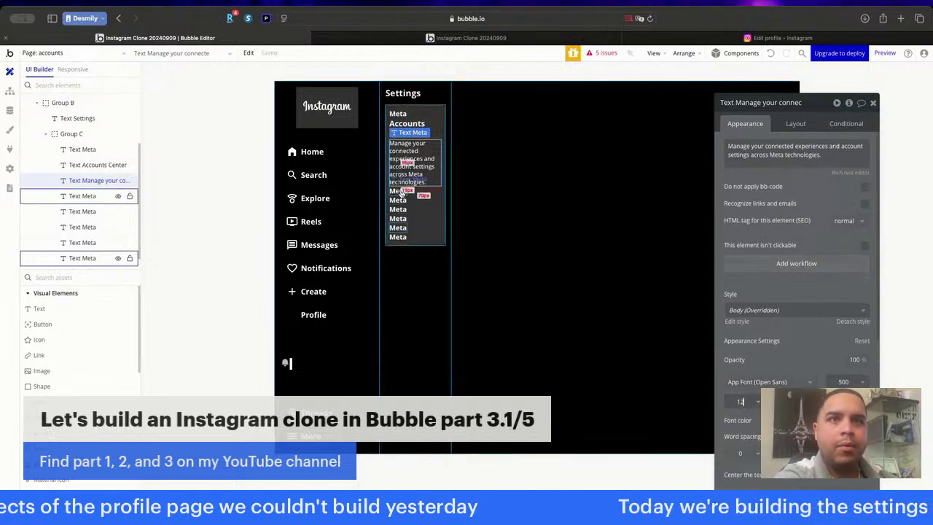
# Change the fourth card text, just below the description, to "Personal details" with font size 12.
pyautogui.doubleClick(400, 193)
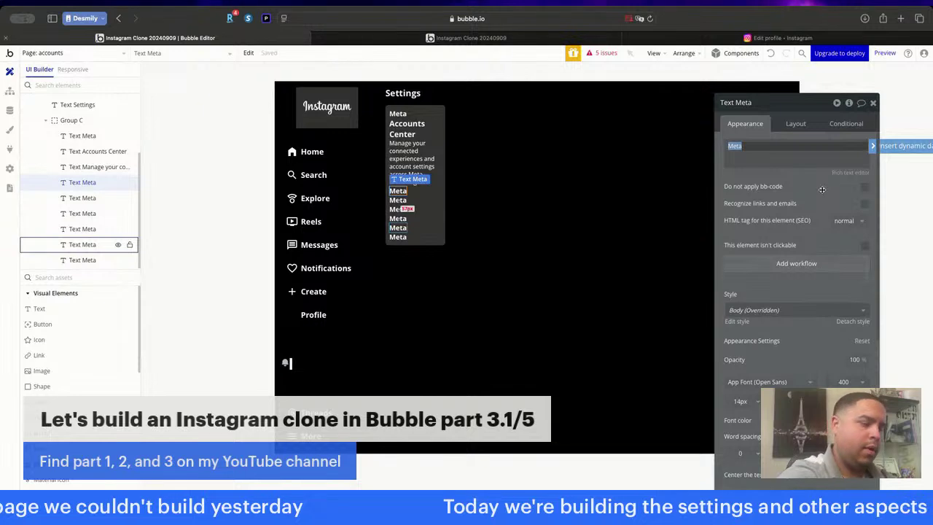
pyautogui.press('super+v')
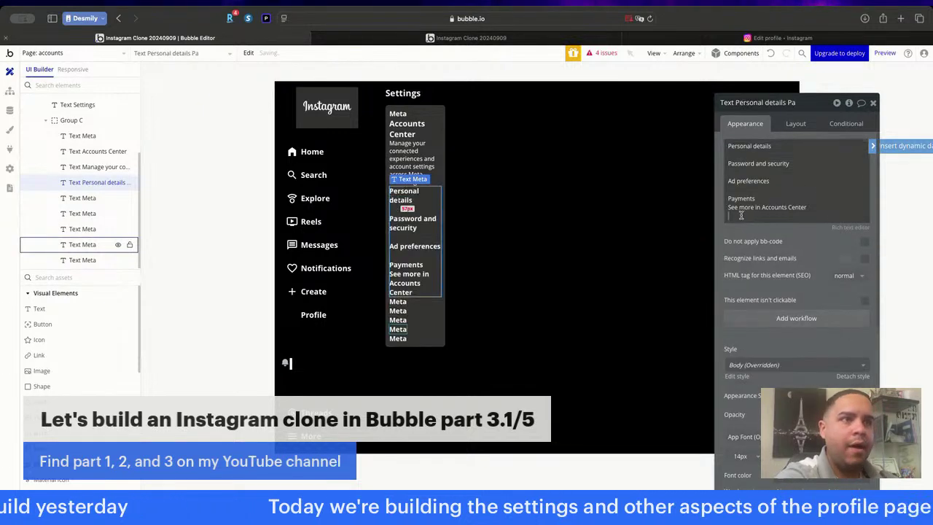
pyautogui.moveTo(740, 216); pyautogui.dragTo(721, 153)
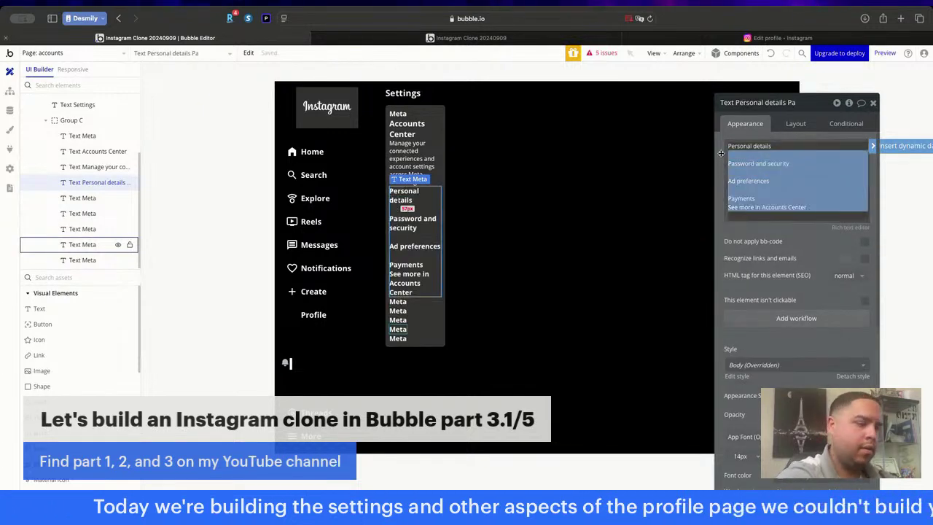
pyautogui.press('BackSpace')
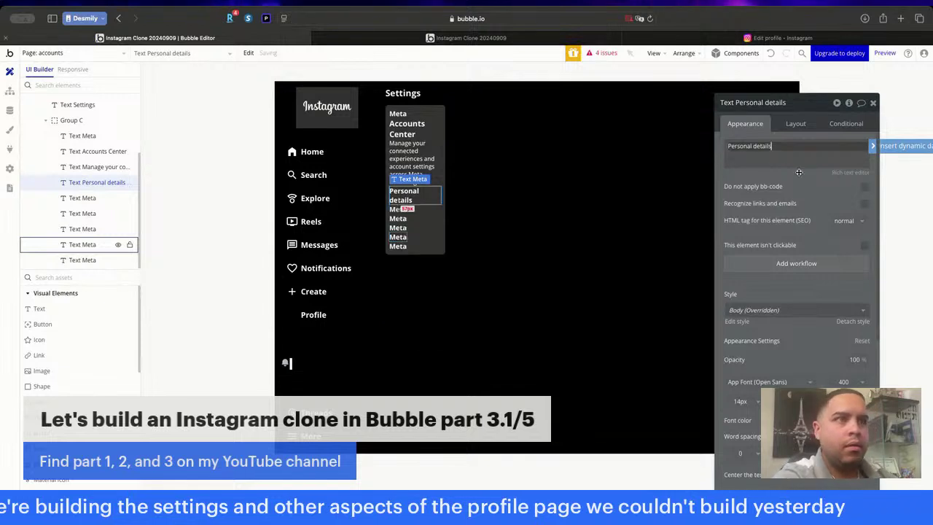
pyautogui.click(799, 172)
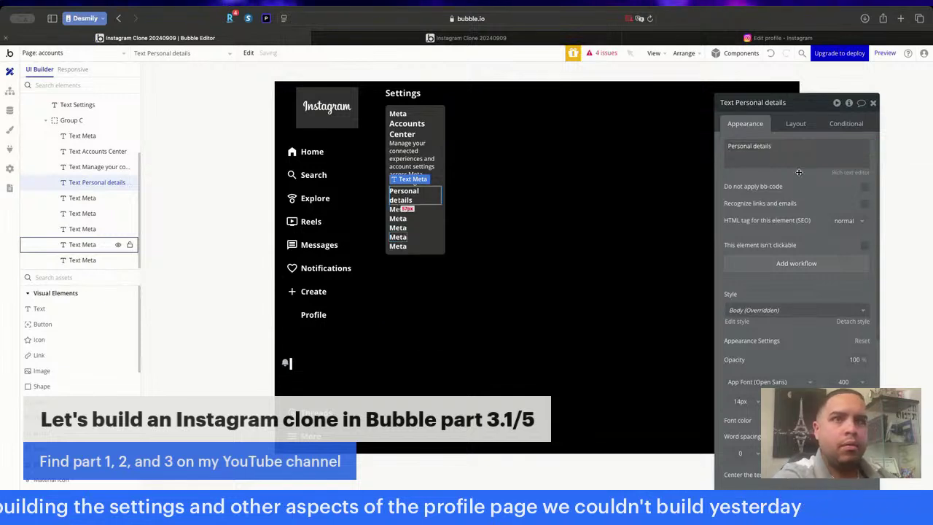
pyautogui.click(740, 400)
pyautogui.write('12')
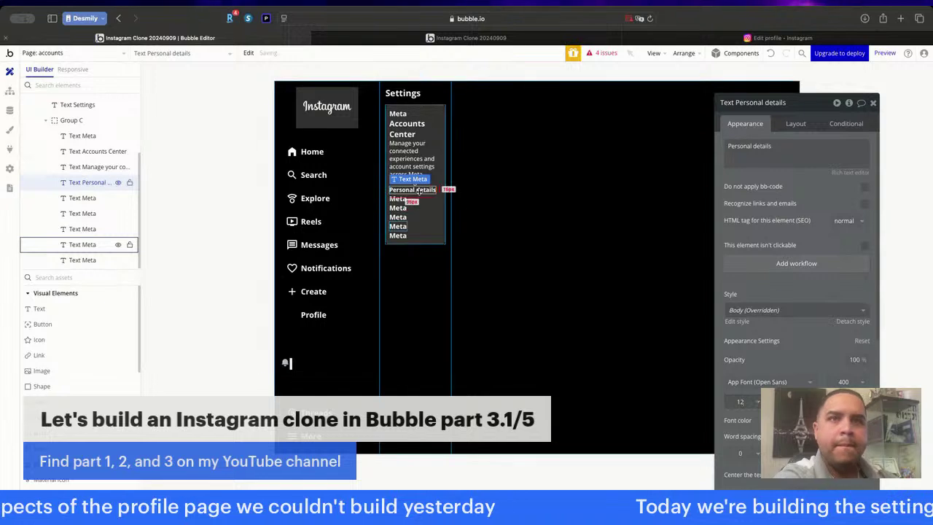
# Change the text below "Personal details" to "Password and security" with font size 12, copying the remaining menu lines before removing them.
pyautogui.click(398, 198)
pyautogui.click(788, 157)
pyautogui.press('super+a')
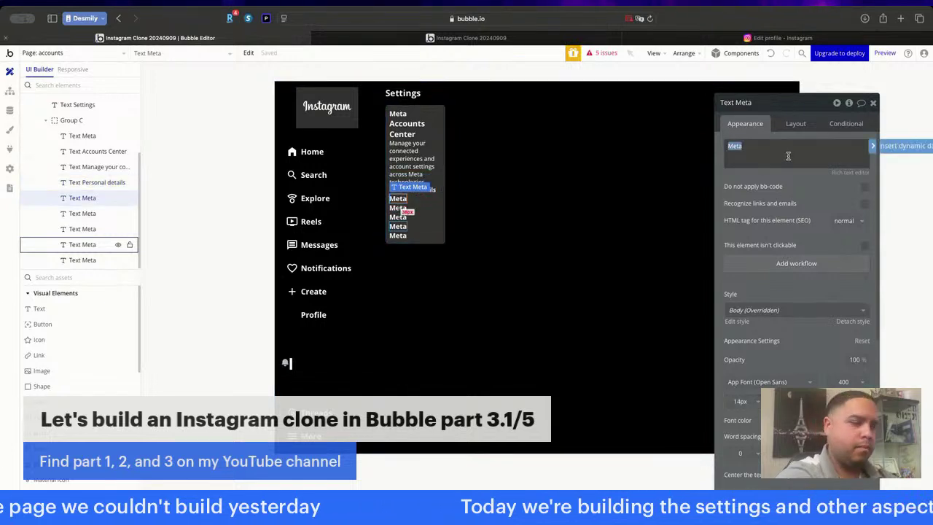
pyautogui.press('super+v')
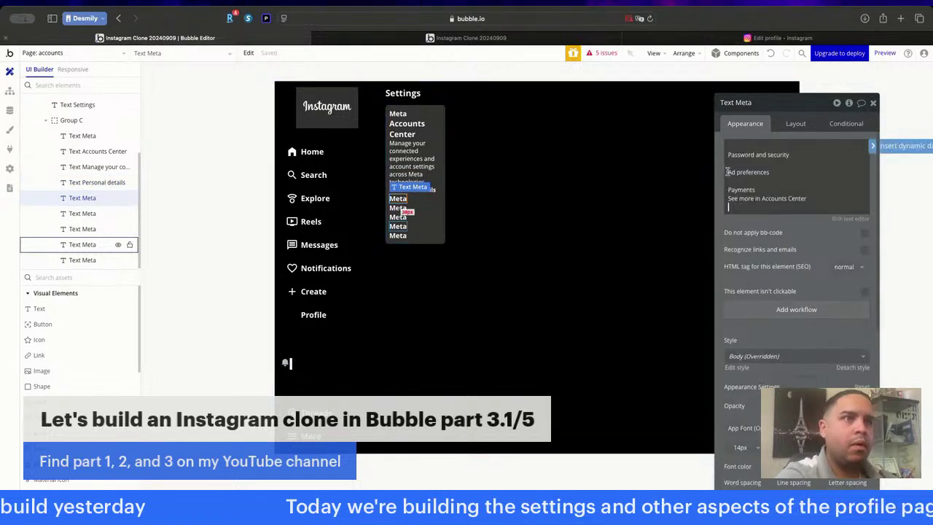
pyautogui.moveTo(727, 172); pyautogui.dragTo(734, 187)
pyautogui.press('super+c')
pyautogui.press('BackSpace')
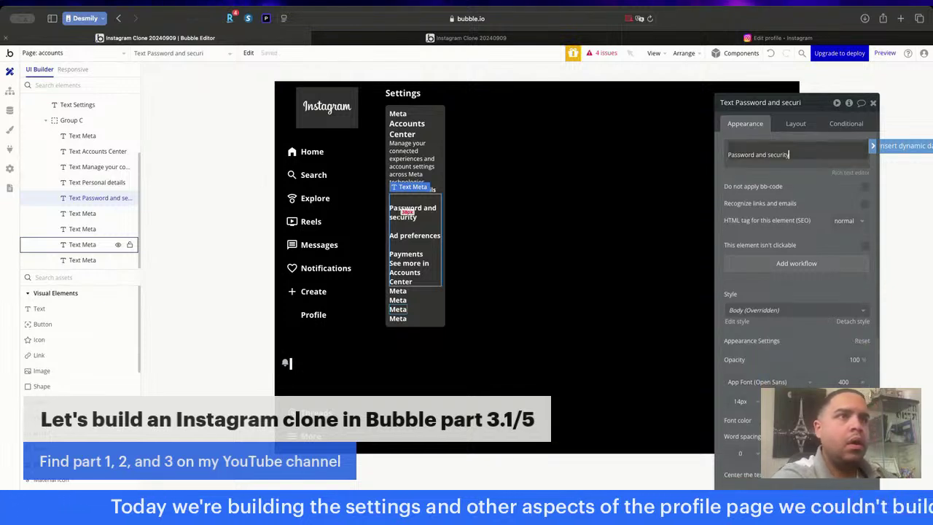
pyautogui.press('Delete')
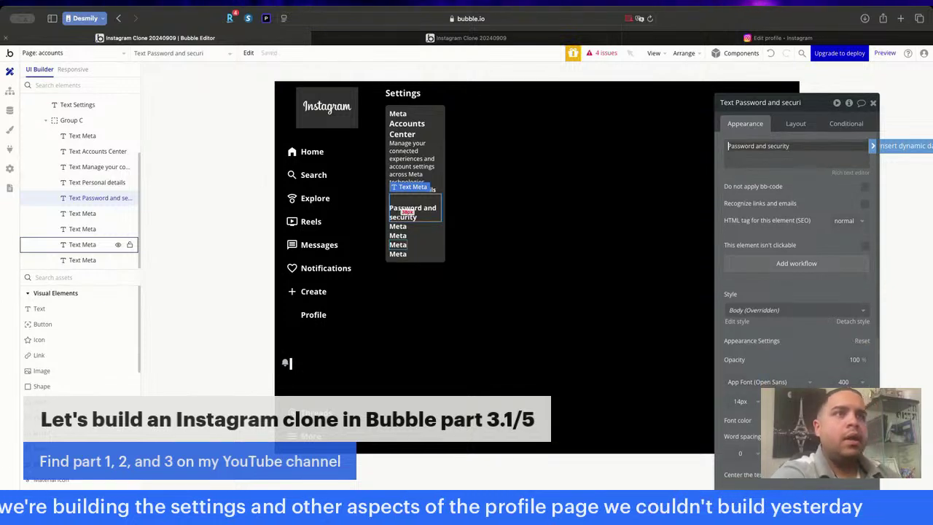
pyautogui.click(816, 189)
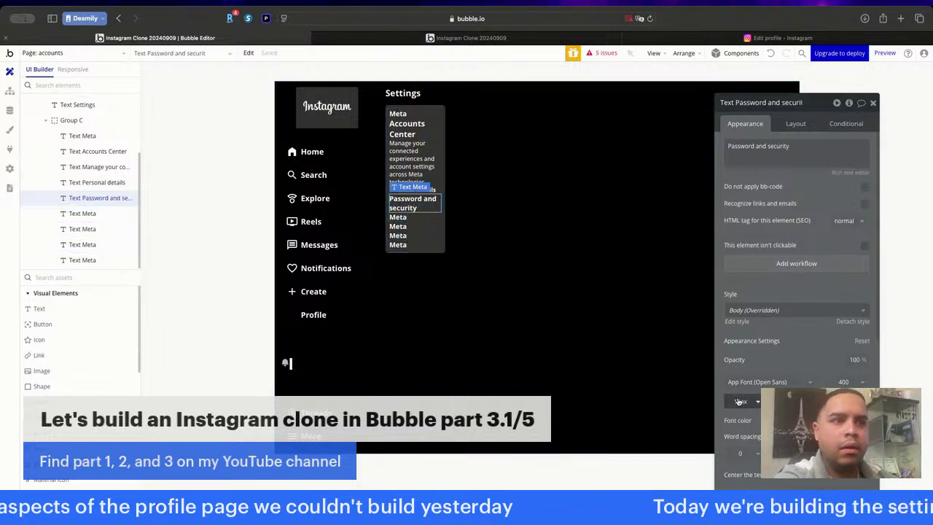
pyautogui.write('12')
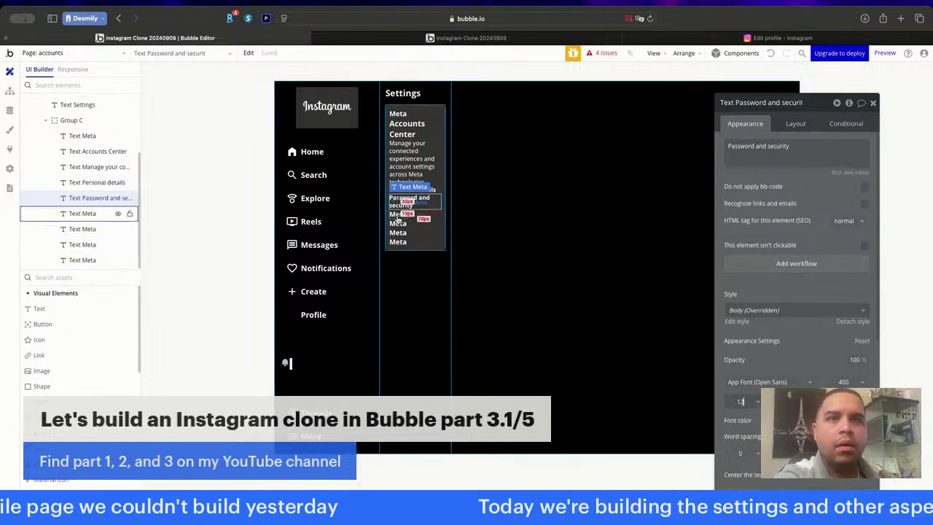
# Change the text below "Password and security" to "Ad preferences", copying the "Payments" and "See more in Accounts Center" lines before removing them.
pyautogui.click(399, 219)
pyautogui.doubleClick(811, 158)
pyautogui.press('super+v')
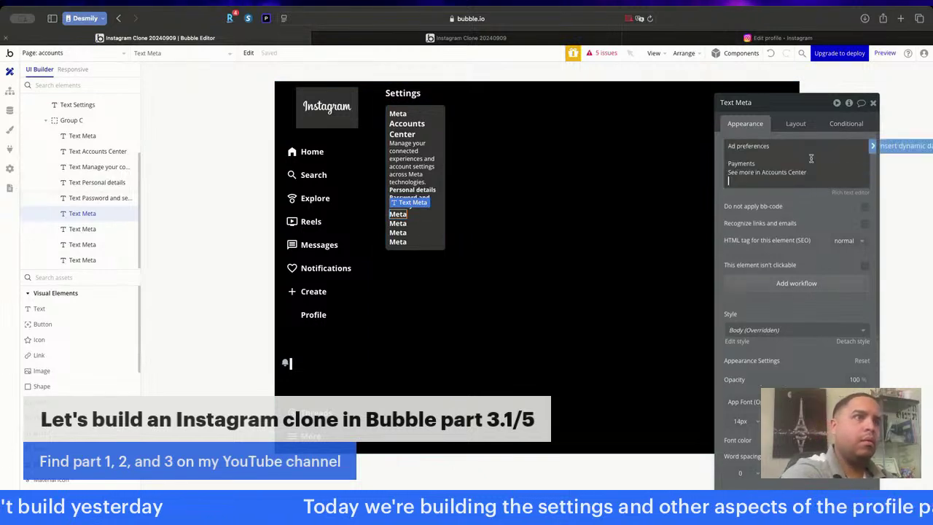
pyautogui.moveTo(807, 182); pyautogui.dragTo(726, 165)
pyautogui.hotkey('ctrl', 'c')
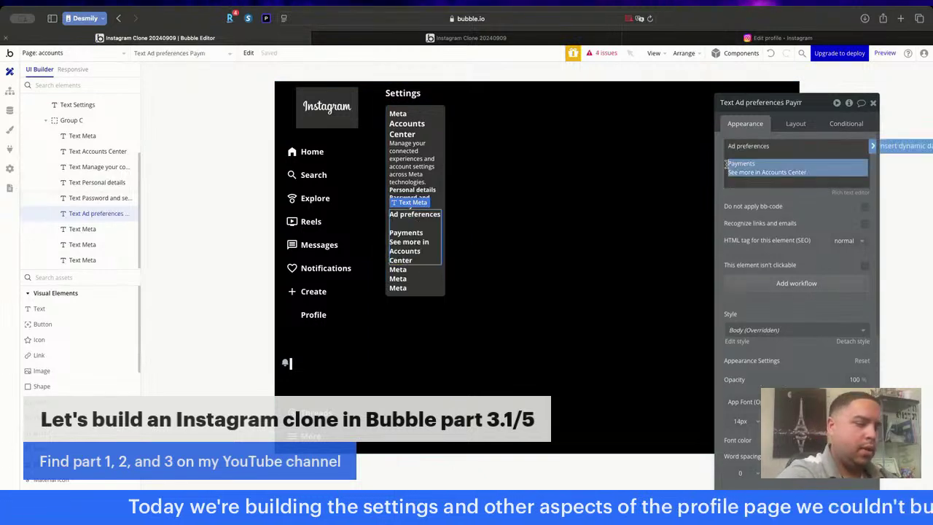
pyautogui.press('BackSpace')
pyautogui.press('BackSpace')
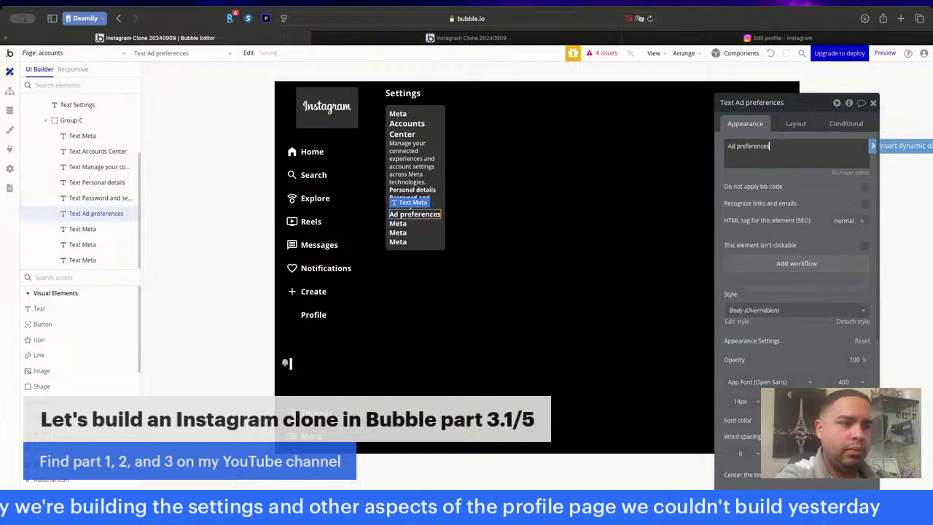
# Set the font size of the "Ad preferences" text to 12.
pyautogui.click(740, 402)
pyautogui.write('12')
pyautogui.press('Return')
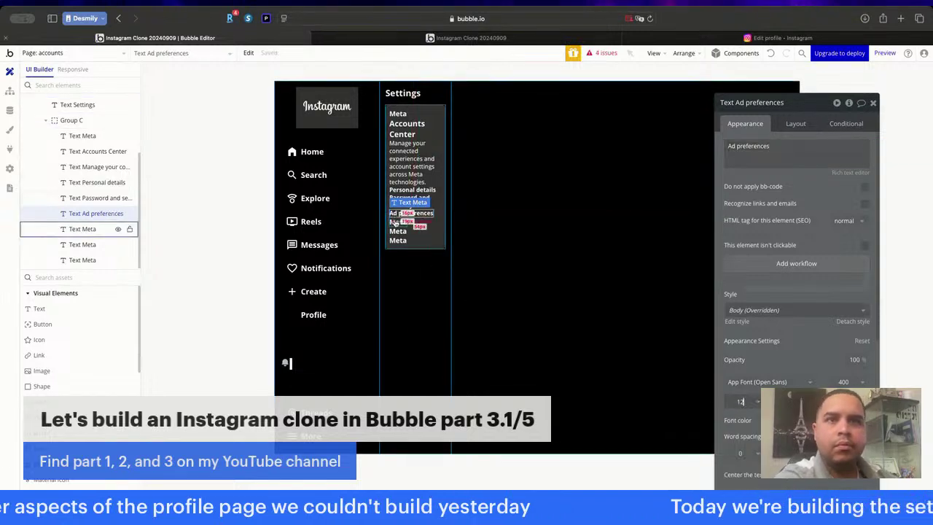
# Change the text below "Ad preferences" to "Payments", copying the "See more in Accounts Center" line before removing it.
pyautogui.click(395, 222)
pyautogui.click(757, 167)
pyautogui.hotkey('ctrl', 'a')
pyautogui.hotkey('ctrl', 'v')
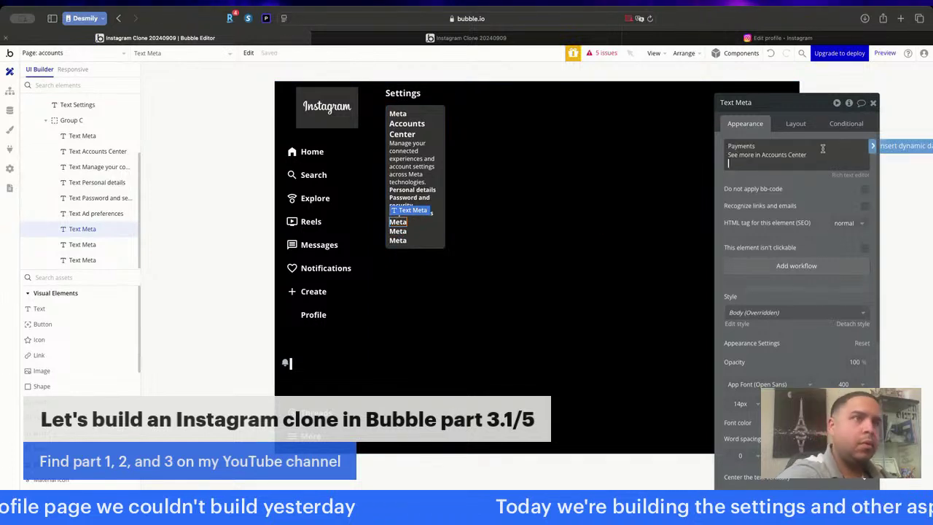
pyautogui.moveTo(757, 167); pyautogui.dragTo(721, 149)
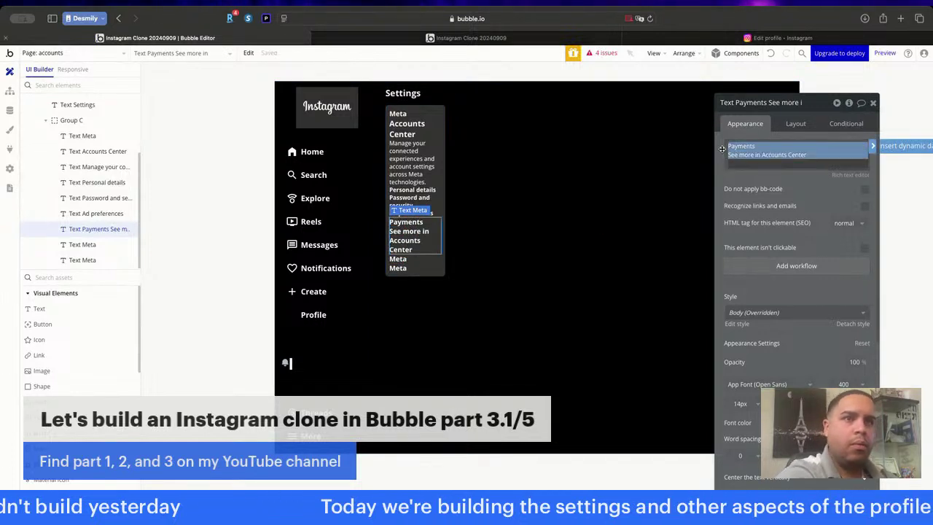
pyautogui.press('BackSpace')
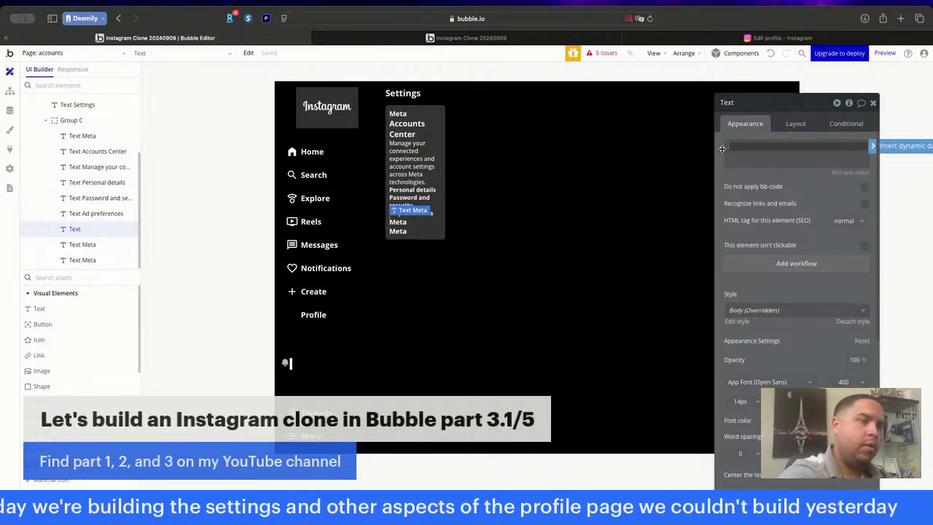
pyautogui.press('super+z')
pyautogui.click(741, 166)
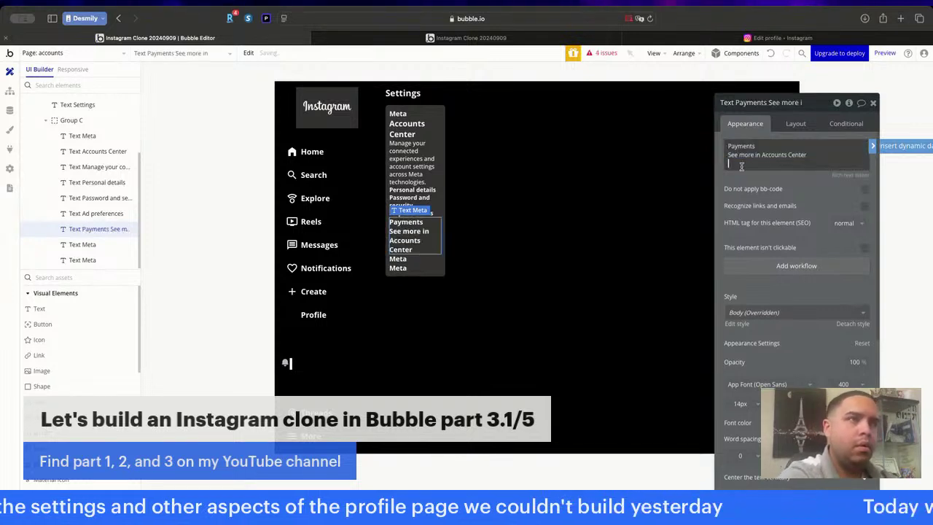
pyautogui.moveTo(729, 162); pyautogui.dragTo(726, 156)
pyautogui.press('super+c')
pyautogui.press('BackSpace')
pyautogui.press('BackSpace')
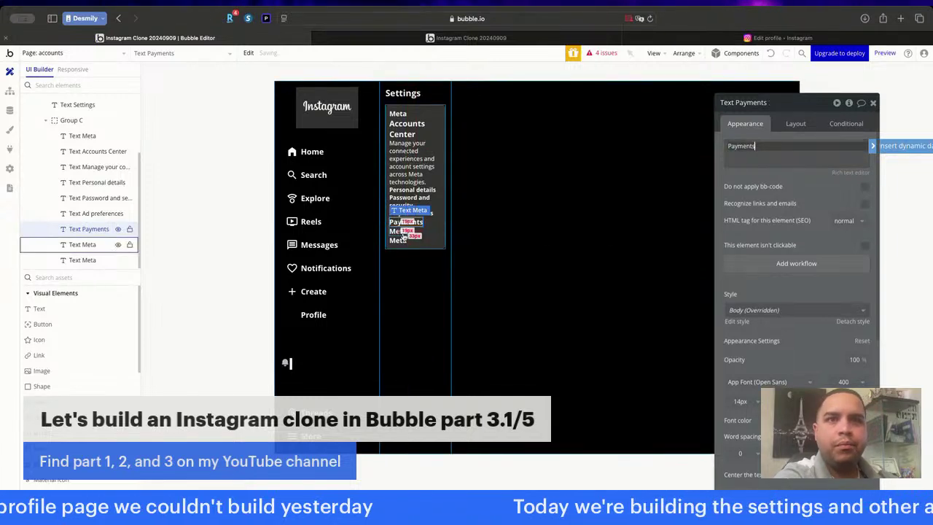
# Change the text below "Payments" to "See more in Accounts Center" with font size 12.
pyautogui.click(398, 232)
pyautogui.tripleClick(771, 153)
pyautogui.press('super+v')
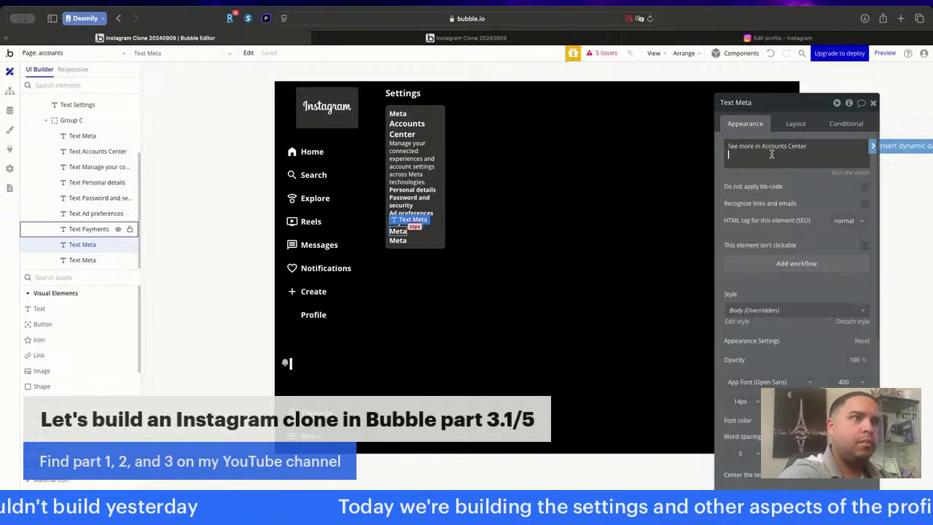
pyautogui.press('BackSpace')
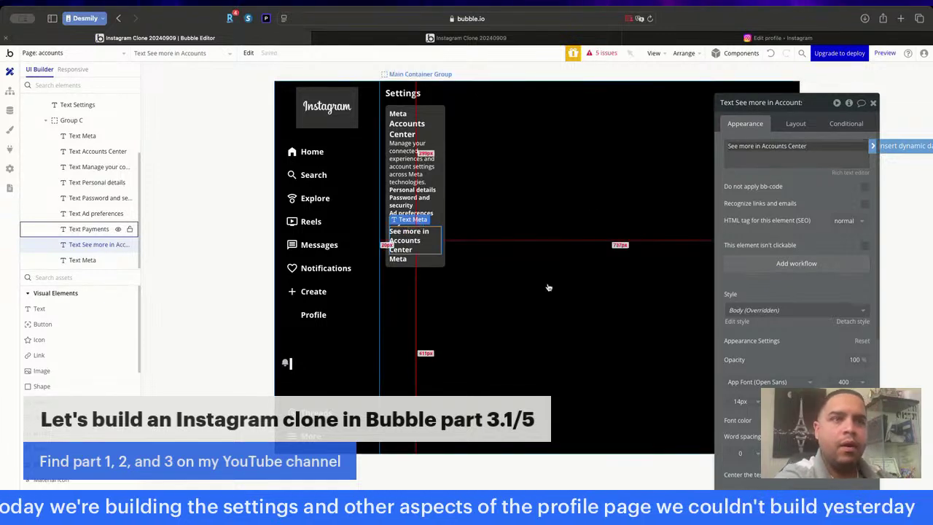
pyautogui.click(740, 401)
pyautogui.write('12')
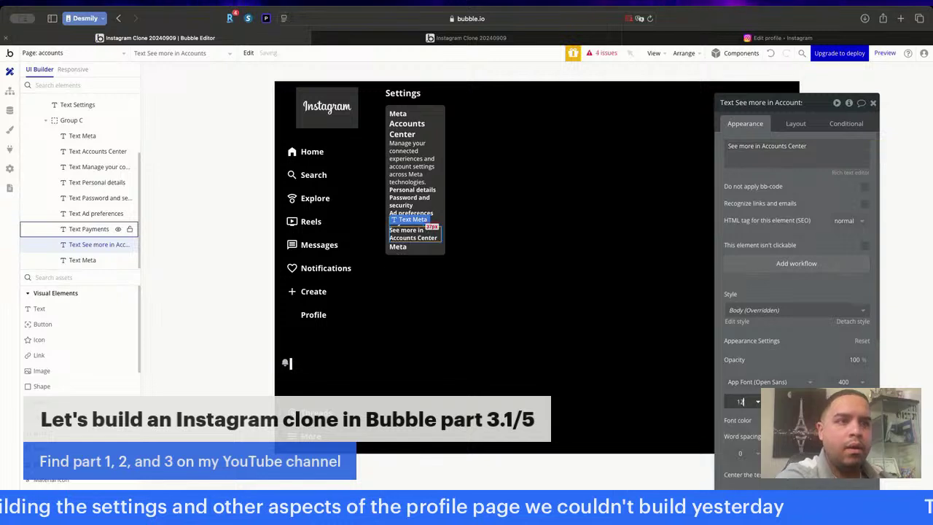
pyautogui.click(524, 324)
# Set the font size of the "Payments" text to 12.
pyautogui.click(406, 222)
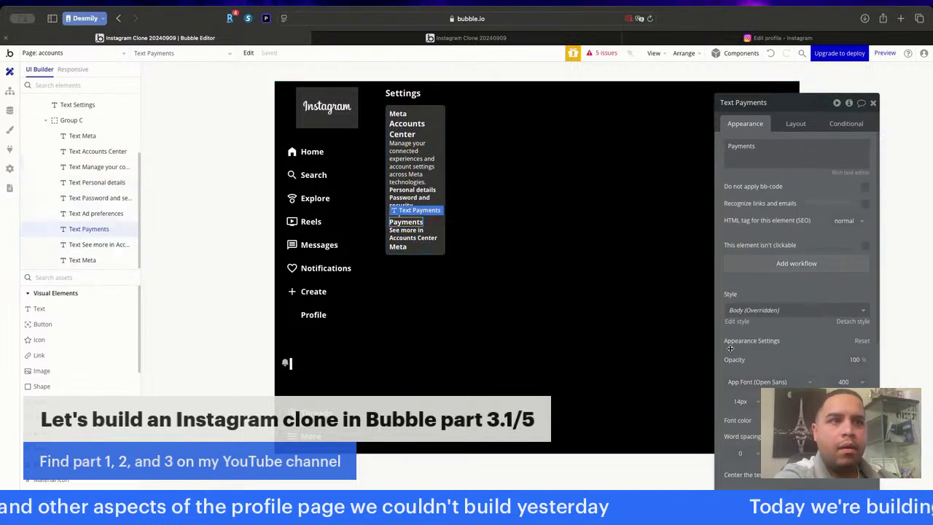
pyautogui.click(739, 402)
pyautogui.write('12')
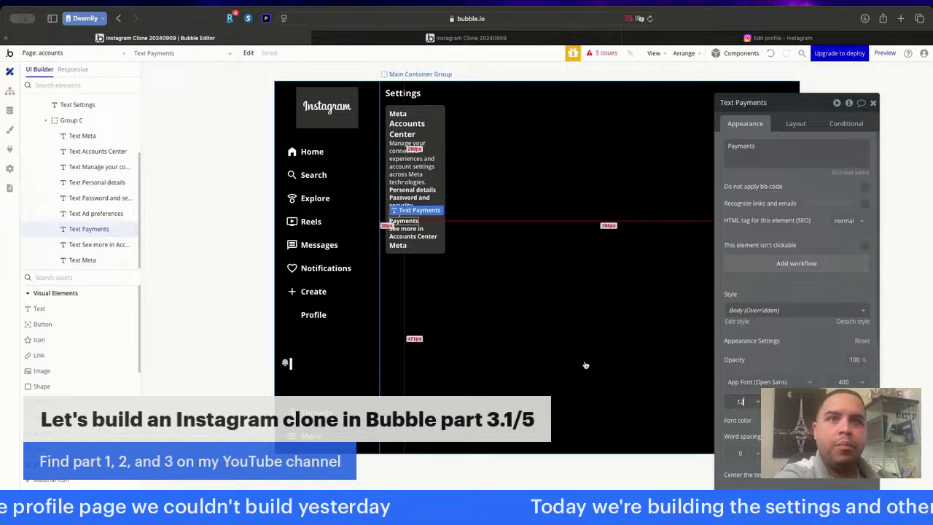
pyautogui.click(498, 259)
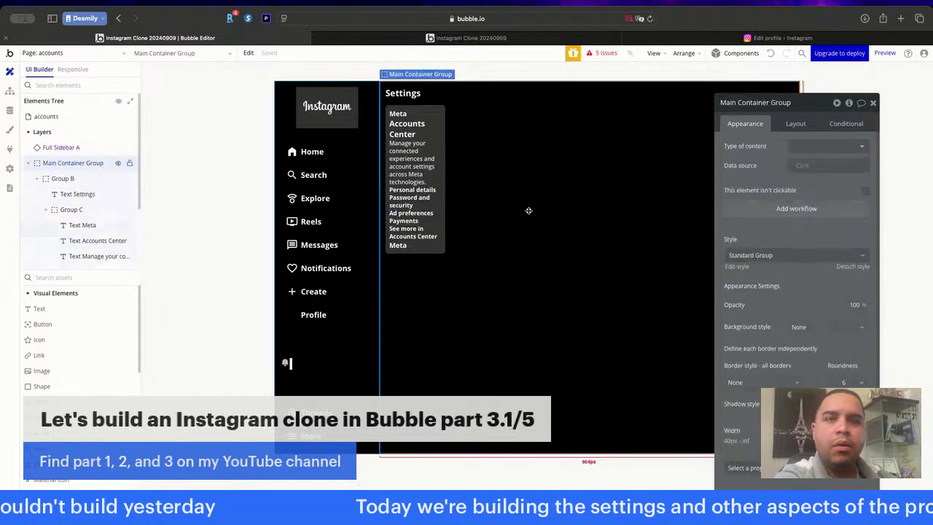
# Add a Material icon above "Personal details" in the card, using the supervised user circle symbol in the white Primary contrast color.
pyautogui.click(438, 224)
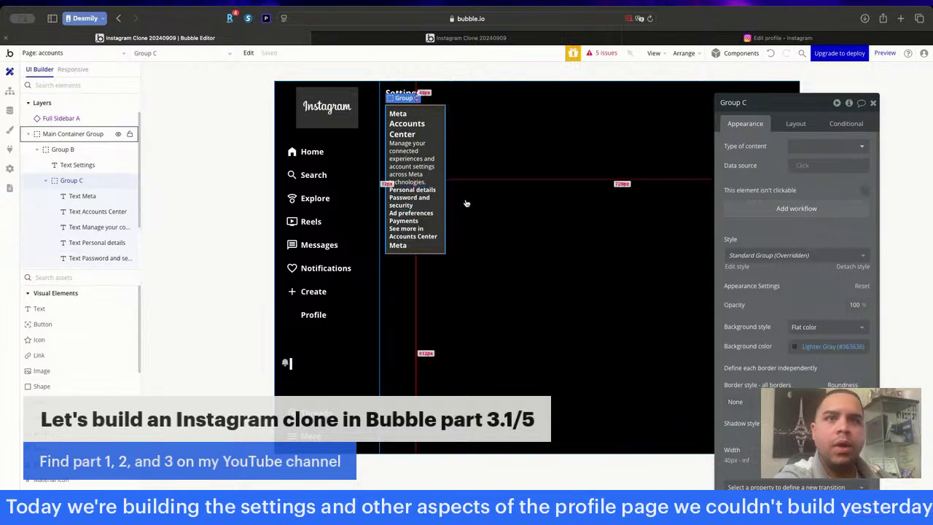
pyautogui.scroll(-2, 81, 342)
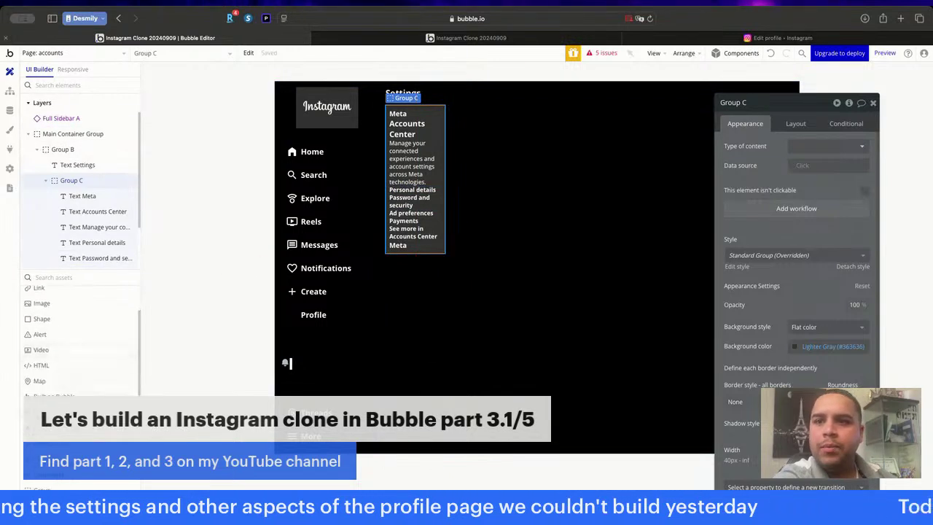
pyautogui.press('Escape')
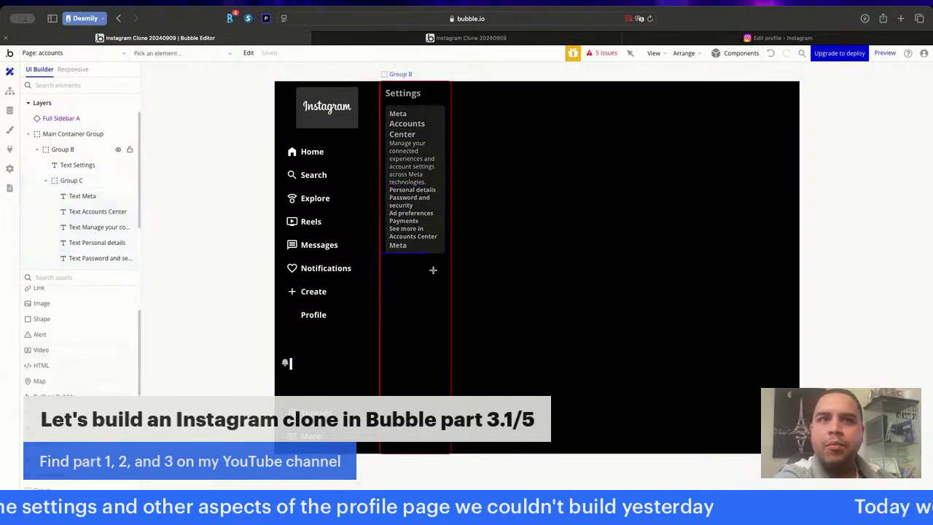
pyautogui.click(402, 187)
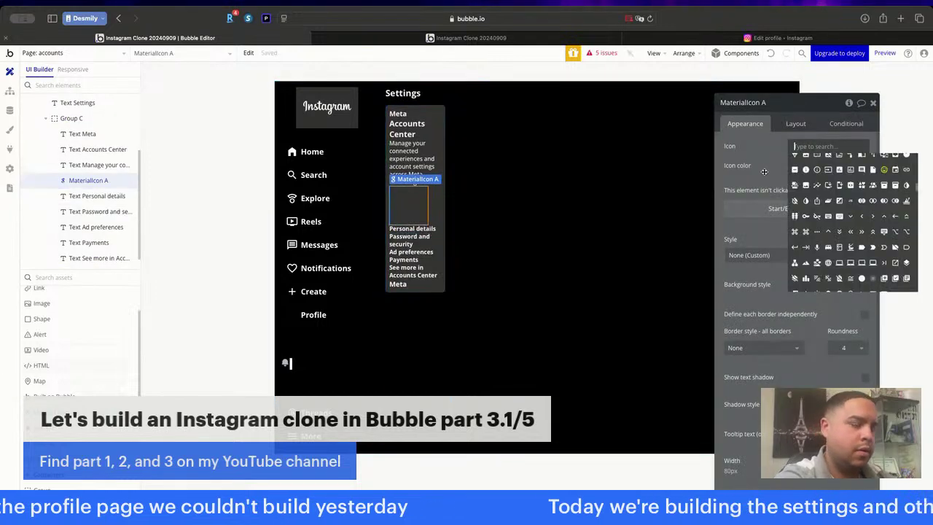
pyautogui.write('user')
pyautogui.click(795, 156)
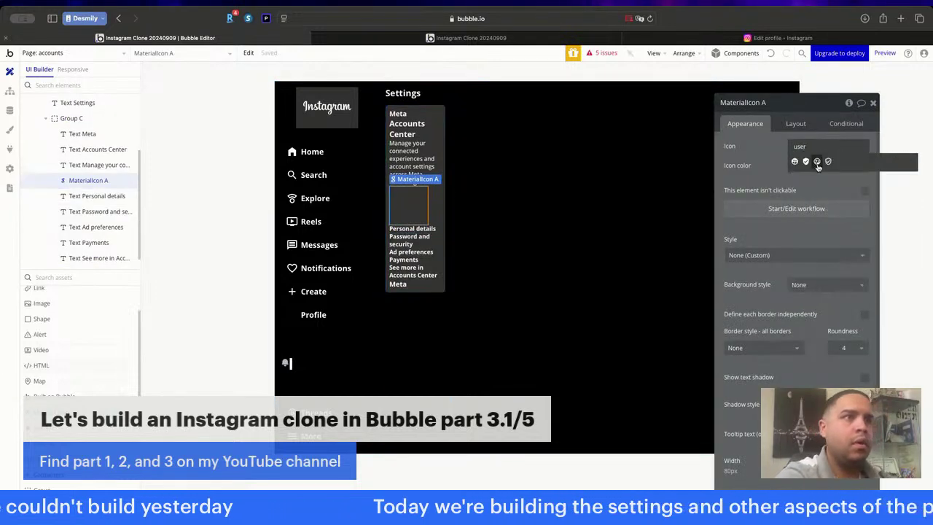
pyautogui.click(812, 166)
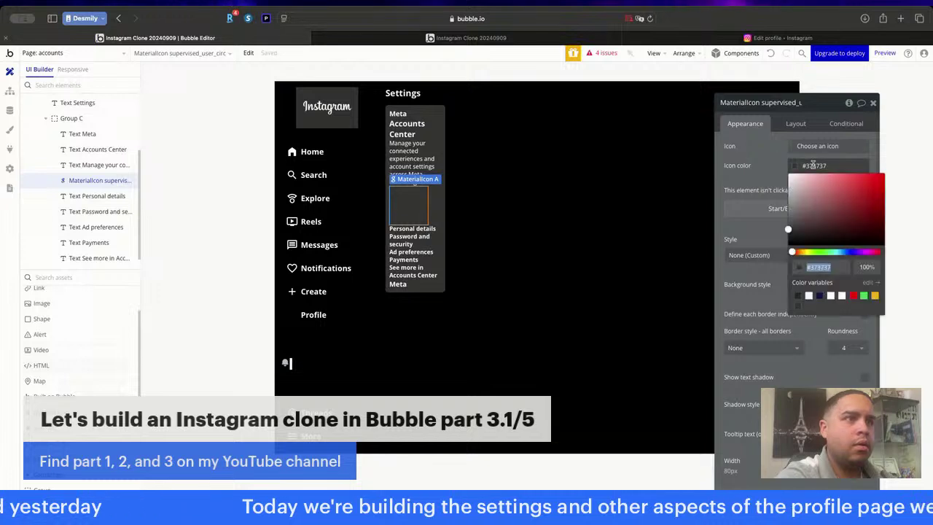
pyautogui.click(807, 296)
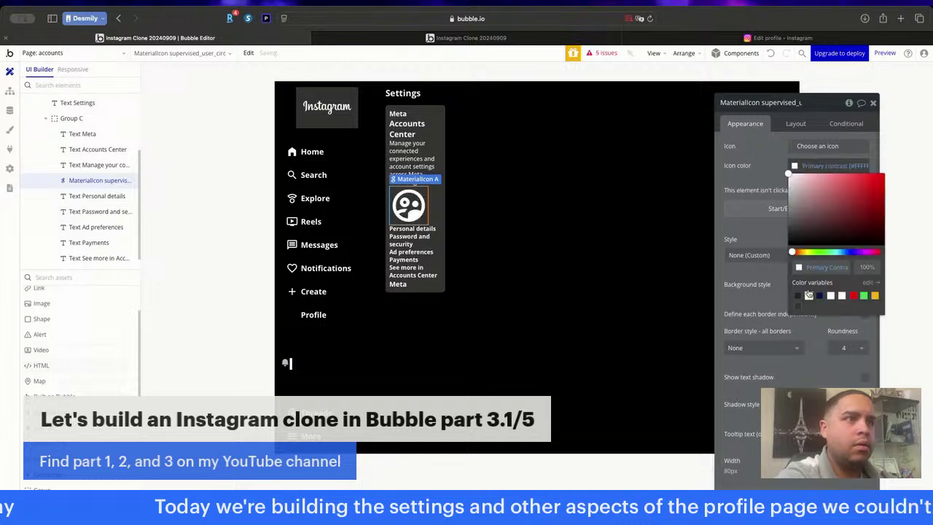
# Resize the user icon to 16 px wide and 16 px high.
pyautogui.click(796, 124)
pyautogui.doubleClick(766, 256)
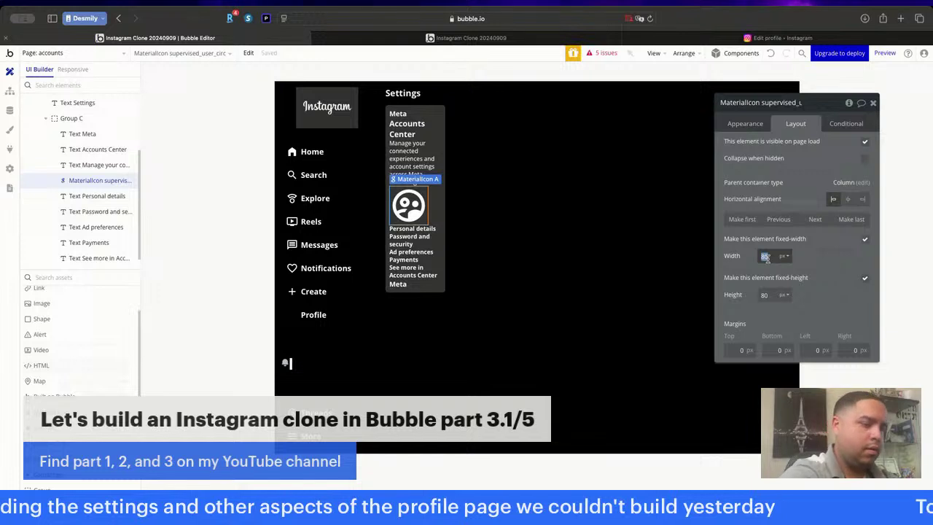
pyautogui.write('16')
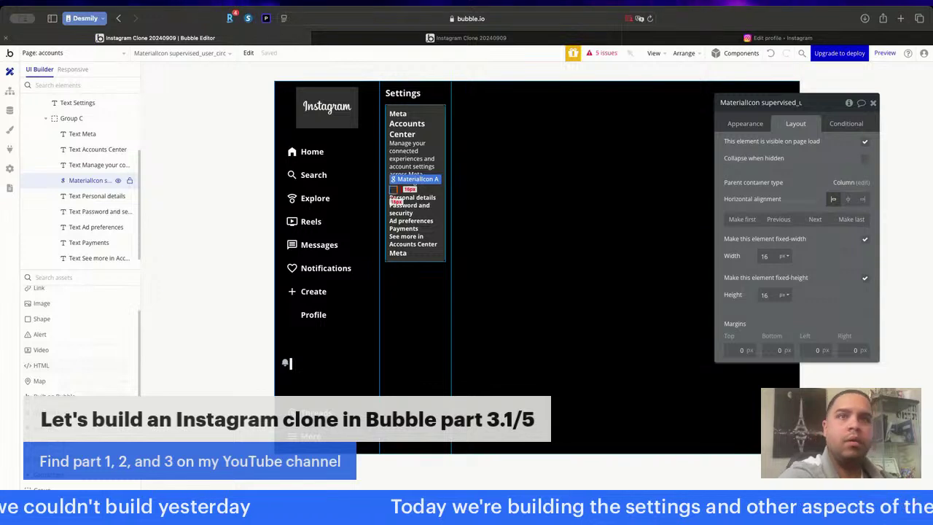
# Paste three copies of the user icon at the end of the Accounts Center card.
pyautogui.click(442, 192)
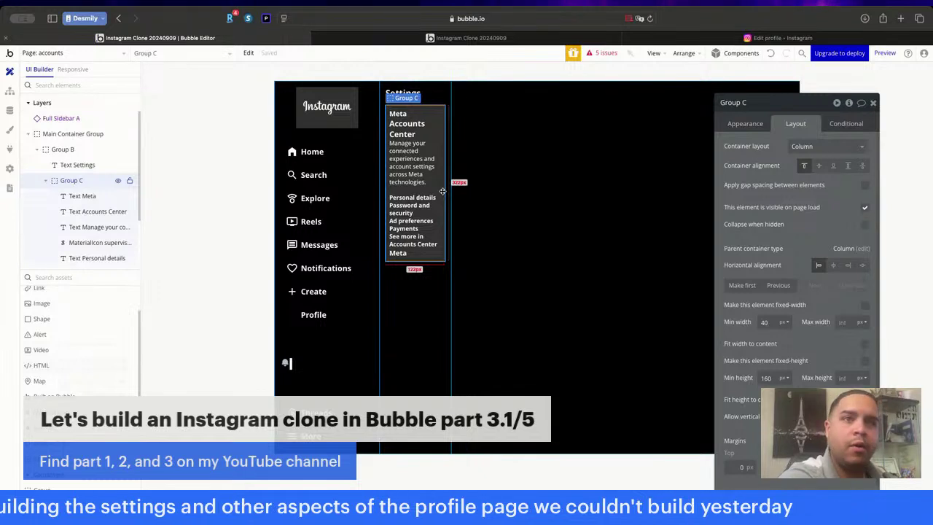
pyautogui.press('super+v')
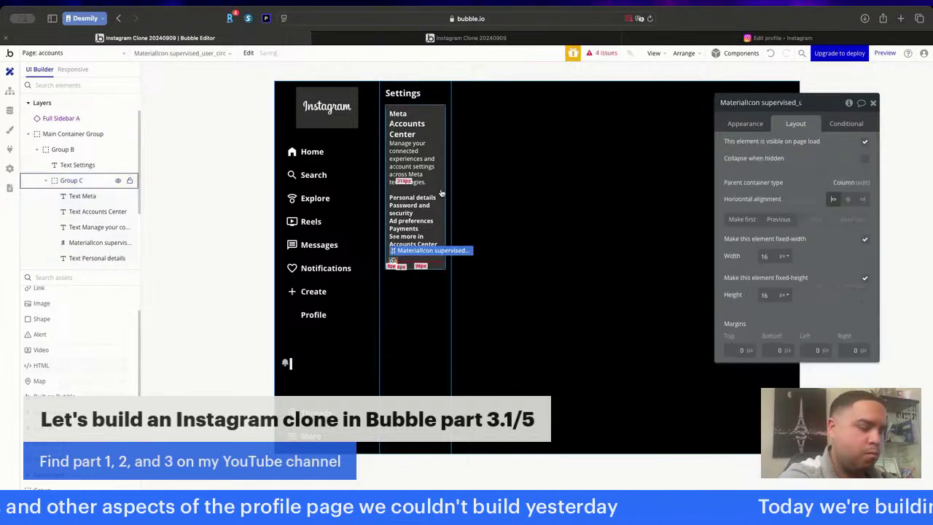
pyautogui.press('super+v')
pyautogui.press('super+v')
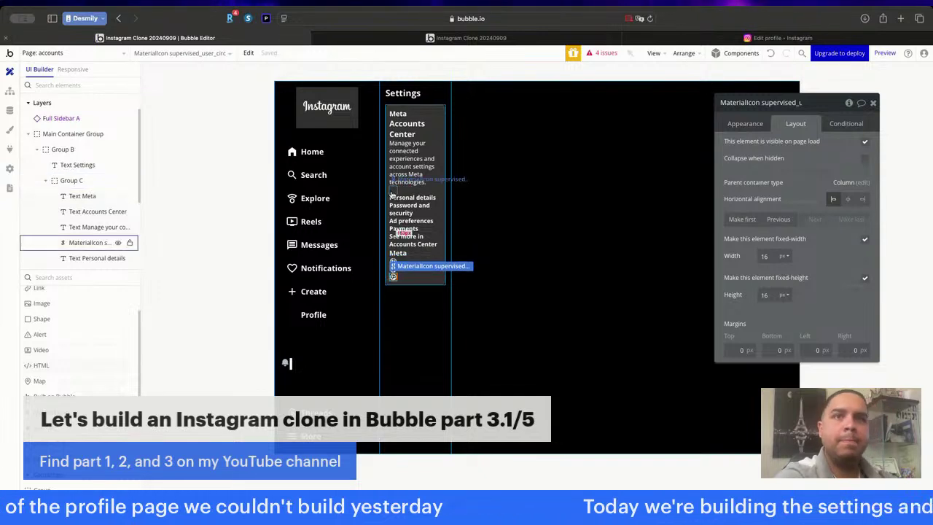
# Group the original icon and "Personal details" in a row container with gap spacing and a column gap of 4 px.
pyautogui.moveTo(392, 193); pyautogui.dragTo(406, 198)
pyautogui.keyDown('shift'); pyautogui.click(405, 199); pyautogui.keyUp('shift')
pyautogui.rightClick(405, 198)
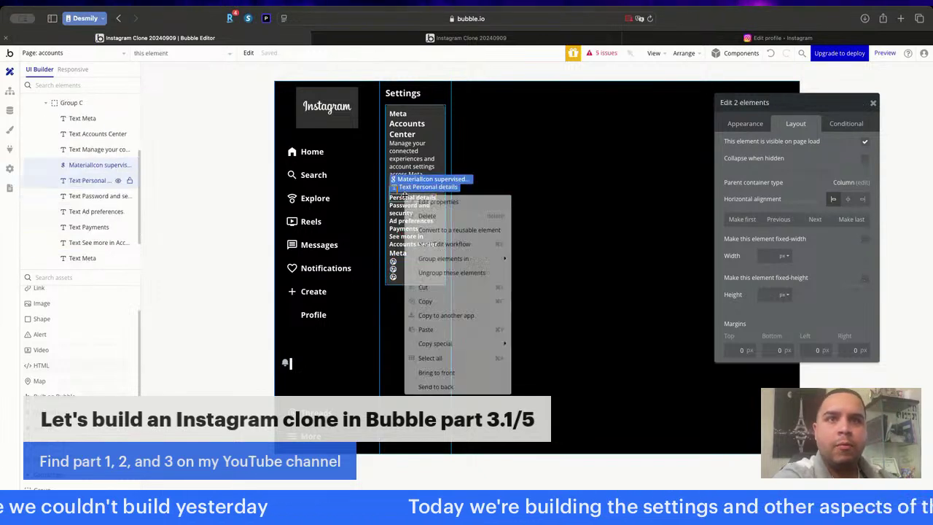
pyautogui.moveTo(467, 258)
pyautogui.click(546, 272)
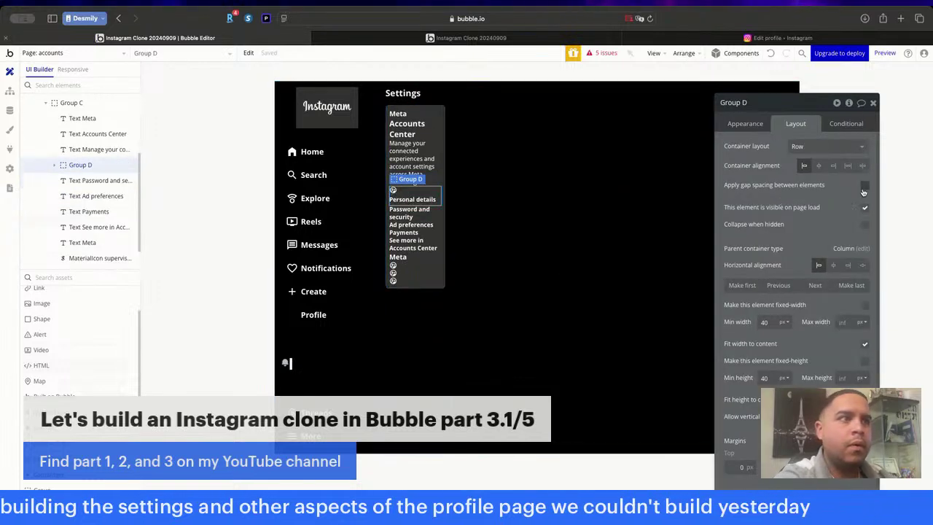
pyautogui.click(864, 187)
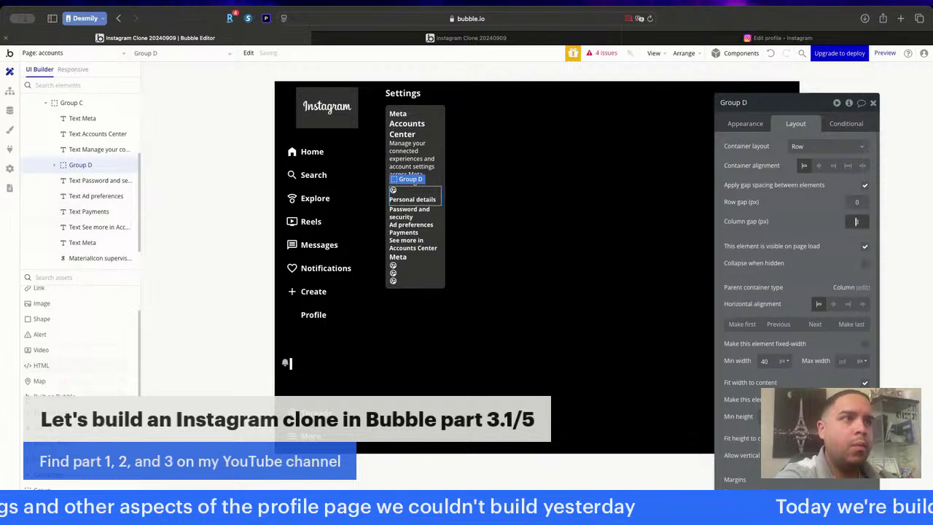
pyautogui.write('4')
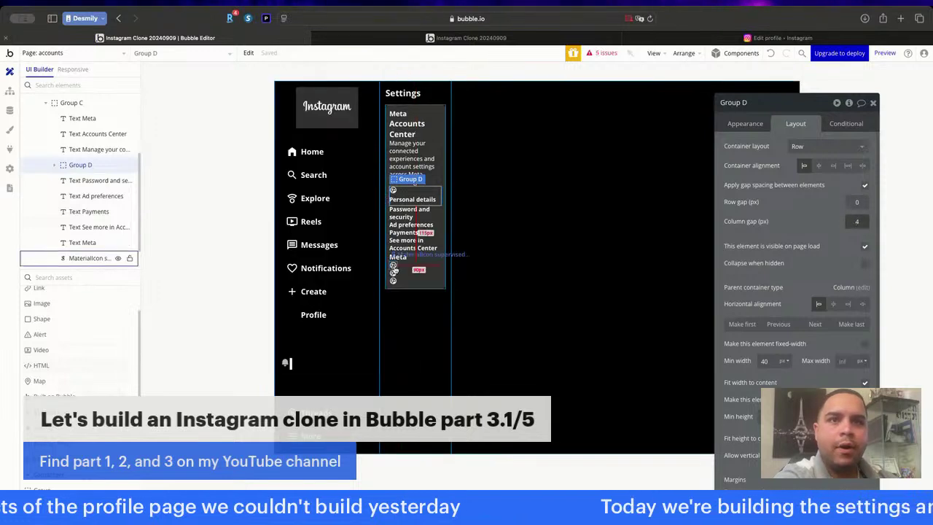
# Move the first pasted icon up the card's order to sit directly above "Password and security".
pyautogui.click(395, 269)
pyautogui.click(771, 220)
pyautogui.click(771, 220)
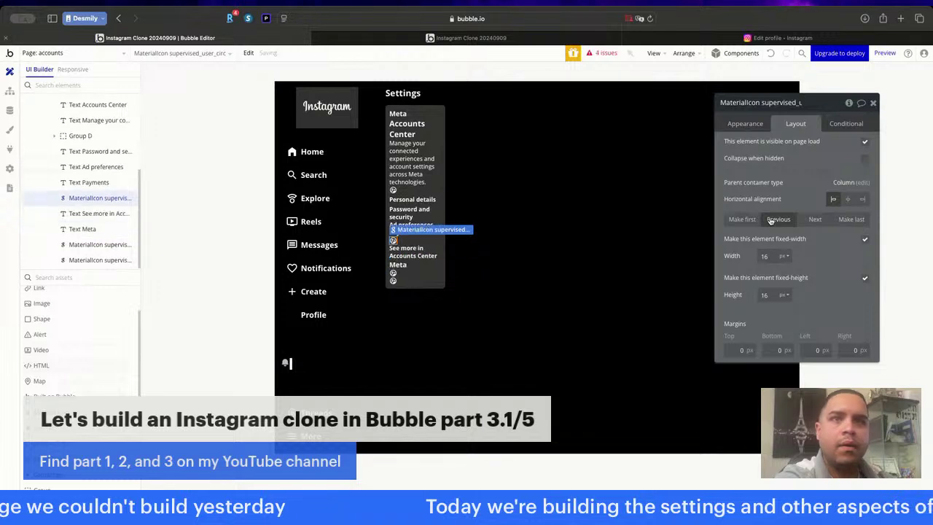
pyautogui.click(770, 220)
pyautogui.click(771, 220)
pyautogui.click(771, 220)
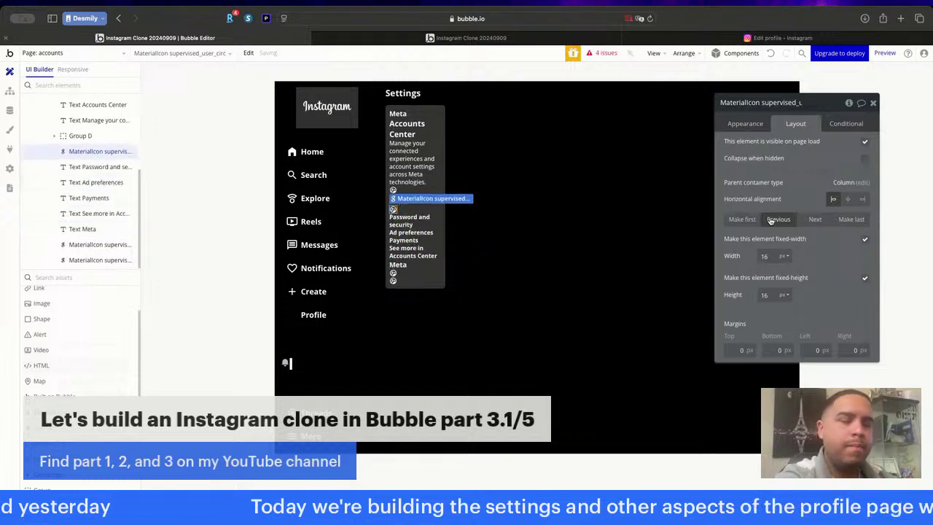
# Group the moved icon and "Password and security" in a row container with gap spacing and a column gap of 4 px.
pyautogui.keyDown('shift'); pyautogui.click(397, 224); pyautogui.keyUp('shift')
pyautogui.rightClick(398, 221)
pyautogui.moveTo(458, 284)
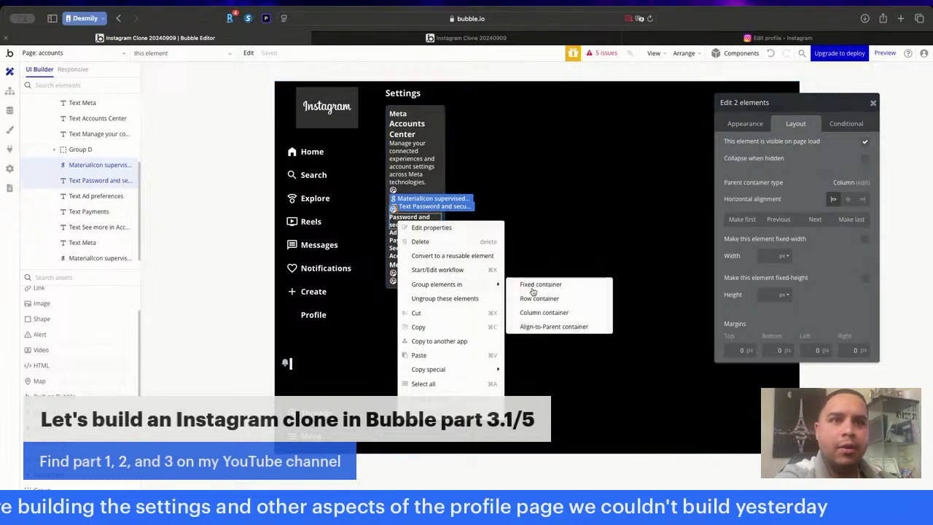
pyautogui.click(535, 298)
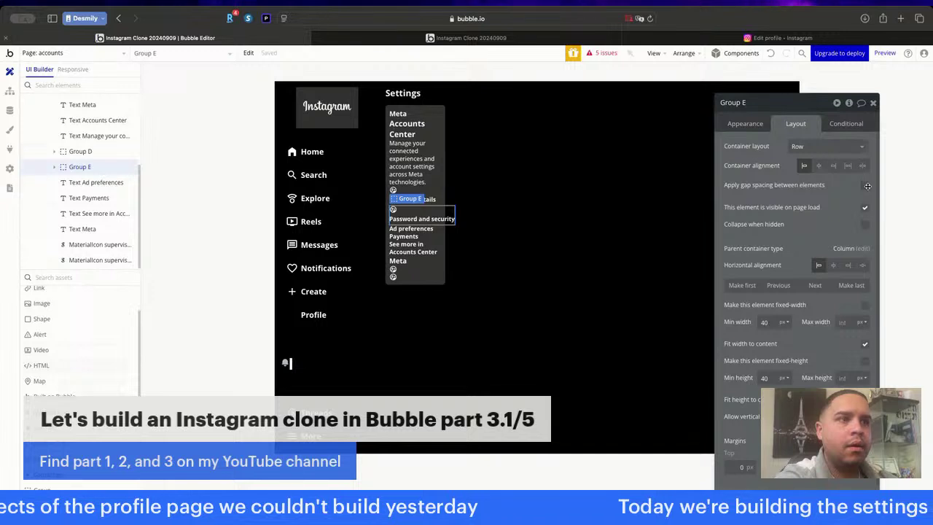
pyautogui.click(864, 185)
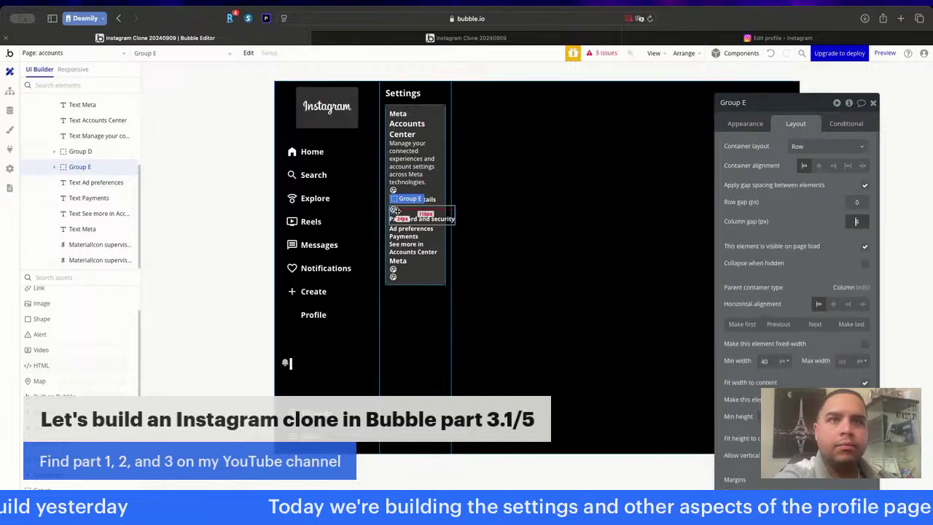
# Change the icon above "Password and security" to the outlined shield, searching the icon list for "shiel".
pyautogui.click(400, 219)
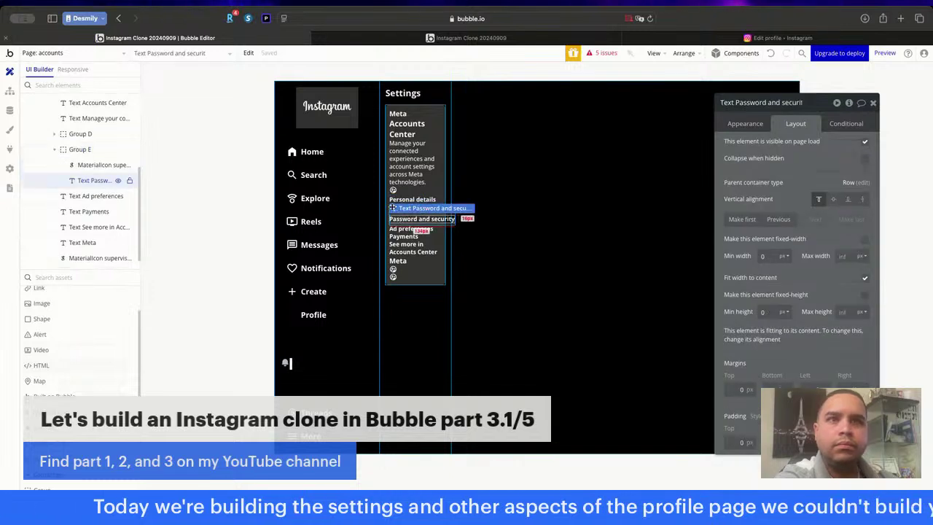
pyautogui.click(393, 209)
pyautogui.click(394, 210)
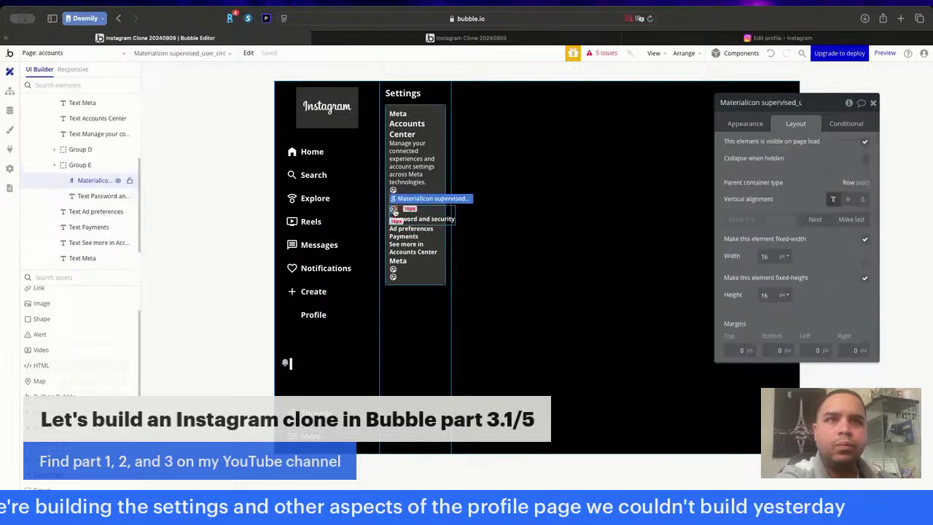
pyautogui.click(755, 123)
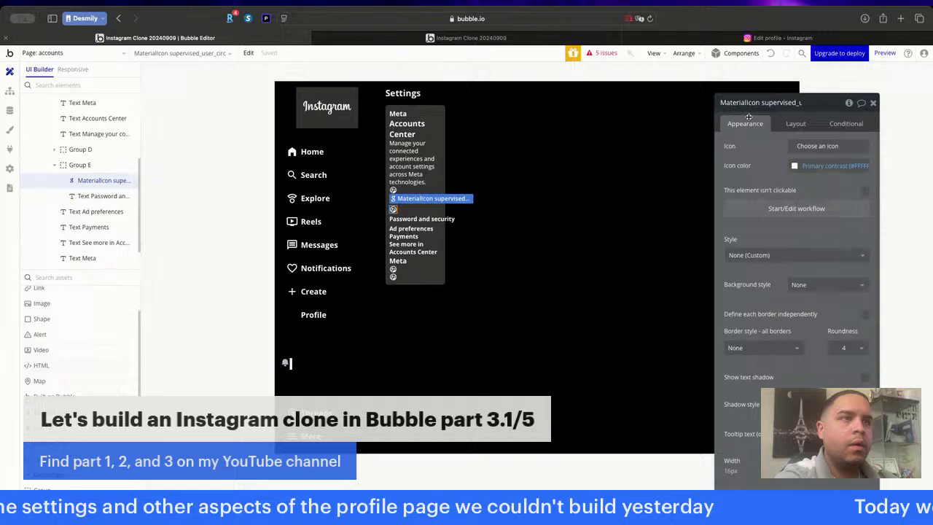
pyautogui.click(815, 145)
pyautogui.write('shie')
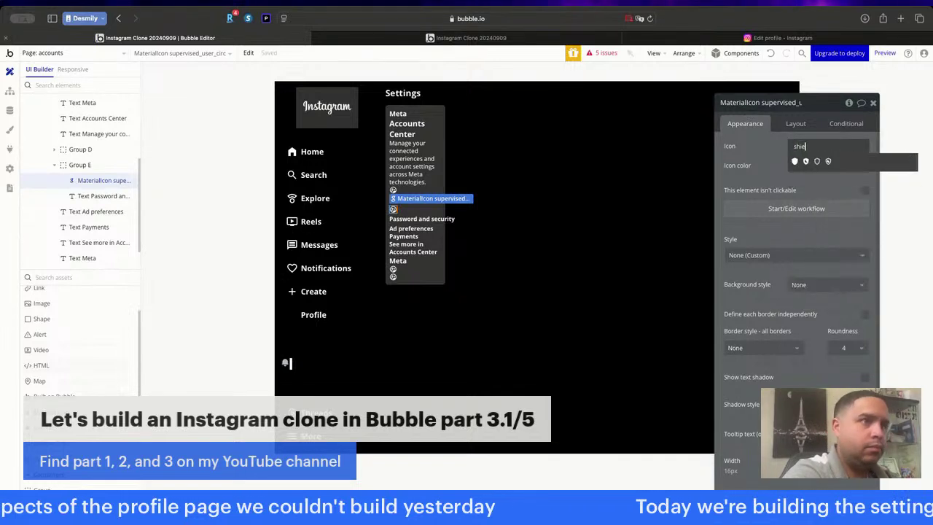
pyautogui.write('l')
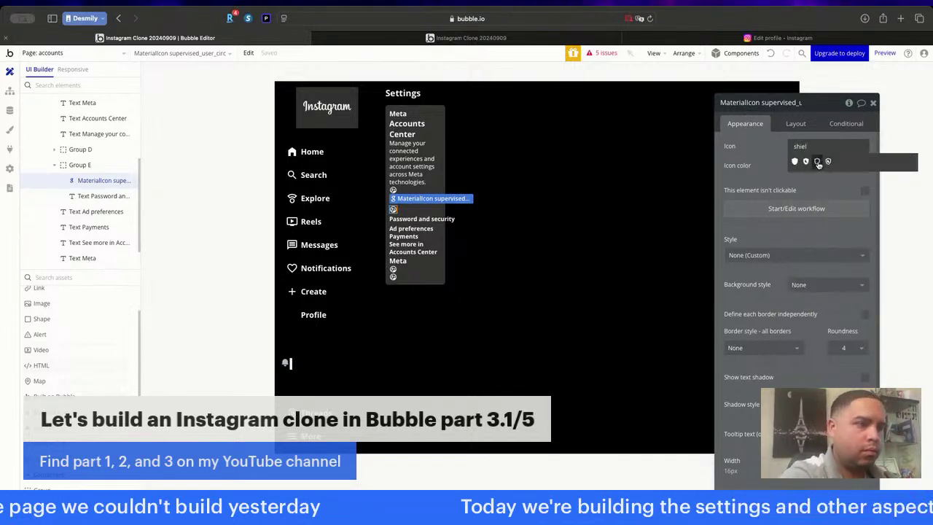
pyautogui.click(817, 162)
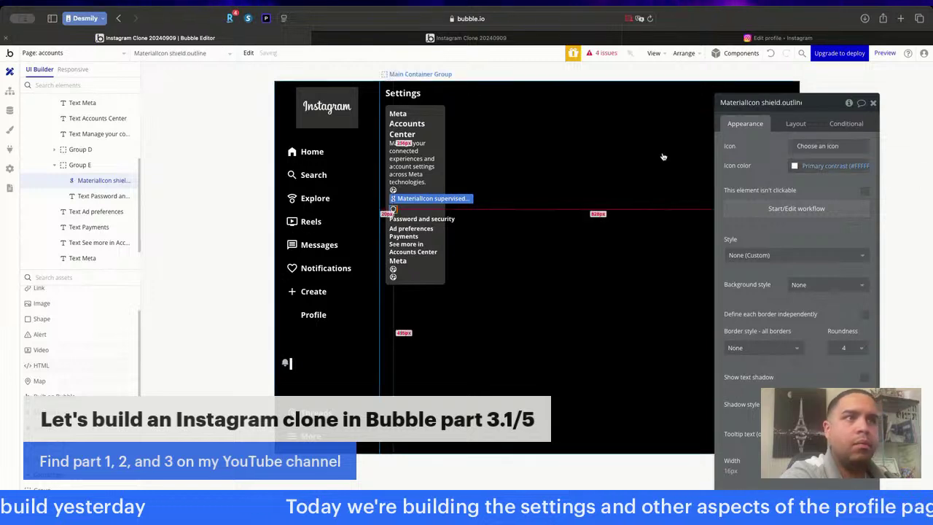
# Move the first of the two remaining pasted user icons up the card's order to sit directly above "Payments".
pyautogui.click(393, 272)
pyautogui.click(796, 123)
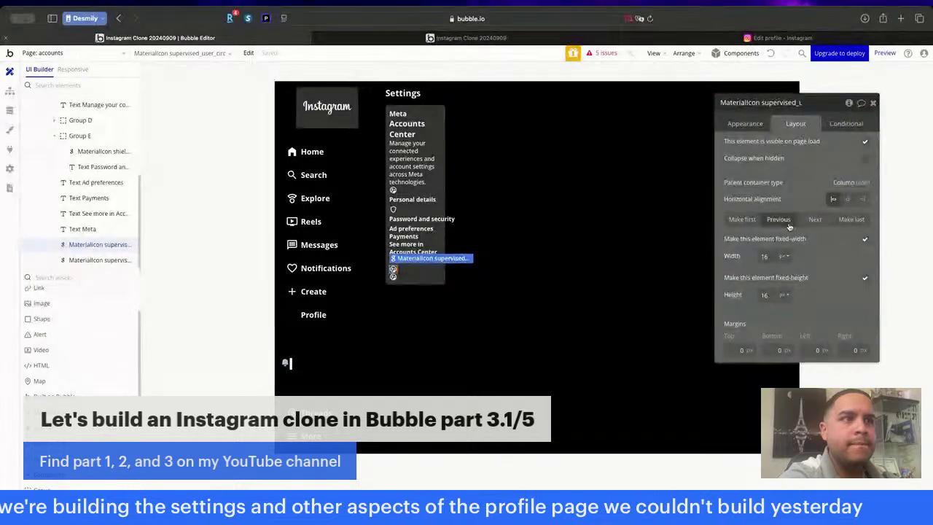
pyautogui.click(787, 220)
pyautogui.click(787, 219)
pyautogui.click(787, 219)
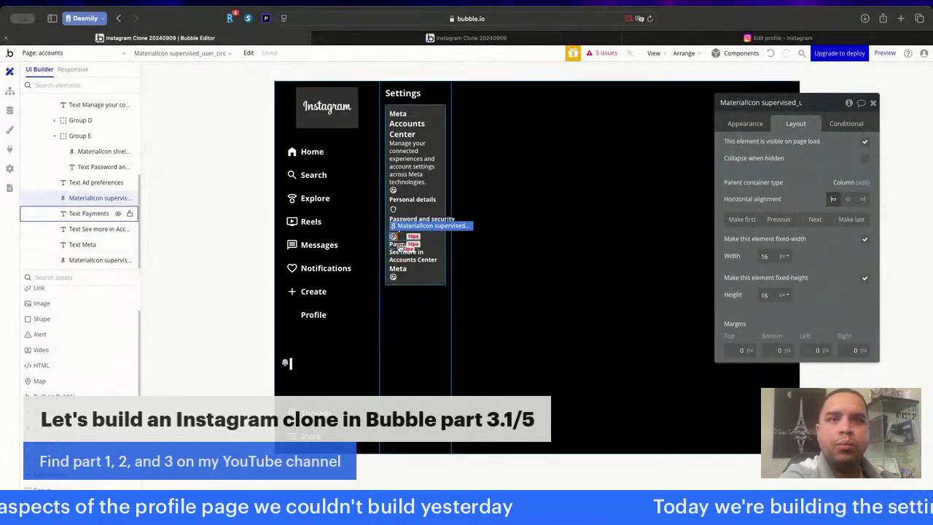
# Group the moved user icon and the "Payments" text in a row container.
pyautogui.keyDown('shift'); pyautogui.click(399, 245); pyautogui.keyUp('shift')
pyautogui.rightClick(400, 246)
pyautogui.moveTo(480, 309)
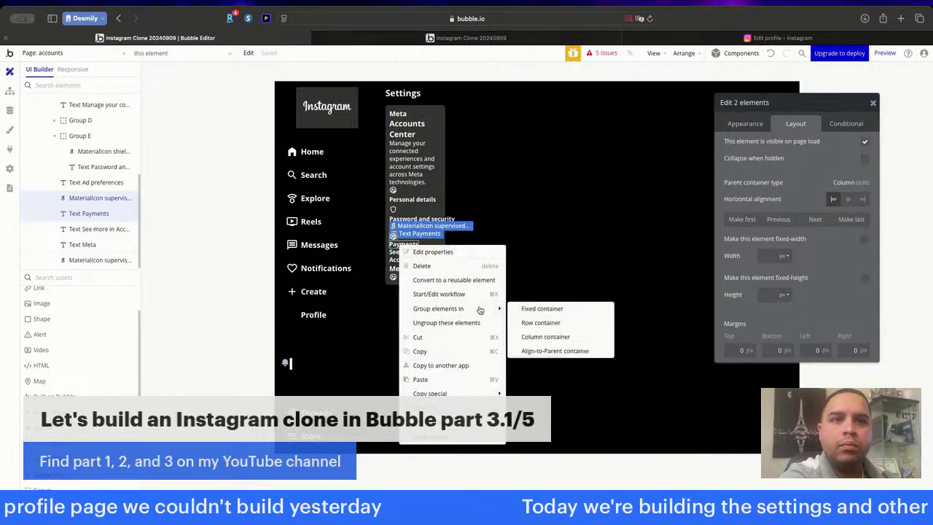
# Group the Payments icon and text in a row container with gap spacing applied and a 4 px column gap.
pyautogui.click(532, 325)
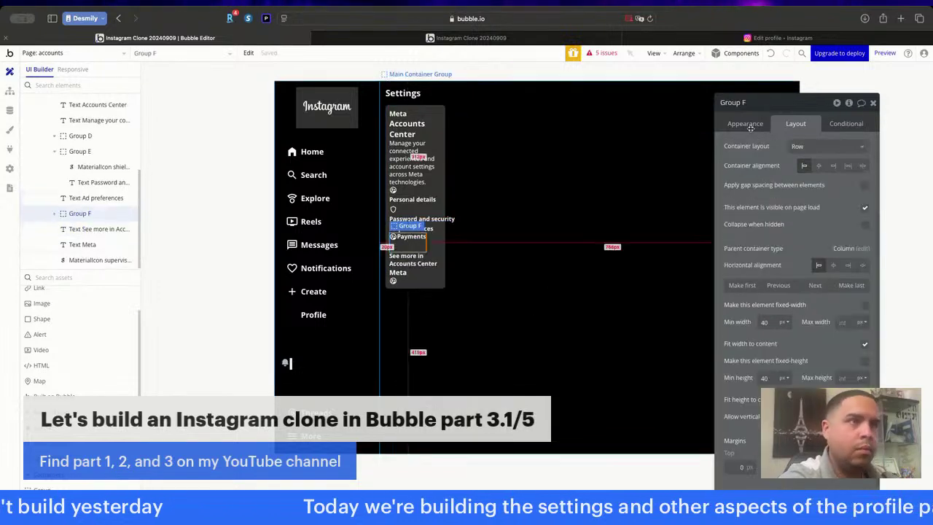
pyautogui.click(864, 185)
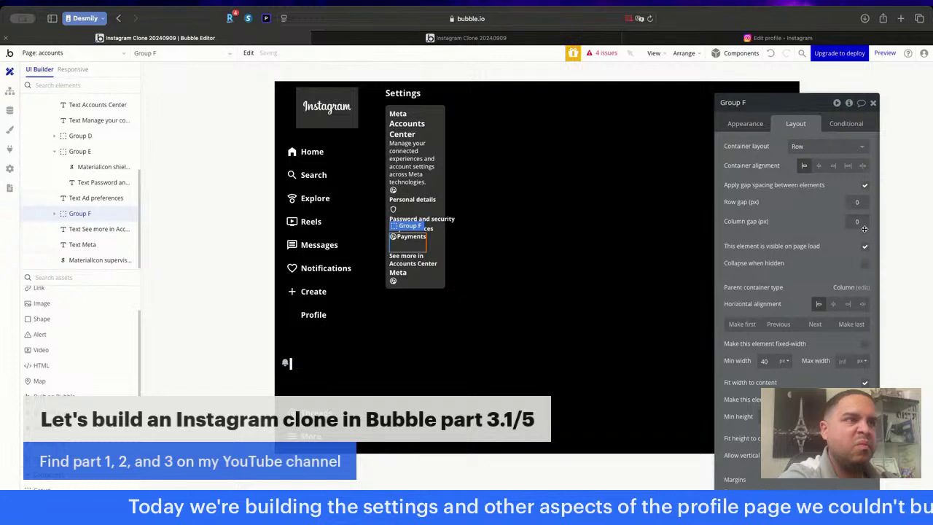
pyautogui.click(857, 221)
pyautogui.write('2')
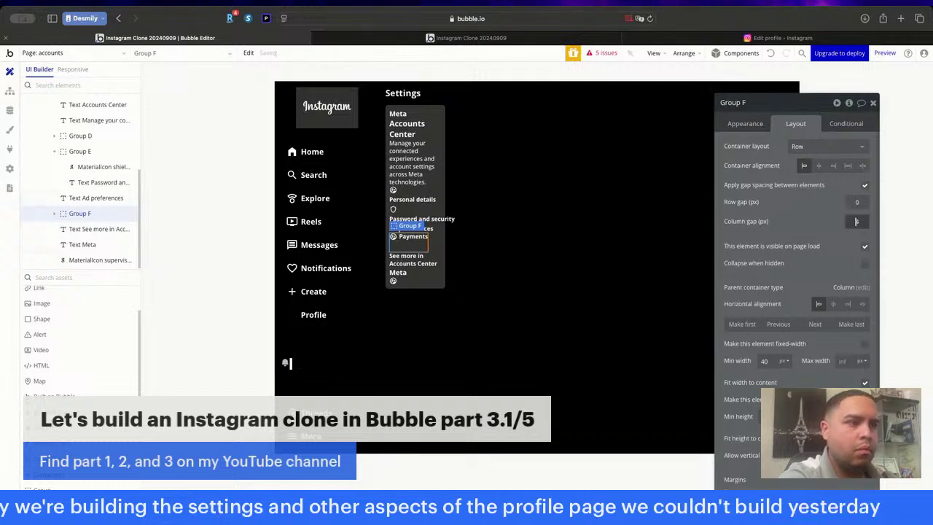
# Change the icon beside the Payments text to the credit_card icon.
pyautogui.click(393, 237)
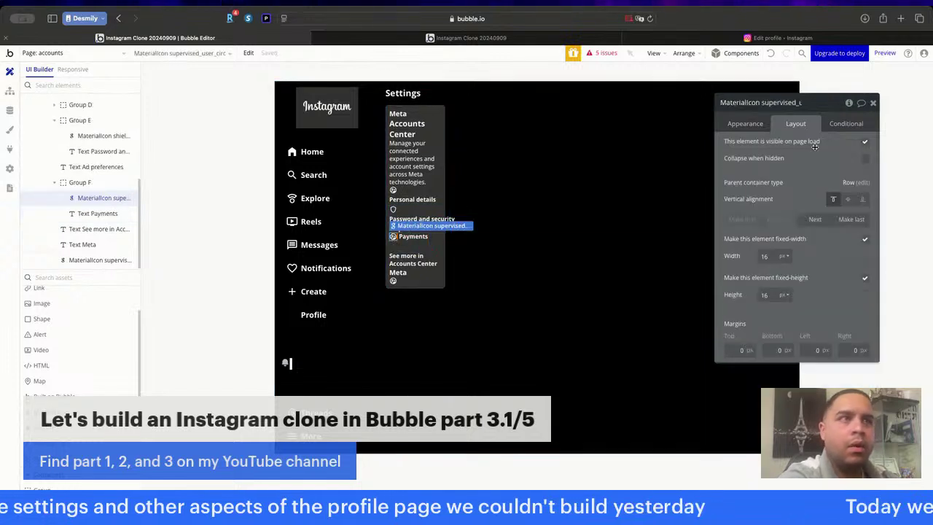
pyautogui.click(745, 123)
pyautogui.click(827, 147)
pyautogui.write('card')
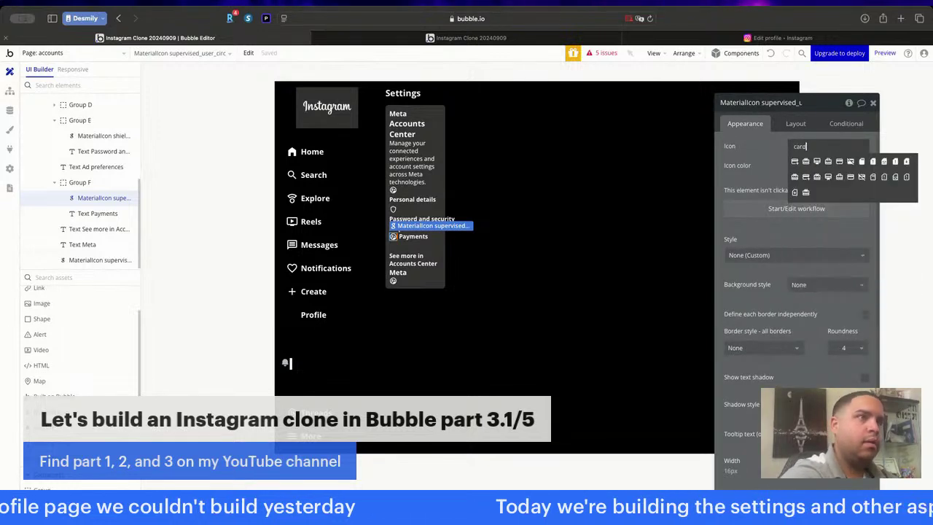
pyautogui.click(828, 160)
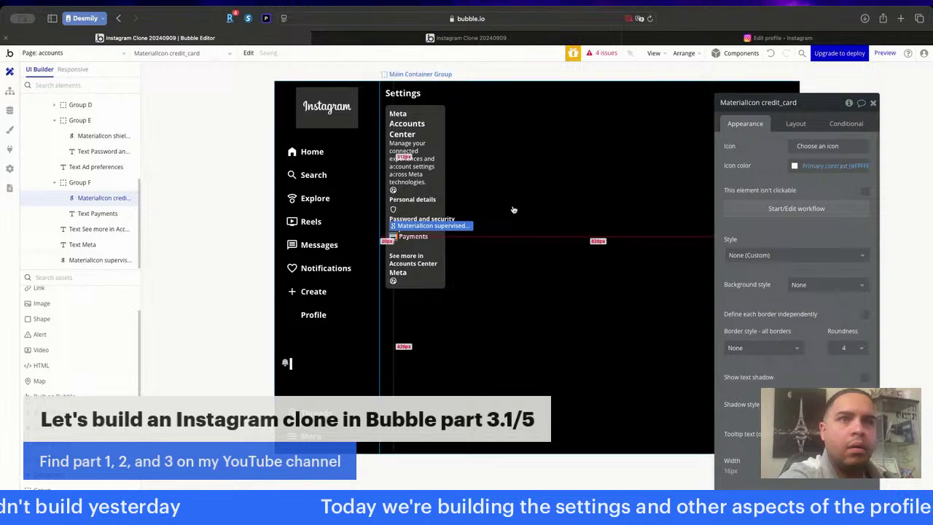
# Reorder the leftover icon beneath the last Meta text so it sits directly before the Ad preferences text.
pyautogui.moveTo(408, 267); pyautogui.dragTo(407, 275)
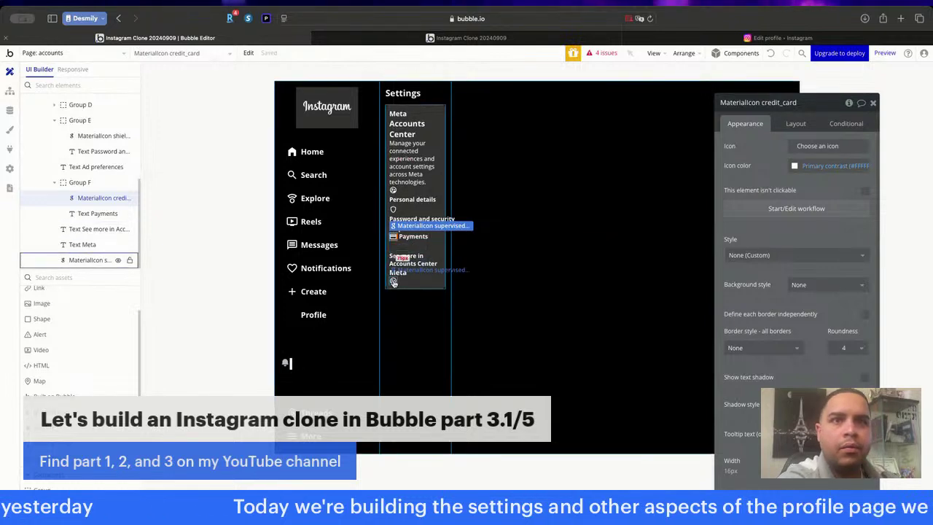
pyautogui.click(795, 124)
pyautogui.click(777, 219)
pyautogui.click(777, 219)
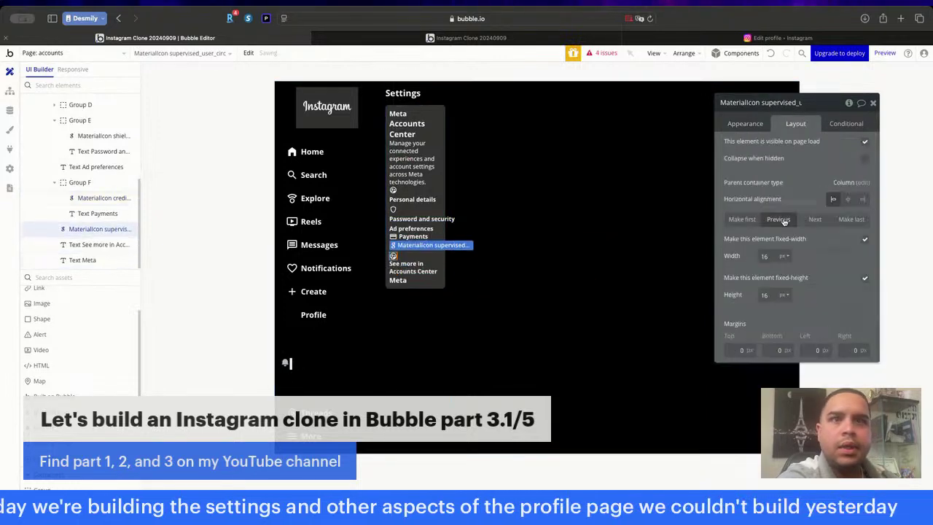
pyautogui.click(778, 219)
pyautogui.click(777, 219)
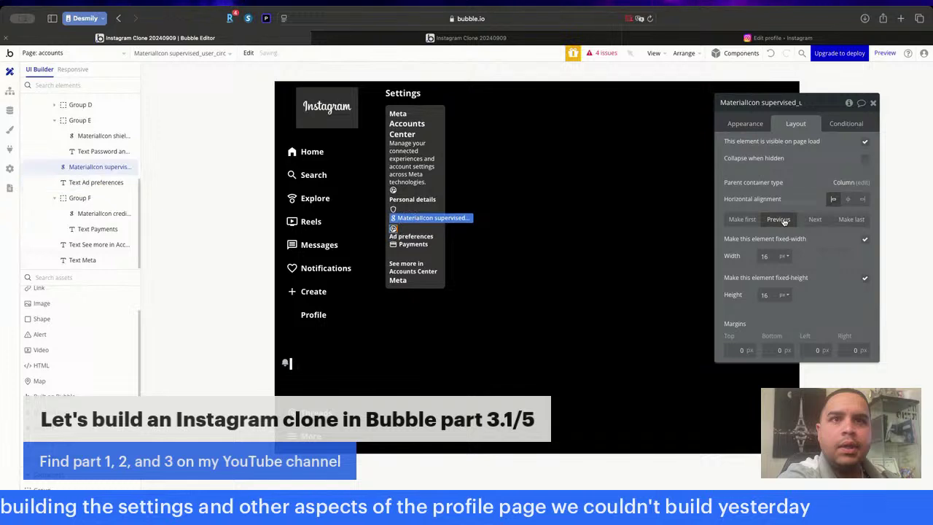
# Group that icon with the Ad preferences text in a row container and apply gap spacing with a 4 px column gap.
pyautogui.keyDown('shift'); pyautogui.click(427, 235); pyautogui.keyUp('shift')
pyautogui.rightClick(427, 235)
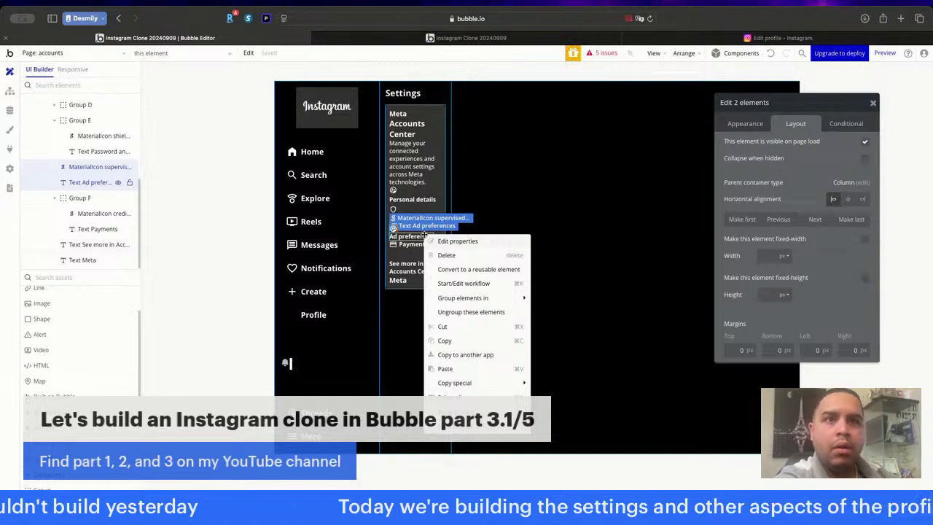
pyautogui.moveTo(491, 298)
pyautogui.click(566, 312)
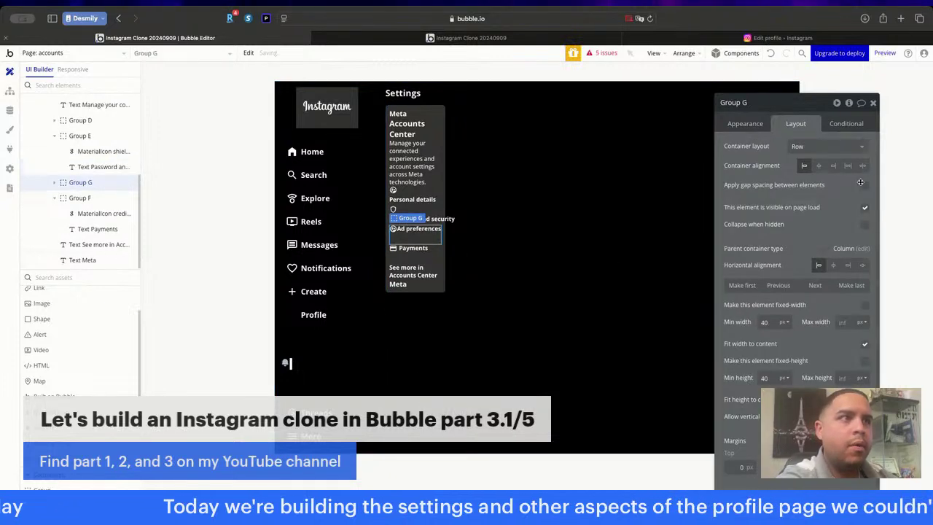
pyautogui.click(860, 221)
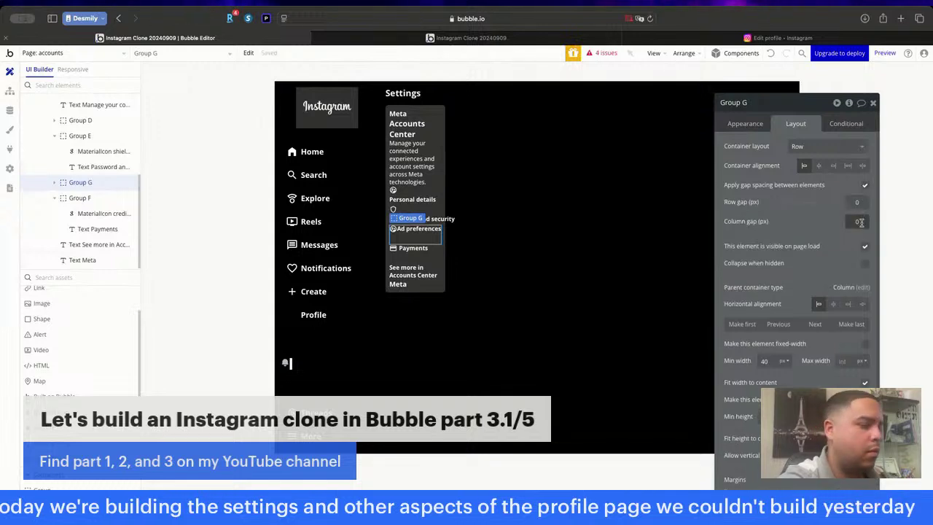
pyautogui.write('4')
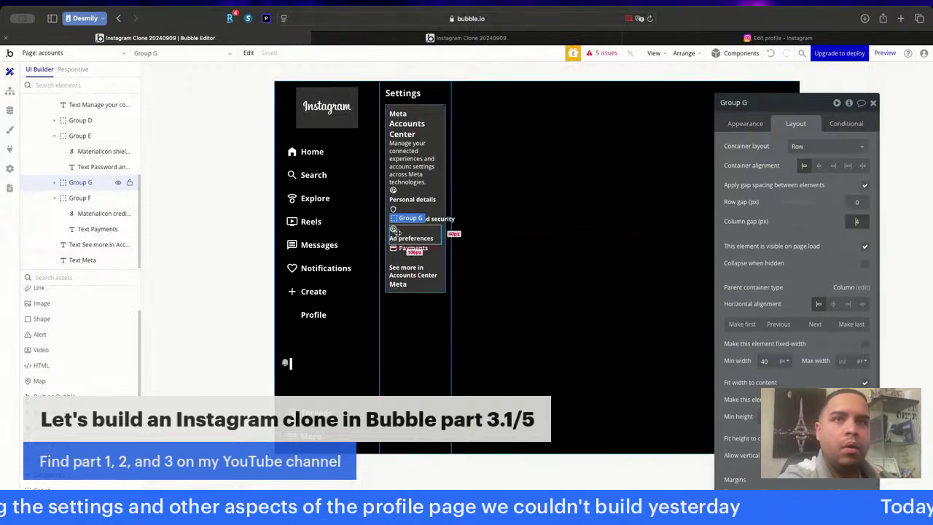
# Change the icon beside the Ad preferences text to the screen_search_desktop icon and close its properties.
pyautogui.click(393, 229)
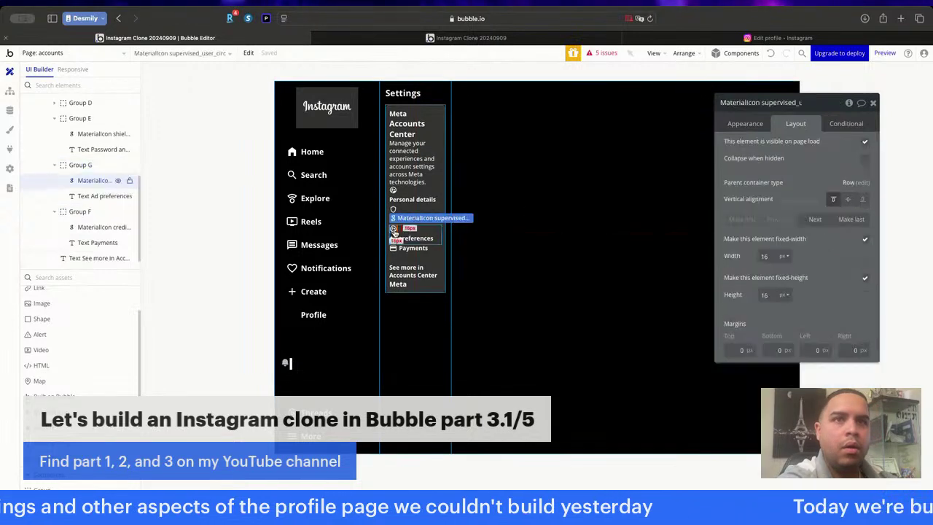
pyautogui.click(745, 123)
pyautogui.click(827, 146)
pyautogui.write('scree')
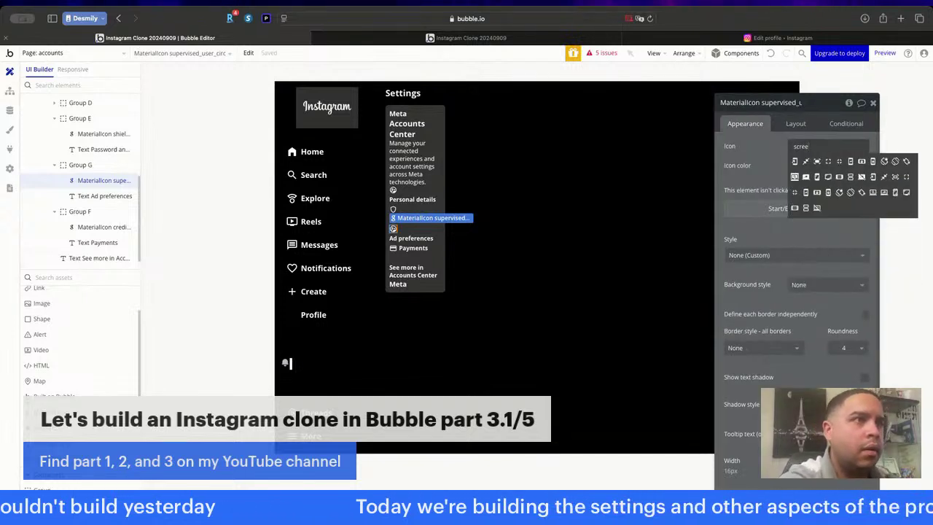
pyautogui.click(873, 193)
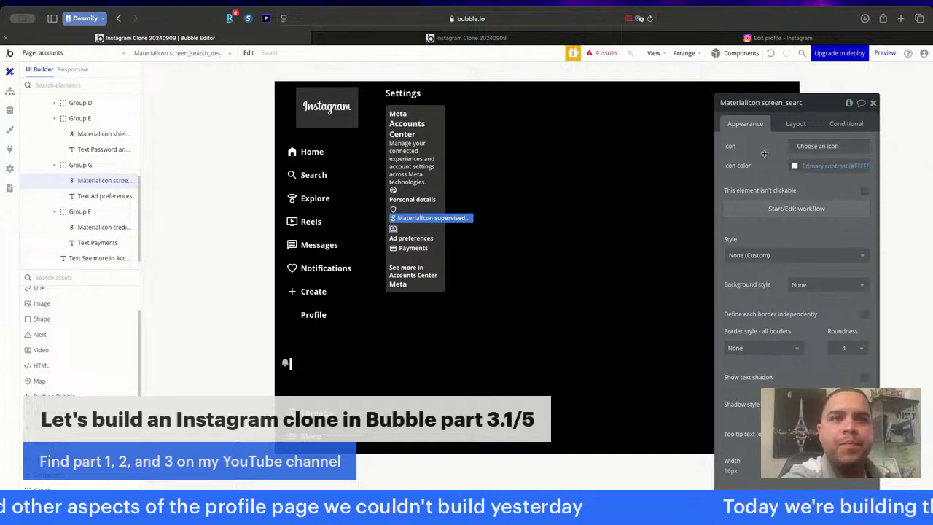
pyautogui.click(874, 103)
# Refresh the app preview and view the profile page's settings popup options, then return to the editor.
pyautogui.click(403, 40)
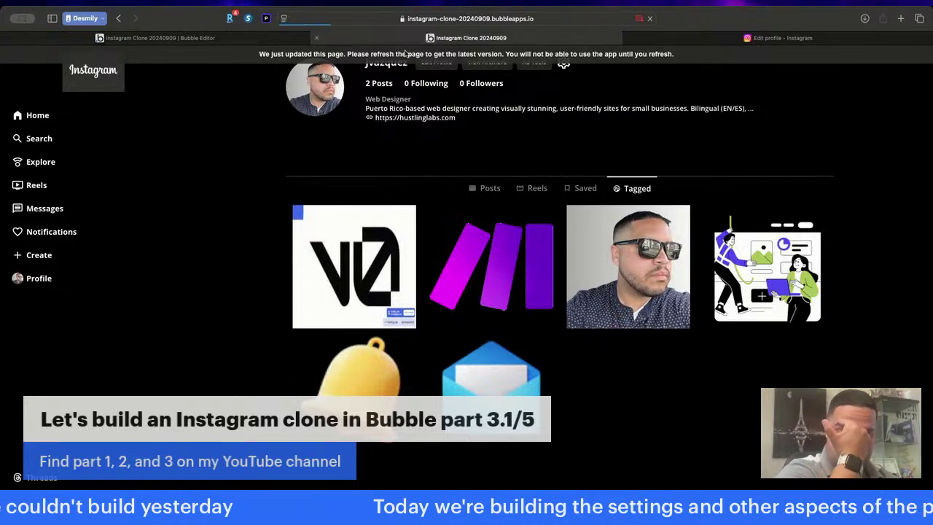
pyautogui.click(406, 53)
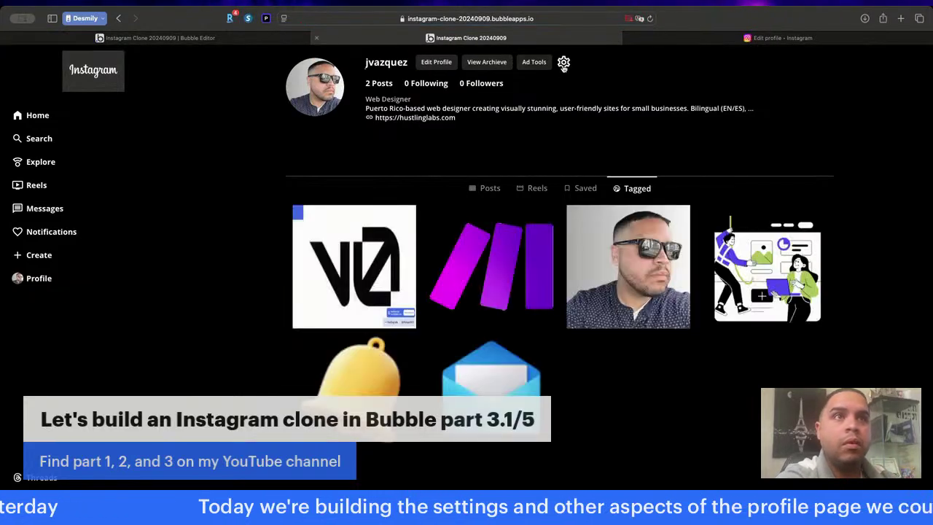
pyautogui.click(563, 64)
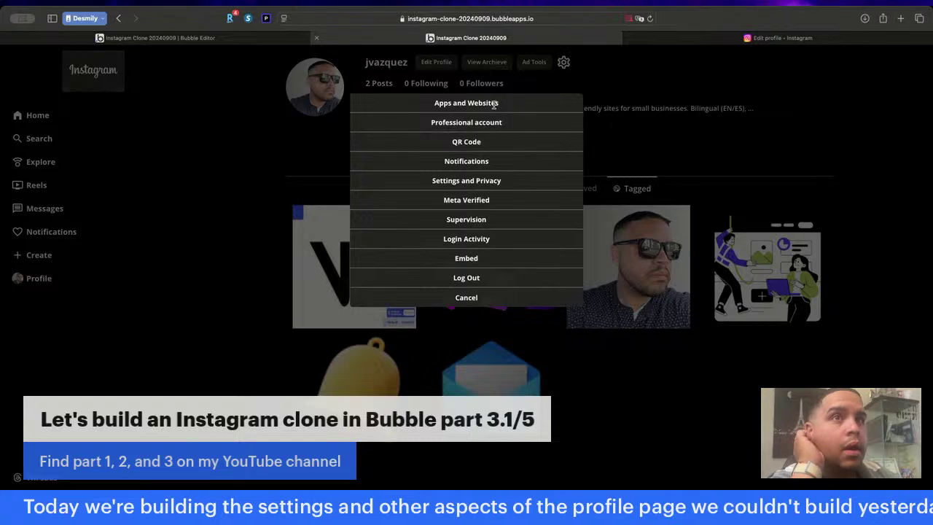
pyautogui.click(283, 38)
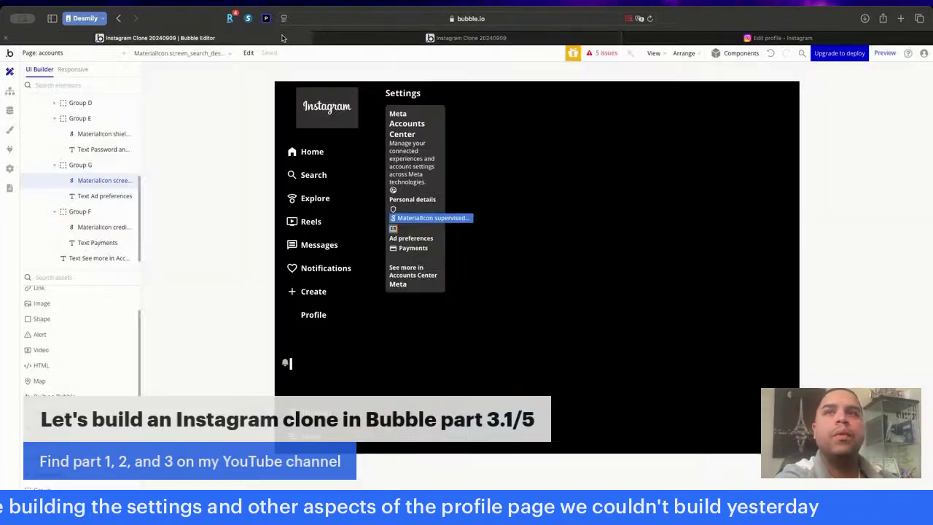
# On the profile page, show the Settings Popup and add a click workflow to its Apps and Websites button group.
pyautogui.click(51, 53)
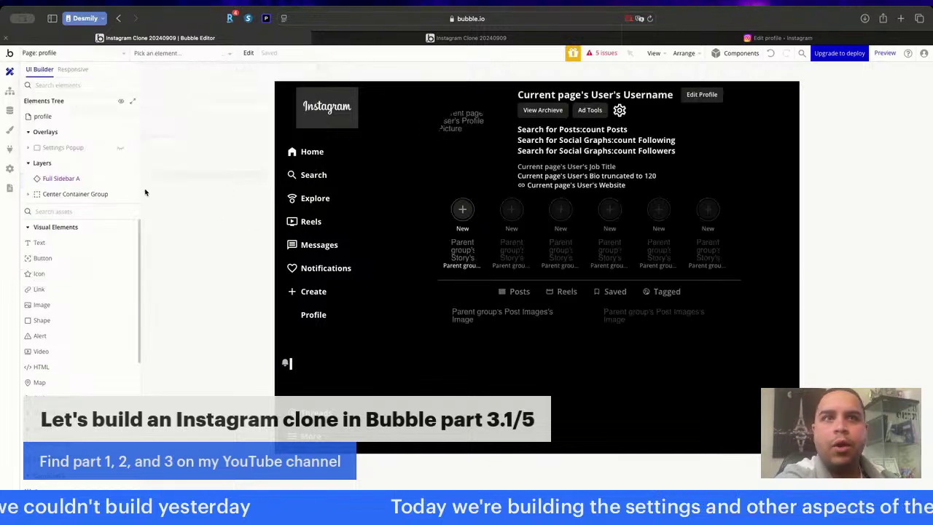
pyautogui.click(121, 151)
pyautogui.doubleClick(477, 100)
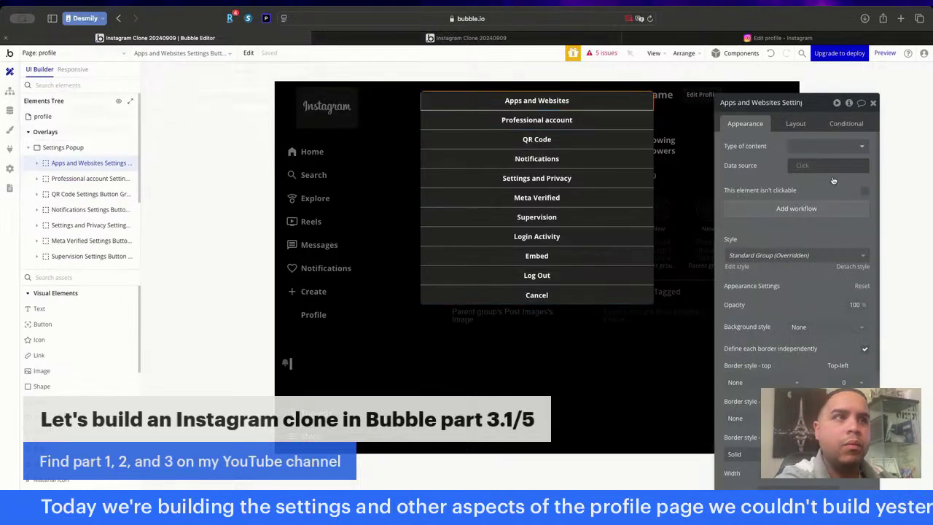
pyautogui.click(796, 208)
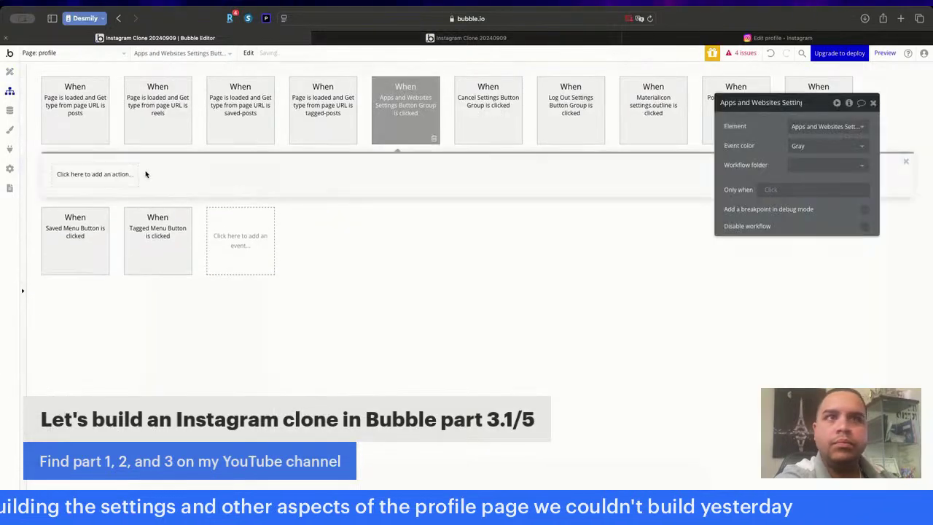
# Add a Go to page action to the workflow with accounts as the destination.
pyautogui.click(110, 175)
pyautogui.moveTo(97, 248)
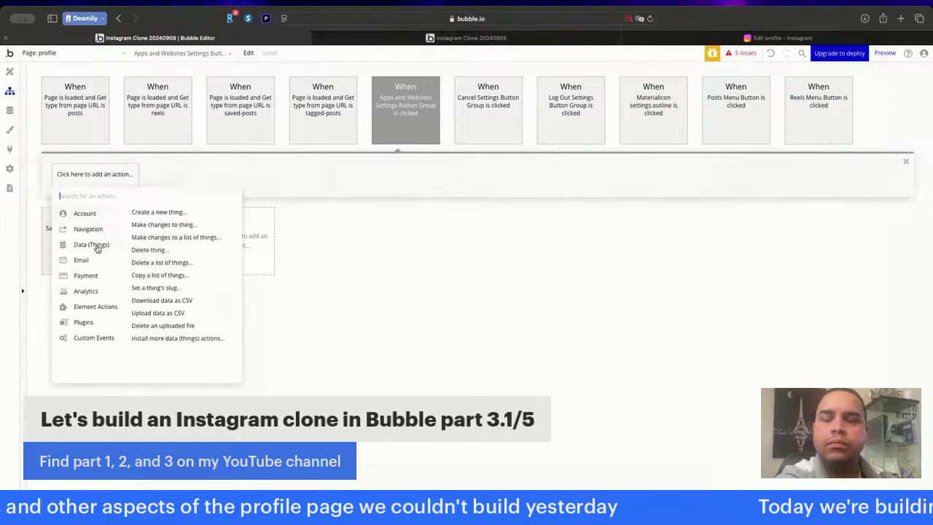
pyautogui.moveTo(95, 230)
pyautogui.click(167, 212)
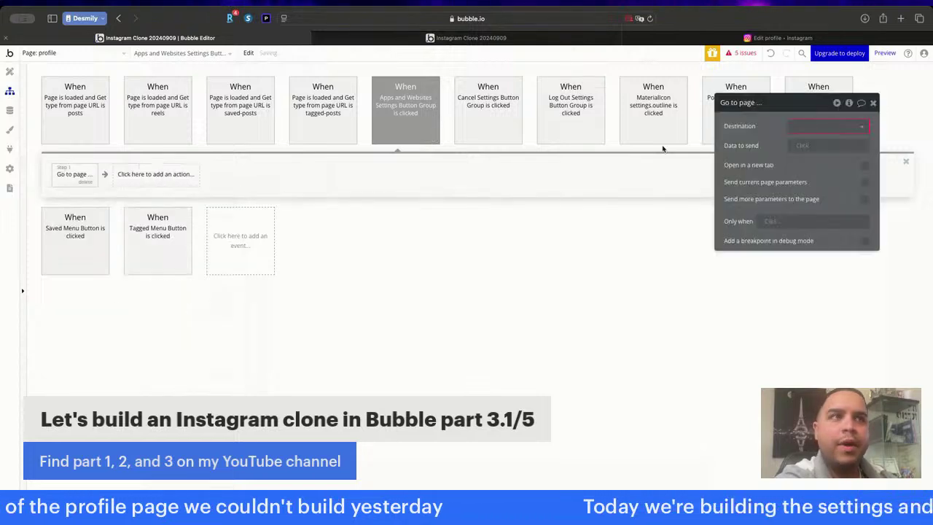
pyautogui.click(805, 132)
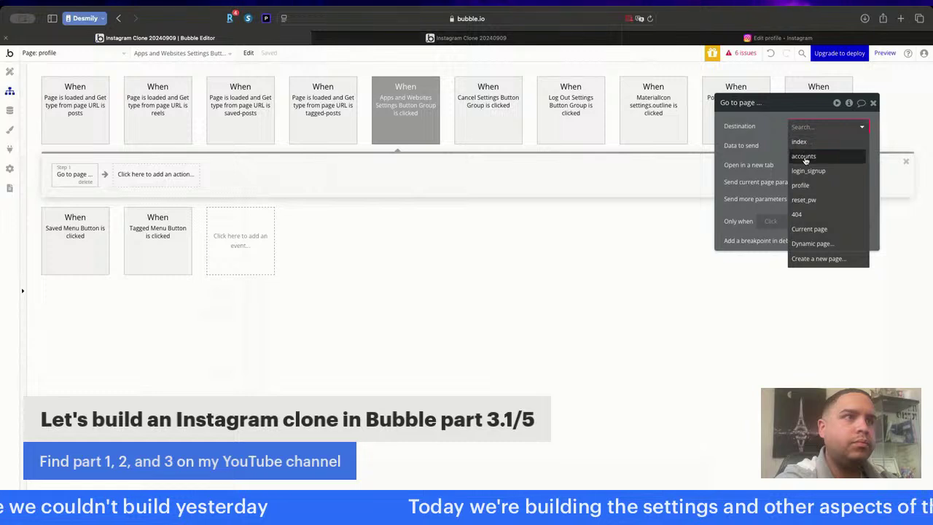
pyautogui.click(805, 155)
pyautogui.click(872, 103)
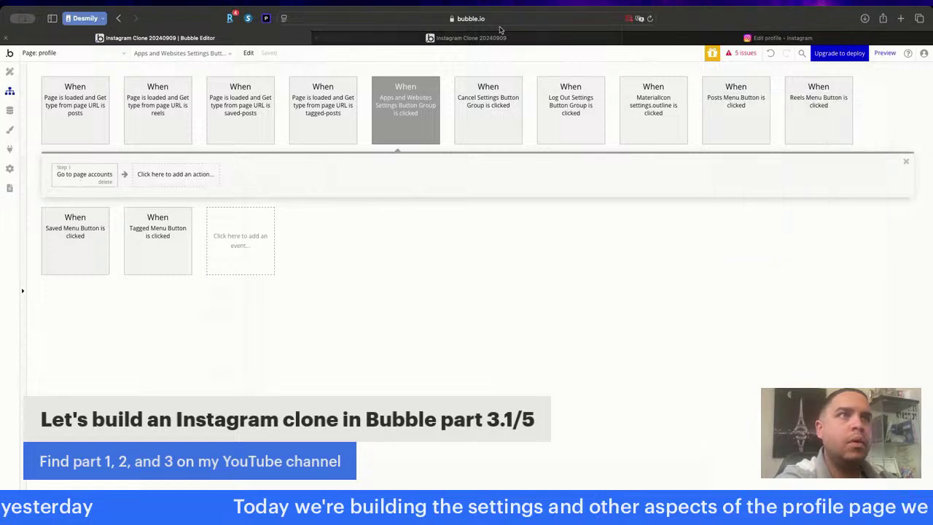
# Test the Apps and Websites option from the profile settings in the app preview and check the accounts page.
pyautogui.click(467, 40)
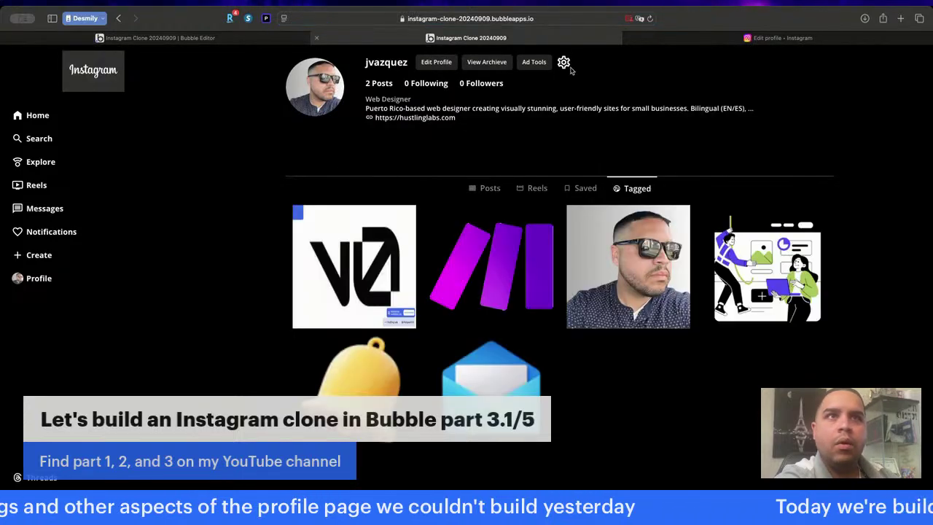
pyautogui.click(567, 64)
pyautogui.click(481, 105)
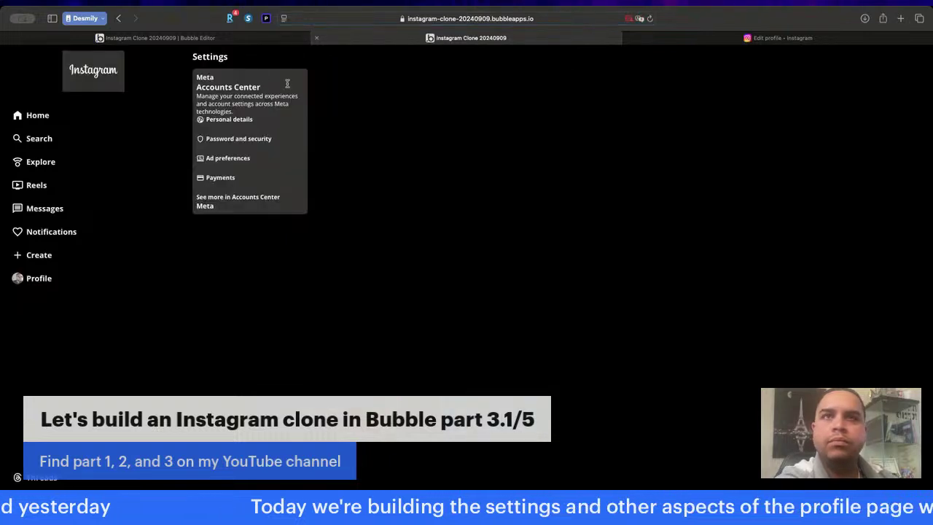
pyautogui.click(278, 39)
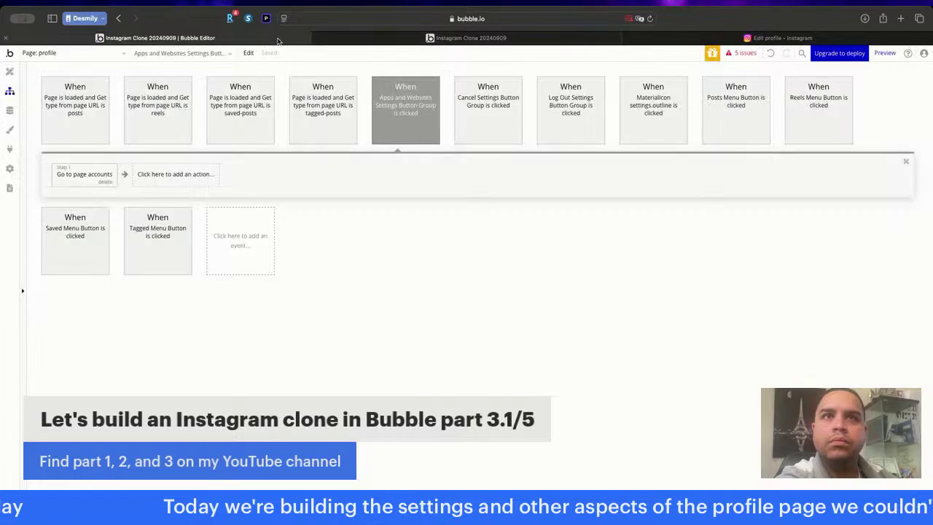
# On the accounts page design, group the Personal details, Password and security, Ad preferences and Payments groups in a column container.
pyautogui.click(75, 52)
pyautogui.click(194, 85)
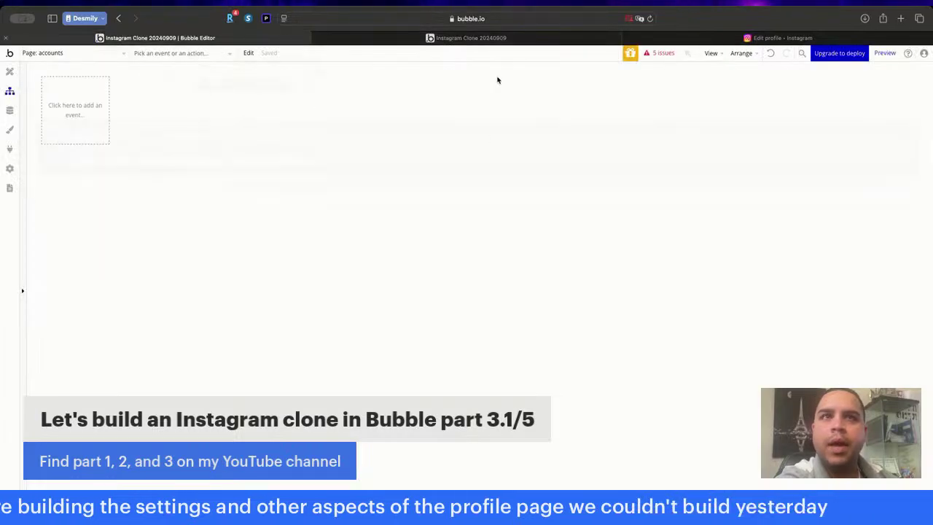
pyautogui.click(9, 70)
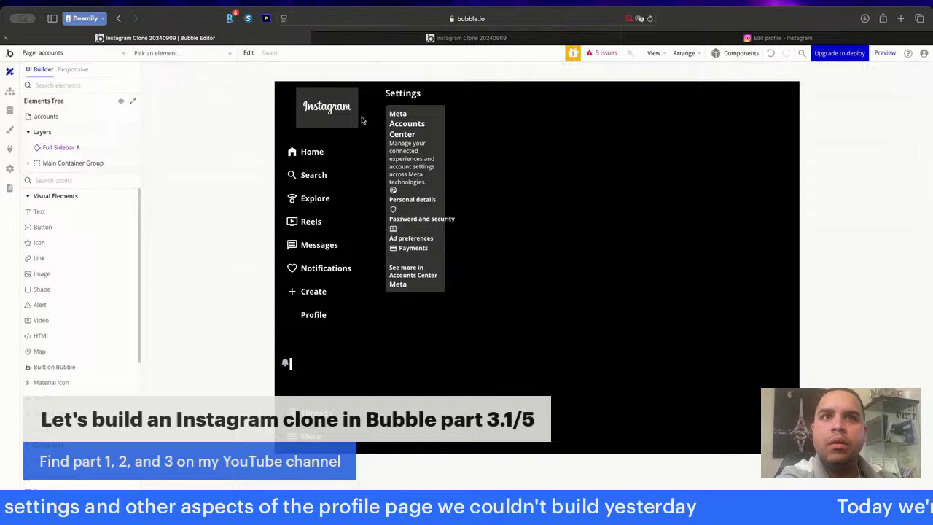
pyautogui.click(433, 192)
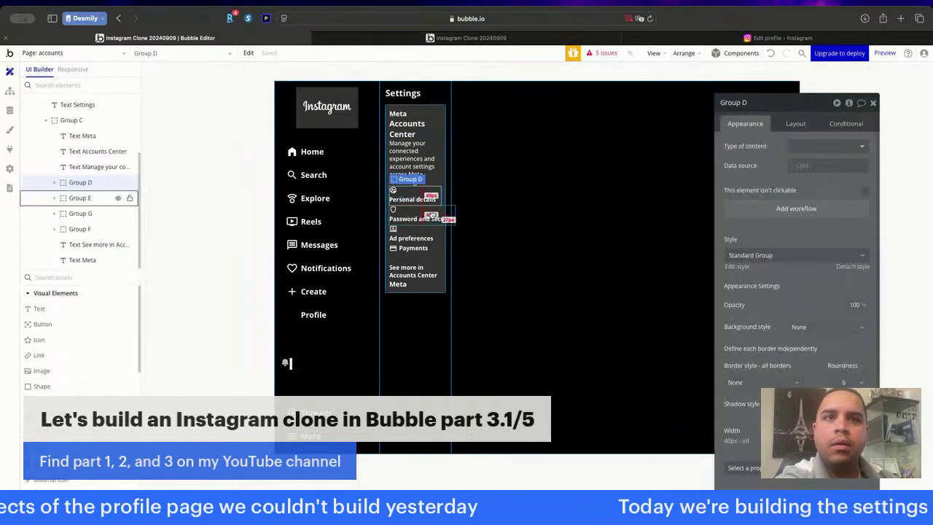
pyautogui.keyDown('shift'); pyautogui.click(431, 203); pyautogui.keyUp('shift')
pyautogui.keyDown('shift'); pyautogui.click(430, 218); pyautogui.keyUp('shift')
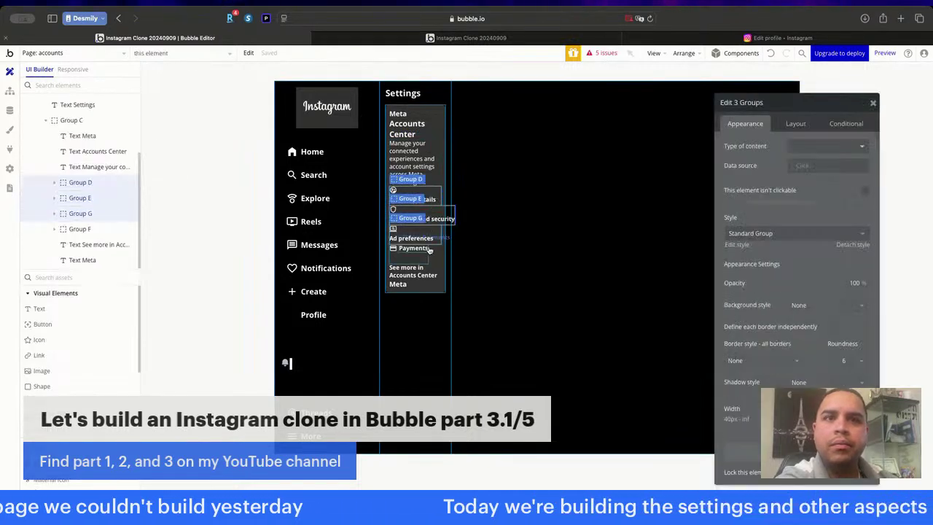
pyautogui.keyDown('shift'); pyautogui.click(427, 250); pyautogui.keyUp('shift')
pyautogui.rightClick(415, 257)
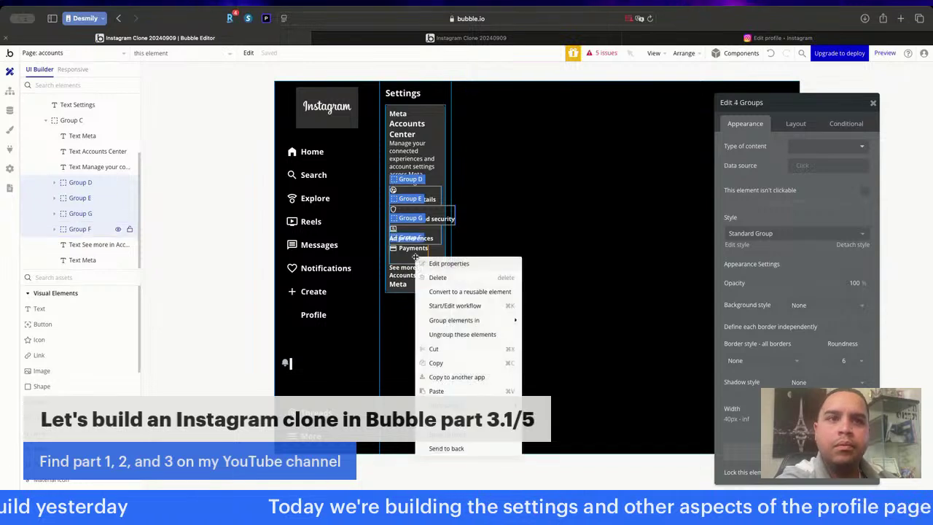
pyautogui.moveTo(489, 320)
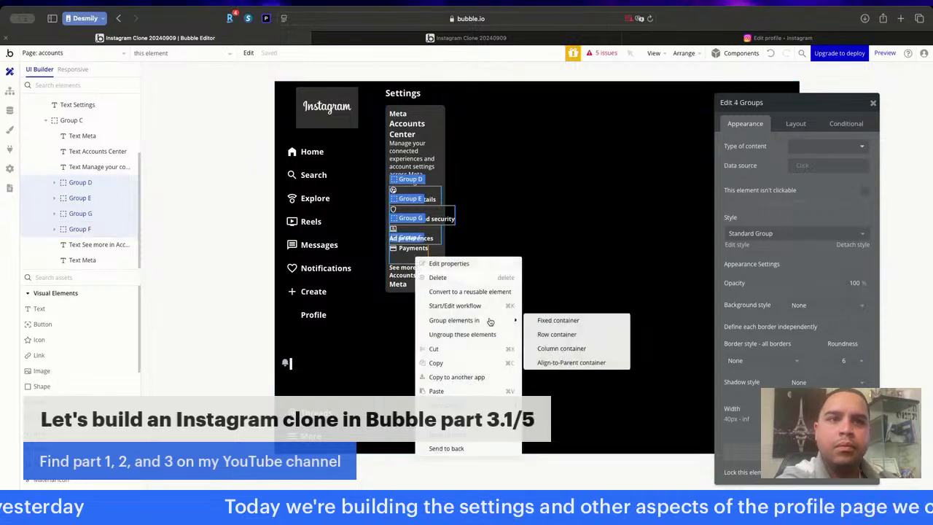
pyautogui.click(569, 350)
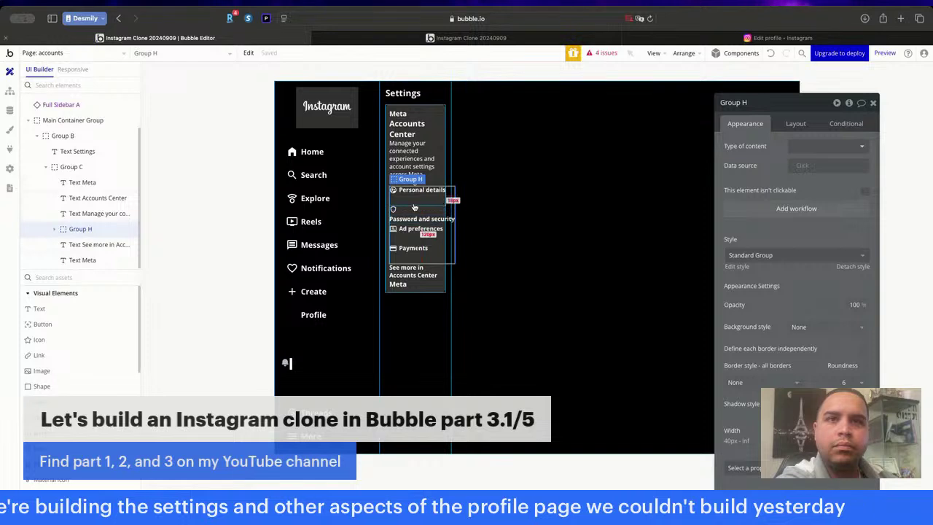
# Reduce the minimum heights of the four menu row groups inside the new column container so the rows fit their content.
pyautogui.click(414, 200)
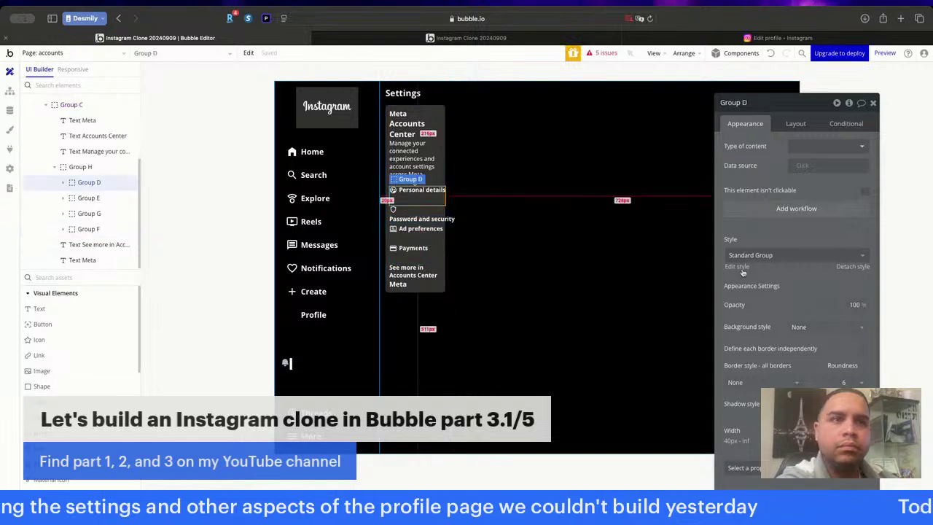
pyautogui.click(795, 124)
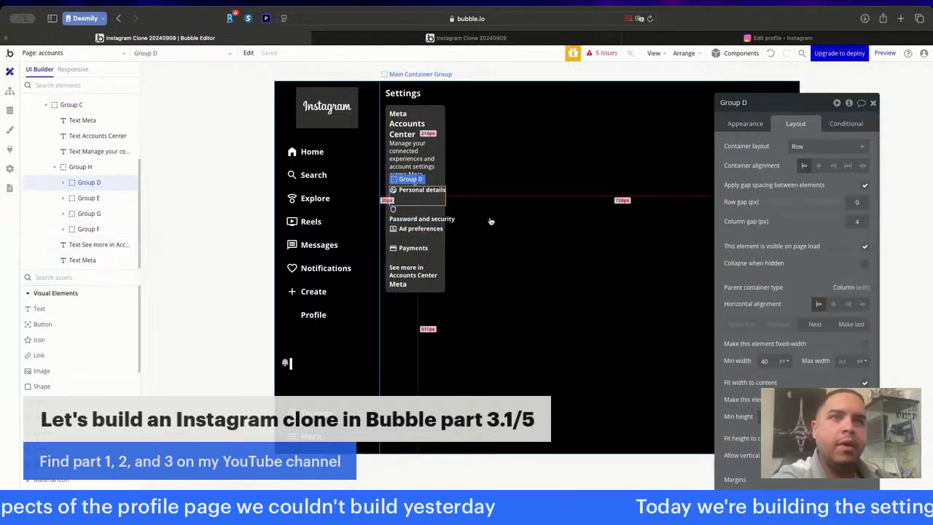
pyautogui.click(117, 197)
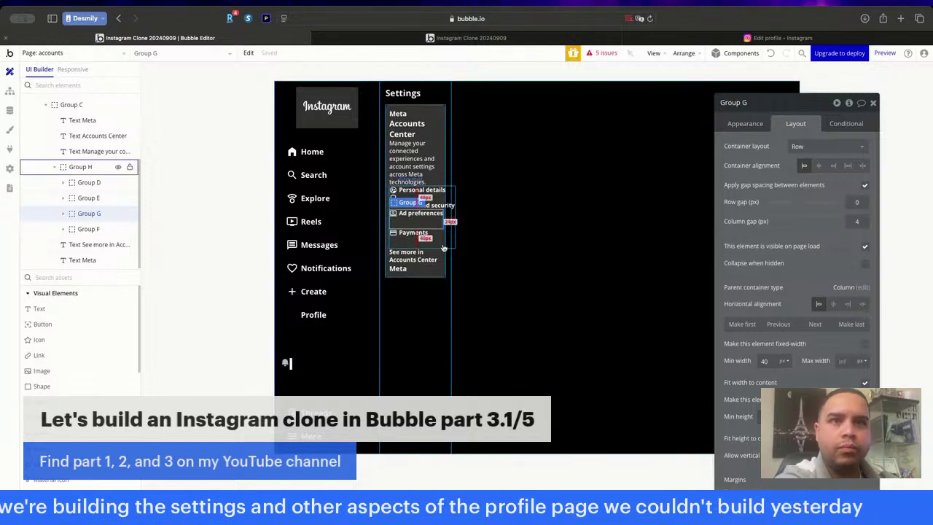
pyautogui.moveTo(429, 242); pyautogui.dragTo(425, 229)
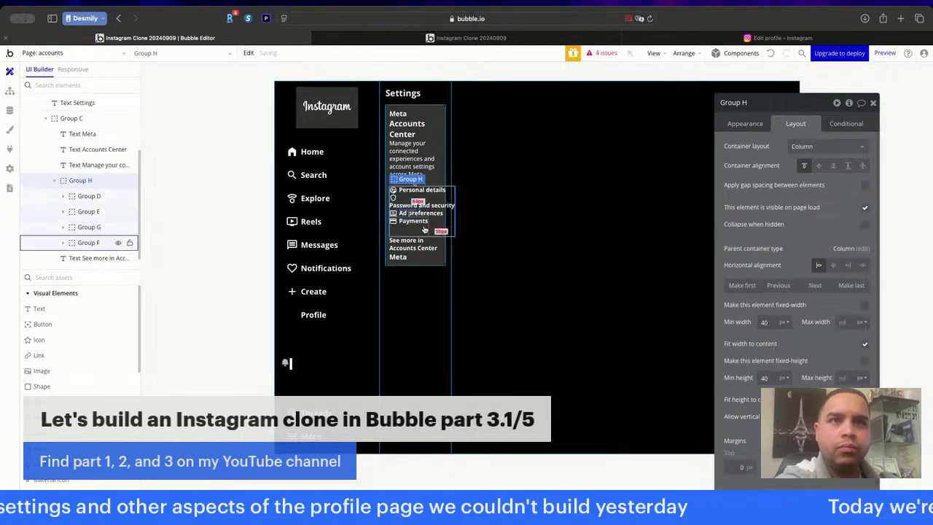
pyautogui.click(416, 233)
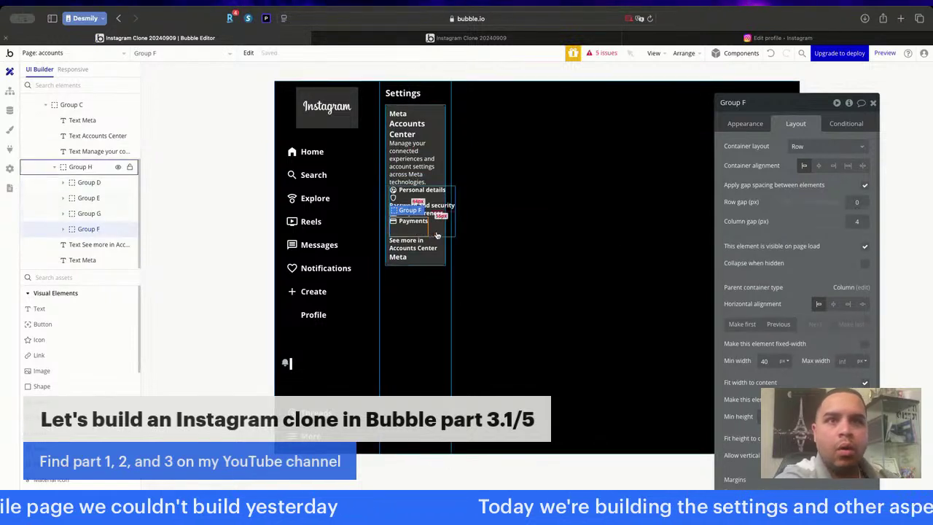
pyautogui.moveTo(437, 233); pyautogui.dragTo(436, 230)
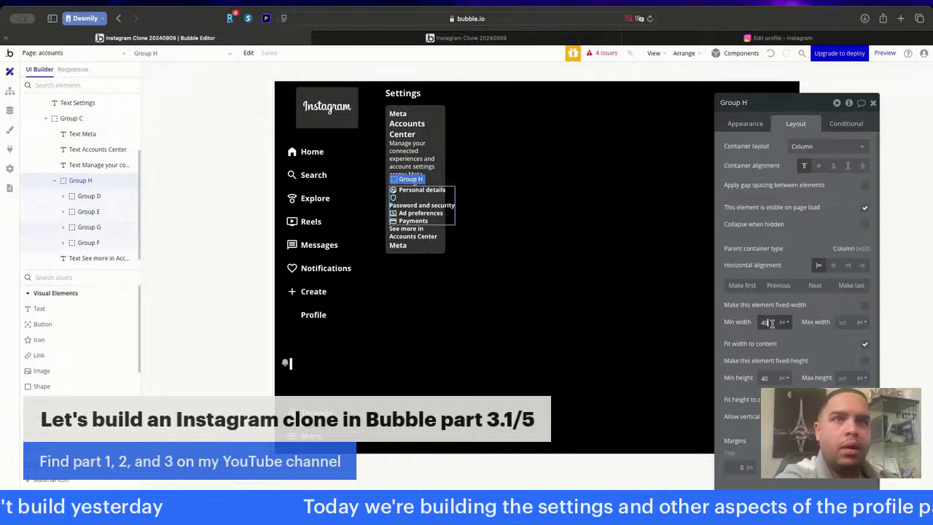
# Set the menu container group's minimum width and height to 0 and apply gap spacing between its rows.
pyautogui.write('0')
pyautogui.click(766, 379)
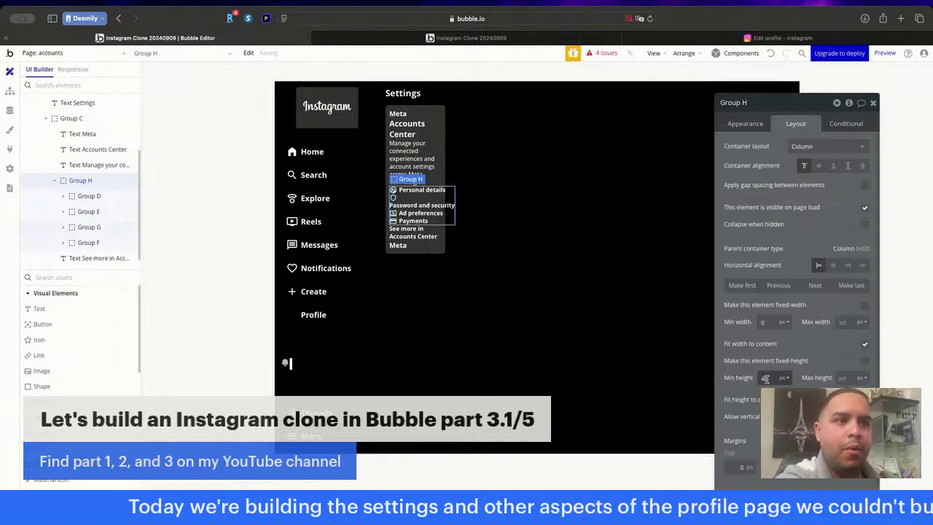
pyautogui.press('BackSpace')
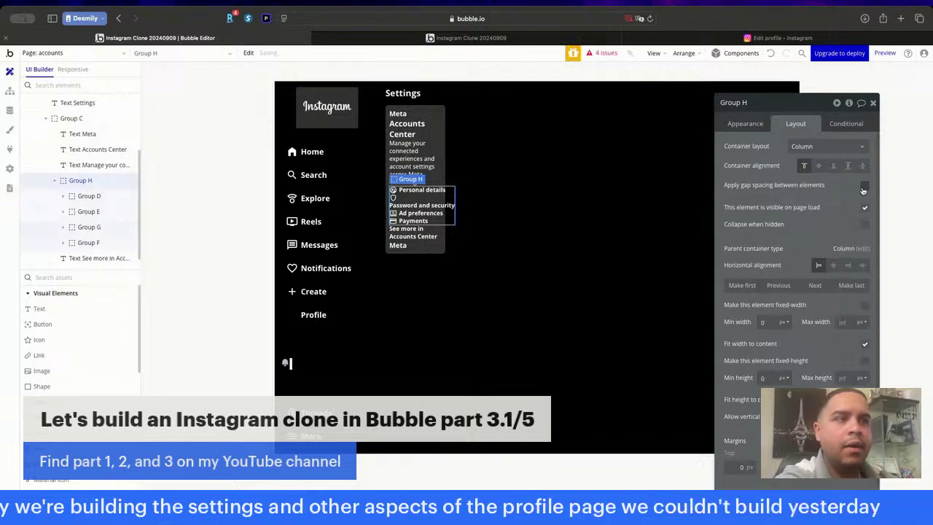
pyautogui.click(865, 186)
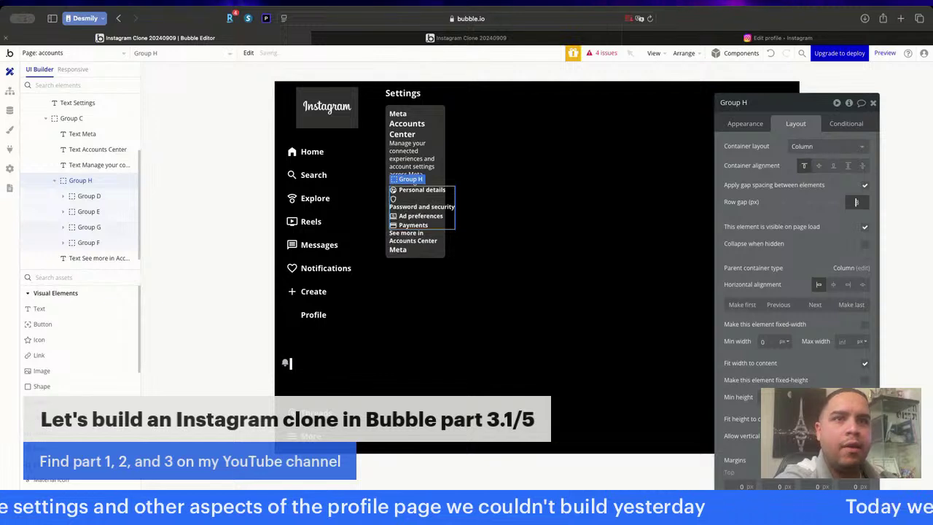
pyautogui.click(512, 290)
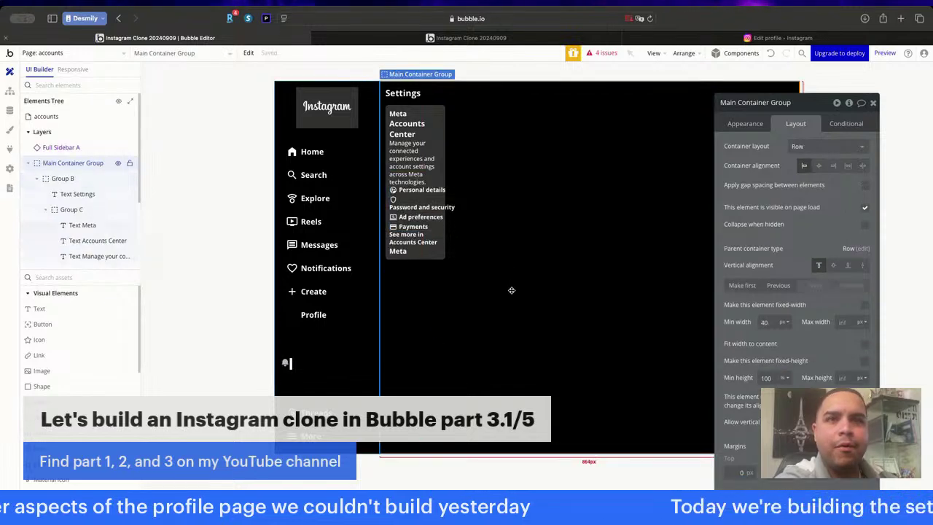
# Apply gap spacing with an 8 px row gap to the Accounts Center card group and check Instagram's original card.
pyautogui.click(412, 204)
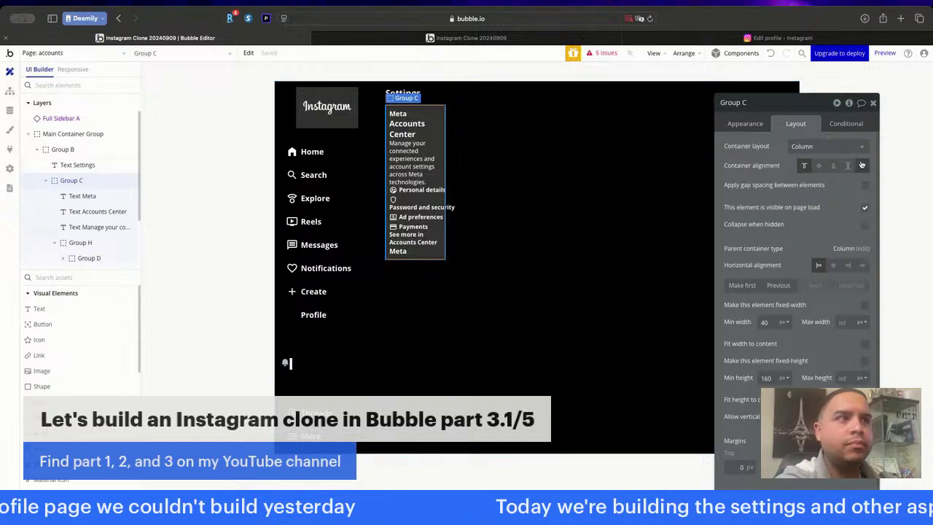
pyautogui.click(865, 186)
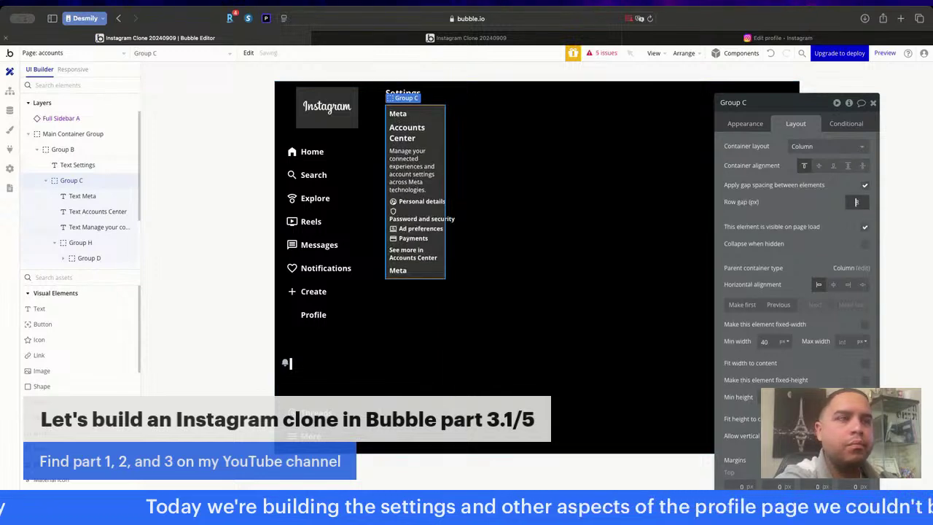
pyautogui.click(678, 38)
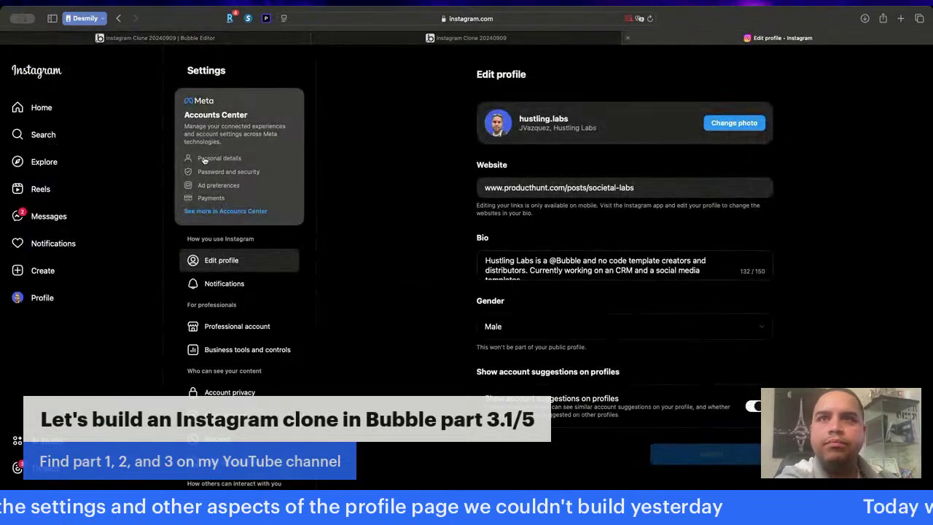
pyautogui.click(235, 39)
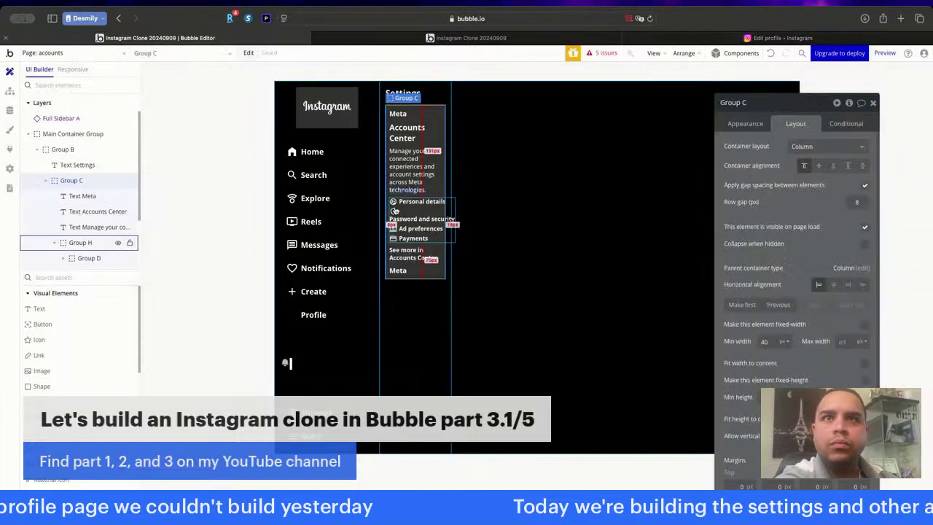
# Delete the extra Meta text below the See more in Accounts Center text.
pyautogui.click(413, 259)
pyautogui.click(398, 271)
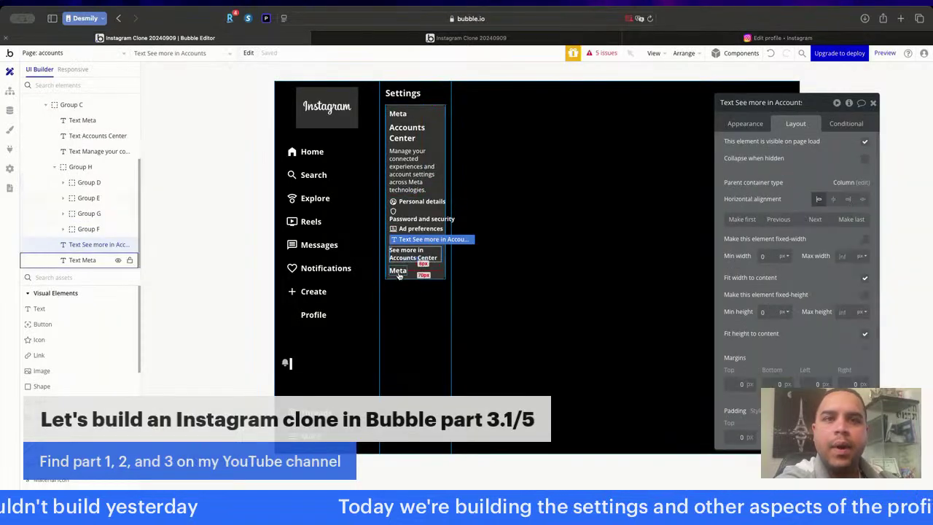
pyautogui.press('Delete')
# Change the font color of the See more in Accounts Center text to a light blue.
pyautogui.doubleClick(407, 264)
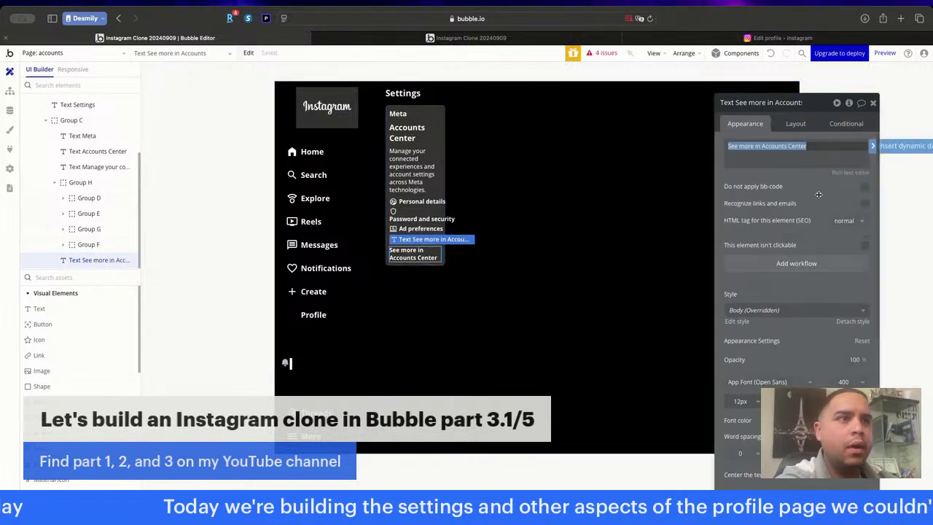
pyautogui.click(812, 420)
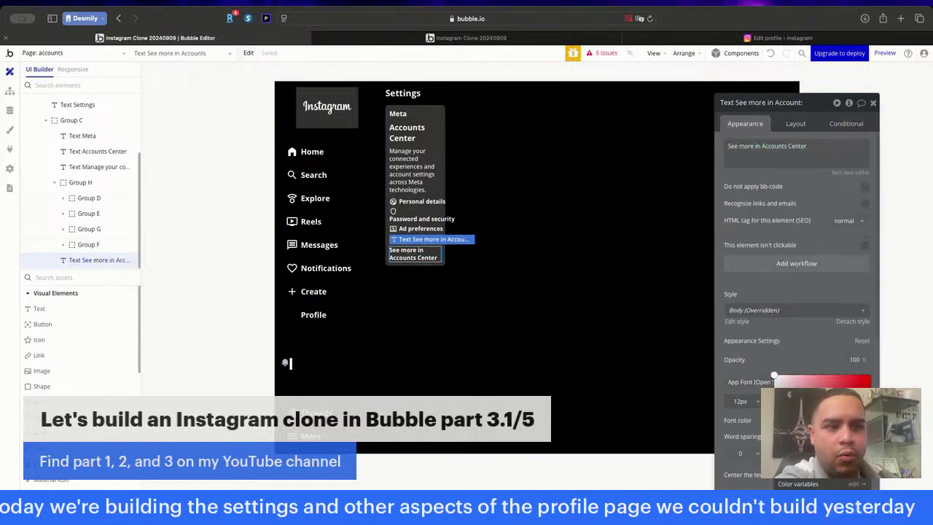
pyautogui.click(785, 499)
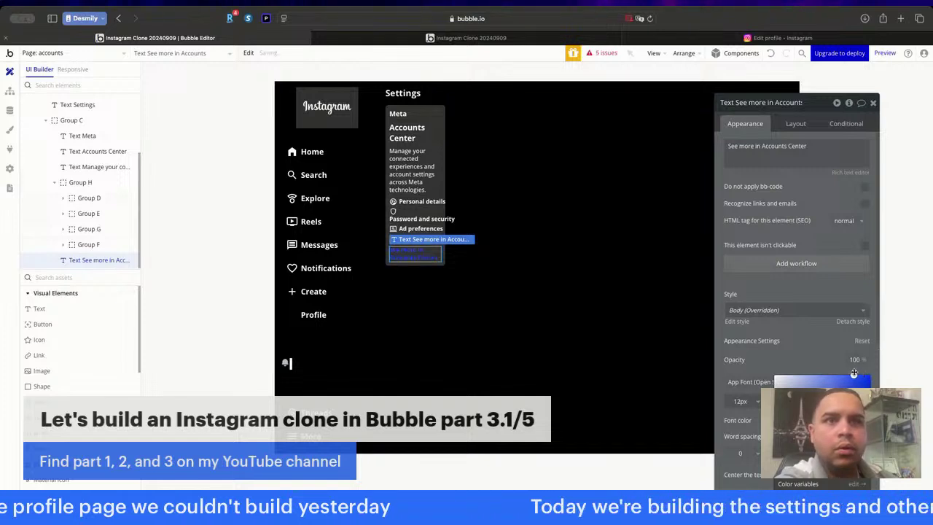
pyautogui.click(817, 336)
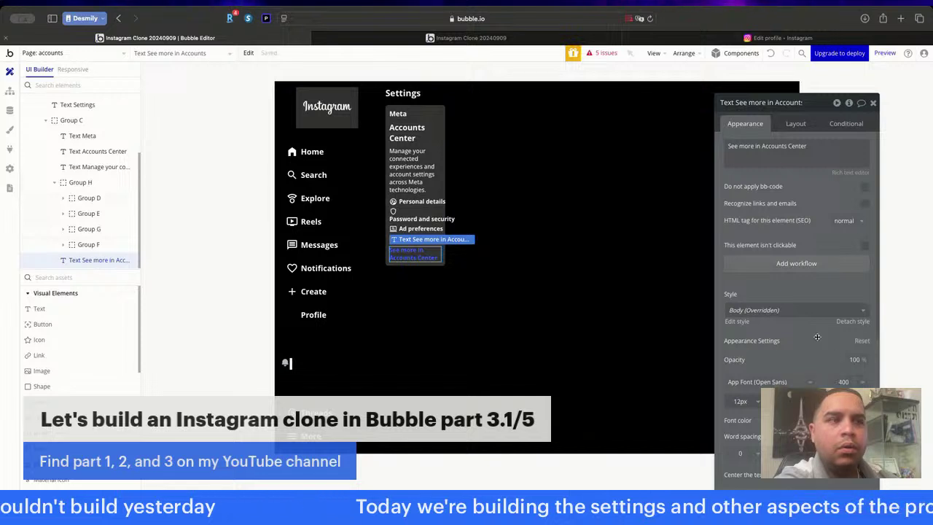
# Compare the Accounts Center card in the app preview with Instagram's settings page, then return to the editor.
pyautogui.click(471, 37)
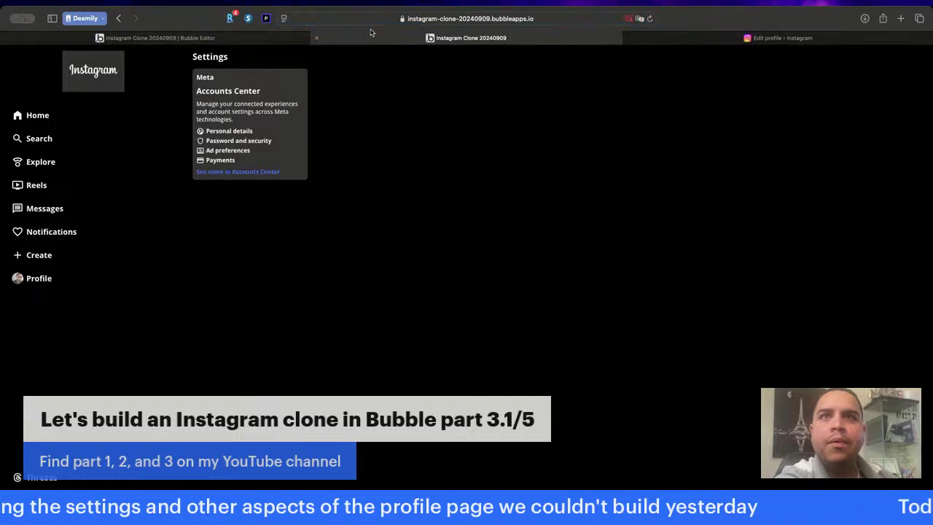
pyautogui.click(826, 41)
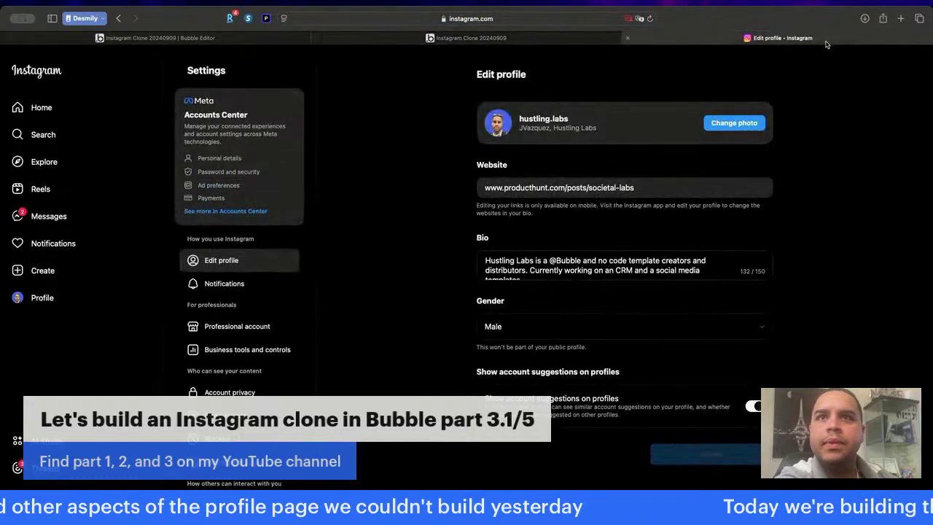
pyautogui.click(524, 37)
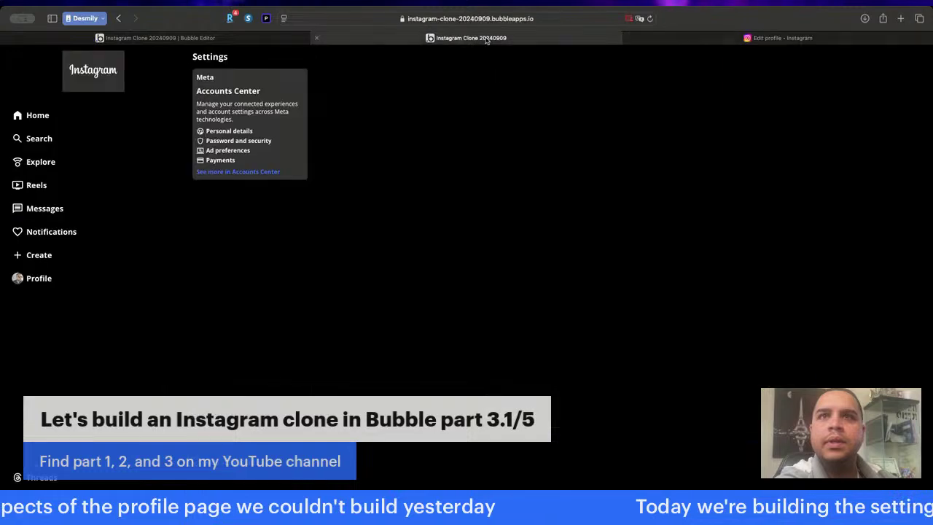
pyautogui.click(237, 39)
# Increase the padding of the Accounts Center card group and compare the refreshed app preview with Instagram's original card.
pyautogui.click(431, 115)
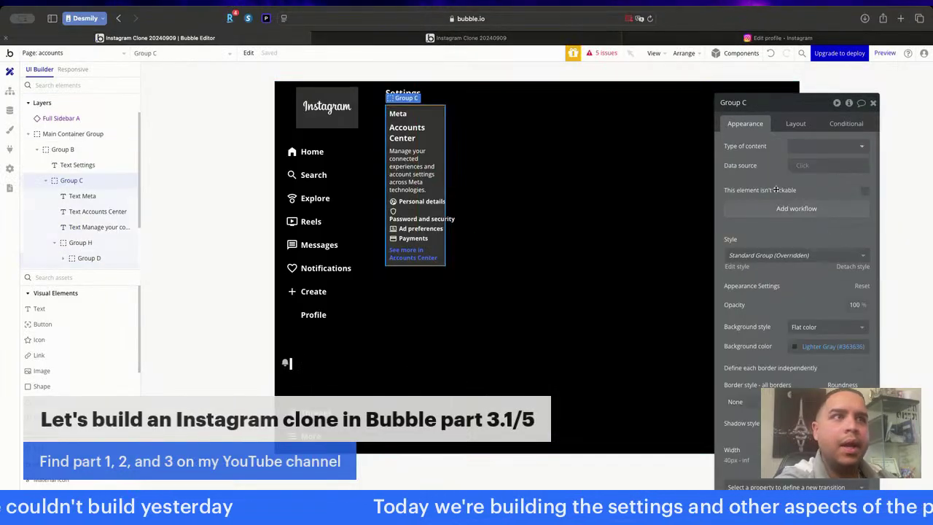
pyautogui.click(793, 125)
pyautogui.scroll(-3, 795, 291)
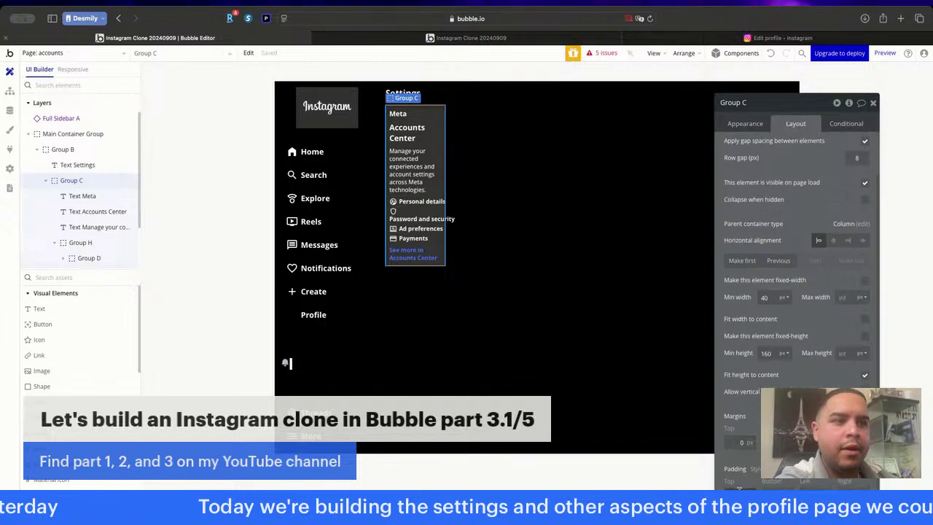
pyautogui.press('Tab')
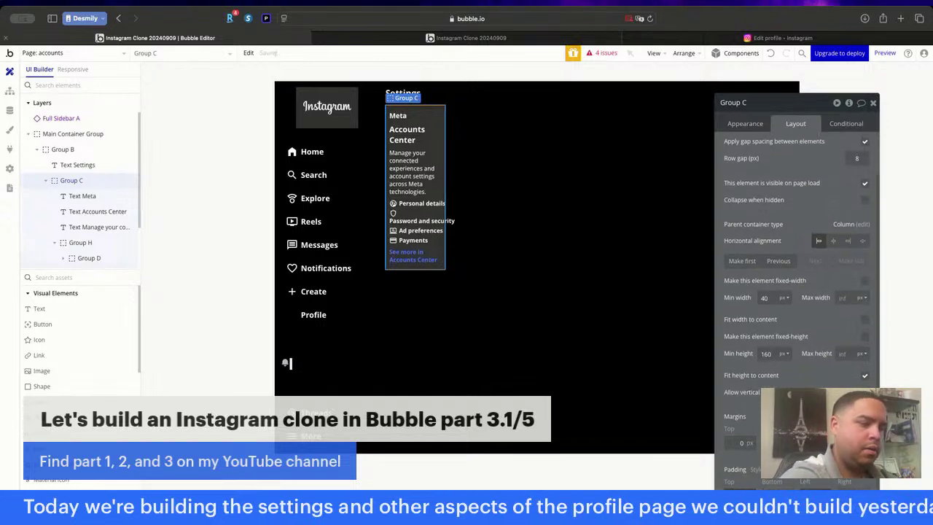
pyautogui.press('Tab')
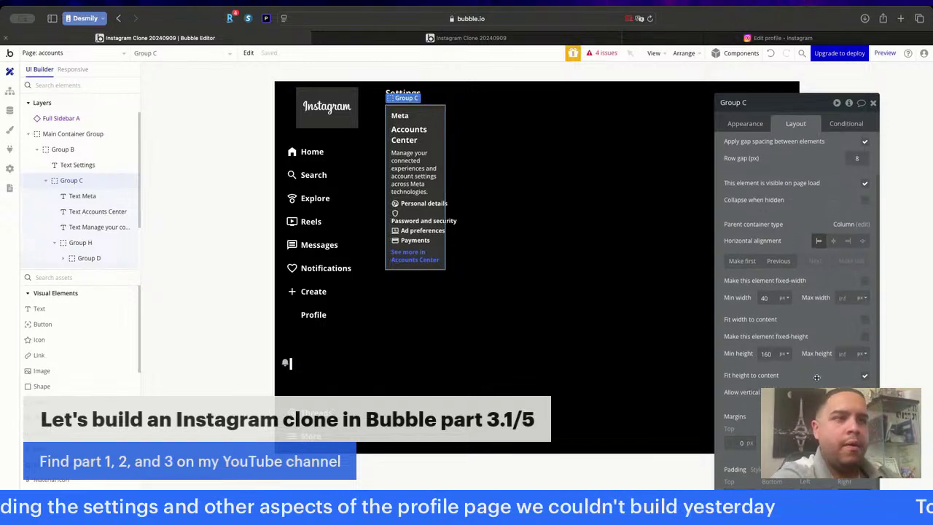
pyautogui.click(487, 39)
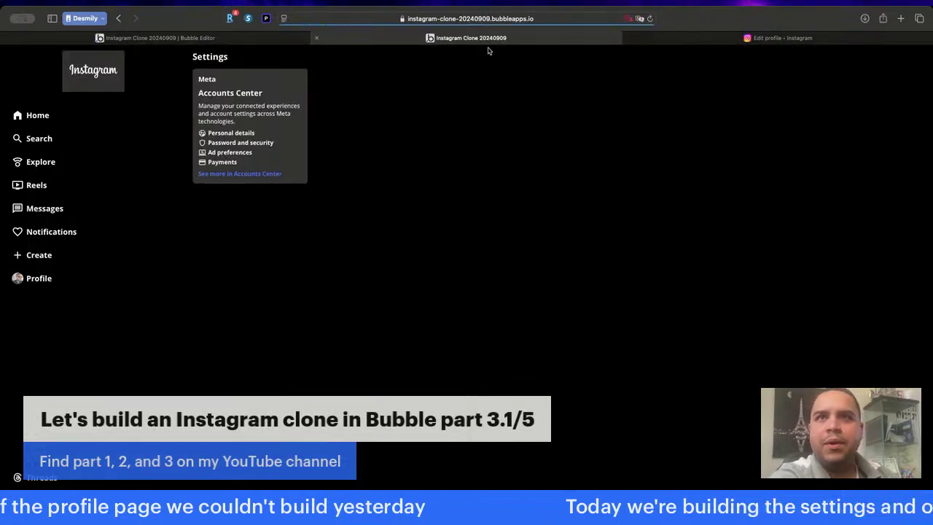
pyautogui.click(745, 38)
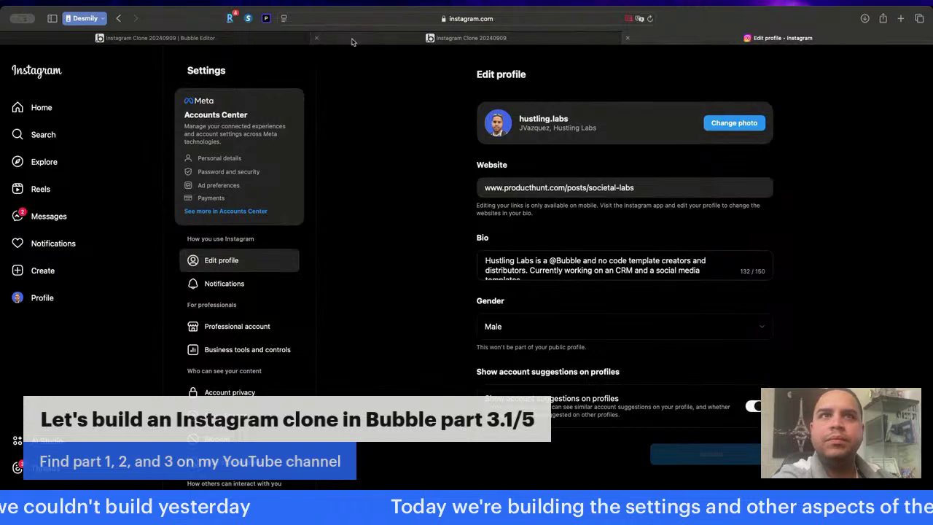
# Set the font weight of the Accounts Center heading to 800 and compare the app preview with Instagram's original settings page.
pyautogui.click(283, 38)
pyautogui.click(91, 208)
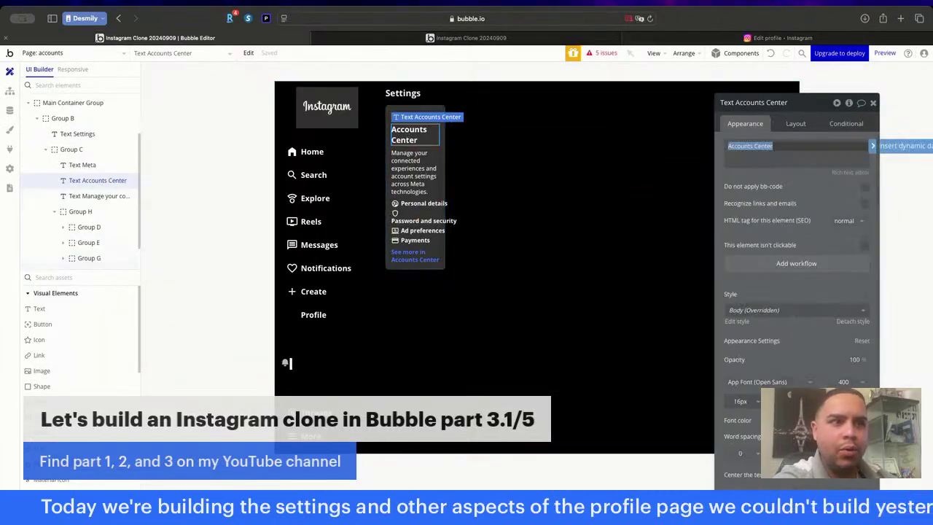
pyautogui.click(846, 381)
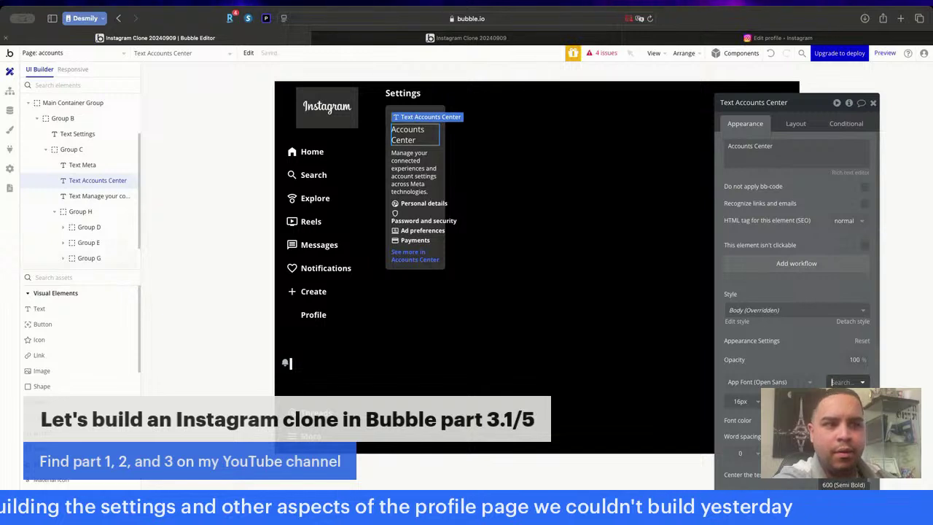
pyautogui.click(843, 489)
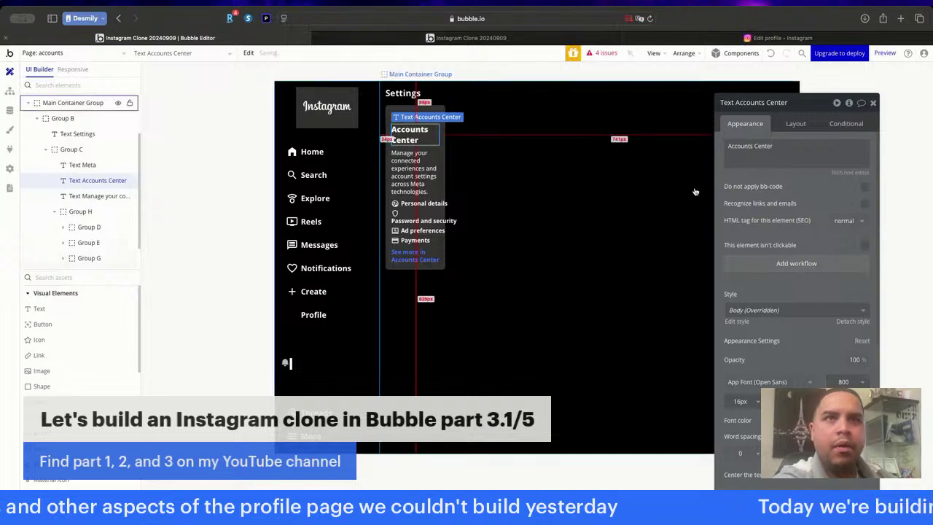
pyautogui.click(612, 38)
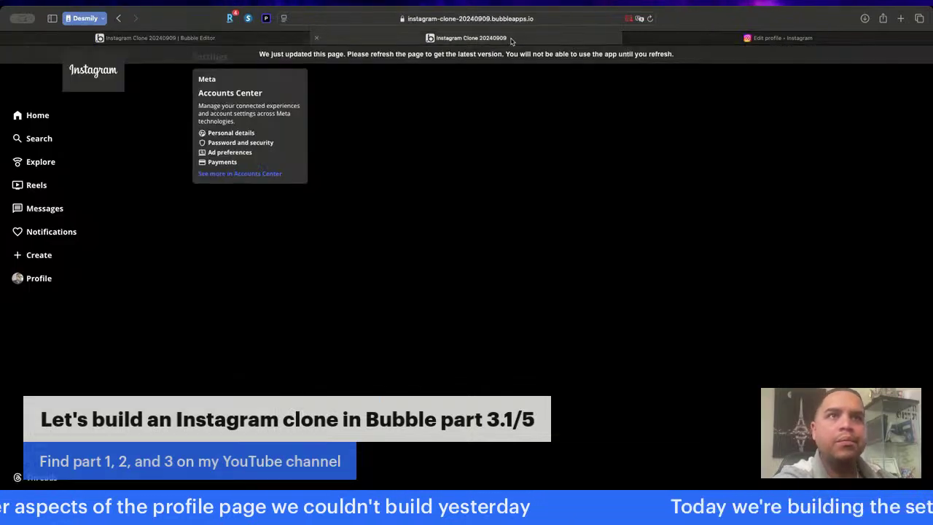
pyautogui.click(690, 39)
pyautogui.click(475, 37)
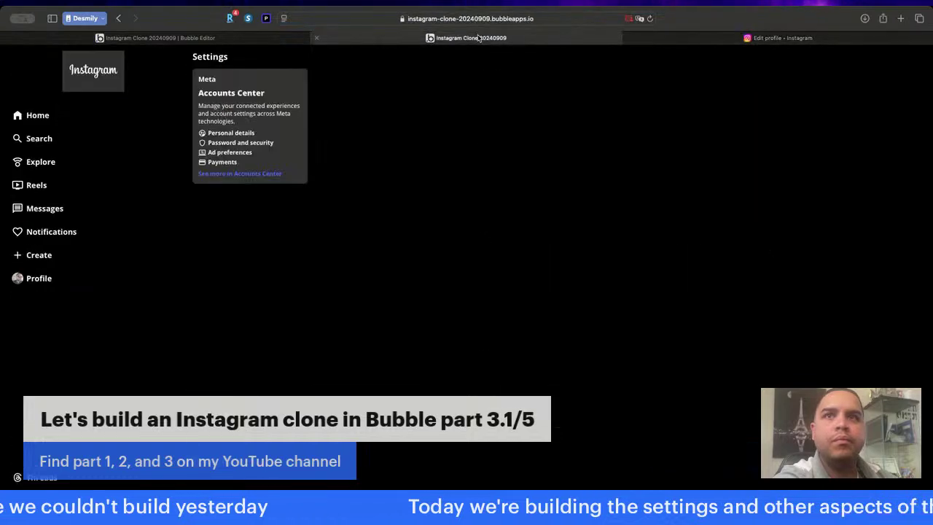
pyautogui.click(779, 38)
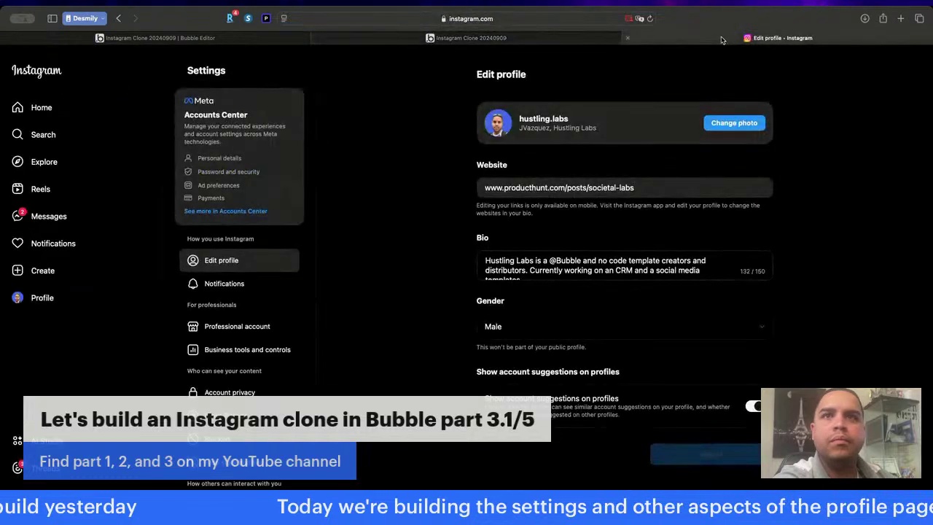
# Change the font color of the Manage your connected experiences description to a semi-transparent Primary contrast (#FFFFFF).
pyautogui.click(250, 37)
pyautogui.click(99, 195)
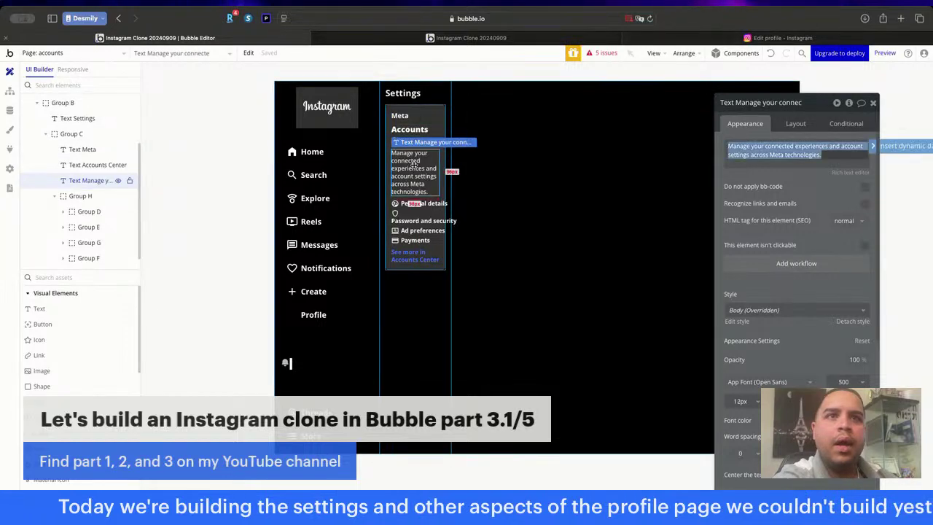
pyautogui.scroll(-3, 784, 304)
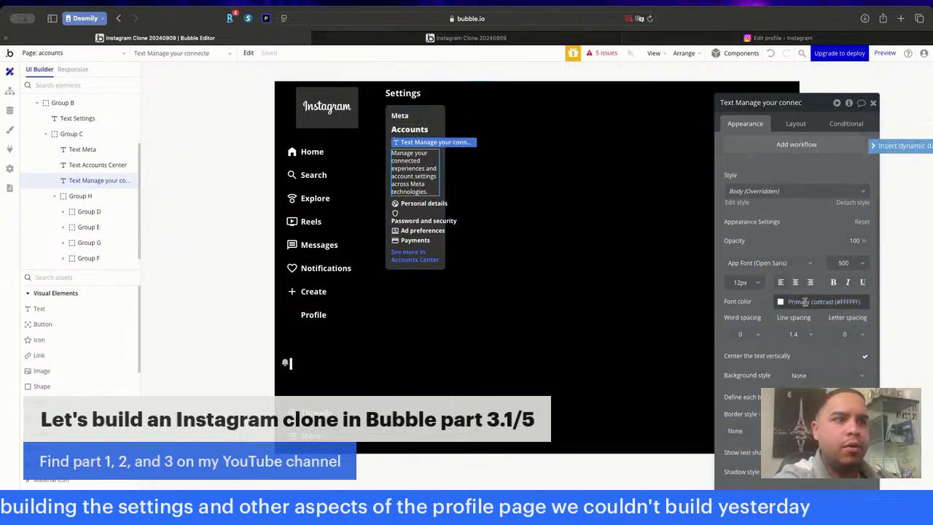
pyautogui.click(805, 302)
pyautogui.click(774, 365)
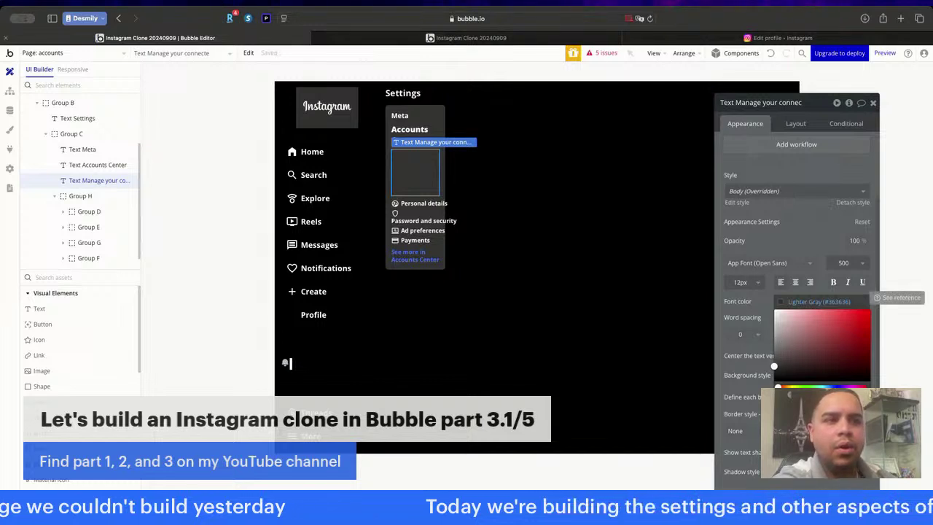
pyautogui.click(773, 309)
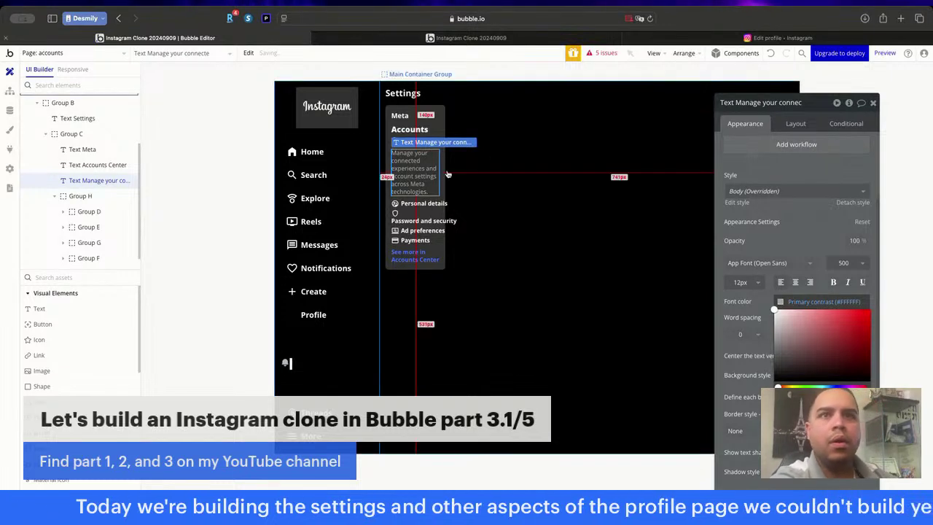
# Give the Personal details, Password and security, Ad preferences and Payments texts the same semi-transparent Primary contrast (#FFFFFF) font color.
pyautogui.click(423, 203)
pyautogui.click(816, 302)
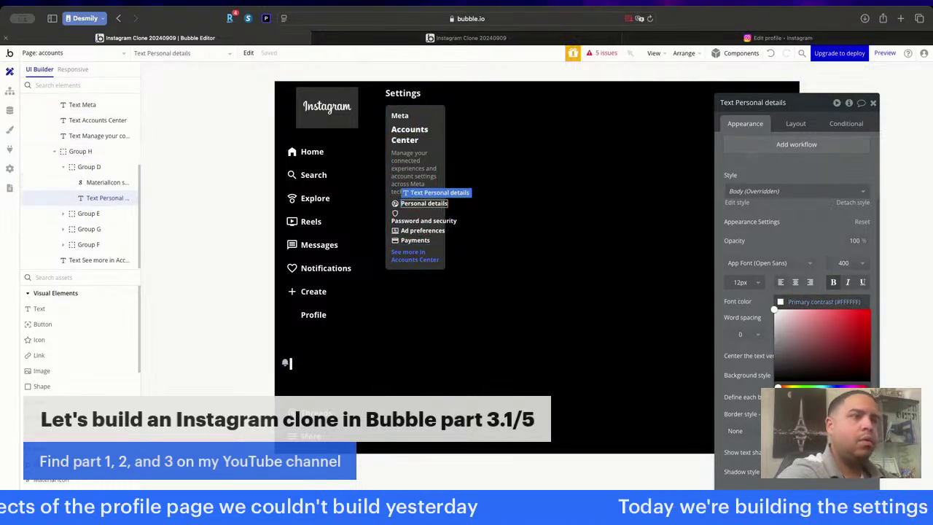
pyautogui.click(423, 220)
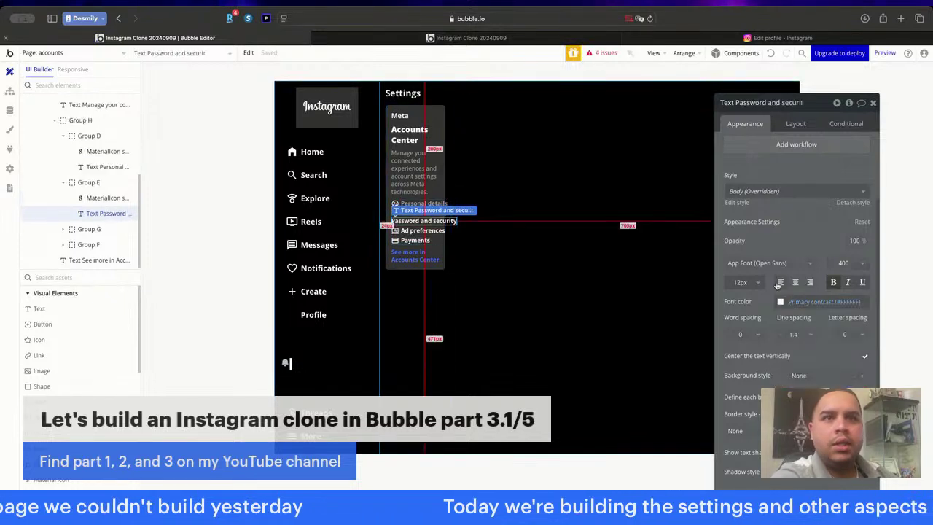
pyautogui.click(817, 302)
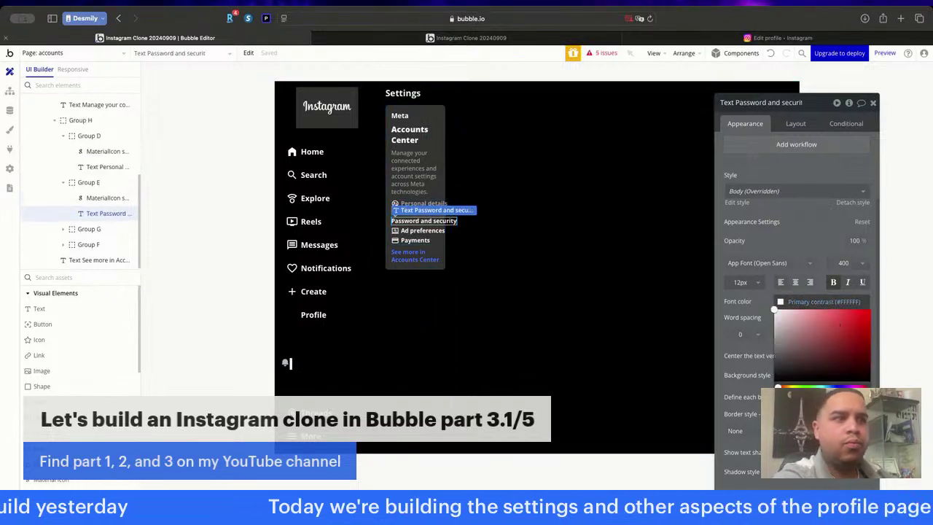
pyautogui.click(423, 230)
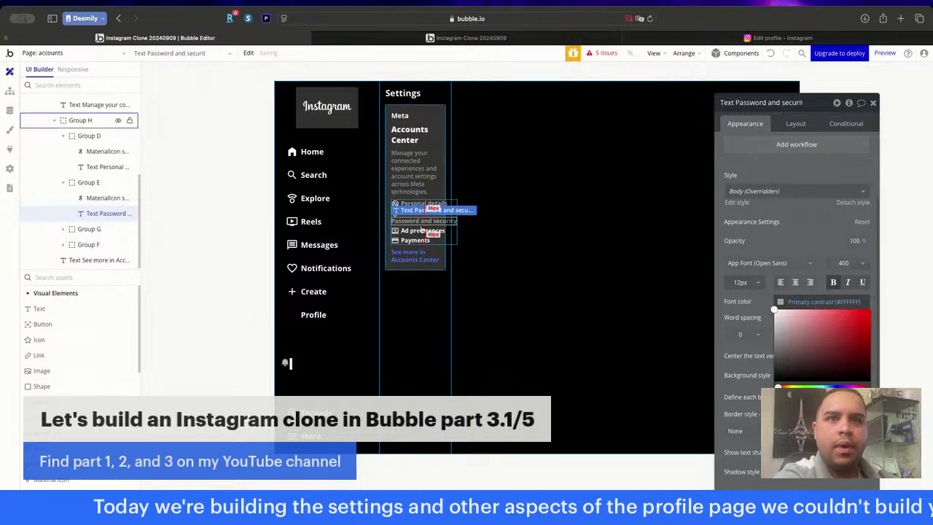
pyautogui.click(797, 301)
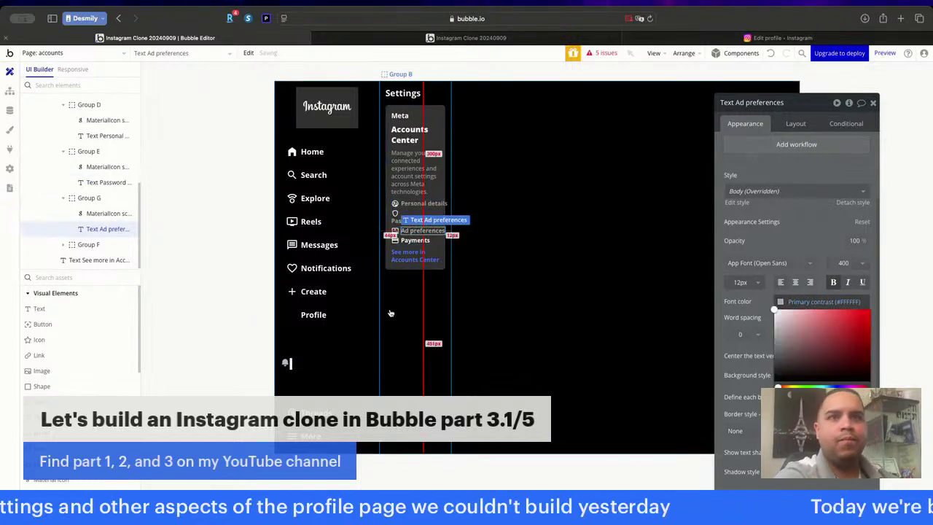
pyautogui.click(413, 241)
pyautogui.click(813, 301)
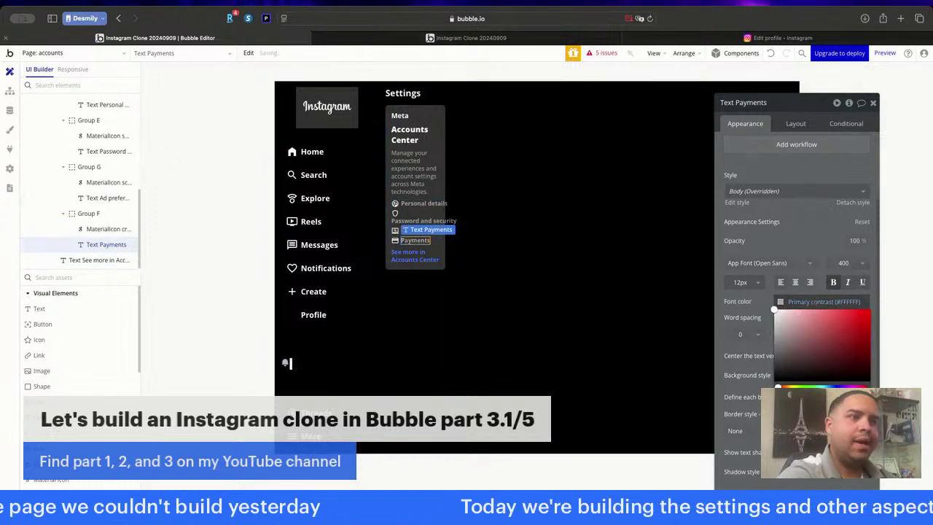
# Set the icon color of the four Accounts Center list icons to Primary contrast at 50% opacity.
pyautogui.click(395, 205)
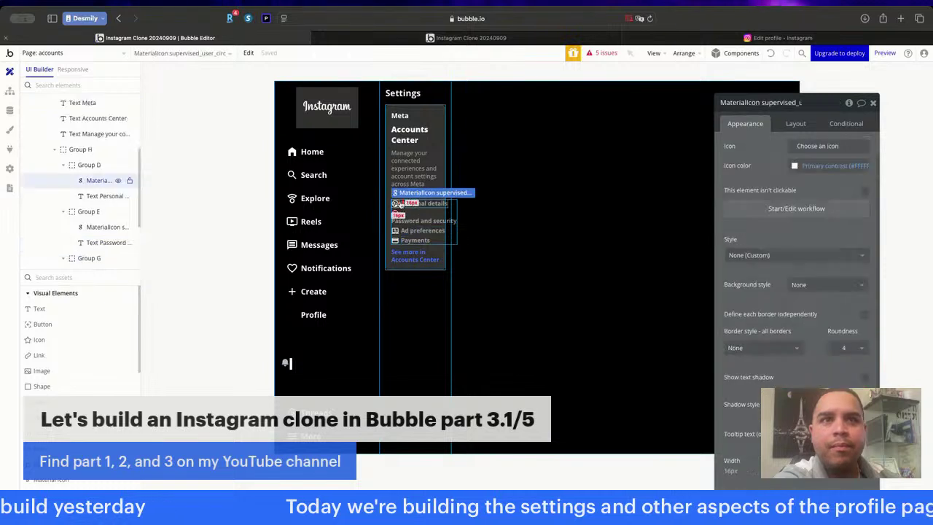
pyautogui.click(828, 170)
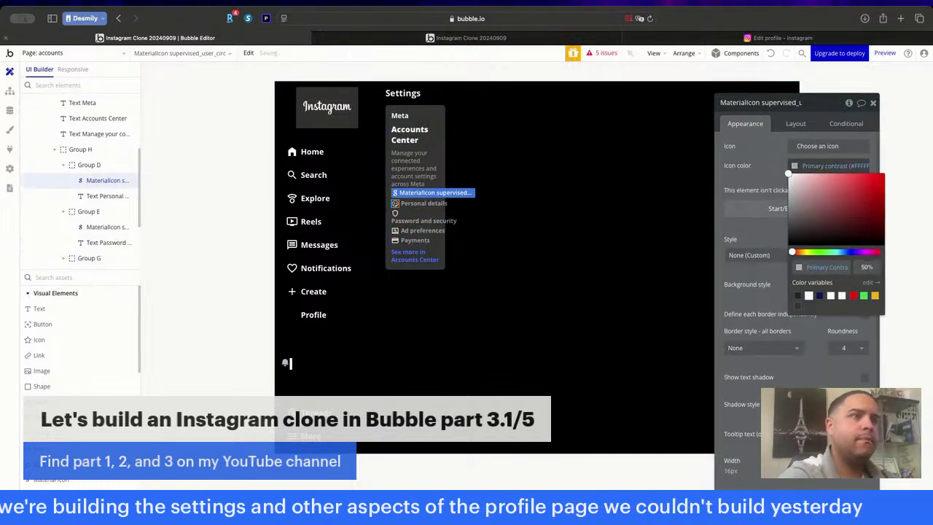
pyautogui.click(396, 213)
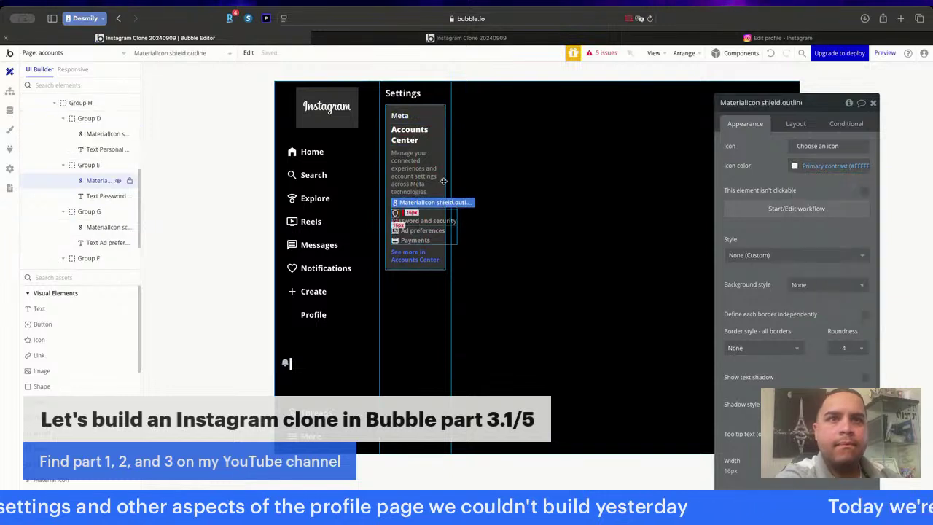
pyautogui.click(828, 166)
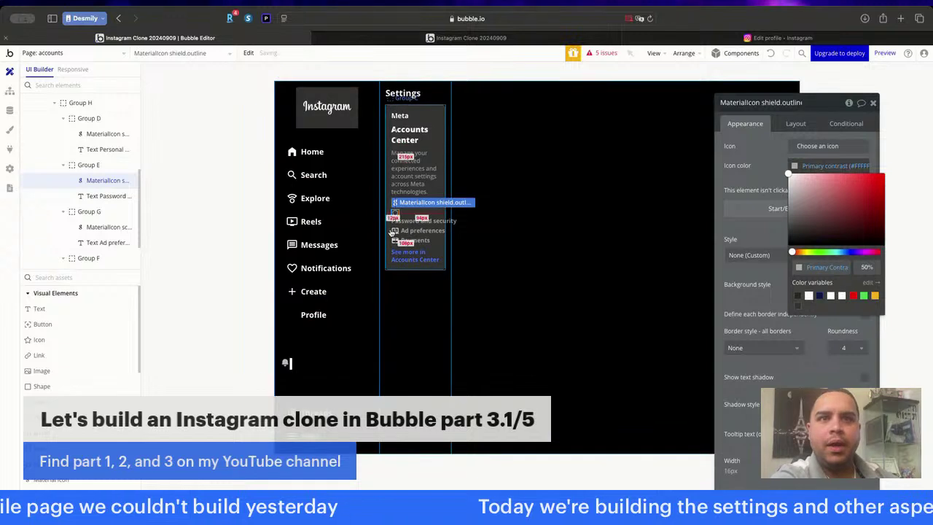
pyautogui.click(395, 232)
pyautogui.click(828, 165)
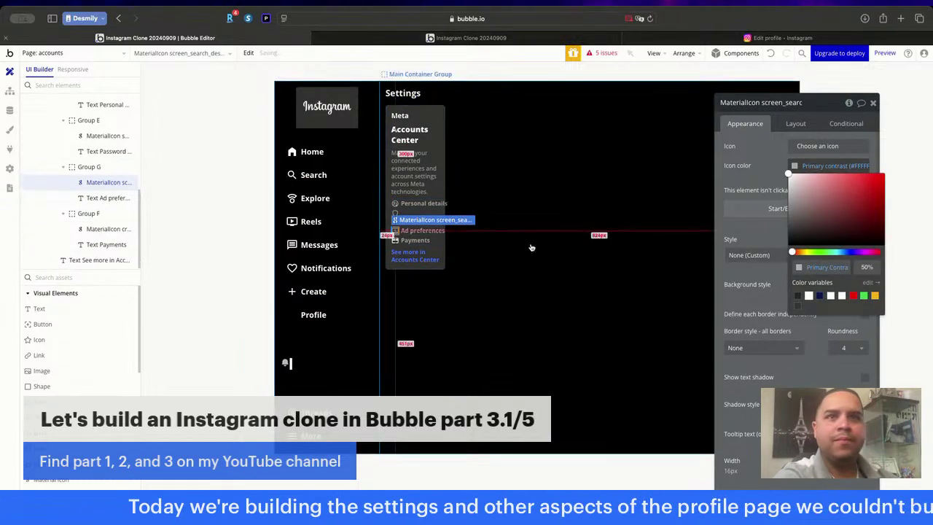
pyautogui.click(394, 242)
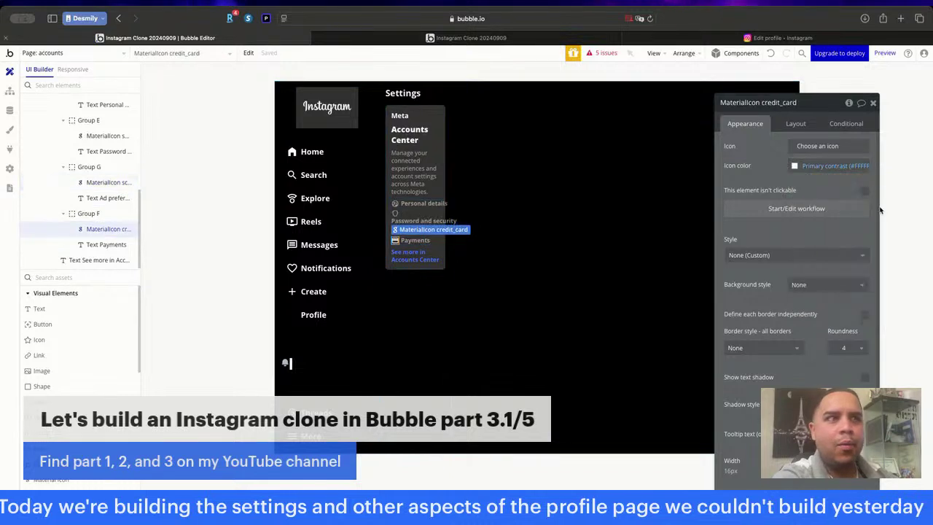
pyautogui.click(828, 166)
pyautogui.click(864, 267)
pyautogui.write('50')
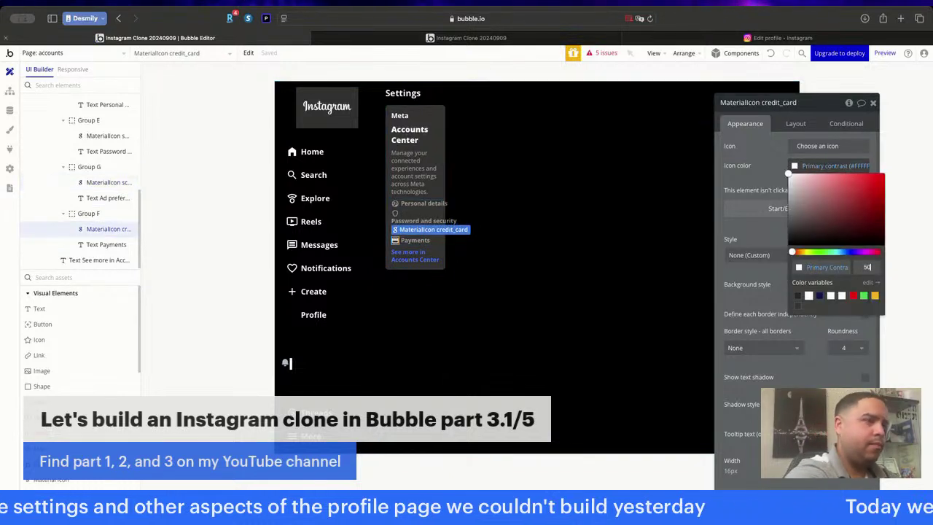
# Set the Settings column group's maximum width to 20% and compare the app preview with Instagram's original settings page.
pyautogui.click(416, 304)
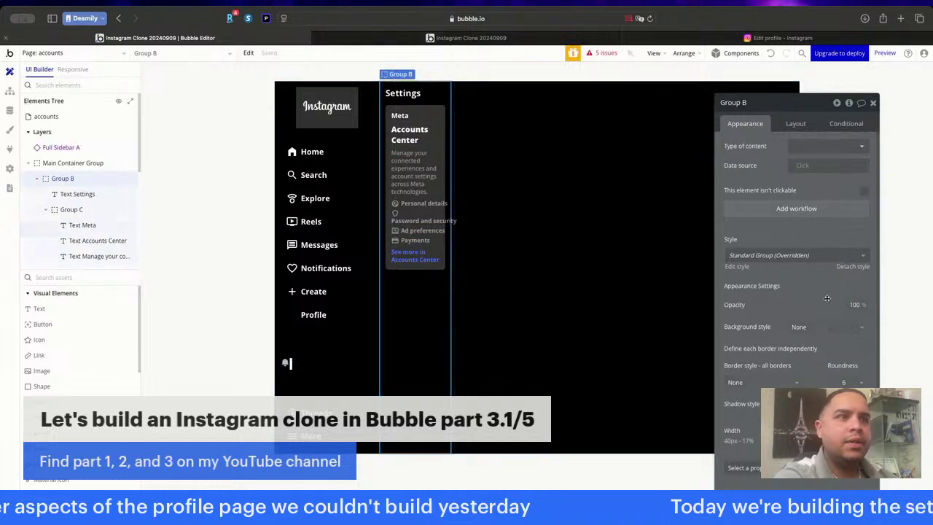
pyautogui.click(795, 123)
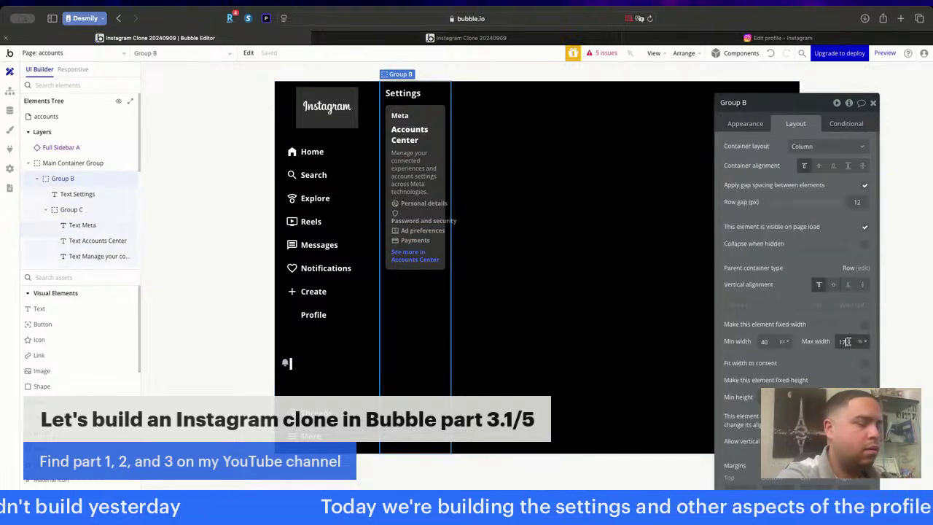
pyautogui.press('BackSpace')
pyautogui.press('BackSpace')
pyautogui.write('20')
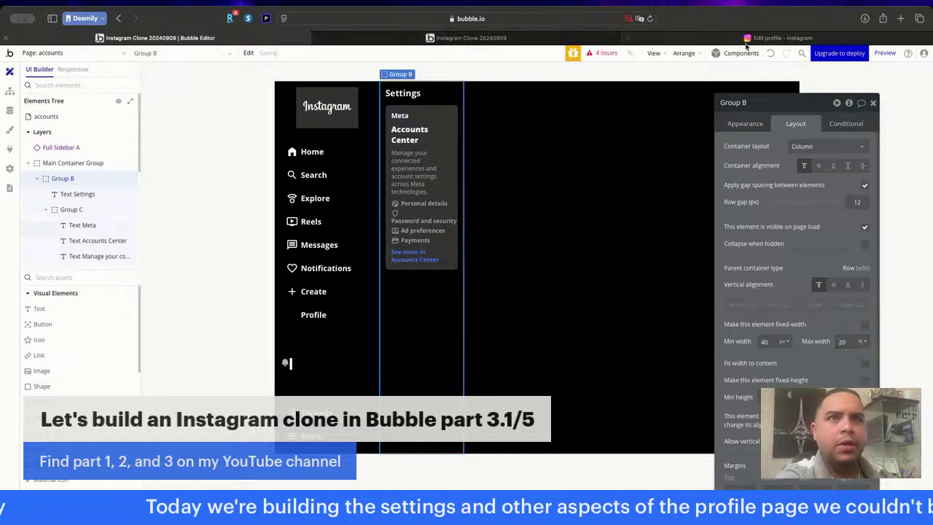
pyautogui.click(513, 37)
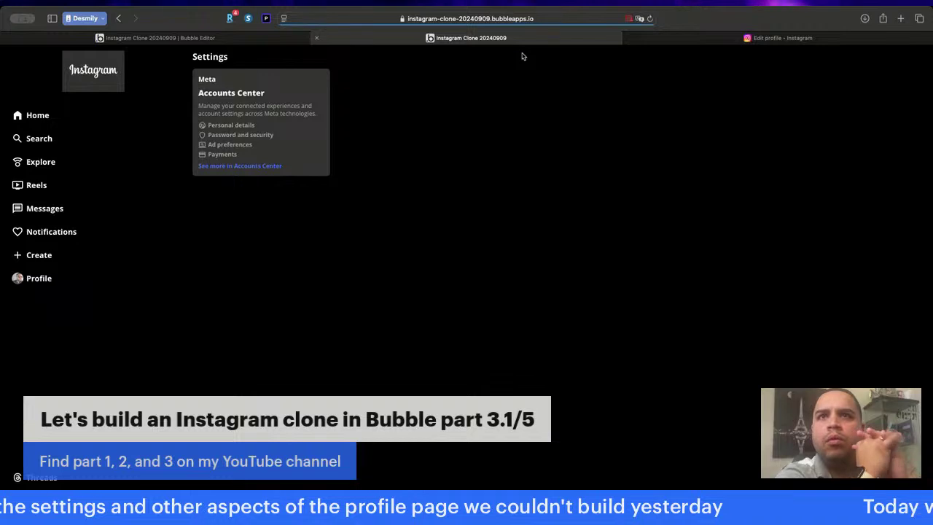
pyautogui.hotkey('ctrl', 'Tab')
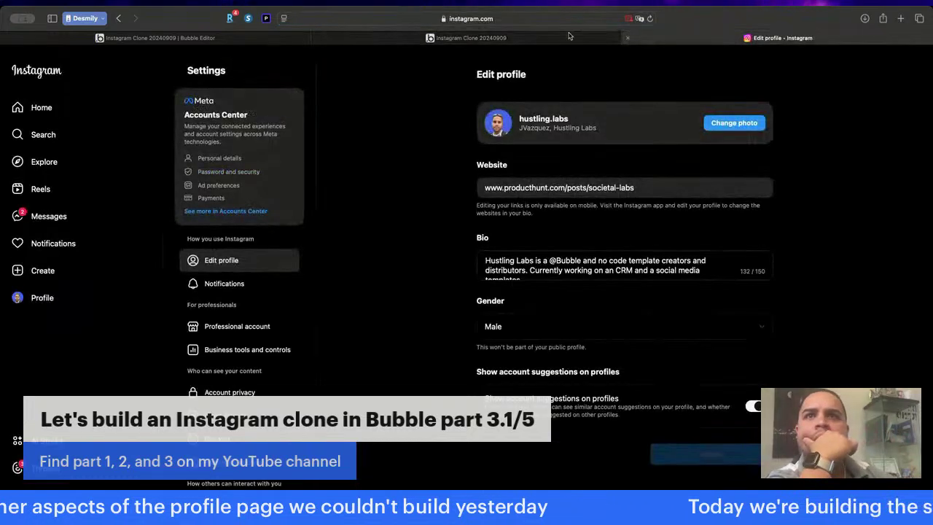
pyautogui.click(499, 41)
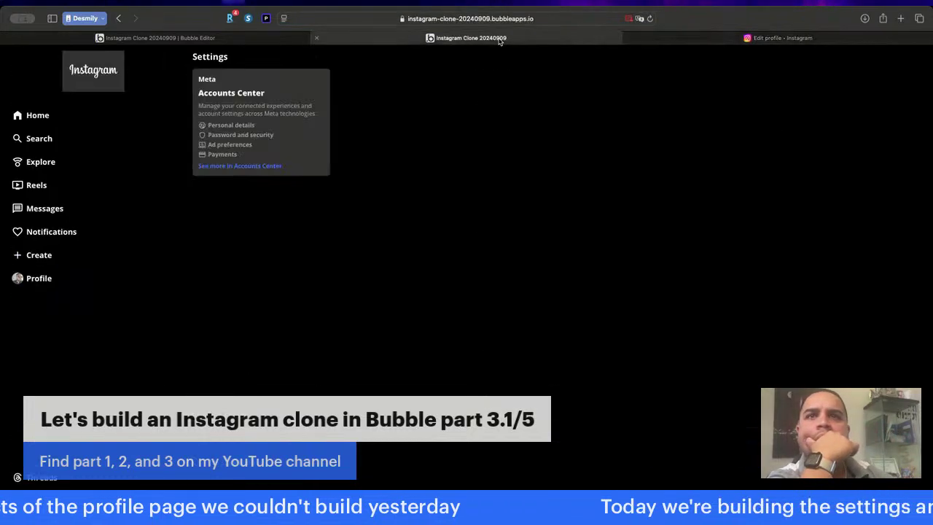
pyautogui.click(718, 41)
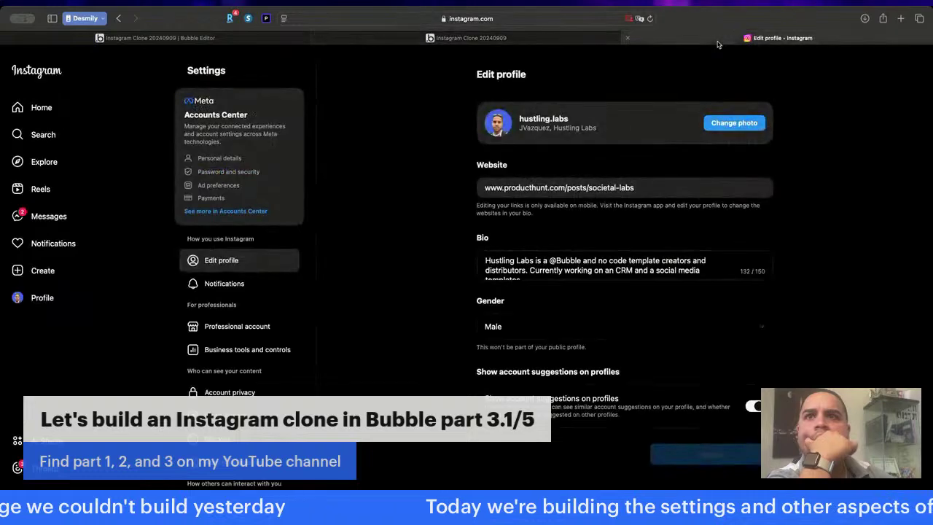
pyautogui.click(556, 40)
# Define the Settings column group's borders independently, giving its right side a solid border of width 1 and its left side a solid border.
pyautogui.hotkey('ctrl', 'shift', 'Tab')
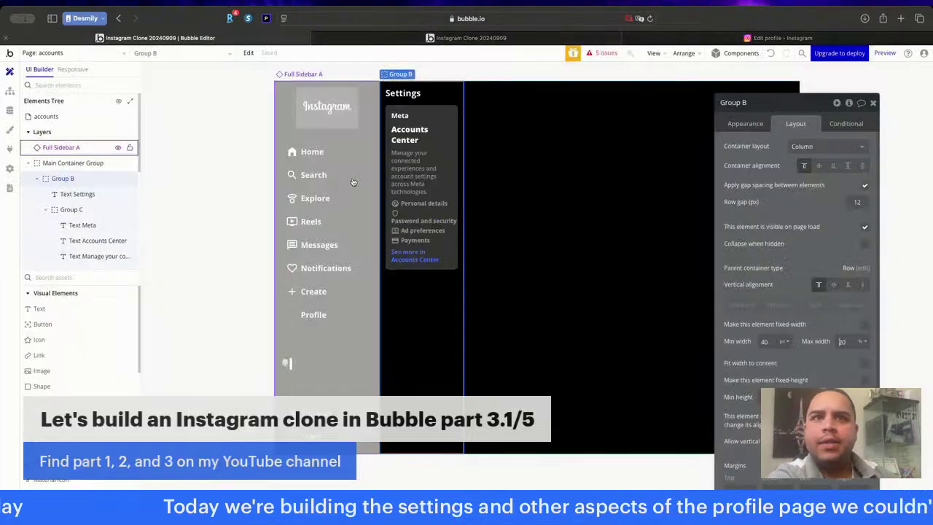
pyautogui.click(770, 124)
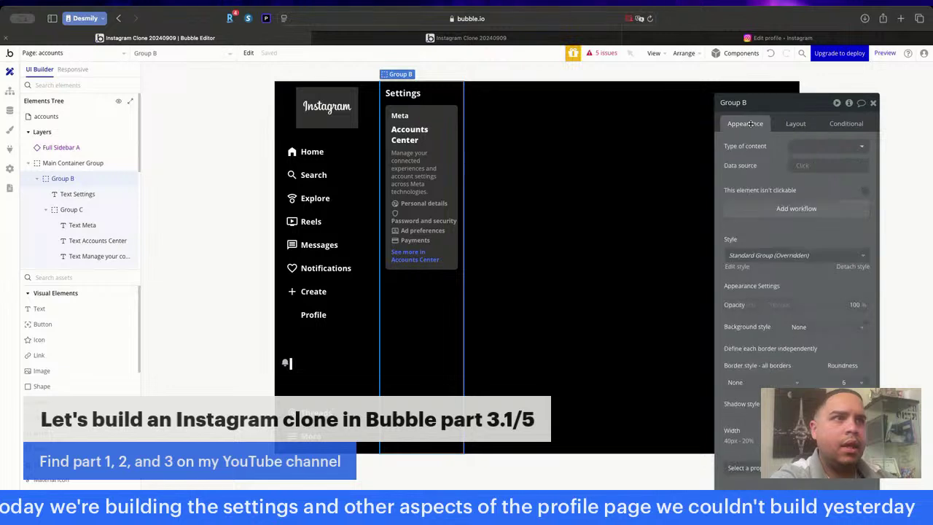
pyautogui.scroll(-2, 840, 381)
pyautogui.click(864, 281)
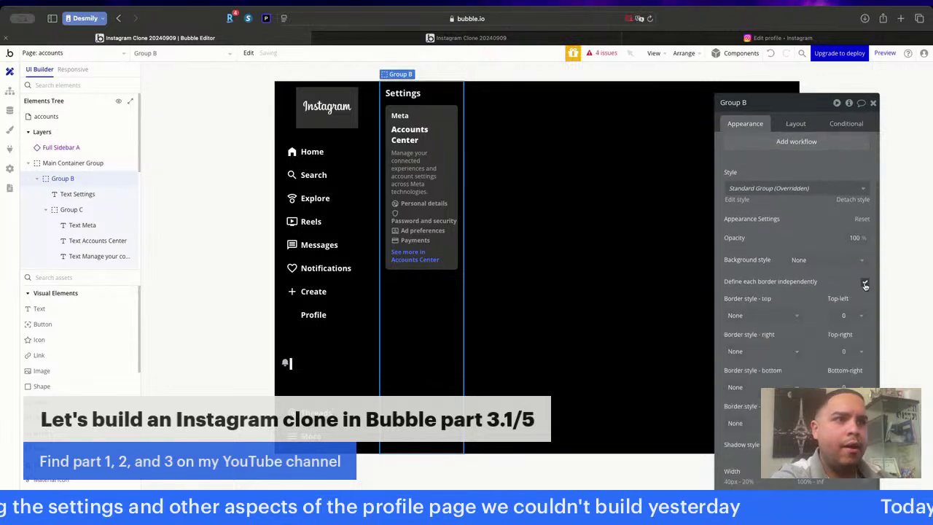
pyautogui.click(781, 359)
pyautogui.click(751, 393)
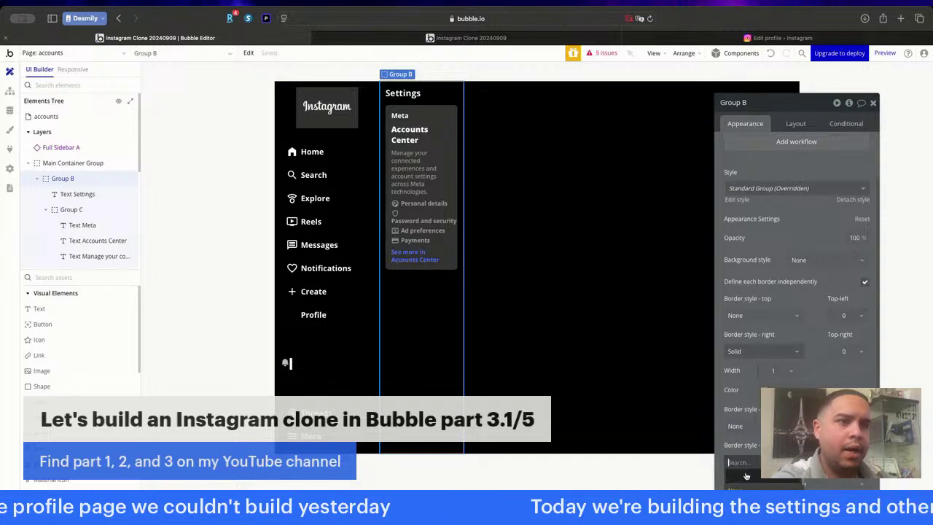
pyautogui.click(579, 296)
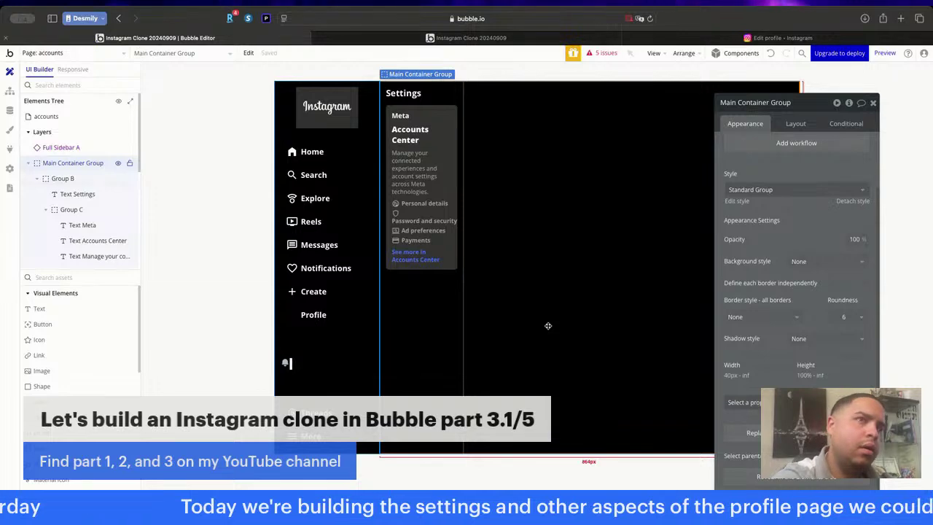
# Set the color of the Settings column group's right and left borders to Lighter Gray (#363636), matching Instagram's original page.
pyautogui.click(754, 38)
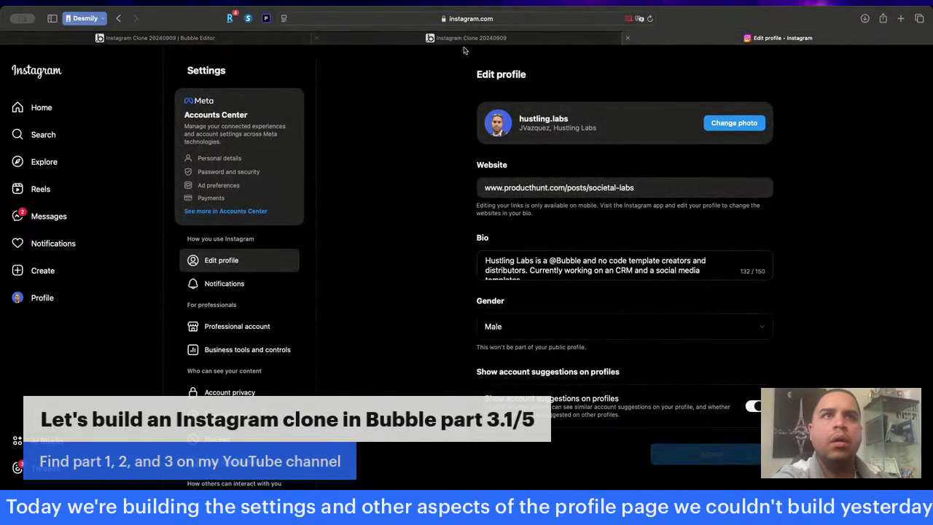
pyautogui.click(281, 38)
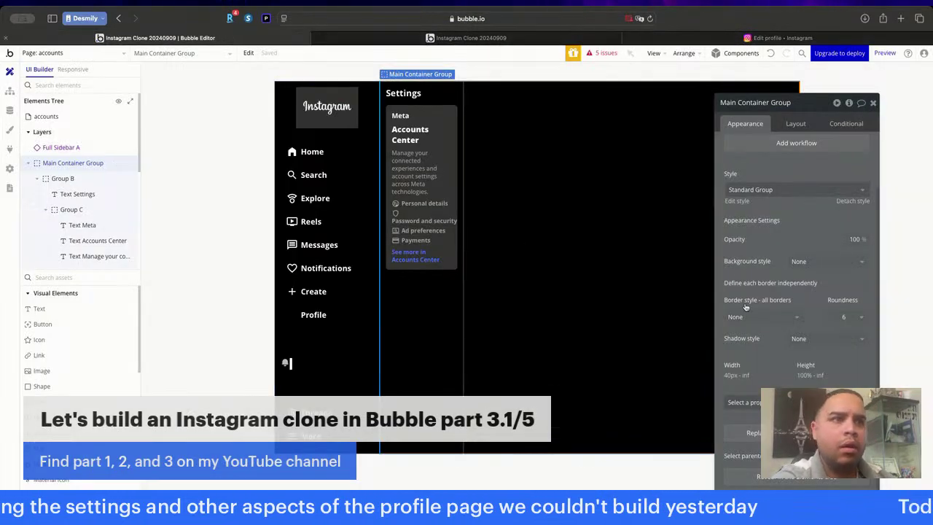
pyautogui.click(424, 313)
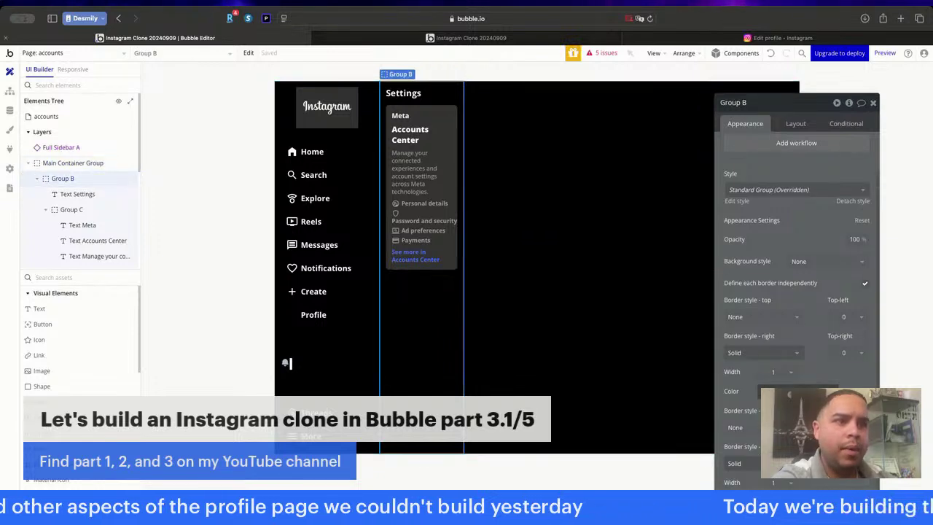
pyautogui.click(783, 391)
pyautogui.click(813, 327)
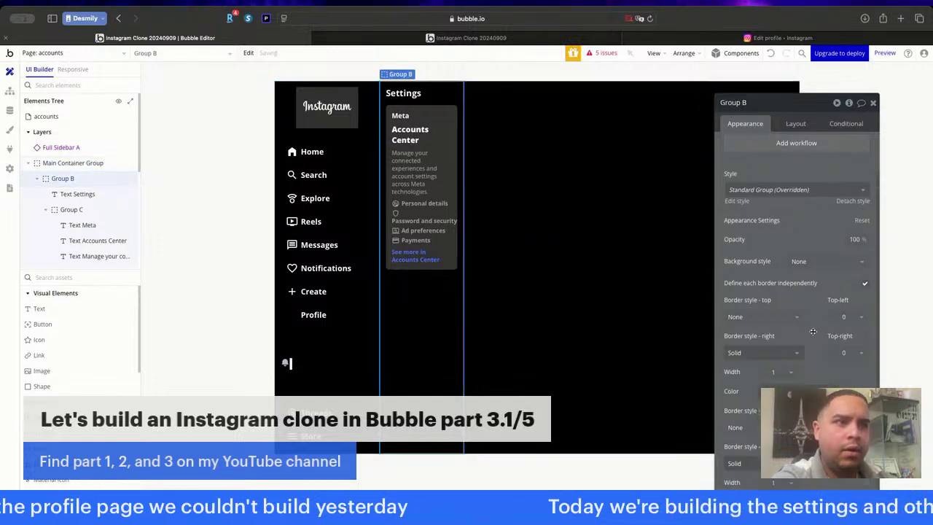
pyautogui.scroll(-3, 813, 328)
pyautogui.click(775, 313)
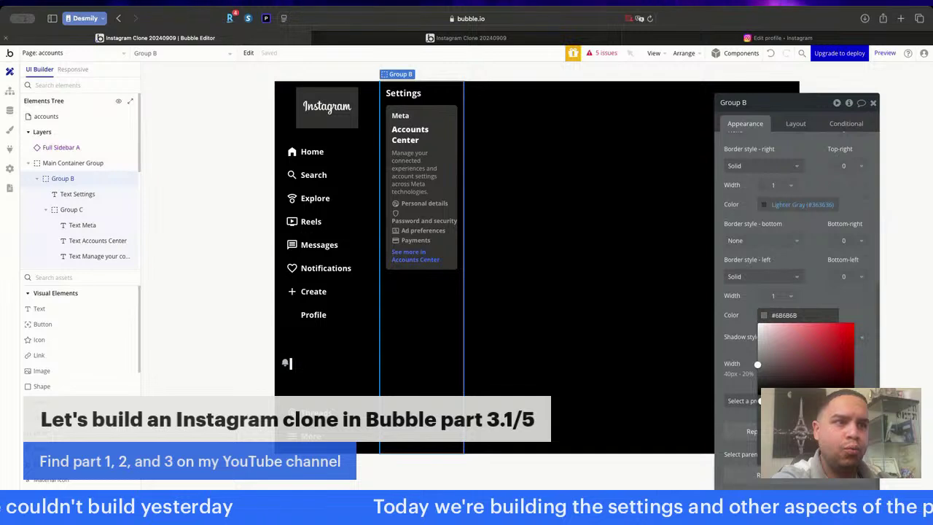
pyautogui.click(793, 435)
pyautogui.click(547, 284)
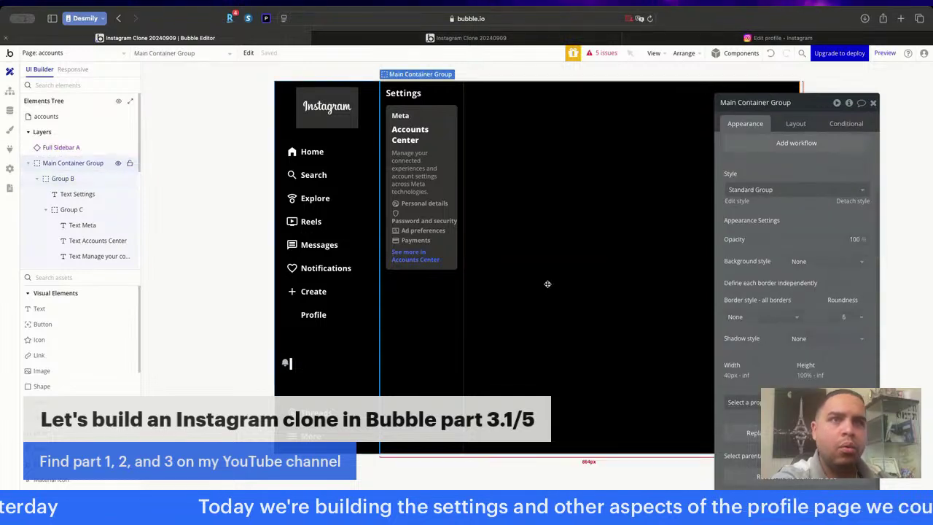
# Compare the Settings column borders in the app preview with Instagram's original settings page.
pyautogui.click(410, 38)
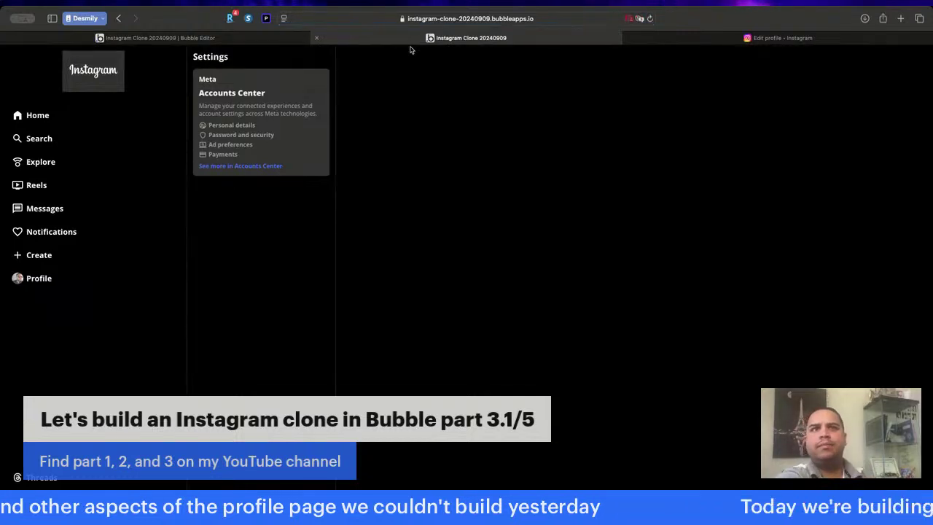
pyautogui.click(769, 39)
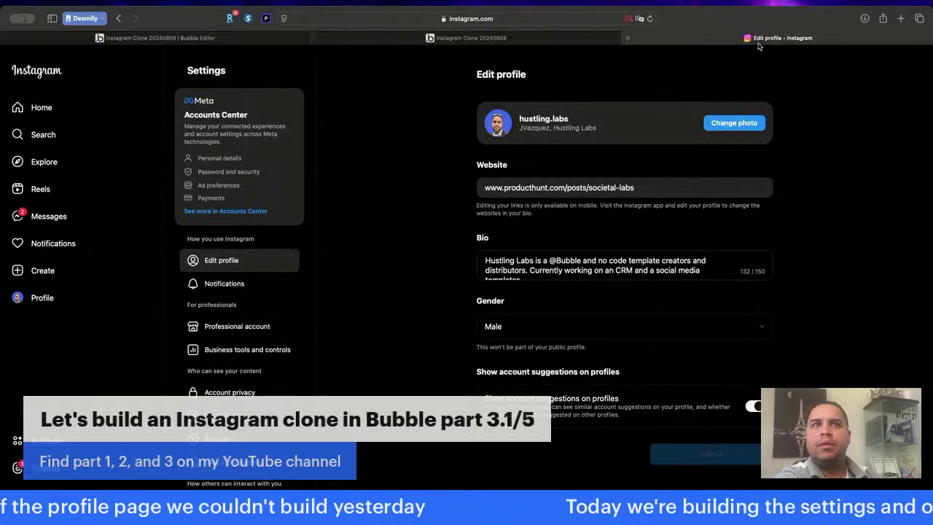
pyautogui.click(503, 36)
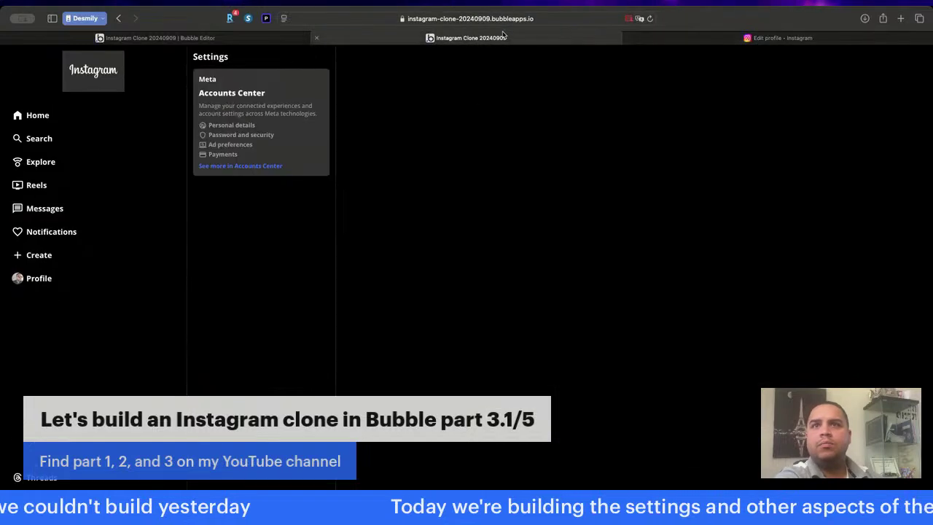
pyautogui.click(773, 37)
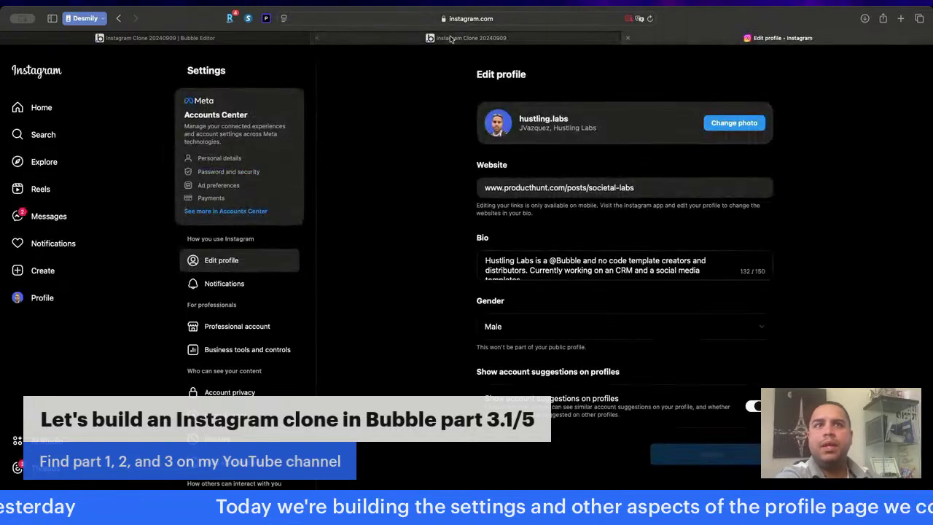
pyautogui.click(450, 40)
pyautogui.click(212, 39)
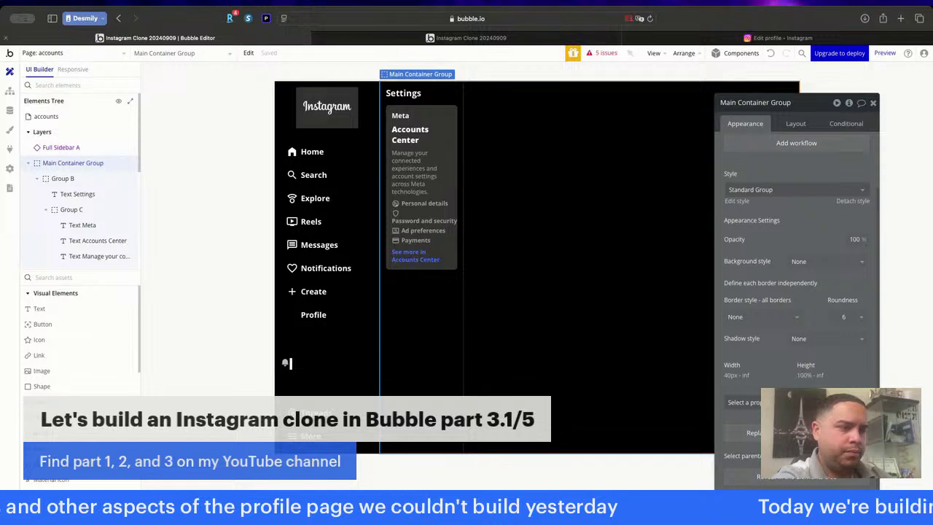
# Copy the Password and security row group and paste it twice into the Settings column group below the Accounts Center card.
pyautogui.click(424, 220)
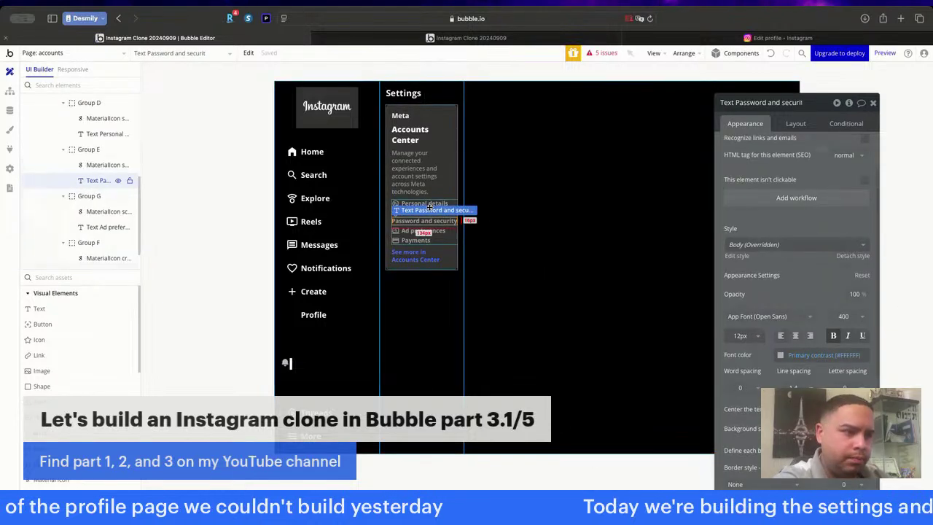
pyautogui.click(502, 253)
pyautogui.click(413, 211)
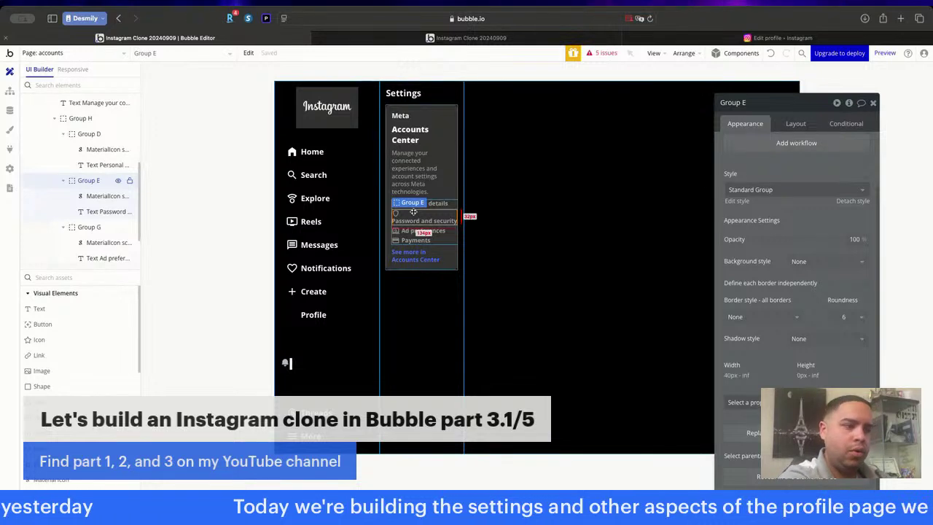
pyautogui.click(417, 311)
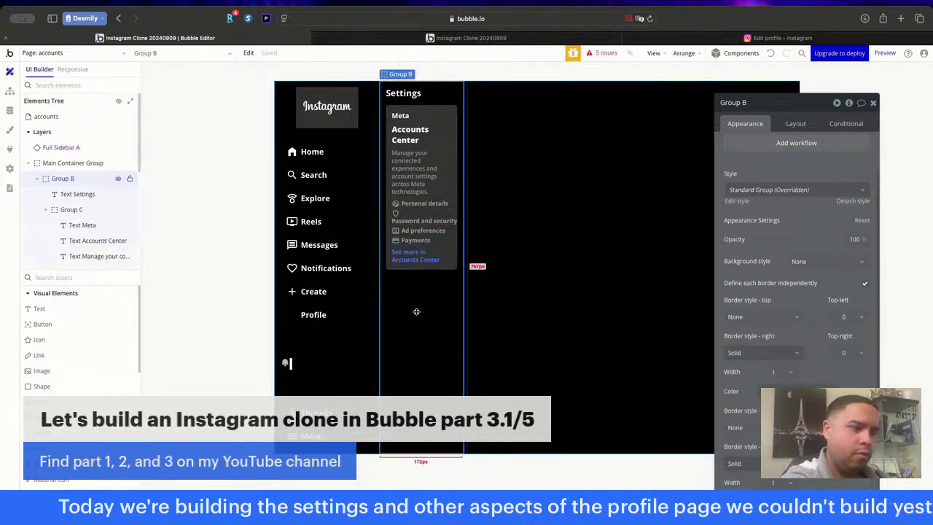
pyautogui.hotkey('ctrl', 'v')
pyautogui.click(416, 312)
pyautogui.press('super+v')
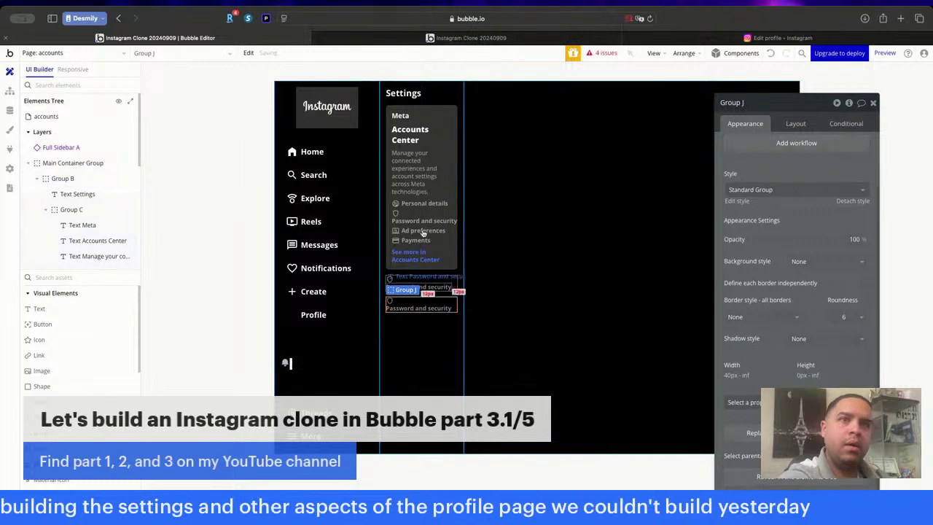
# Paste a copy of the Password and security text into the Settings column and move it above the two duplicated rows.
pyautogui.click(412, 161)
pyautogui.click(406, 129)
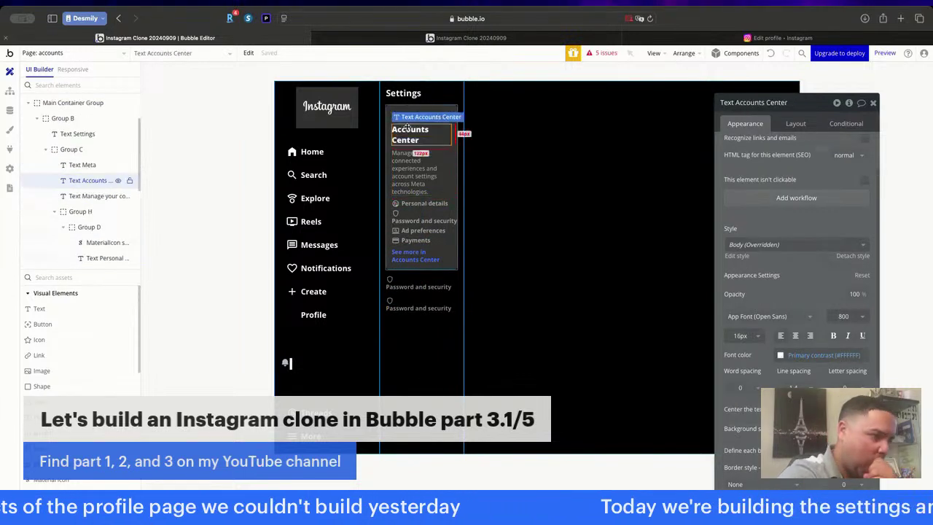
pyautogui.click(412, 286)
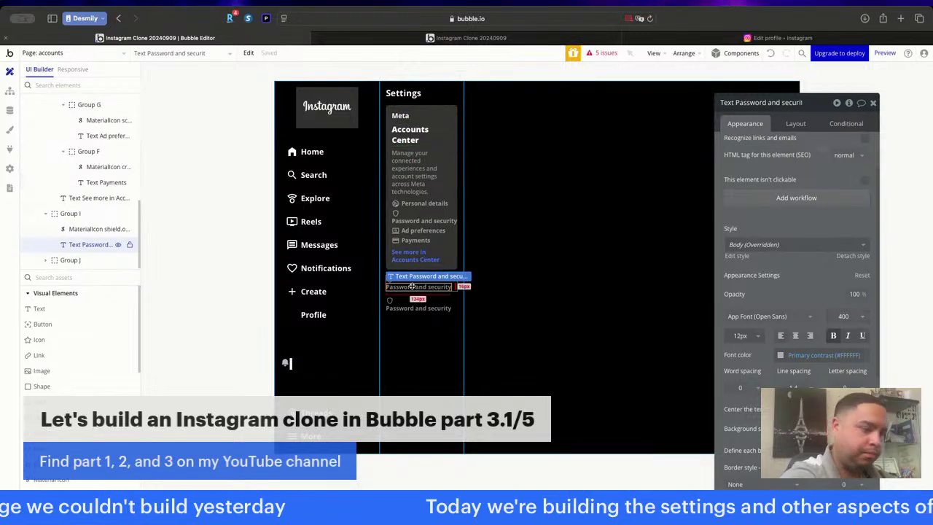
pyautogui.click(415, 339)
pyautogui.press('super+v')
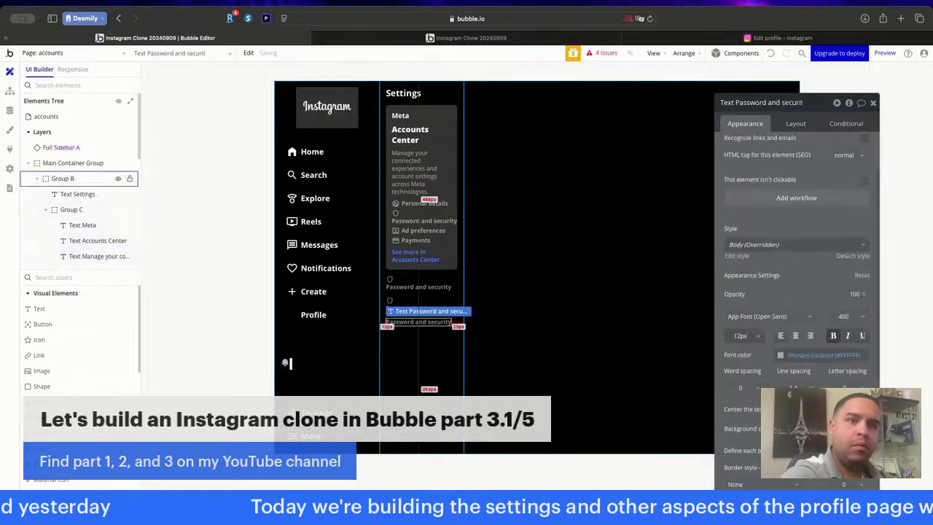
pyautogui.click(796, 124)
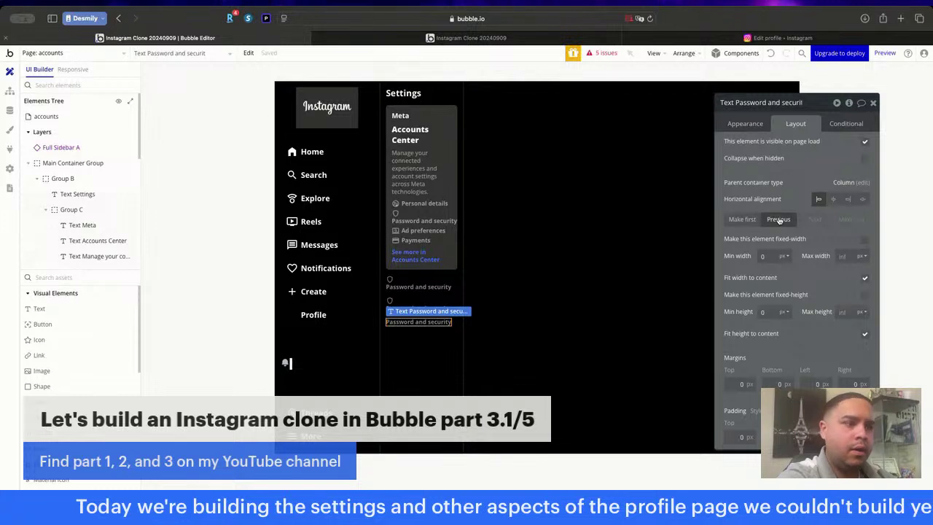
pyautogui.click(778, 219)
pyautogui.click(778, 220)
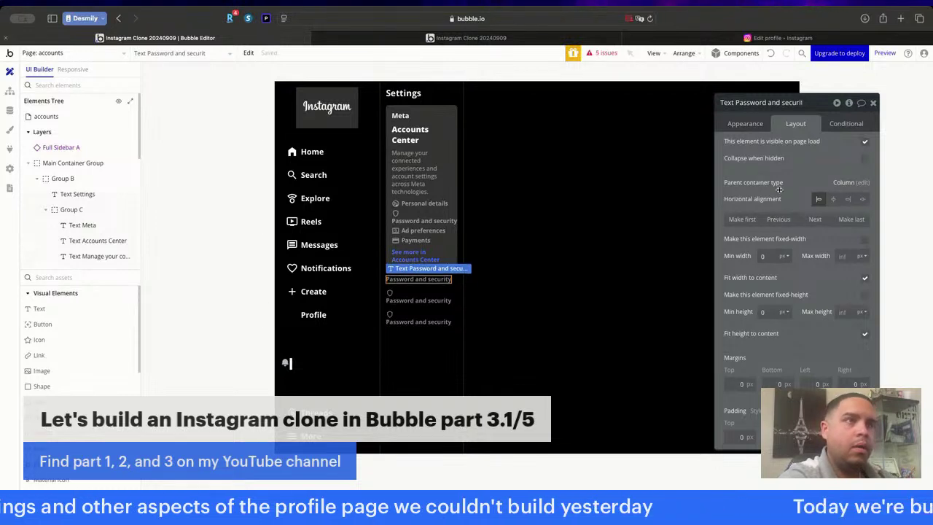
# Change the content of the text directly below the Accounts Center card to "How you use Instagram".
pyautogui.click(744, 124)
pyautogui.tripleClick(758, 146)
pyautogui.write('H')
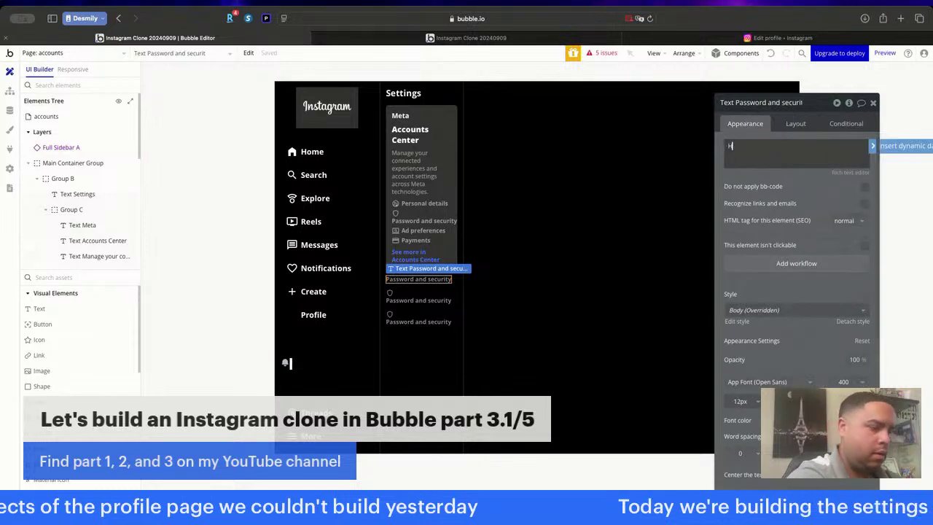
pyautogui.write('ow you')
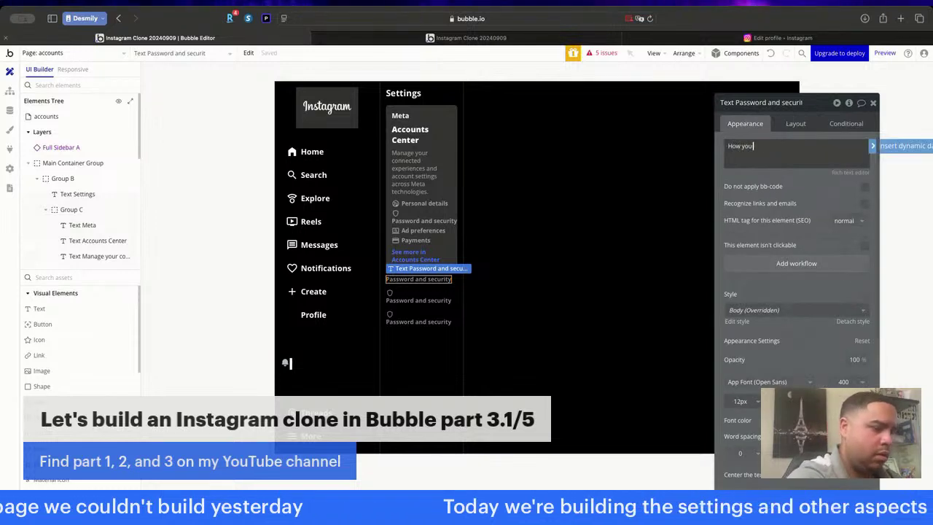
pyautogui.write(' use Instagram')
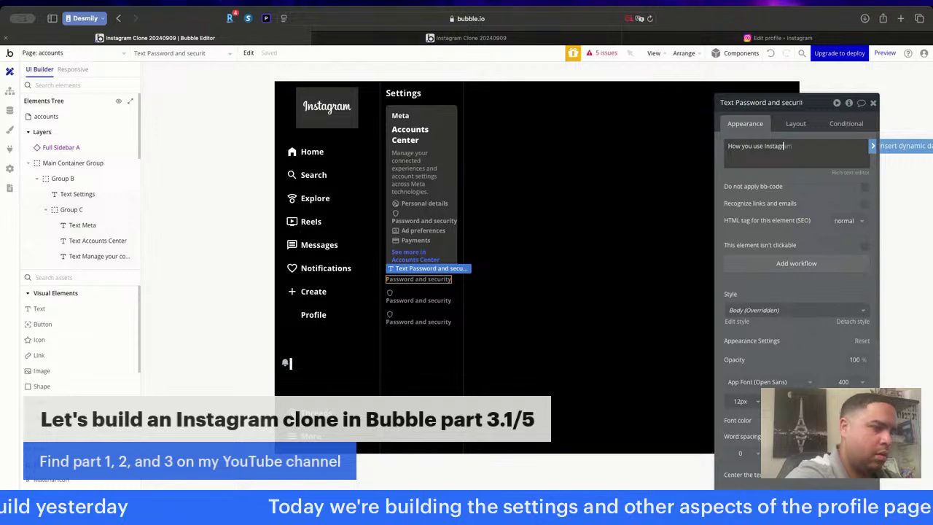
# Set the text and icon colors of the two rows below "How you use Instagram" to Primary contrast (#FFFFFF) at 100% opacity.
pyautogui.click(420, 298)
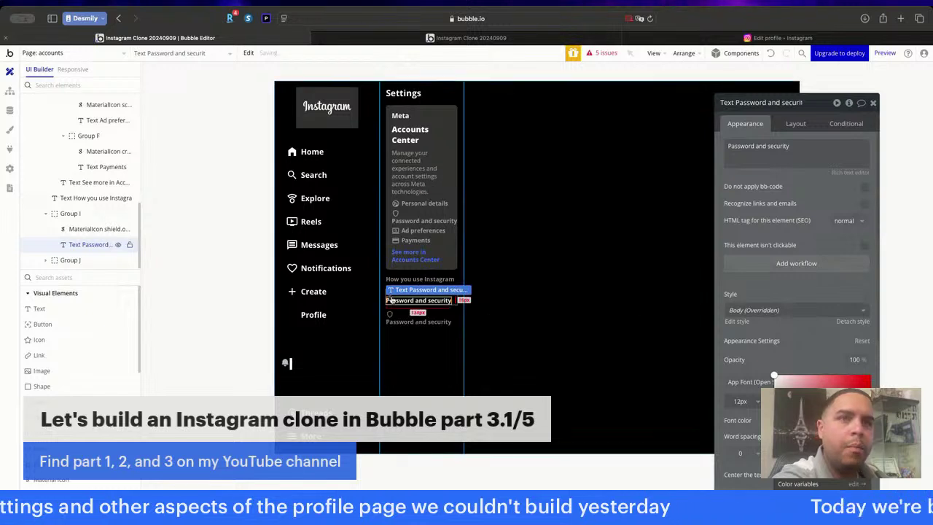
pyautogui.click(418, 322)
pyautogui.click(819, 421)
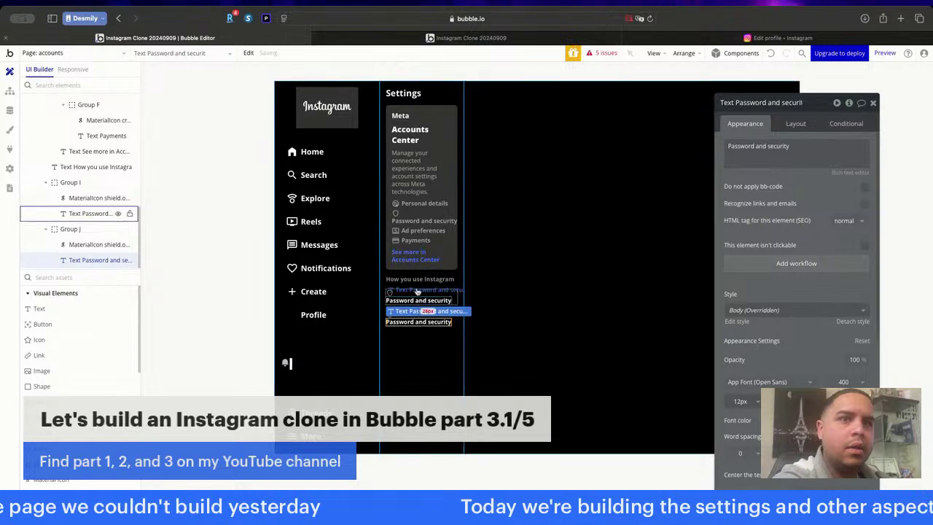
pyautogui.click(389, 292)
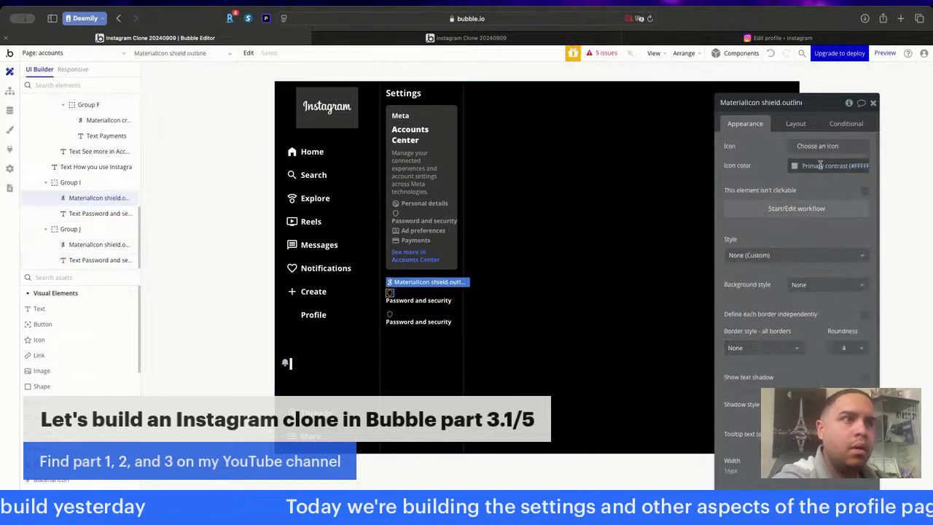
pyautogui.click(795, 165)
pyautogui.click(808, 297)
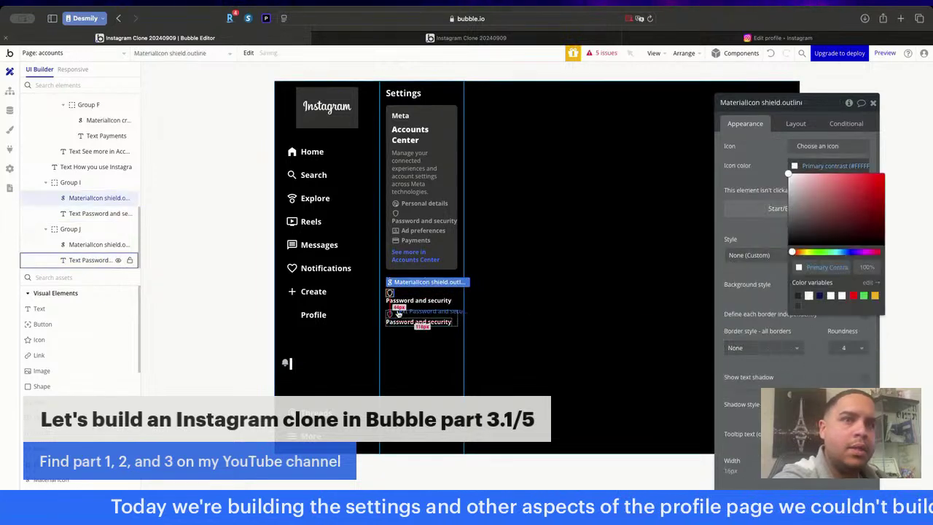
pyautogui.click(391, 315)
pyautogui.click(795, 171)
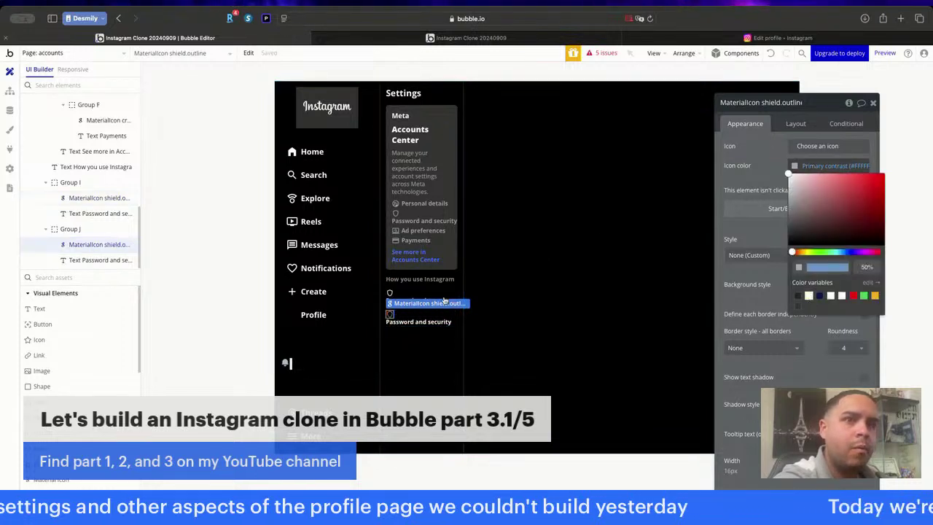
# Set the shield icons in both rows below "How you use Instagram" to 20 px wide and 20 px high.
pyautogui.click(418, 326)
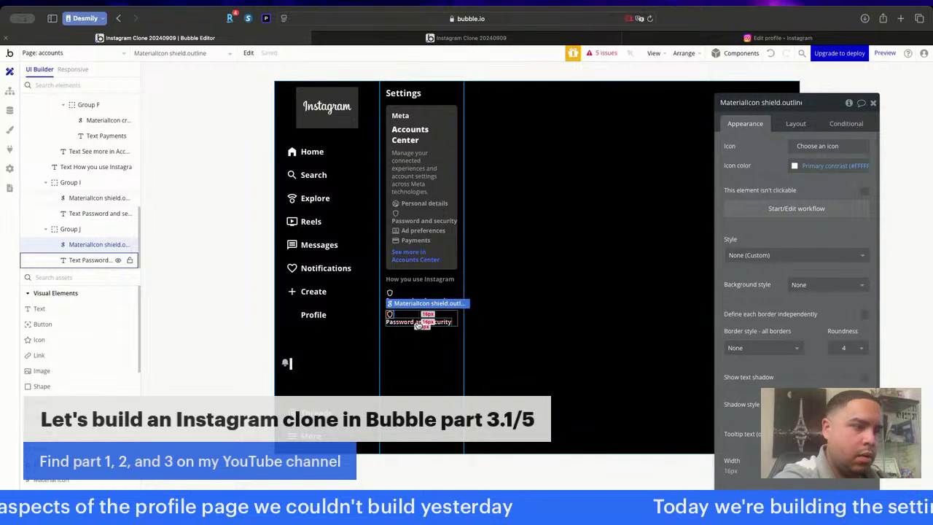
pyautogui.click(803, 127)
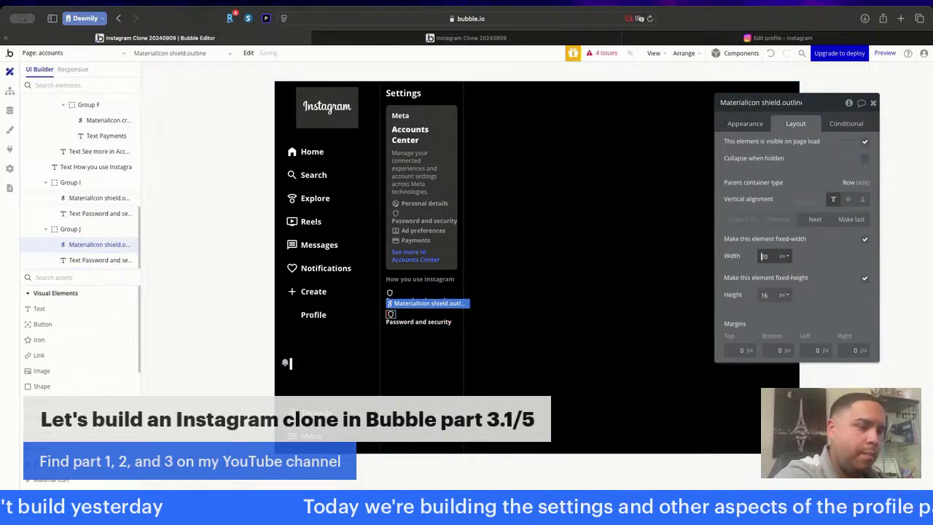
pyautogui.write('20')
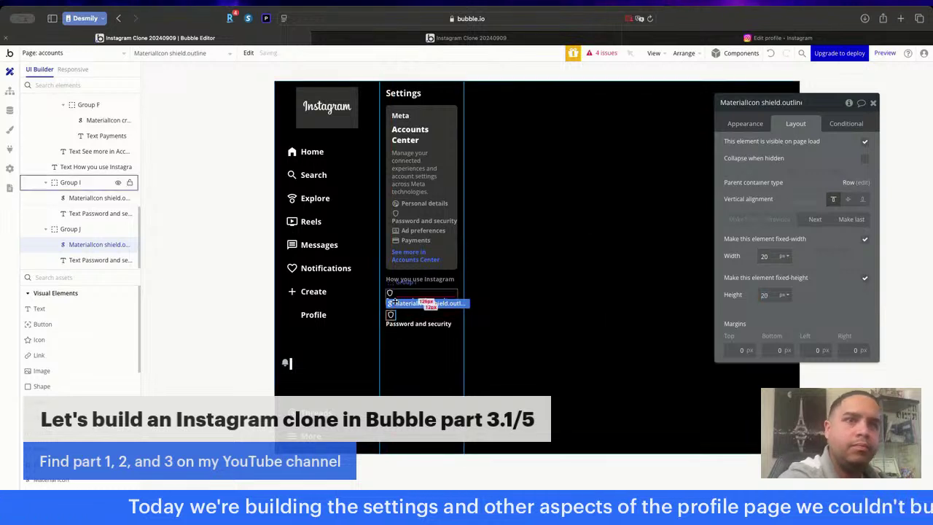
pyautogui.click(387, 290)
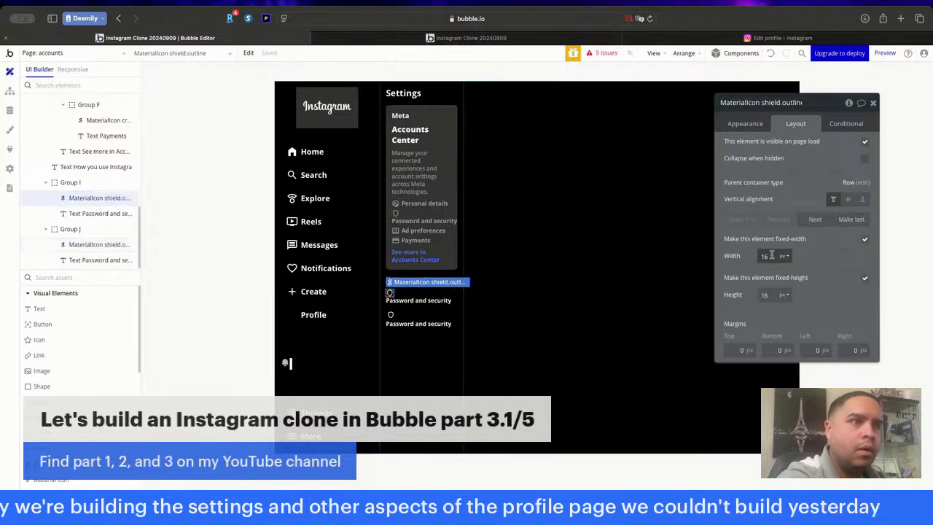
pyautogui.press('Tab')
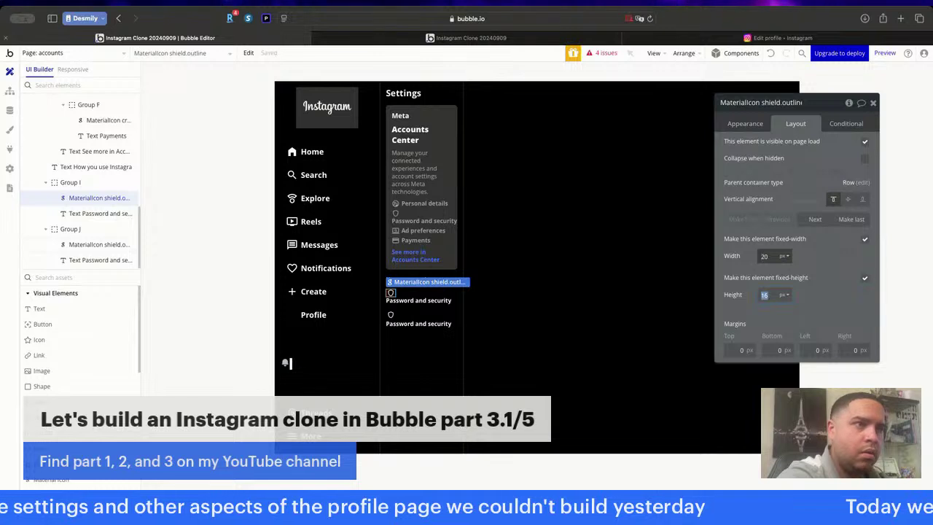
pyautogui.write('20')
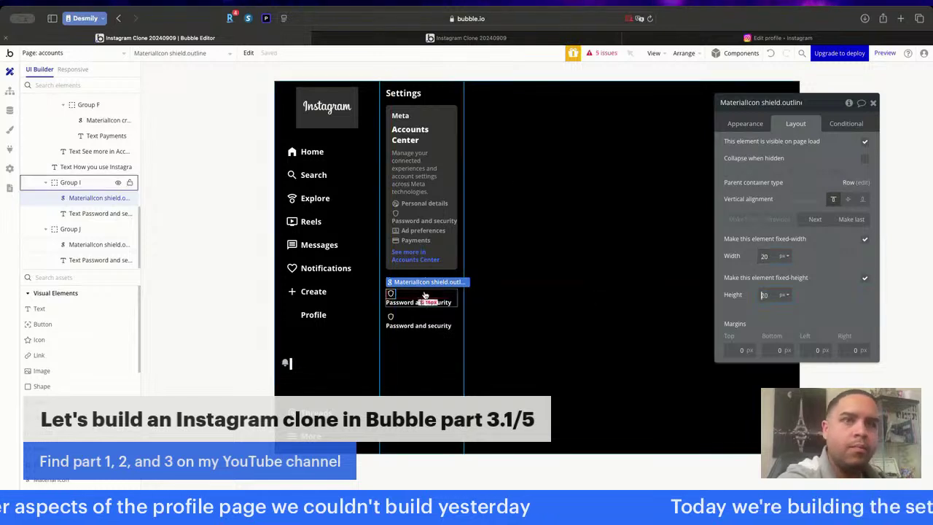
pyautogui.click(426, 301)
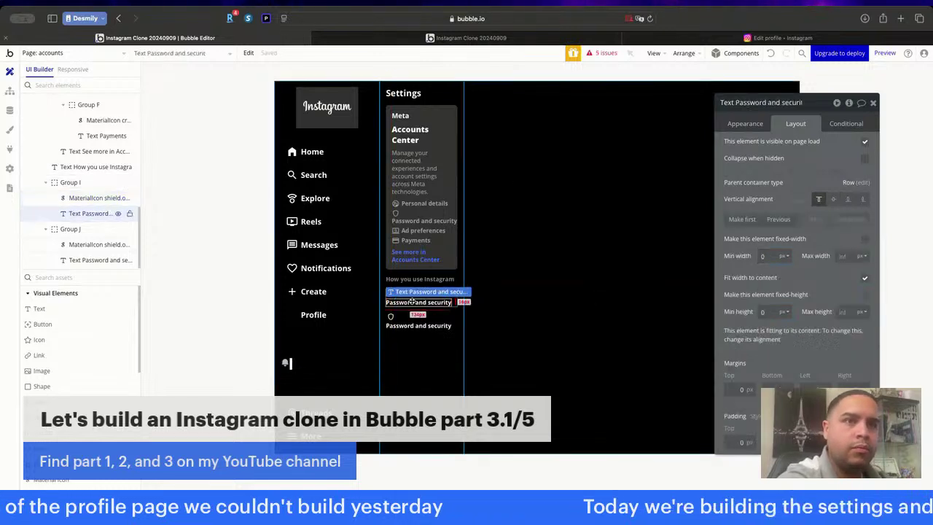
# Set the font size of the Password and security texts in both rows below "How you use Instagram" to 14 px.
pyautogui.click(750, 123)
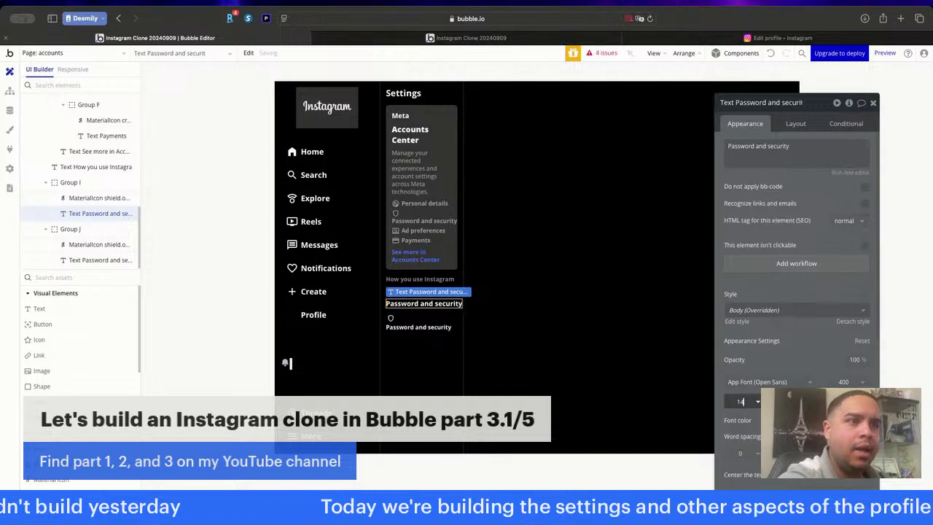
pyautogui.click(101, 260)
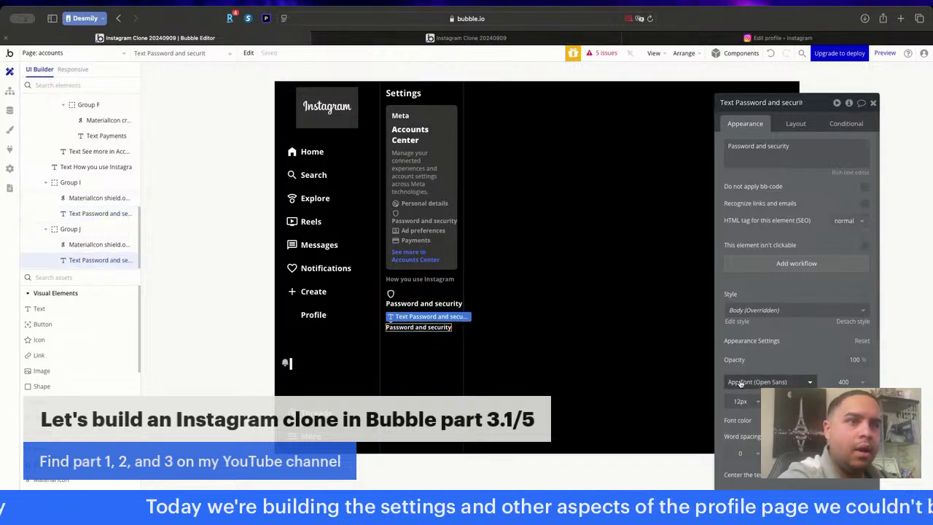
pyautogui.click(739, 402)
pyautogui.press('Up')
pyautogui.press('Up')
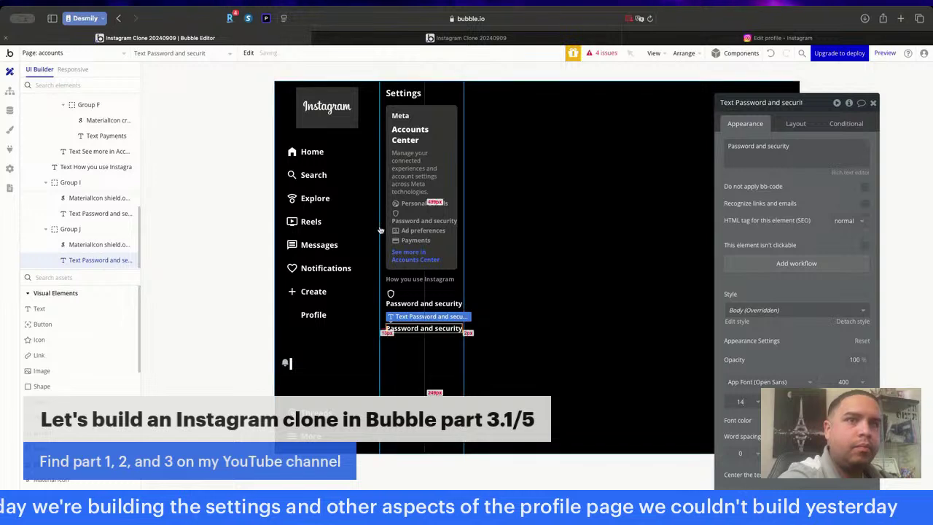
# Change the first row's text below "How you use Instagram" to "Edit Profile" and its icon to supervised_user_circle.
pyautogui.doubleClick(430, 301)
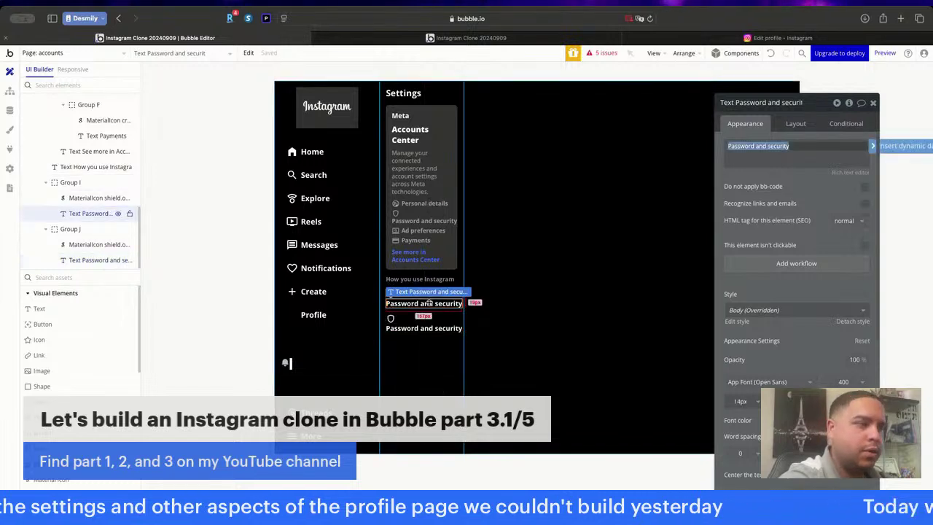
pyautogui.write('Edit P')
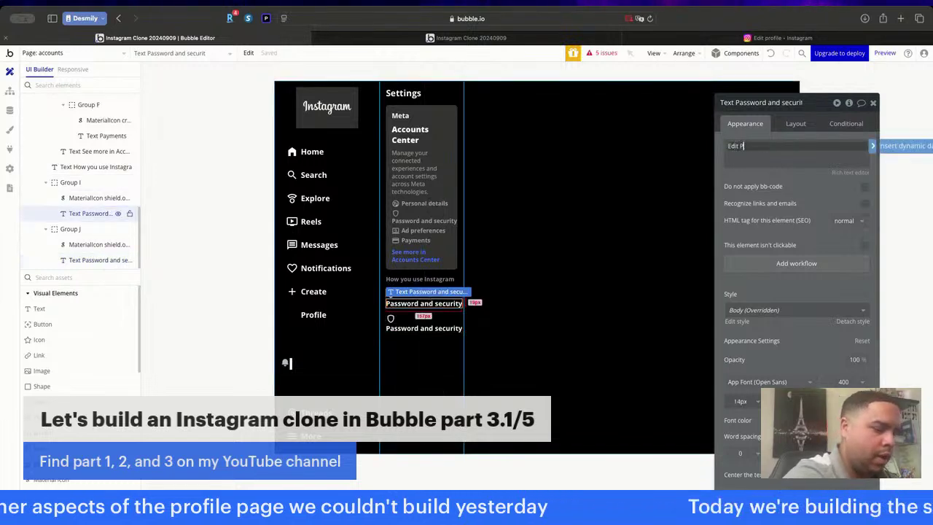
pyautogui.write('rofile')
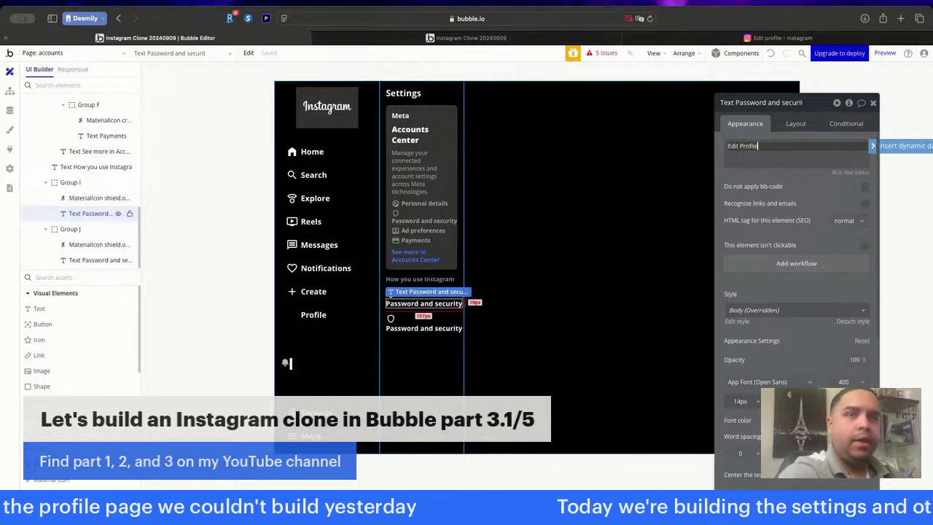
pyautogui.click(390, 292)
pyautogui.click(391, 293)
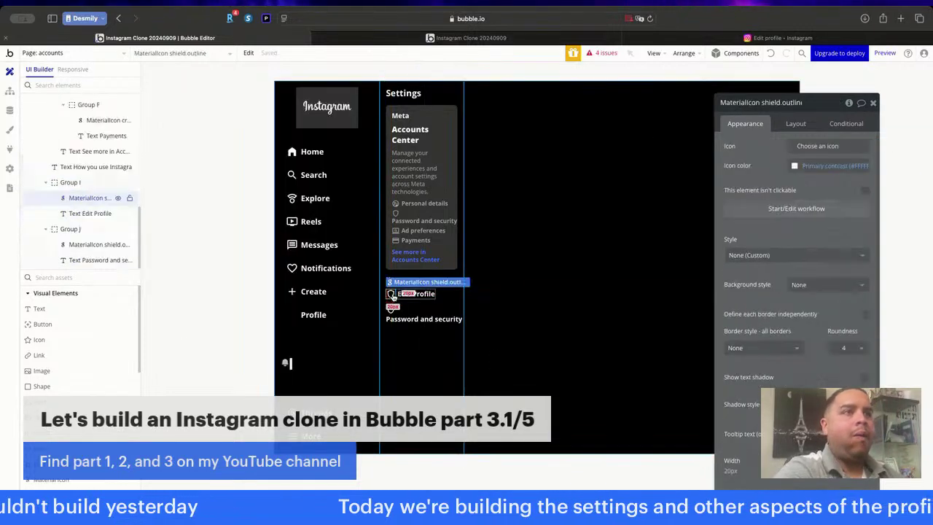
pyautogui.click(831, 146)
pyautogui.write('user')
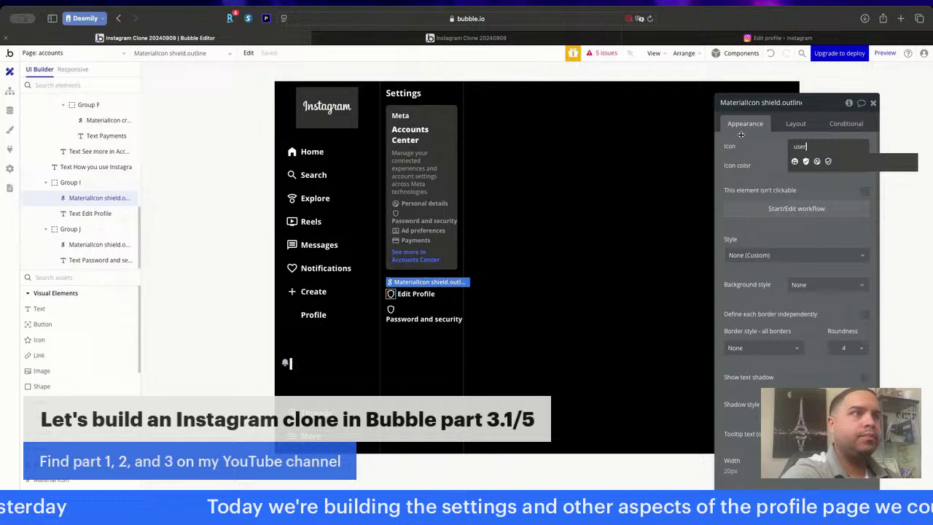
pyautogui.click(819, 162)
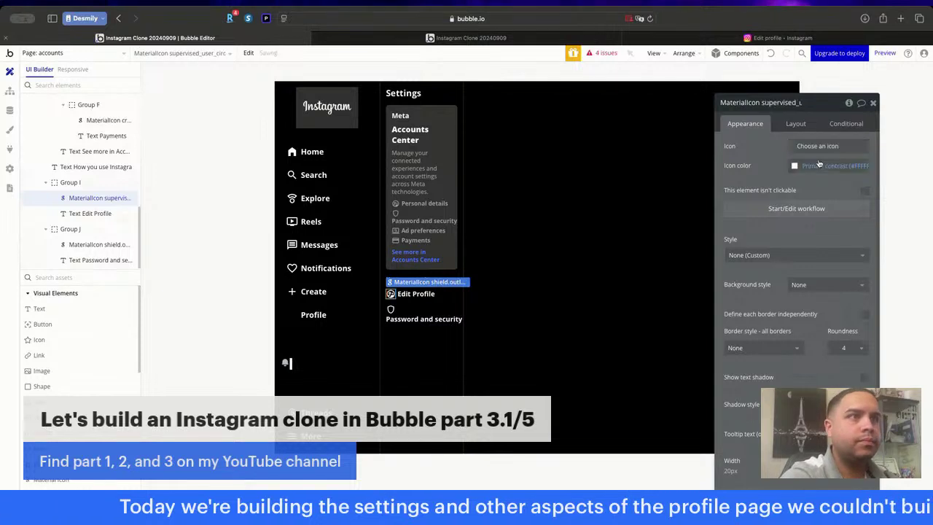
# Change the text of the row below Edit Profile to "Notifications" and its icon to the notifications bell.
pyautogui.click(433, 316)
pyautogui.hotkey('ctrl', 'a')
pyautogui.write('N')
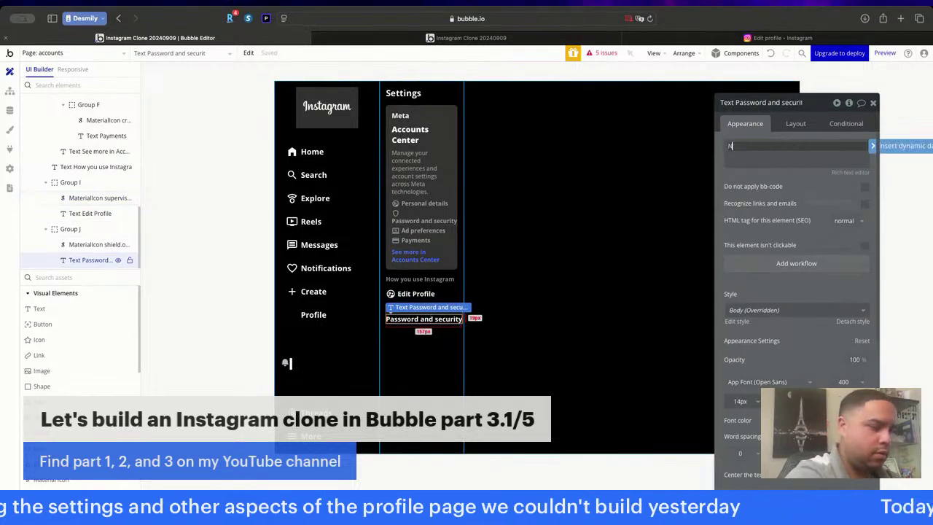
pyautogui.write('otifications')
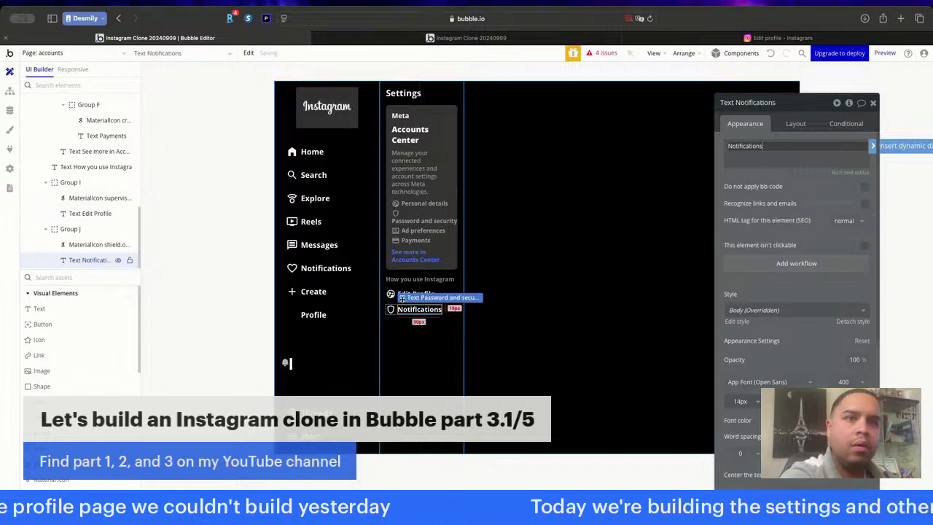
pyautogui.click(391, 309)
pyautogui.click(816, 146)
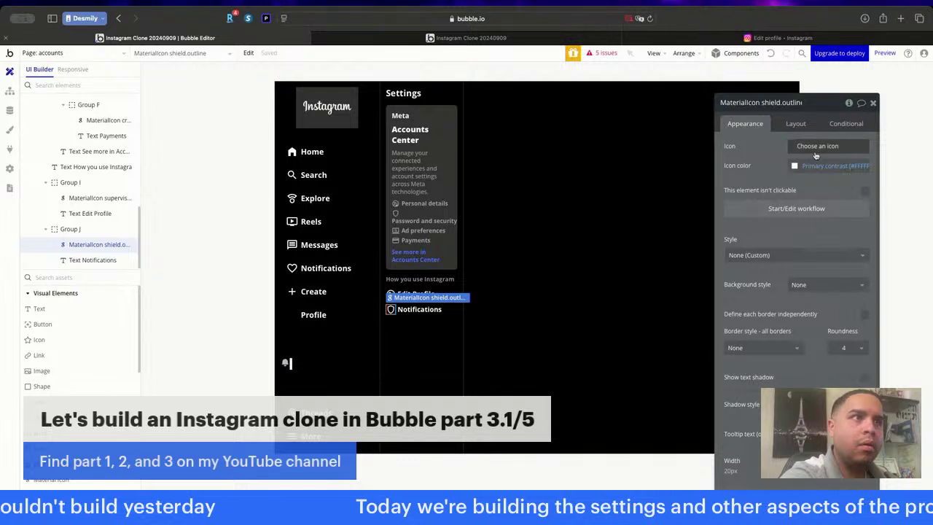
pyautogui.write('noti')
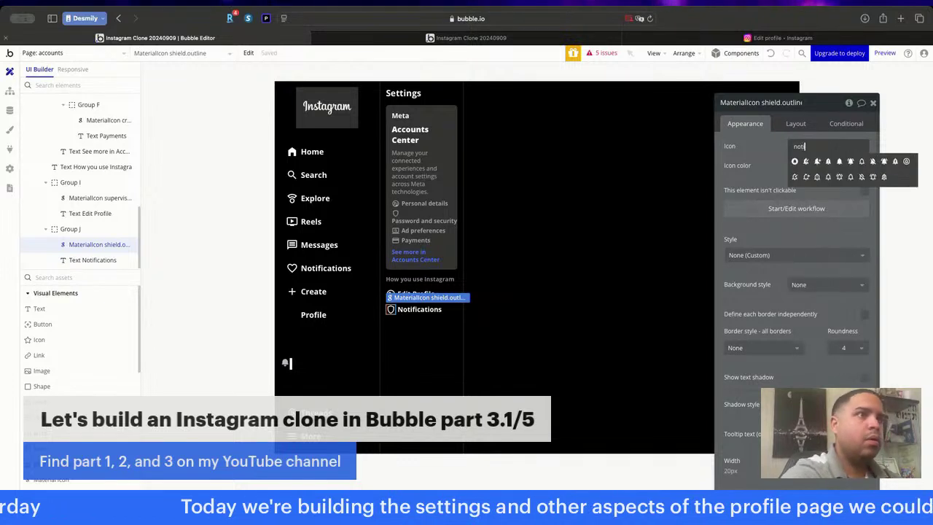
pyautogui.click(840, 162)
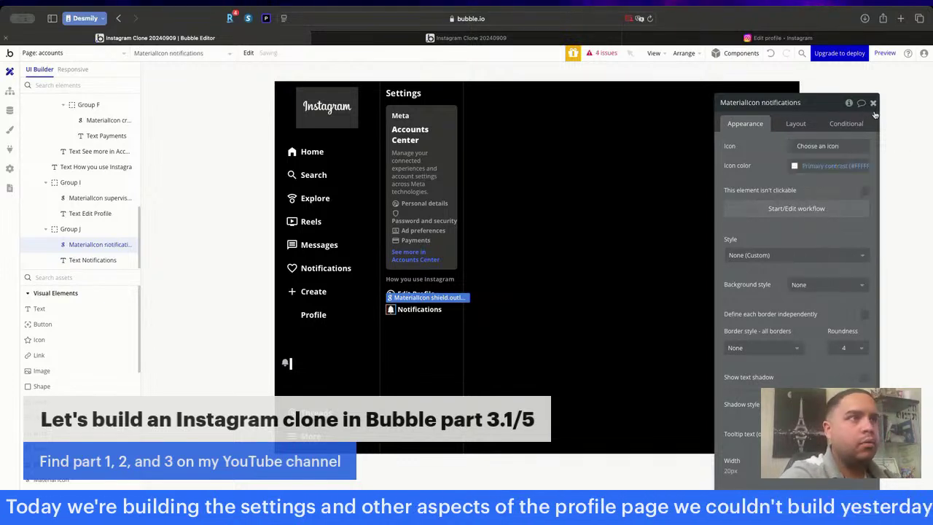
pyautogui.click(873, 104)
pyautogui.doubleClick(854, 212)
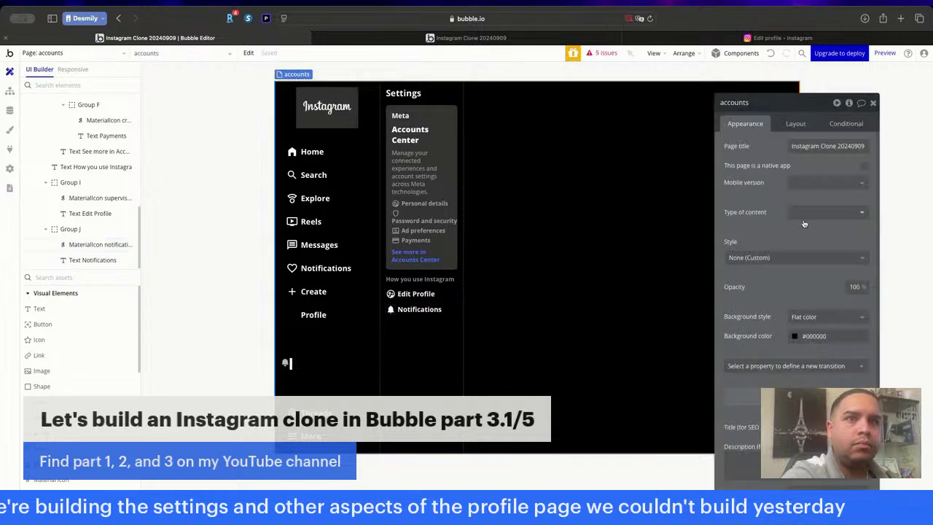
# Copy the "How you use Instagram" text to the end of the Settings column and change its content to "For professionals".
pyautogui.click(450, 281)
pyautogui.press('super+c')
pyautogui.click(440, 350)
pyautogui.press('super+v')
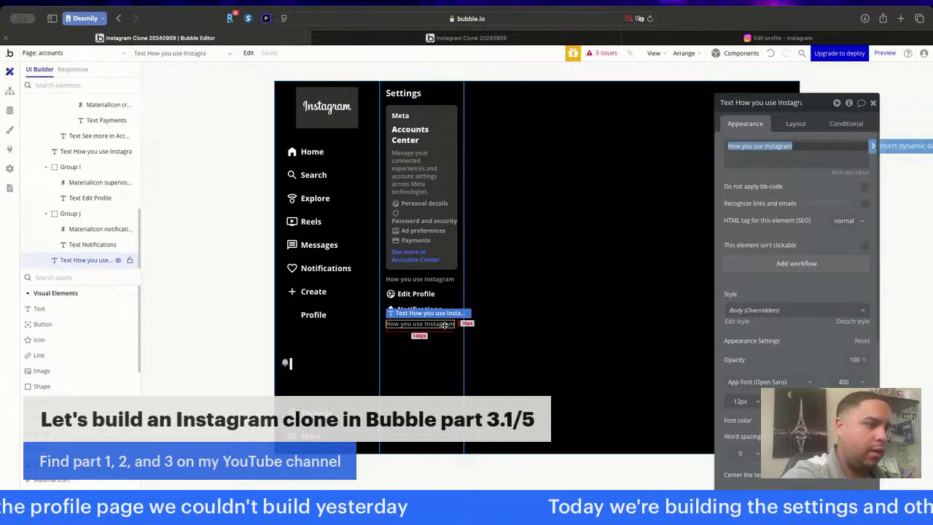
pyautogui.write('For professionals')
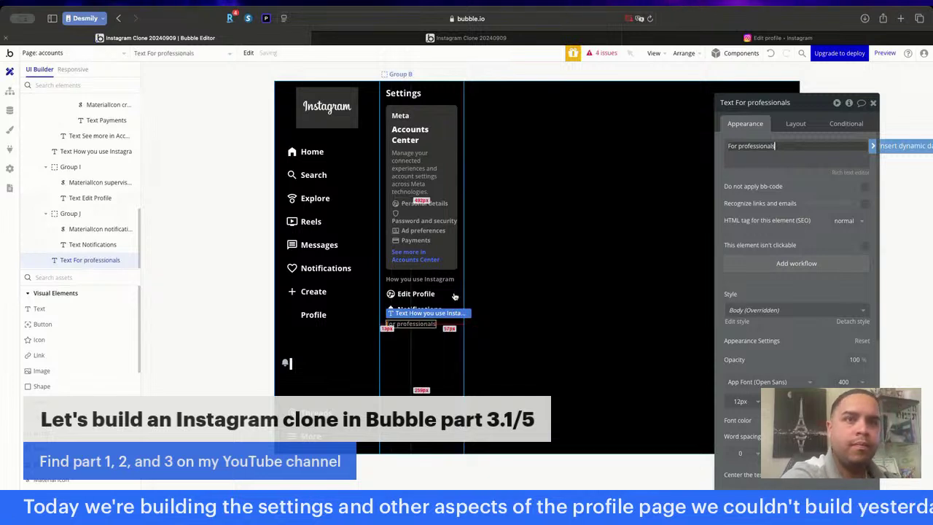
# Turn off fitting width to content for the Edit Profile row group and set its padding to 4 px on all sides.
pyautogui.click(392, 293)
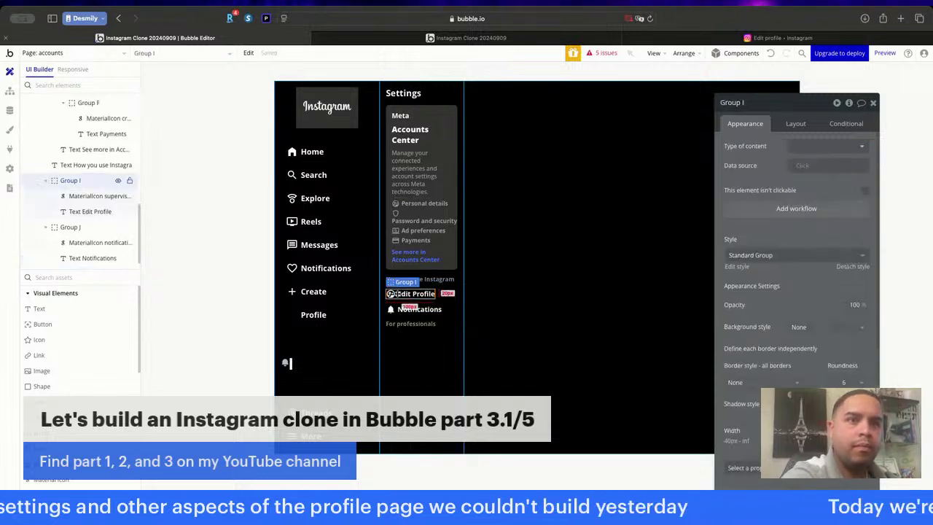
pyautogui.click(795, 123)
pyautogui.click(865, 384)
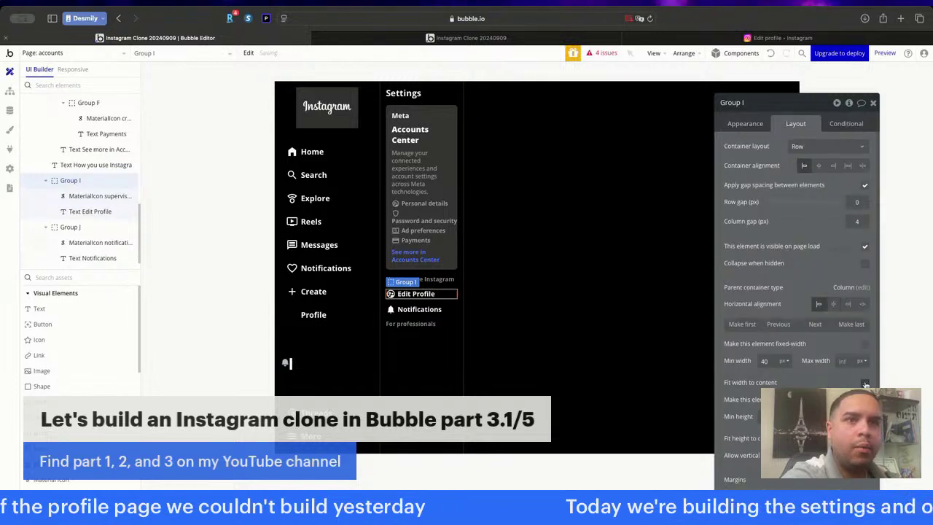
pyautogui.scroll(-2, 794, 291)
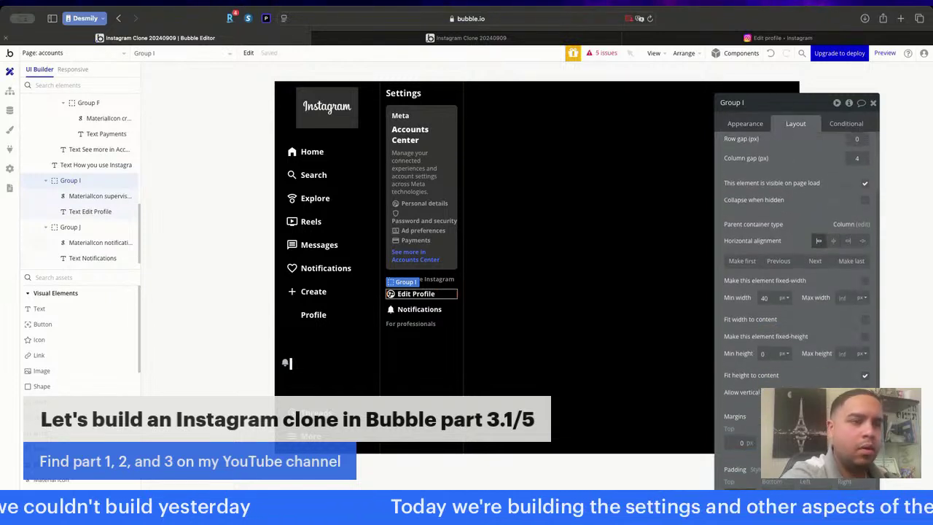
pyautogui.write('4')
pyautogui.press('Tab')
pyautogui.write('4')
pyautogui.press('Tab')
pyautogui.write('4')
pyautogui.press('Tab')
pyautogui.write('4')
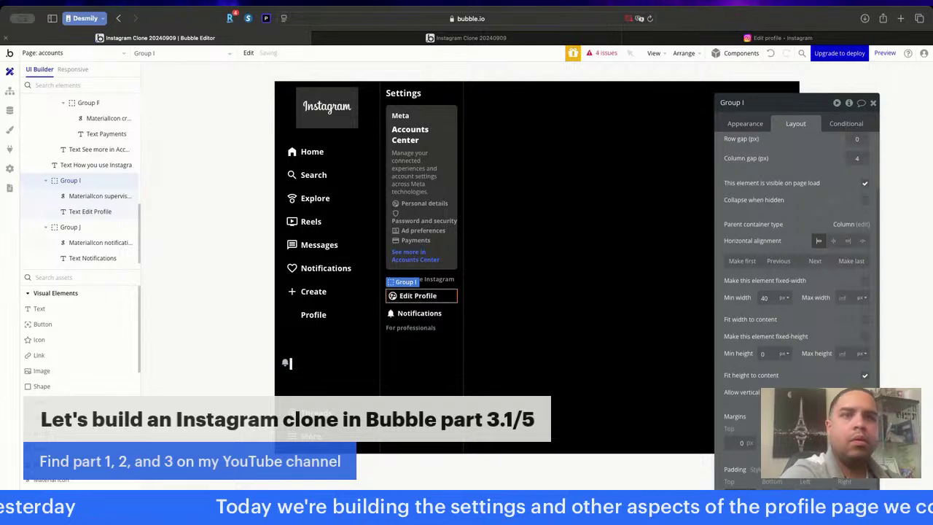
# Turn off fitting width to content for the Notifications row group and set its padding to 4 px.
pyautogui.click(397, 313)
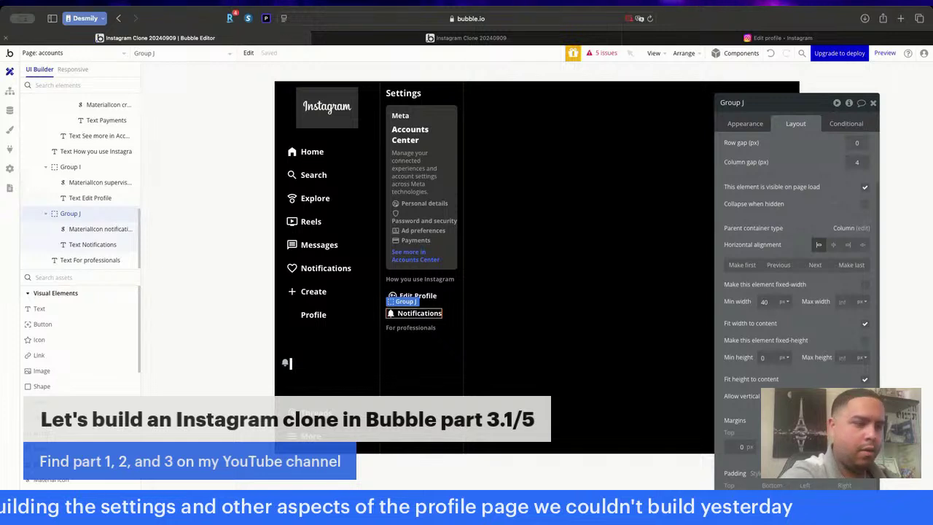
pyautogui.write('4')
pyautogui.press('Tab')
pyautogui.write('4')
pyautogui.press('Tab')
pyautogui.write('4')
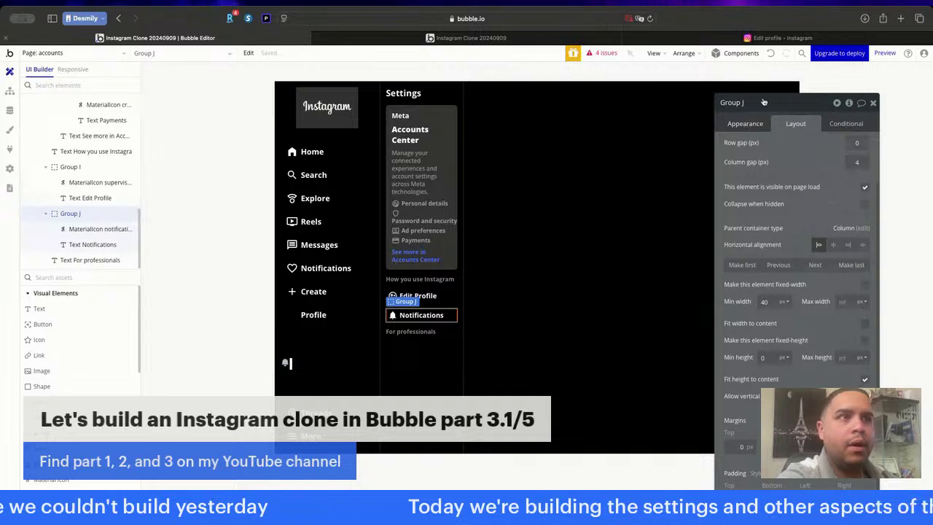
# Copy the Notifications row group and paste two copies below "For professionals" in the Settings column.
pyautogui.click(745, 124)
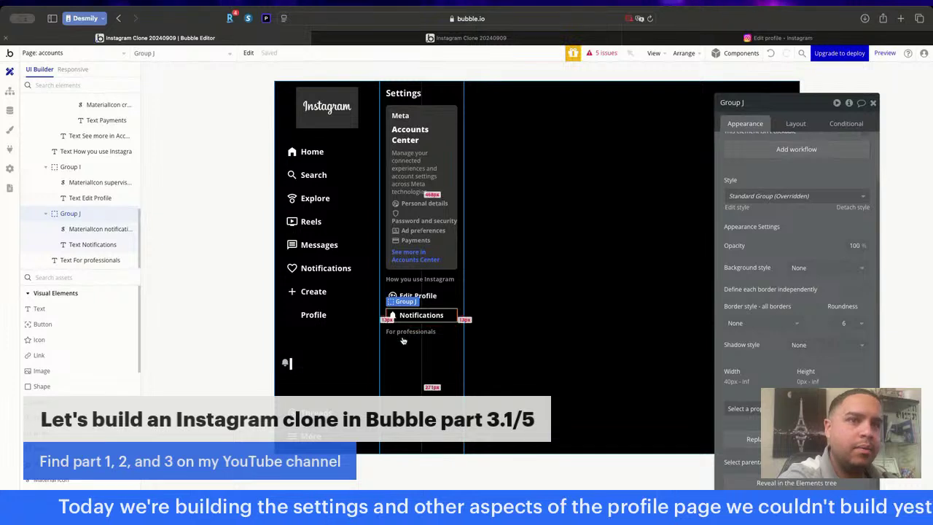
pyautogui.click(411, 369)
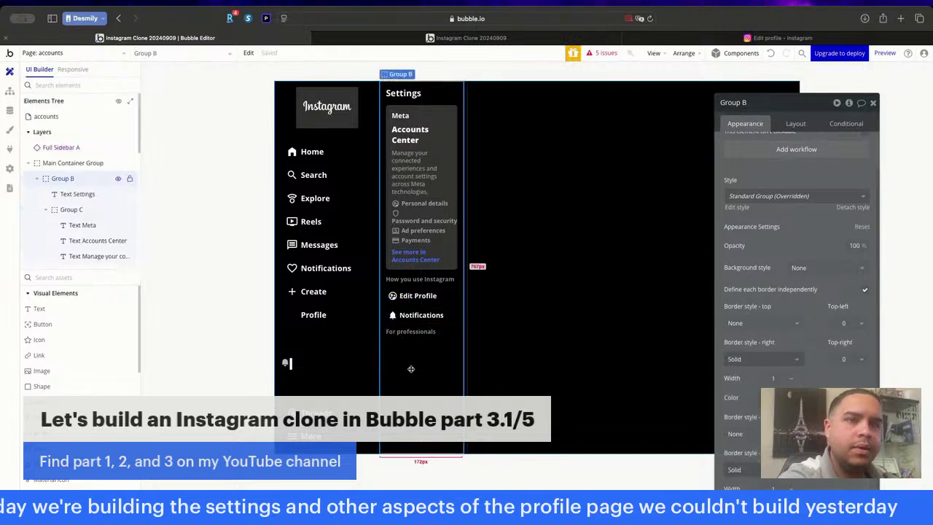
pyautogui.click(398, 317)
pyautogui.click(398, 317)
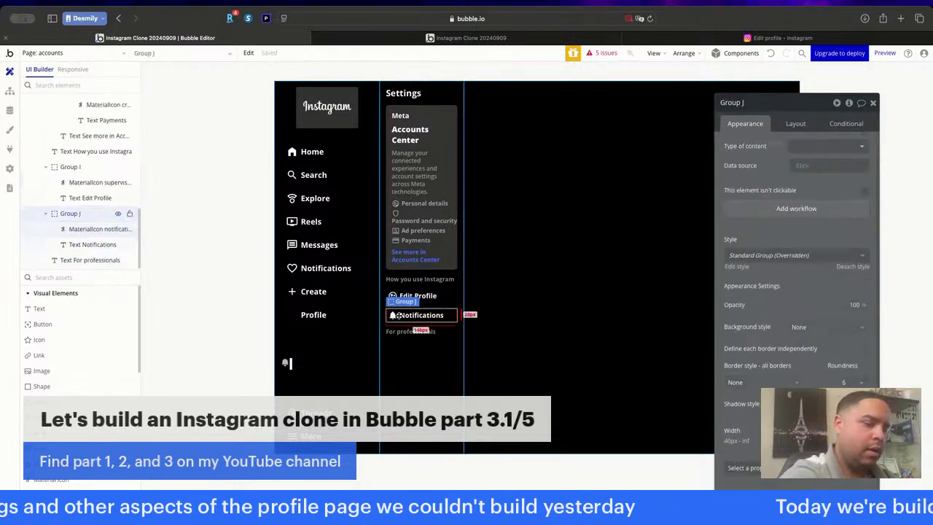
pyautogui.press('super+c')
pyautogui.click(404, 375)
pyautogui.press('super+v')
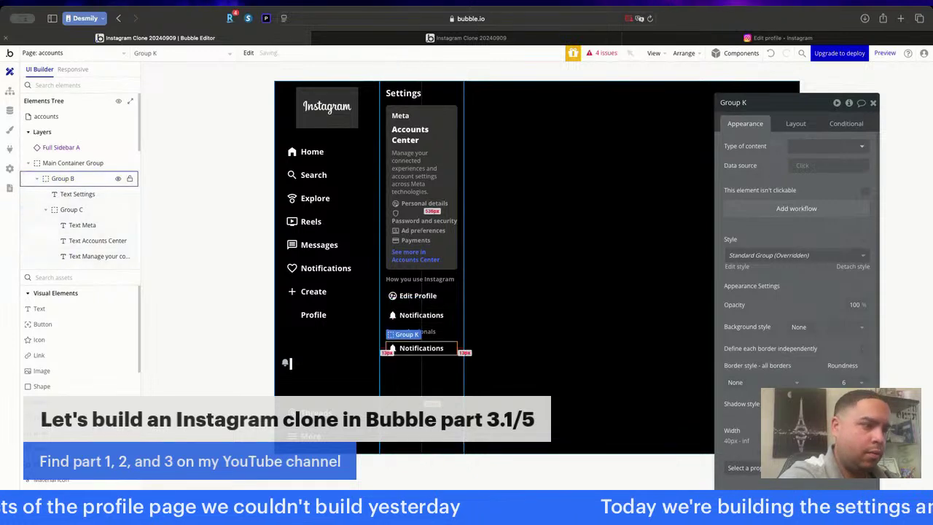
pyautogui.press('super+v')
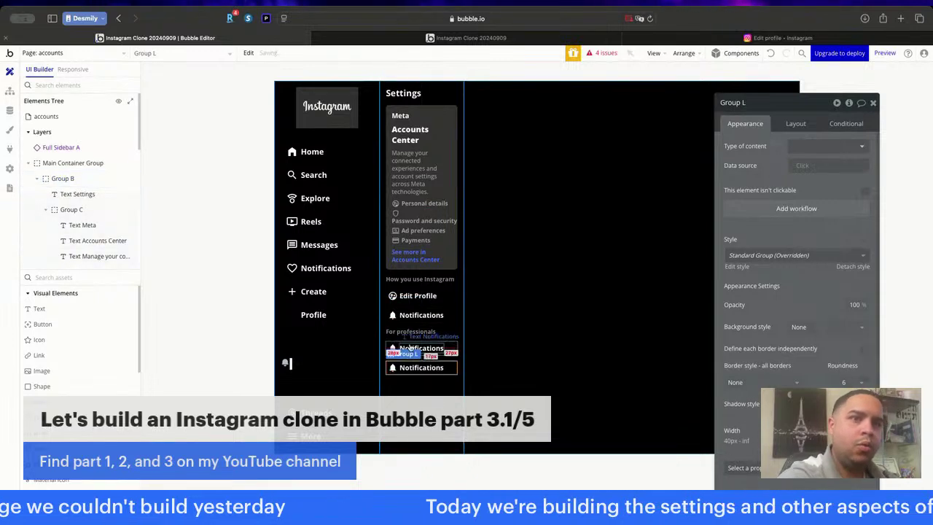
# Change the first row's text below "For professionals" to "Professional account" and its icon to storefront.
pyautogui.click(412, 348)
pyautogui.write('P')
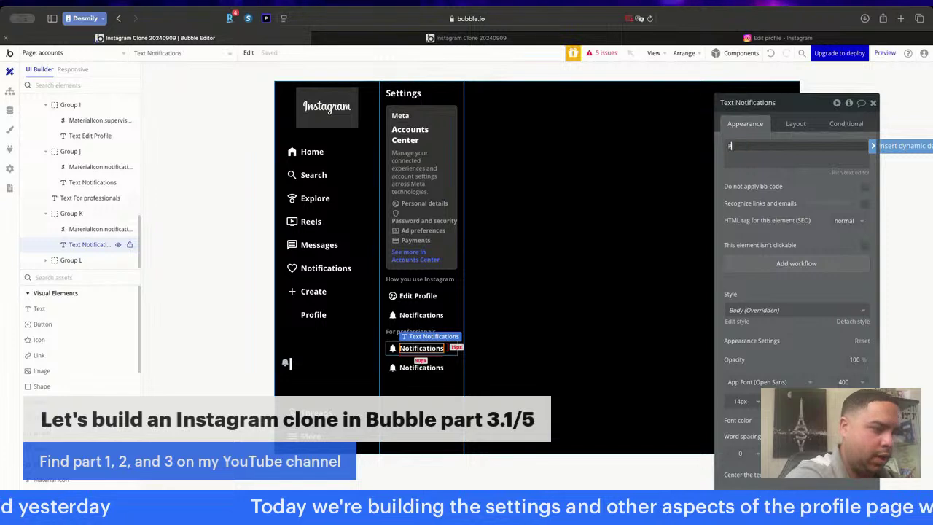
pyautogui.write('rofessional')
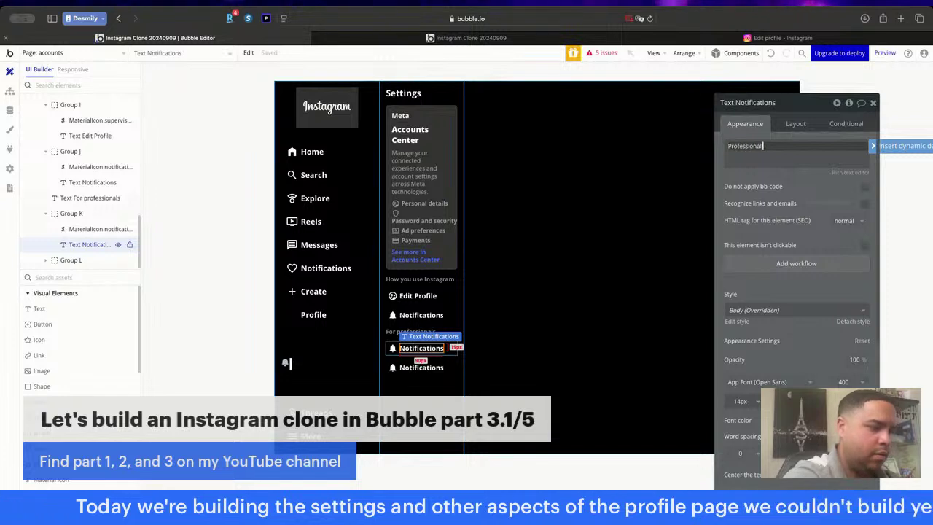
pyautogui.write(' account')
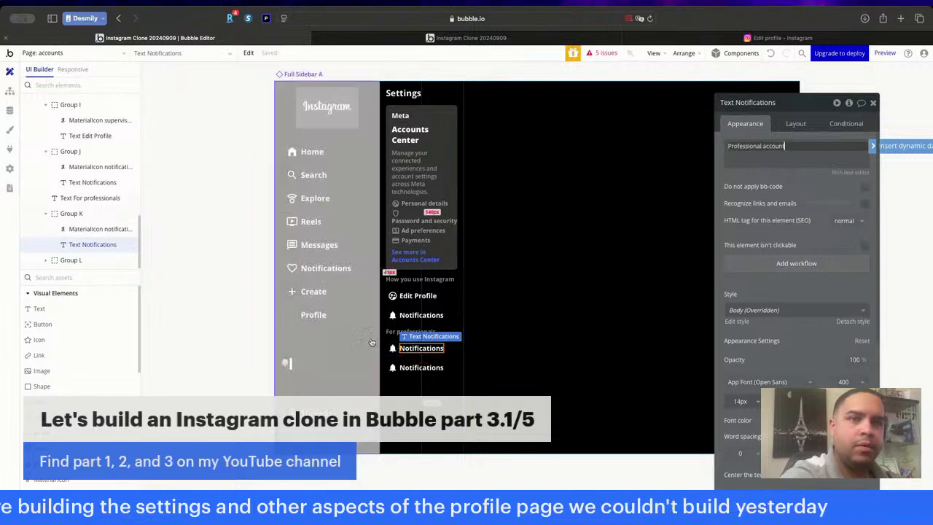
pyautogui.click(390, 339)
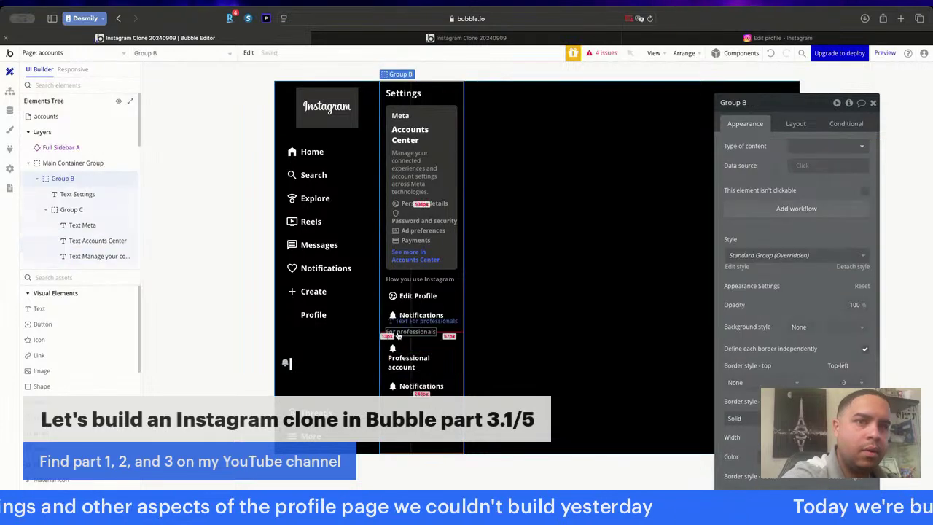
pyautogui.click(392, 350)
pyautogui.click(817, 145)
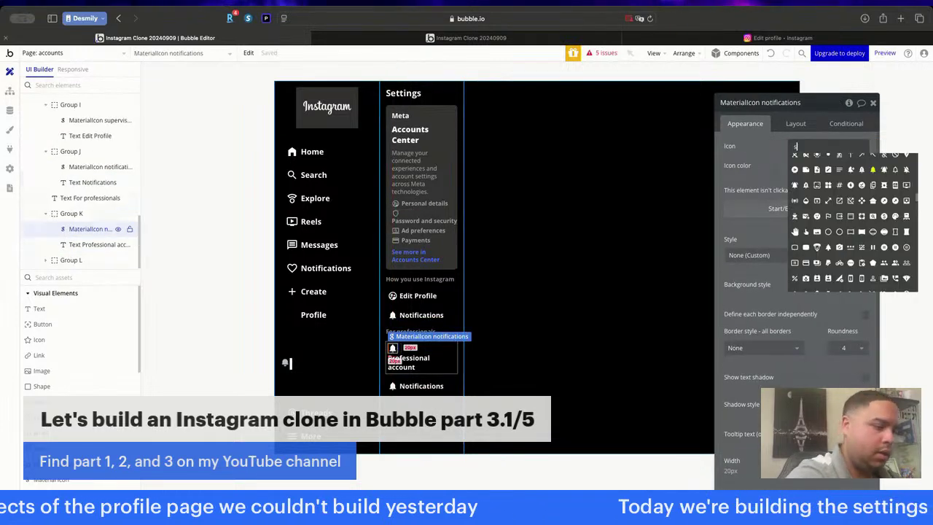
pyautogui.write('store')
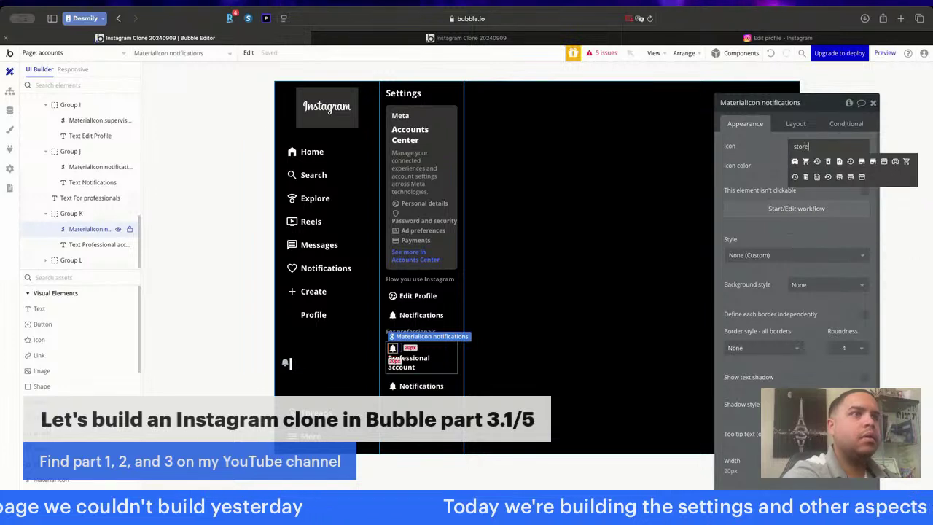
pyautogui.click(883, 162)
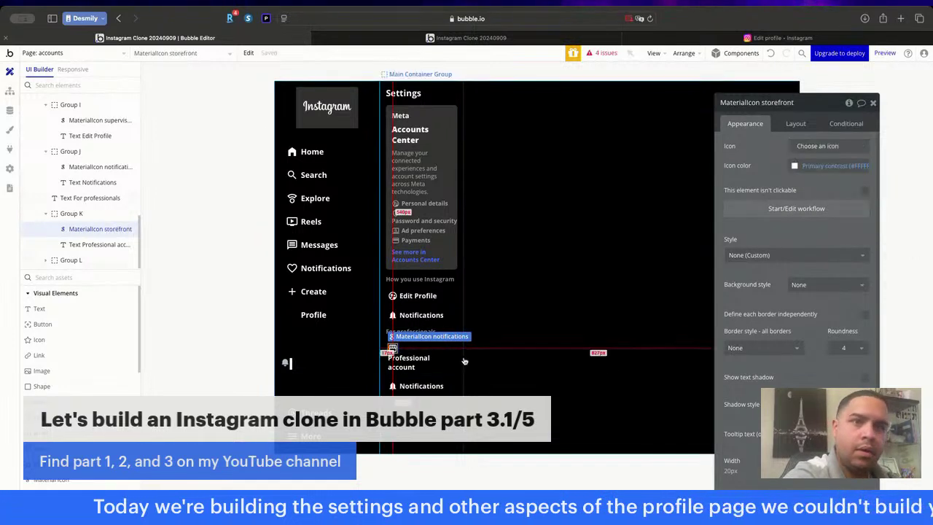
# Change the second row's text below "For professionals" to "Business tools and controls" and its icon to the outlined insert chart.
pyautogui.doubleClick(423, 385)
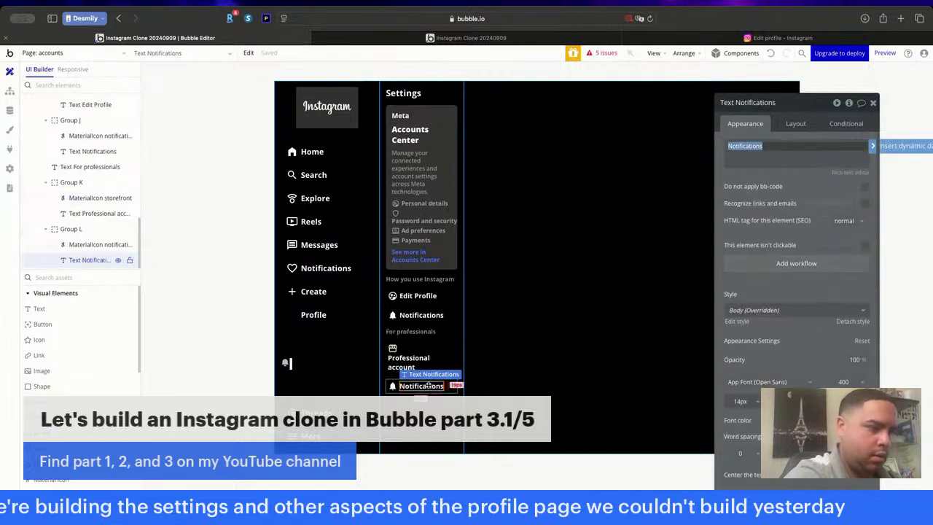
pyautogui.write('Business ')
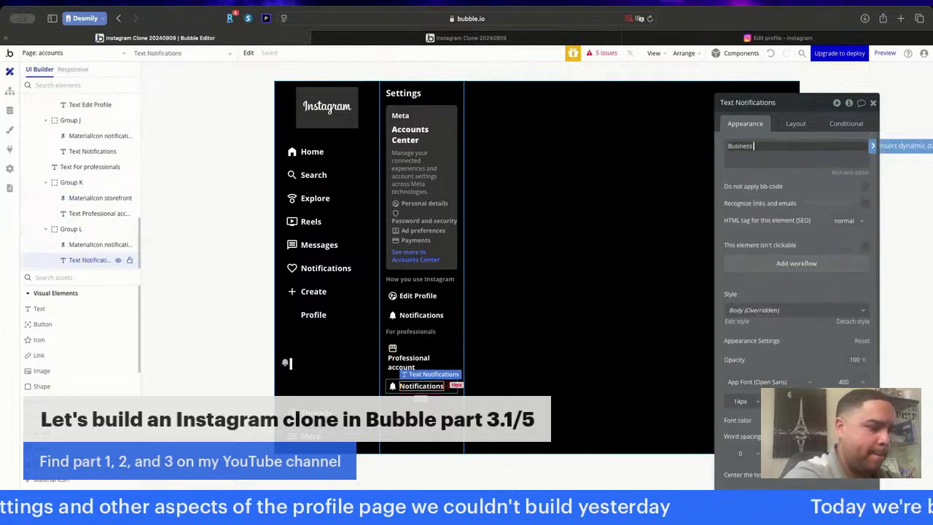
pyautogui.write('tools and')
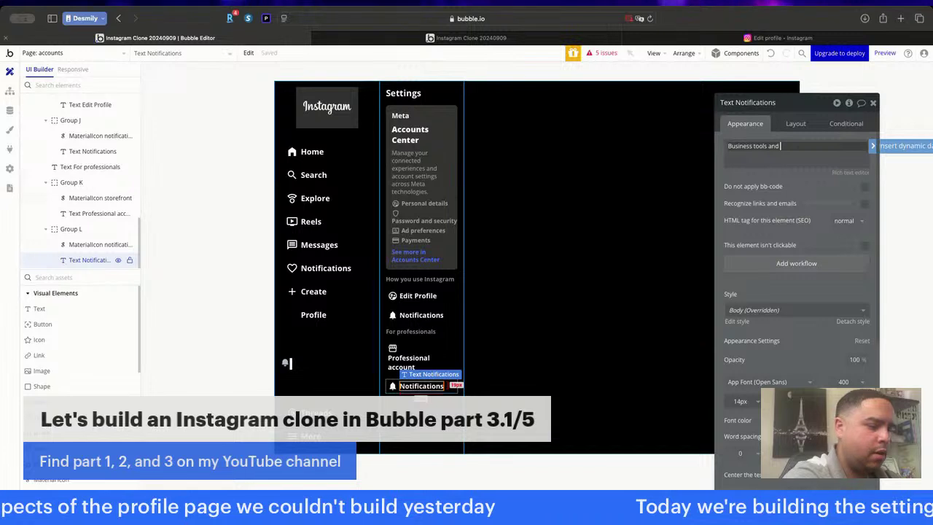
pyautogui.write(' controls')
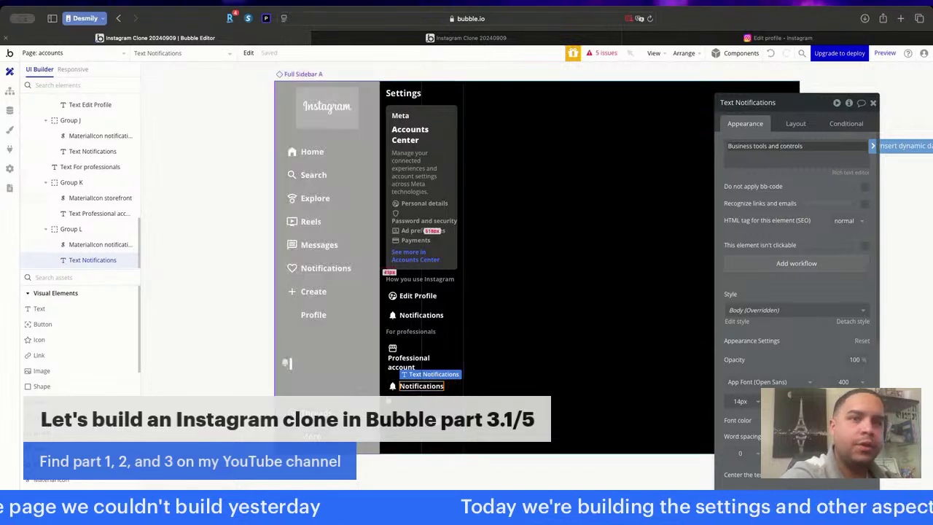
pyautogui.click(507, 384)
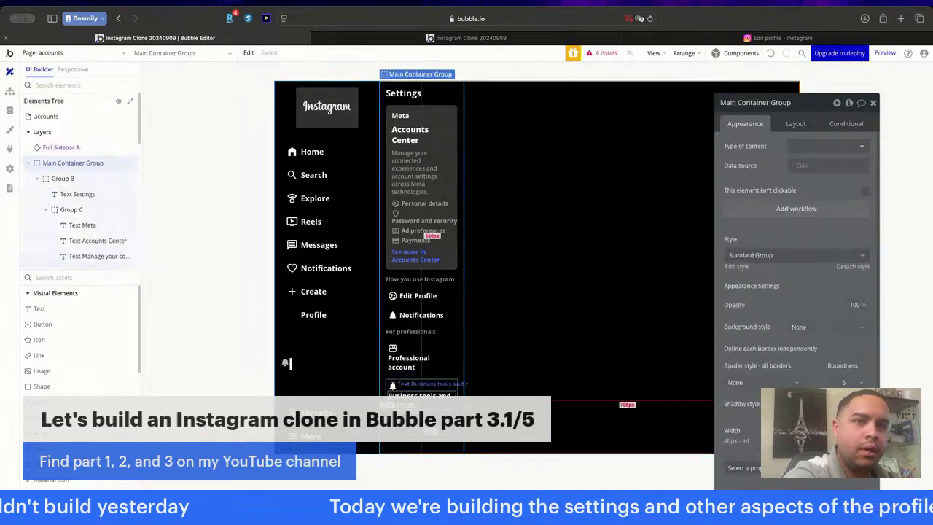
pyautogui.doubleClick(393, 387)
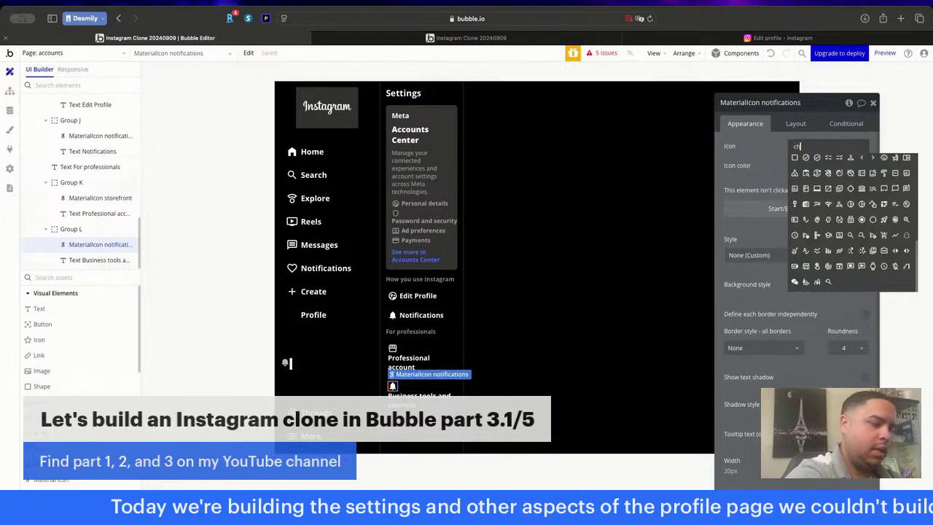
pyautogui.write('chart')
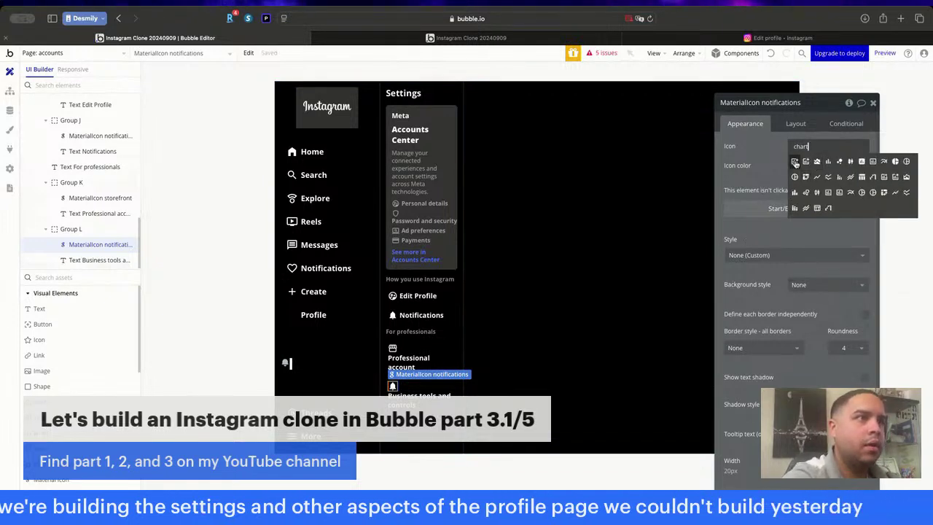
pyautogui.click(873, 162)
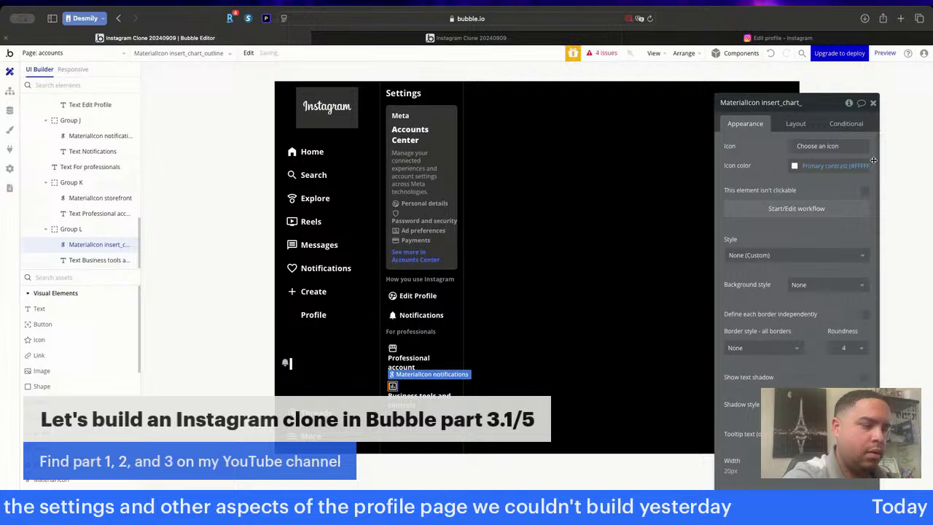
pyautogui.click(547, 314)
# Duplicate the "For professionals" heading at the end of the Settings column and change the copy's text to "Who can see your content".
pyautogui.click(410, 335)
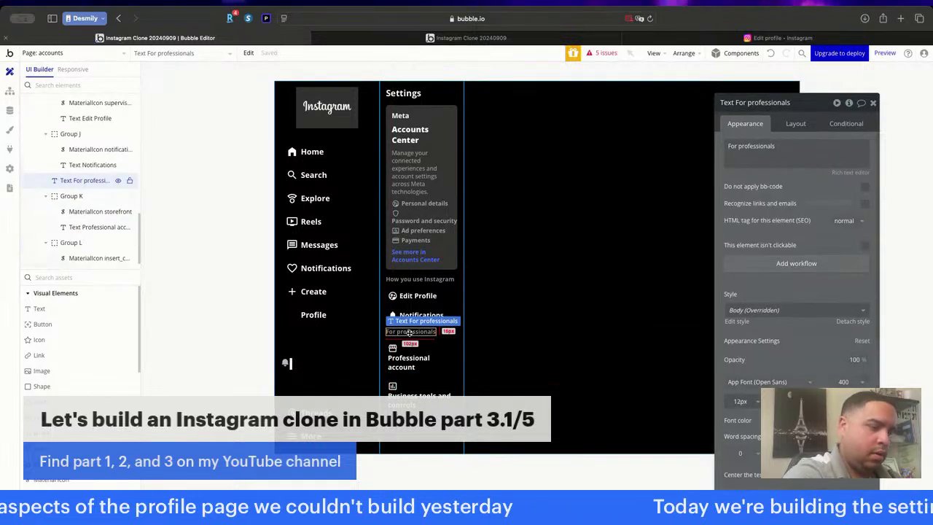
pyautogui.click(450, 338)
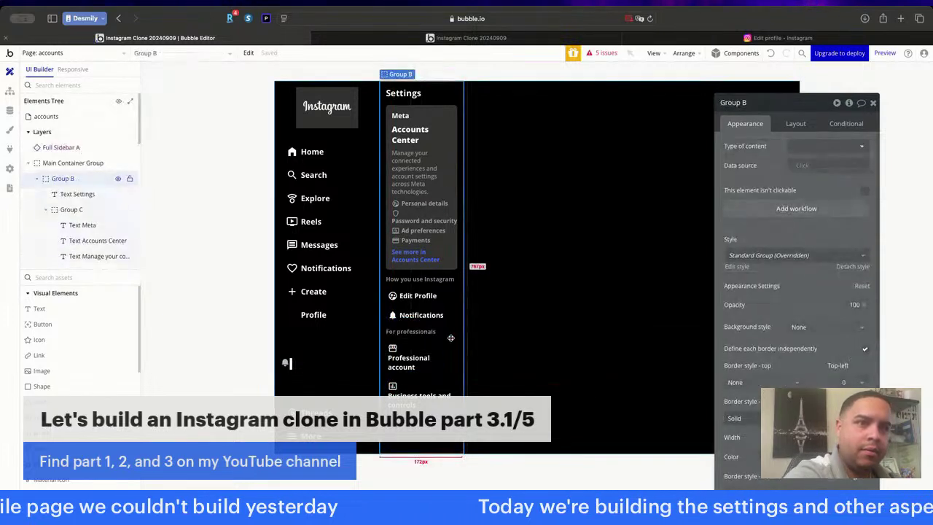
pyautogui.click(411, 332)
pyautogui.click(451, 338)
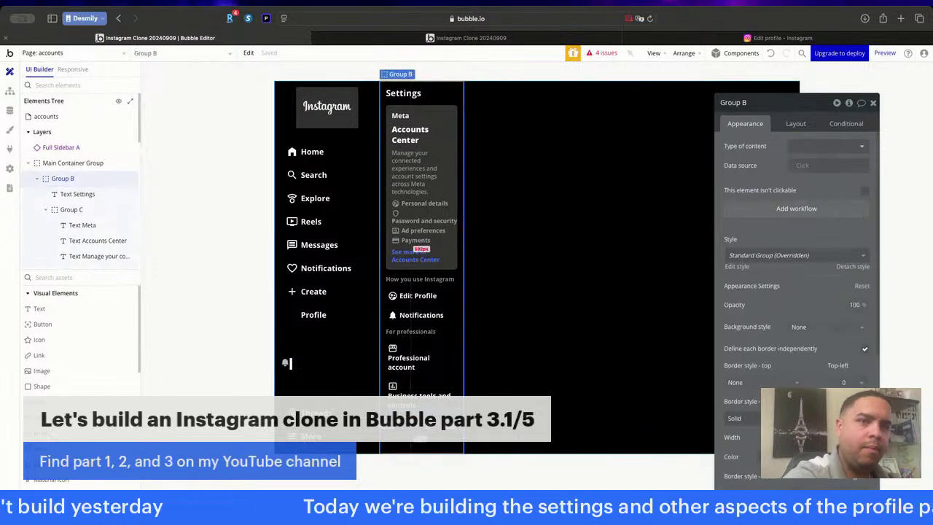
pyautogui.doubleClick(411, 421)
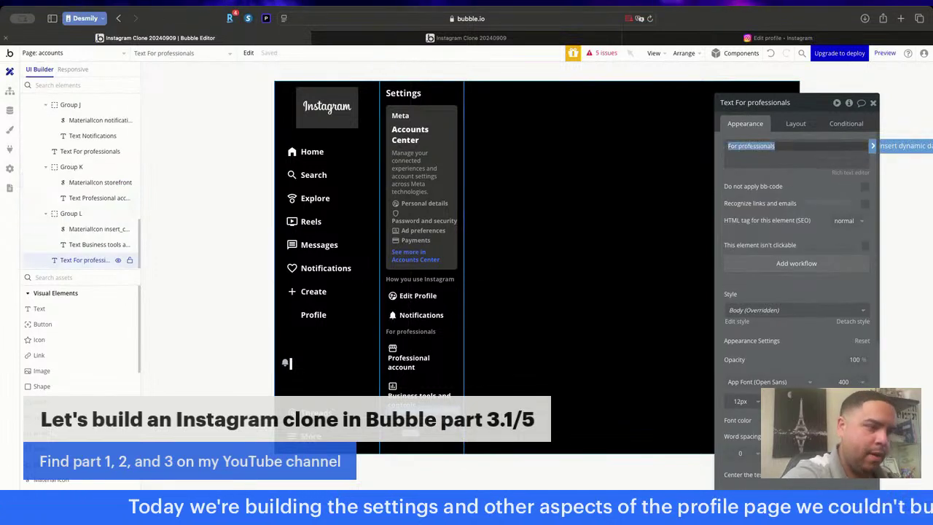
pyautogui.write('Who can')
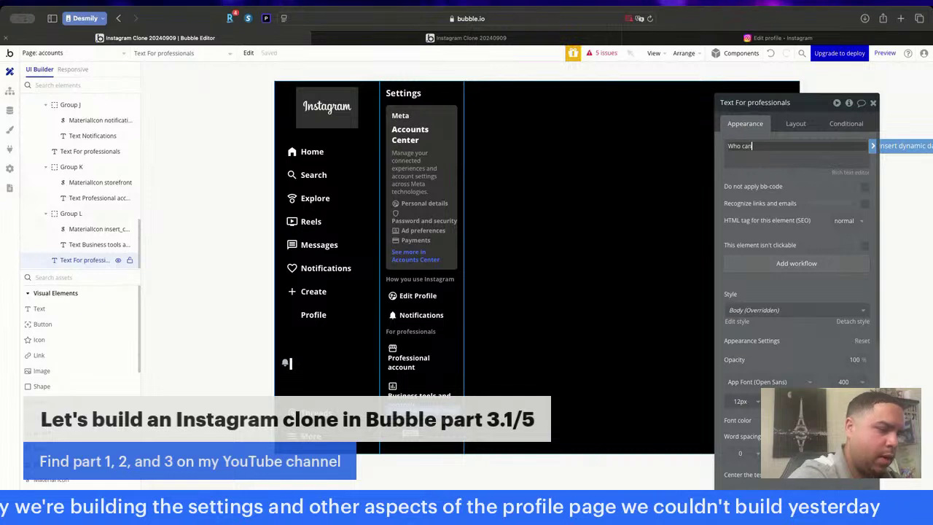
pyautogui.write(' see your content')
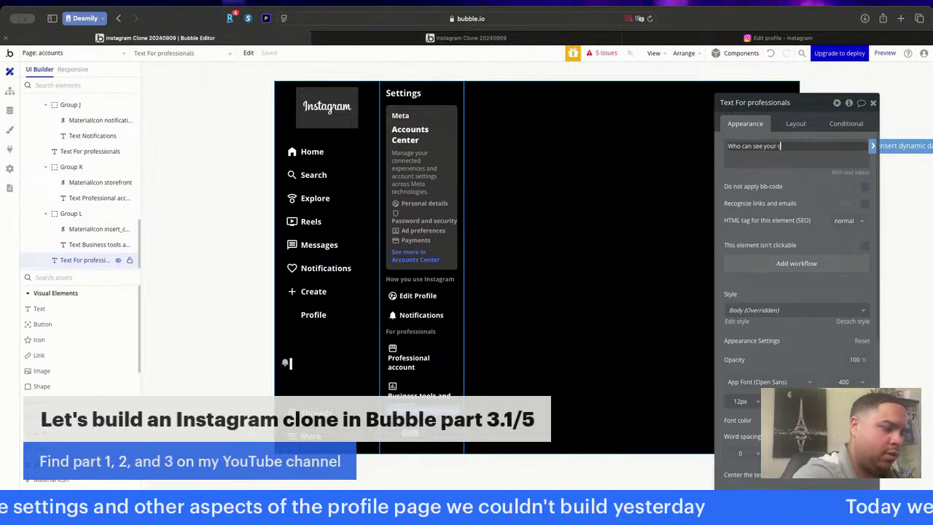
# Copy the "Professional account" row group and paste four copies below "Who can see your content" in the Settings column.
pyautogui.click(448, 351)
pyautogui.press('super+c')
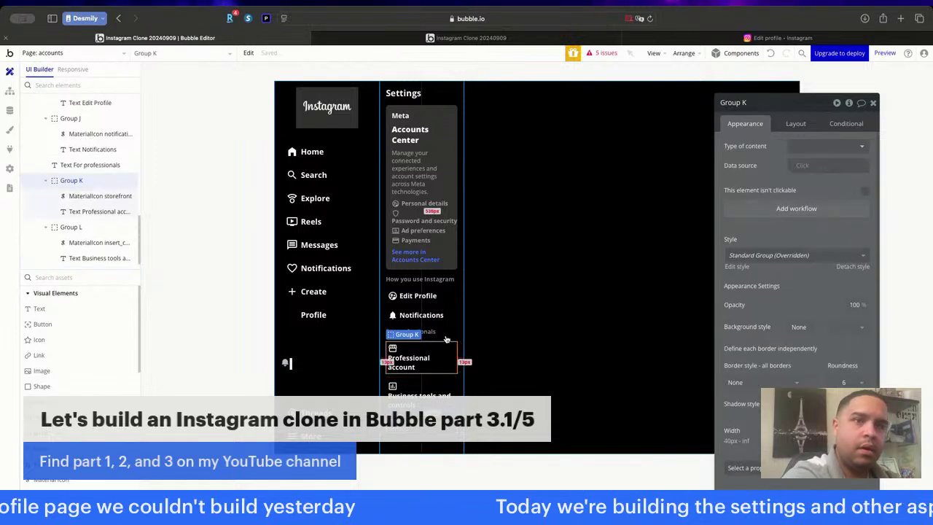
pyautogui.click(446, 336)
pyautogui.press('super+v')
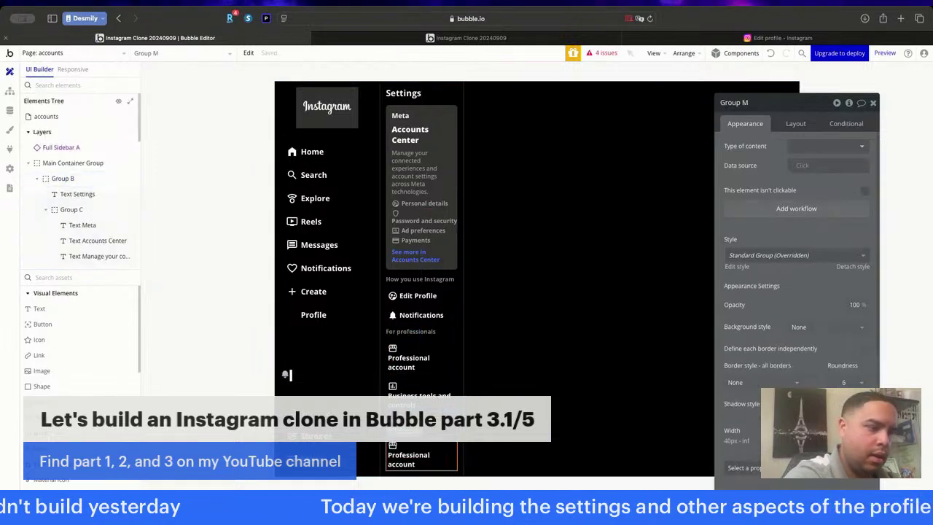
pyautogui.click(451, 333)
pyautogui.press('super+v')
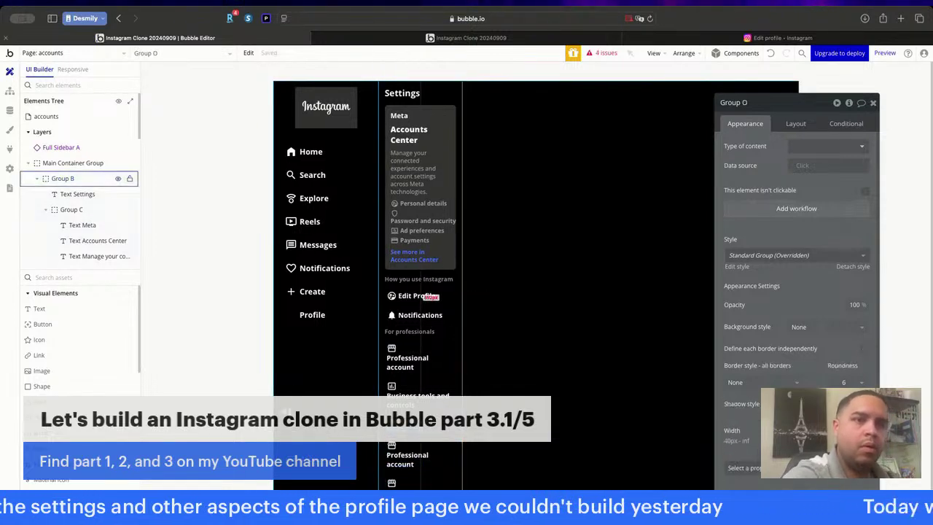
pyautogui.scroll(-2, 449, 334)
pyautogui.click(413, 382)
pyautogui.press('super+v')
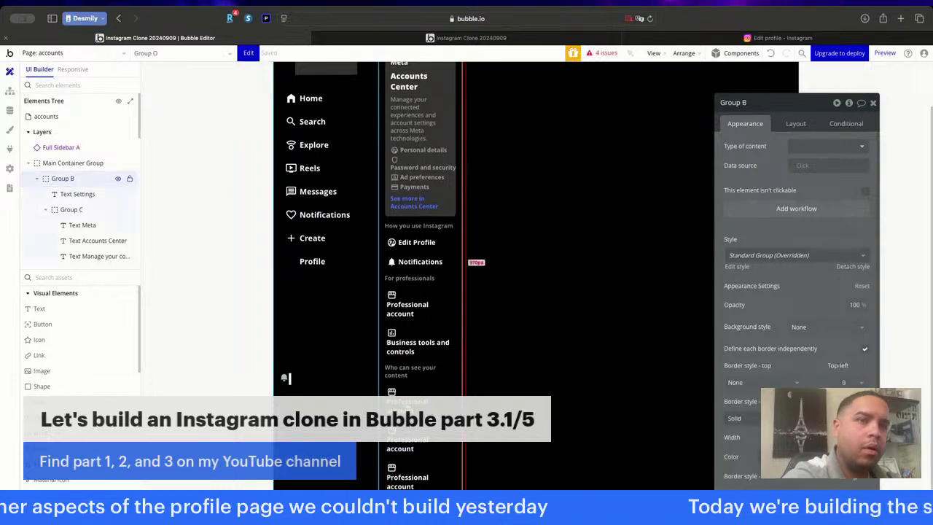
# Change the first row's text below "Who can see your content" to "Account privacy" and its icon to the outlined lock.
pyautogui.click(409, 408)
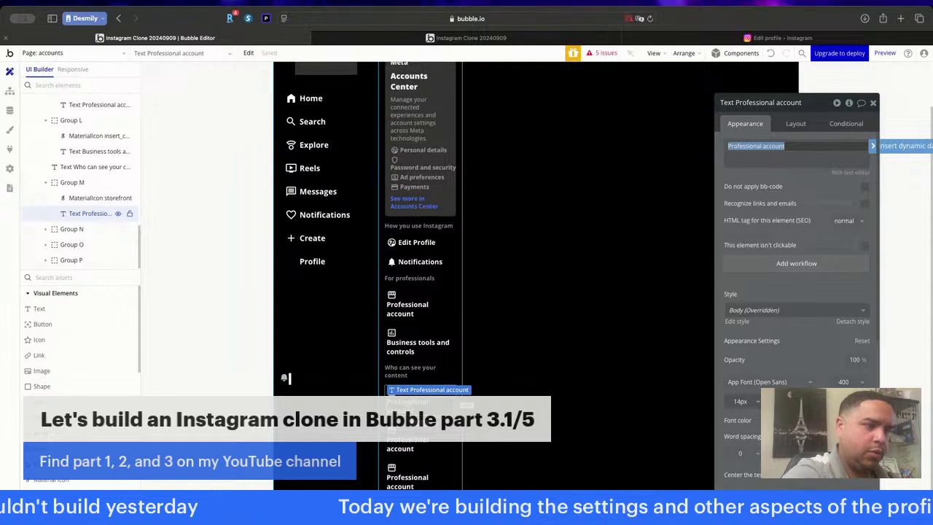
pyautogui.write('Account privacy')
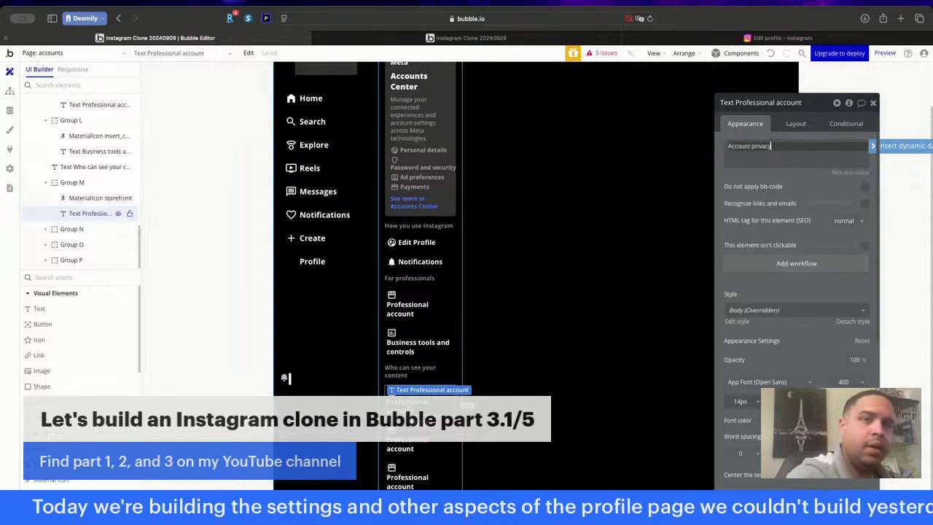
pyautogui.click(515, 383)
pyautogui.click(395, 393)
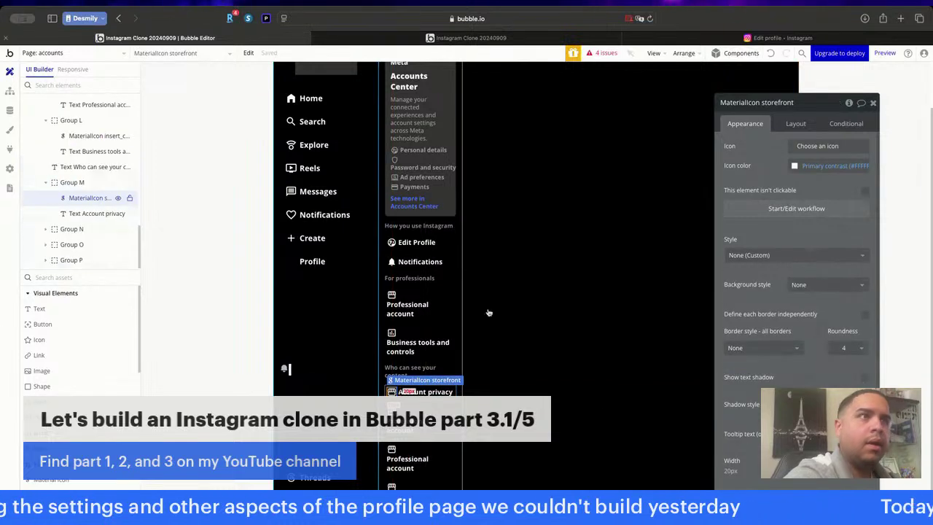
pyautogui.click(817, 146)
pyautogui.write('lock')
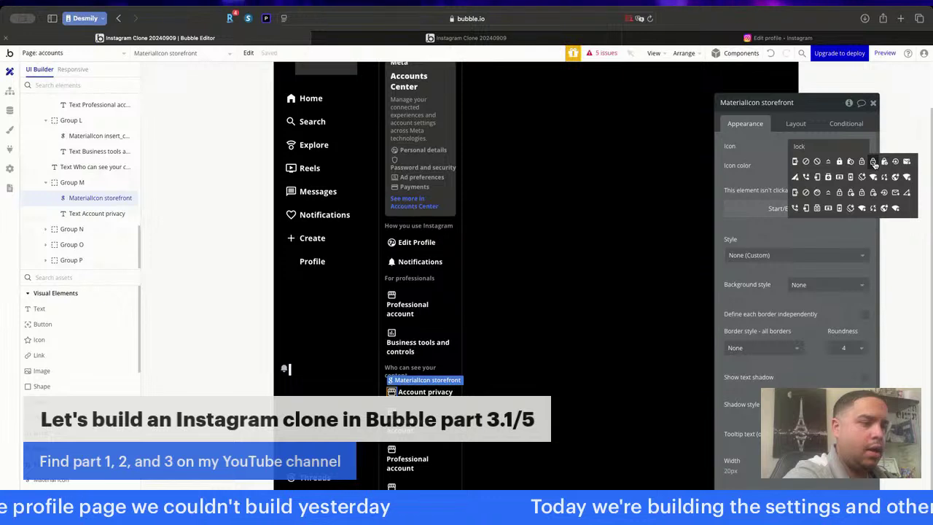
pyautogui.click(873, 162)
pyautogui.click(543, 385)
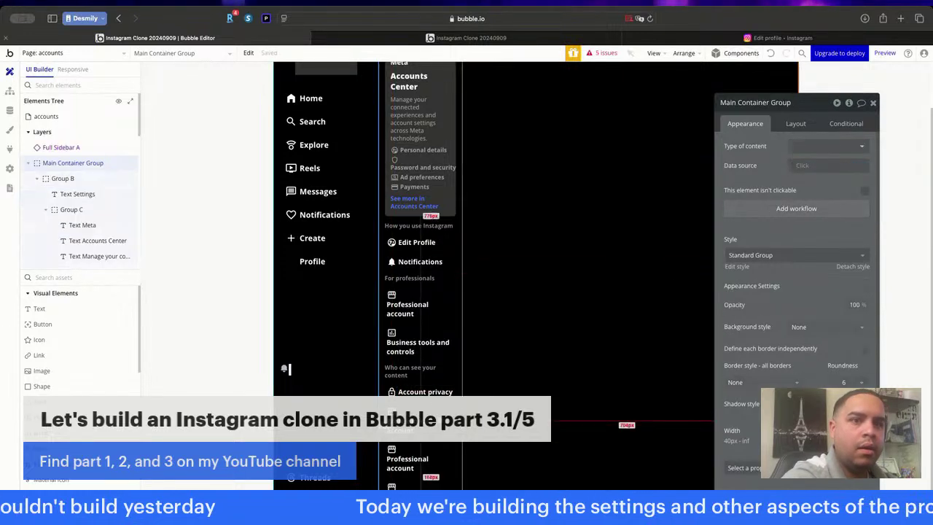
# Change the second row's text below "Who can see your content" to "Close friends" and its icon to the outlined stars icon.
pyautogui.doubleClick(416, 425)
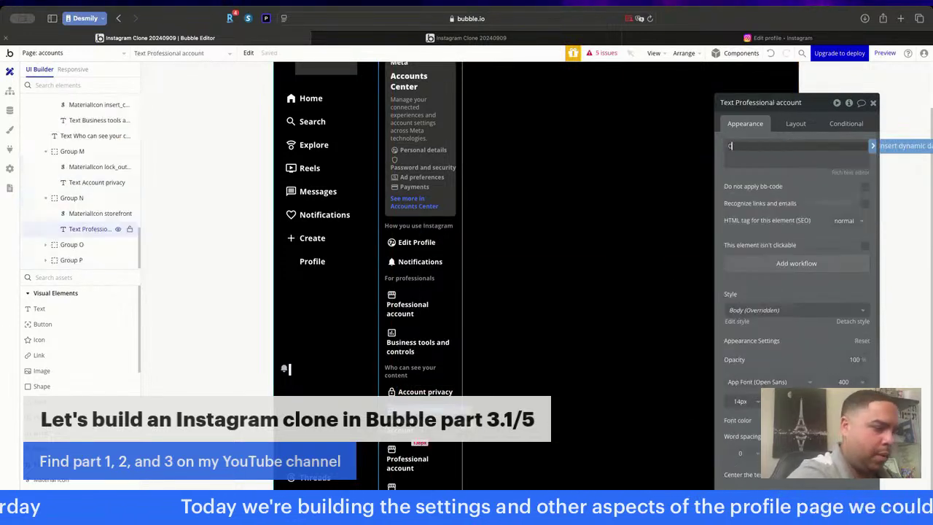
pyautogui.write('Close friends')
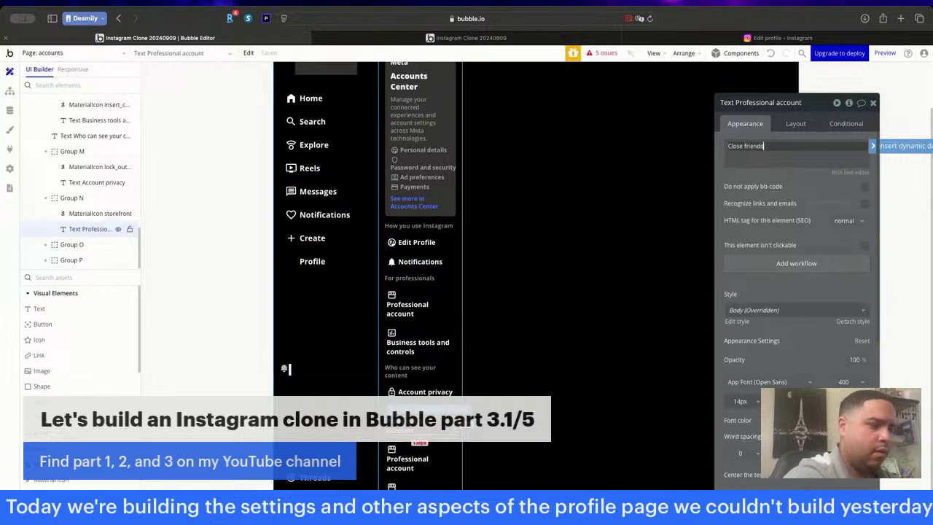
pyautogui.click(100, 213)
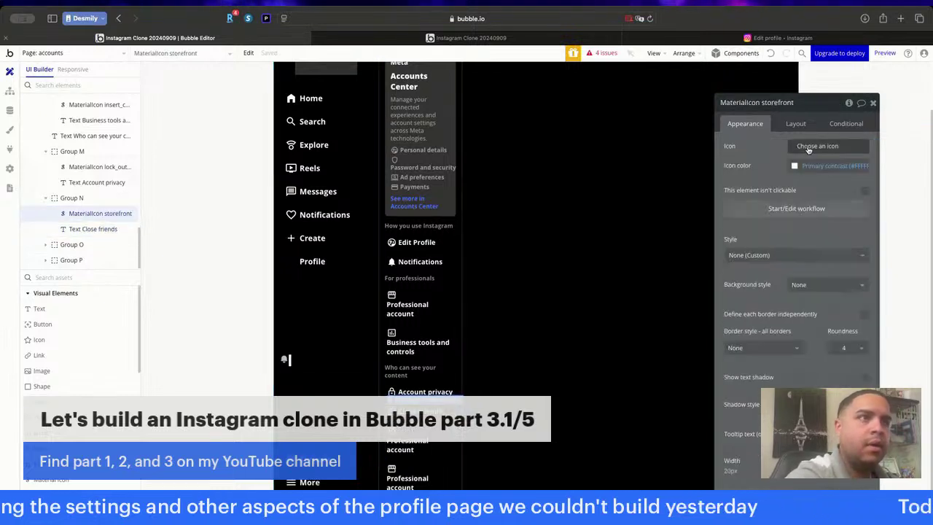
pyautogui.click(824, 147)
pyautogui.write('star')
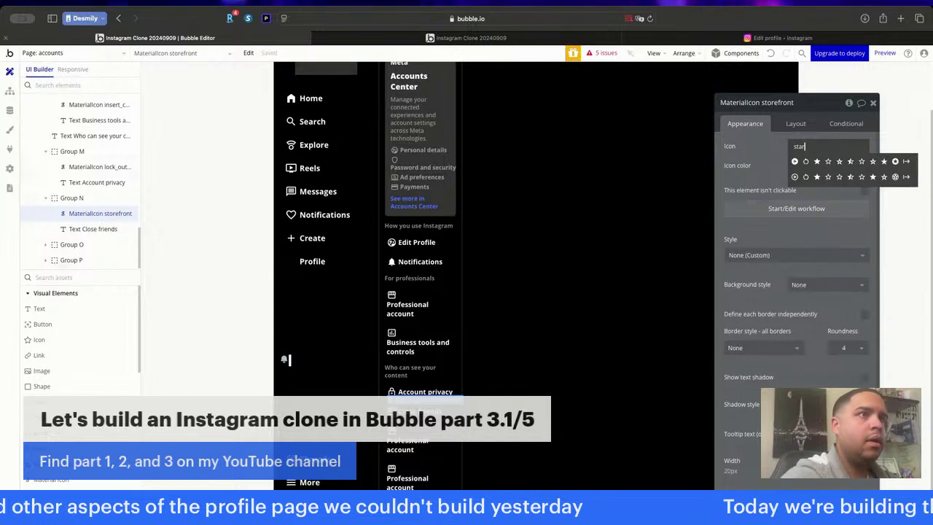
pyautogui.click(895, 177)
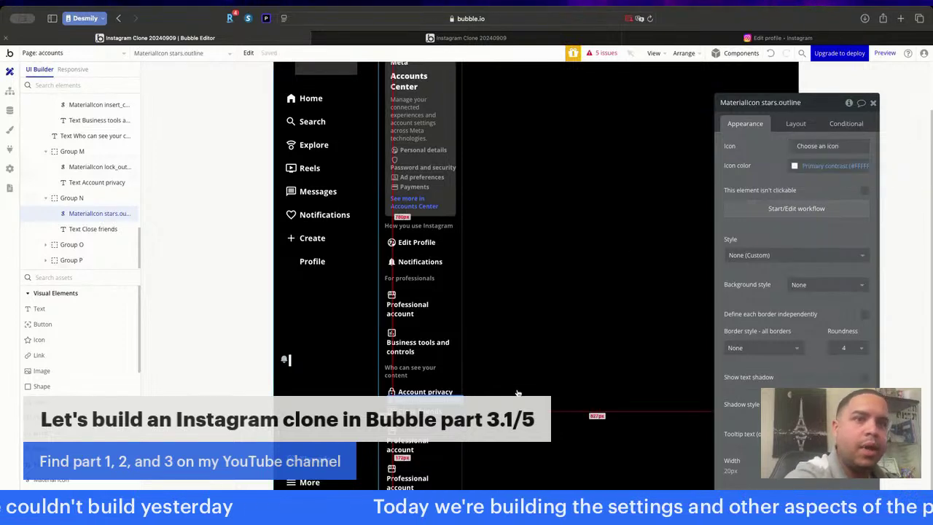
# Change the third row's text below "Who can see your content" to "Blocked" and its icon to the outlined block icon.
pyautogui.doubleClick(423, 441)
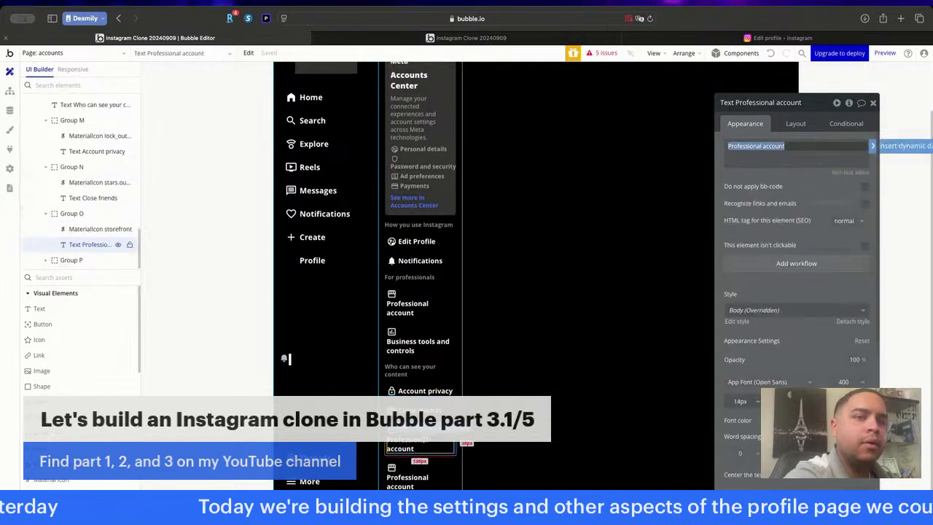
pyautogui.write('Blocked')
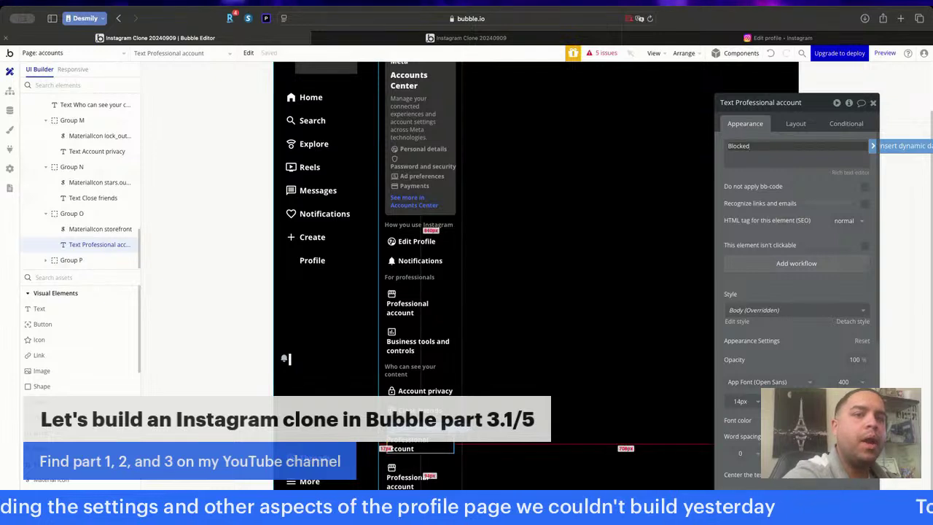
pyautogui.press('super+Tab')
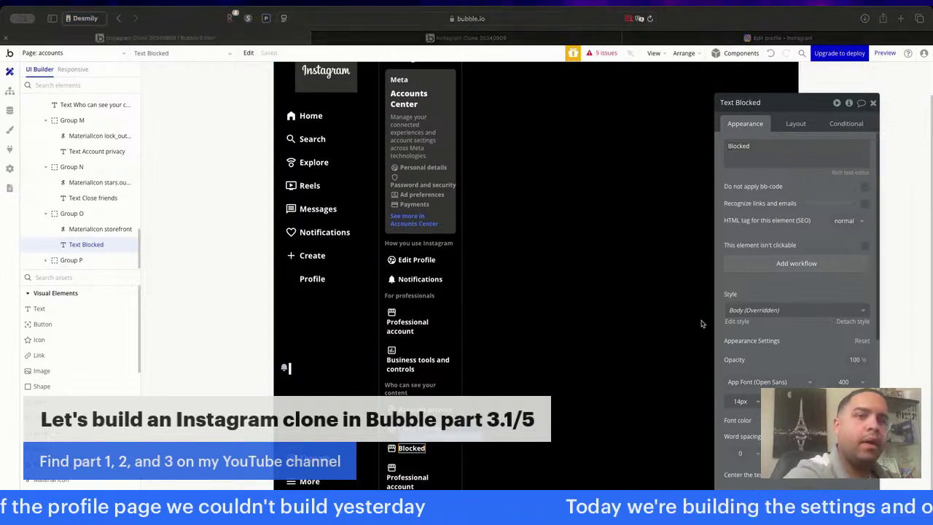
pyautogui.click(391, 447)
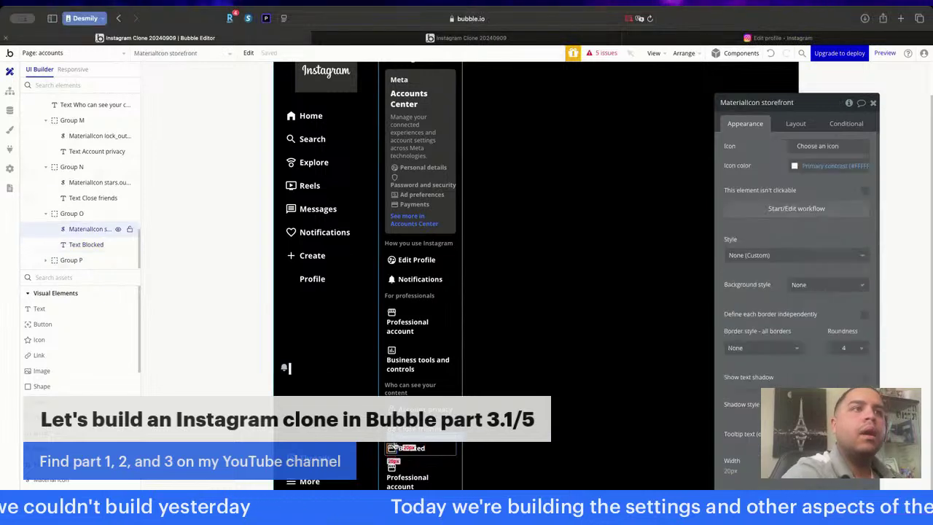
pyautogui.click(807, 147)
pyautogui.write('bloc')
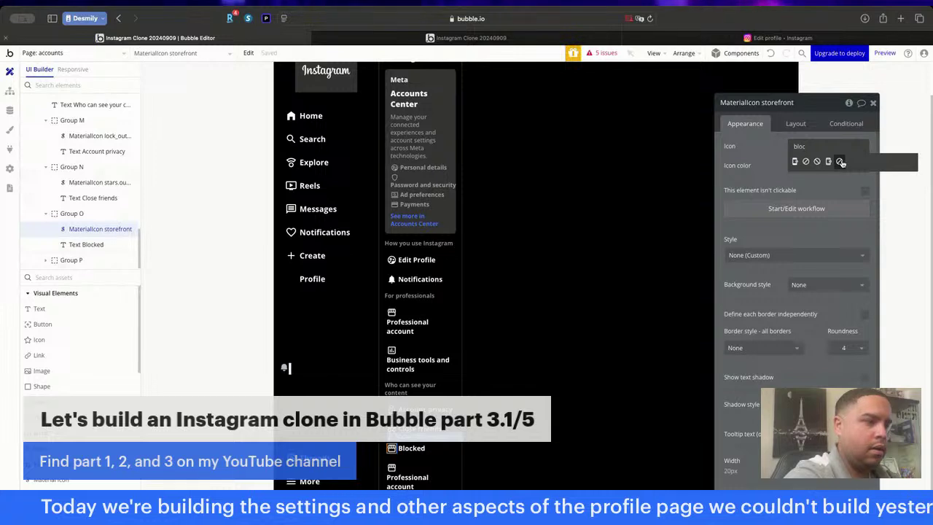
pyautogui.click(839, 161)
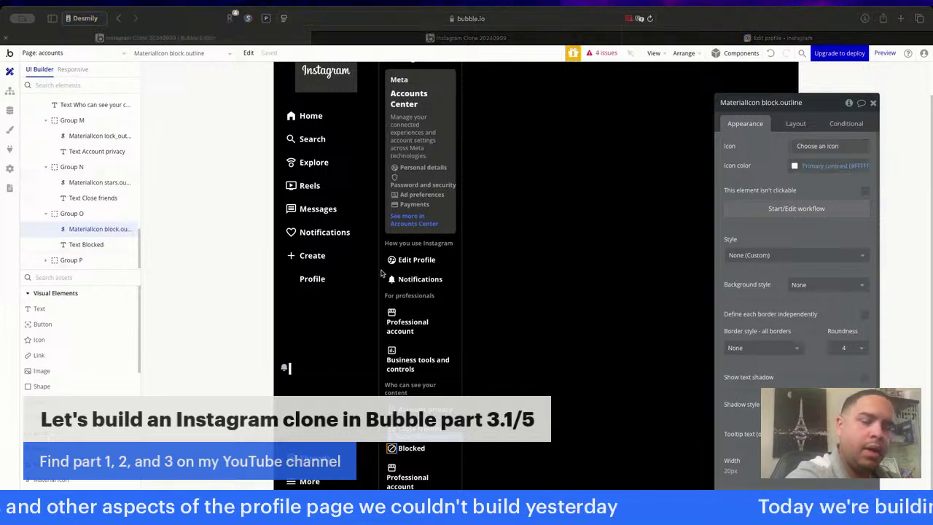
# Change the fourth row's text below "Who can see your content" to "Hide story and live".
pyautogui.click(424, 482)
pyautogui.click(417, 483)
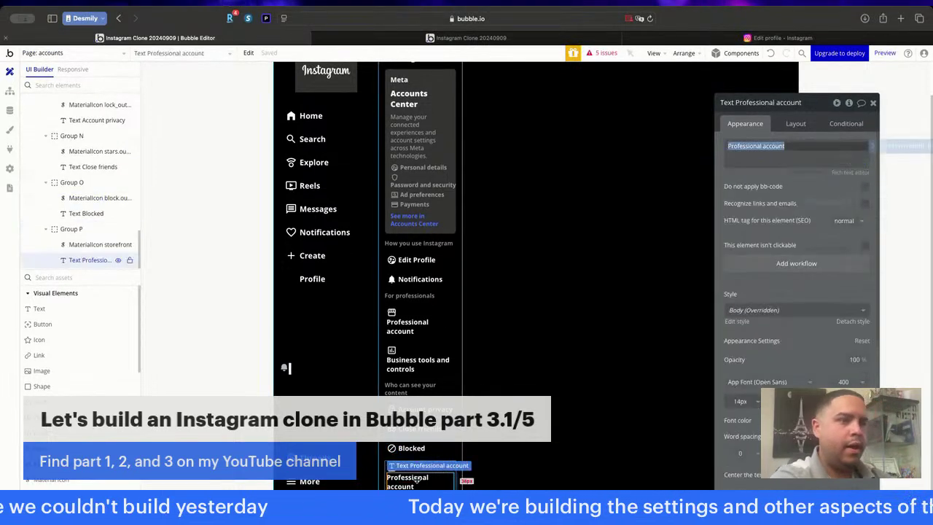
pyautogui.write('Hide')
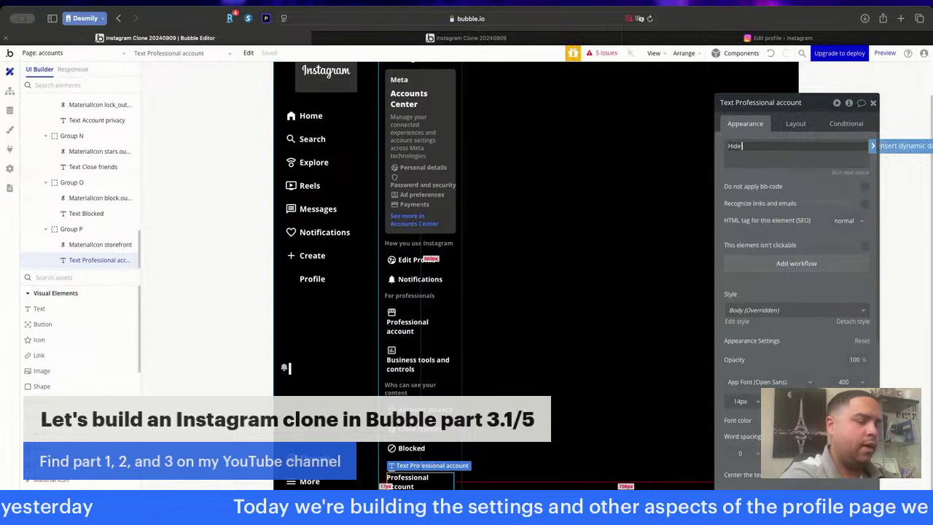
pyautogui.press('super+Tab')
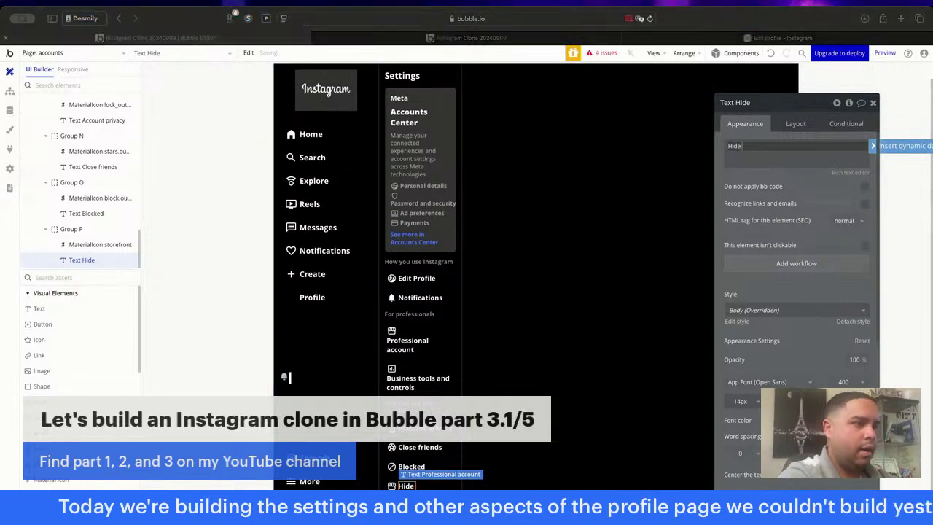
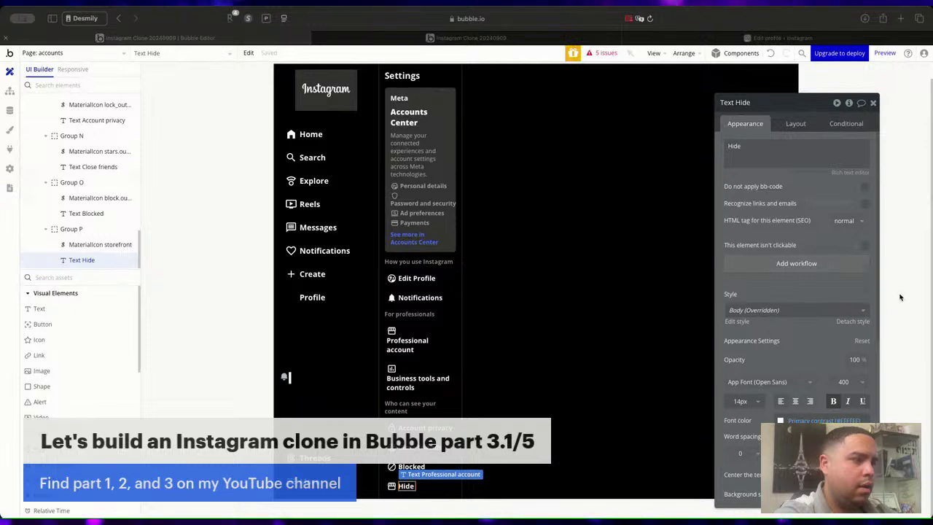
pyautogui.click(786, 163)
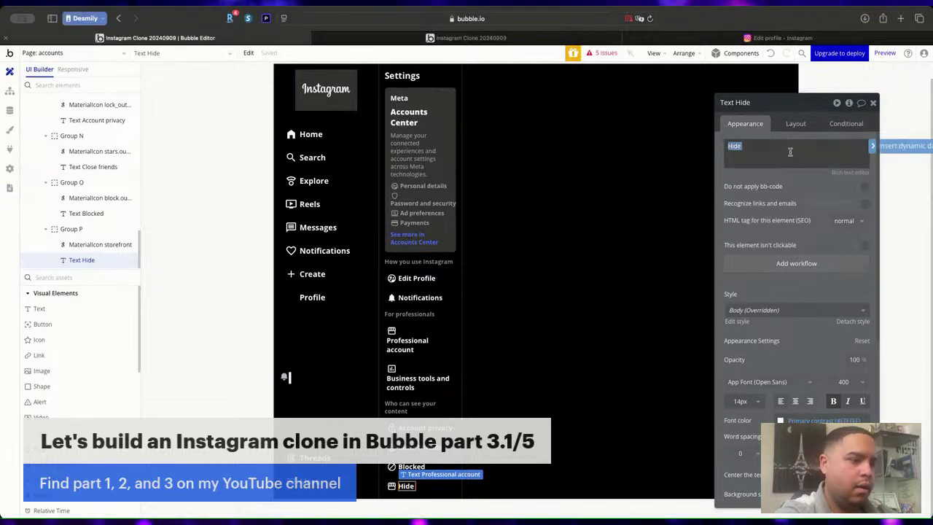
pyautogui.write('stor')
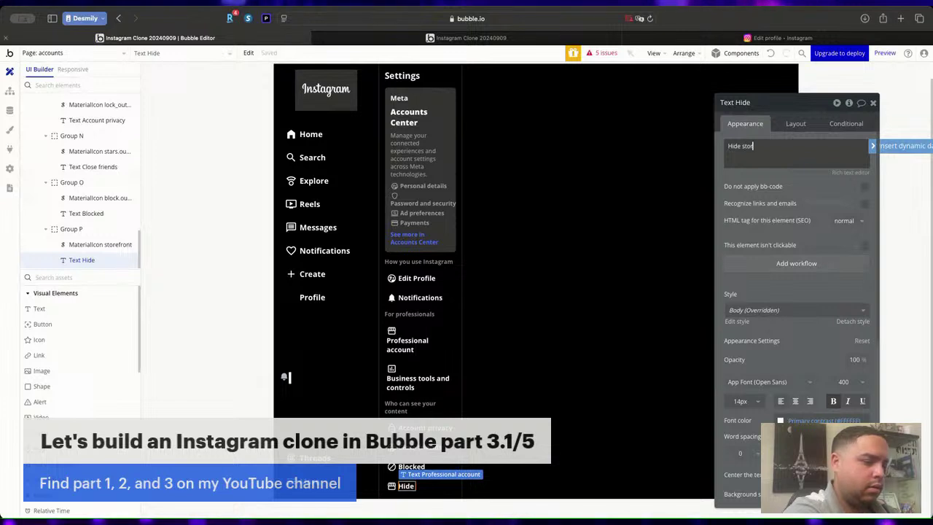
pyautogui.write('y and live')
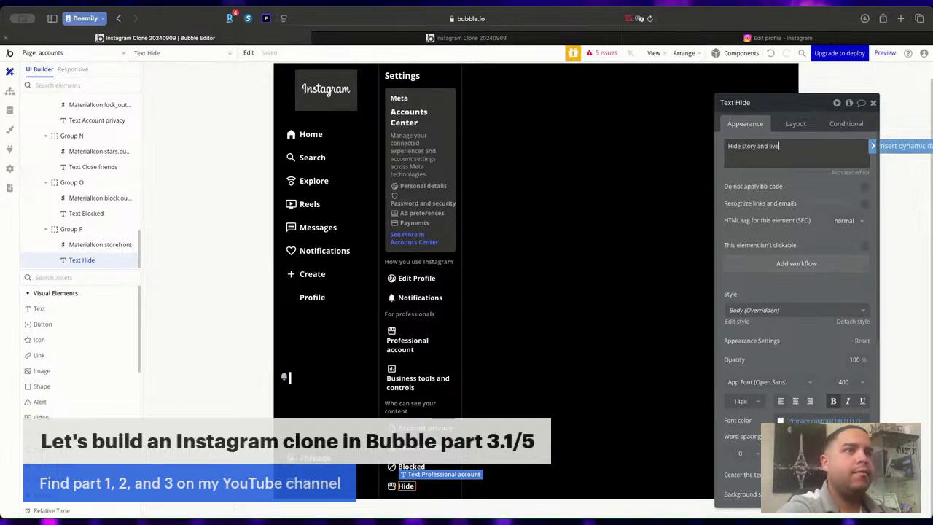
pyautogui.click(802, 183)
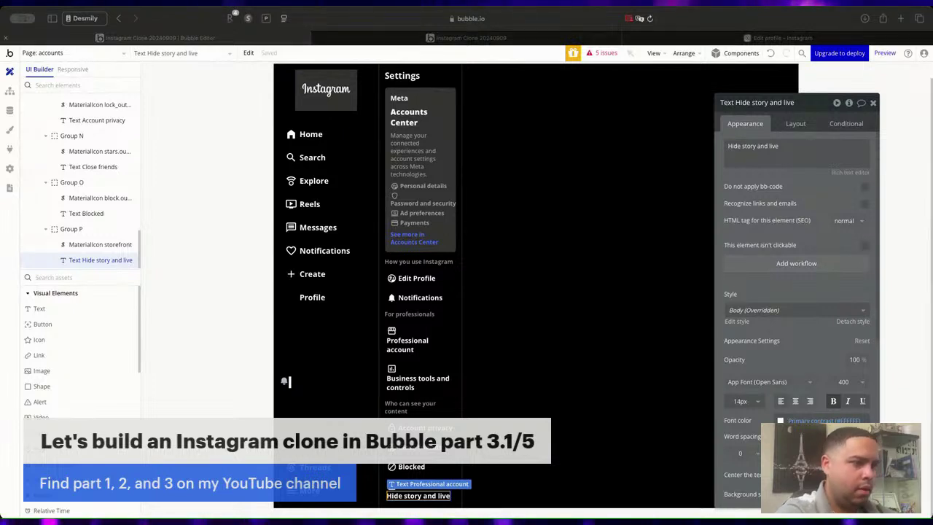
# Search the icons for "hide" and change the "Hide story and live" row's icon to hide_source.
pyautogui.click(399, 501)
pyautogui.click(392, 486)
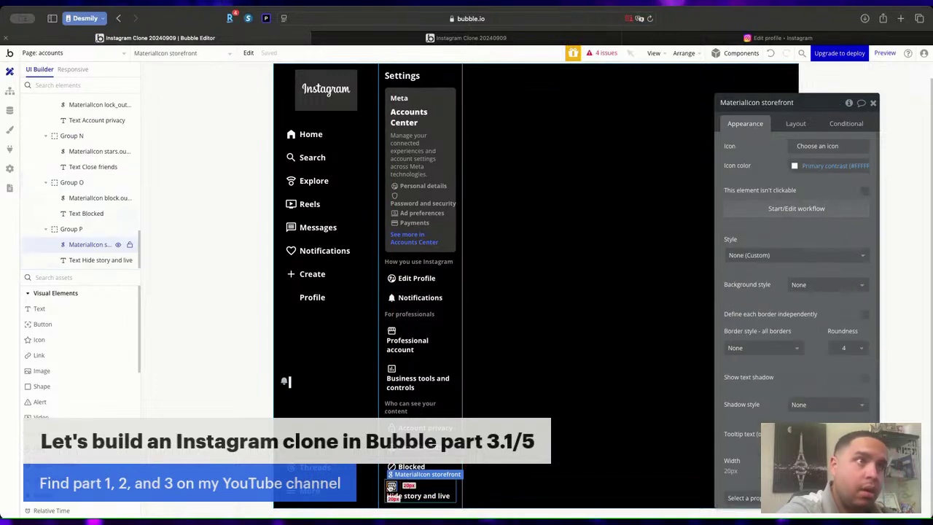
pyautogui.write('hide')
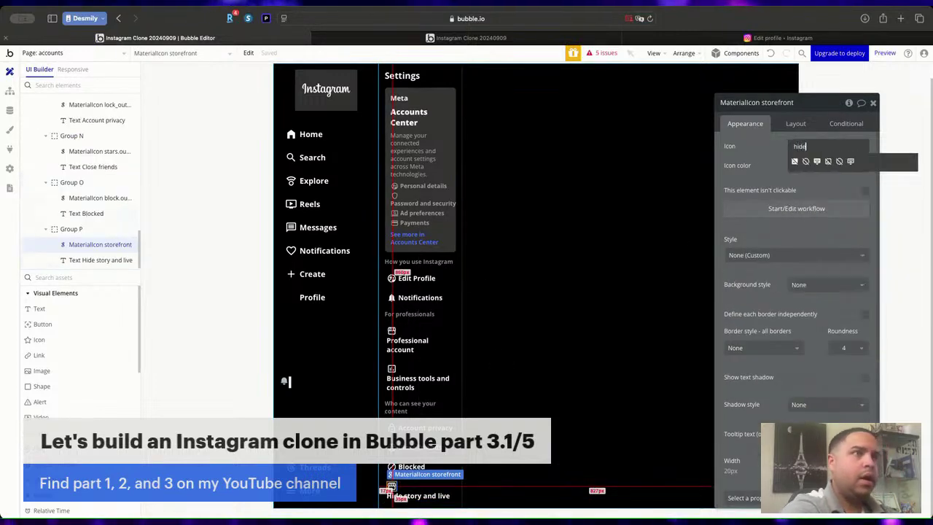
pyautogui.click(806, 162)
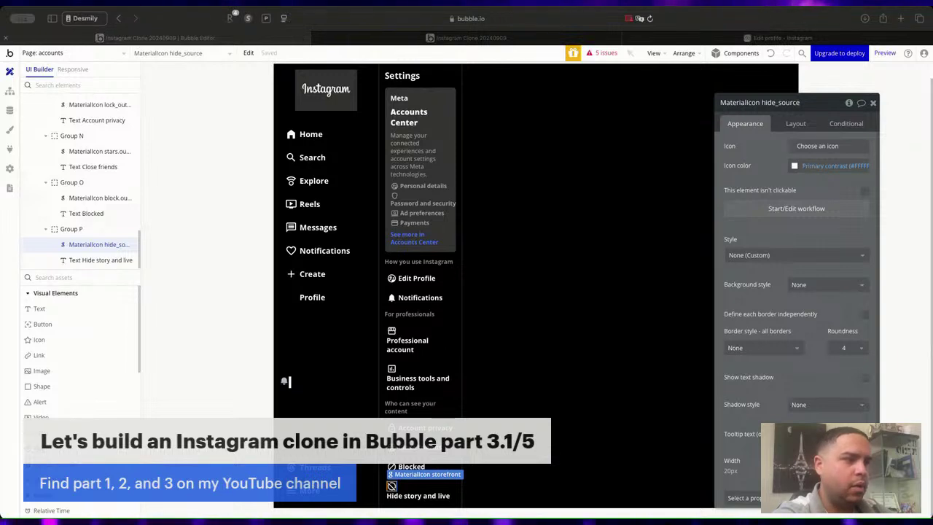
pyautogui.click(599, 208)
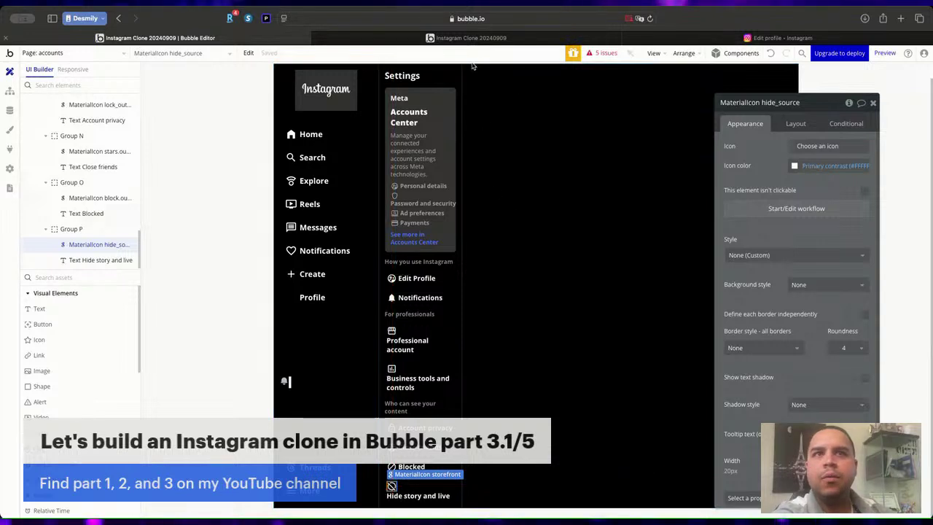
# Add a small group in the Main Container Group, directly beside the Settings column at its upper edge.
pyautogui.click(536, 136)
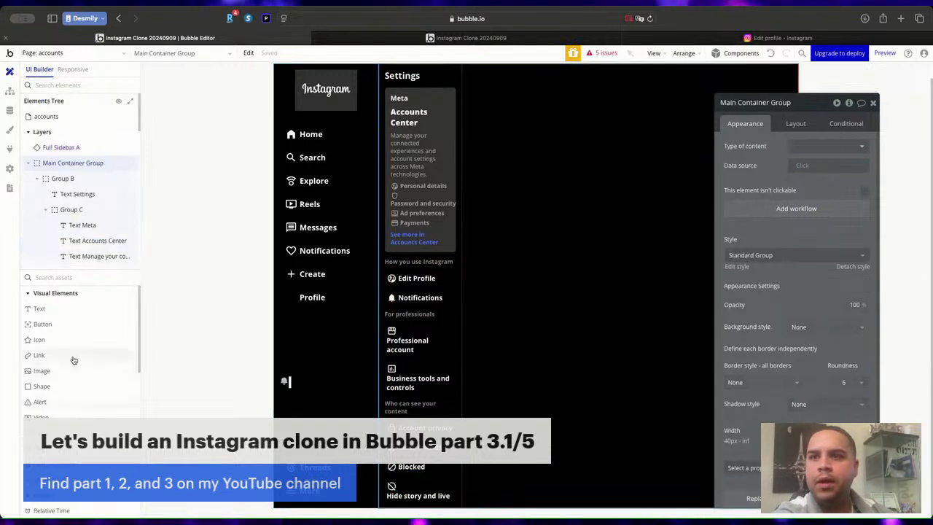
pyautogui.scroll(-5, 73, 357)
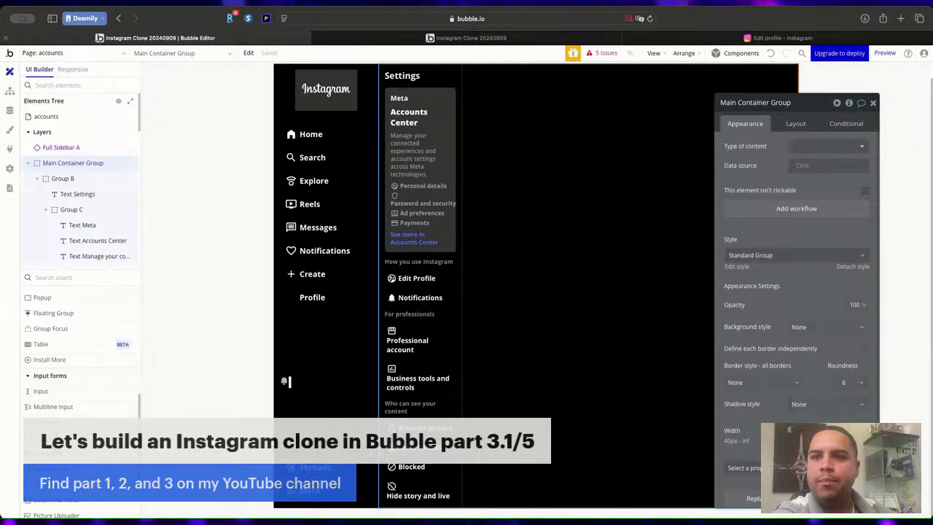
pyautogui.scroll(-2, 73, 360)
pyautogui.scroll(2, 73, 360)
pyautogui.click(41, 301)
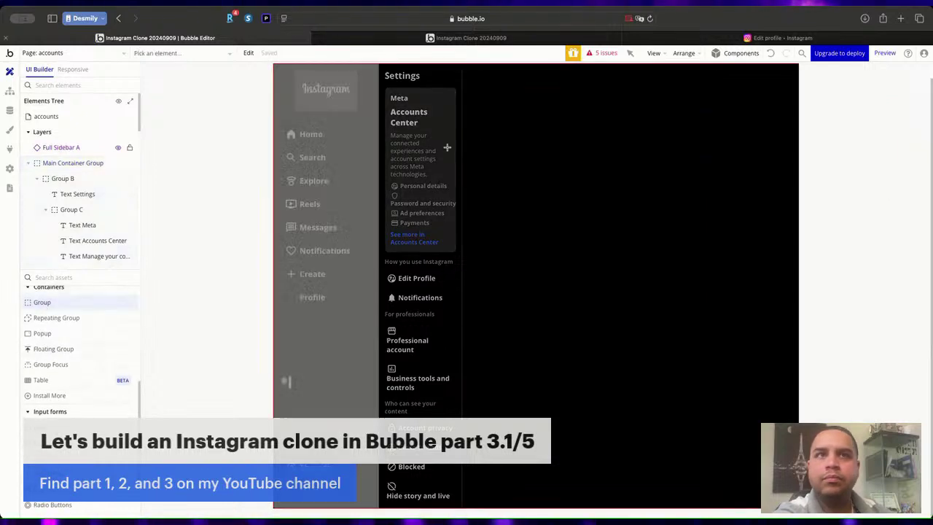
pyautogui.moveTo(481, 81); pyautogui.dragTo(462, 65)
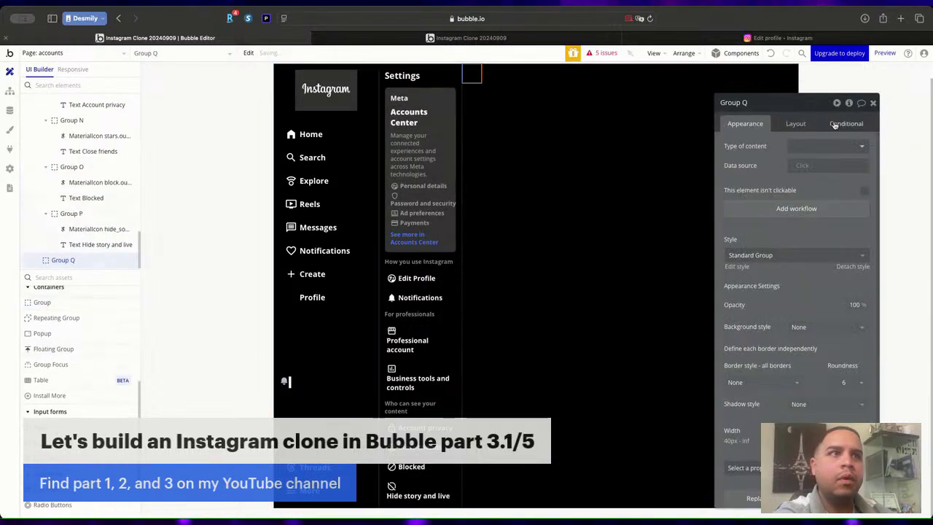
# Rename the new group "Edit Profile Group" with a red emoji in front of the name.
pyautogui.press('super+Left')
pyautogui.write('Edit ')
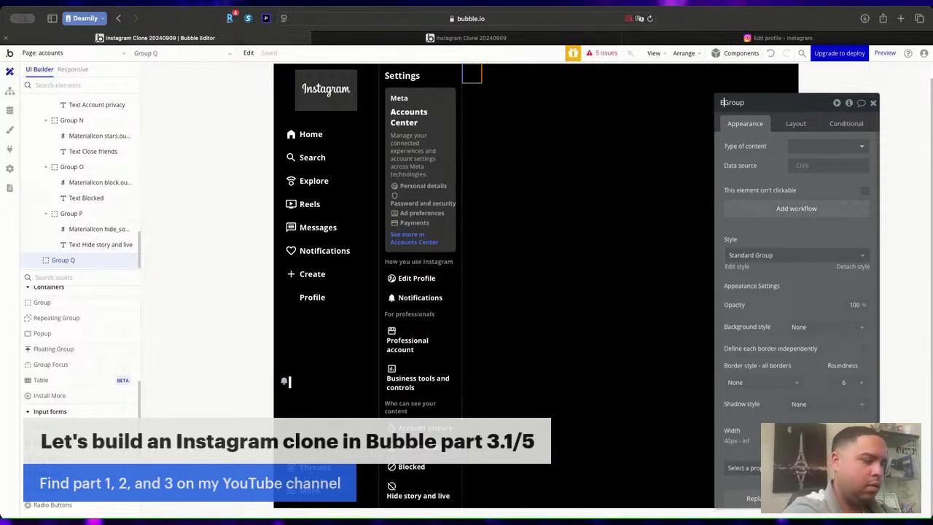
pyautogui.write('Profile')
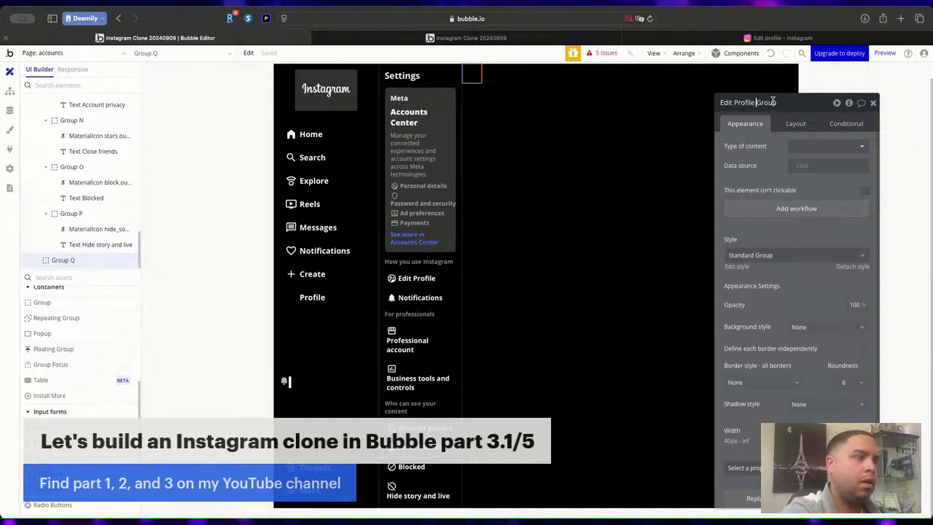
pyautogui.press('super+Left')
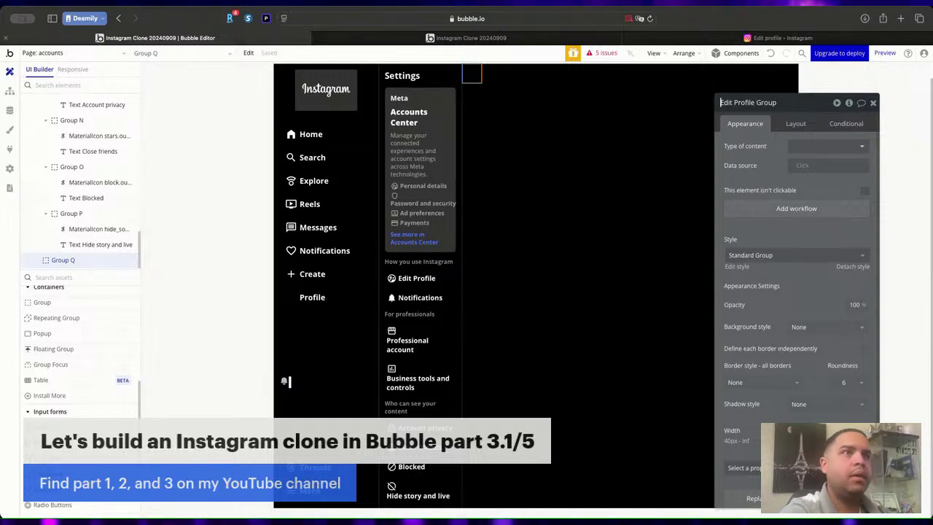
pyautogui.press('F5')
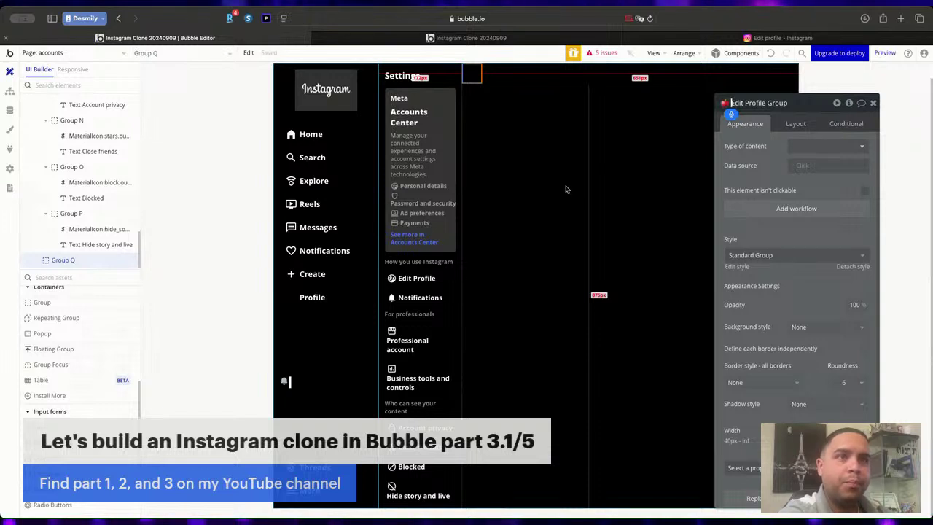
pyautogui.write('pretty')
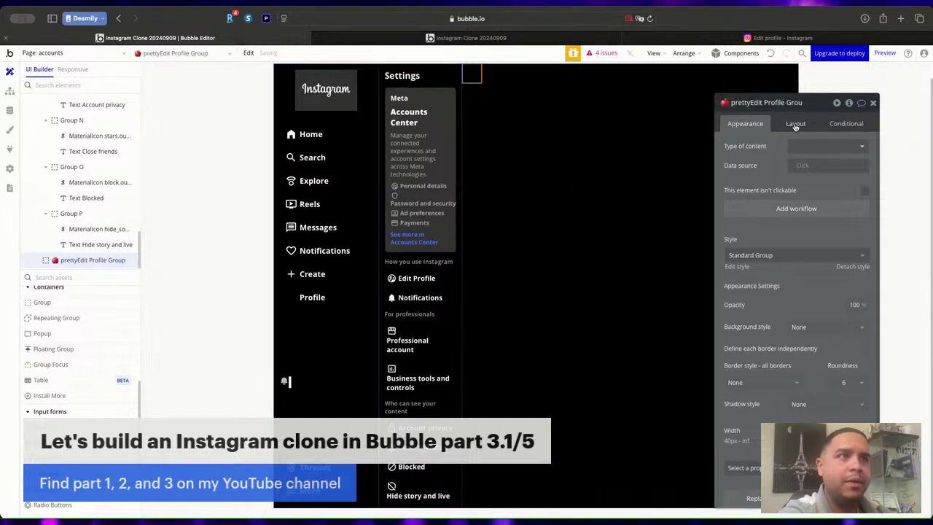
pyautogui.moveTo(772, 149); pyautogui.dragTo(706, 149)
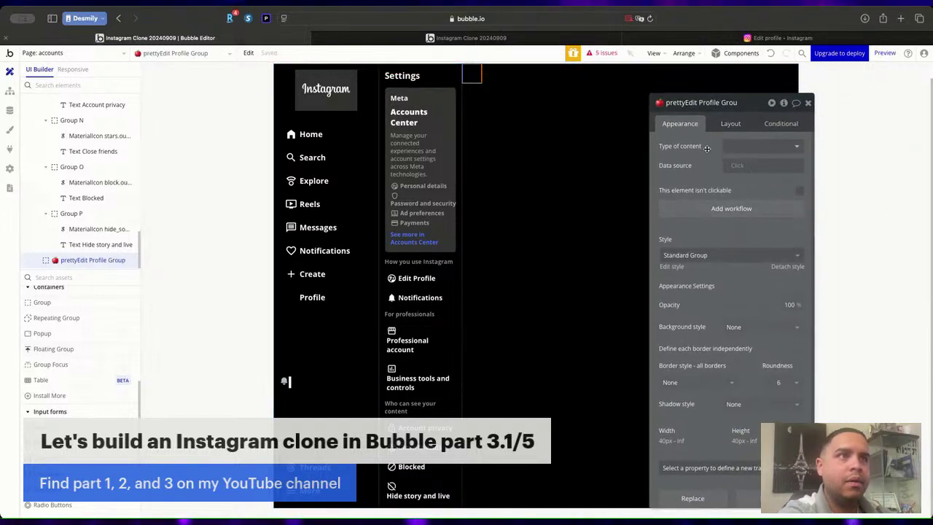
pyautogui.moveTo(683, 102); pyautogui.dragTo(663, 102)
pyautogui.press('BackSpace')
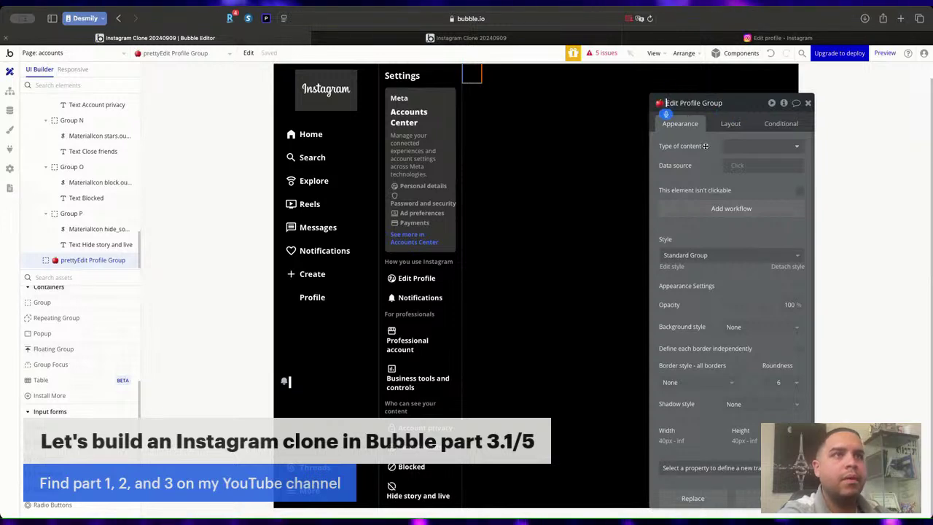
# Turn off fit width to content for the Edit Profile Group and set its minimum height to 100%.
pyautogui.click(729, 124)
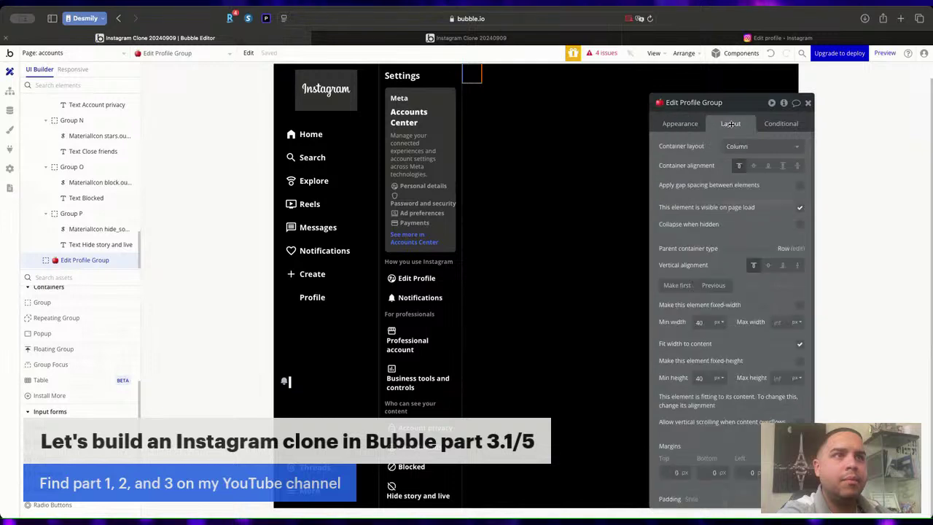
pyautogui.click(800, 345)
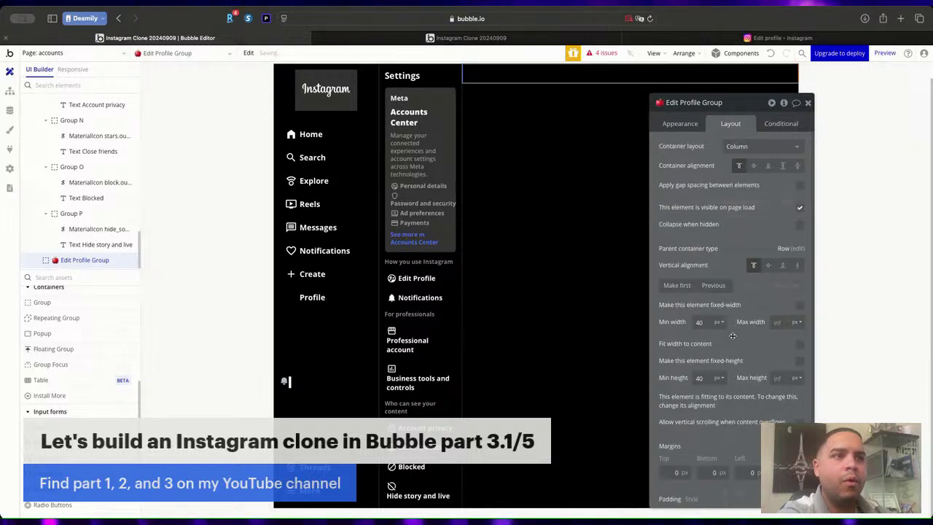
pyautogui.write('100')
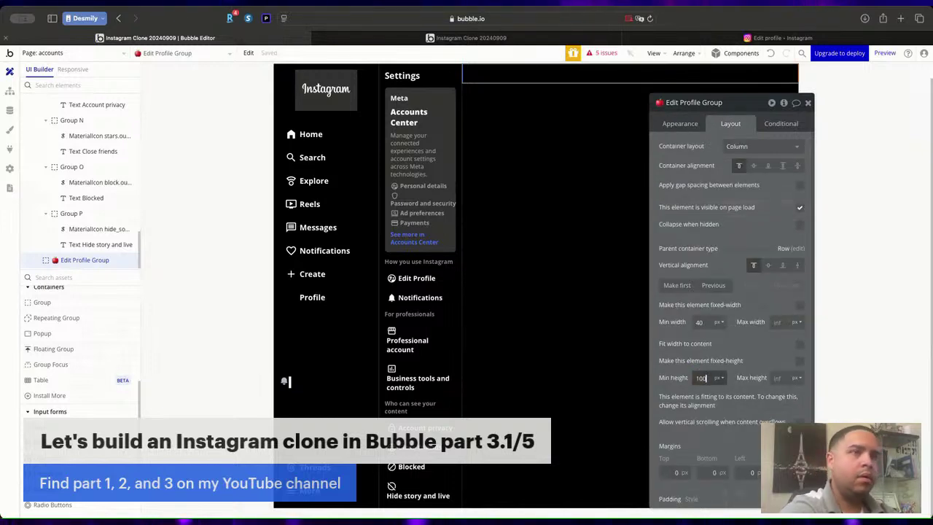
pyautogui.click(718, 378)
pyautogui.click(720, 407)
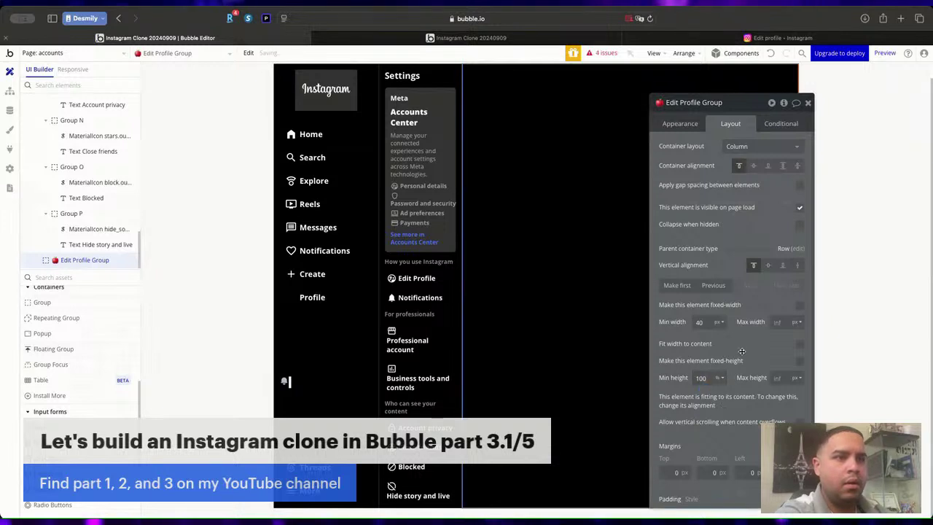
# Set the Edit Profile Group's top, bottom and left padding to 12 px.
pyautogui.scroll(-1, 700, 452)
pyautogui.click(668, 494)
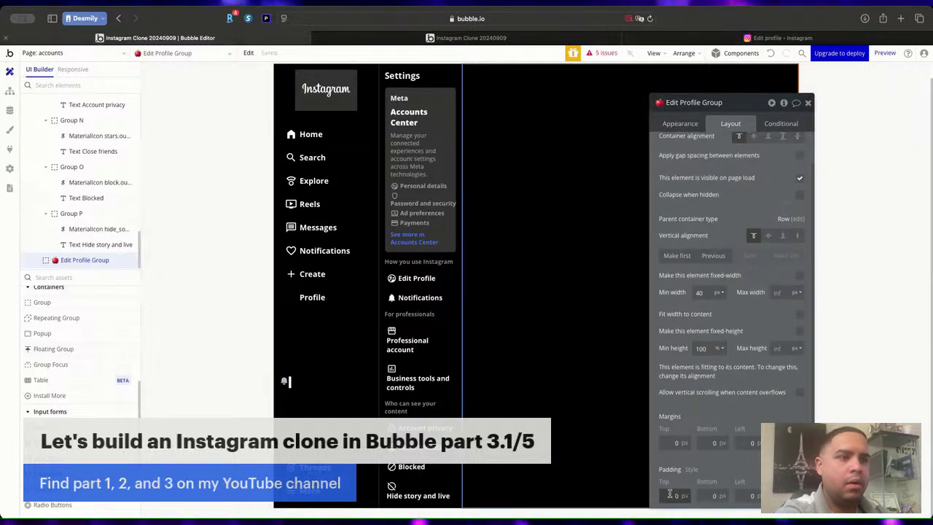
pyautogui.write('12')
pyautogui.press('Tab')
pyautogui.write('12')
pyautogui.press('Tab')
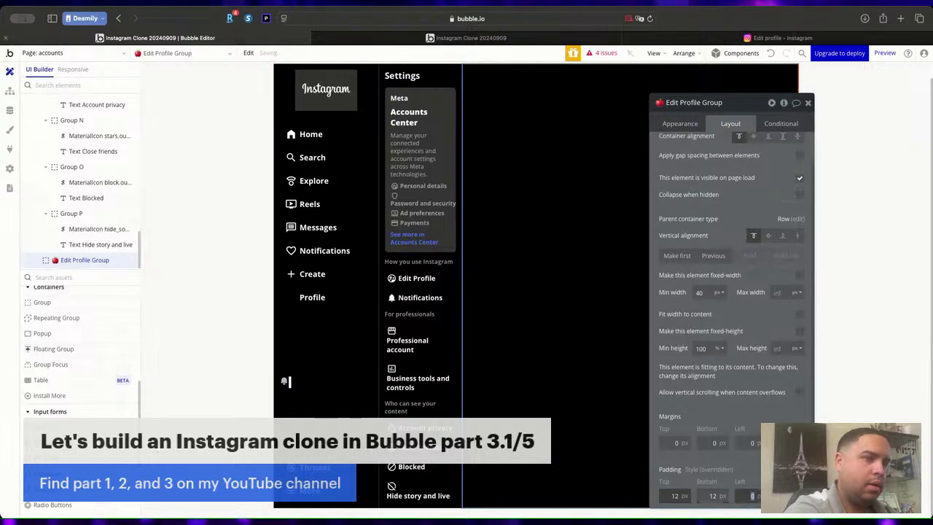
pyautogui.write('12')
pyautogui.press('Tab')
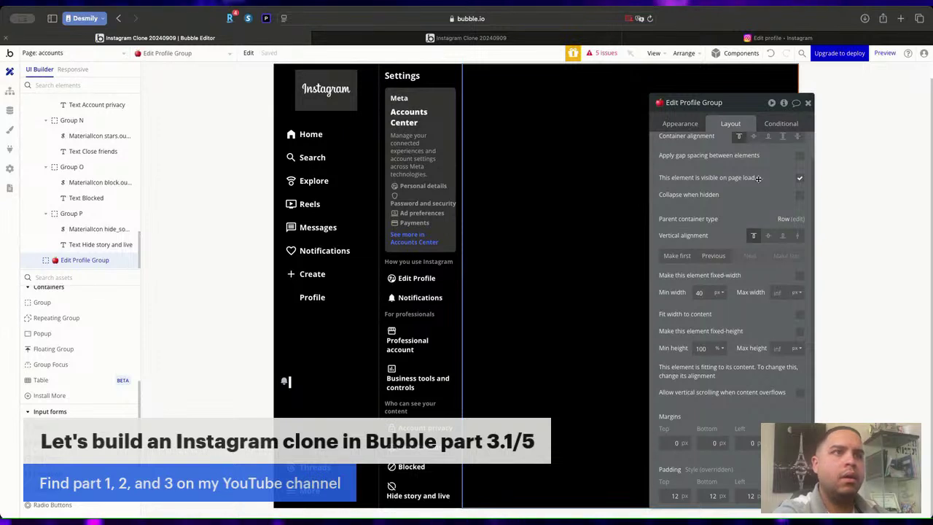
# Reopen the Edit Profile Group's properties and set its left padding to 60 px.
pyautogui.click(807, 103)
pyautogui.doubleClick(612, 178)
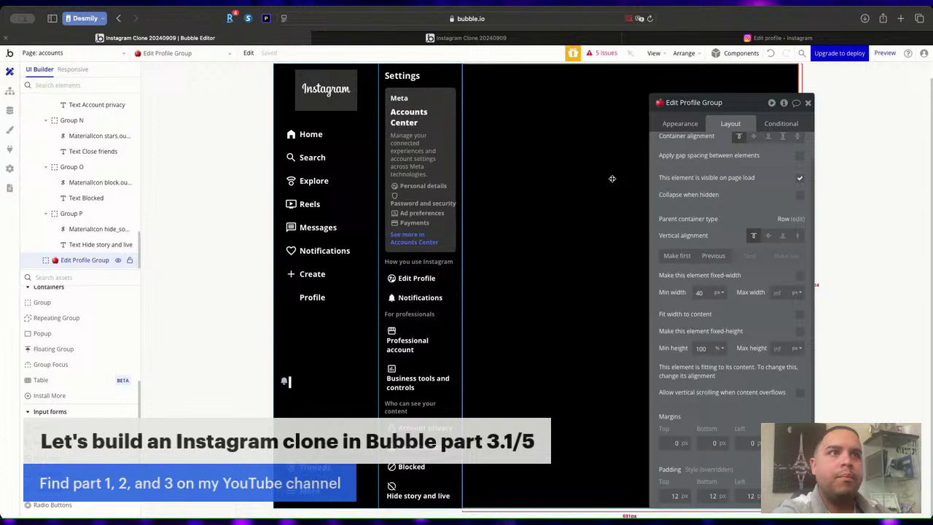
pyautogui.click(807, 104)
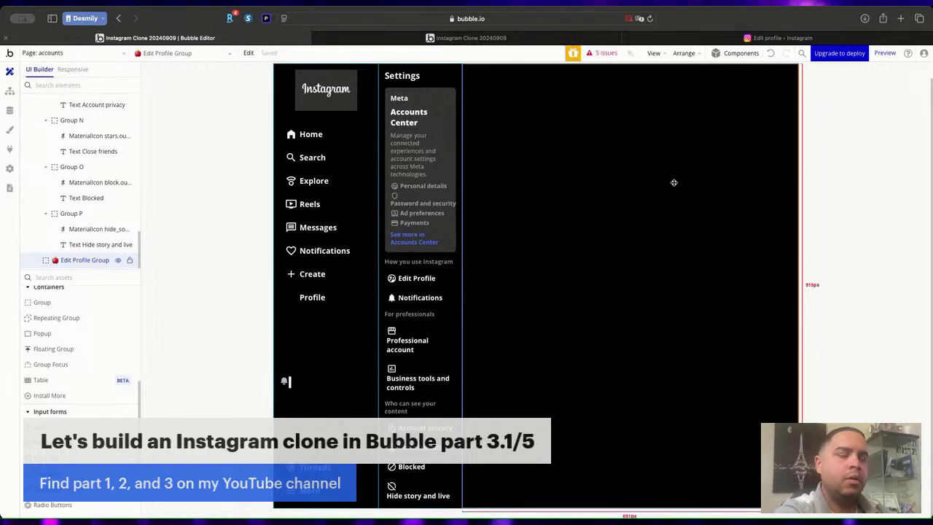
pyautogui.doubleClick(600, 164)
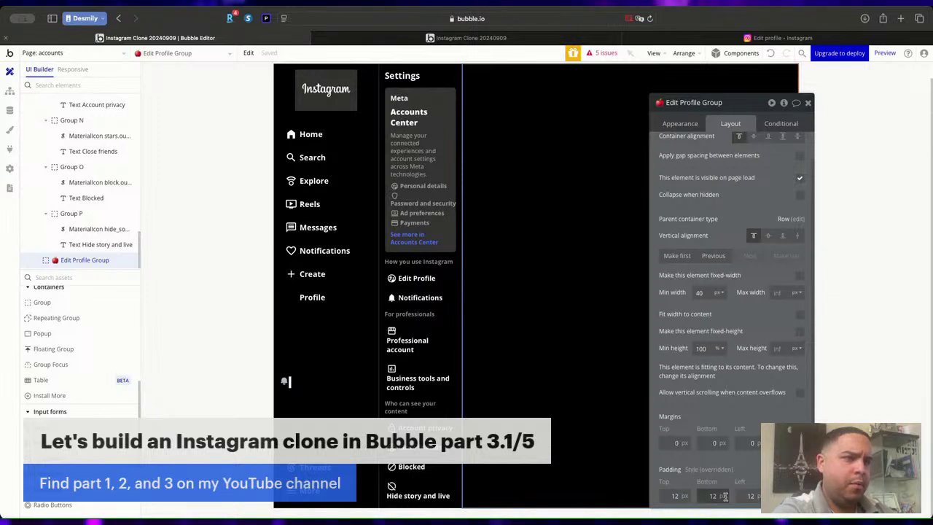
pyautogui.doubleClick(748, 496)
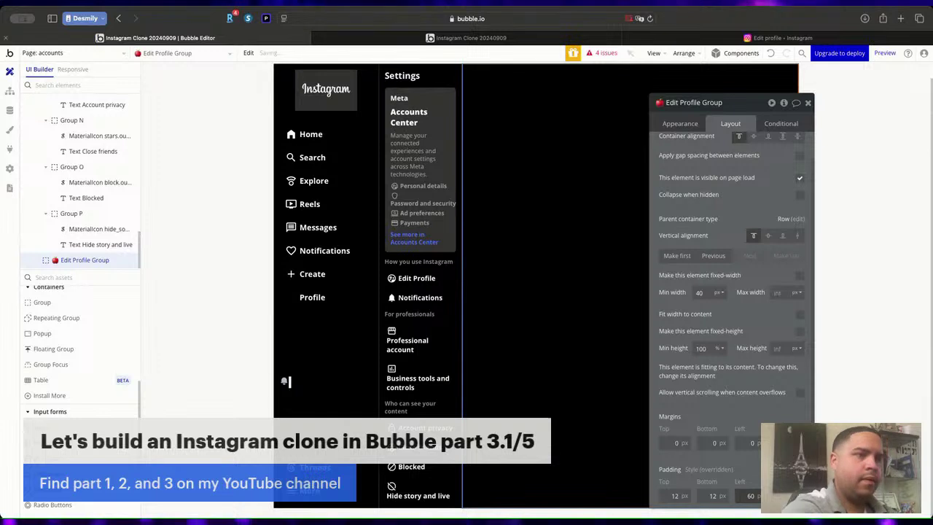
pyautogui.press('Tab')
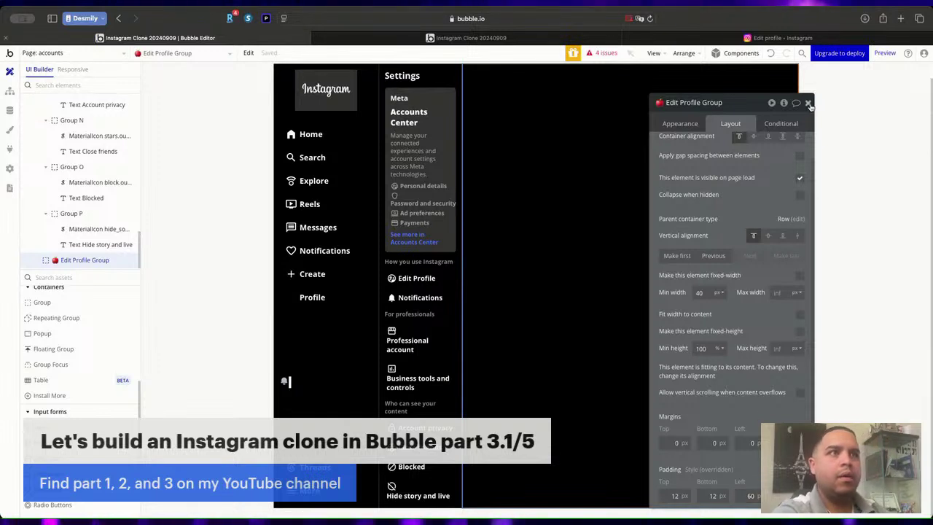
# Copy the "Settings" heading text from the Settings column into the Edit Profile Group.
pyautogui.click(808, 102)
pyautogui.doubleClick(478, 169)
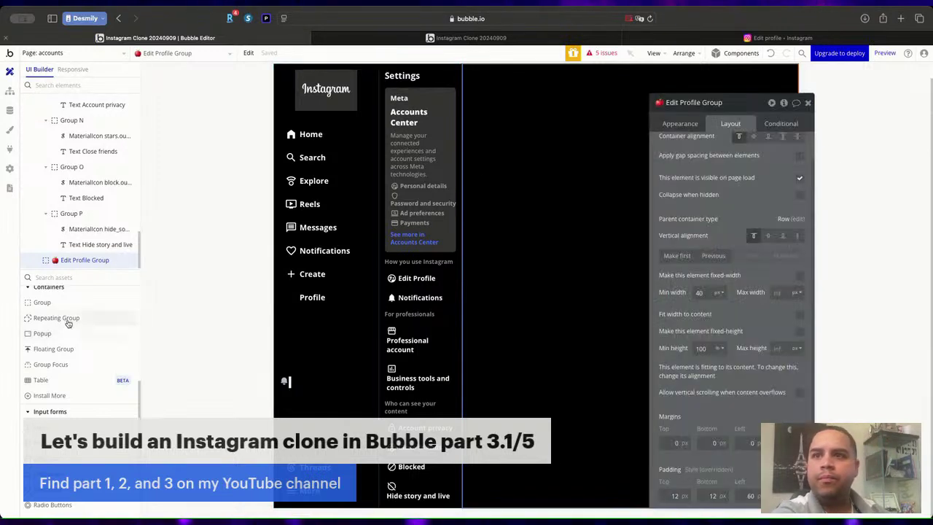
pyautogui.scroll(5, 69, 316)
pyautogui.click(403, 76)
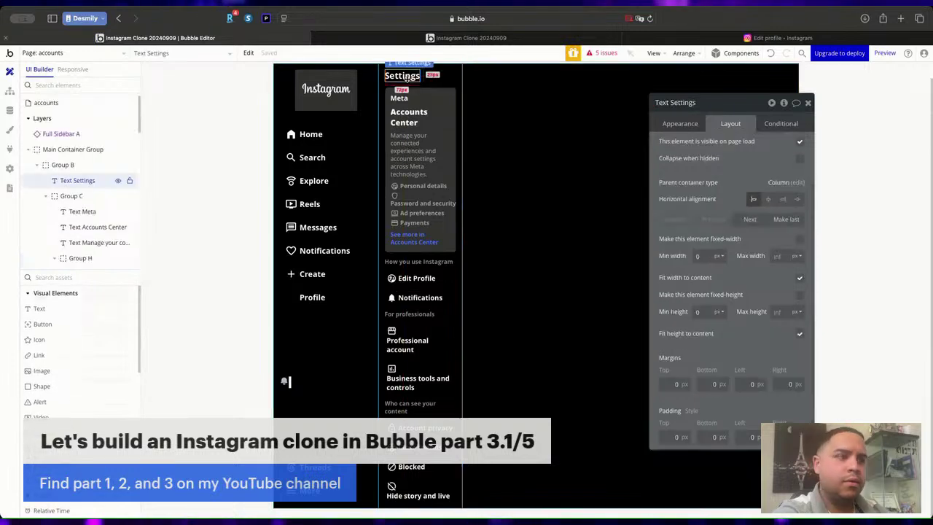
pyautogui.moveTo(404, 78); pyautogui.dragTo(509, 79)
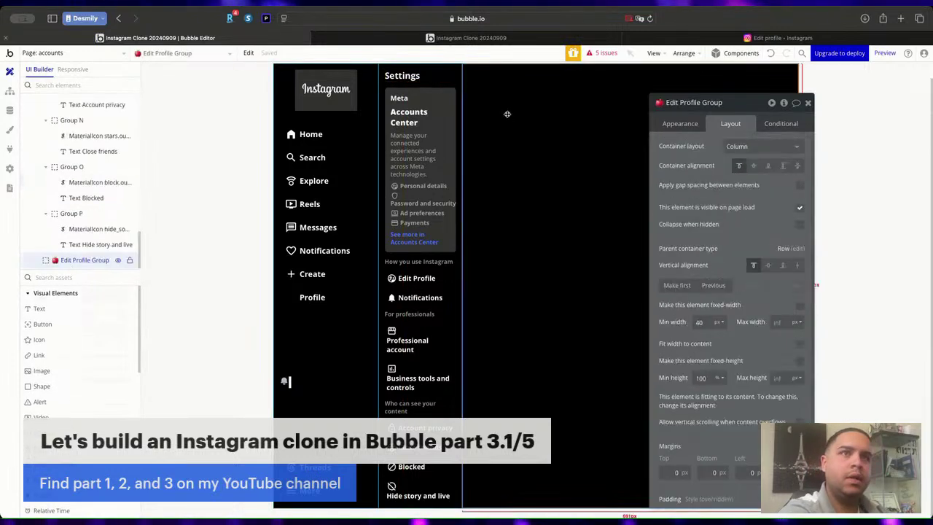
# Change the copied heading's text to "Edit Profile" and close its properties.
pyautogui.click(680, 123)
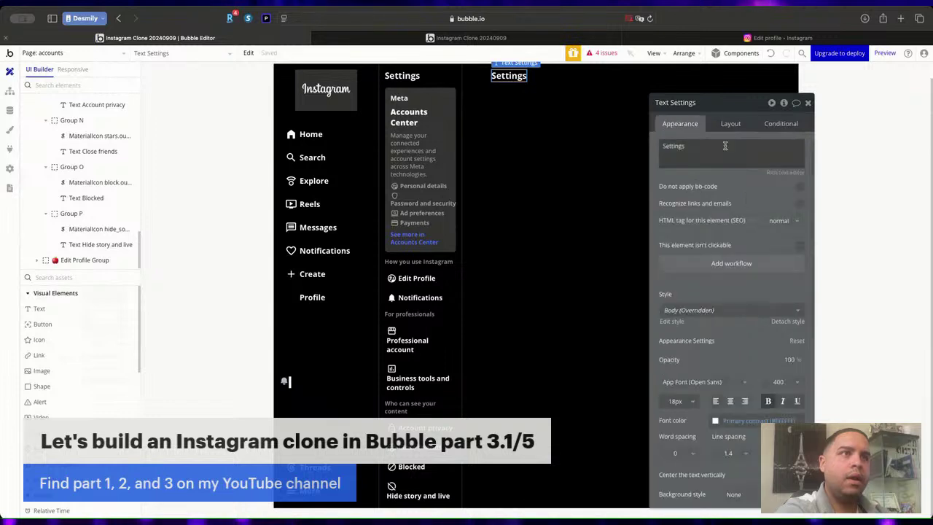
pyautogui.doubleClick(725, 146)
pyautogui.write('Edit Profile')
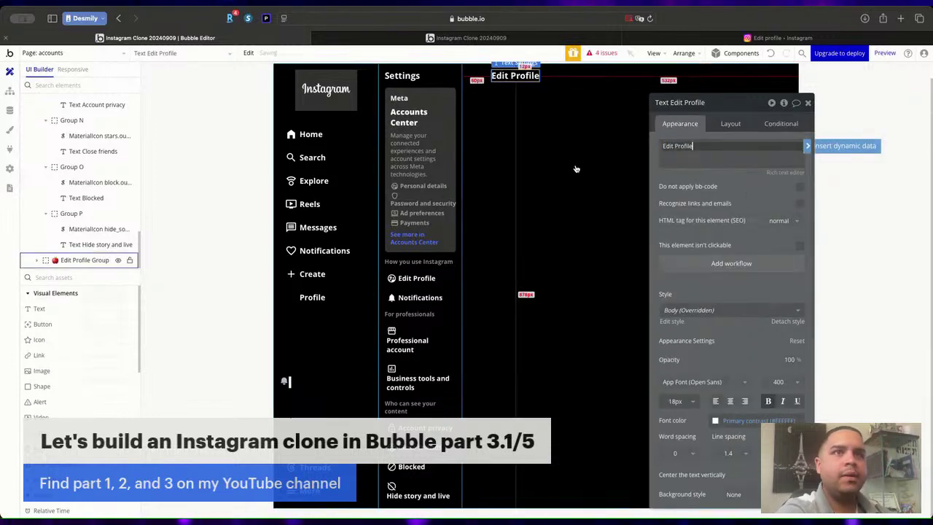
pyautogui.click(808, 103)
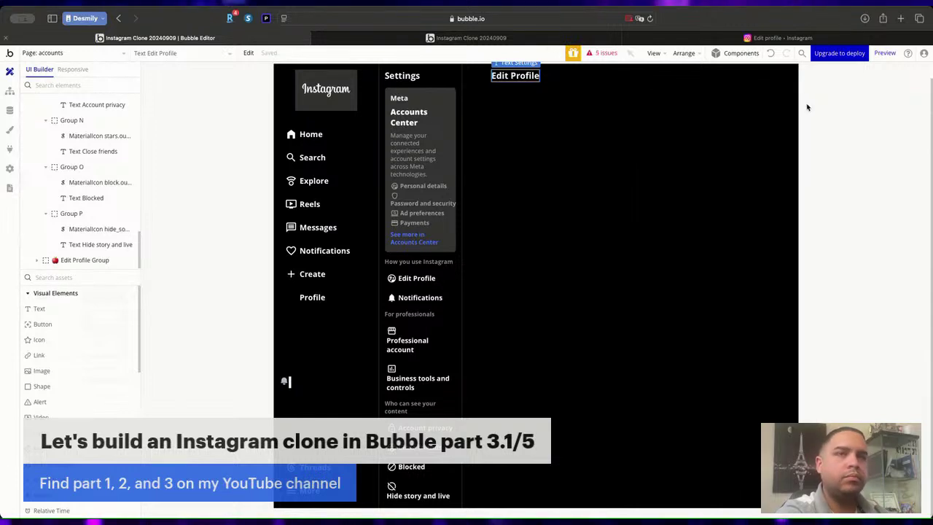
# Copy the User Information Container Group from the profile page into the accounts page's Edit Profile Group.
pyautogui.click(110, 54)
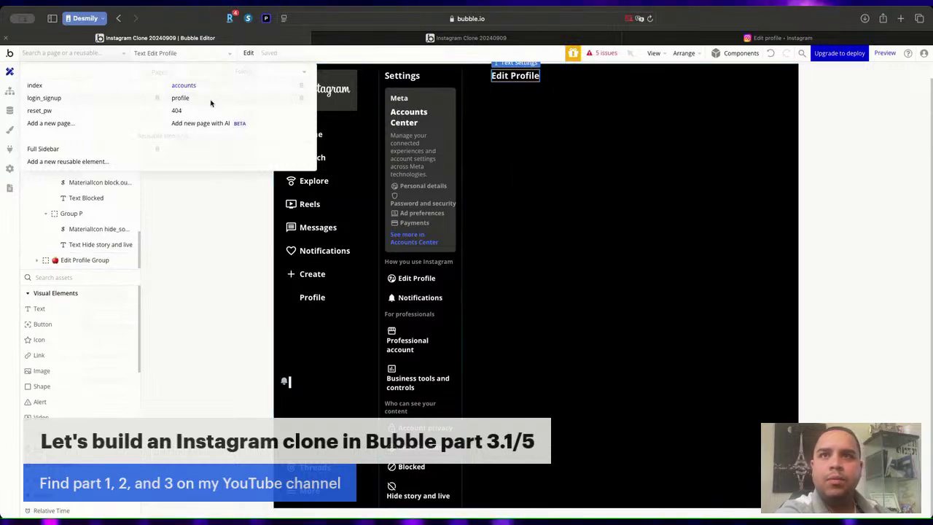
pyautogui.click(180, 98)
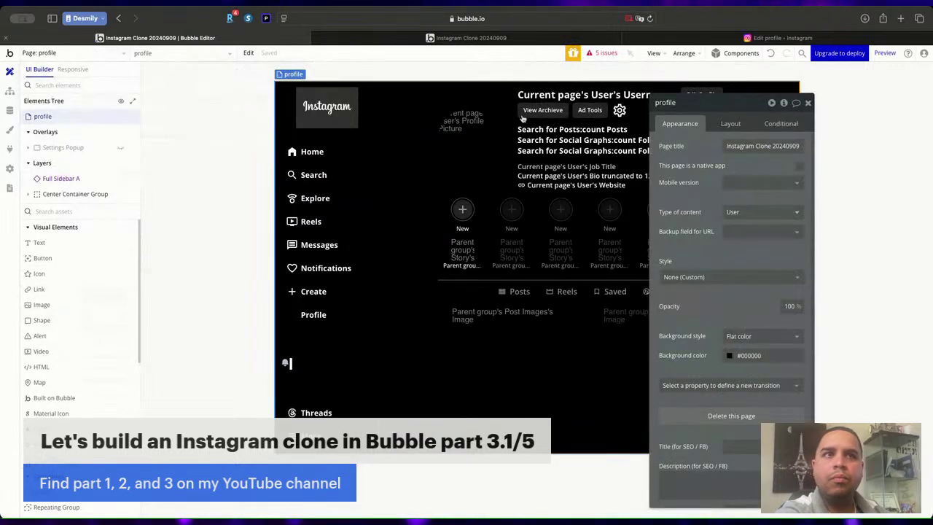
pyautogui.click(499, 175)
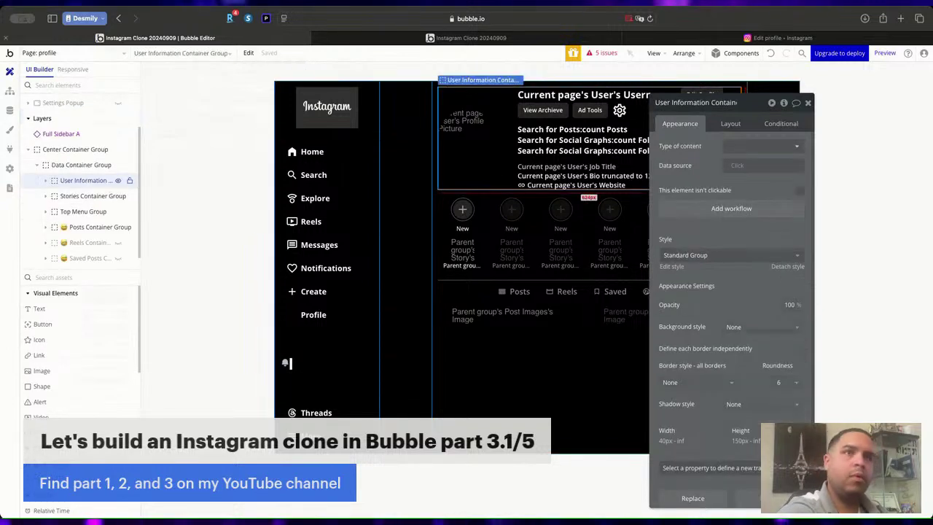
pyautogui.click(120, 53)
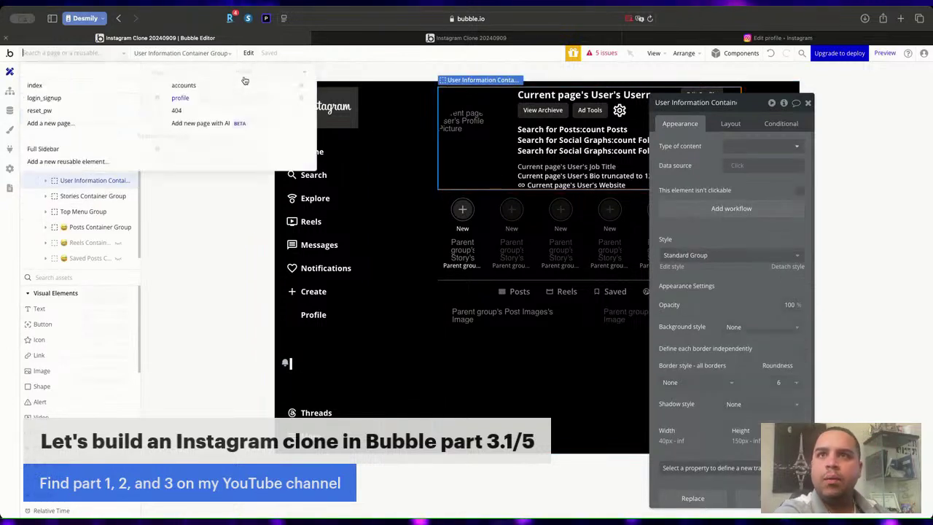
pyautogui.click(206, 88)
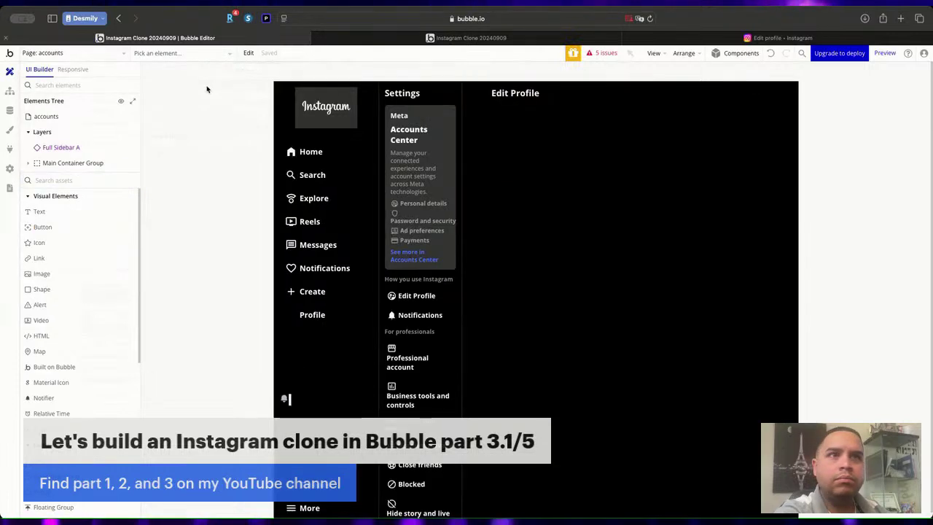
pyautogui.doubleClick(582, 126)
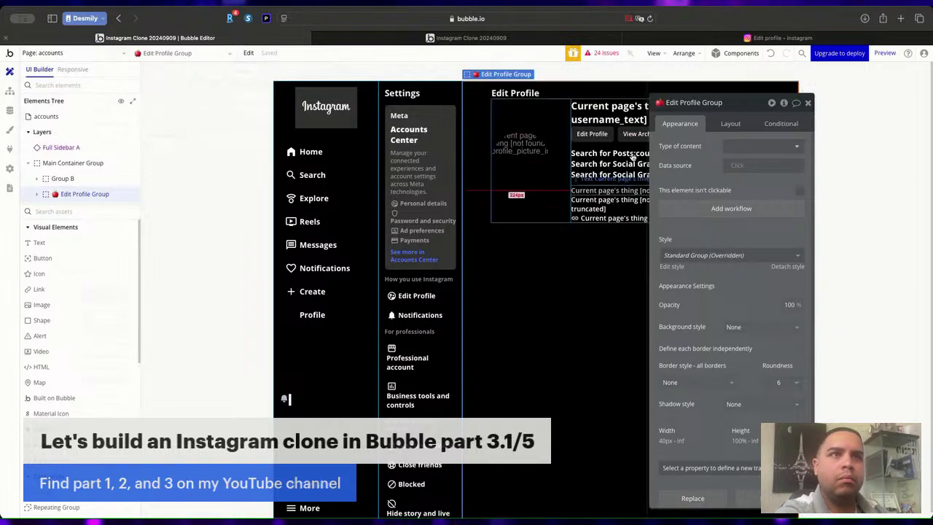
# Apply gap spacing between the Edit Profile Group's elements with a row gap of 20 px.
pyautogui.click(730, 124)
pyautogui.click(799, 188)
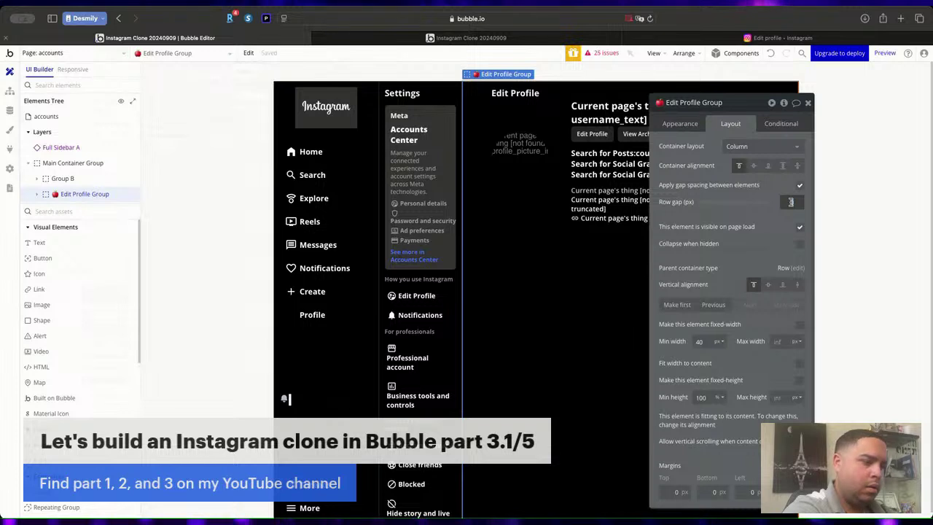
pyautogui.write('20')
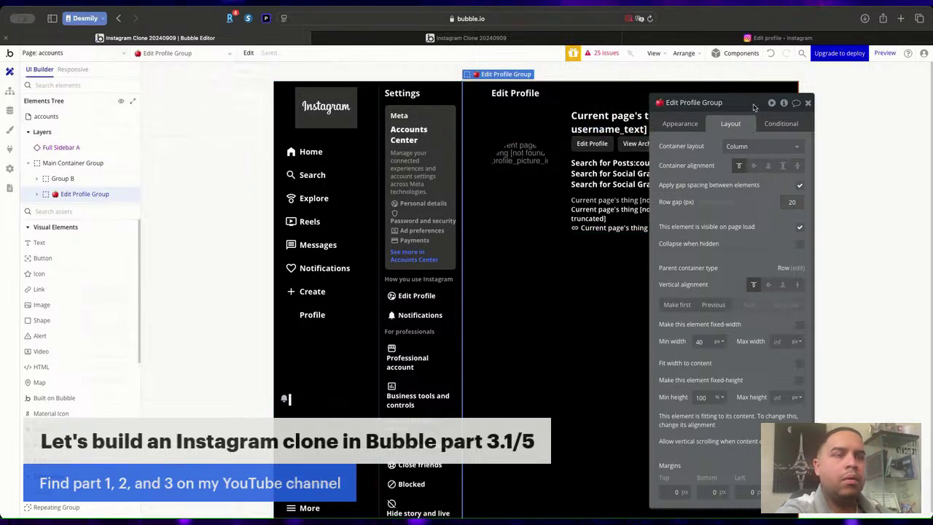
pyautogui.moveTo(754, 107); pyautogui.dragTo(880, 91)
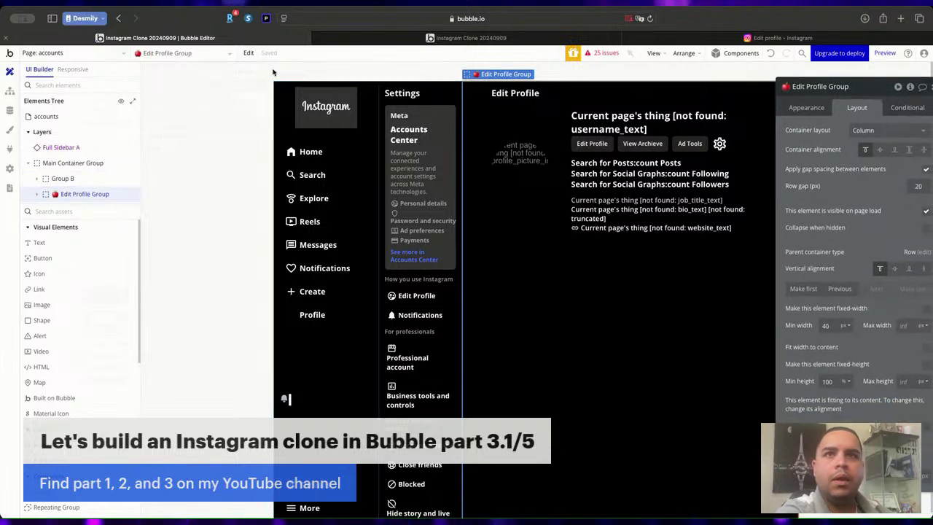
# Replace the broken username expression in the copied group's top text with Current User's Username.
pyautogui.click(631, 120)
pyautogui.click(796, 107)
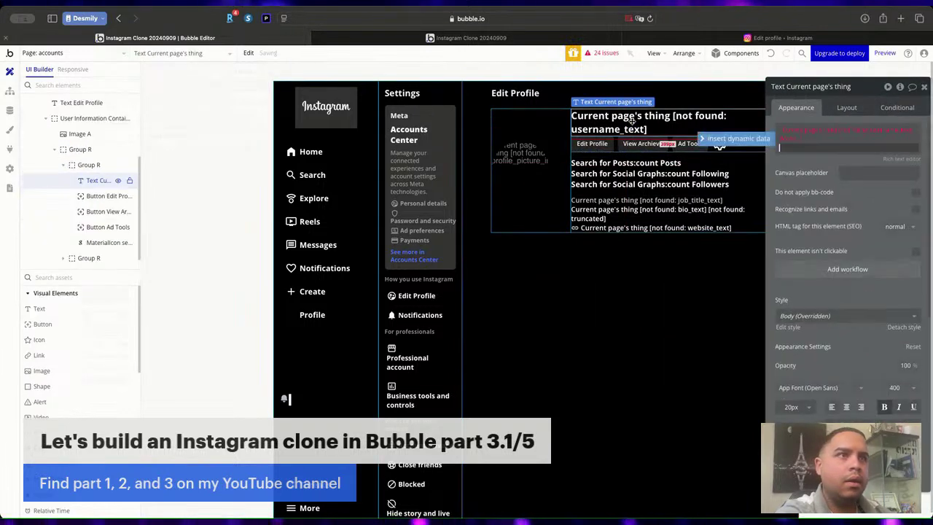
pyautogui.click(811, 132)
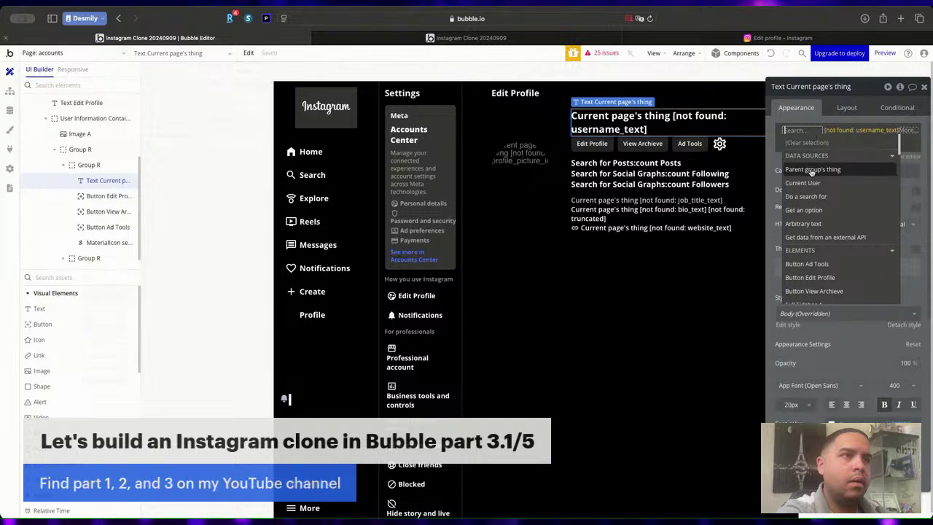
pyautogui.click(802, 182)
pyautogui.click(816, 187)
pyautogui.click(815, 163)
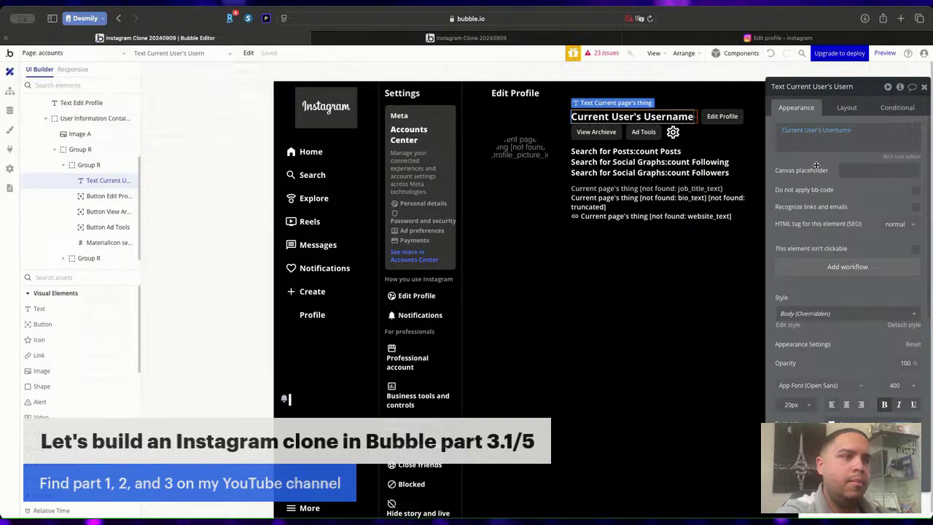
pyautogui.click(923, 86)
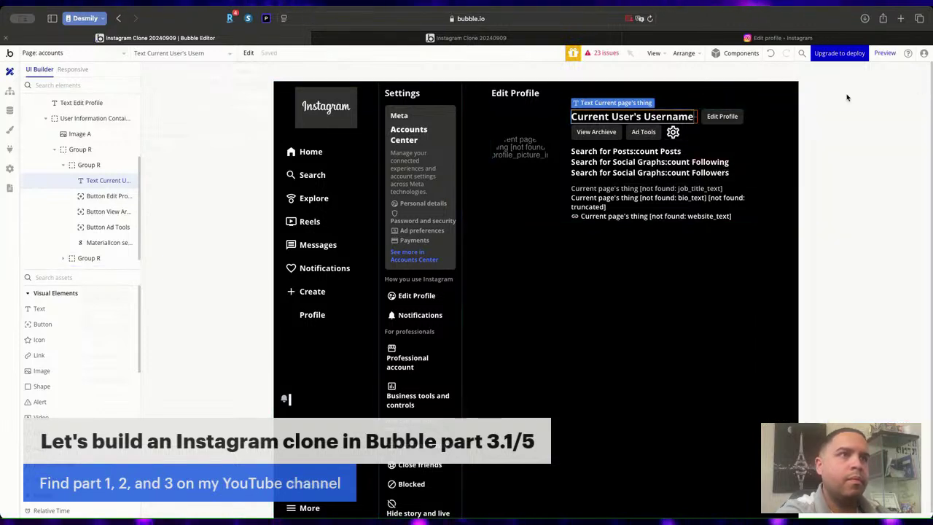
# Delete the Edit Profile button, the settings gear icon and the Ad Tools button from the username row.
pyautogui.click(719, 122)
pyautogui.press('Delete')
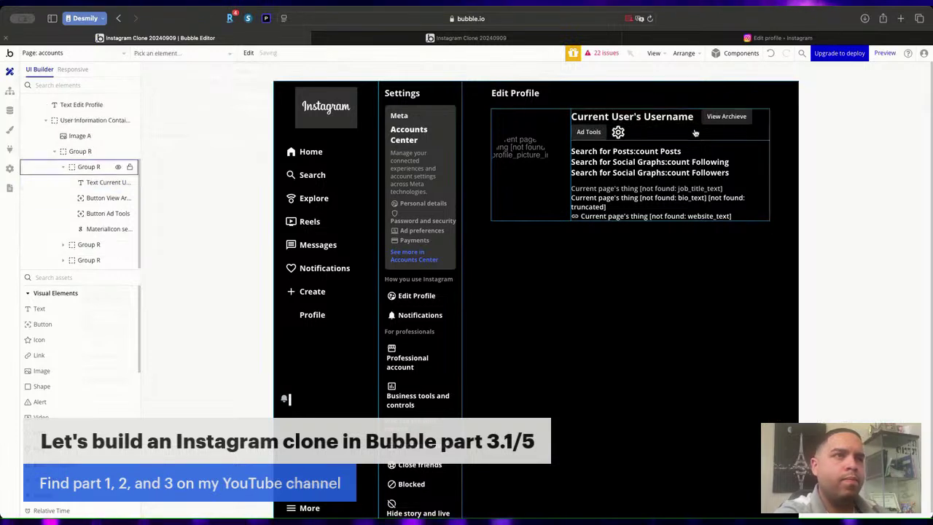
pyautogui.click(616, 131)
pyautogui.click(589, 132)
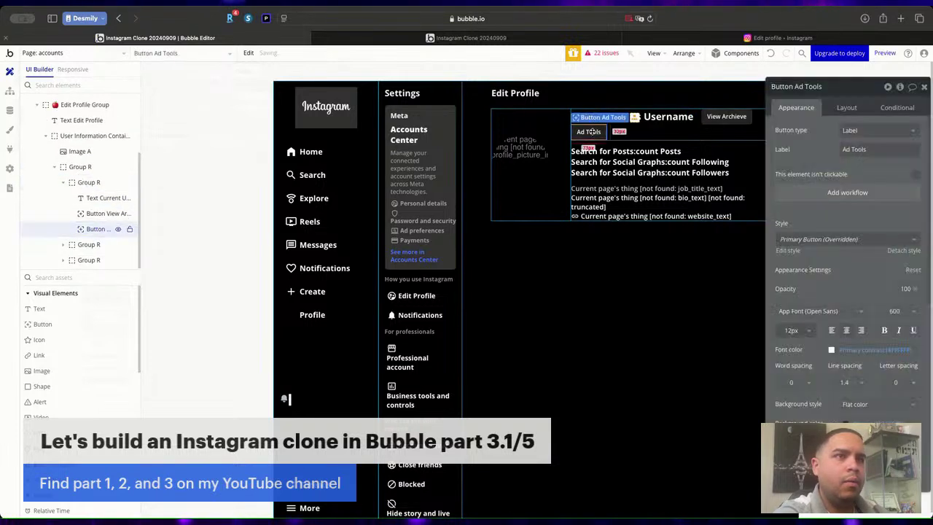
pyautogui.press('Delete')
# Set the username row group's container alignment to space between, separating the username from the View Archieve button.
pyautogui.click(88, 197)
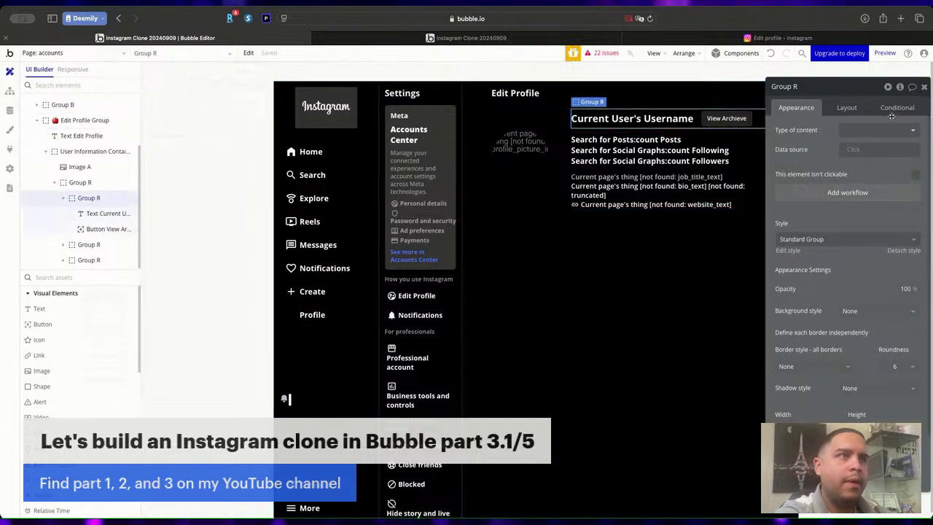
pyautogui.click(846, 108)
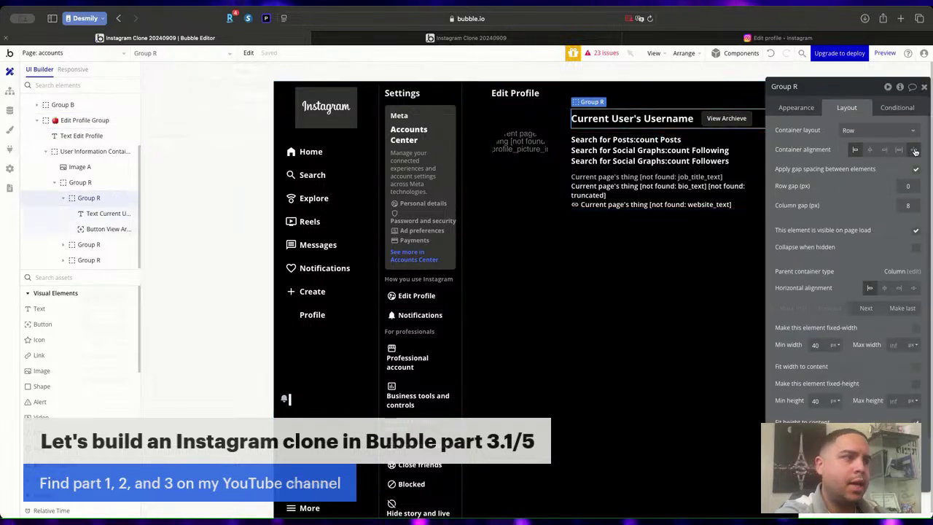
pyautogui.click(912, 150)
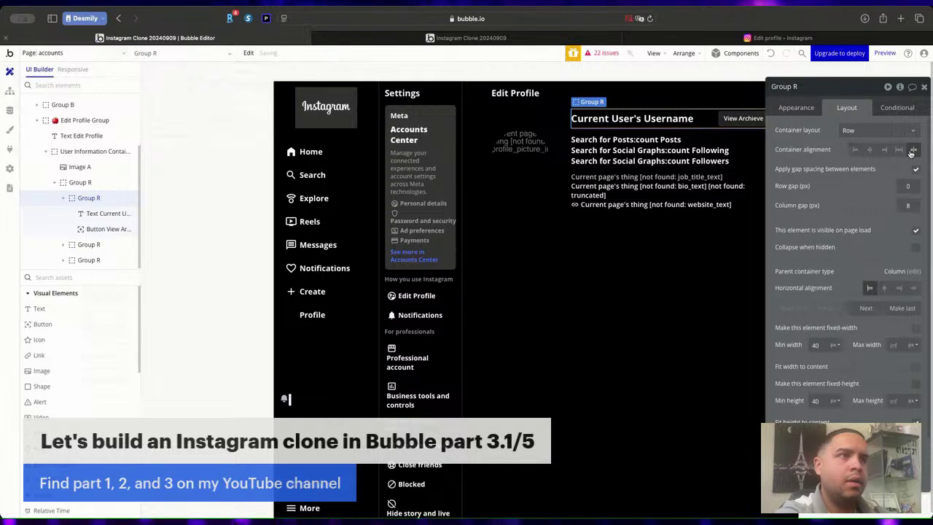
# Delete the post and follower counts group and the job title, bio and website group below the username.
pyautogui.click(743, 160)
pyautogui.press('Delete')
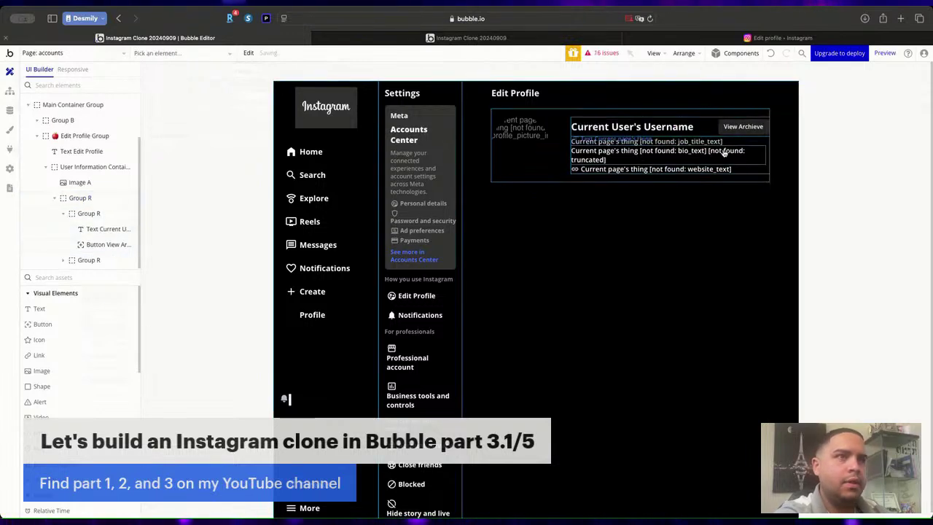
pyautogui.click(755, 144)
pyautogui.press('Delete')
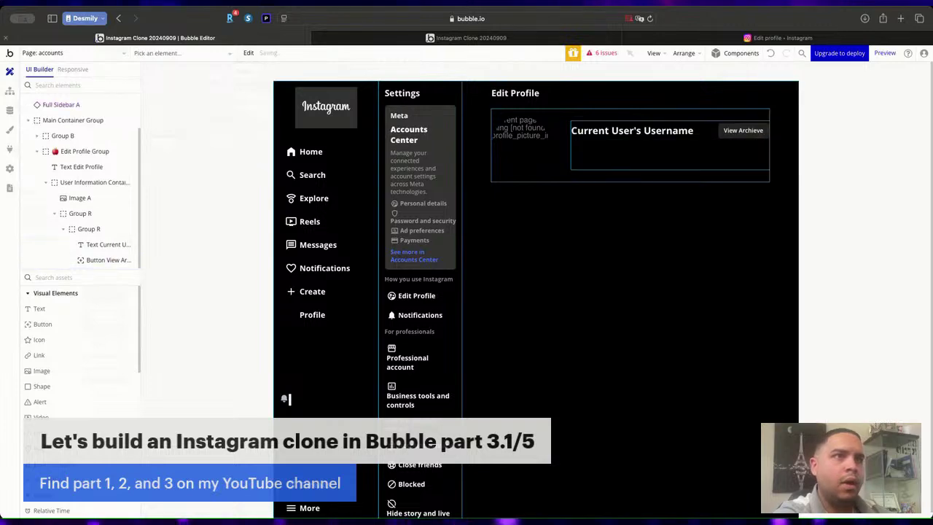
# Duplicate the Current User's Username text within its row group.
pyautogui.click(672, 132)
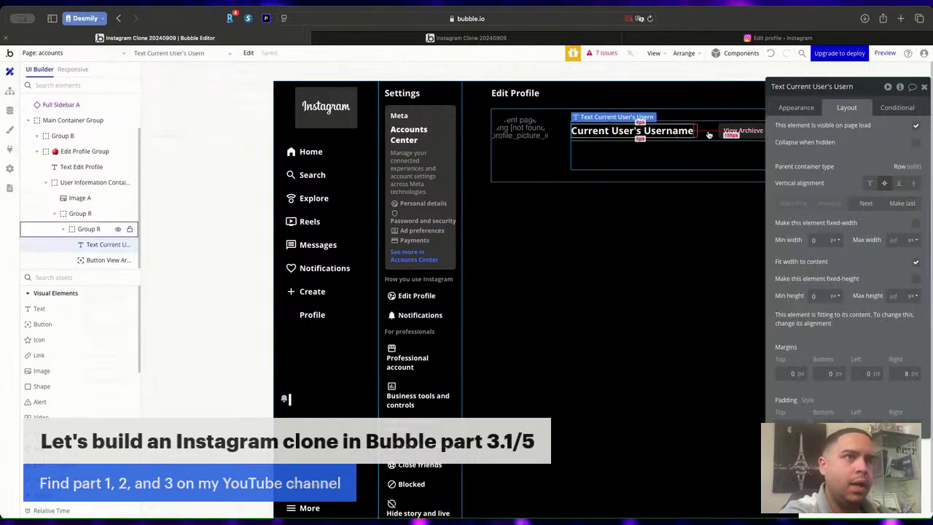
pyautogui.click(708, 134)
pyautogui.press('super+v')
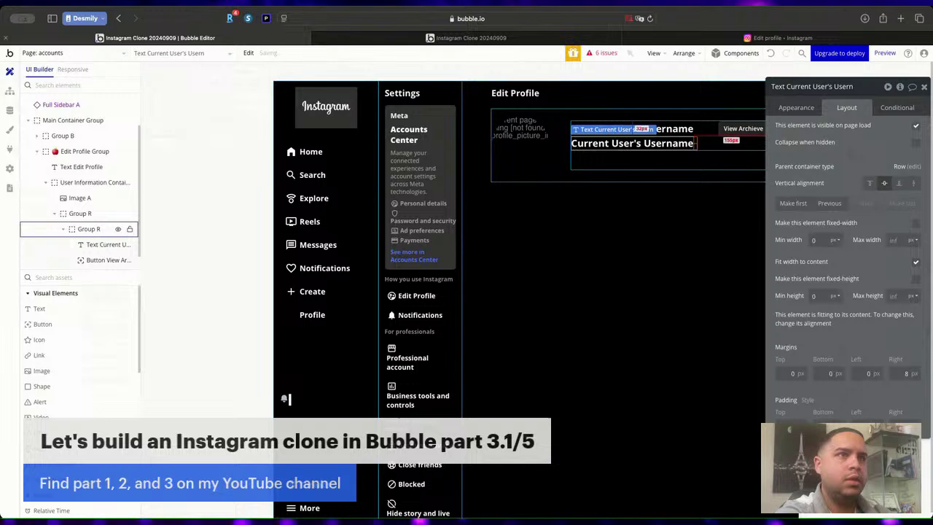
# Group the two username texts in a column container and move that group ahead of the View Archieve button.
pyautogui.keyDown('shift'); pyautogui.click(678, 131); pyautogui.keyUp('shift')
pyautogui.rightClick(678, 131)
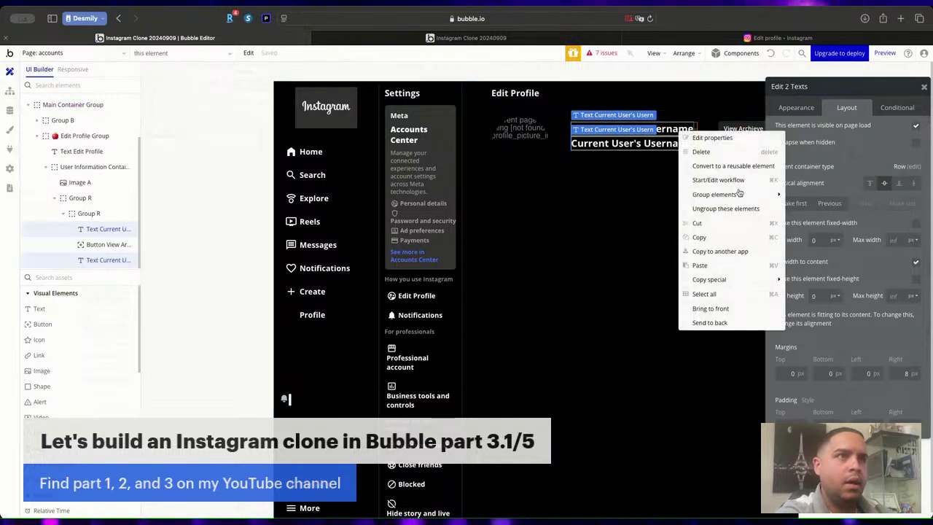
pyautogui.moveTo(729, 194)
pyautogui.click(817, 222)
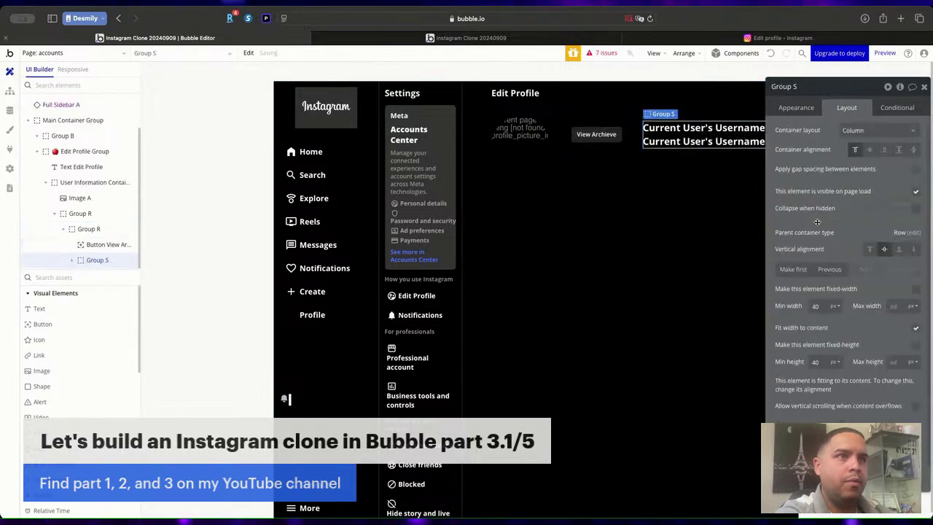
pyautogui.click(829, 270)
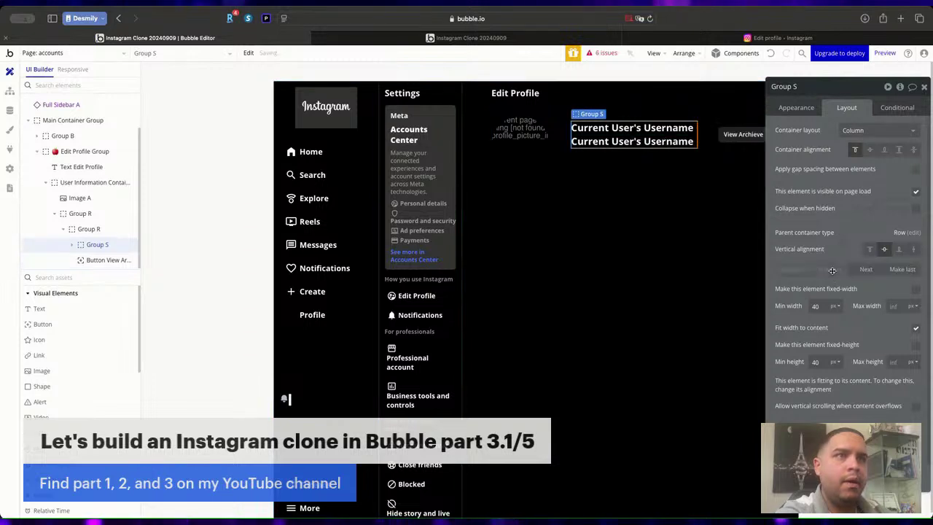
# Replace the second username text's content with Current User's First Name followed by Current User's Last Name.
pyautogui.click(674, 141)
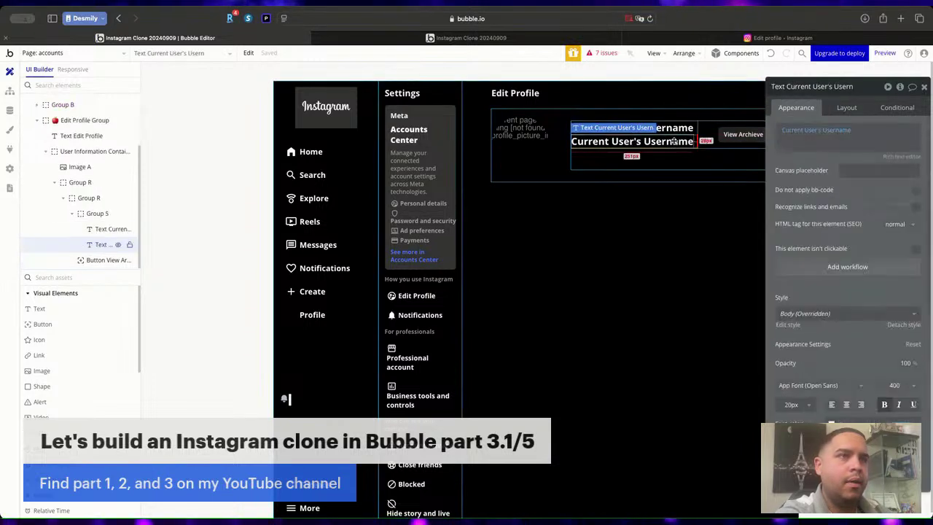
pyautogui.click(838, 132)
pyautogui.click(838, 223)
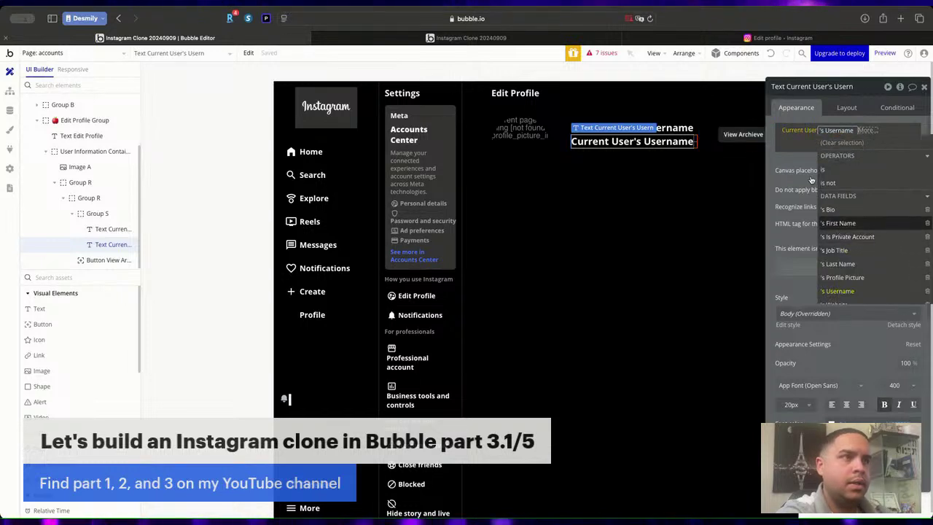
pyautogui.click(799, 158)
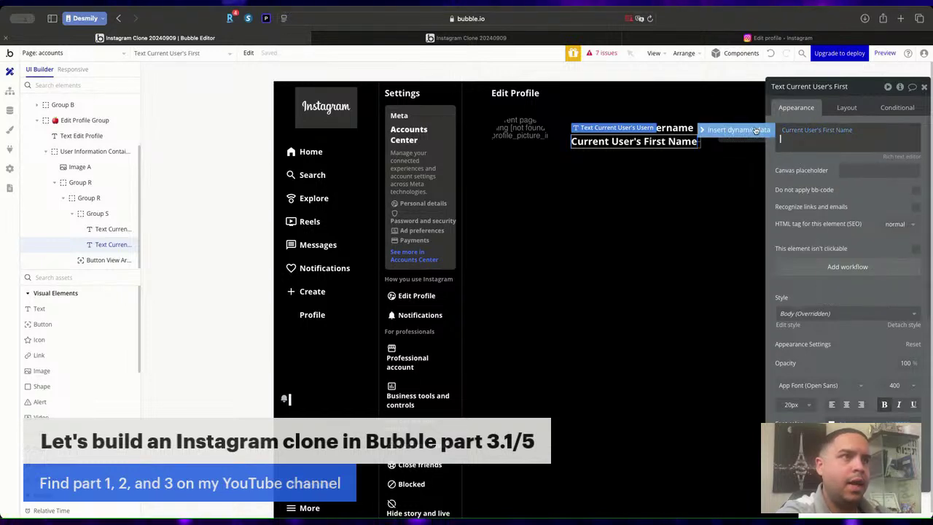
pyautogui.click(752, 135)
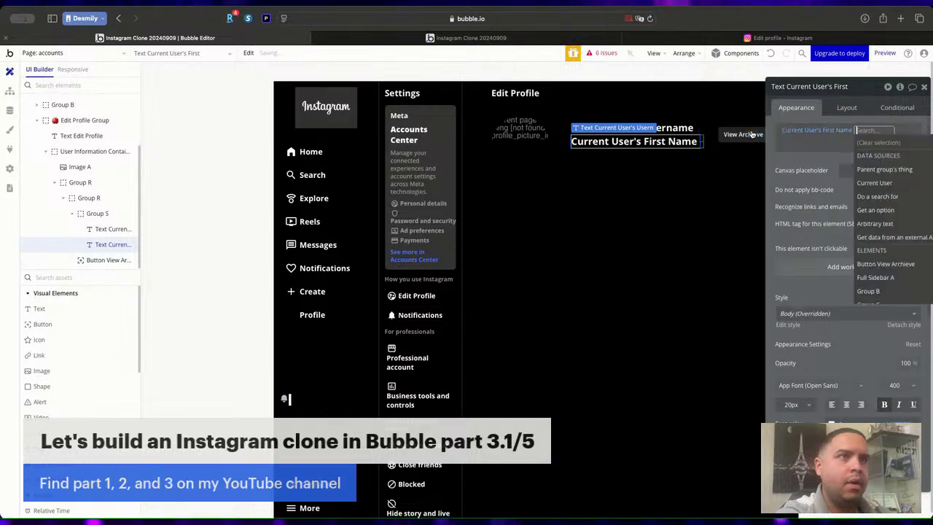
pyautogui.click(885, 185)
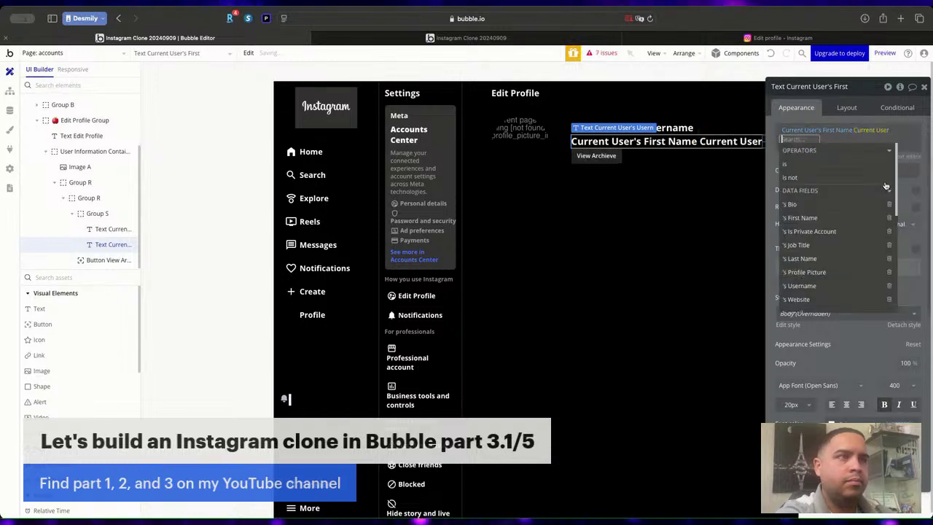
pyautogui.click(806, 258)
pyautogui.click(778, 157)
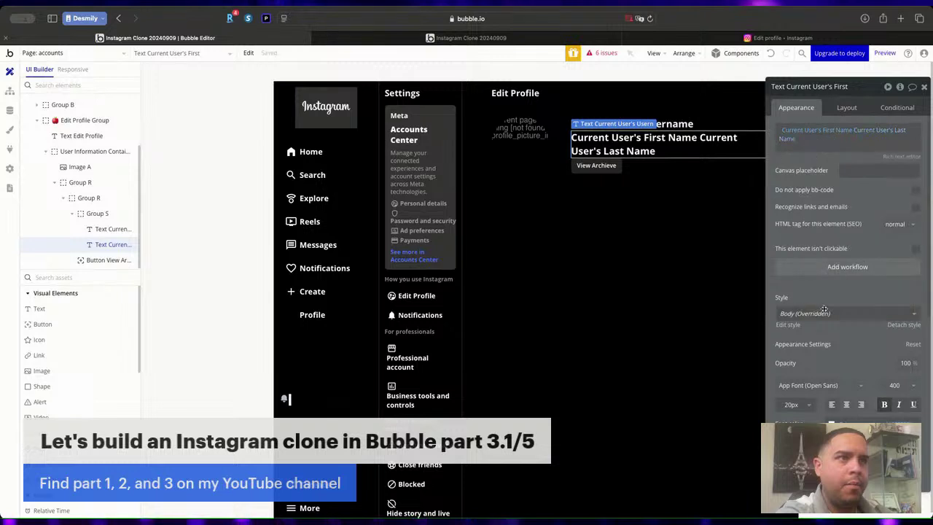
# Set the first and last name text's font size to 14 px and its font color to a gray color variable.
pyautogui.scroll(-2, 785, 314)
pyautogui.click(791, 322)
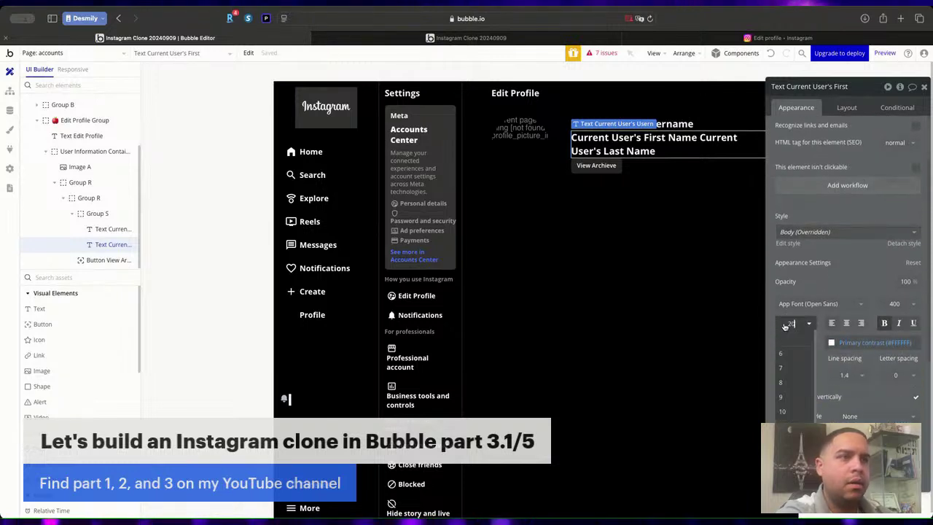
pyautogui.write('16')
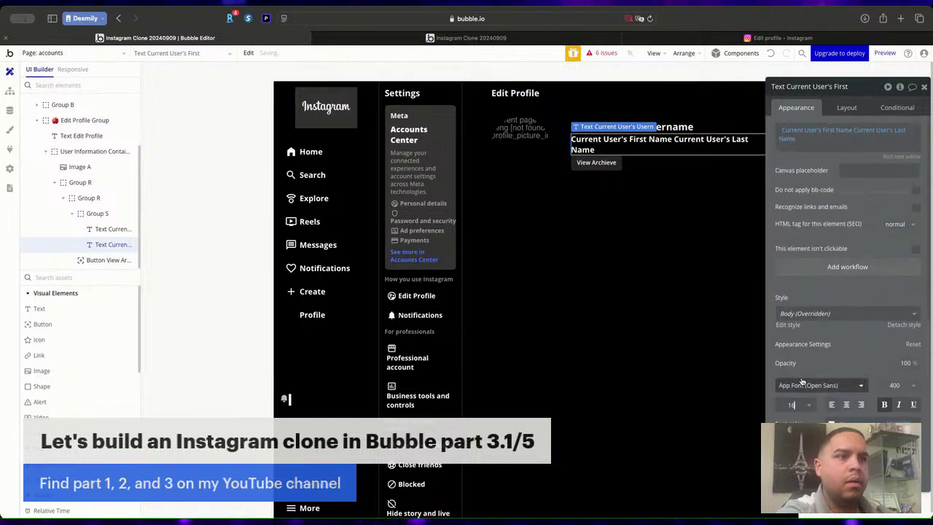
pyautogui.press('BackSpace')
pyautogui.write('4')
pyautogui.scroll(-2, 847, 361)
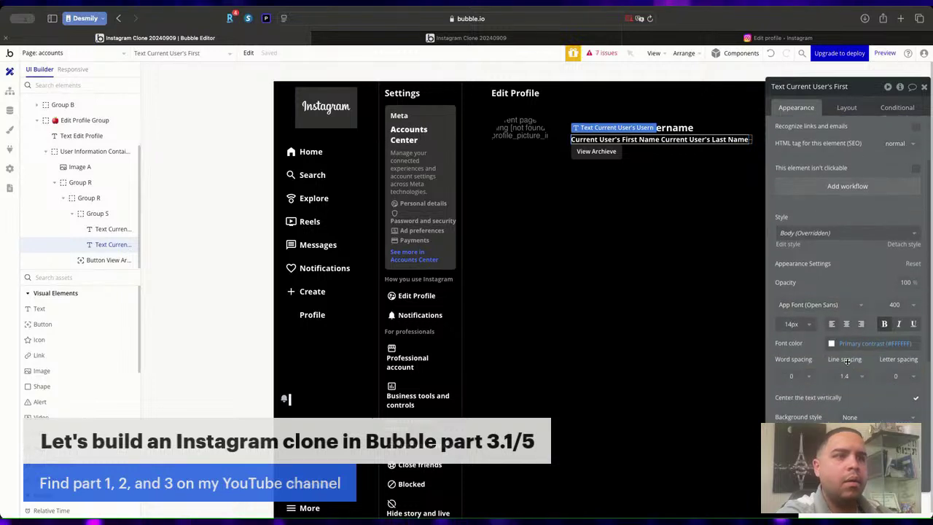
pyautogui.click(871, 343)
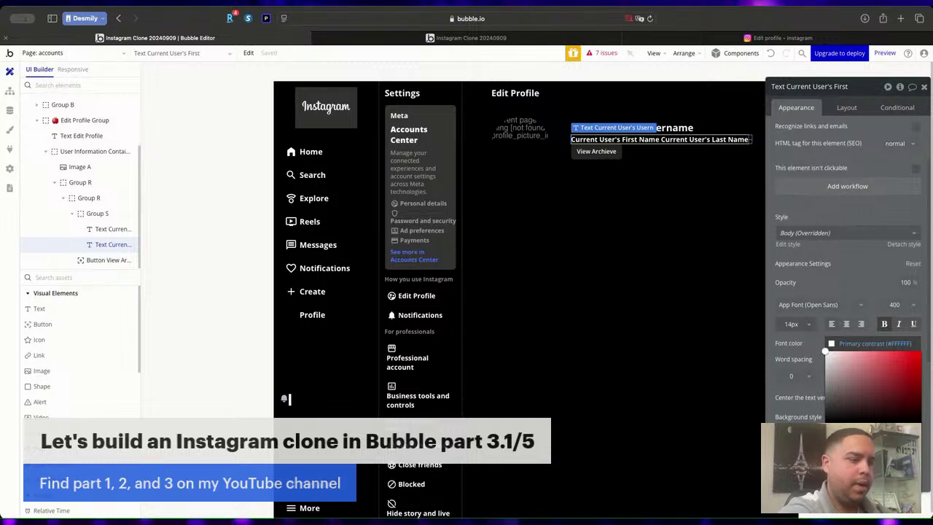
pyautogui.click(892, 406)
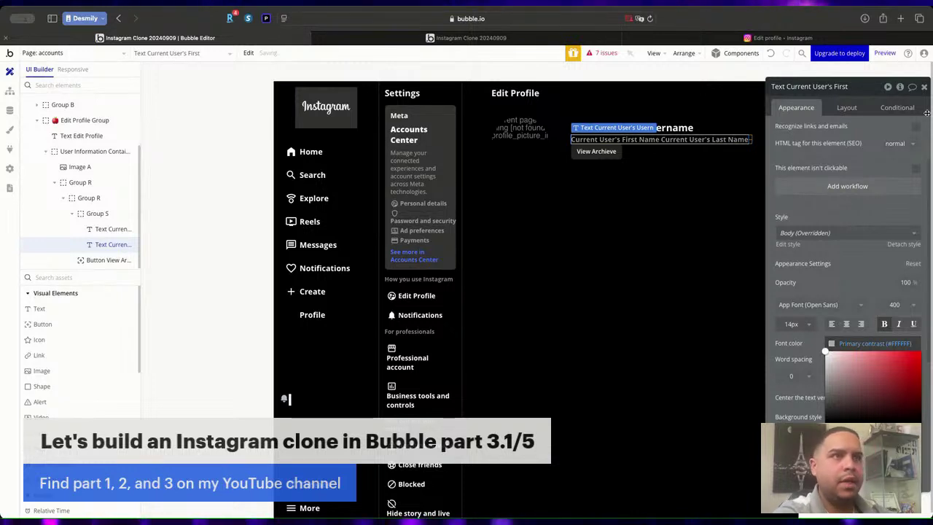
pyautogui.press('Escape')
pyautogui.click(693, 223)
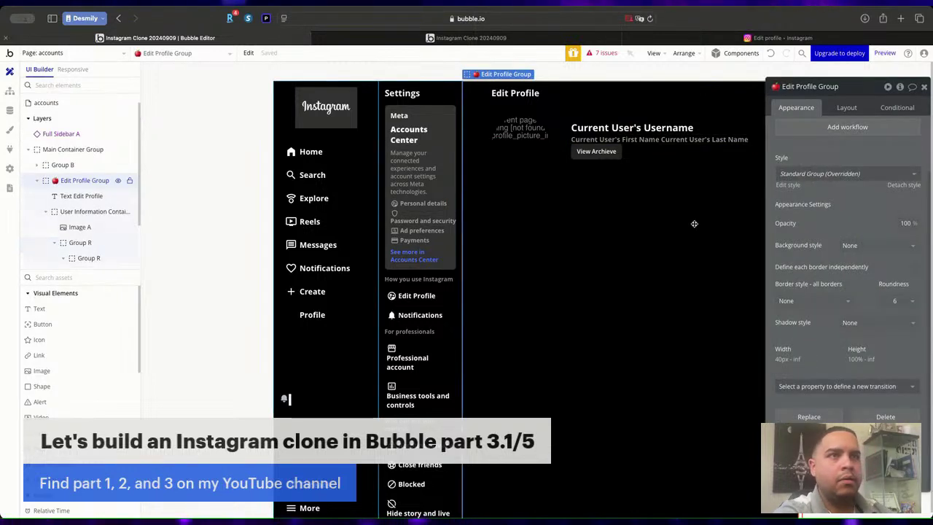
# Compare with Instagram's Edit profile page and give the User Information Container Group a flat Lighter Gray (#363636) background like the Meta card's.
pyautogui.click(778, 38)
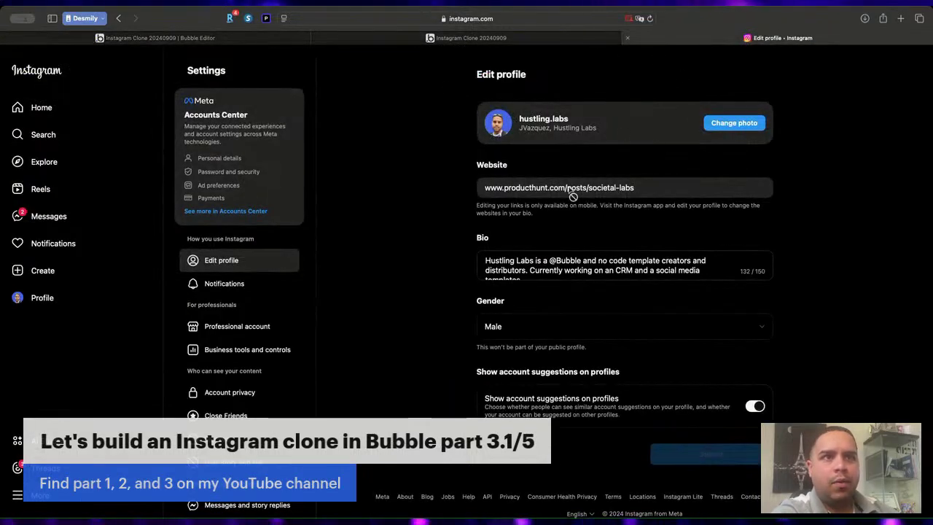
pyautogui.click(379, 37)
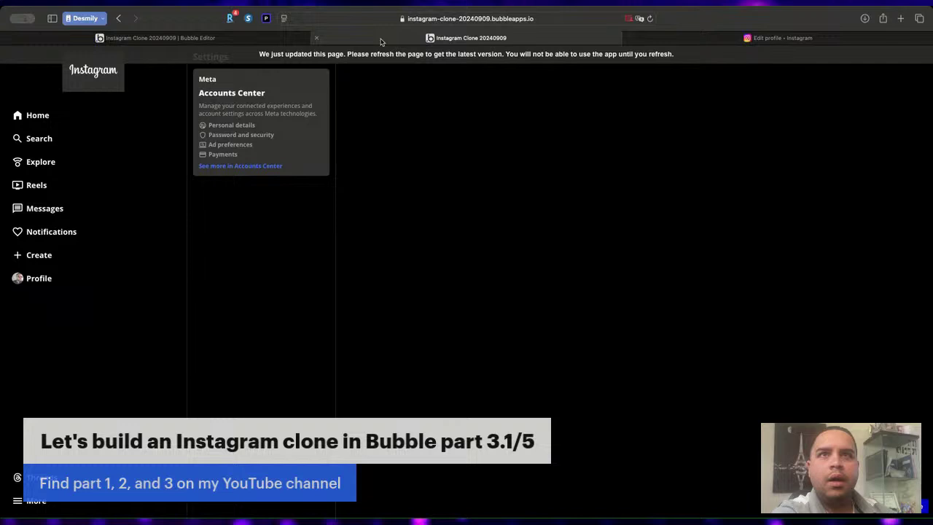
pyautogui.click(255, 40)
pyautogui.click(447, 116)
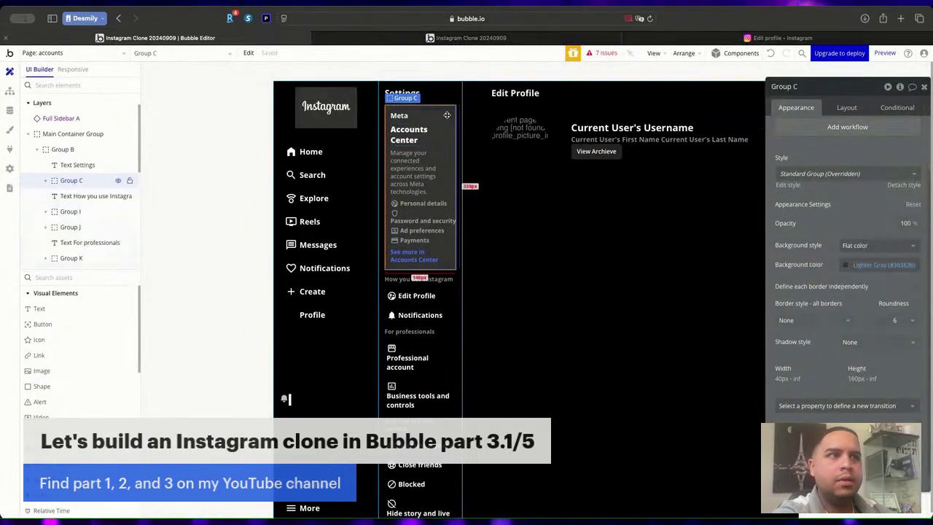
pyautogui.click(650, 172)
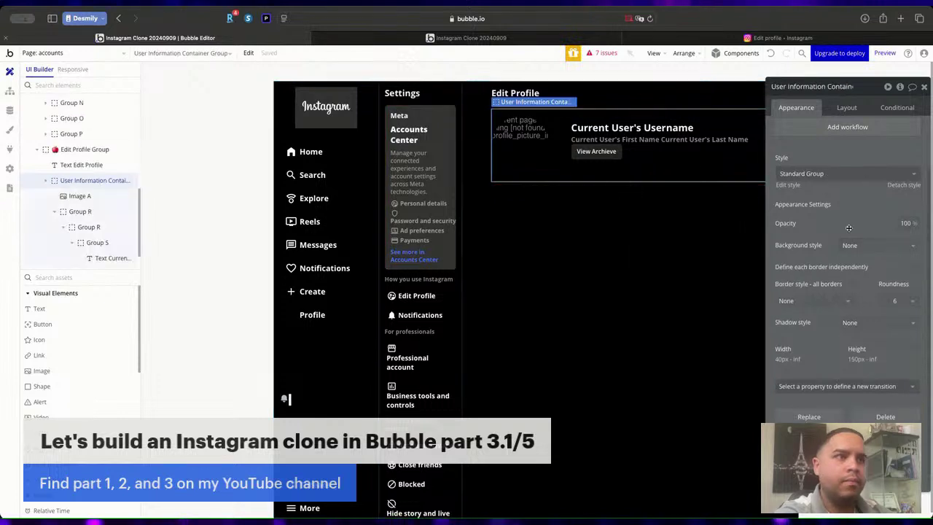
pyautogui.click(864, 246)
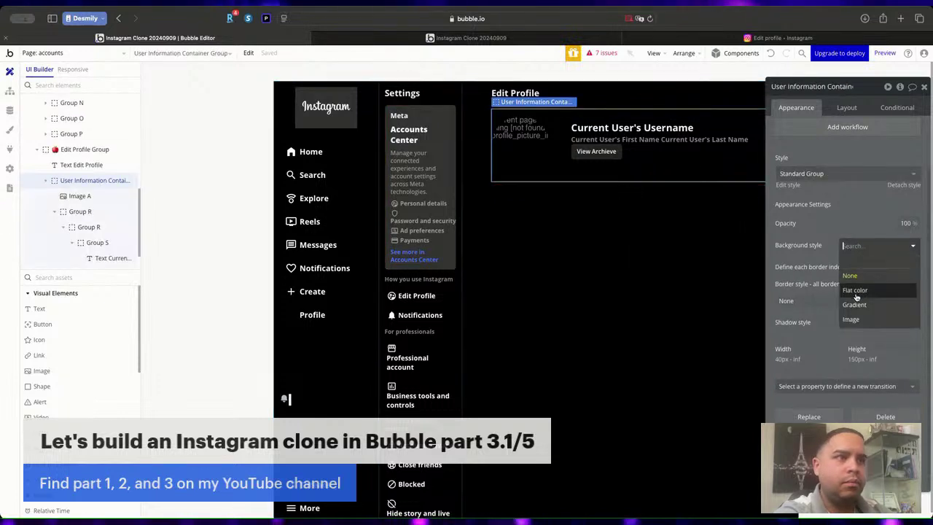
pyautogui.click(856, 297)
pyautogui.click(845, 264)
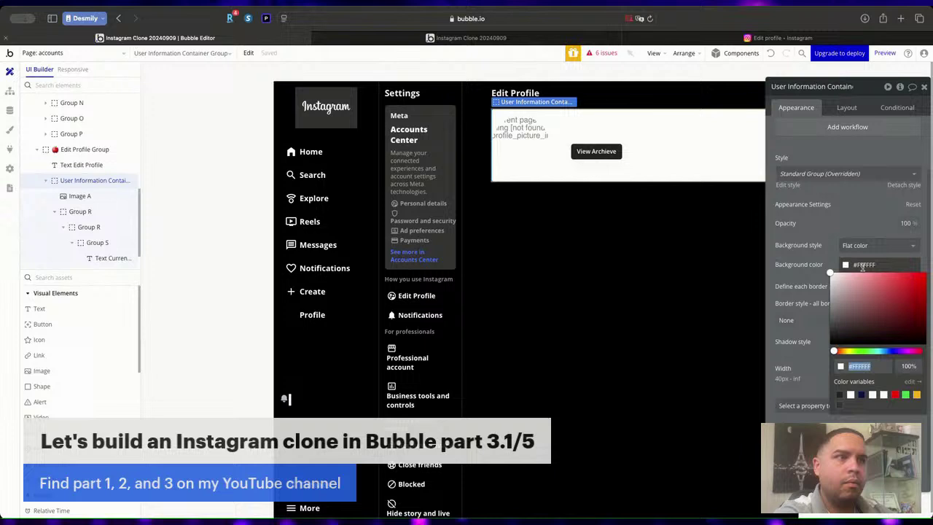
pyautogui.click(839, 396)
# Set the profile image's dynamic source to Current User's Profile Picture.
pyautogui.click(520, 128)
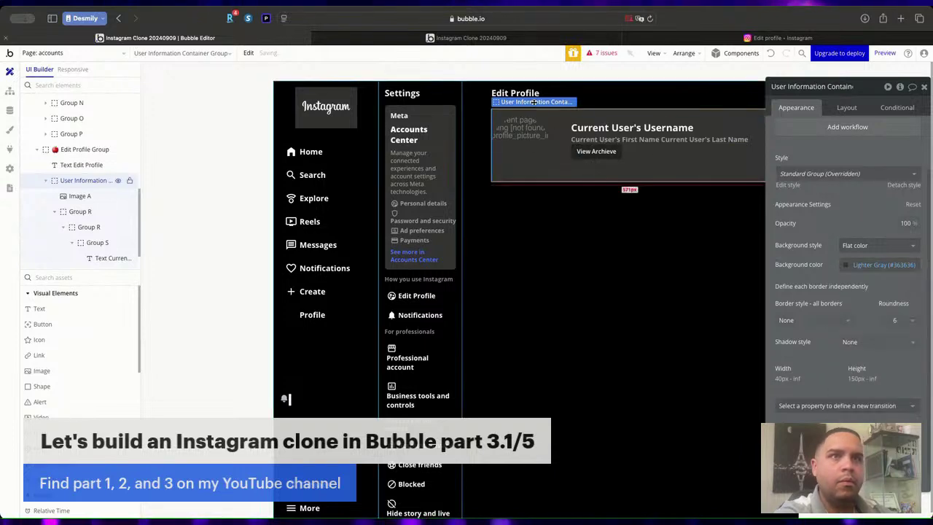
pyautogui.click(519, 127)
pyautogui.click(867, 122)
pyautogui.scroll(2, 861, 129)
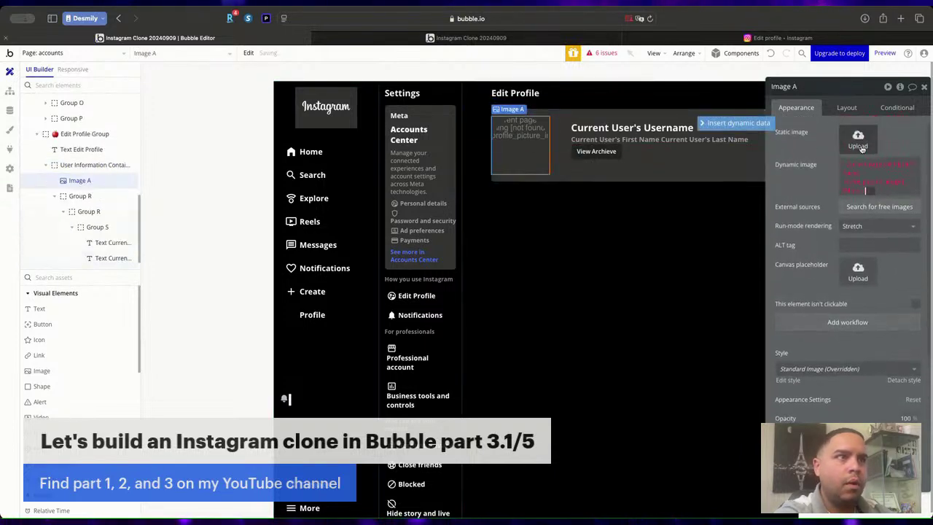
pyautogui.click(858, 162)
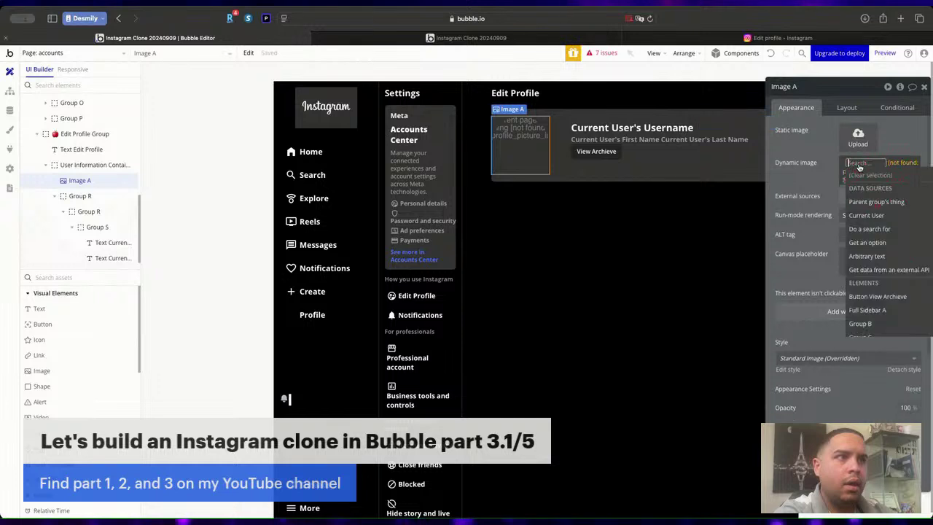
pyautogui.click(877, 216)
pyautogui.click(803, 153)
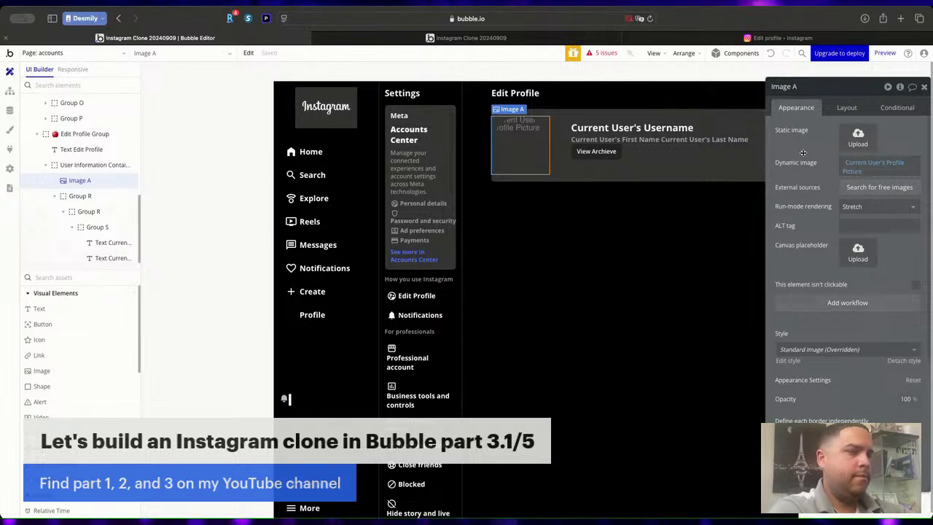
# Set the profile image's fixed width to 48 px.
pyautogui.click(845, 108)
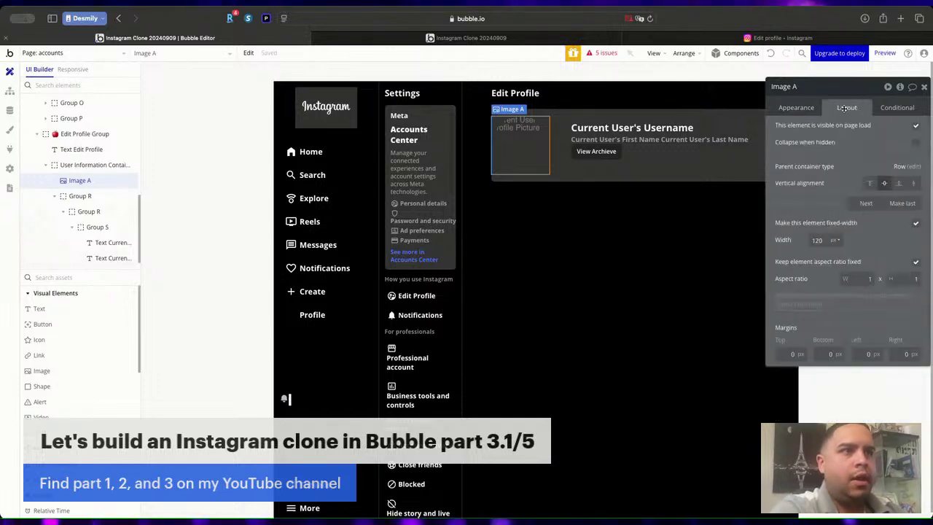
pyautogui.click(825, 240)
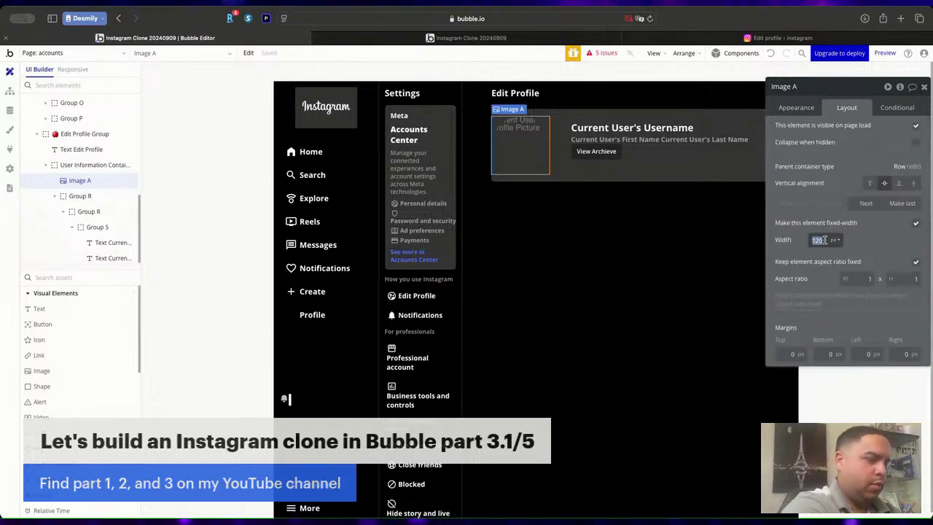
pyautogui.press('Return')
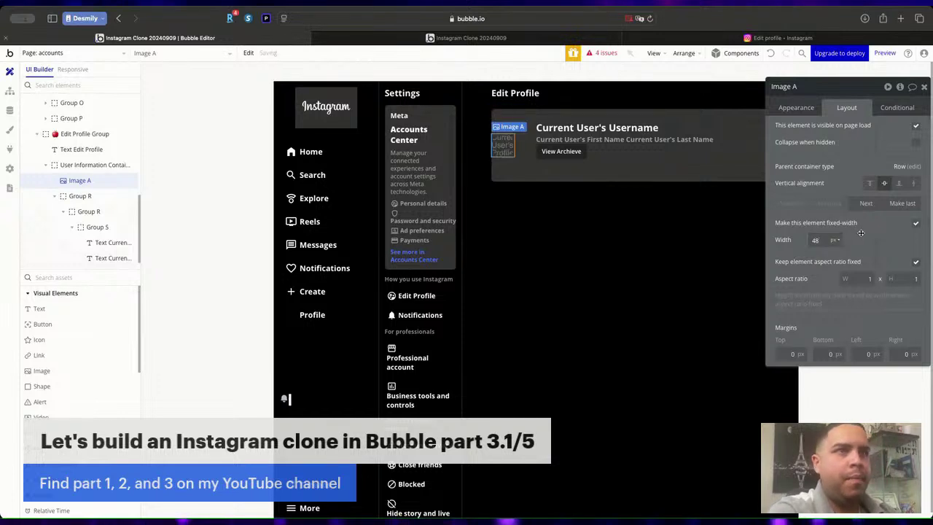
# Set the User Information Container Group's minimum height to 0 px.
pyautogui.click(626, 171)
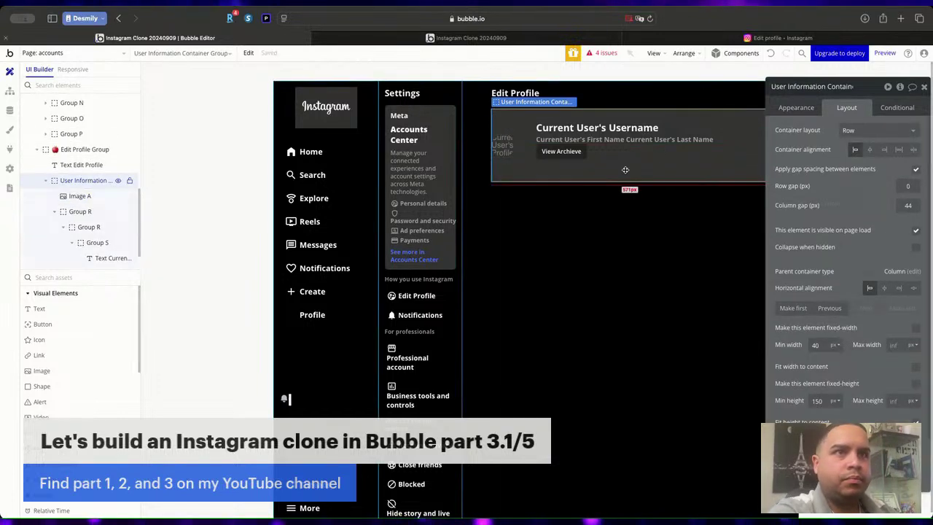
pyautogui.scroll(-2, 819, 372)
pyautogui.click(822, 337)
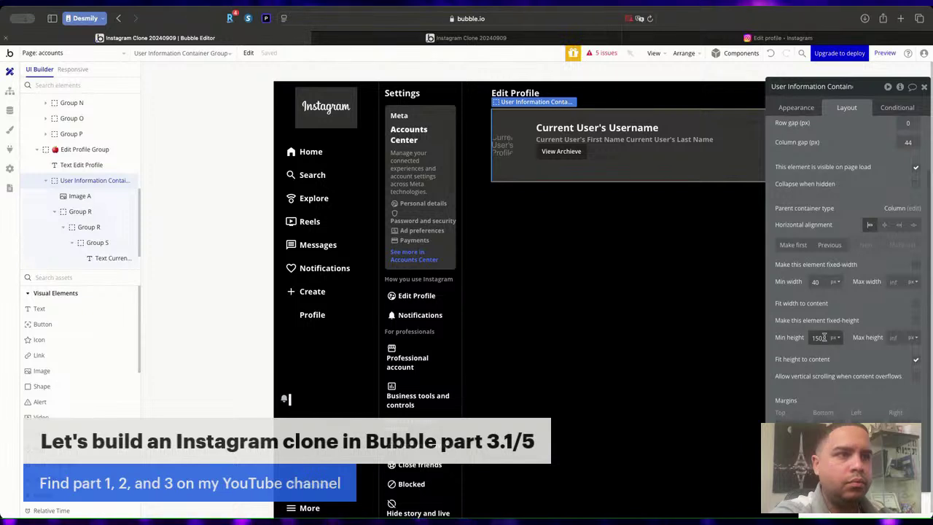
pyautogui.press('super+a')
pyautogui.press('BackSpace')
pyautogui.click(873, 305)
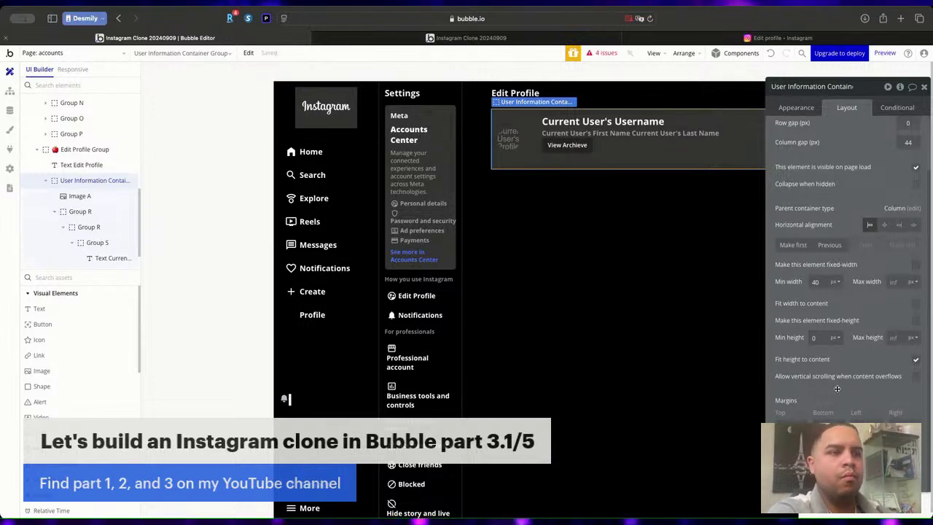
# Reload the running app's preview page and return to the Bubble editor.
pyautogui.click(426, 38)
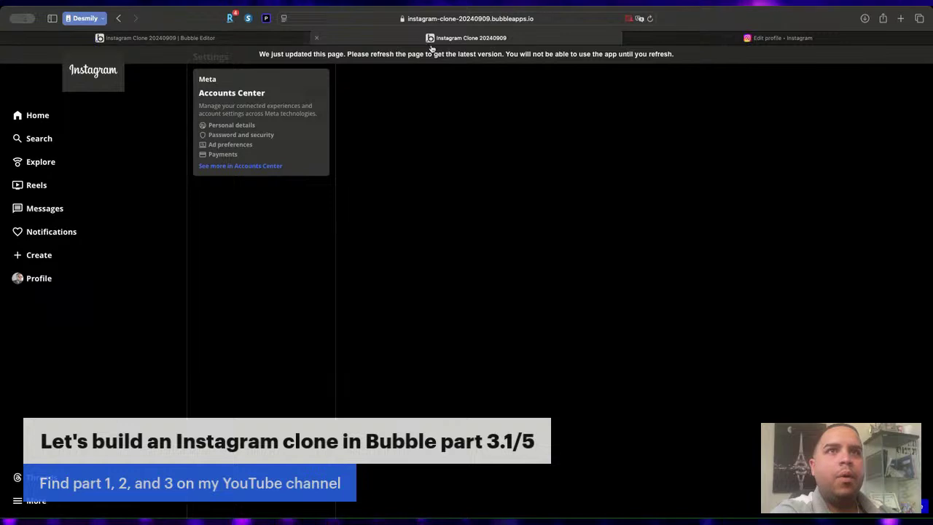
pyautogui.press('super+r')
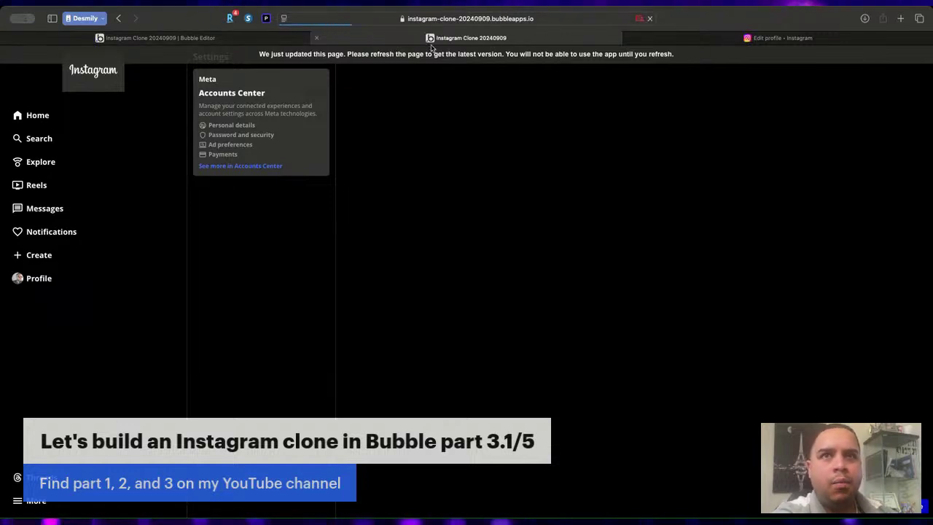
pyautogui.click(255, 38)
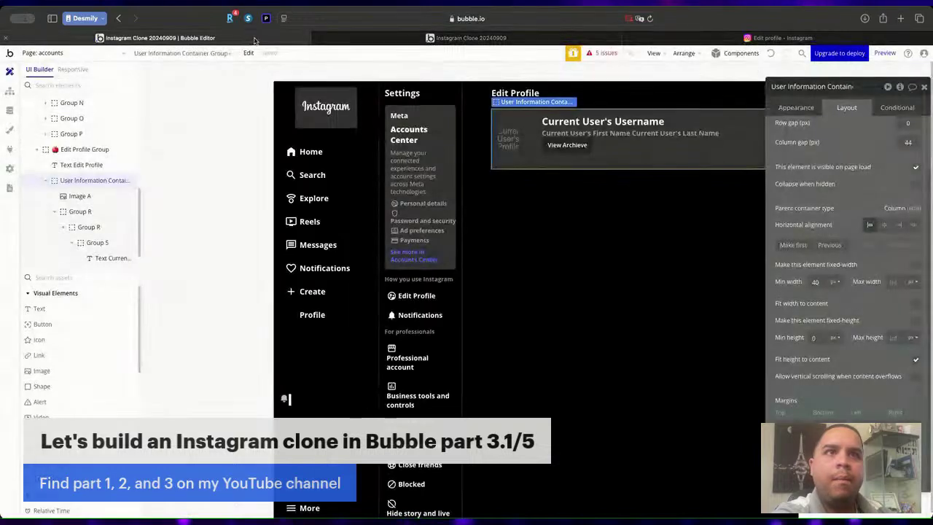
# Set the outer Group R's minimum height to 0 px and its container alignment to center.
pyautogui.click(723, 150)
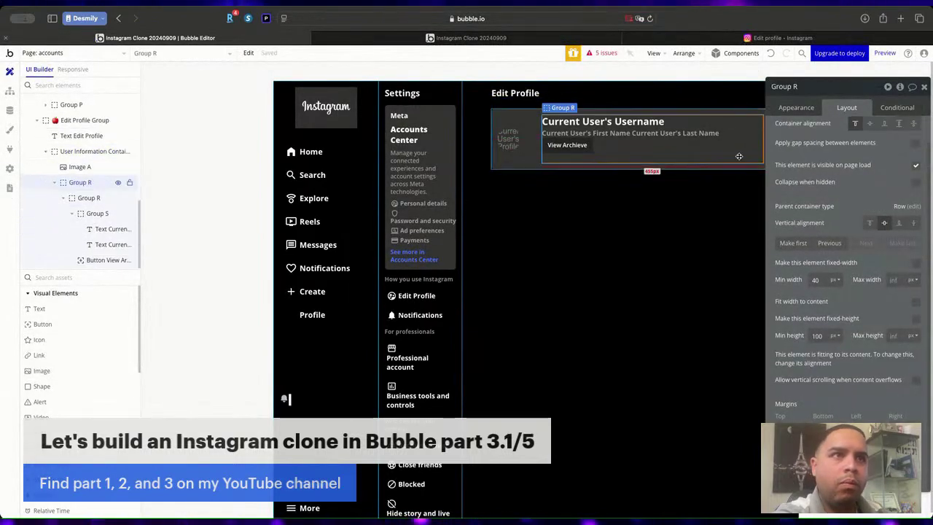
pyautogui.doubleClick(823, 336)
pyautogui.write('0')
pyautogui.click(861, 303)
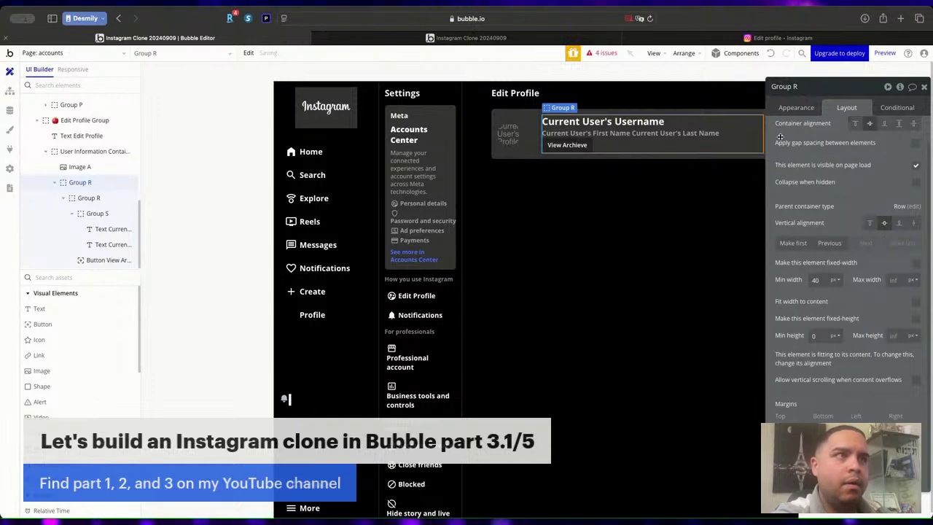
# Inspect the name column group and the View Archieve button, and view the profile card in the app preview.
pyautogui.click(98, 213)
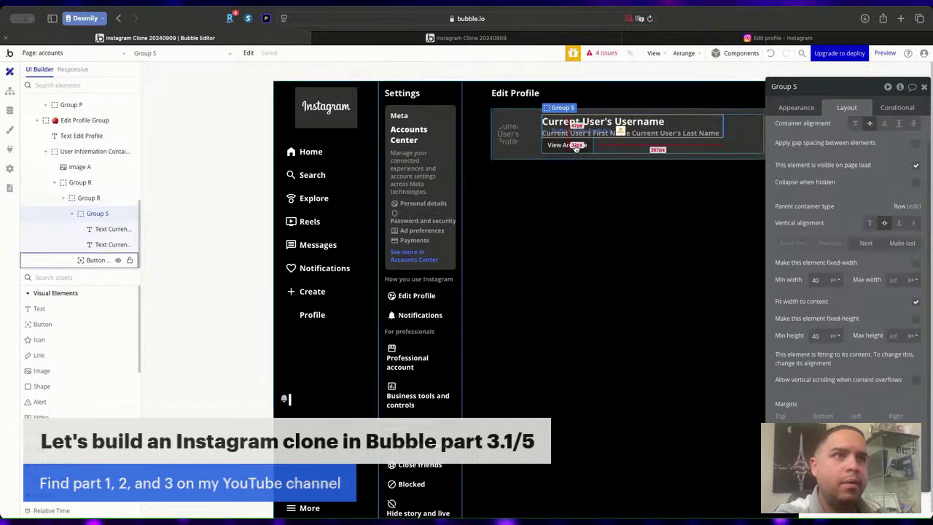
pyautogui.click(106, 260)
pyautogui.click(547, 39)
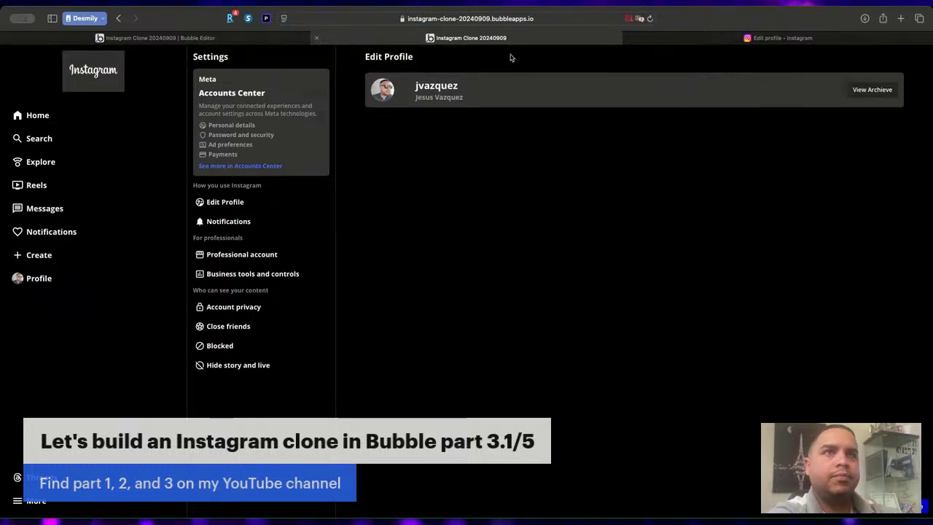
# Compare the app preview with Instagram's own Edit profile page and return to the Bubble editor.
pyautogui.click(688, 39)
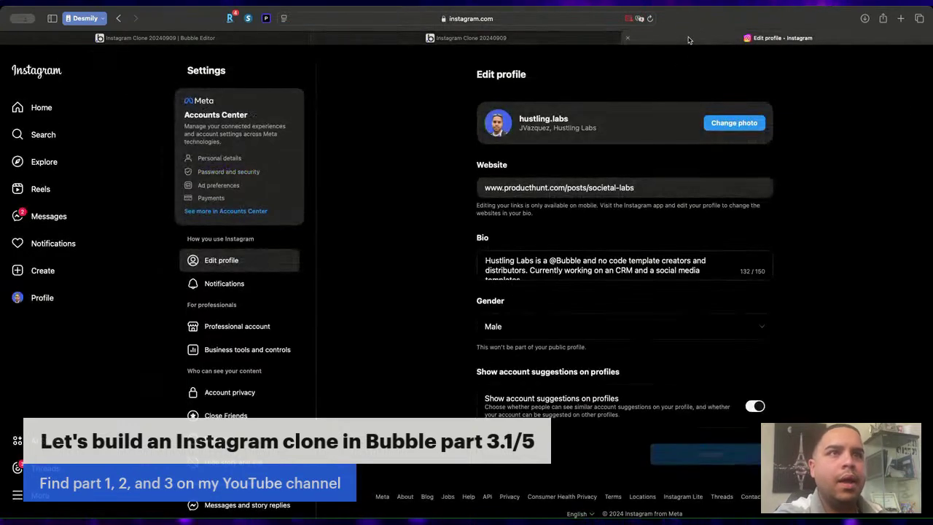
pyautogui.click(460, 40)
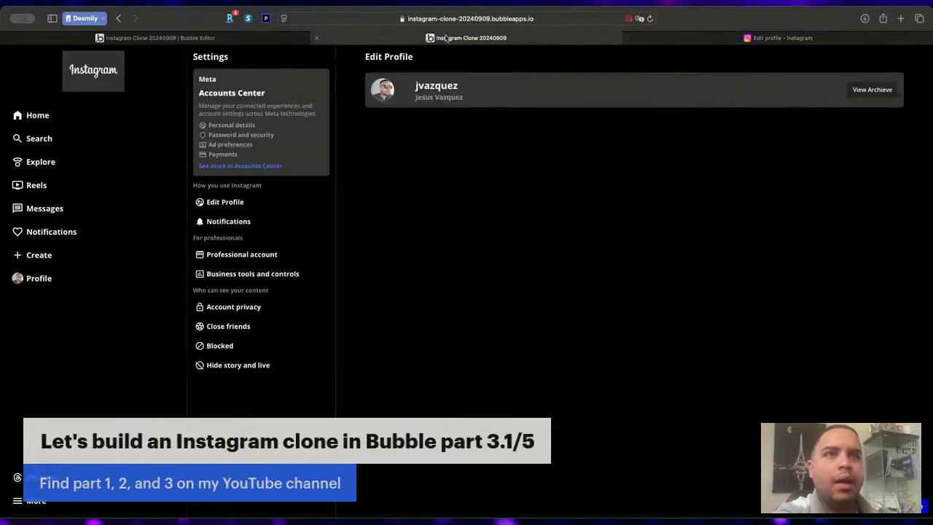
pyautogui.click(157, 37)
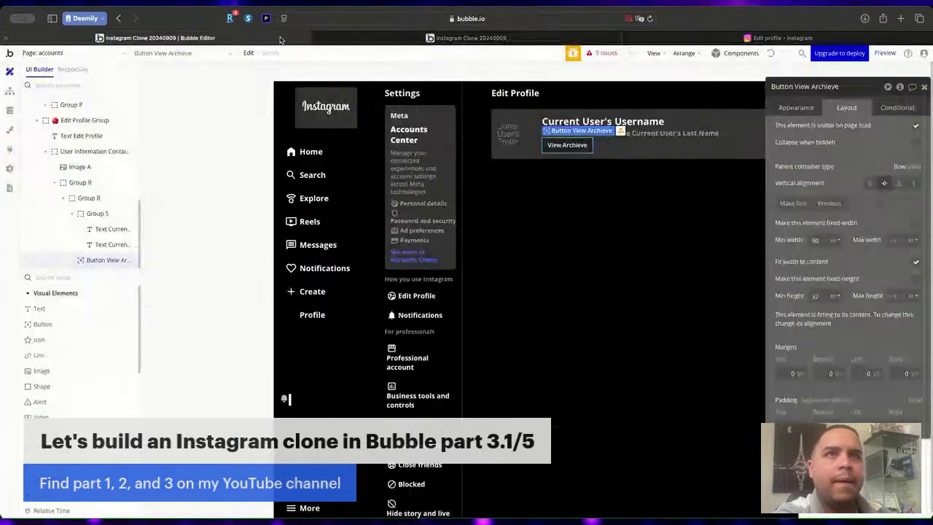
# Group the Edit Profile heading and the User Information Container Group together in a column container.
pyautogui.click(519, 122)
pyautogui.keyDown('shift'); pyautogui.click(519, 97); pyautogui.keyUp('shift')
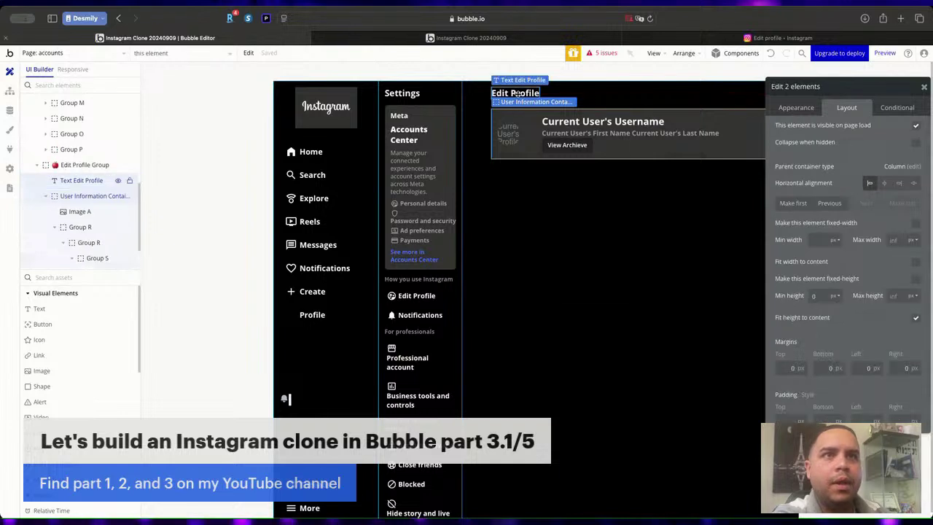
pyautogui.rightClick(517, 96)
pyautogui.moveTo(589, 156)
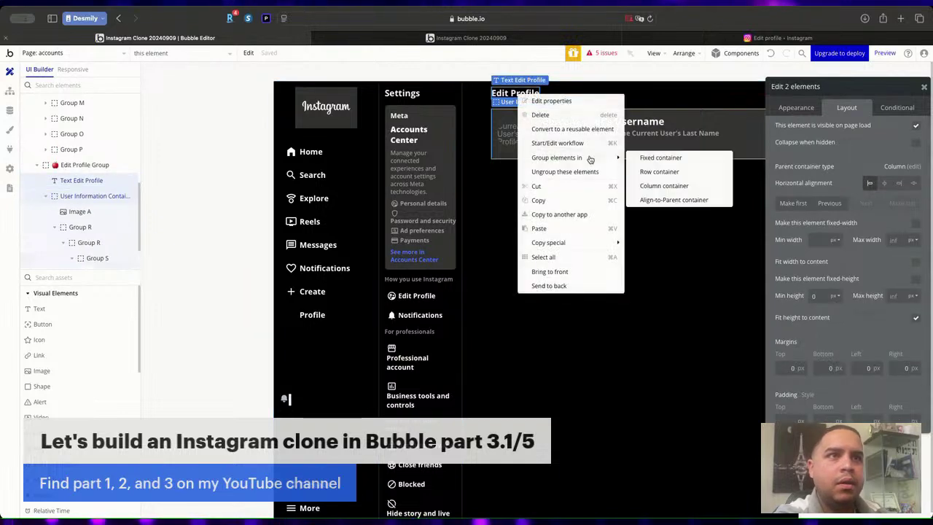
pyautogui.click(659, 186)
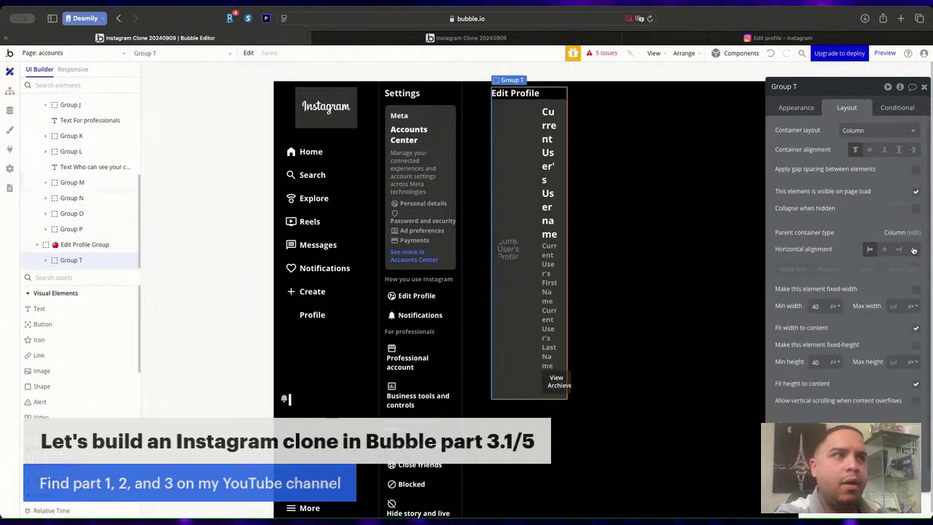
# Turn off fit width to content for the new column group, limit its maximum width to 50%, and center it horizontally.
pyautogui.click(916, 329)
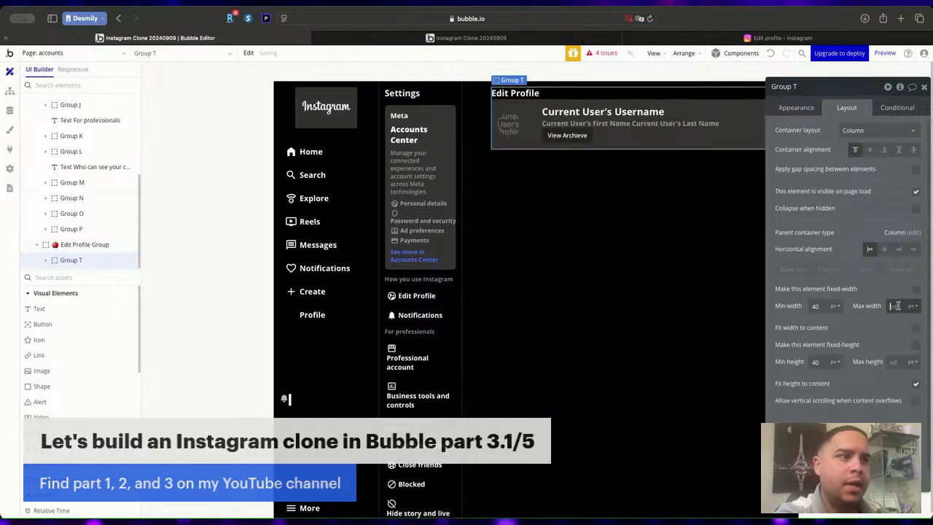
pyautogui.click(897, 305)
pyautogui.write('50')
pyautogui.click(911, 306)
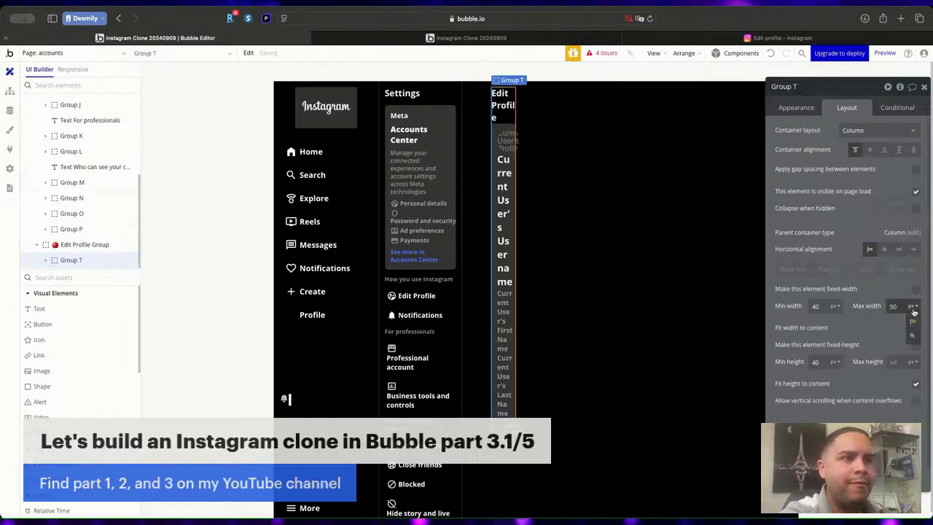
pyautogui.click(912, 336)
pyautogui.click(883, 250)
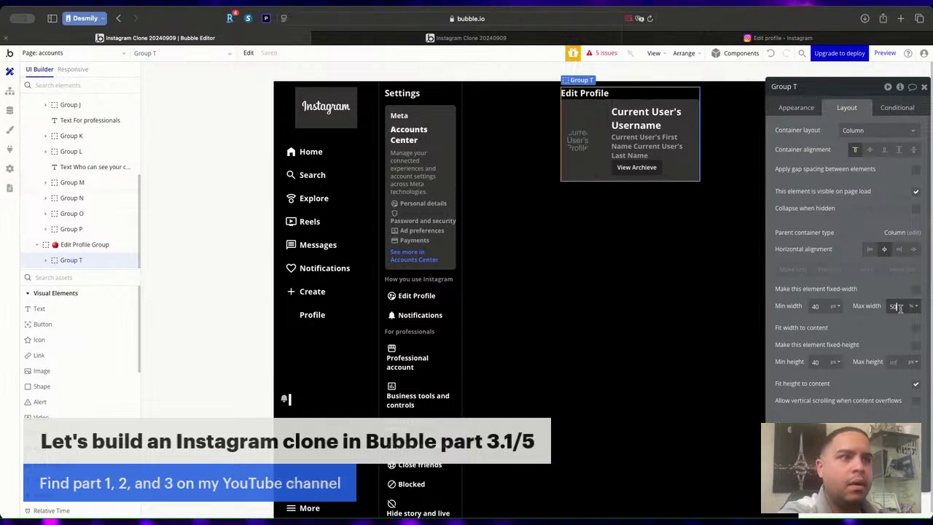
# Raise the column group's maximum width to 60%.
pyautogui.press('Up')
pyautogui.press('Up')
pyautogui.press('Up')
pyautogui.press('Up')
pyautogui.press('Up')
pyautogui.press('Up')
pyautogui.press('Up')
pyautogui.press('Up')
pyautogui.press('Up')
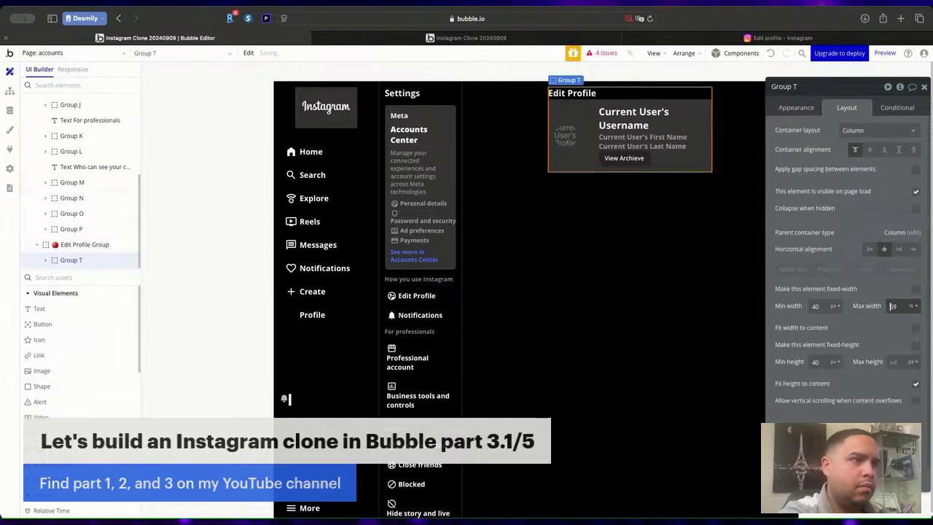
pyautogui.press('Up')
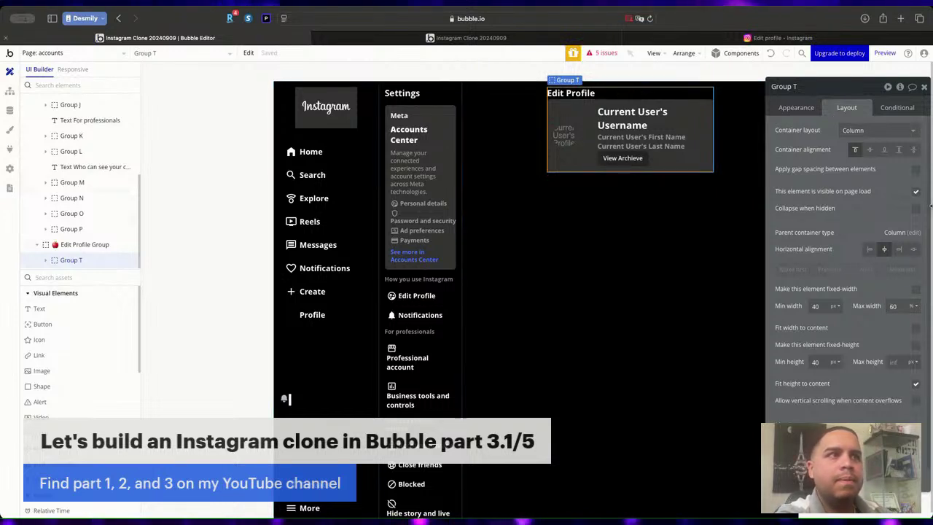
# Apply gap spacing between the column group's elements with a row gap of 24 px.
pyautogui.click(915, 168)
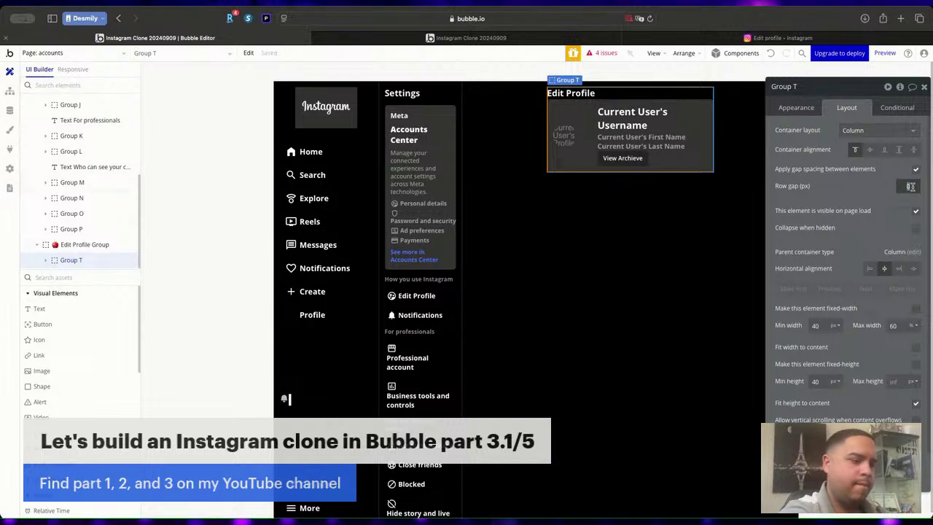
pyautogui.click(910, 187)
pyautogui.write('24')
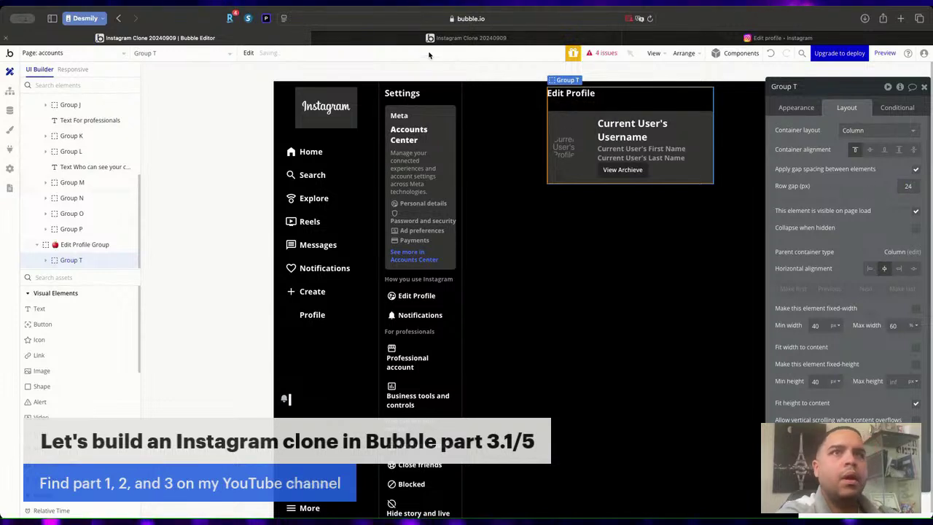
# Reload the app preview, compare its Edit Profile card with Instagram's page, and return to the Bubble editor.
pyautogui.click(452, 37)
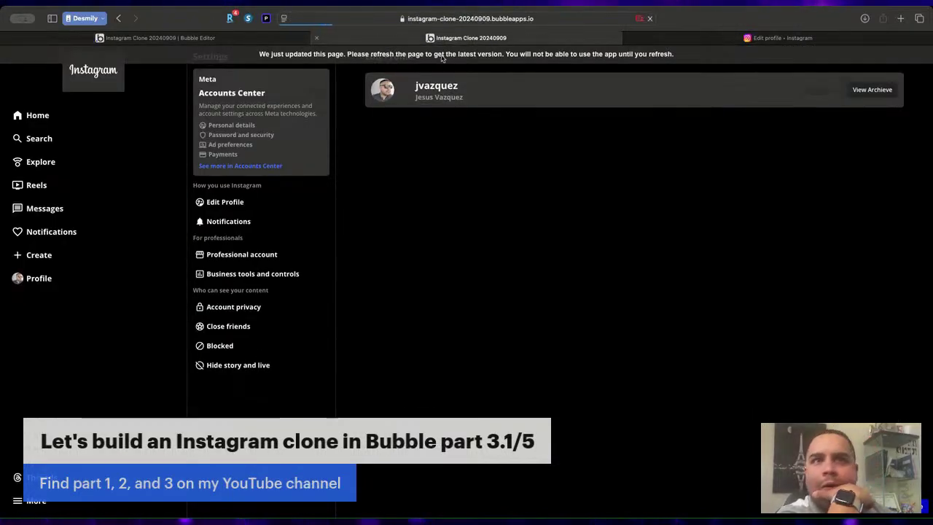
pyautogui.click(696, 37)
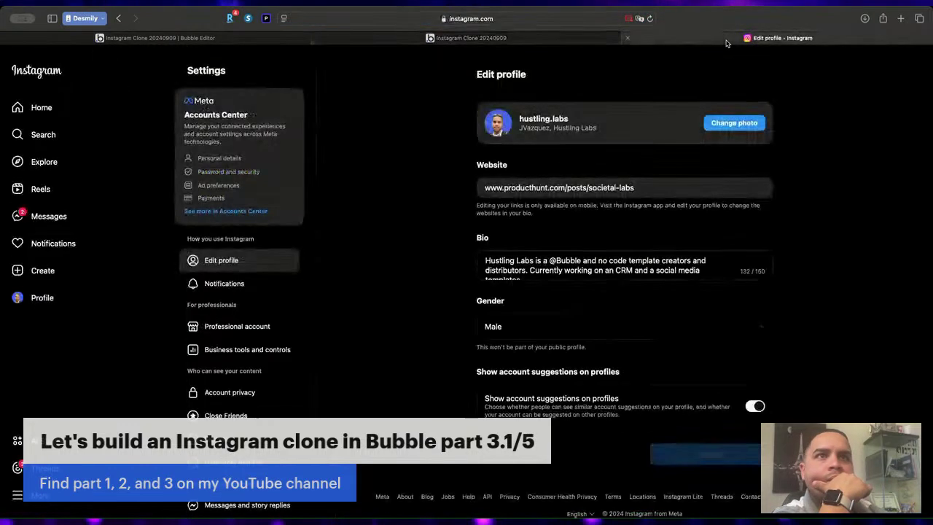
pyautogui.click(508, 38)
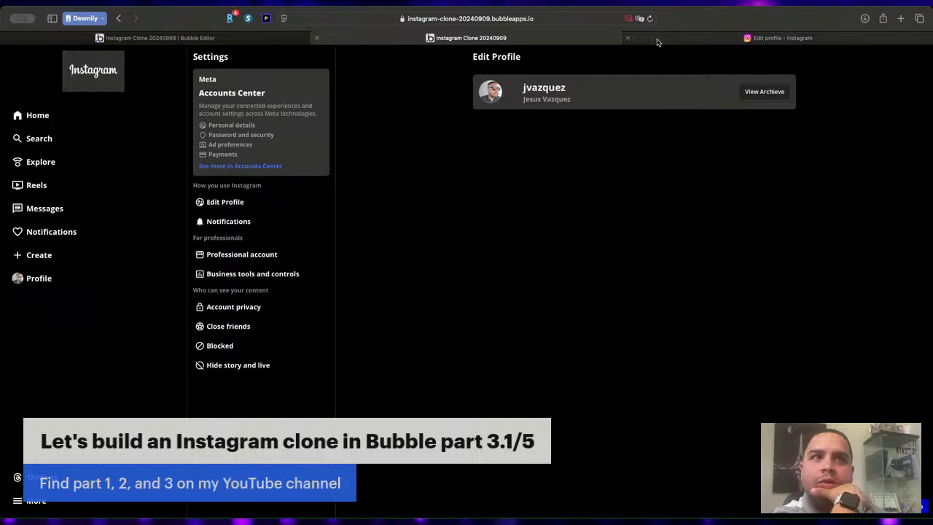
pyautogui.click(657, 40)
pyautogui.click(538, 40)
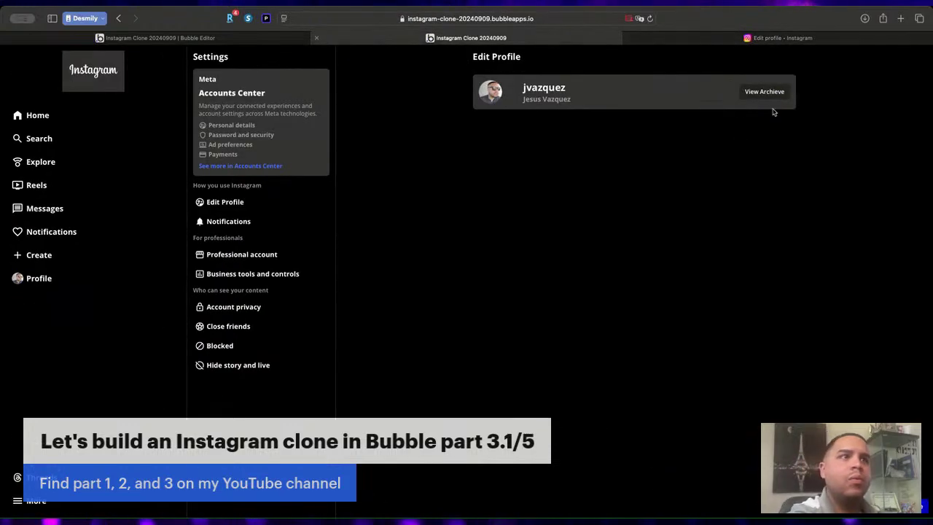
pyautogui.click(156, 37)
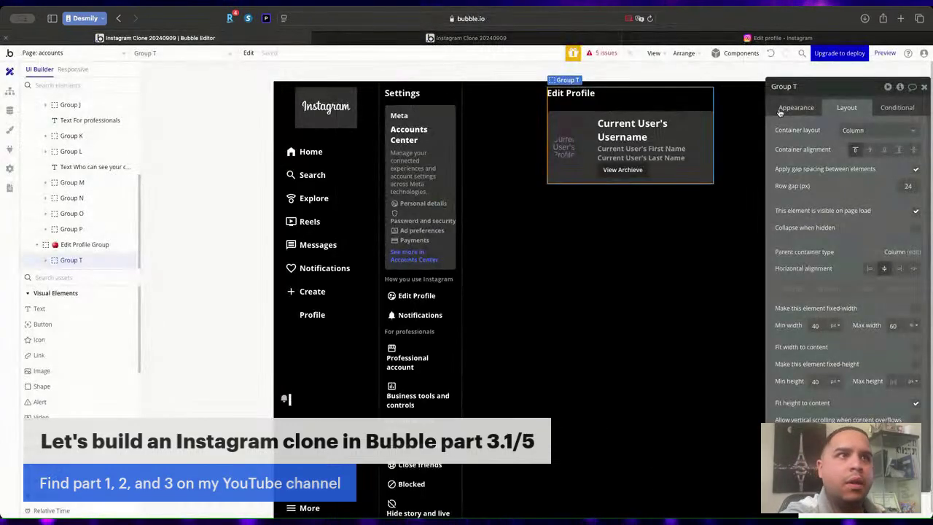
# Set the View Archieve button's background color to #4A76FF, copied from the "See more in Accounts Center" text's font color.
pyautogui.click(617, 171)
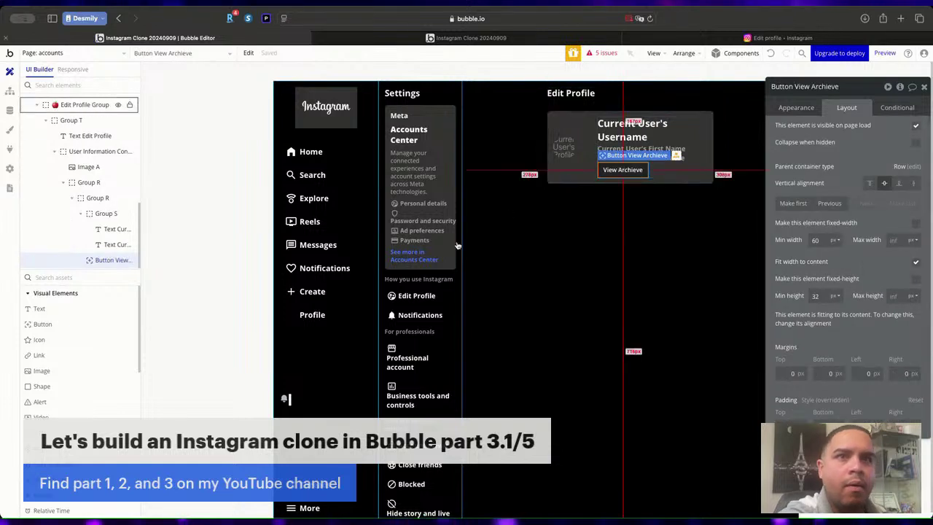
pyautogui.click(414, 255)
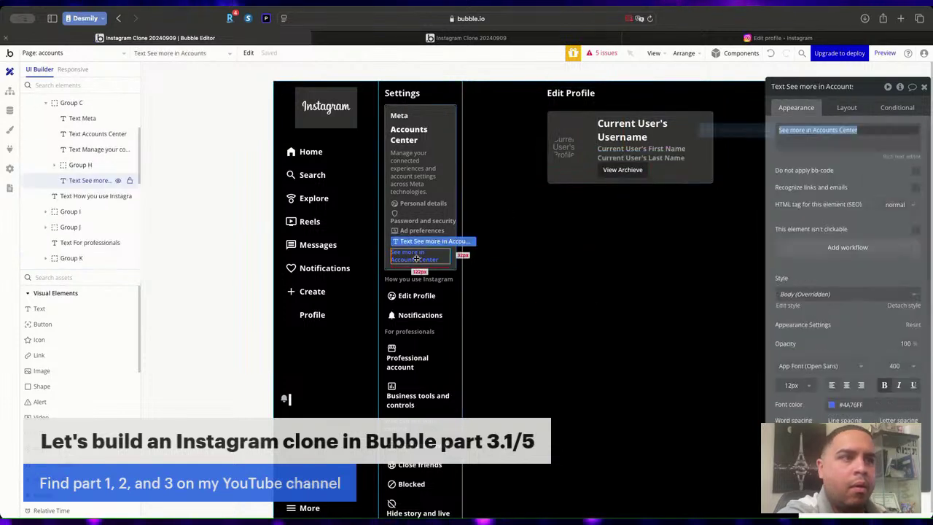
pyautogui.click(849, 404)
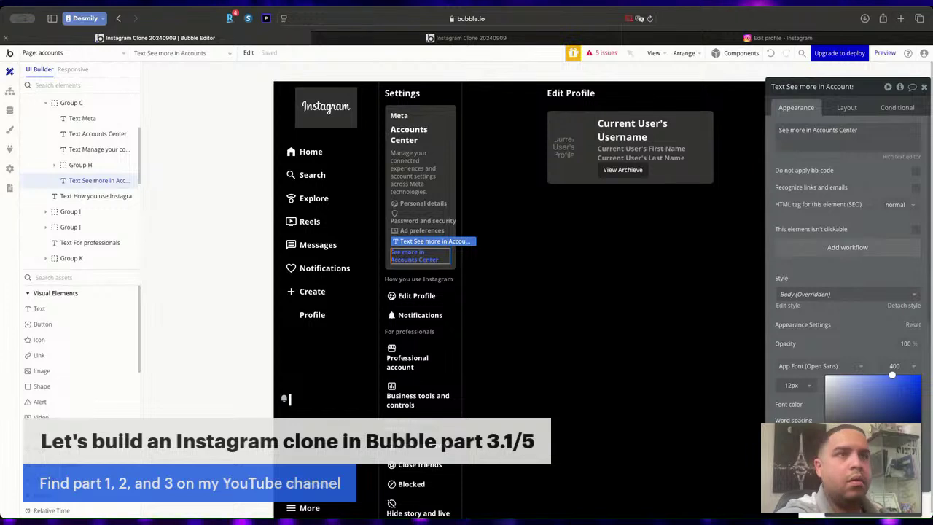
pyautogui.click(624, 170)
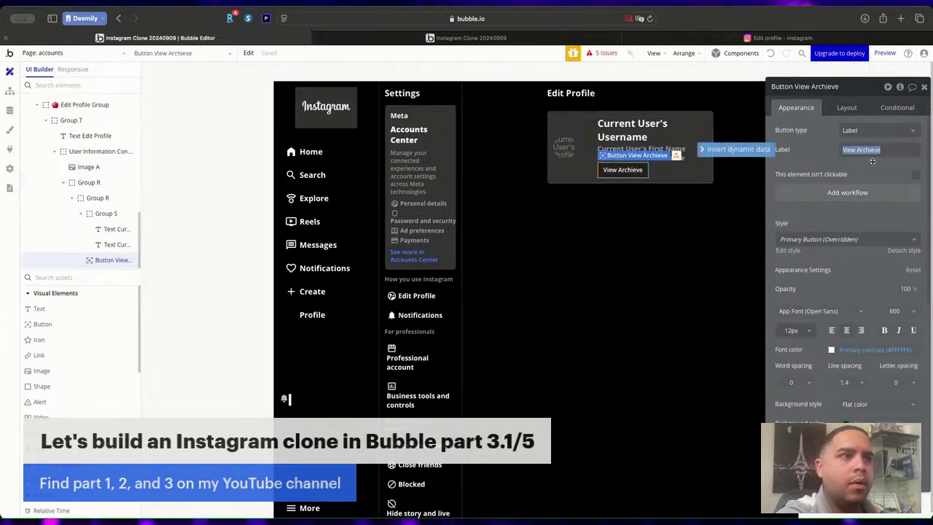
pyautogui.scroll(-4, 867, 219)
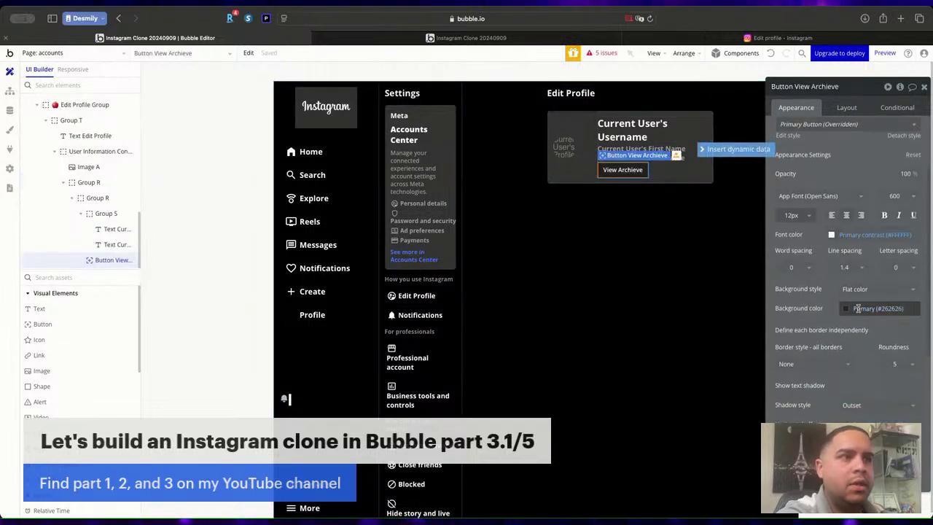
pyautogui.click(858, 308)
pyautogui.write('#4A76FF')
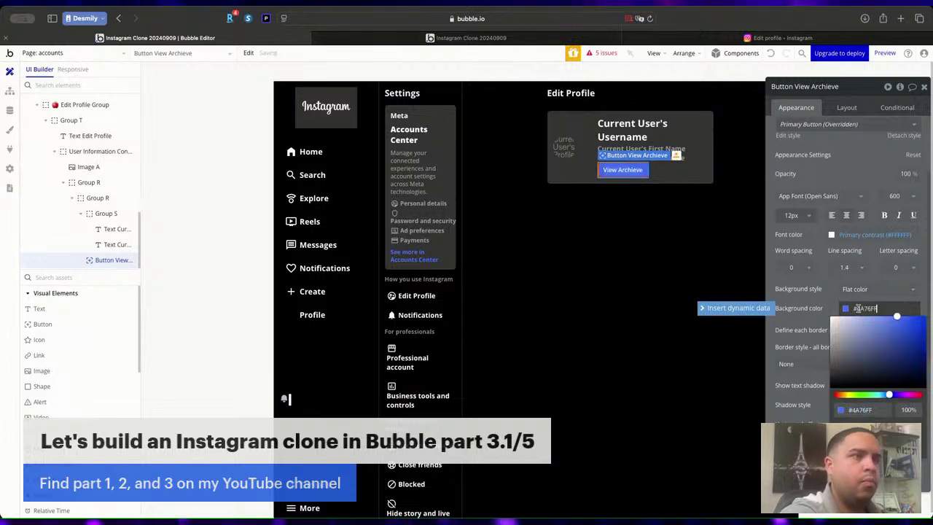
pyautogui.click(816, 309)
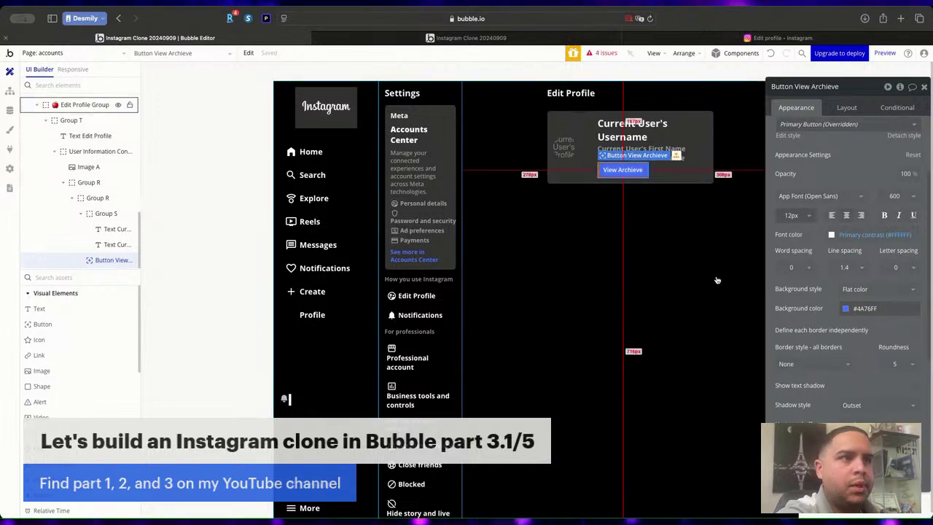
# Set the View Archieve button's corner roundness to 6 and compare it with the roundness of the User Information Container Group.
pyautogui.scroll(3, 889, 312)
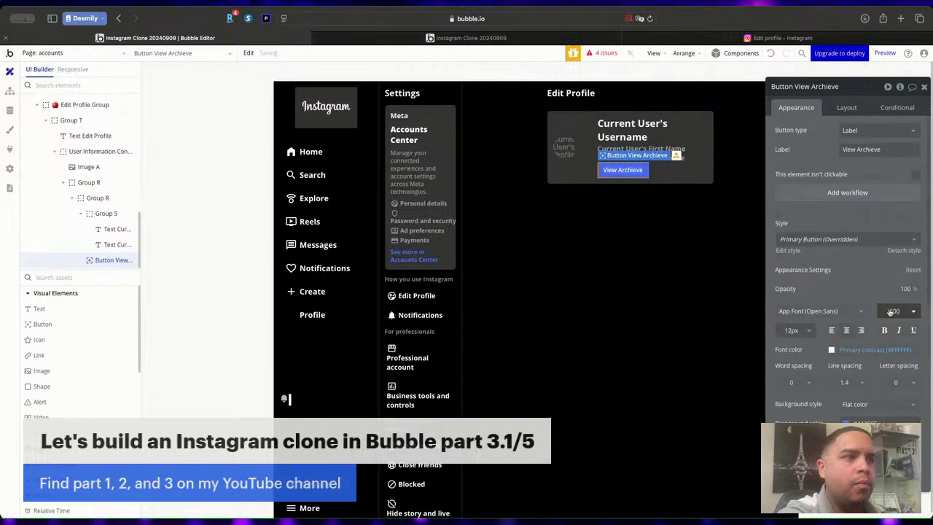
pyautogui.scroll(-5, 875, 291)
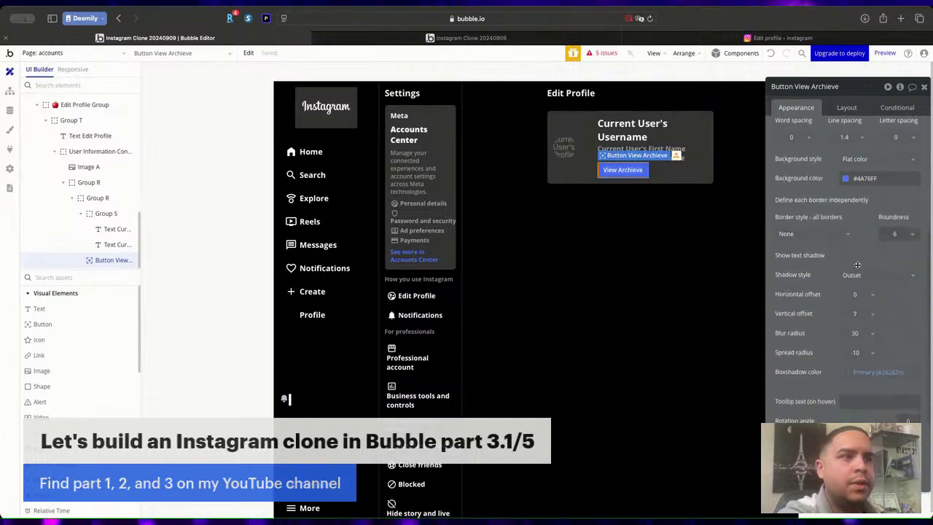
pyautogui.click(572, 175)
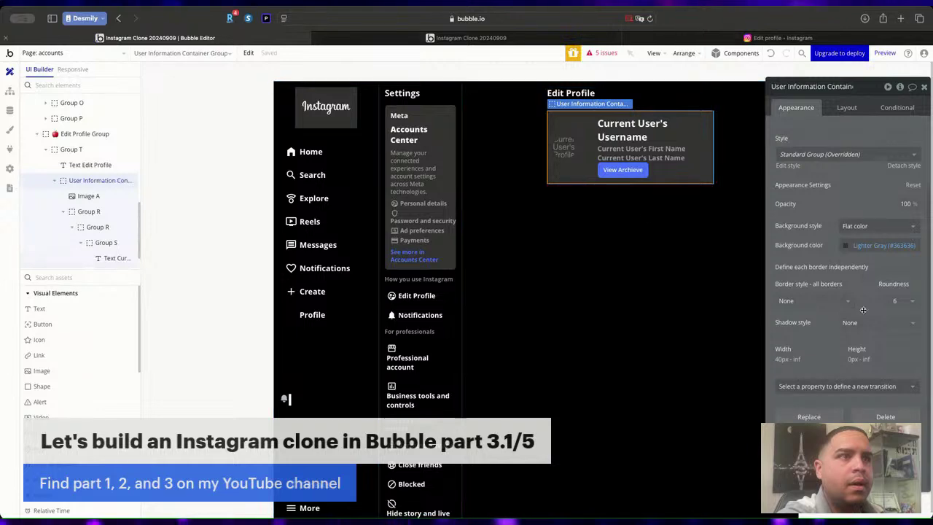
pyautogui.click(630, 169)
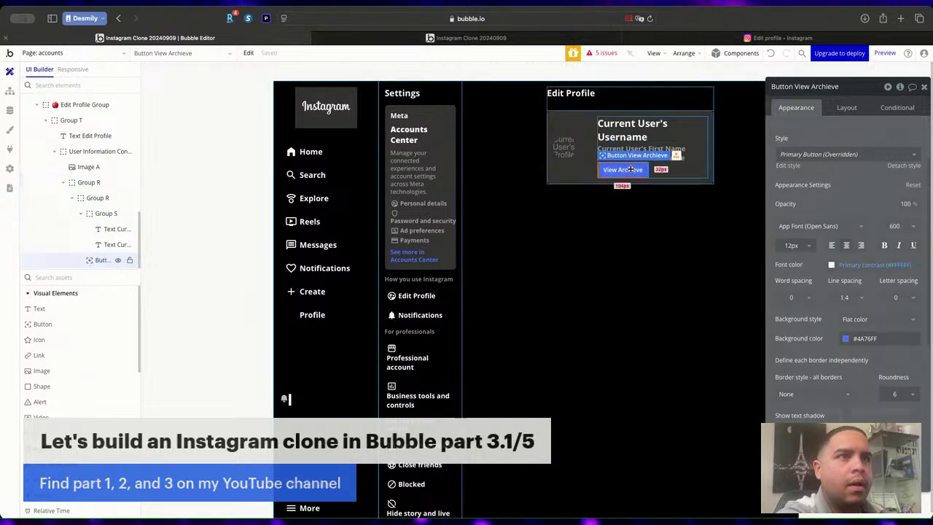
# Change the View Archieve button's label to "Change photo" as on Instagram's page, and reload the app preview.
pyautogui.click(809, 41)
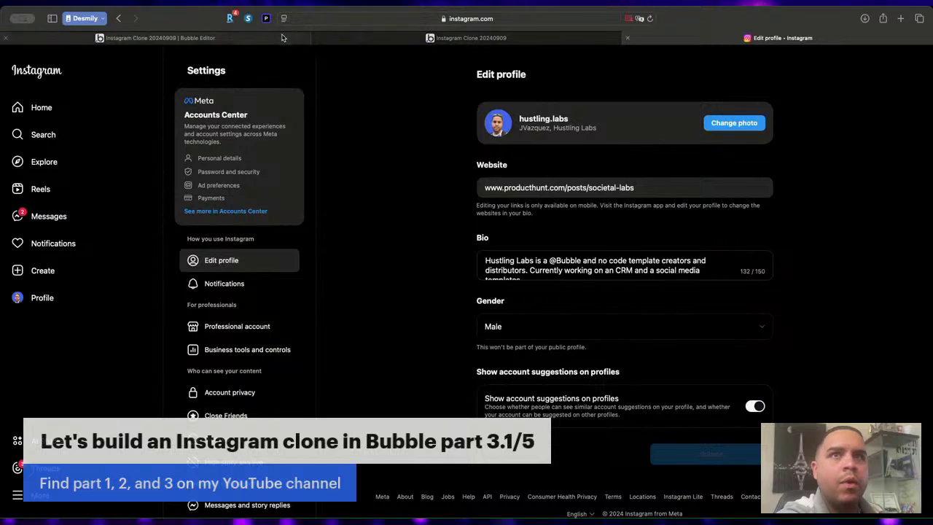
pyautogui.click(156, 38)
pyautogui.doubleClick(626, 170)
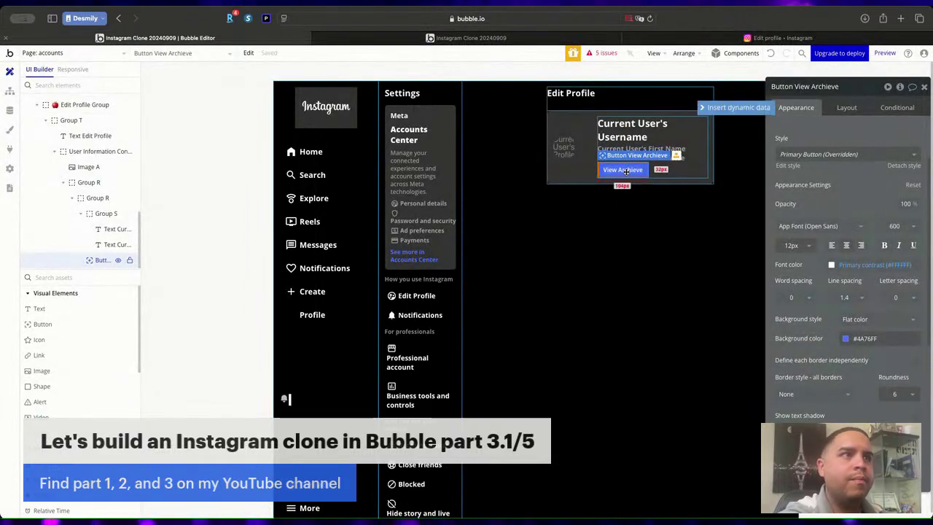
pyautogui.press('BackSpace')
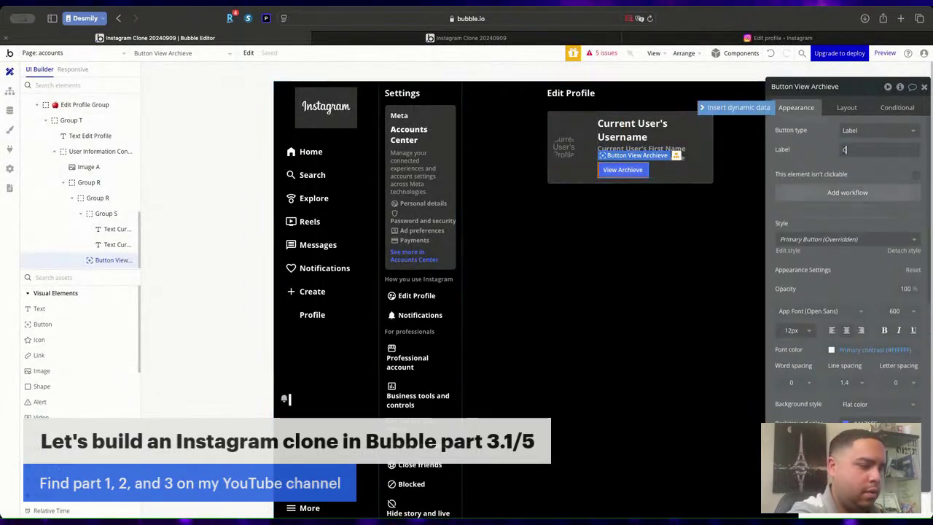
pyautogui.write('Change p')
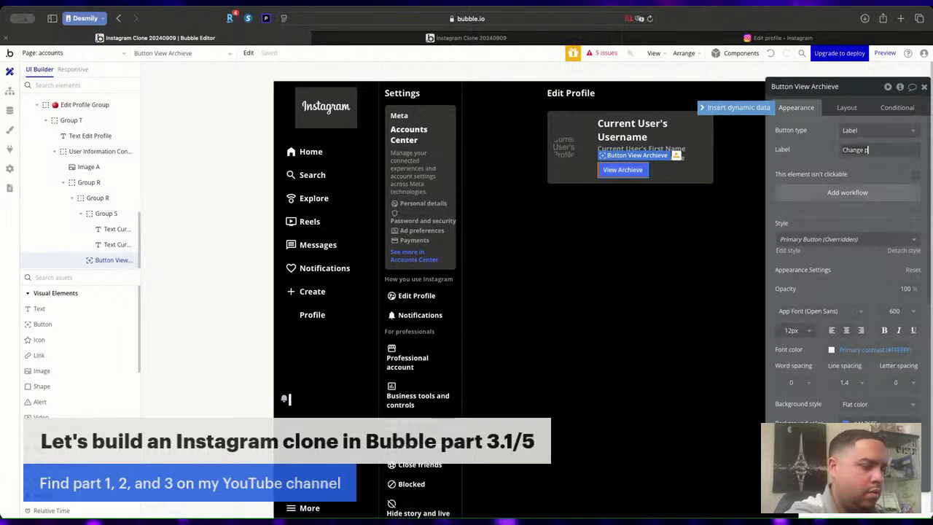
pyautogui.write('hoto')
pyautogui.click(811, 119)
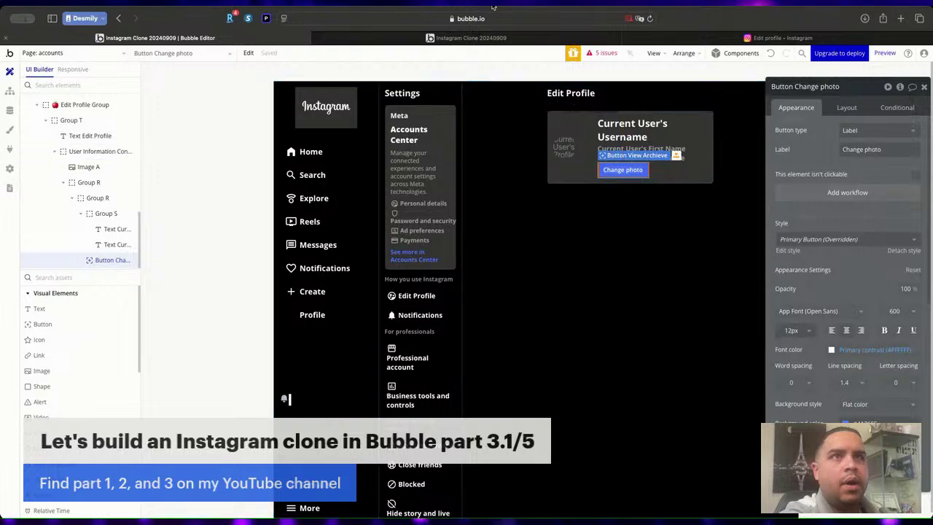
pyautogui.click(475, 38)
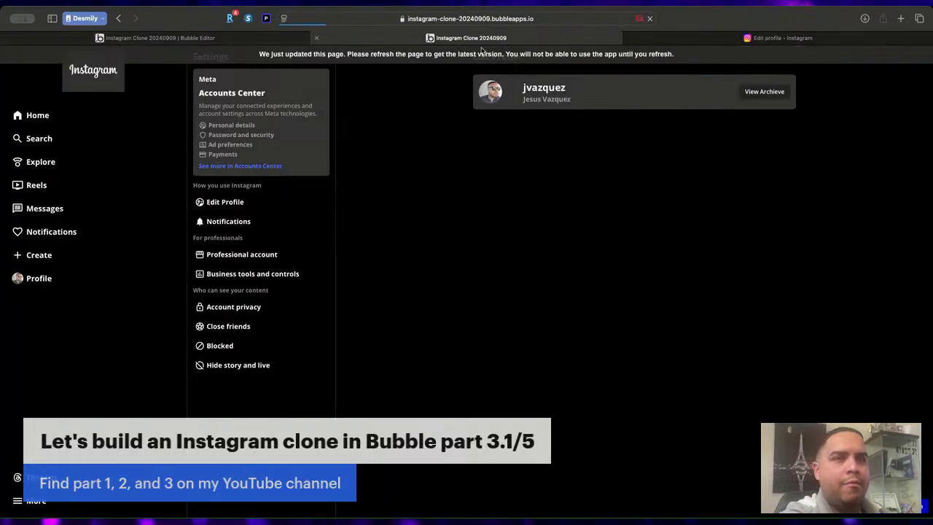
# Compare the app preview's Edit Profile card with Instagram's Edit profile page, and return to the Bubble editor.
pyautogui.click(774, 37)
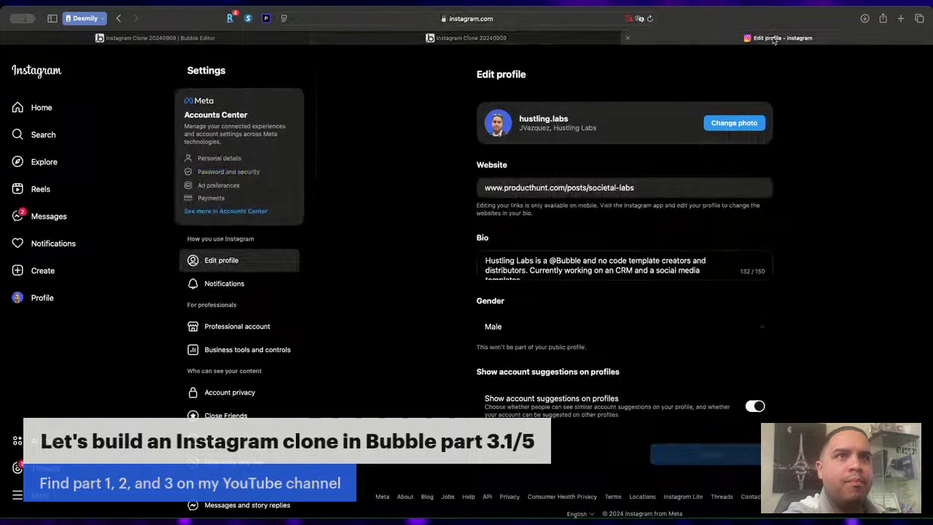
pyautogui.click(531, 41)
pyautogui.click(259, 38)
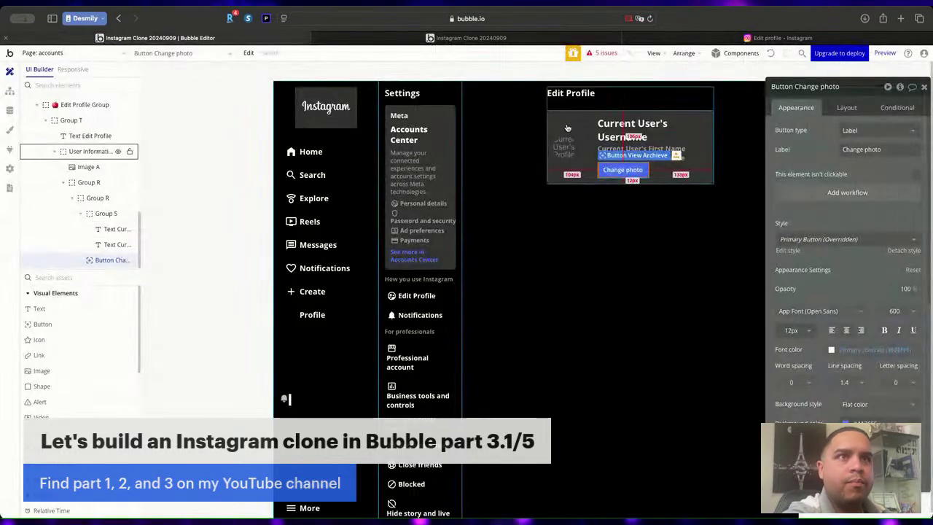
# Turn off bold on the card's first and last name text, and set its font weight to 600 and line spacing to 1.
pyautogui.click(680, 155)
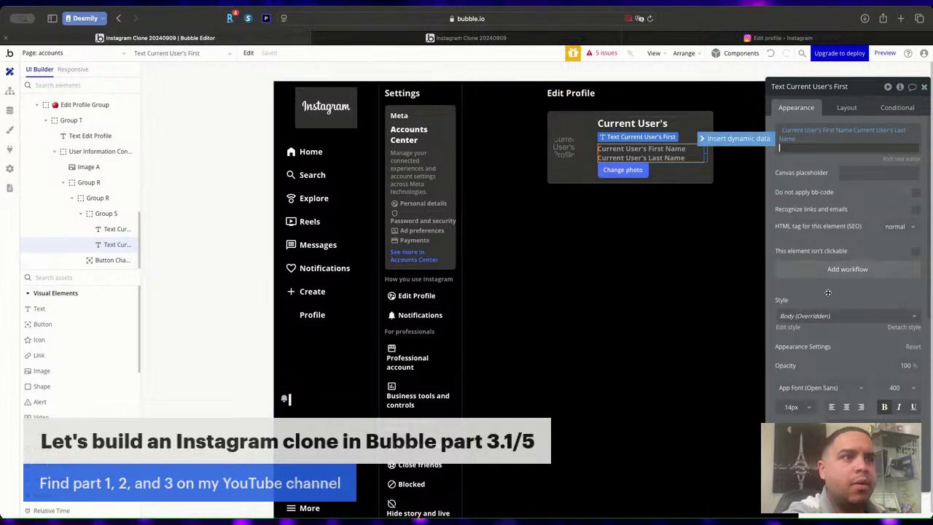
pyautogui.scroll(-4, 899, 247)
pyautogui.click(900, 248)
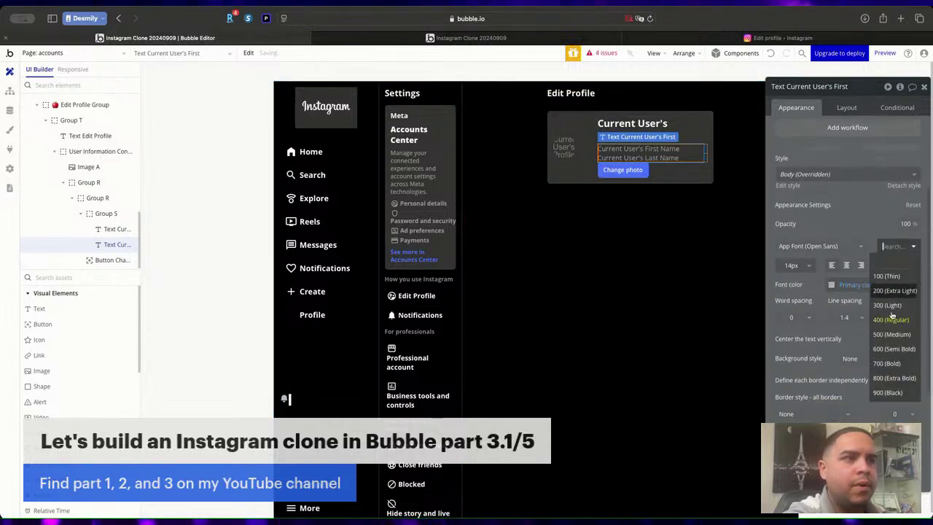
pyautogui.click(890, 351)
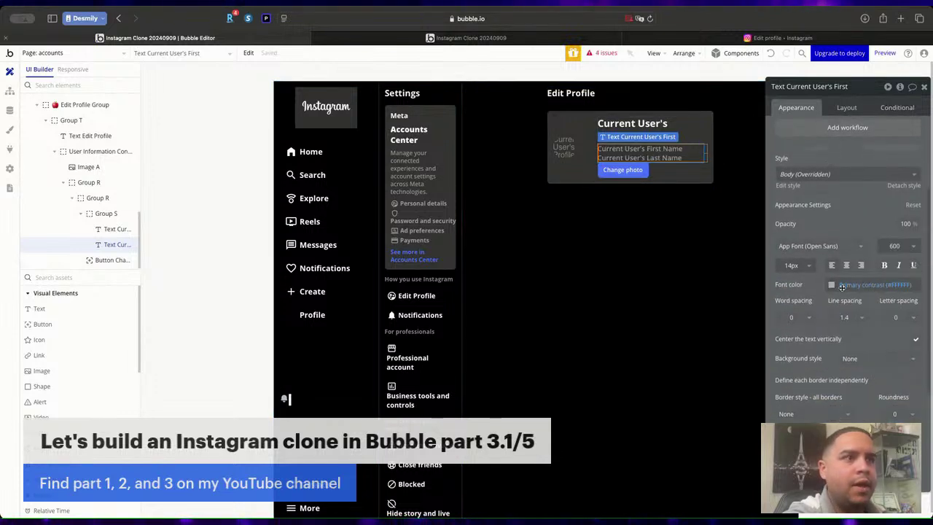
pyautogui.click(844, 317)
pyautogui.click(843, 361)
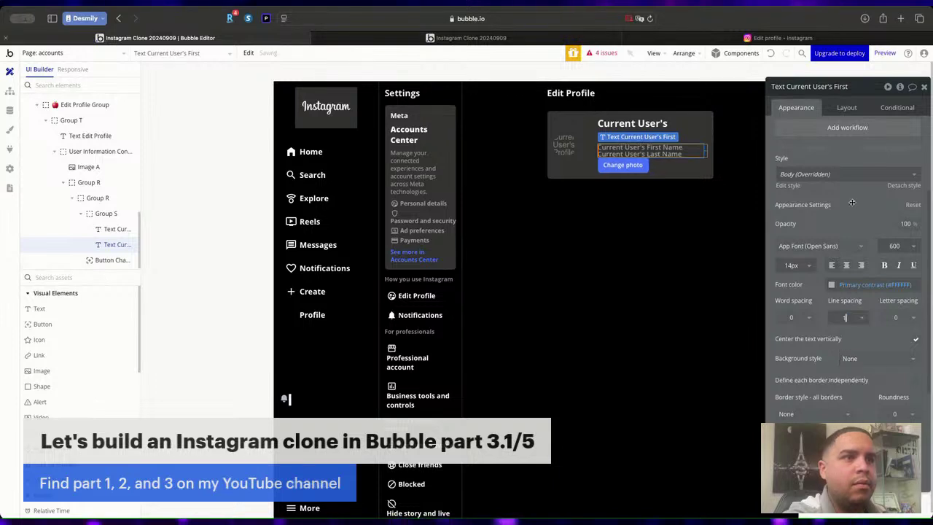
# View the Edit Profile card with its blue Change photo button in the app preview and compare it with Instagram's page.
pyautogui.click(430, 39)
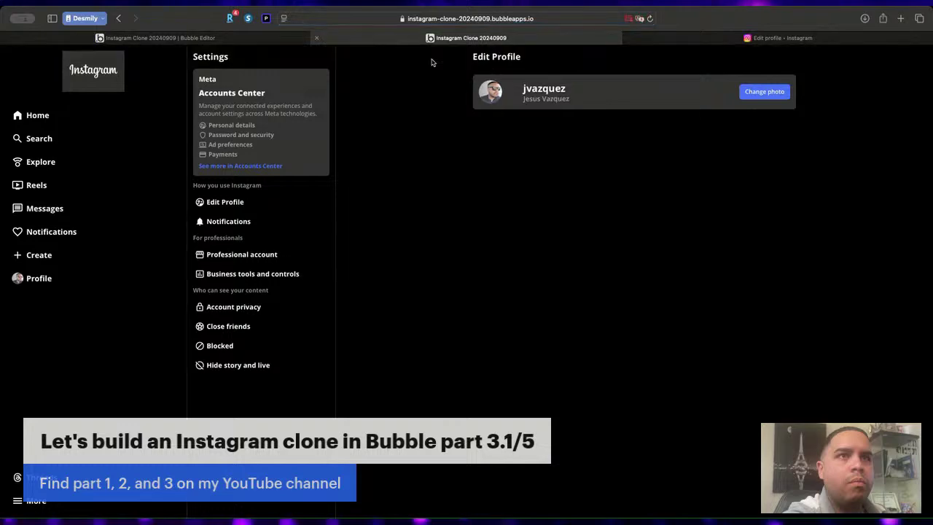
pyautogui.click(741, 41)
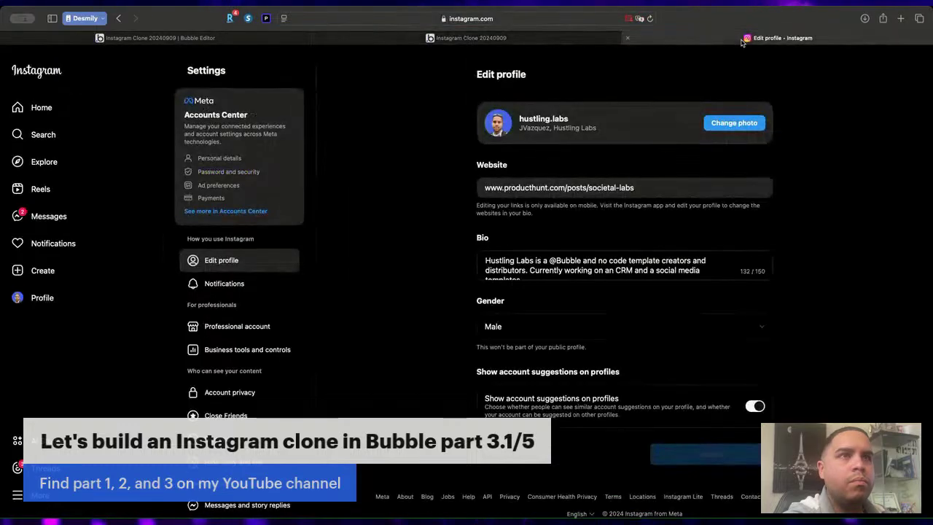
# Compare the clone's Edit Profile preview with Instagram's edit profile page and return to the Bubble editor.
pyautogui.click(562, 39)
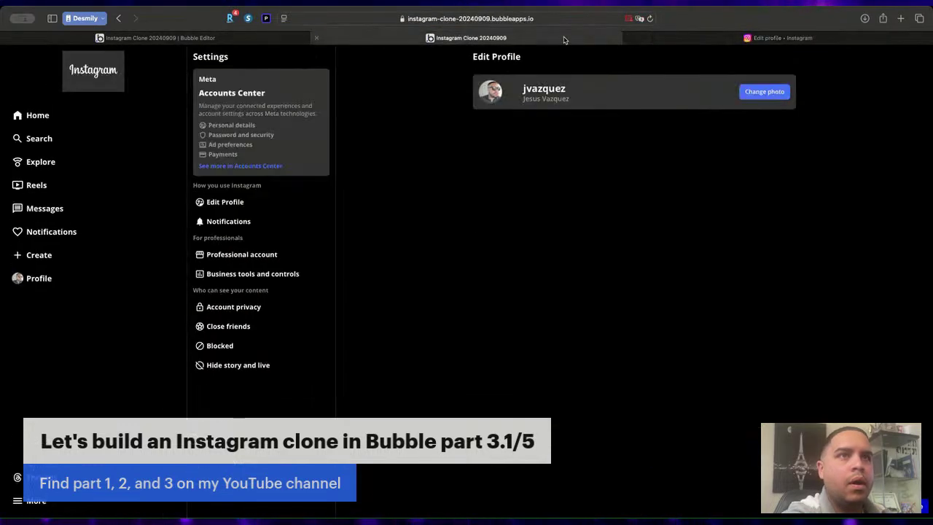
pyautogui.click(672, 37)
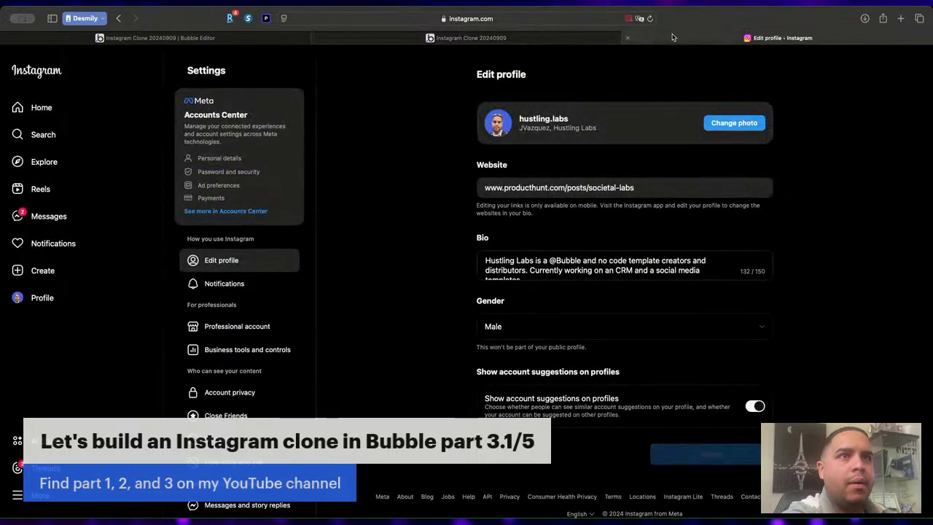
pyautogui.click(481, 37)
pyautogui.click(283, 37)
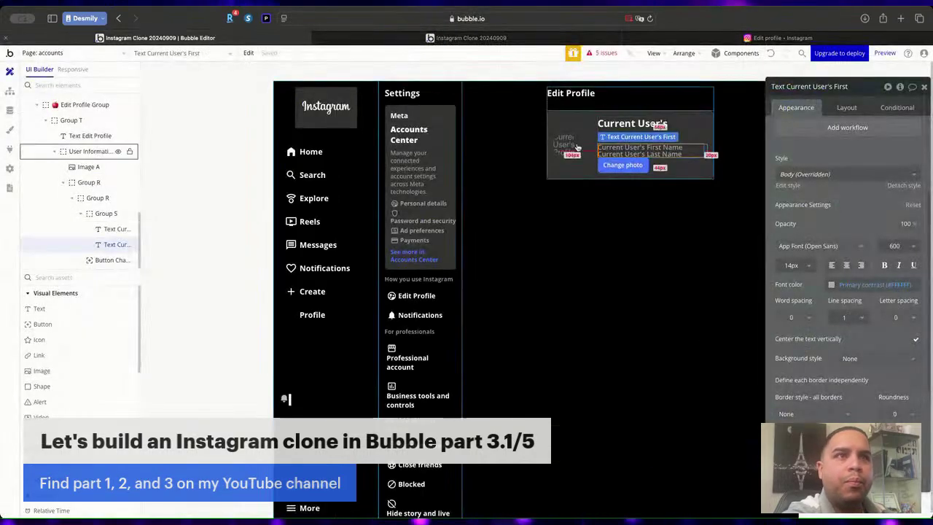
# Set the User Information Container Group's column gap to 12 px after trying 6 px in the preview.
pyautogui.click(705, 136)
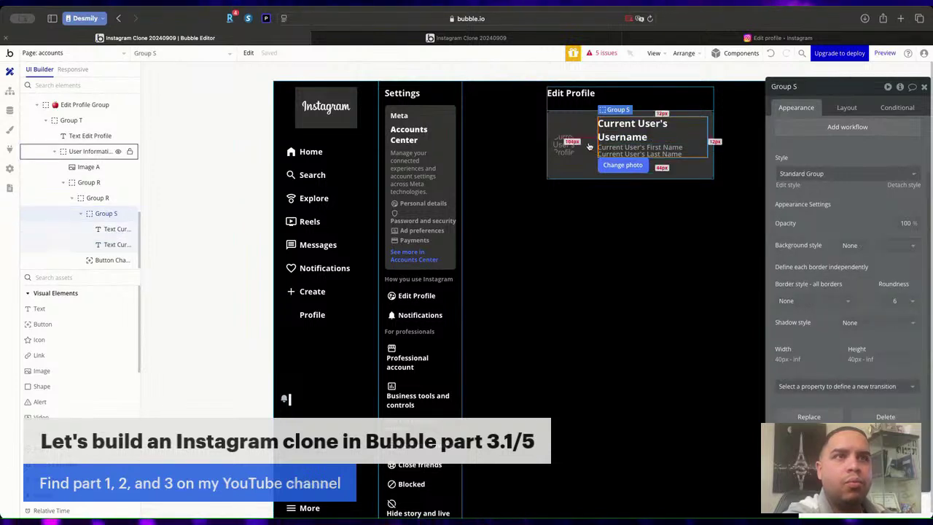
pyautogui.click(711, 148)
pyautogui.click(846, 108)
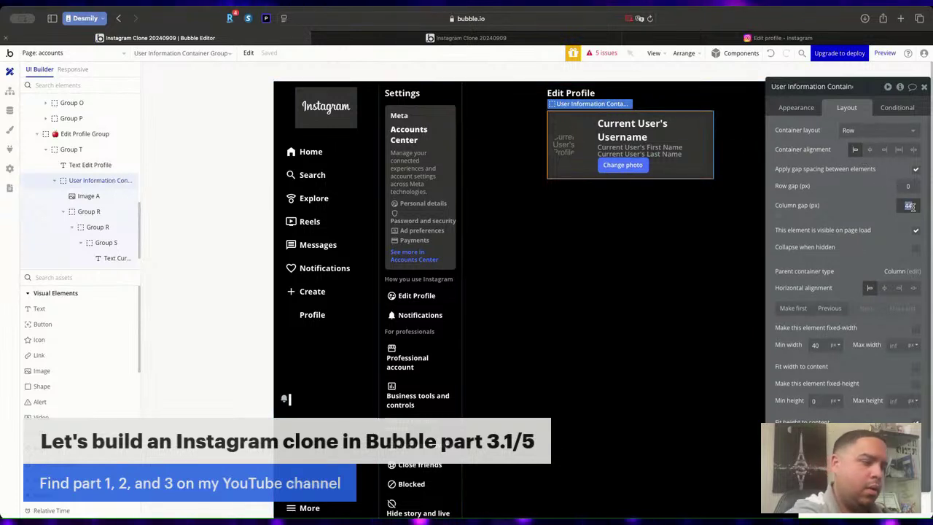
pyautogui.write('6')
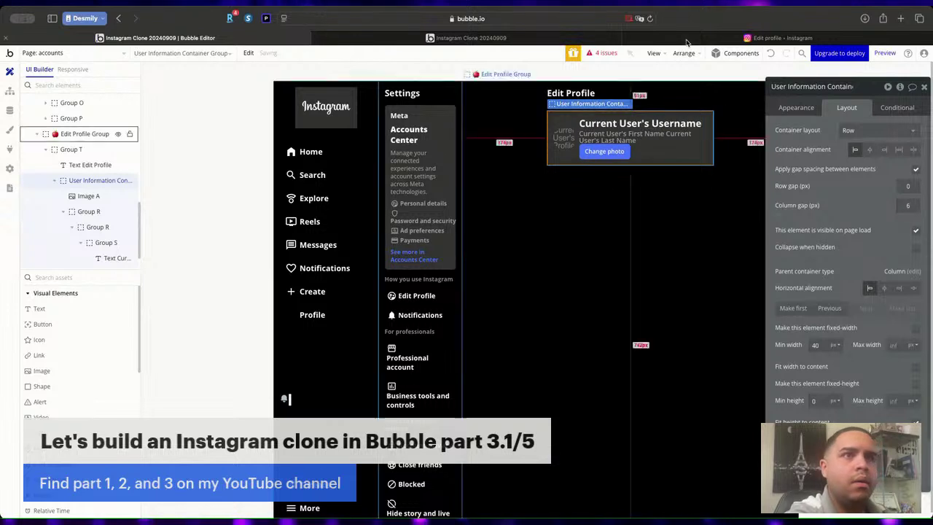
pyautogui.click(470, 37)
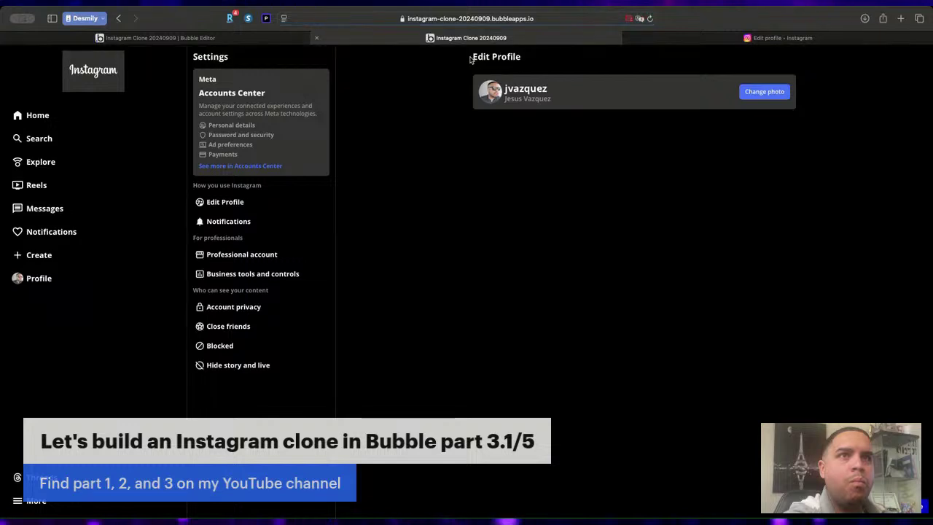
pyautogui.click(295, 38)
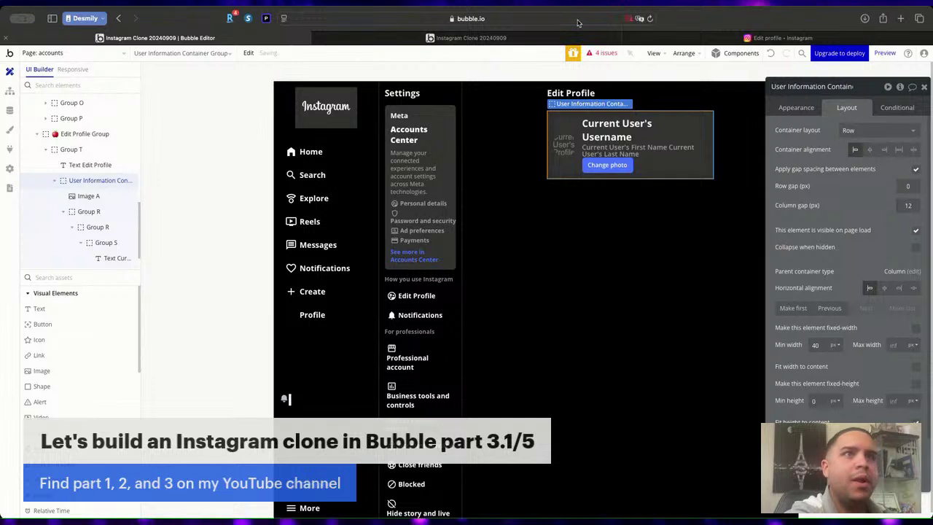
# Compare the profile card's spacing and button in the refreshed preview with Instagram's edit profile page.
pyautogui.click(514, 39)
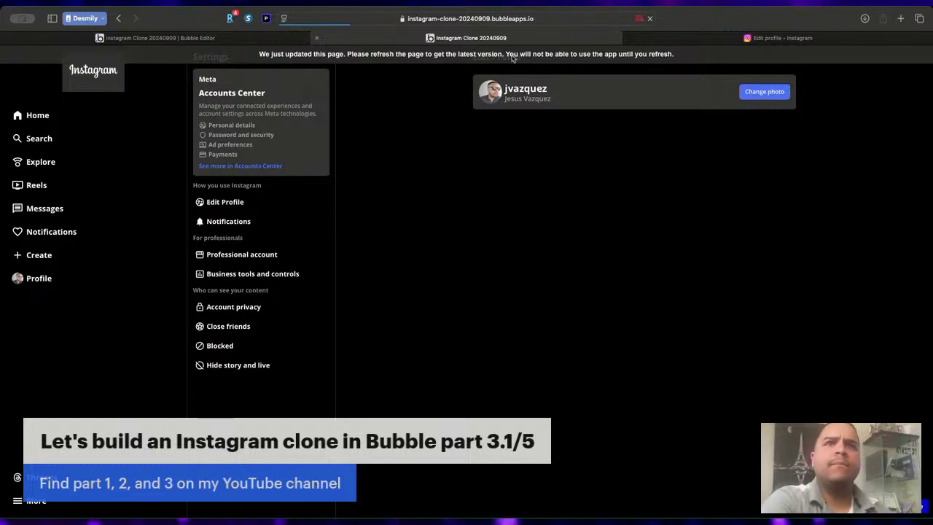
pyautogui.click(729, 38)
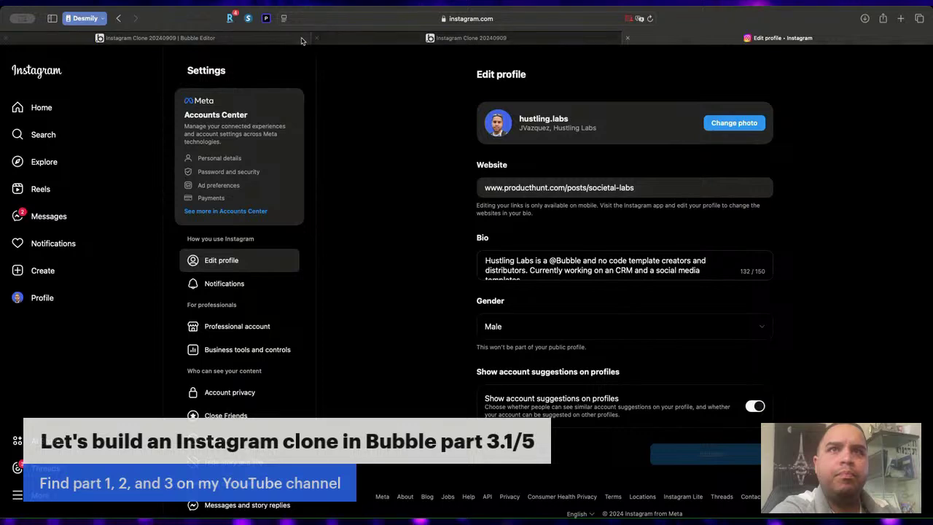
pyautogui.click(384, 38)
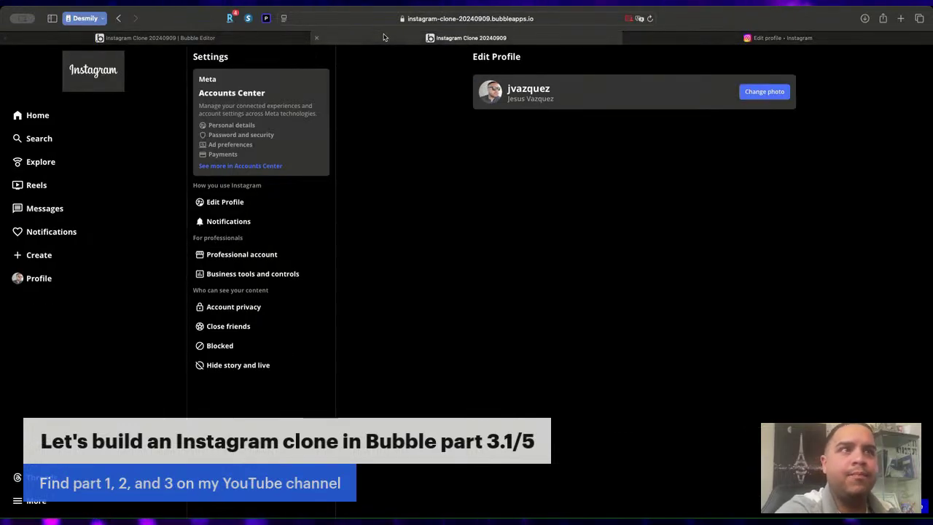
pyautogui.click(676, 40)
pyautogui.click(408, 37)
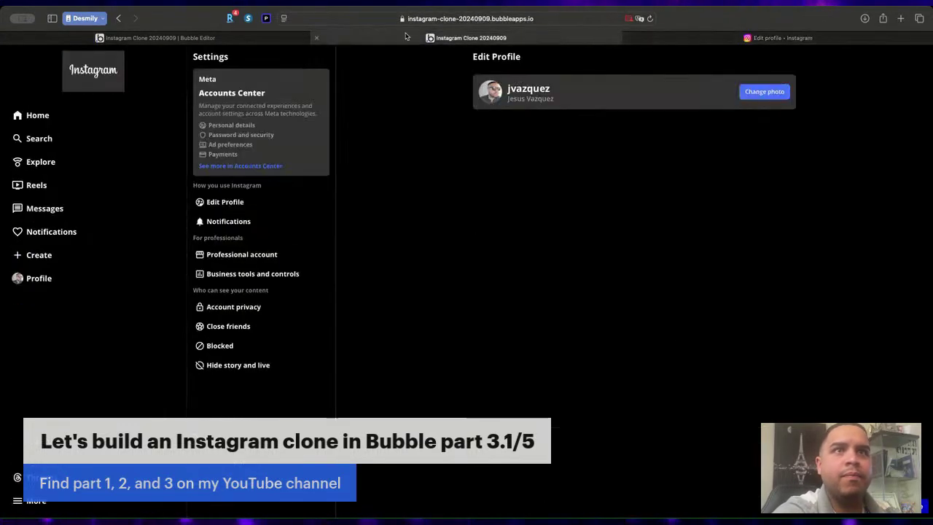
# Make the Change photo button's label bold in the Bubble editor.
pyautogui.click(269, 37)
pyautogui.click(606, 165)
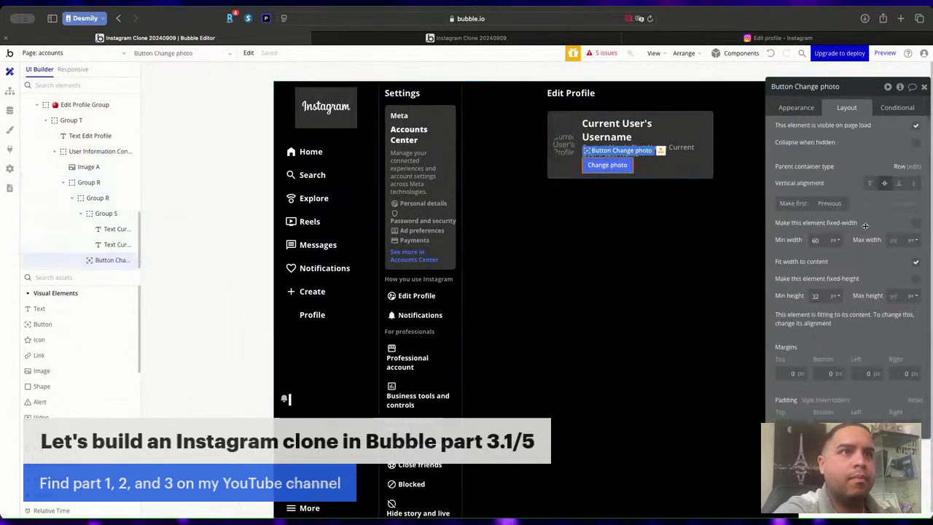
pyautogui.click(811, 111)
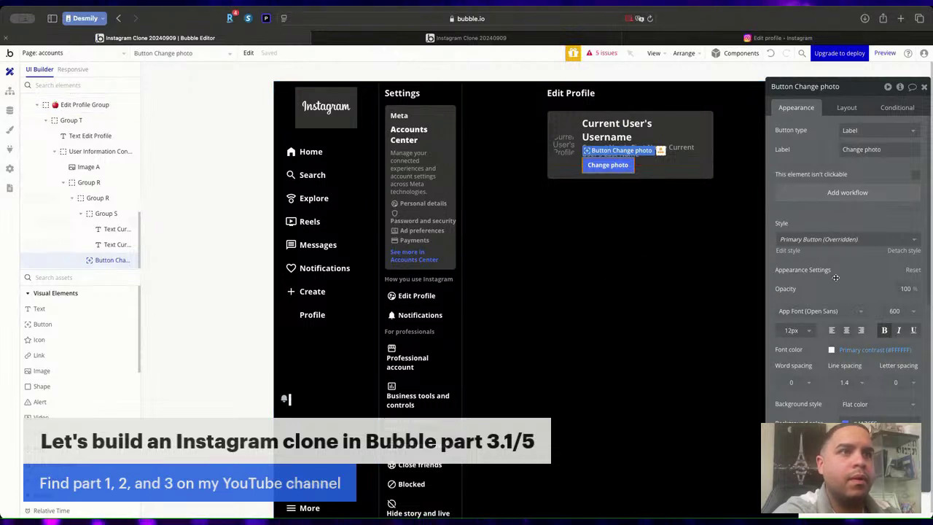
# Insert a new group in the Edit Profile section and make it the last element, below the user information card.
pyautogui.click(564, 238)
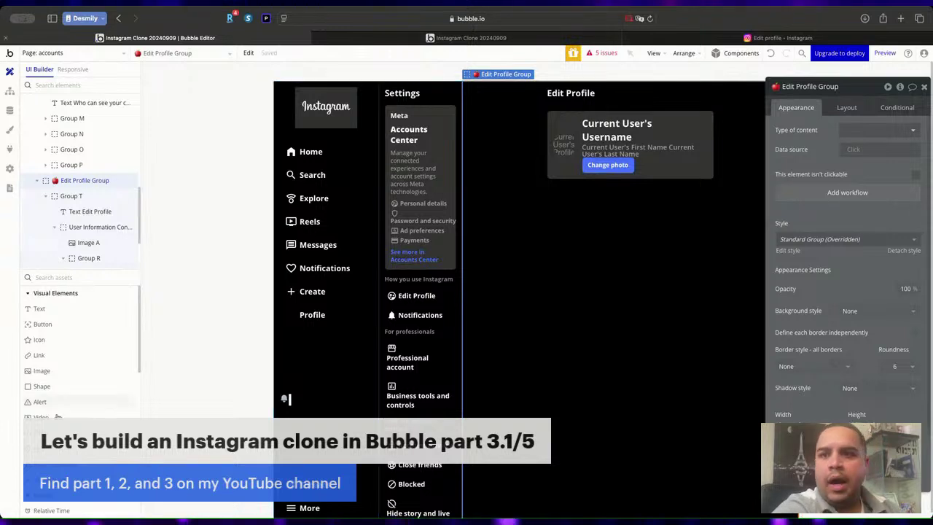
pyautogui.scroll(-5, 55, 368)
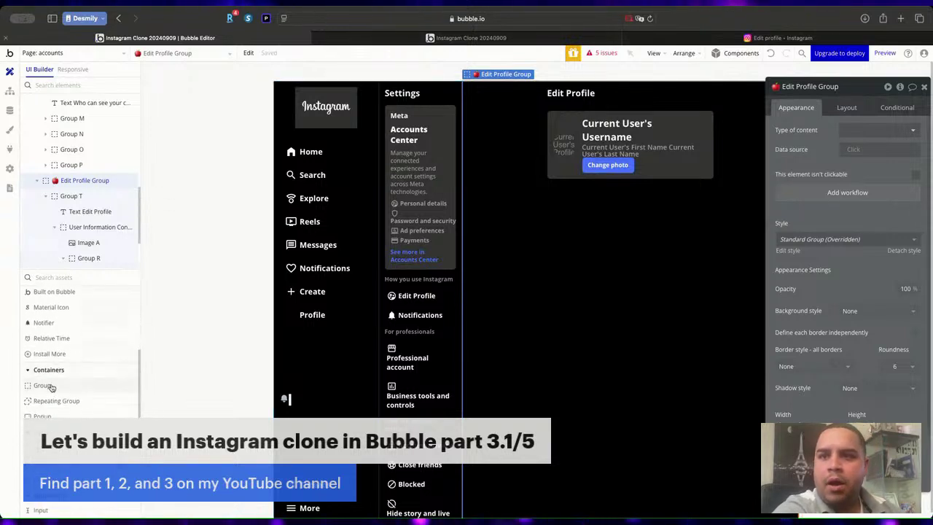
pyautogui.click(42, 385)
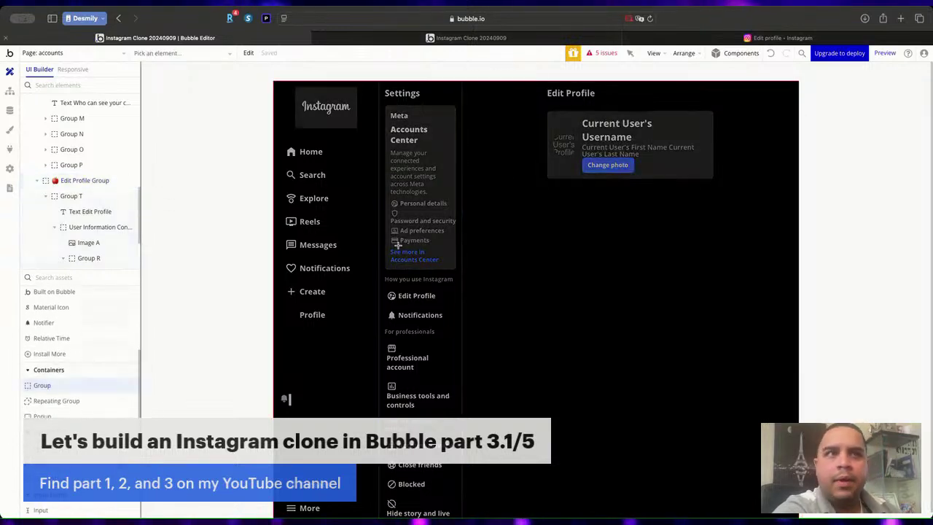
pyautogui.click(658, 101)
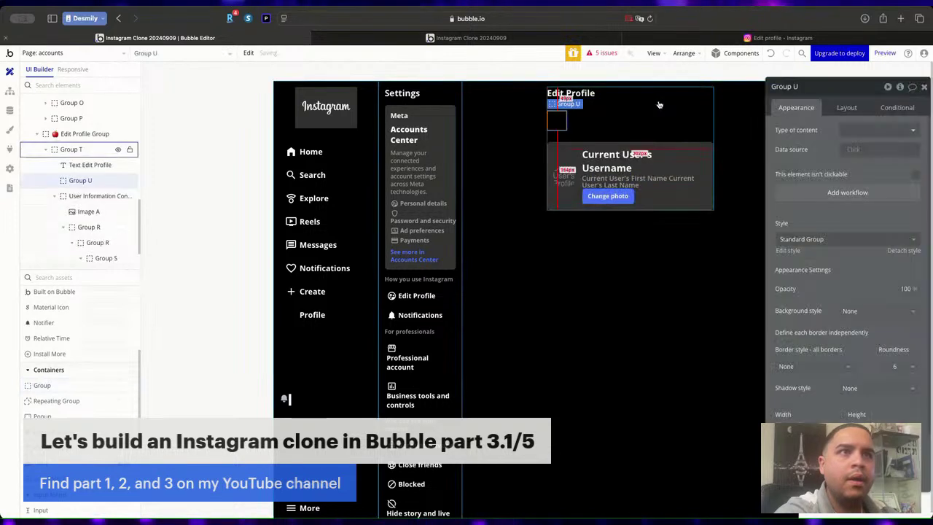
pyautogui.click(847, 108)
pyautogui.click(899, 268)
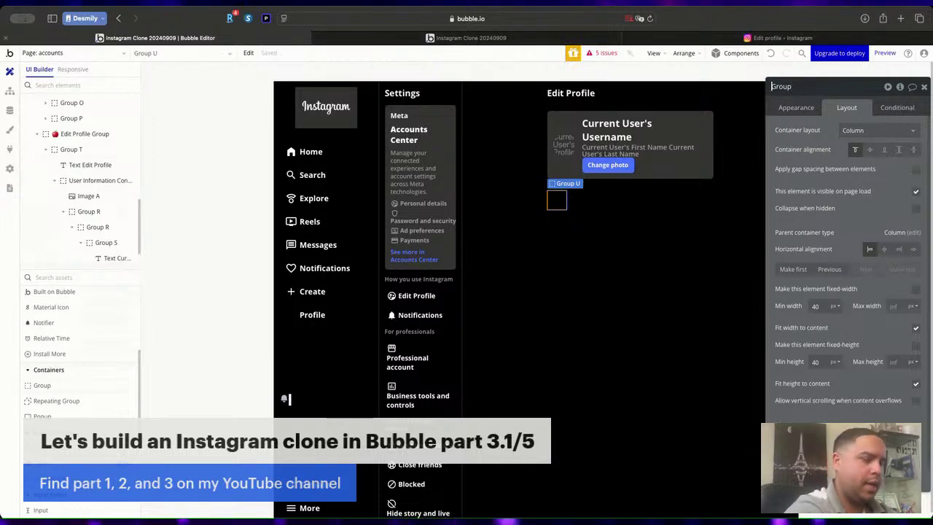
# Rename the new group Website Container Group and turn off fitting its width to content.
pyautogui.write('Website Co')
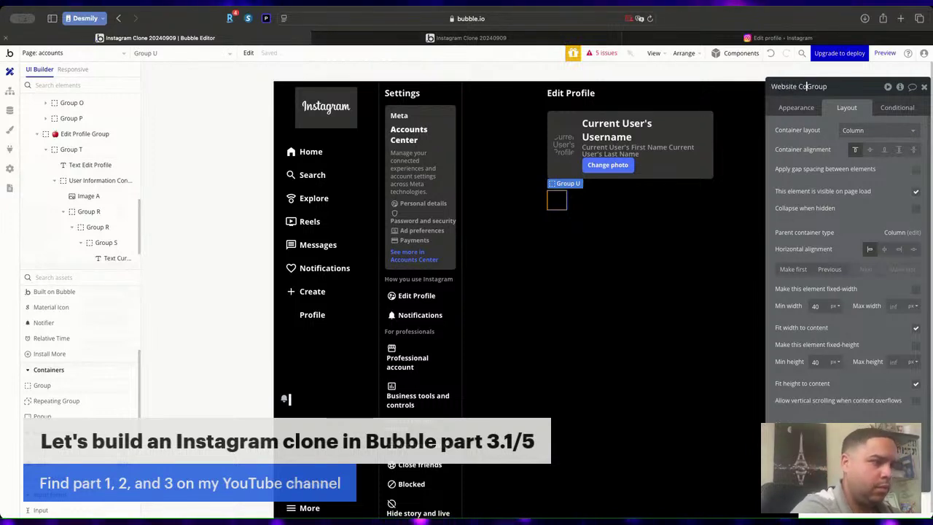
pyautogui.write('ntainer')
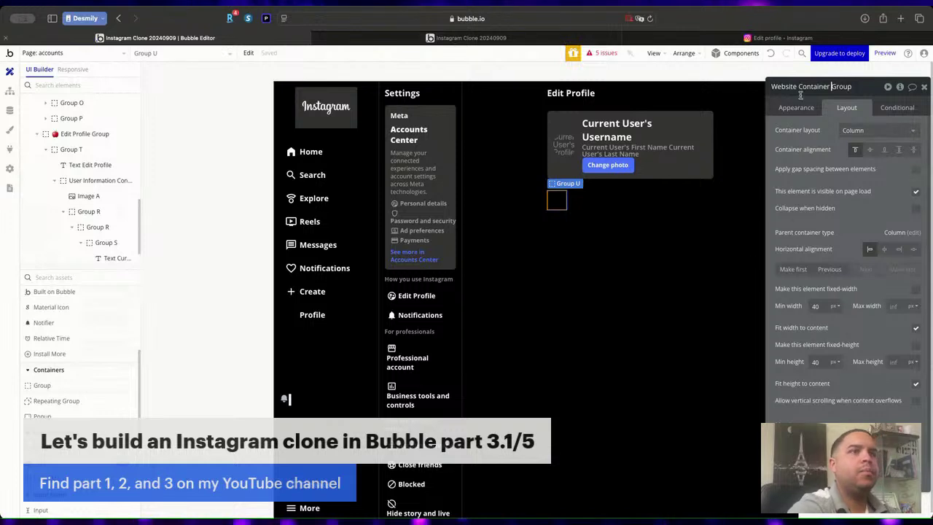
pyautogui.click(915, 327)
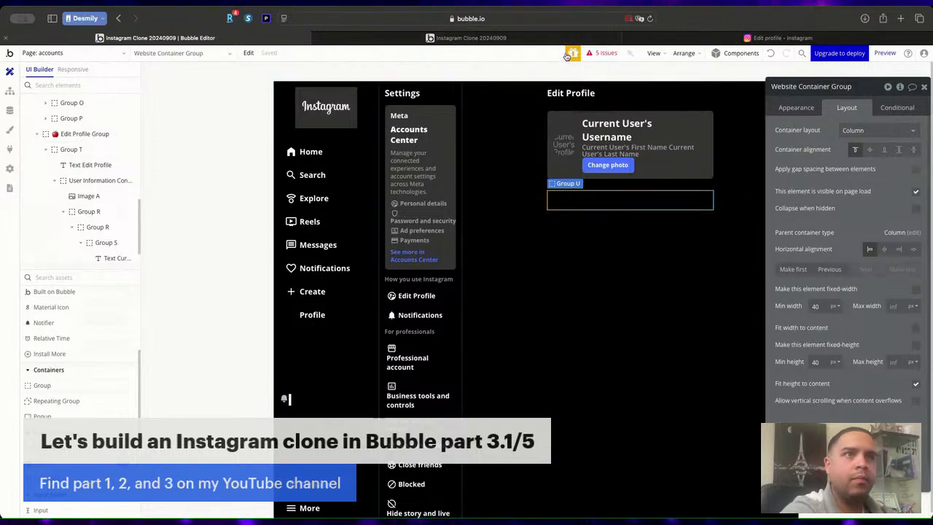
# Copy the Edit Profile heading text into the Website Container Group.
pyautogui.click(572, 93)
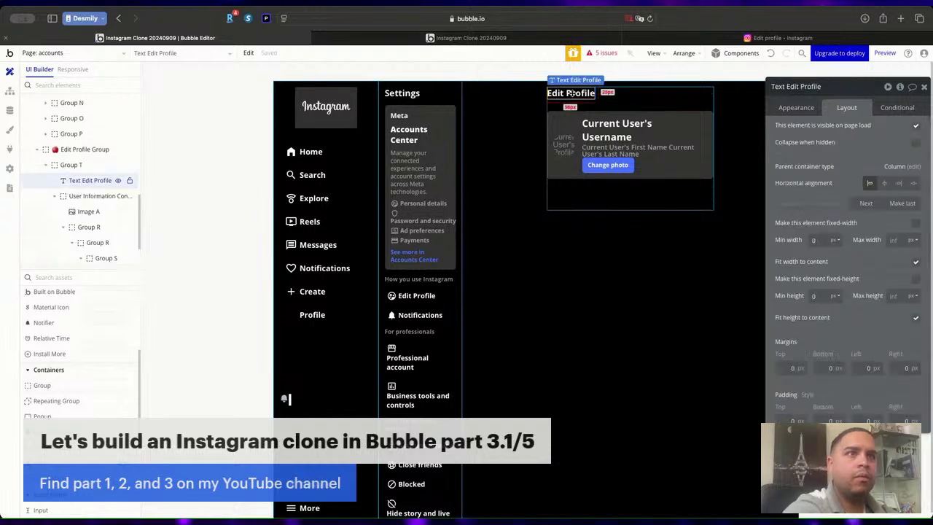
pyautogui.click(571, 201)
pyautogui.press('super+v')
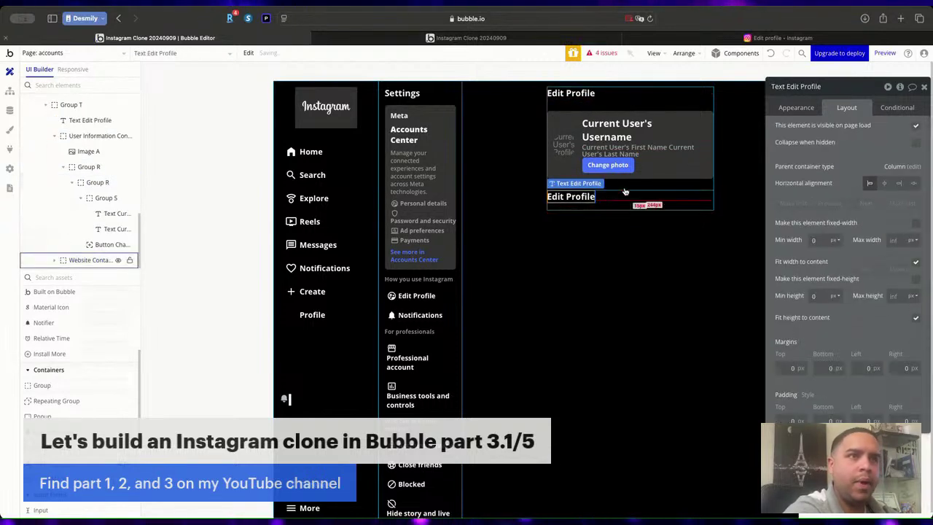
# Change the copied heading's text to "Website" and set its font size to 15 px.
pyautogui.click(795, 107)
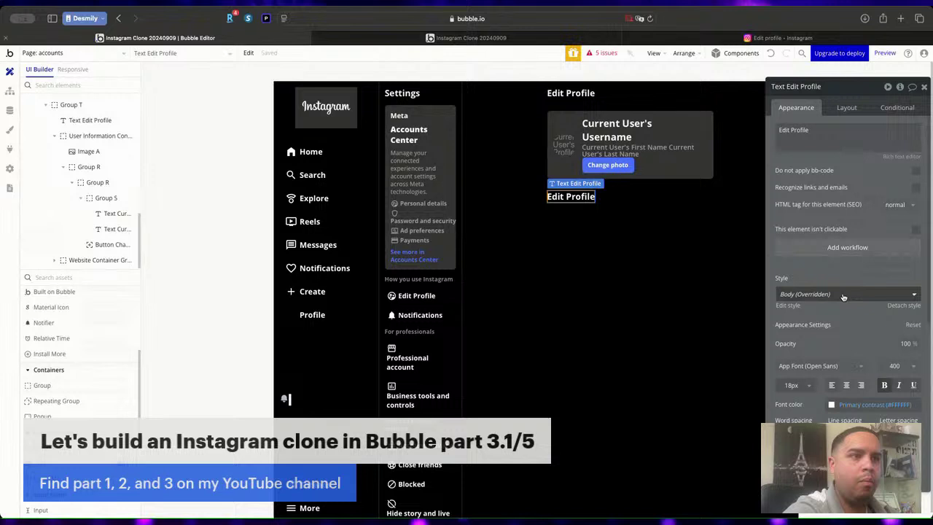
pyautogui.click(791, 385)
pyautogui.write('16')
pyautogui.tripleClick(862, 129)
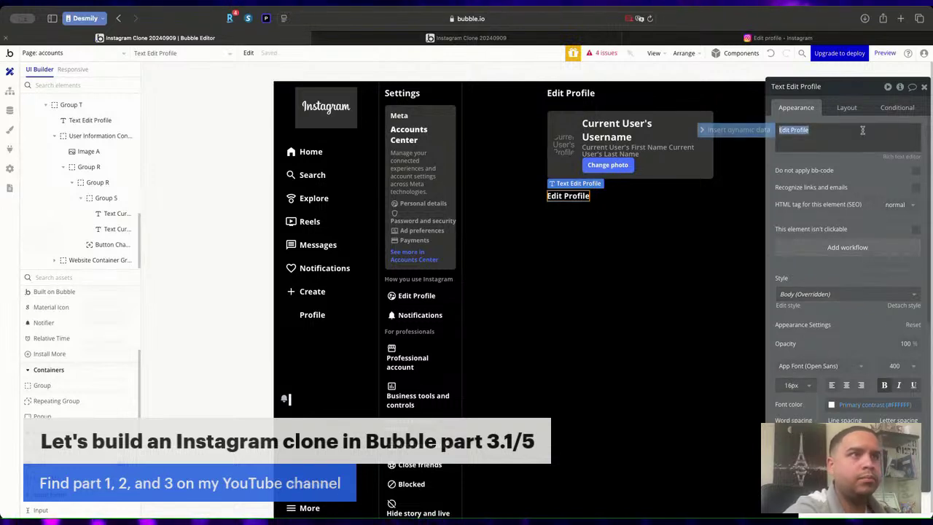
pyautogui.write('Website')
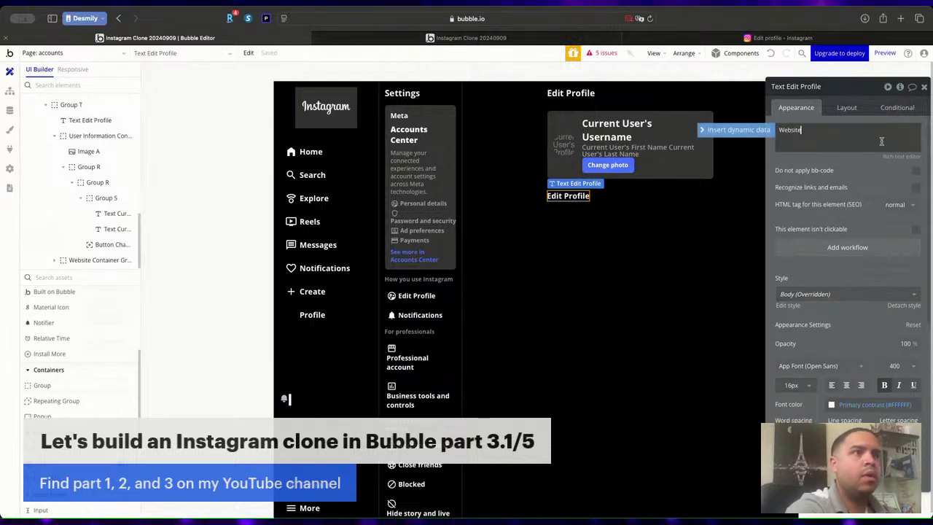
pyautogui.click(861, 177)
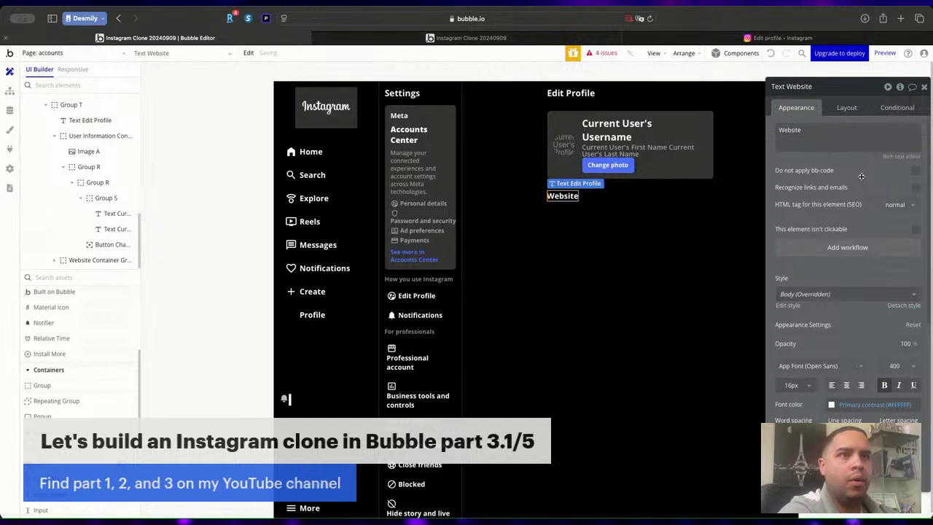
pyautogui.click(785, 387)
pyautogui.write('15')
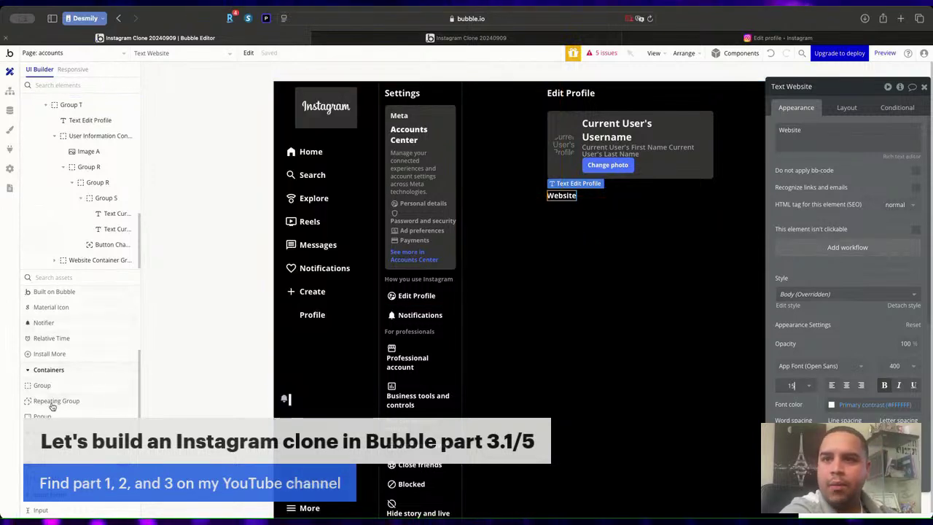
# Add an input below the Website label and enable gap spacing between elements in the Website Container Group.
pyautogui.scroll(-3, 53, 407)
pyautogui.press('Escape')
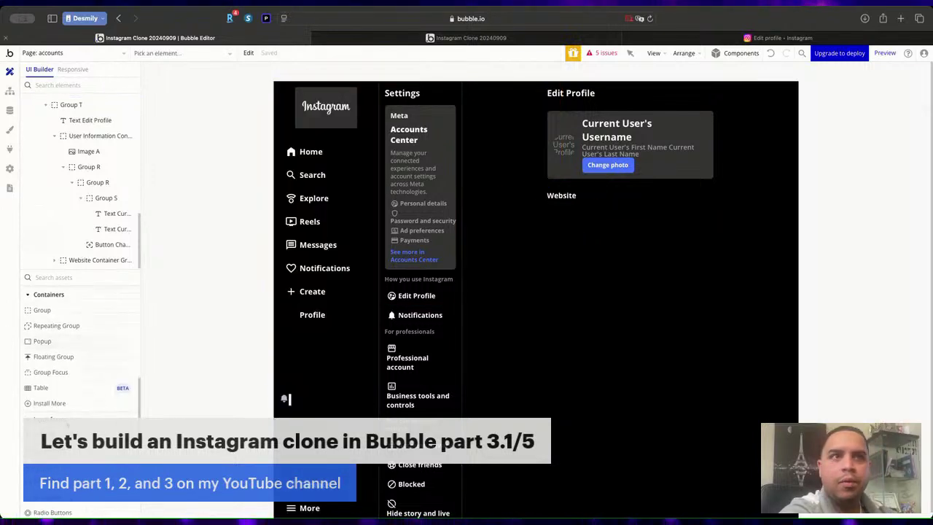
pyautogui.click(569, 203)
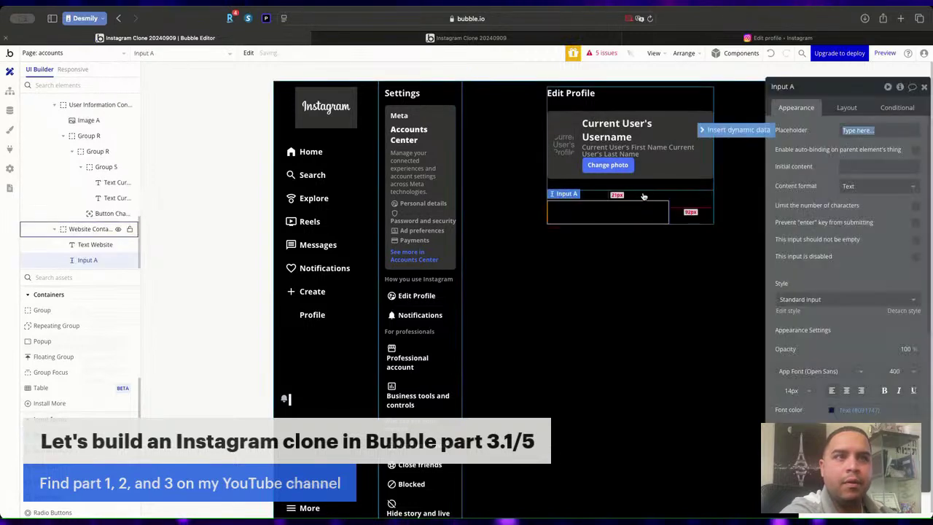
pyautogui.click(647, 196)
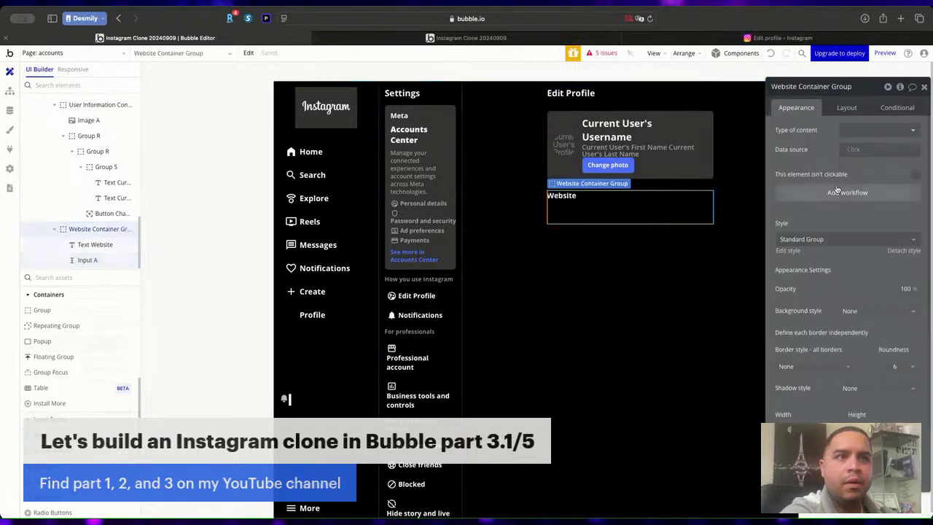
pyautogui.click(845, 107)
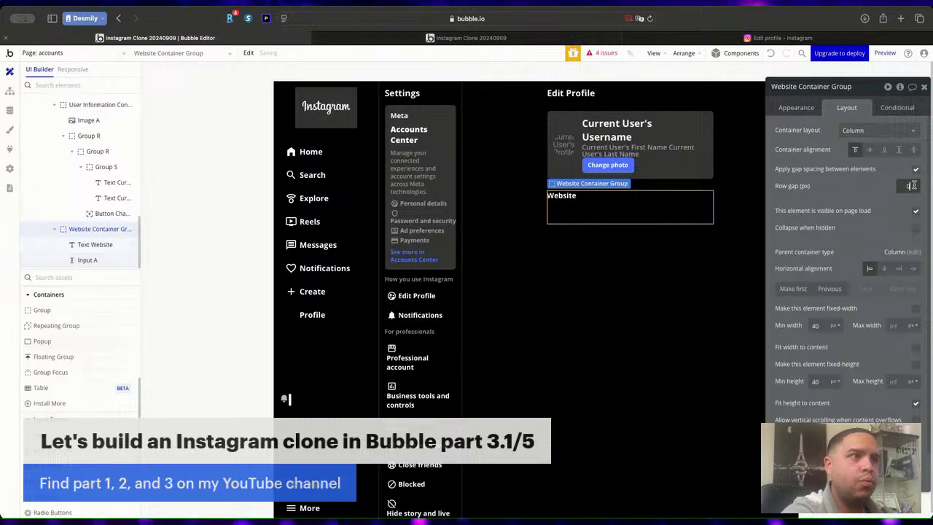
# Set the input below the Website label to a minimum width of 0 px and a fixed height of 44 px.
pyautogui.click(575, 214)
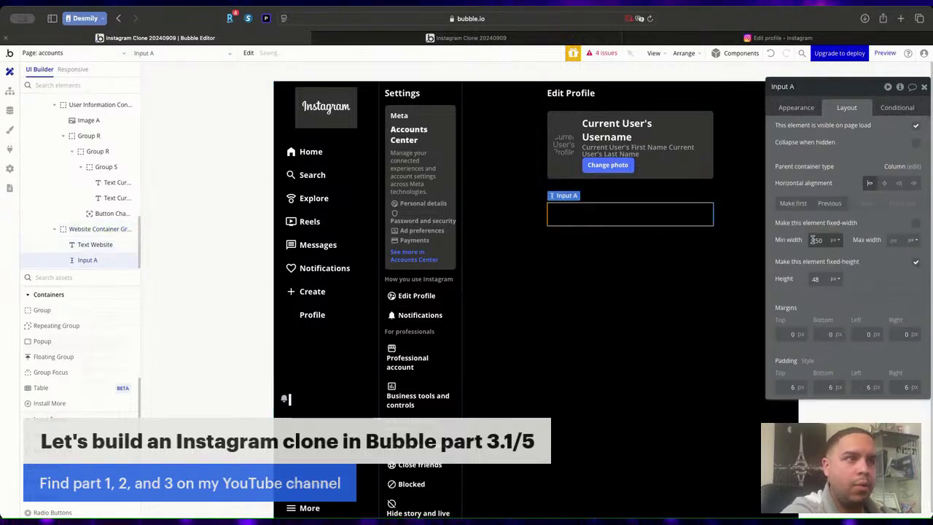
pyautogui.click(824, 277)
pyautogui.press('Down')
pyautogui.press('Down')
pyautogui.press('Down')
pyautogui.press('Down')
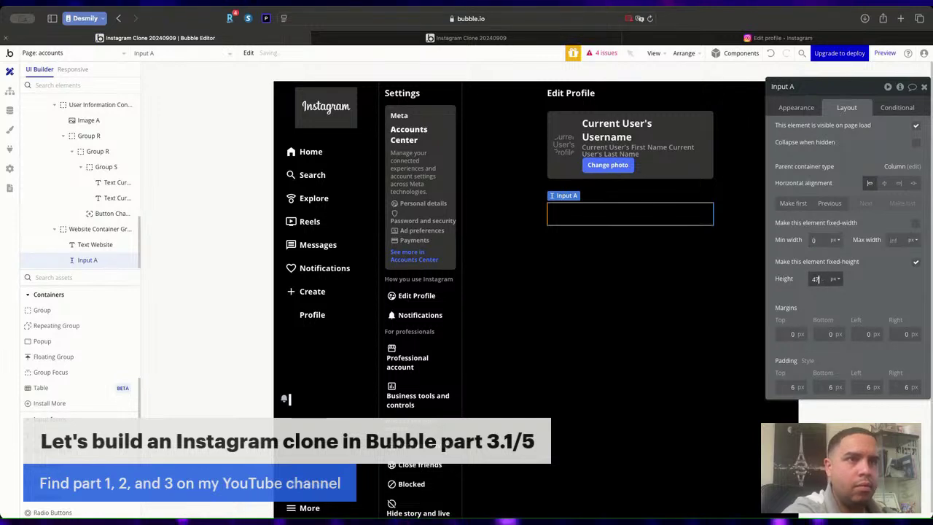
# Give the website input a flat color background in Lighter Gray (#363636).
pyautogui.click(796, 108)
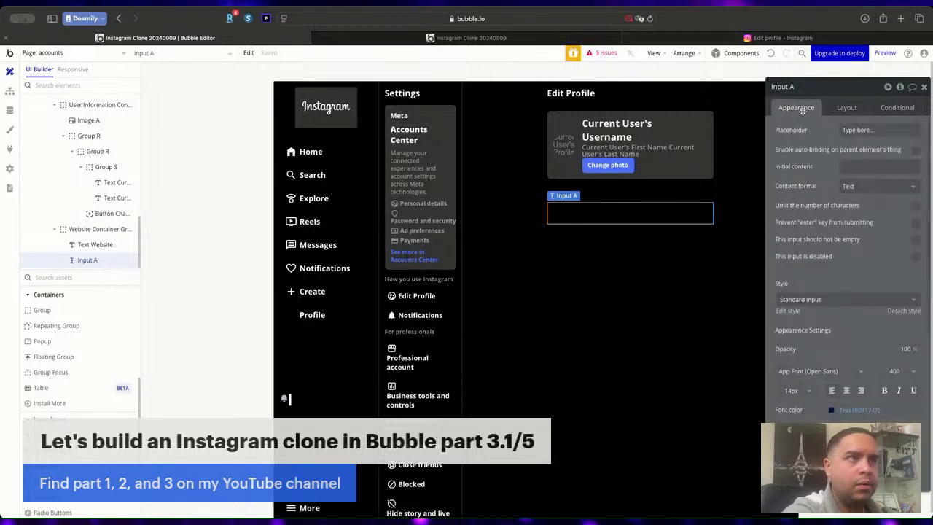
pyautogui.scroll(-5, 834, 266)
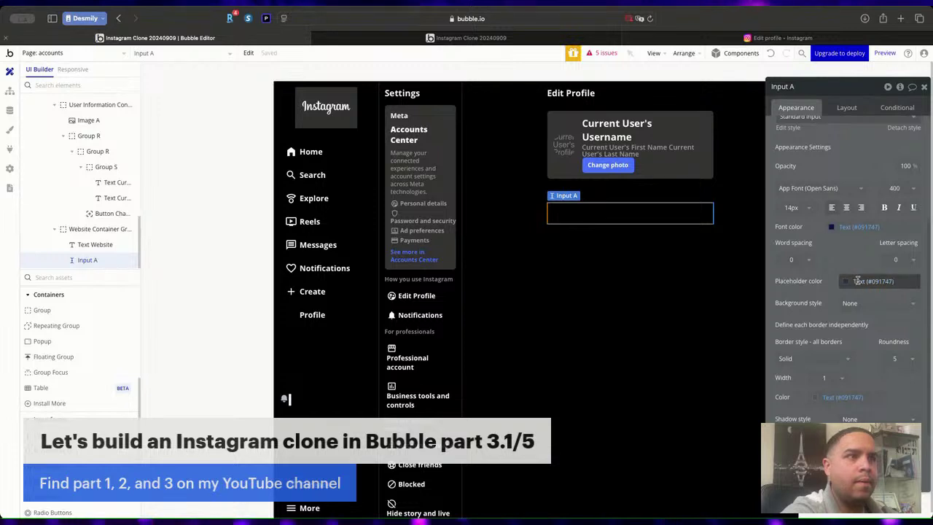
pyautogui.click(857, 281)
pyautogui.click(857, 281)
pyautogui.scroll(-3, 857, 248)
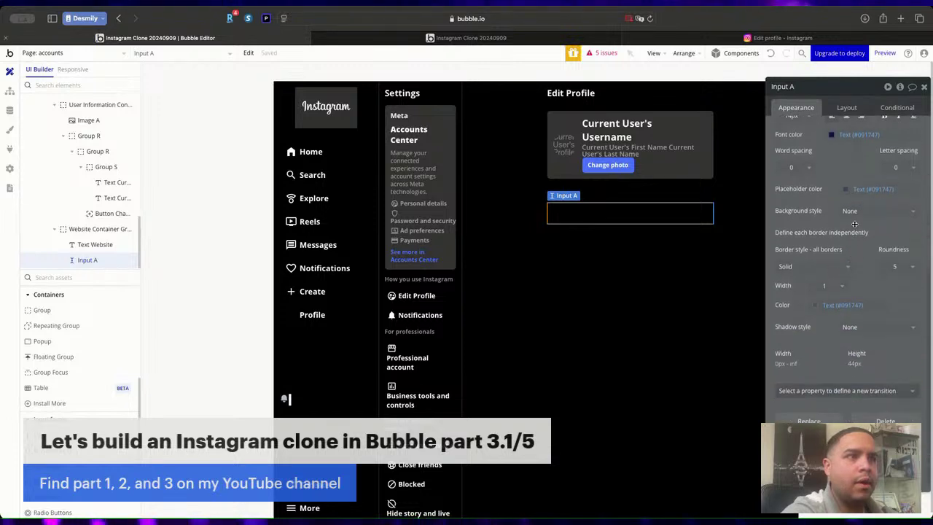
pyautogui.click(858, 211)
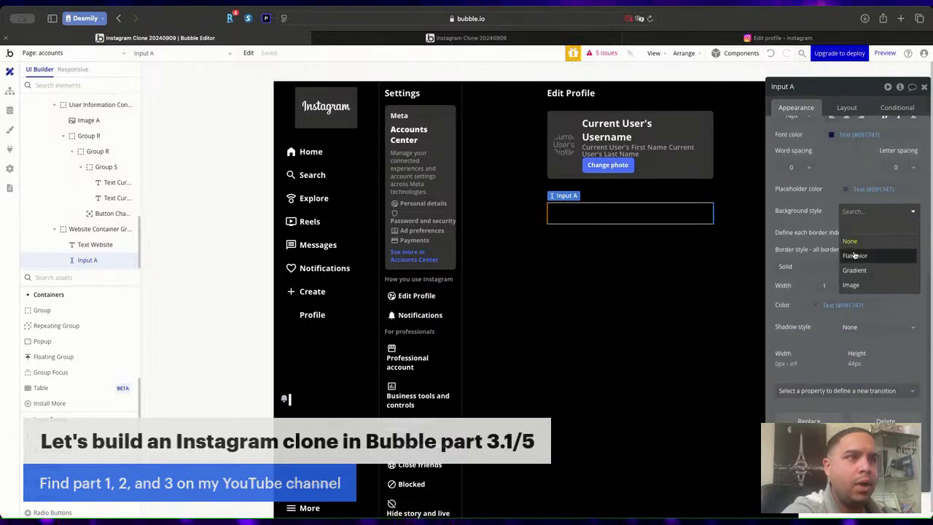
pyautogui.click(845, 231)
pyautogui.click(857, 227)
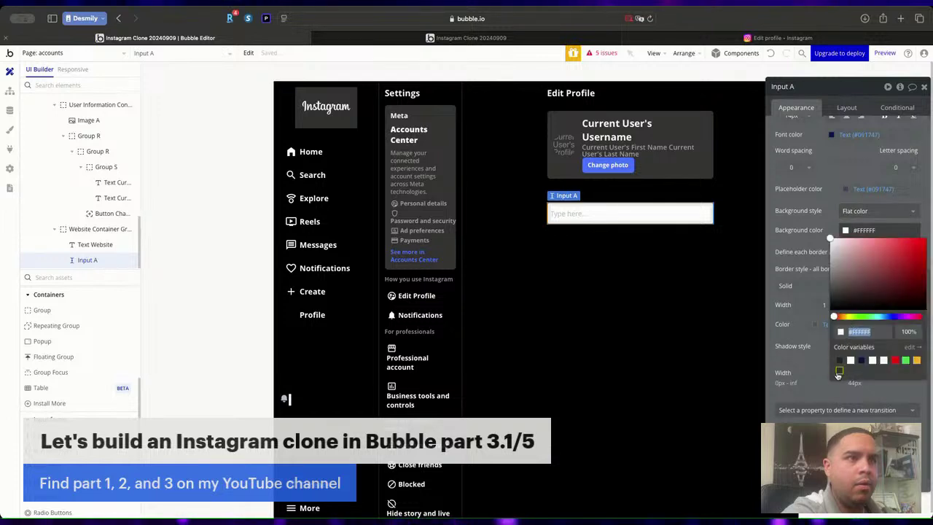
pyautogui.click(838, 372)
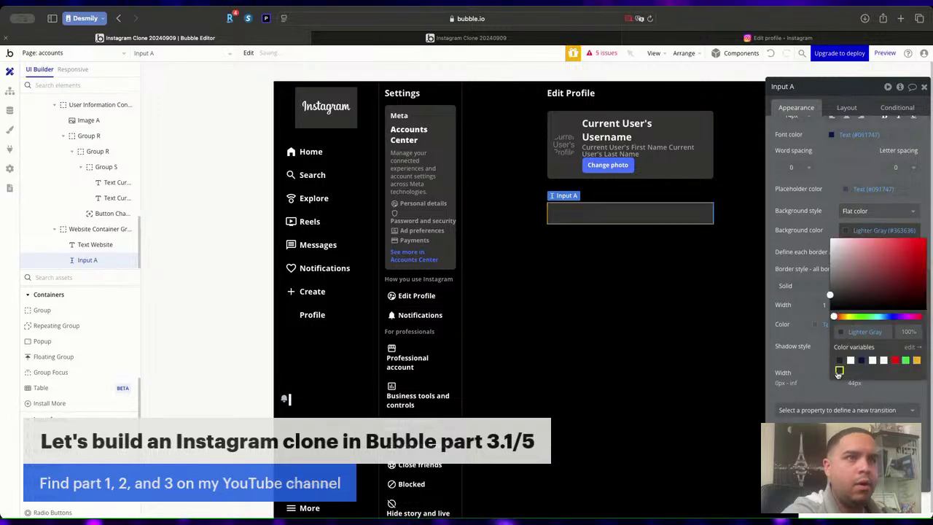
# Set the website input's placeholder color and font color to Primary contrast (#FFFFFF).
pyautogui.click(868, 188)
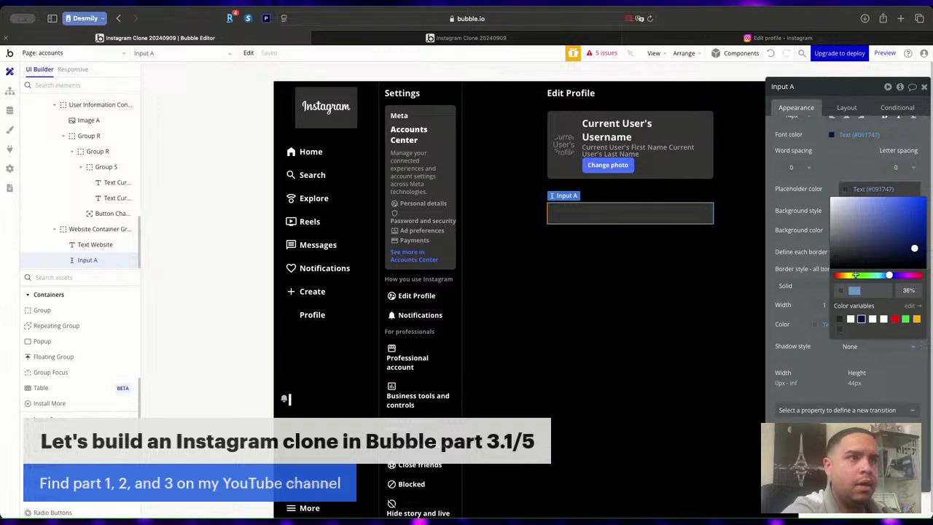
pyautogui.click(851, 319)
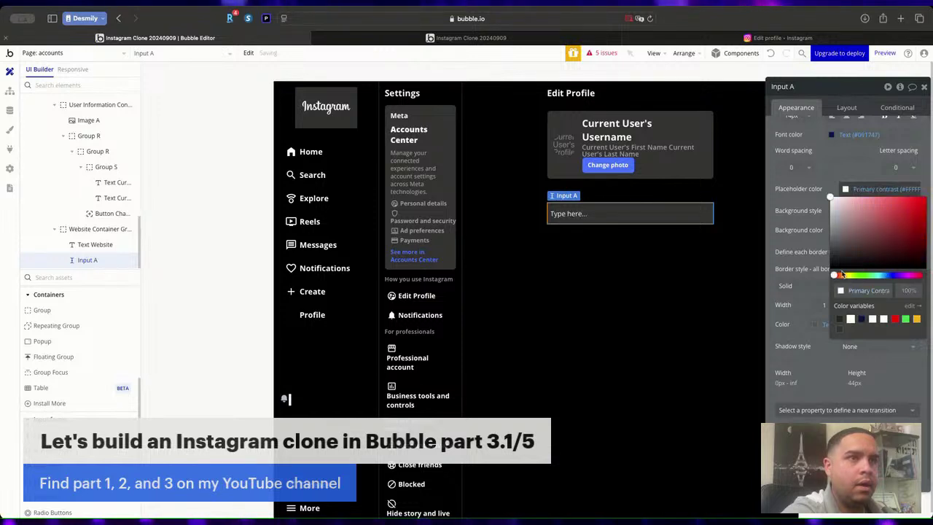
pyautogui.click(859, 134)
pyautogui.click(846, 265)
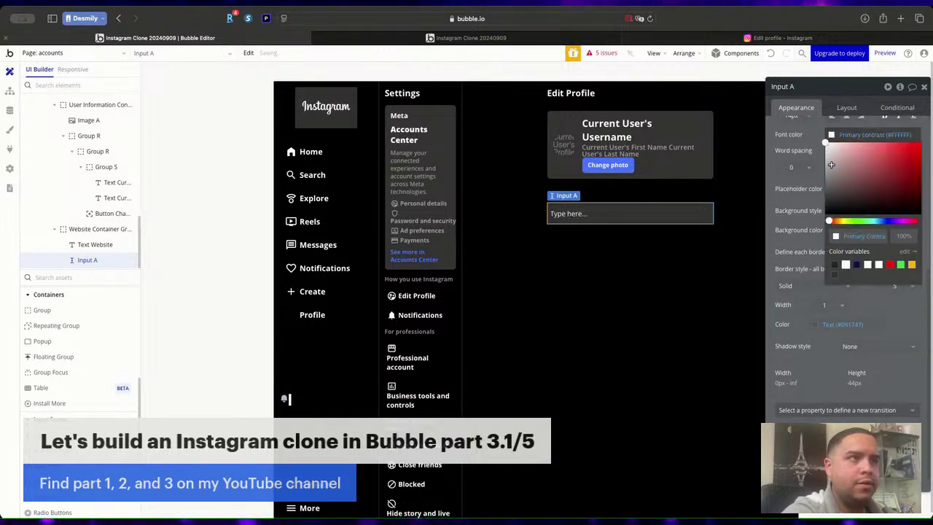
pyautogui.scroll(5, 895, 216)
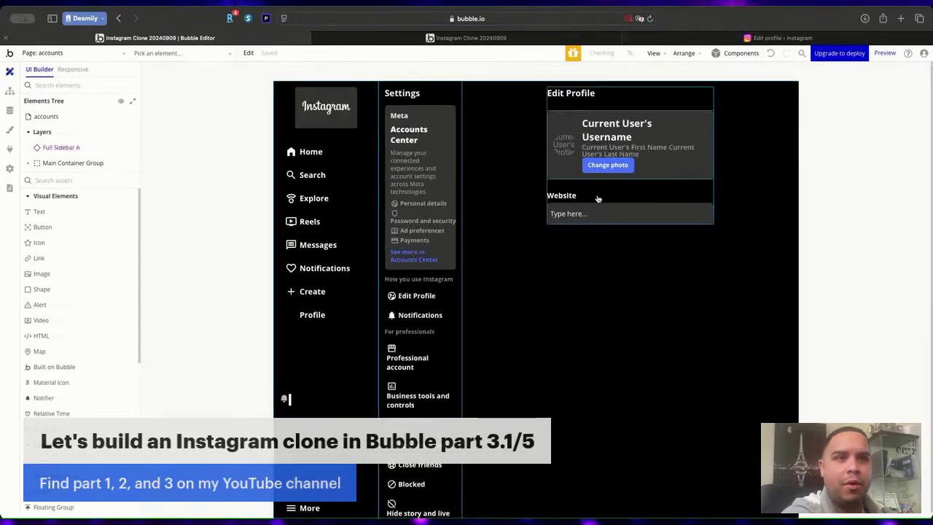
# Replace the website input's placeholder text with "Website URL".
pyautogui.doubleClick(573, 214)
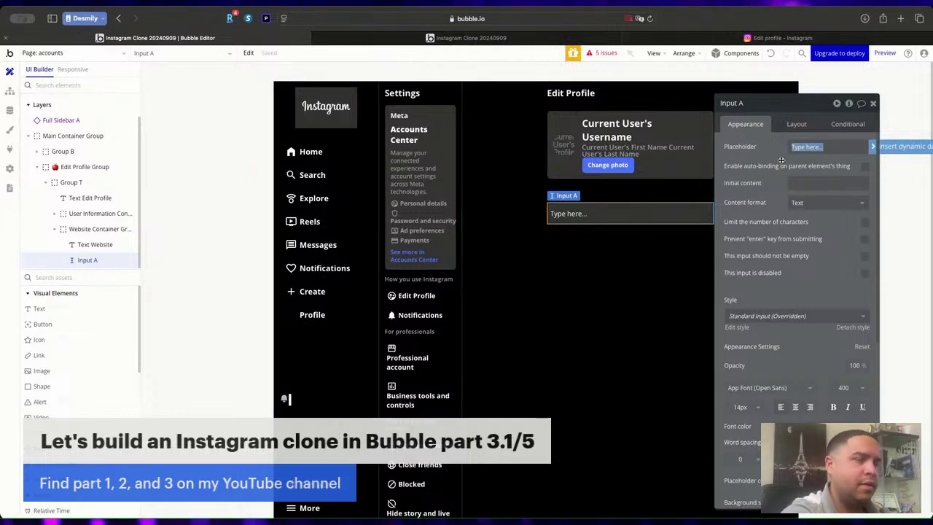
pyautogui.press('BackSpace')
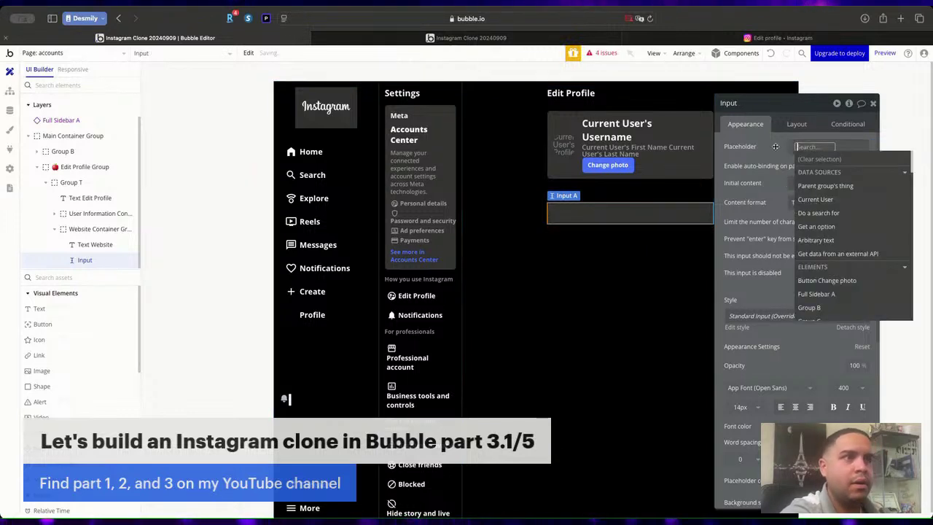
pyautogui.click(809, 147)
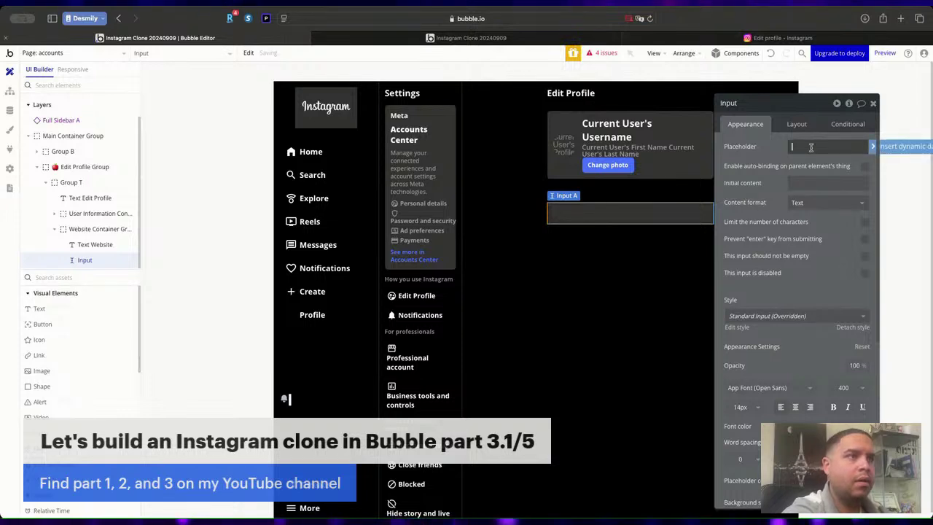
pyautogui.write('Websit')
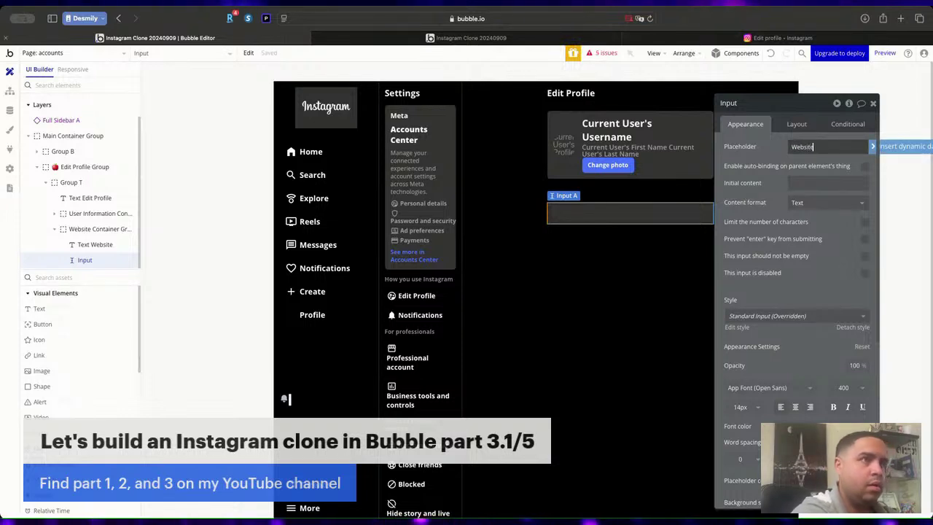
pyautogui.write('e Ur')
# Set the Website URL input's initial content to the dynamic value Current User's Website.
pyautogui.click(807, 182)
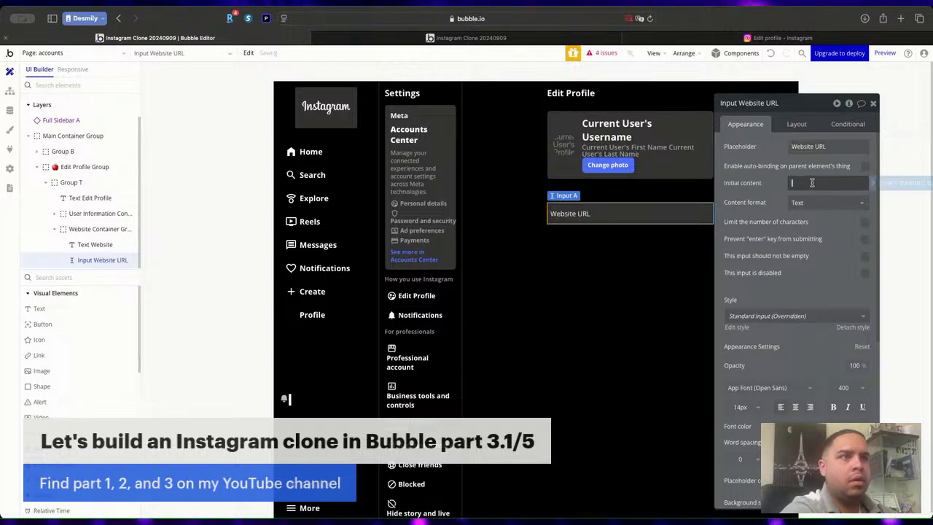
pyautogui.click(903, 182)
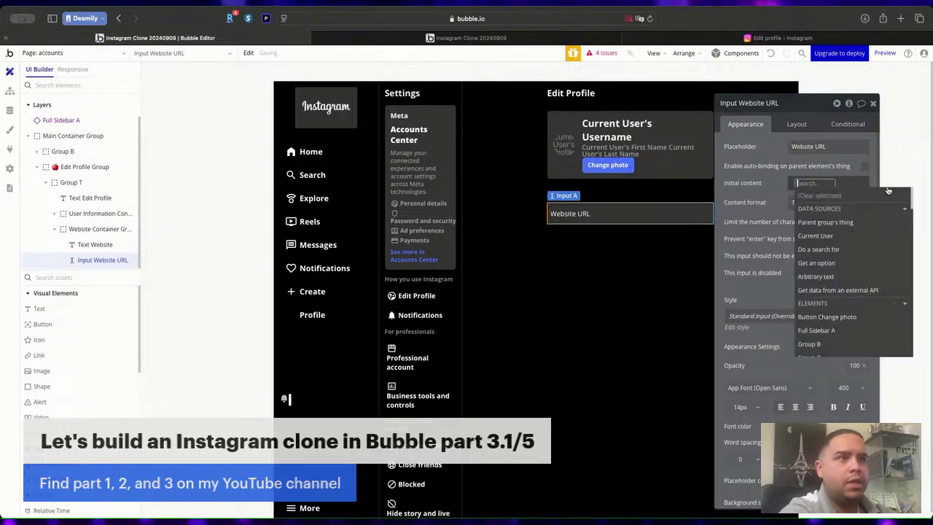
pyautogui.click(816, 235)
pyautogui.click(820, 352)
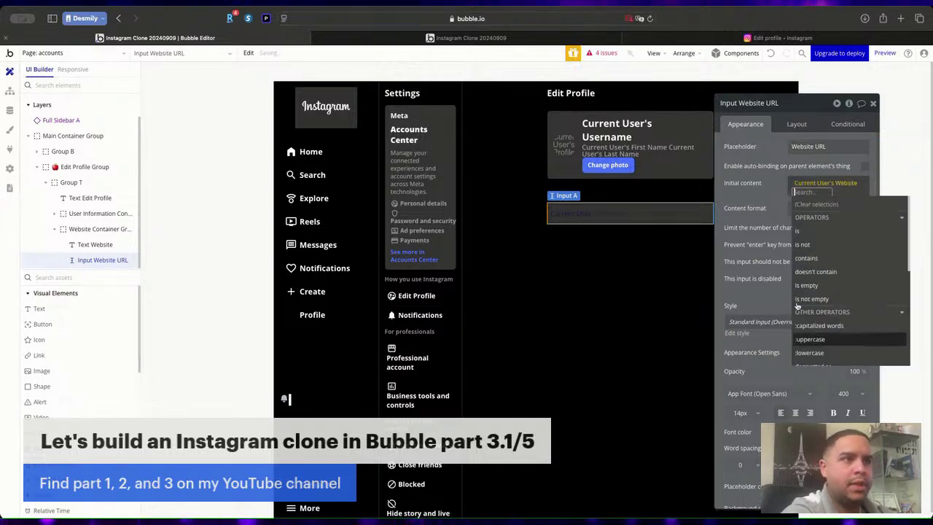
pyautogui.click(798, 211)
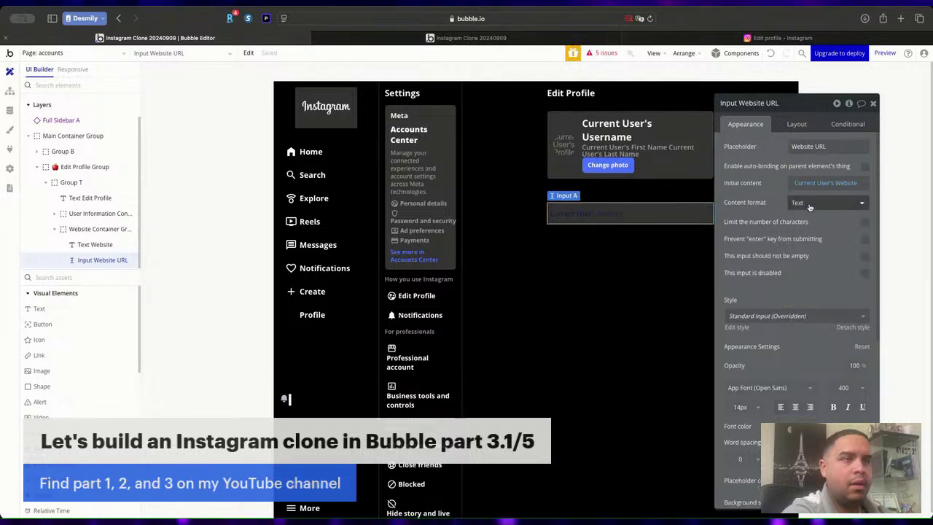
pyautogui.click(807, 202)
pyautogui.scroll(-1, 811, 272)
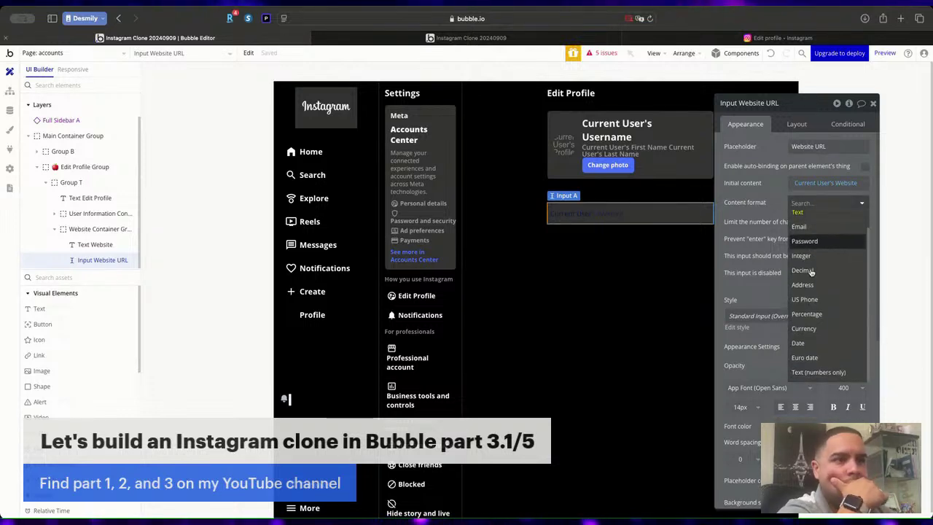
pyautogui.click(770, 209)
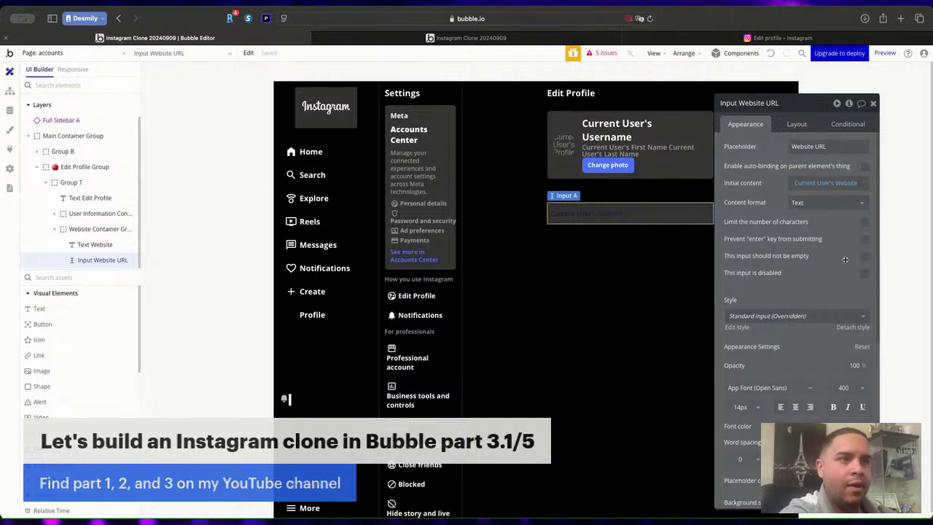
# Set the Website URL input's font color to Primary contrast (#FFFFFF).
pyautogui.scroll(-3, 775, 252)
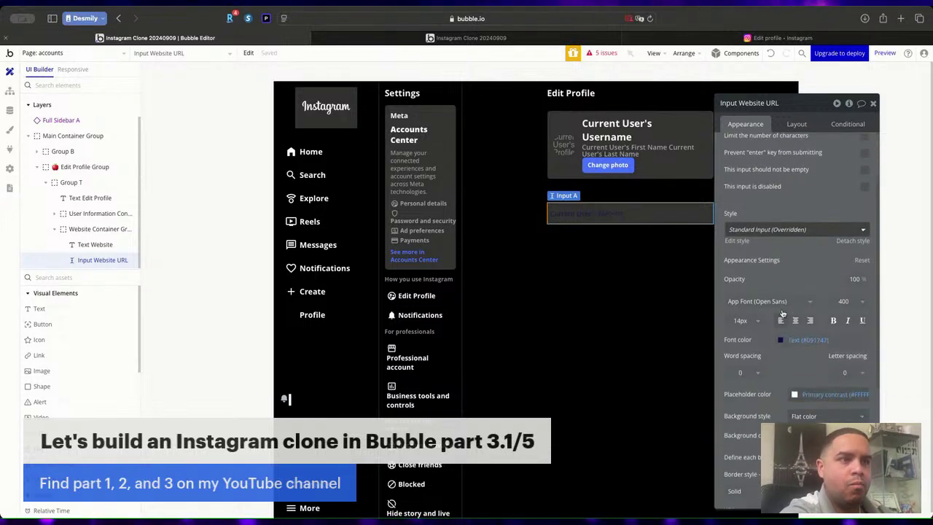
pyautogui.click(801, 324)
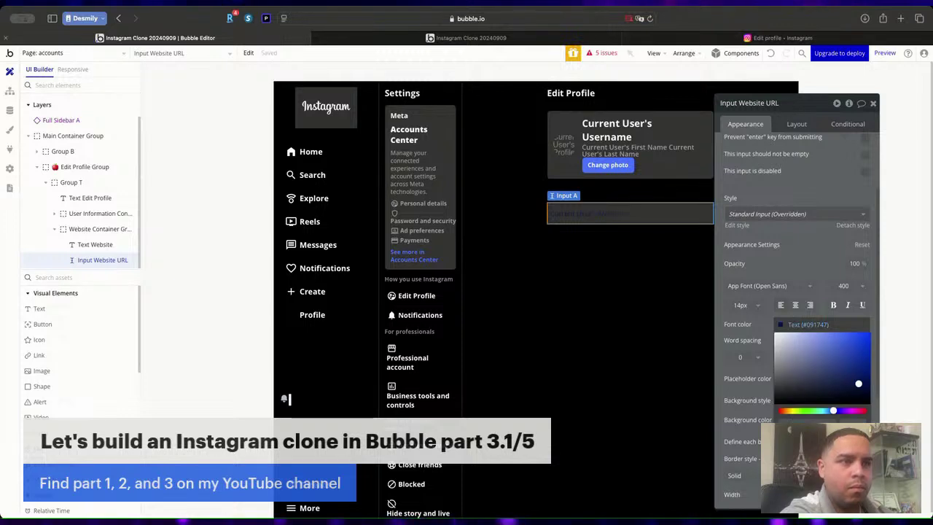
pyautogui.click(797, 452)
pyautogui.click(844, 283)
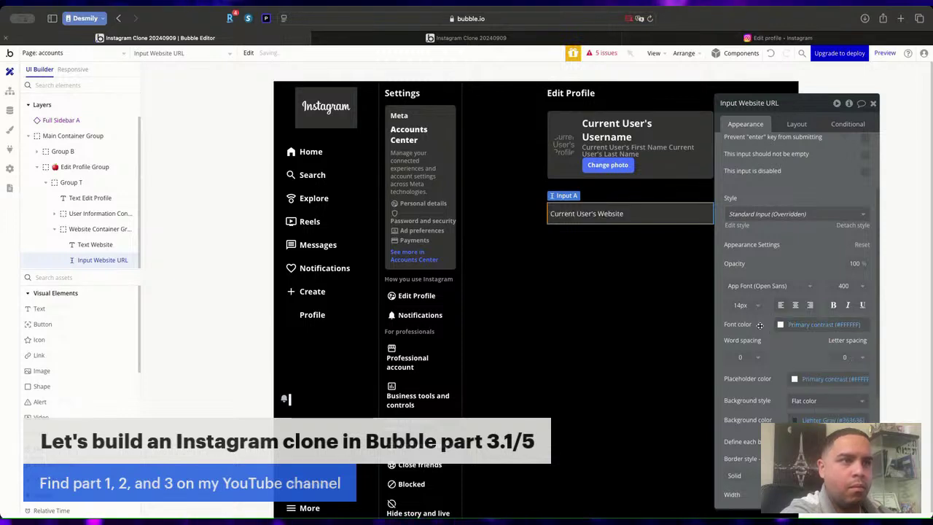
# Set the Website URL input's font weight to 600 and its font size to 12 px.
pyautogui.click(843, 289)
pyautogui.click(835, 388)
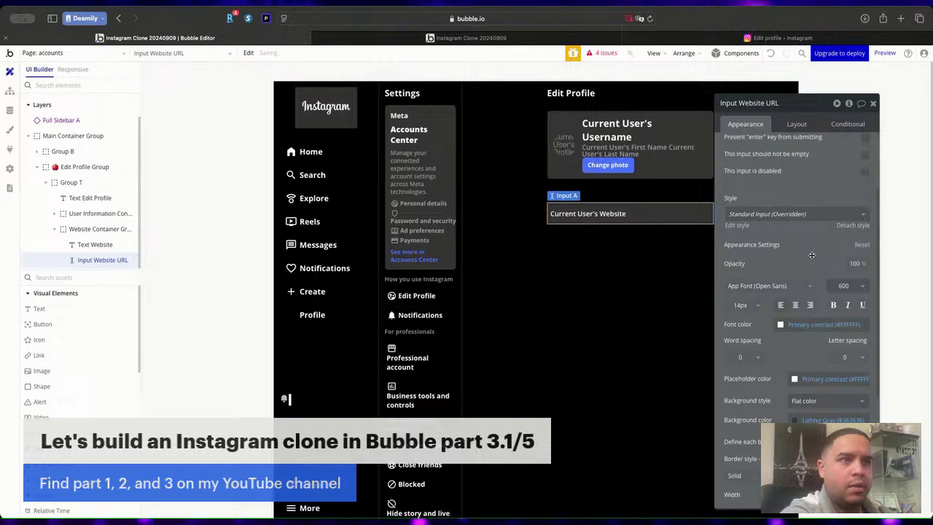
pyautogui.click(740, 305)
pyautogui.write('1')
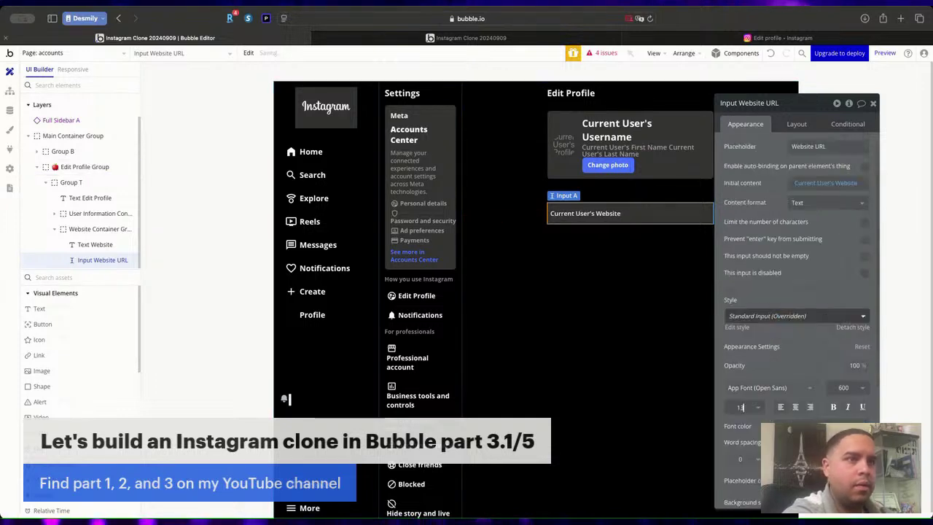
pyautogui.write('2')
pyautogui.press('Return')
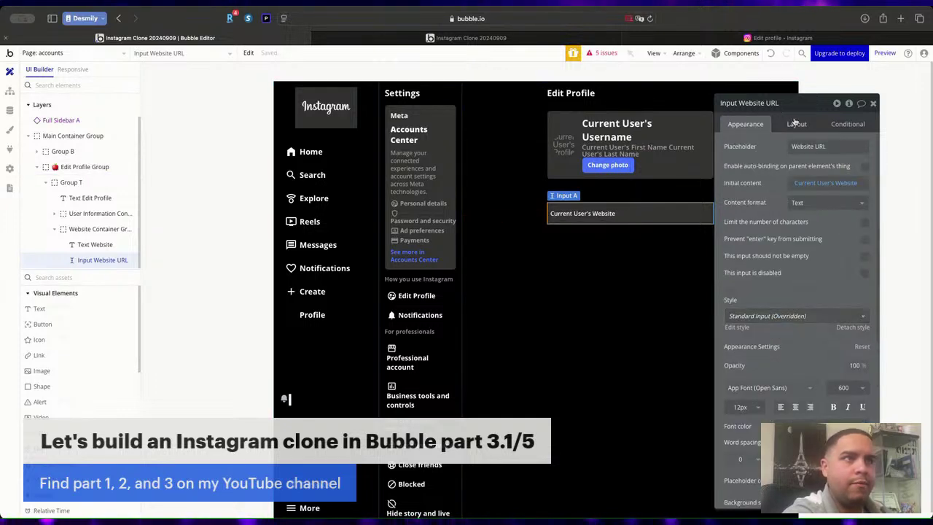
# Change the border roundness of the Website URL input.
pyautogui.click(796, 123)
pyautogui.click(746, 122)
pyautogui.scroll(-10, 845, 286)
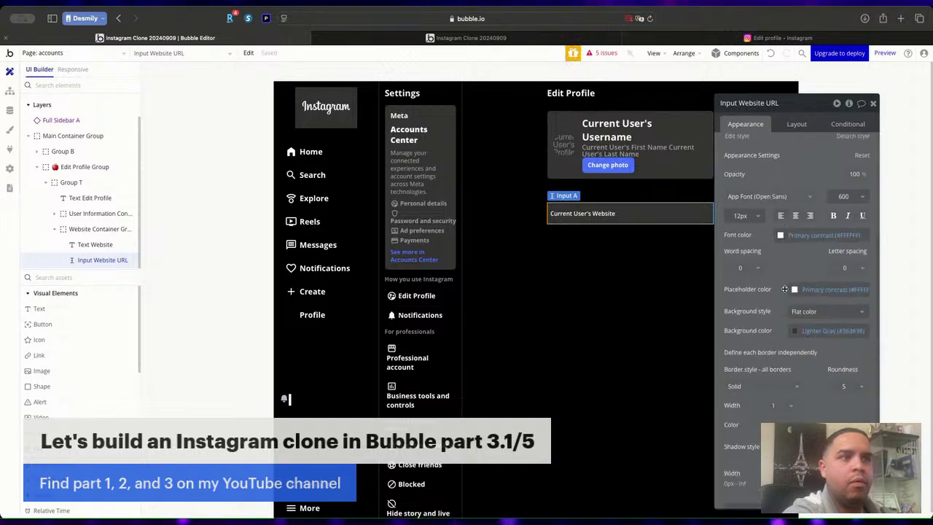
pyautogui.click(845, 280)
pyautogui.click(846, 300)
pyautogui.scroll(1, 838, 291)
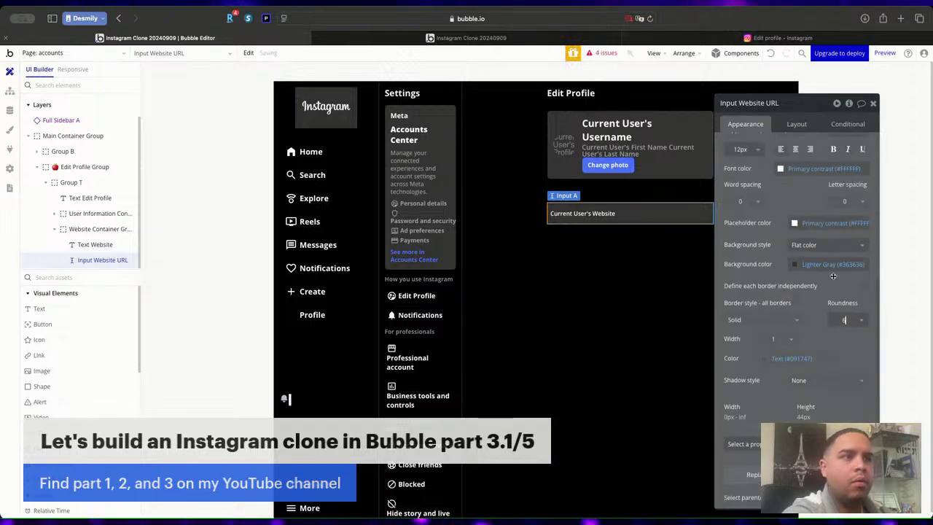
# Set the Website URL input's fixed height to 40 px and close its properties.
pyautogui.click(798, 123)
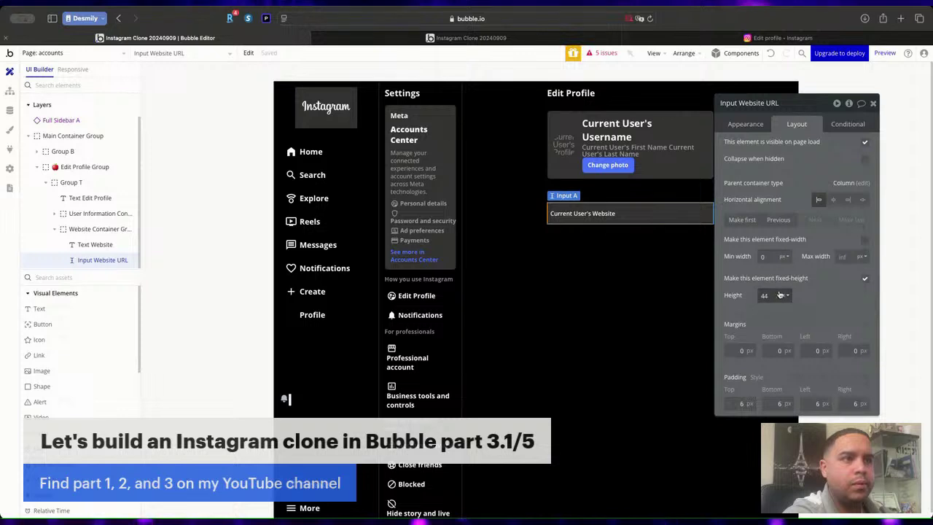
pyautogui.write('40')
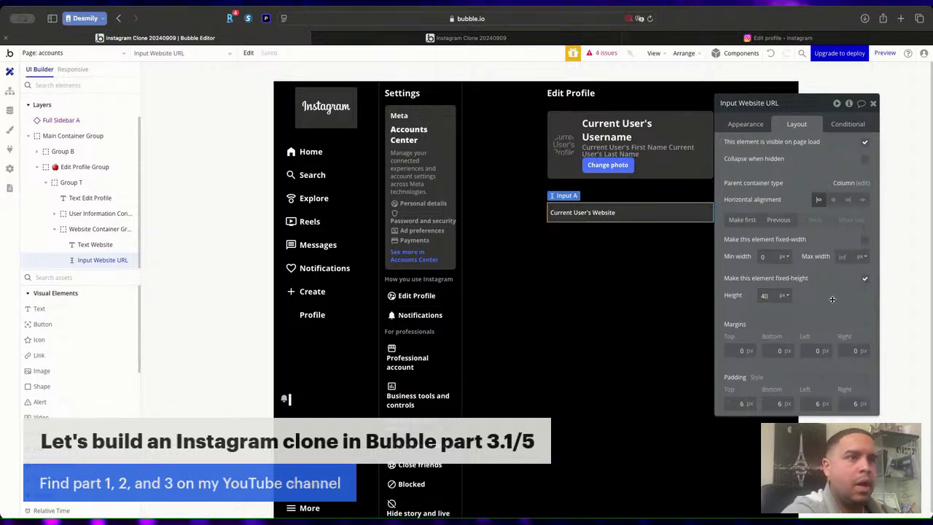
pyautogui.click(873, 103)
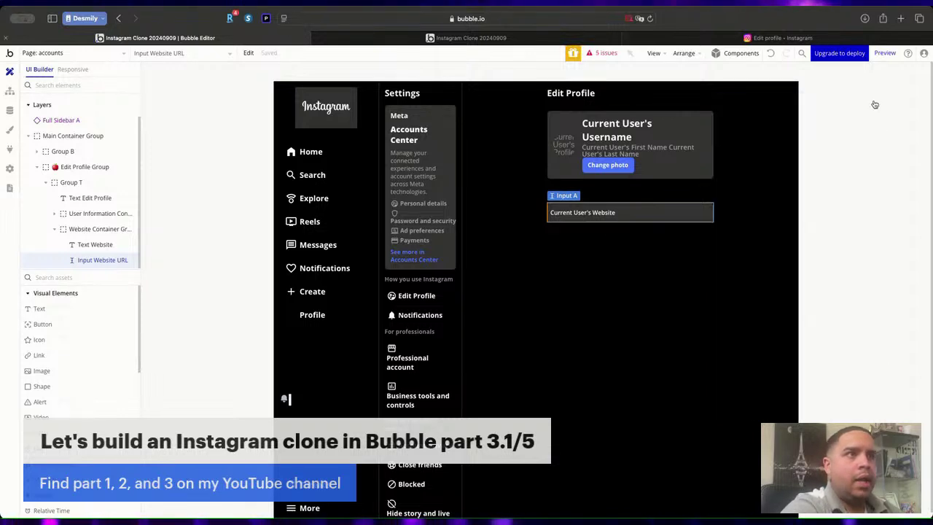
# Duplicate the Website Container Group inside Group T, placing the copy below the original.
pyautogui.click(627, 195)
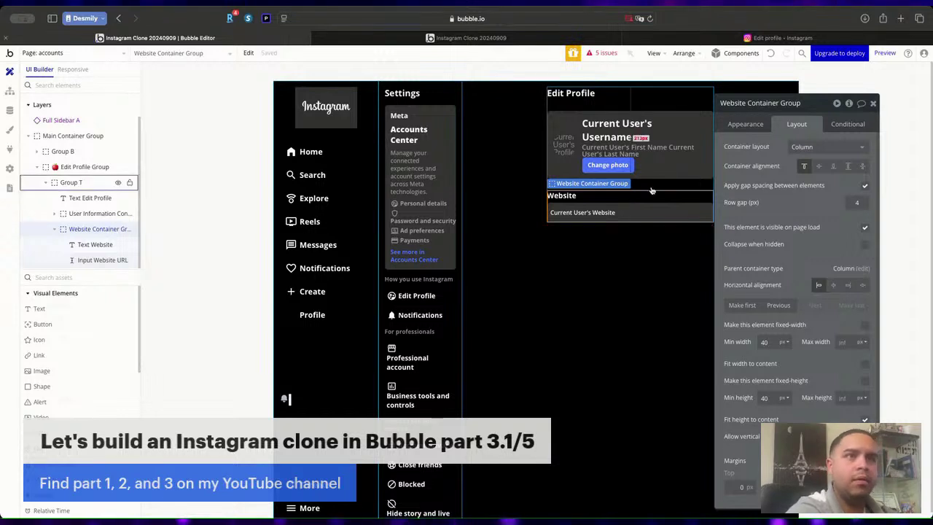
pyautogui.click(650, 187)
pyautogui.hotkey('ctrl', 'v')
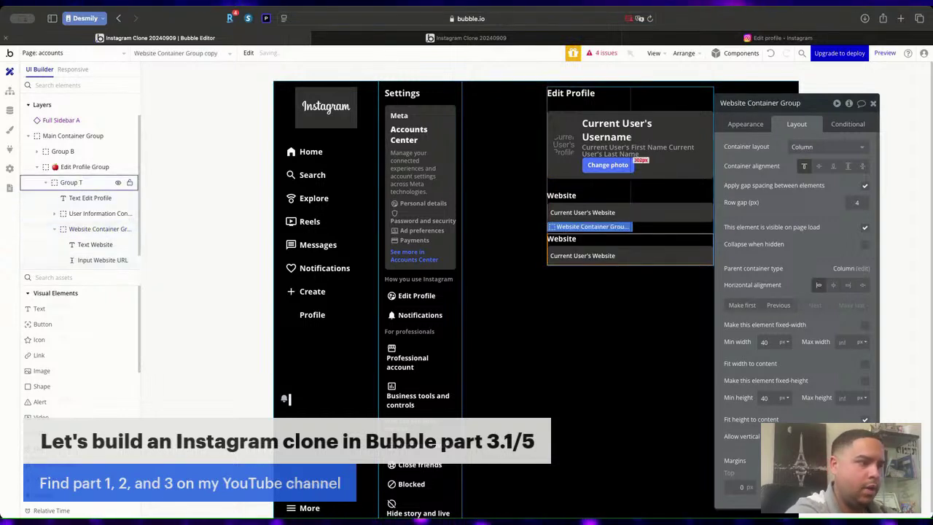
# Change the copied group's label to "Bio" and replace its Website URL input with a Multiline Input.
pyautogui.click(553, 239)
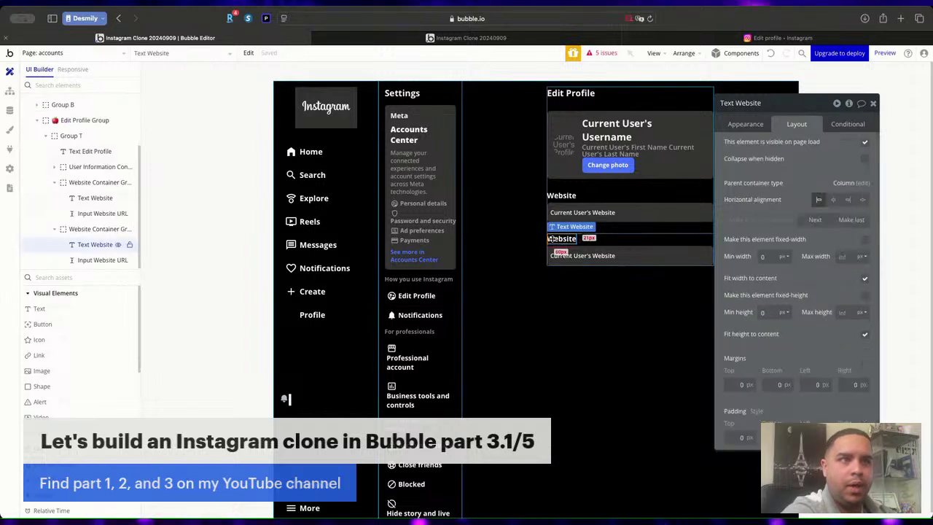
pyautogui.write('Bio')
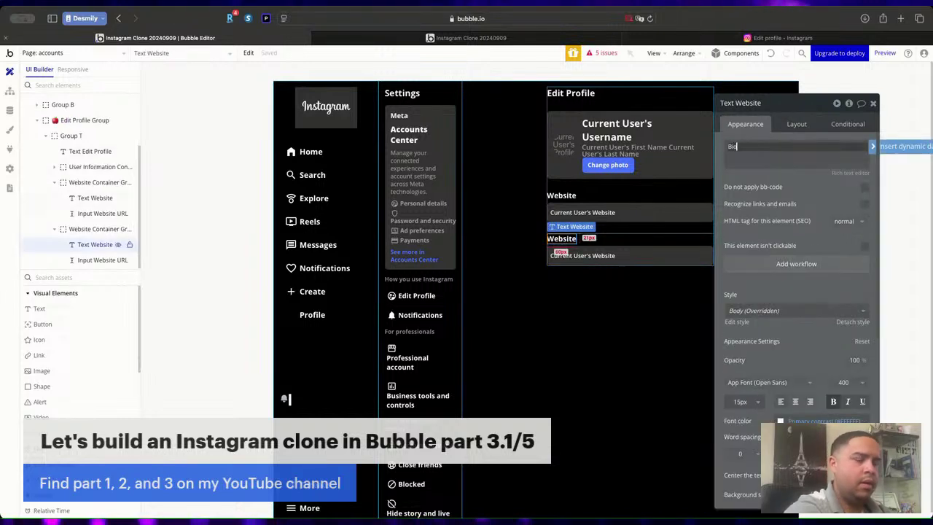
pyautogui.rightClick(627, 253)
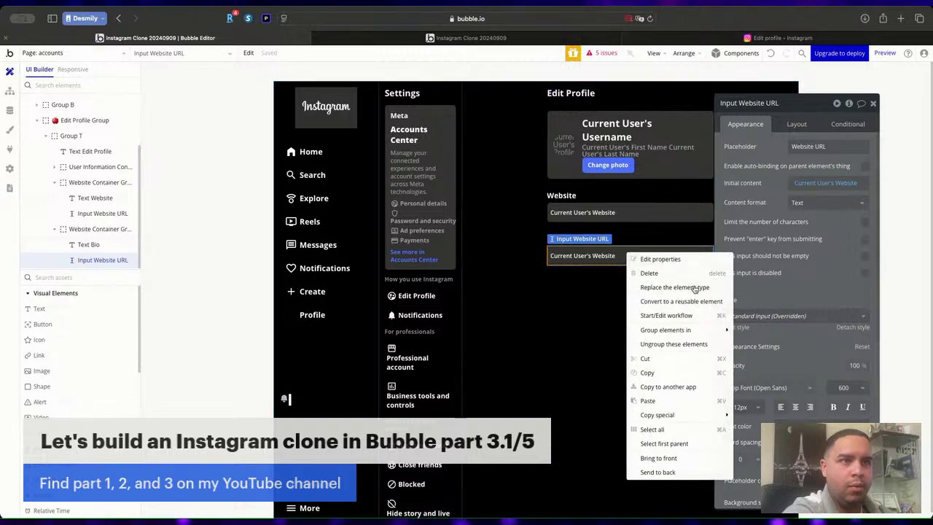
pyautogui.click(694, 288)
pyautogui.click(524, 158)
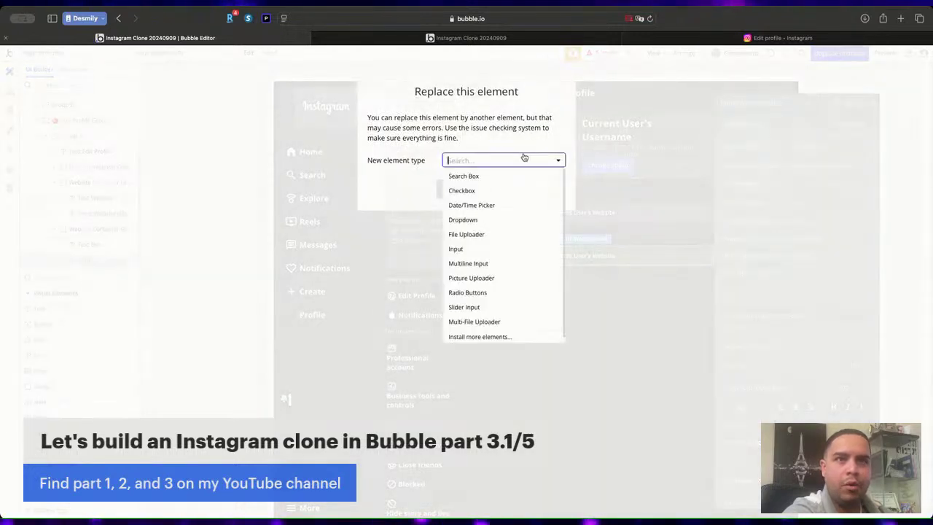
pyautogui.click(485, 263)
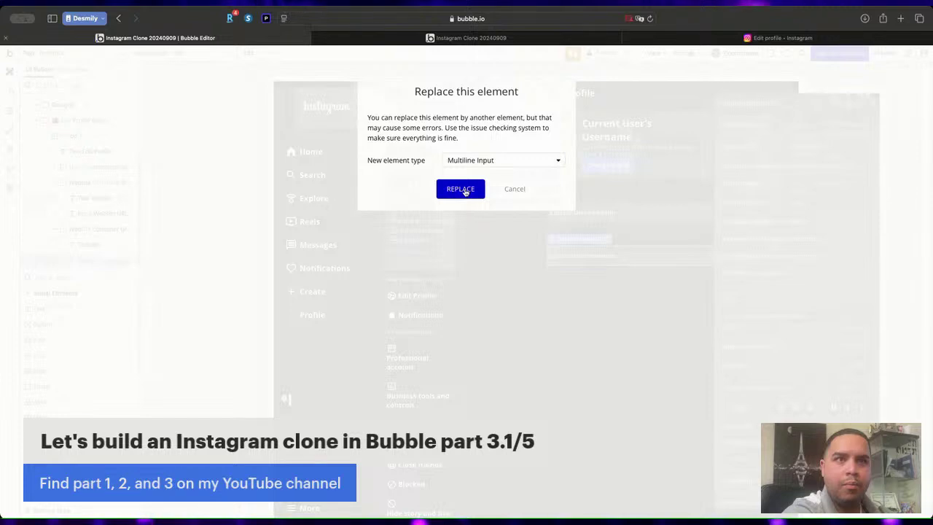
pyautogui.click(459, 189)
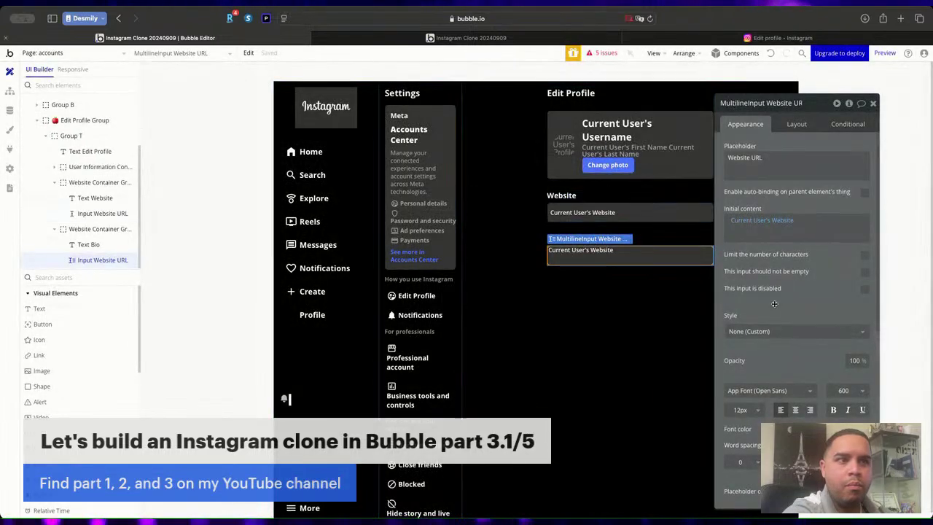
# Set the Bio multiline input's padding to 6 px on all four sides, matching the original Website URL input.
pyautogui.scroll(-3, 740, 323)
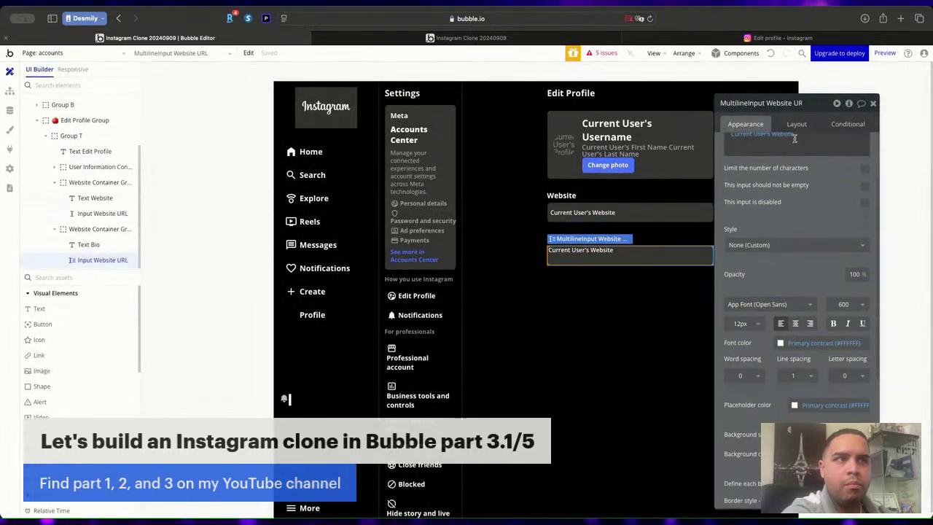
pyautogui.click(590, 212)
pyautogui.click(796, 124)
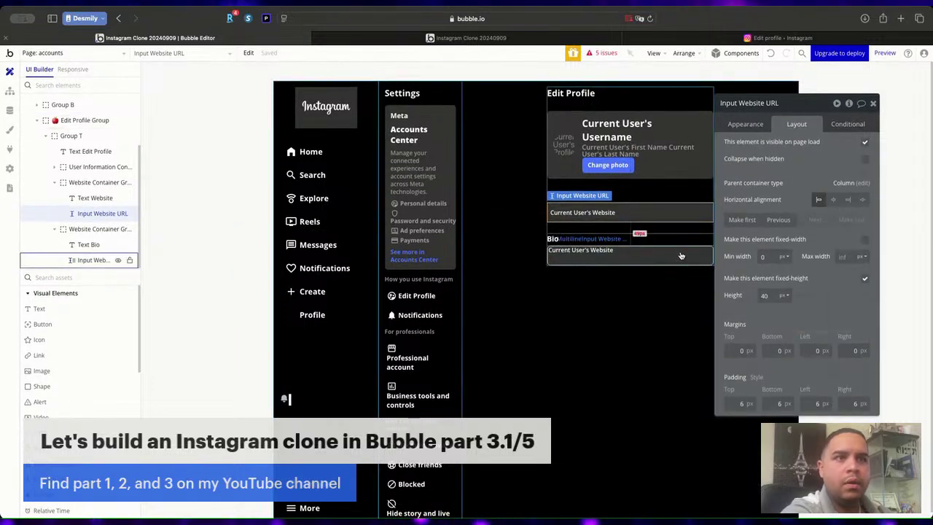
pyautogui.click(627, 255)
pyautogui.click(736, 406)
pyautogui.write('6')
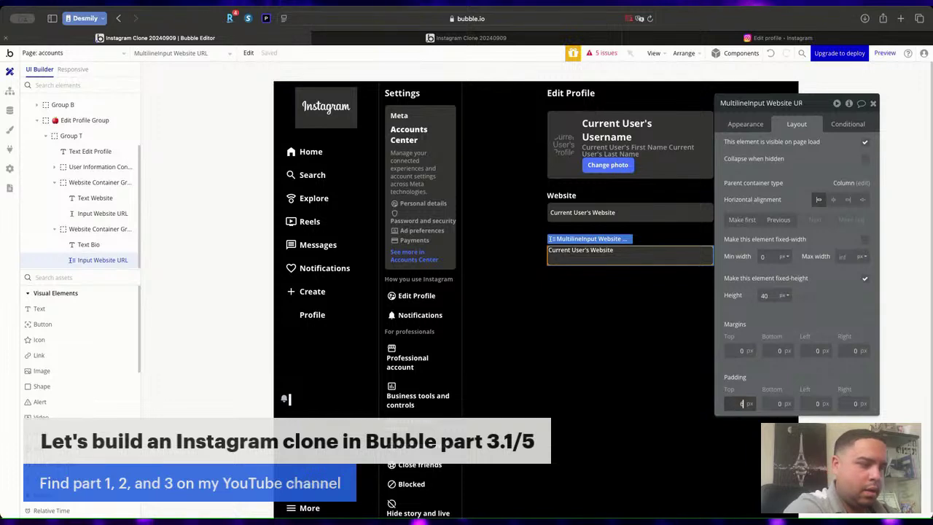
pyautogui.press('Tab')
pyautogui.write('6')
pyautogui.press('Tab')
pyautogui.write('6')
pyautogui.press('Tab')
pyautogui.write('6')
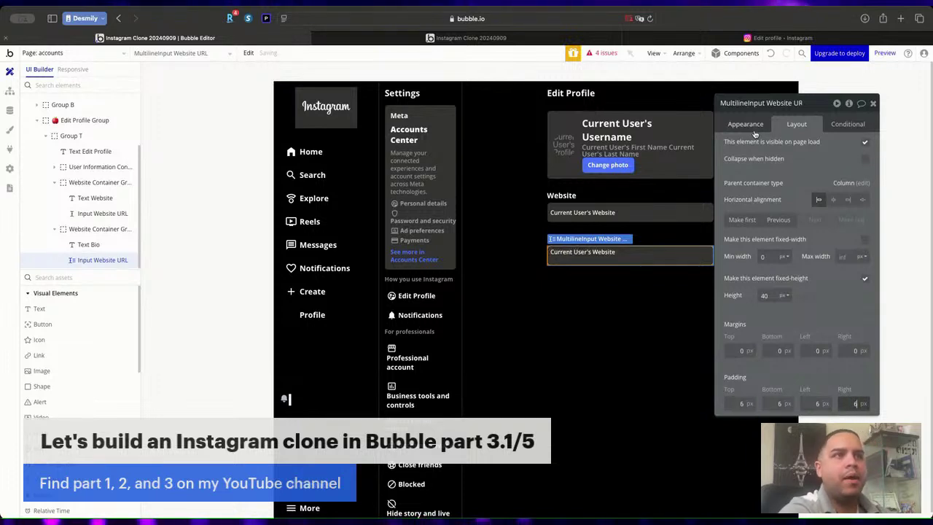
# Turn off the Bio multiline input's fixed height and raise its minimum height to make it taller than the Website input.
pyautogui.click(864, 278)
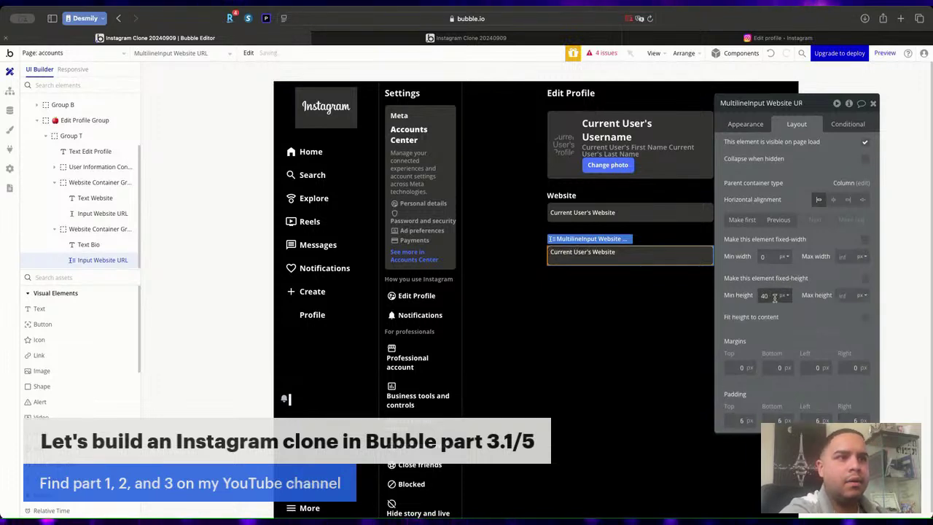
pyautogui.press('Up')
pyautogui.press('Up')
pyautogui.press('Up')
pyautogui.press('Up')
pyautogui.press('Up')
pyautogui.press('Up')
pyautogui.press('Up')
pyautogui.press('Up')
pyautogui.press('Up')
pyautogui.press('Up')
pyautogui.press('Up')
pyautogui.press('Up')
pyautogui.press('Up')
pyautogui.press('Up')
pyautogui.press('Up')
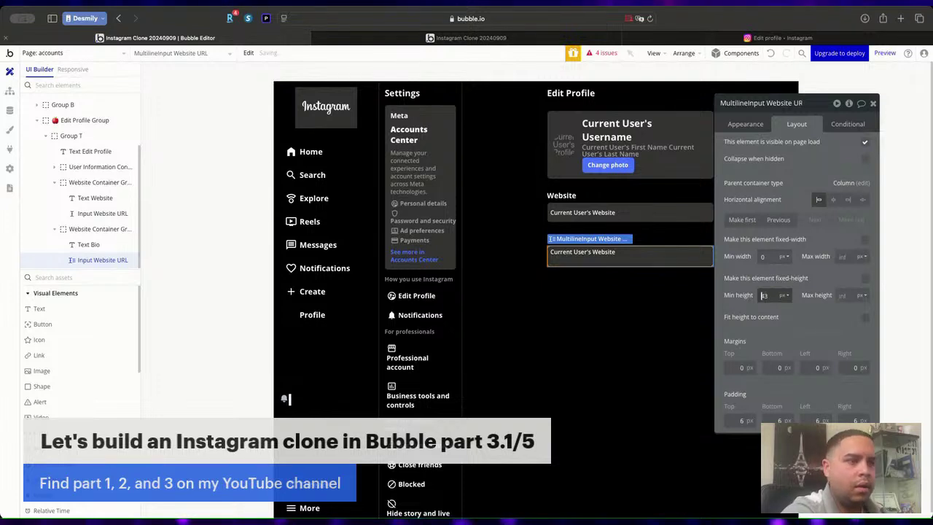
pyautogui.press('Up')
pyautogui.press('Up')
pyautogui.press('Up')
pyautogui.press('Up')
pyautogui.press('Up')
pyautogui.press('Up')
pyautogui.press('Up')
pyautogui.press('Up')
pyautogui.press('Up')
pyautogui.press('Up')
pyautogui.press('Up')
pyautogui.press('Up')
pyautogui.press('Up')
pyautogui.press('Up')
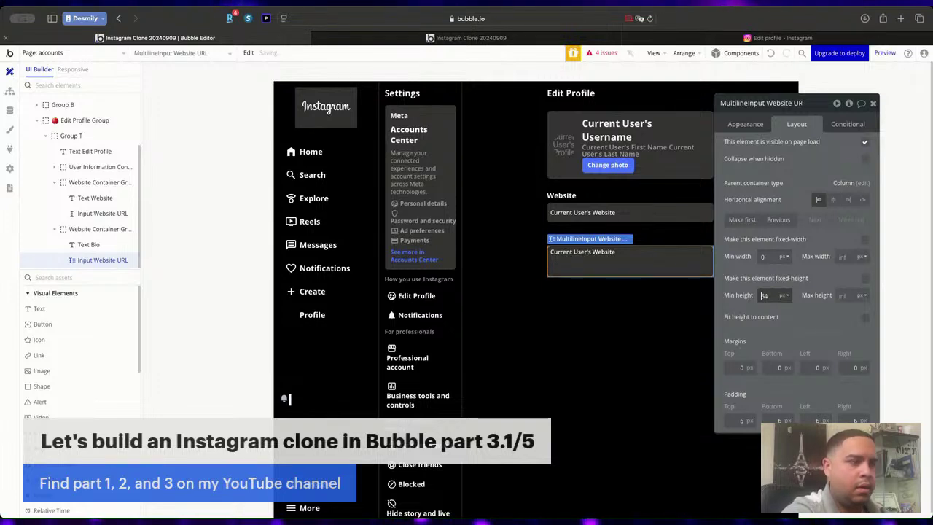
# Remove the flat background color from the Bio multiline input by clearing its background style.
pyautogui.click(745, 124)
pyautogui.scroll(-4, 777, 341)
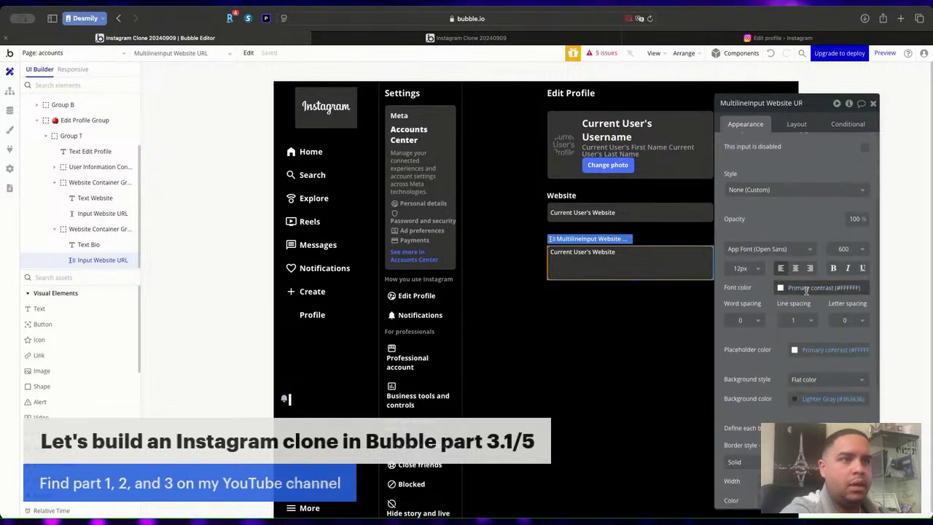
pyautogui.click(807, 287)
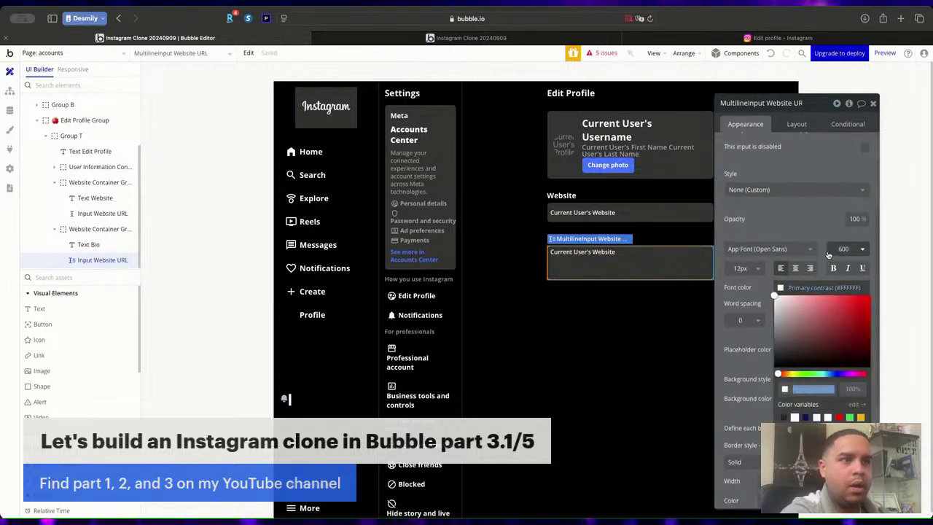
pyautogui.click(798, 275)
pyautogui.scroll(-3, 816, 225)
pyautogui.click(827, 275)
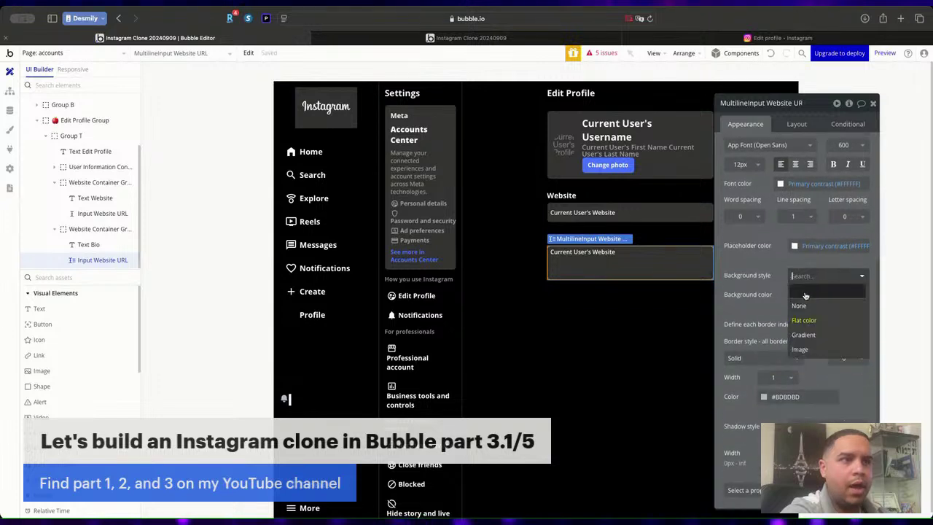
pyautogui.click(801, 295)
# Paste another copy of the Website Container Group into Group T, below the Bio field.
pyautogui.click(604, 358)
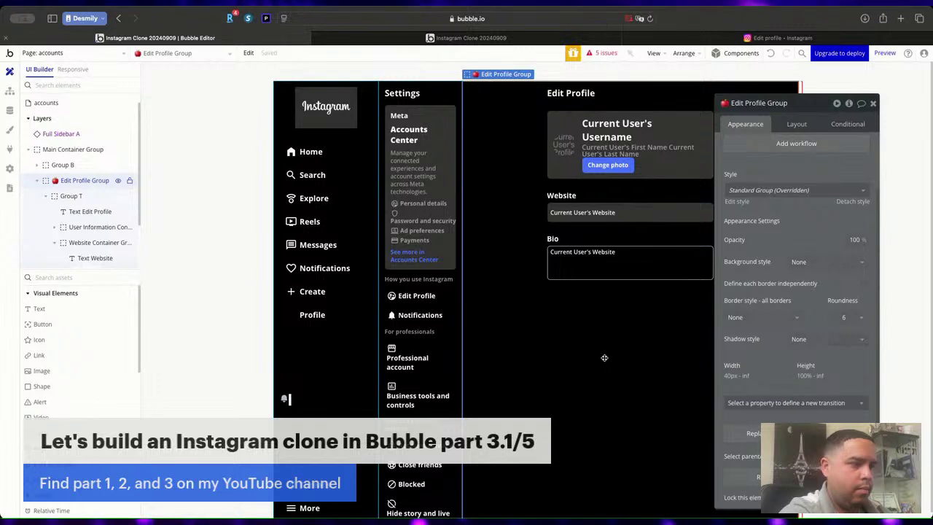
pyautogui.click(617, 196)
pyautogui.click(619, 226)
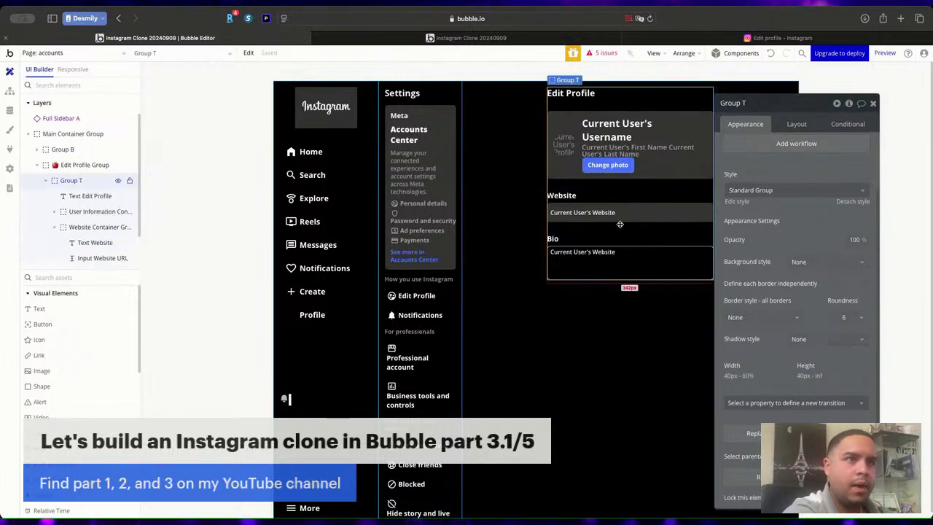
pyautogui.press('super+v')
# Rename the Bio field's multiline element as "User Bio MultilineInput".
pyautogui.click(612, 254)
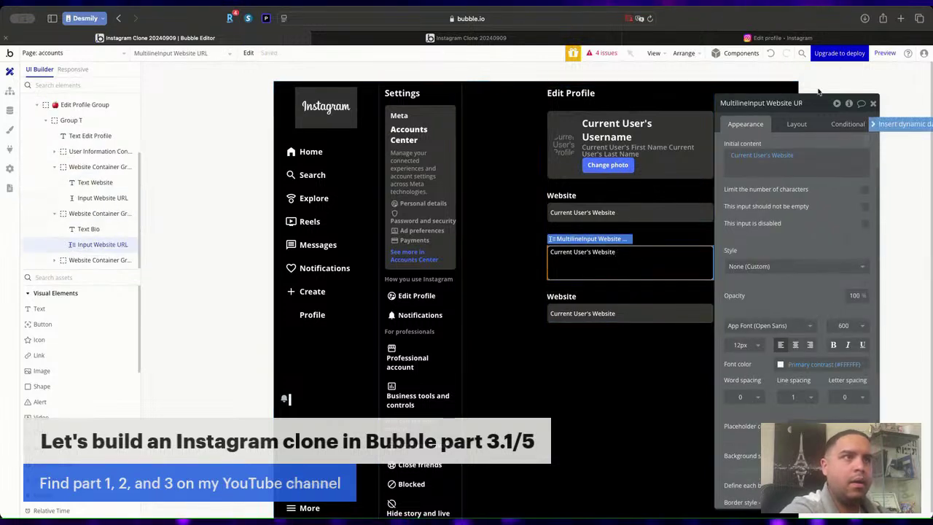
pyautogui.click(771, 103)
pyautogui.moveTo(764, 103); pyautogui.dragTo(859, 100)
pyautogui.press('Right')
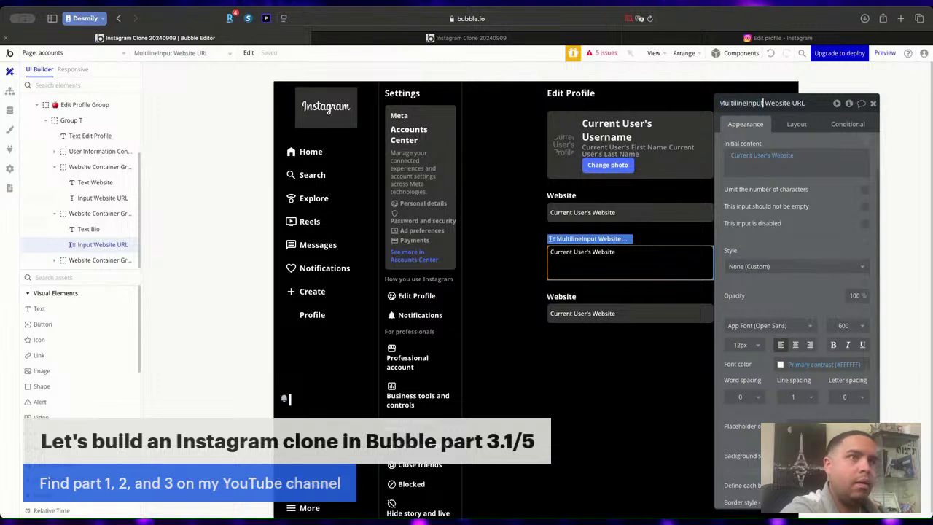
pyautogui.hotkey('shift', 'End')
pyautogui.press('BackSpace')
pyautogui.click(720, 104)
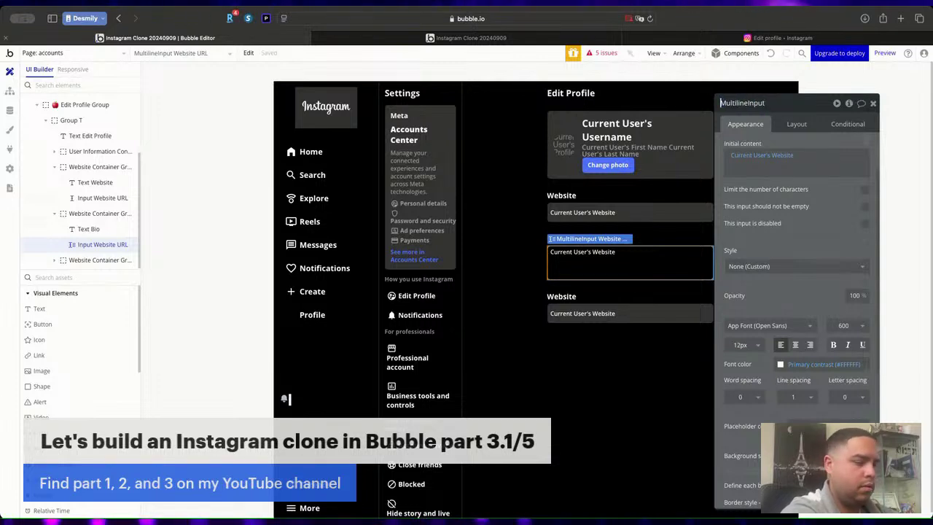
pyautogui.write('User Bio')
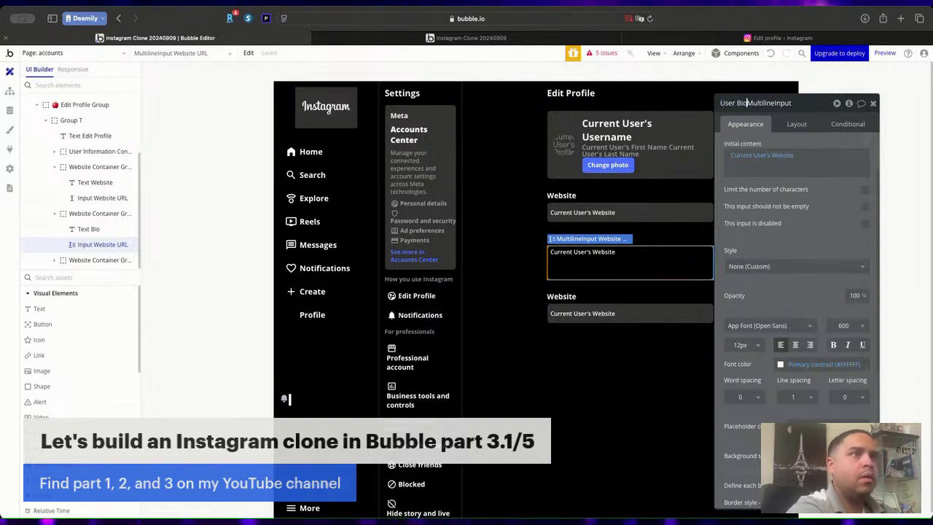
pyautogui.press('Return')
# Rename the original Website URL input as "User Website URL Input".
pyautogui.click(102, 197)
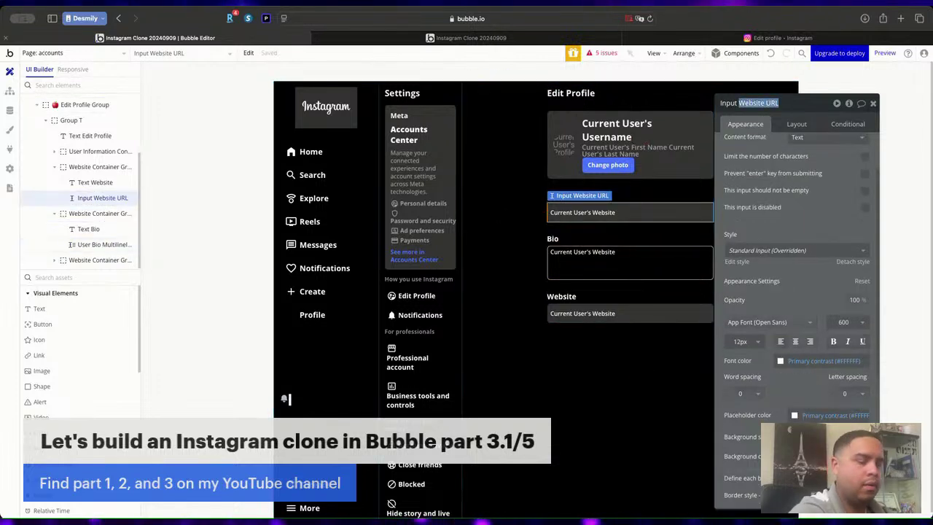
pyautogui.press('BackSpace')
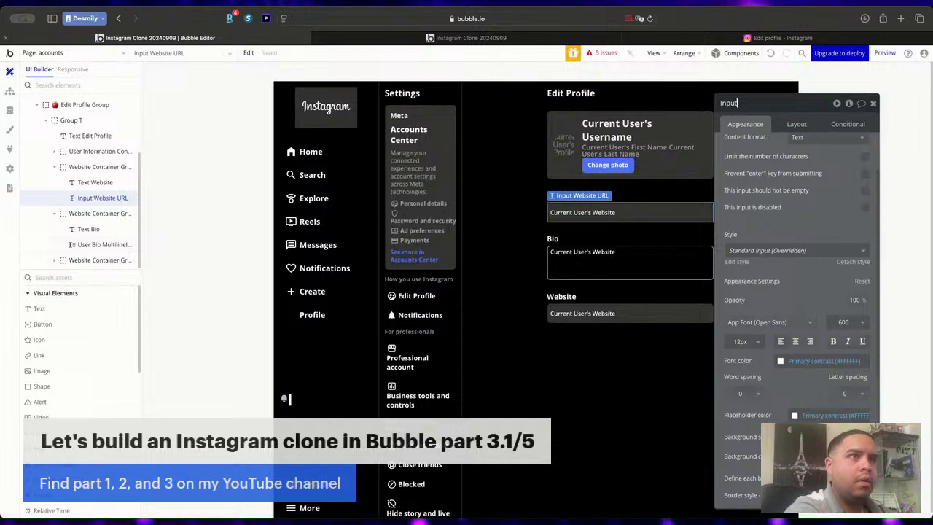
pyautogui.write('User Website URL')
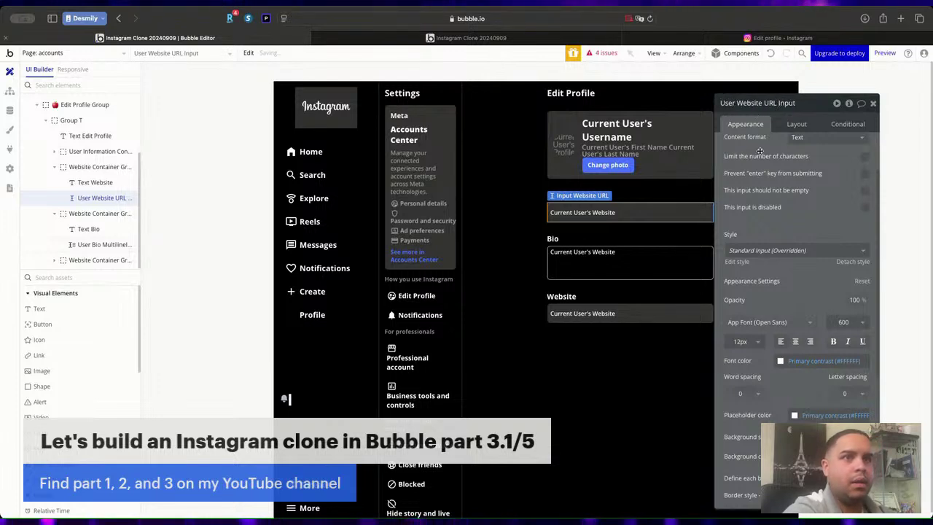
# Replace the Website URL input in the newly pasted group below Bio with a Dropdown element.
pyautogui.rightClick(585, 313)
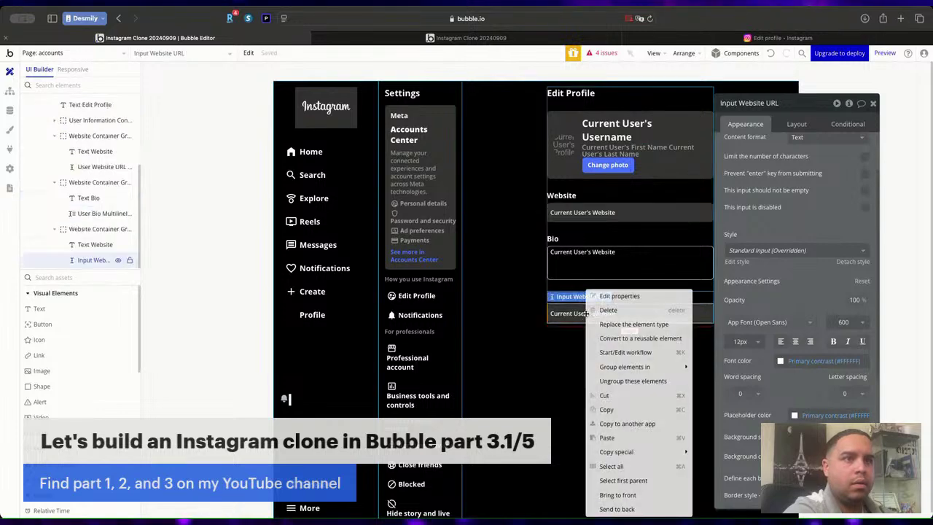
pyautogui.click(633, 324)
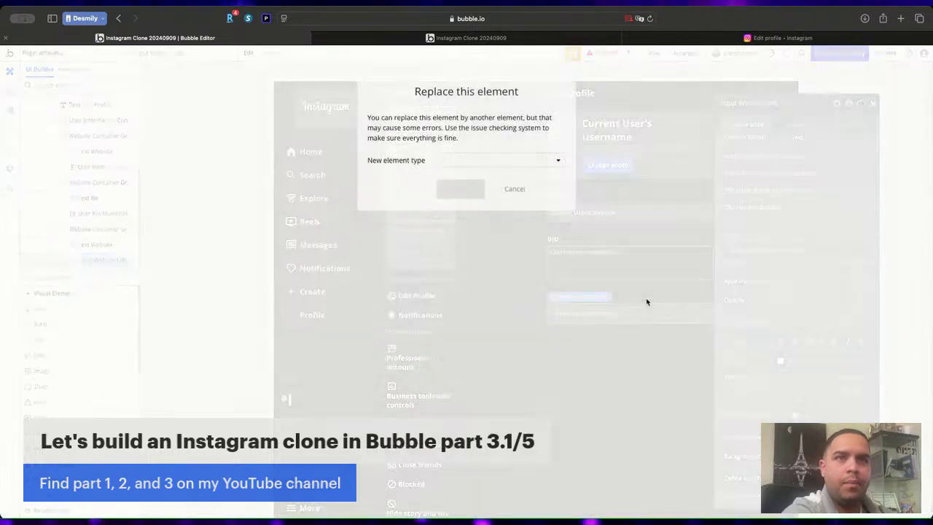
pyautogui.click(506, 159)
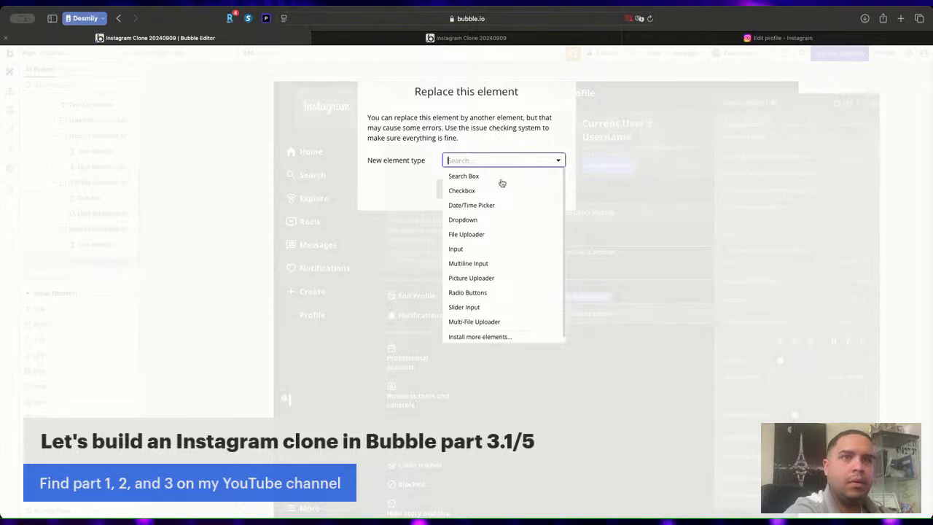
pyautogui.click(477, 220)
pyautogui.click(470, 188)
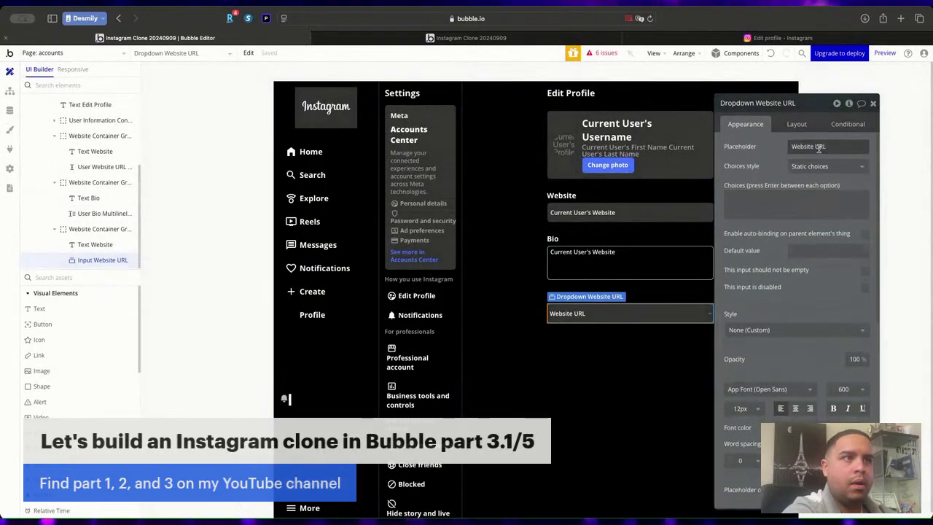
# Set the new dropdown's placeholder to "Gender" and enter Male and Female as its static choices.
pyautogui.click(821, 144)
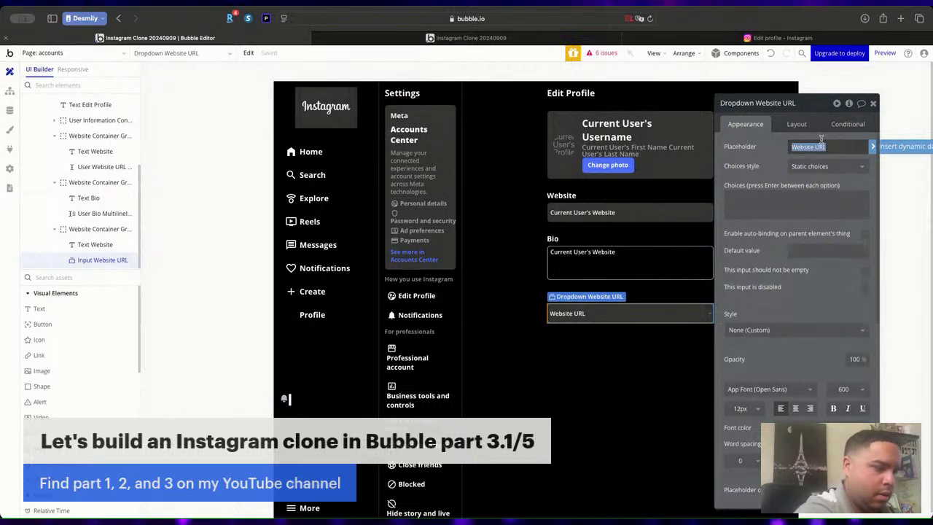
pyautogui.write('Gerder')
pyautogui.click(766, 197)
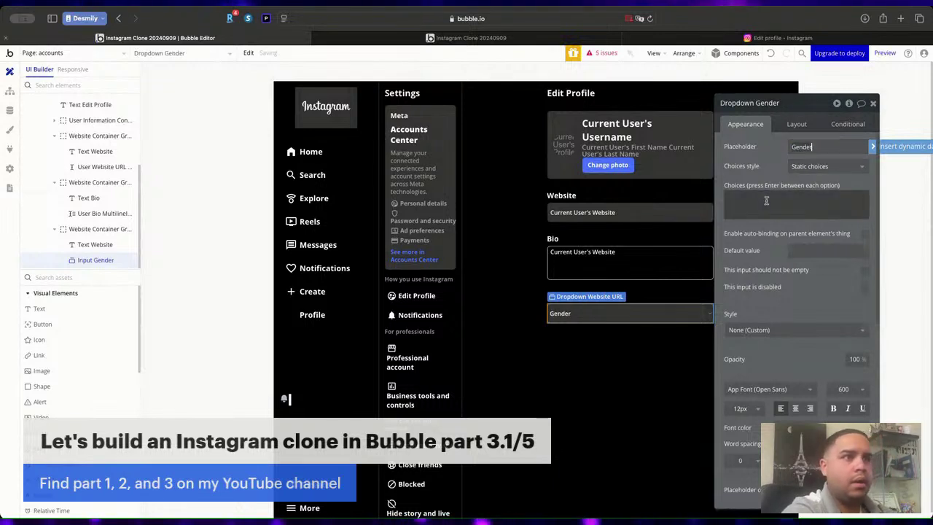
pyautogui.write('Male ')
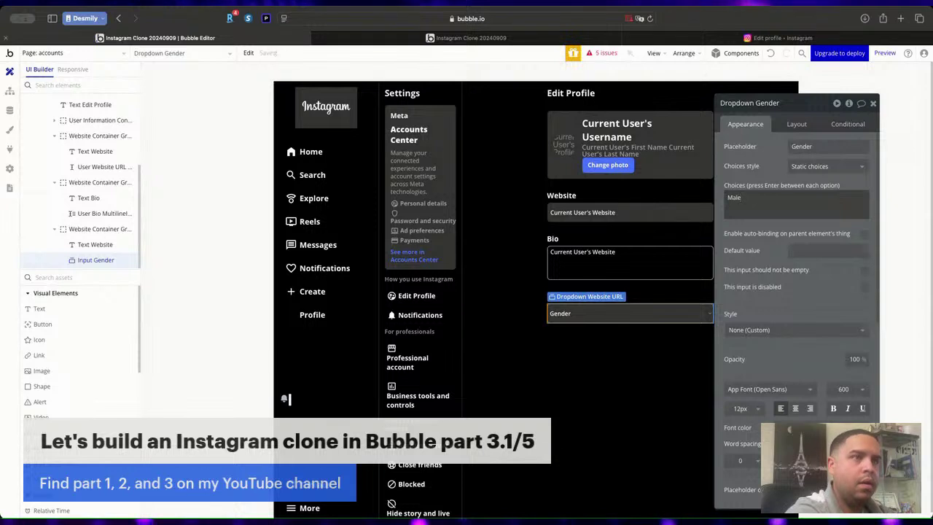
pyautogui.write('Female')
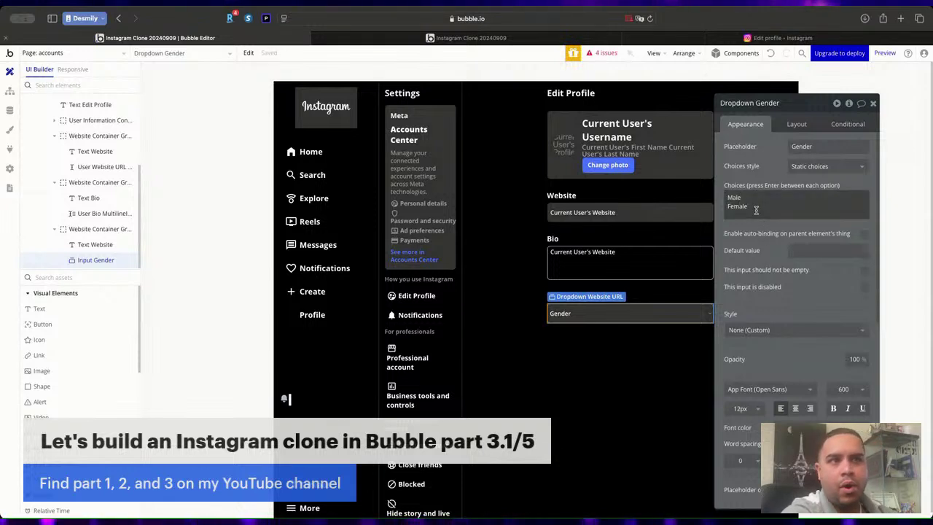
pyautogui.click(750, 241)
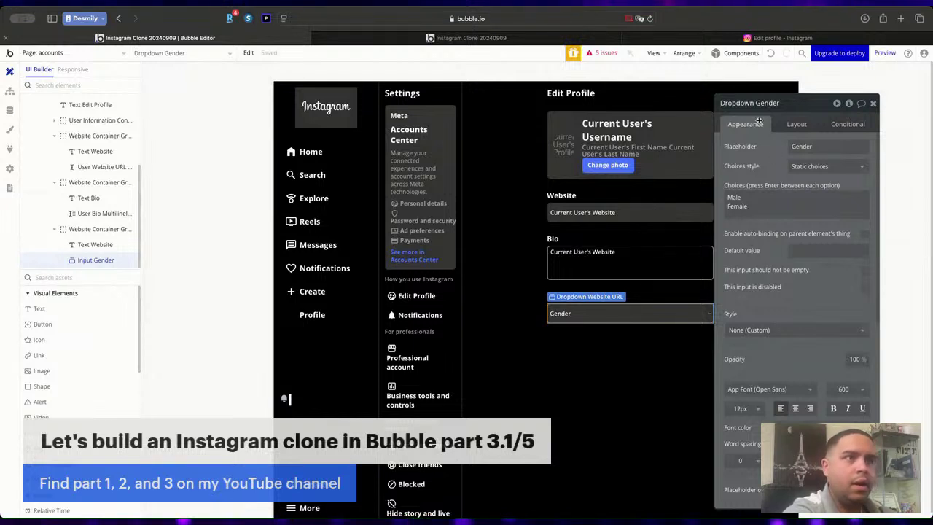
# Set the Gender dropdown's background style to None.
pyautogui.scroll(-5, 758, 342)
pyautogui.click(801, 314)
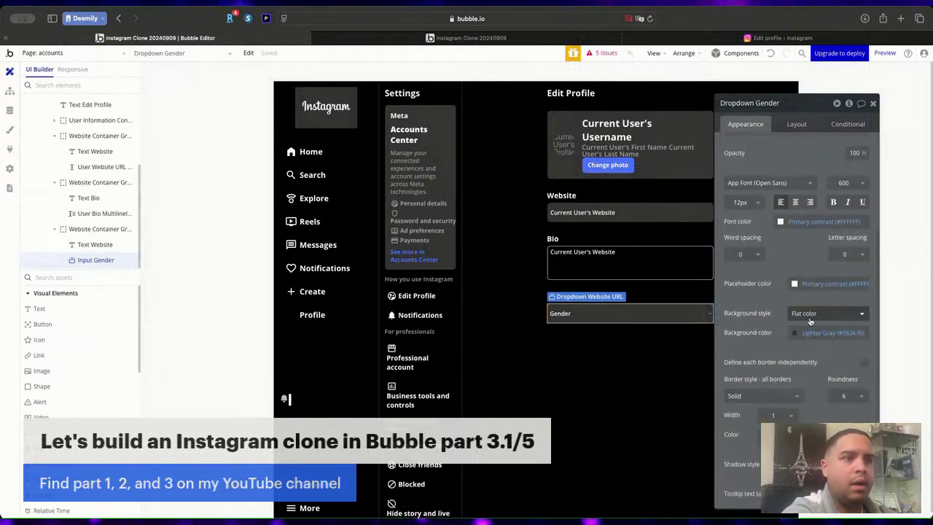
pyautogui.click(800, 342)
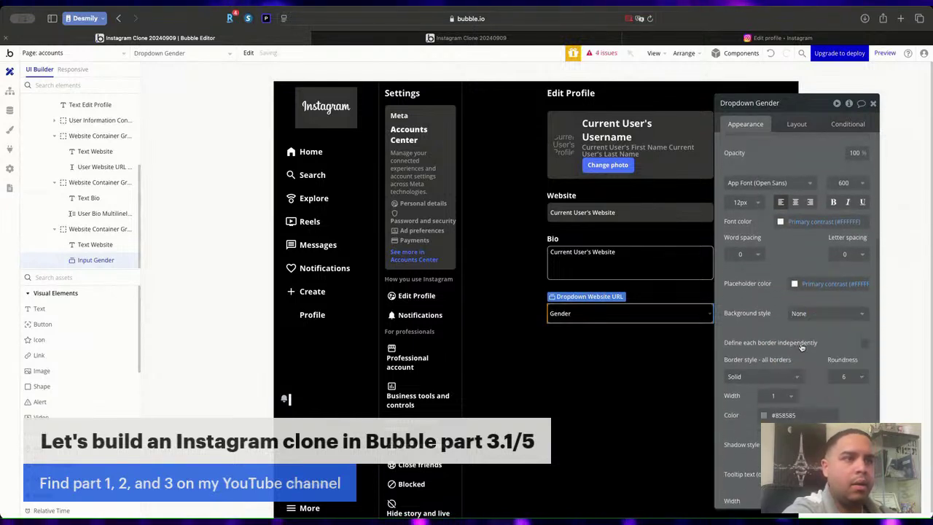
pyautogui.click(609, 377)
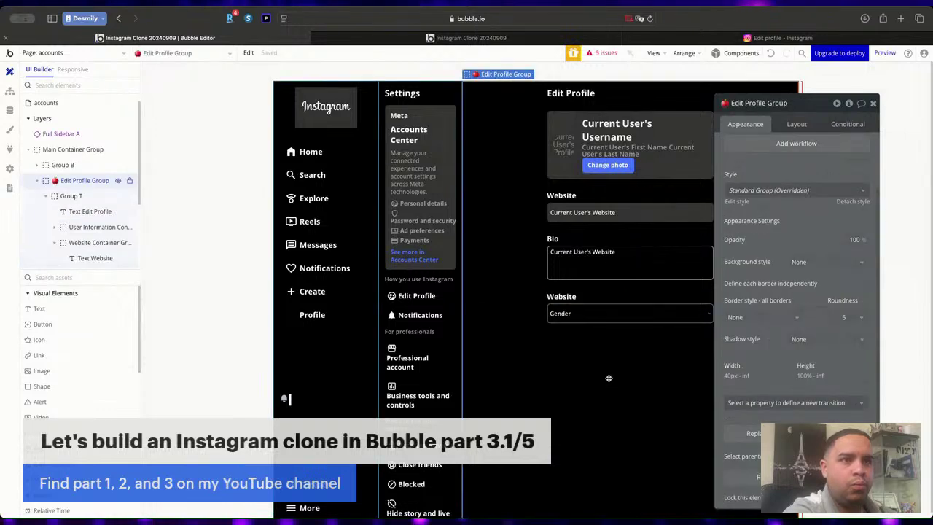
# Change the label above the Gender dropdown from "Website" to "Gender".
pyautogui.click(562, 297)
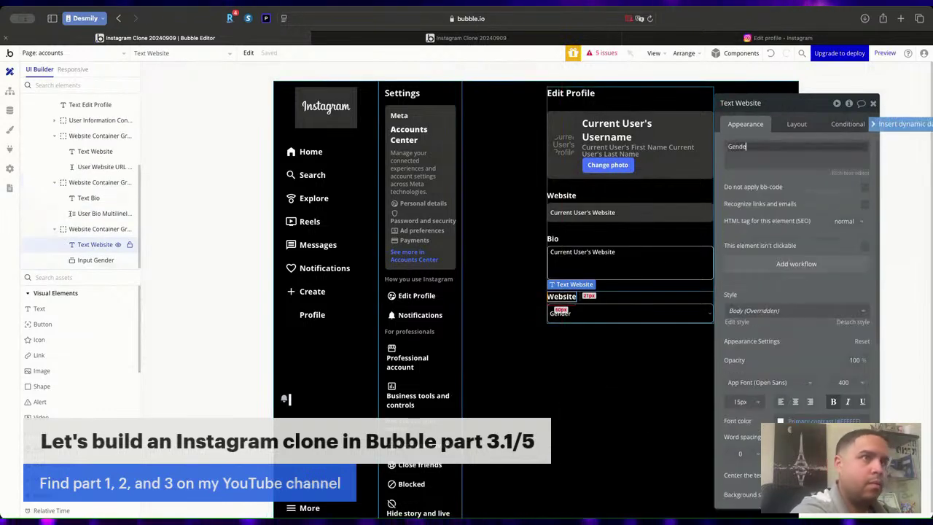
pyautogui.click(872, 103)
pyautogui.click(733, 395)
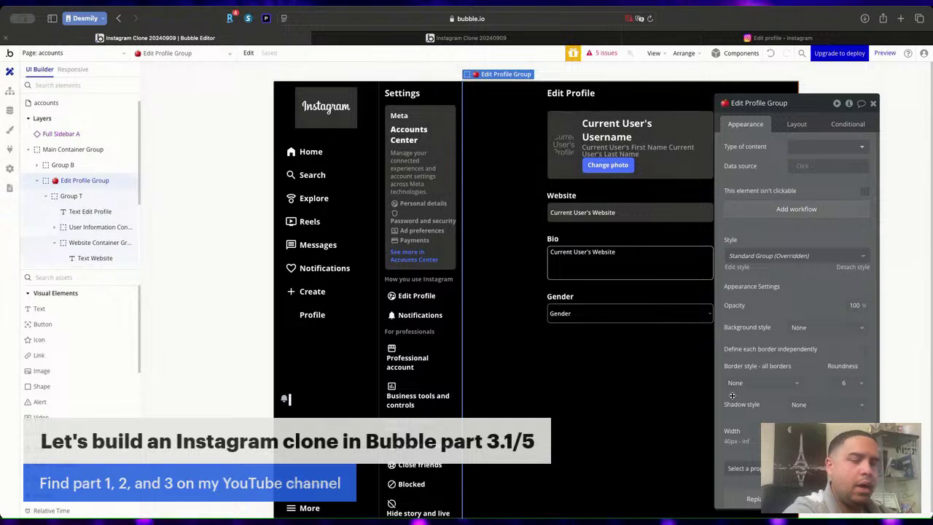
# Copy the first and last name text from the profile card into the Website container, below its input.
pyautogui.click(602, 149)
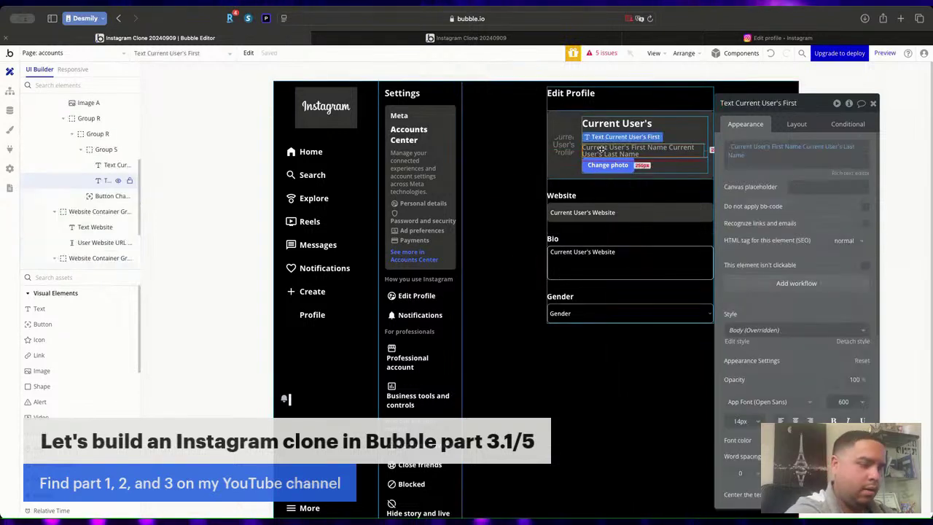
pyautogui.click(594, 219)
pyautogui.hotkey('ctrl', 'v')
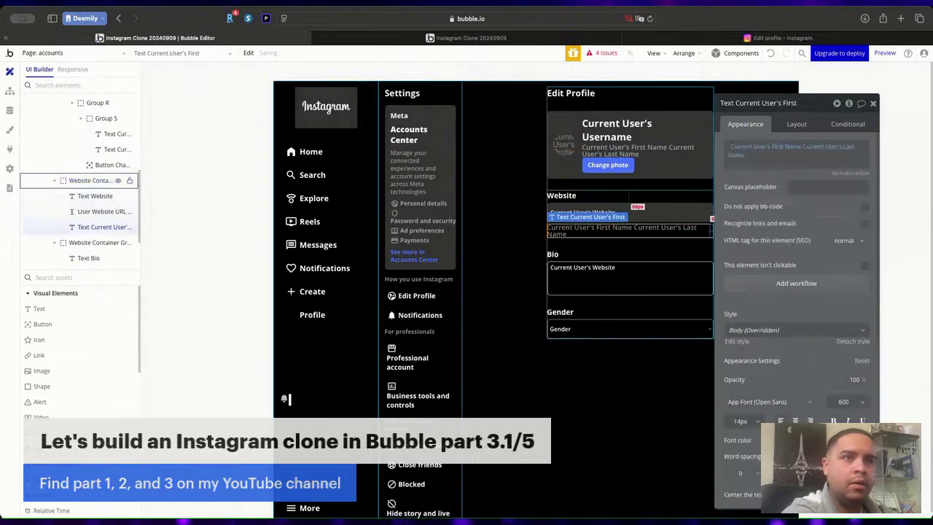
# Set the copied text's font size to 12px and its weight to 400.
pyautogui.click(739, 422)
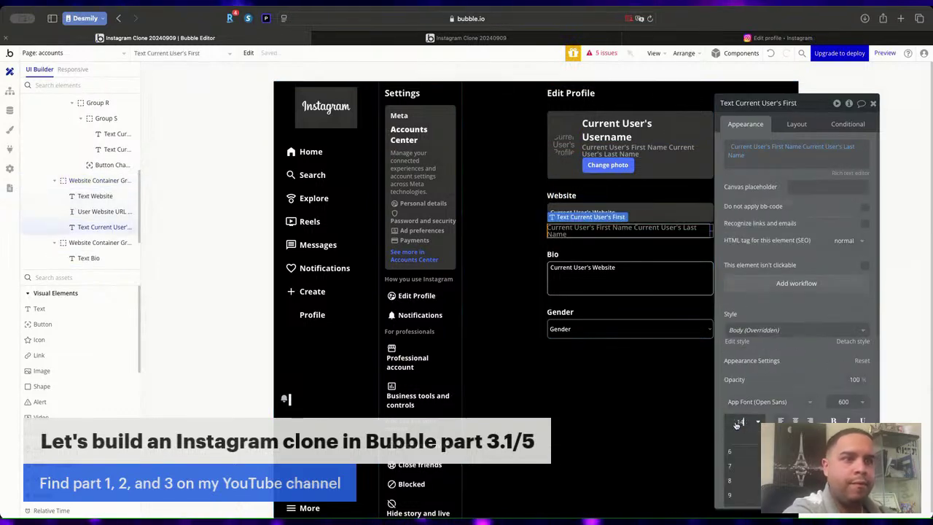
pyautogui.write('12')
pyautogui.click(838, 401)
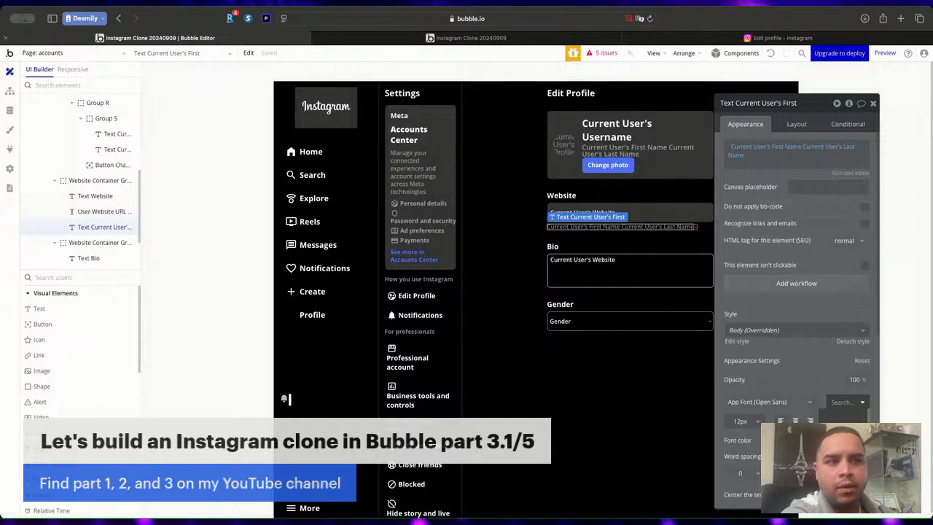
pyautogui.click(839, 438)
# Clear the First Name and Last Name dynamic expressions from the copied text below the Website input.
pyautogui.click(774, 157)
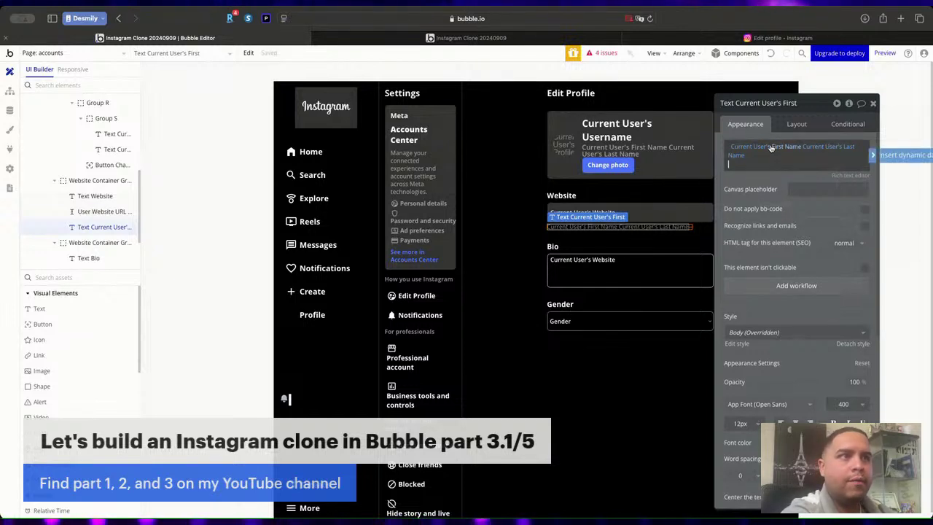
pyautogui.rightClick(771, 148)
pyautogui.click(829, 148)
pyautogui.rightClick(829, 148)
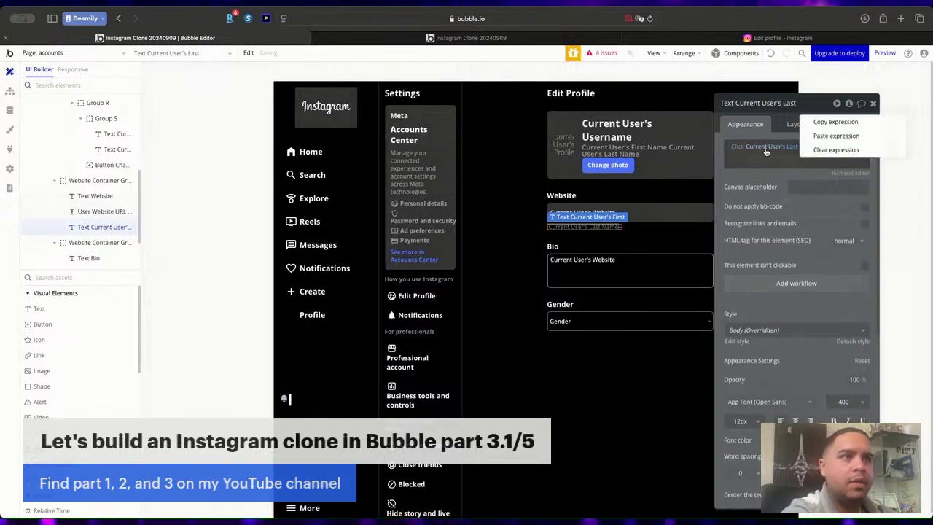
pyautogui.click(831, 150)
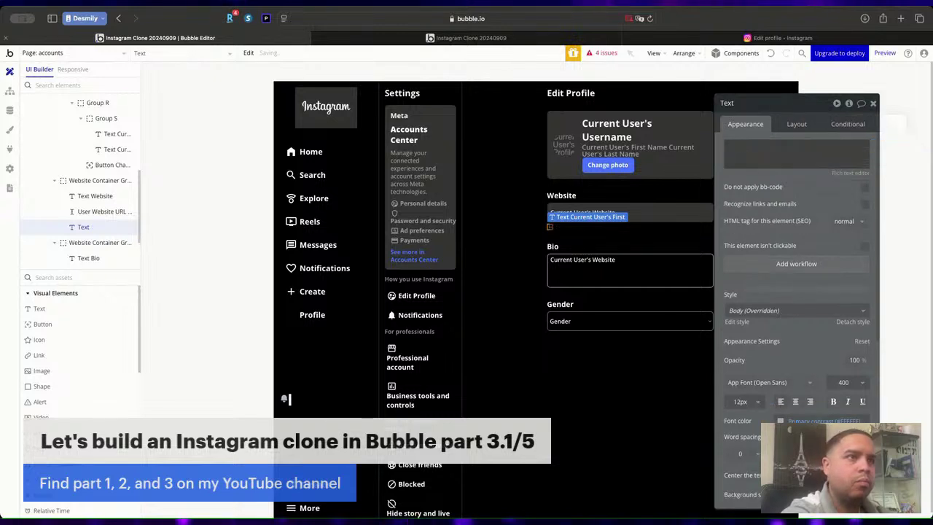
# Set the emptied text to "Editing your links is only available on mobile. Visit the Instagram app and edit your profile to change the websites in your bio.".
pyautogui.press('super+Tab')
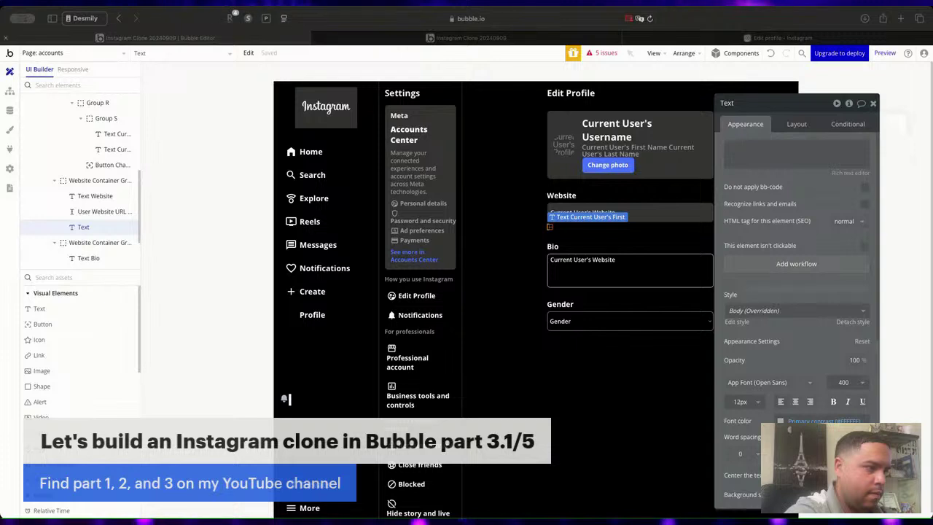
pyautogui.press('super+Tab')
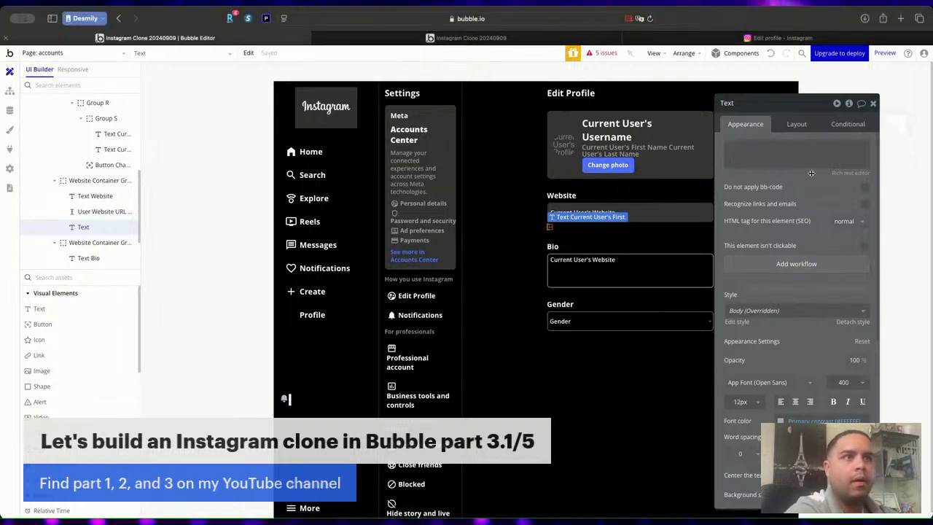
pyautogui.press('super+v')
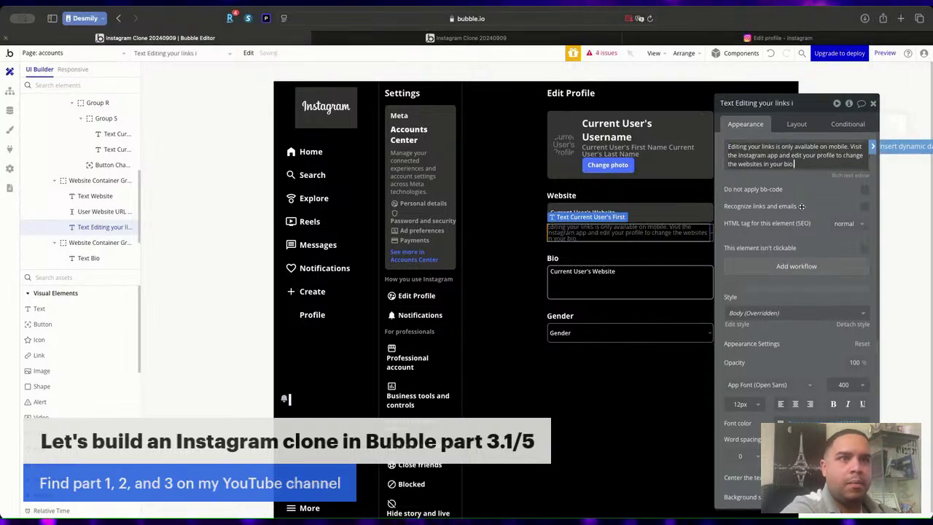
# Set the font size of the note below the Website input to 10px.
pyautogui.click(739, 404)
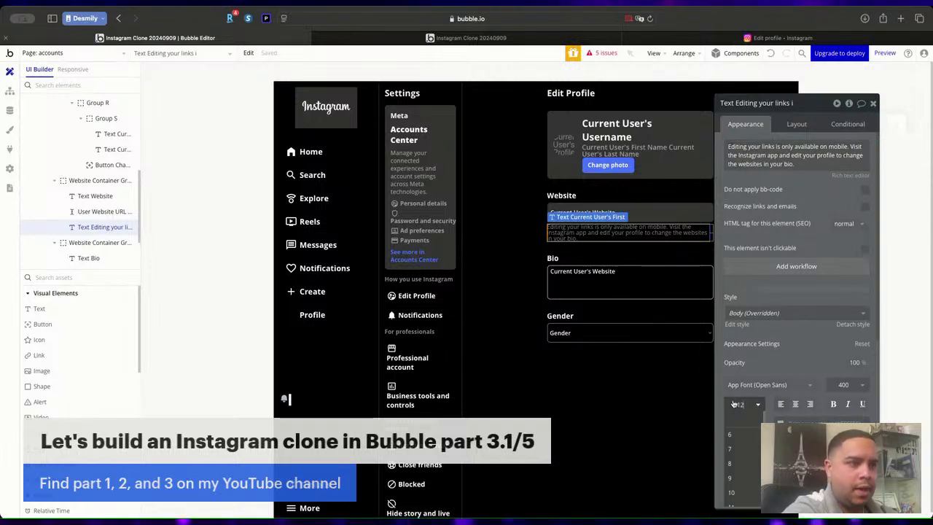
pyautogui.write('11')
pyautogui.press('BackSpace')
pyautogui.write('0')
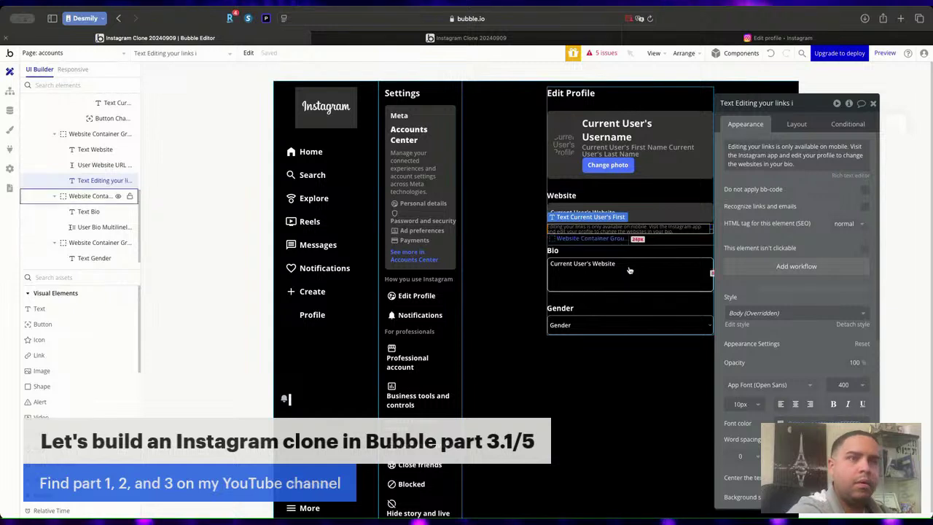
# Paste a copy of the note below the Gender dropdown and change its text to "This won't be part of your public profile.".
pyautogui.click(628, 307)
pyautogui.hotkey('ctrl', 'v')
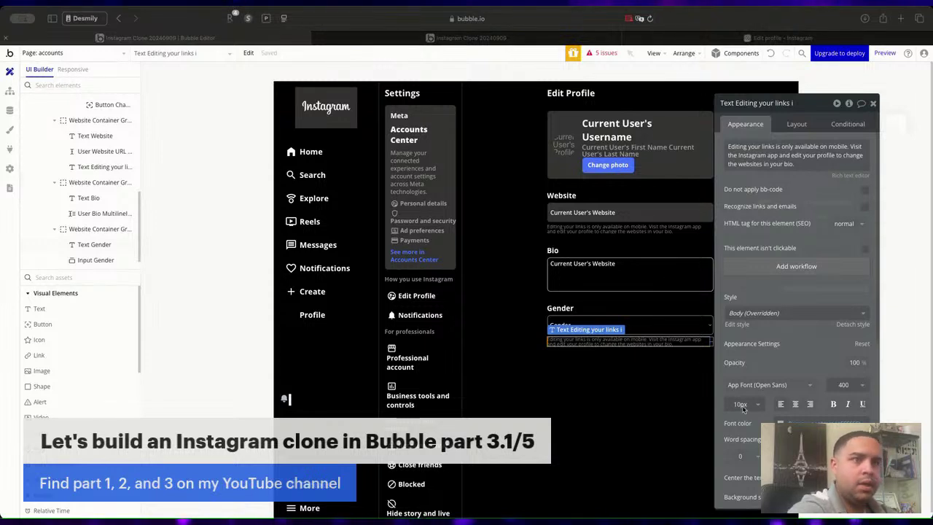
pyautogui.click(653, 335)
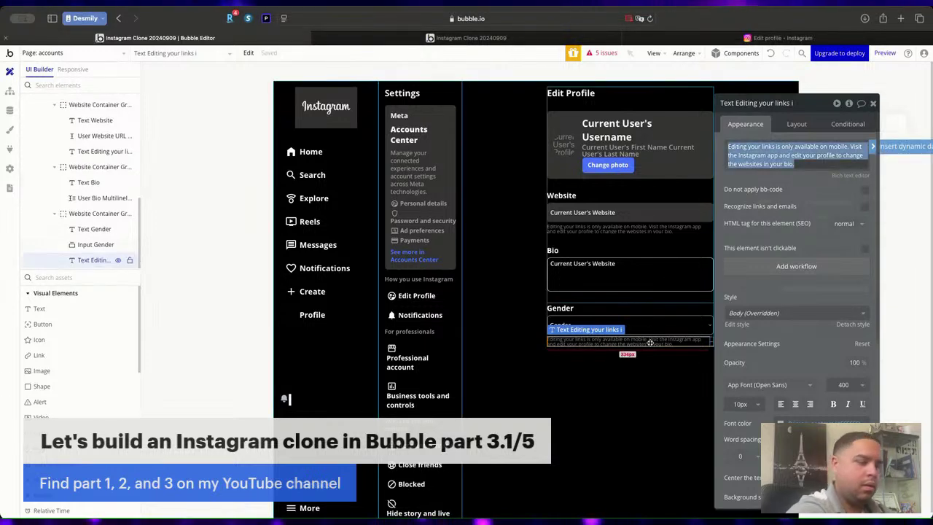
pyautogui.write("This won't be part of your public profile.")
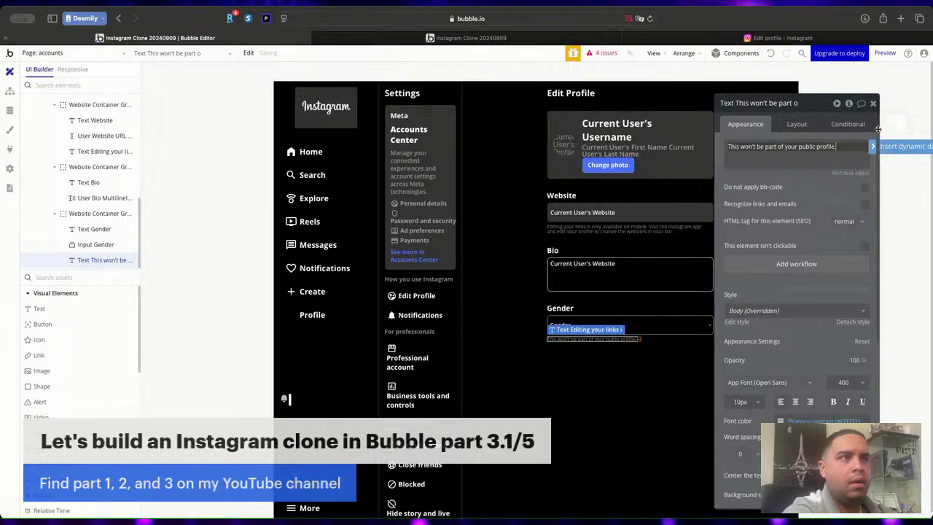
pyautogui.click(873, 105)
pyautogui.click(872, 273)
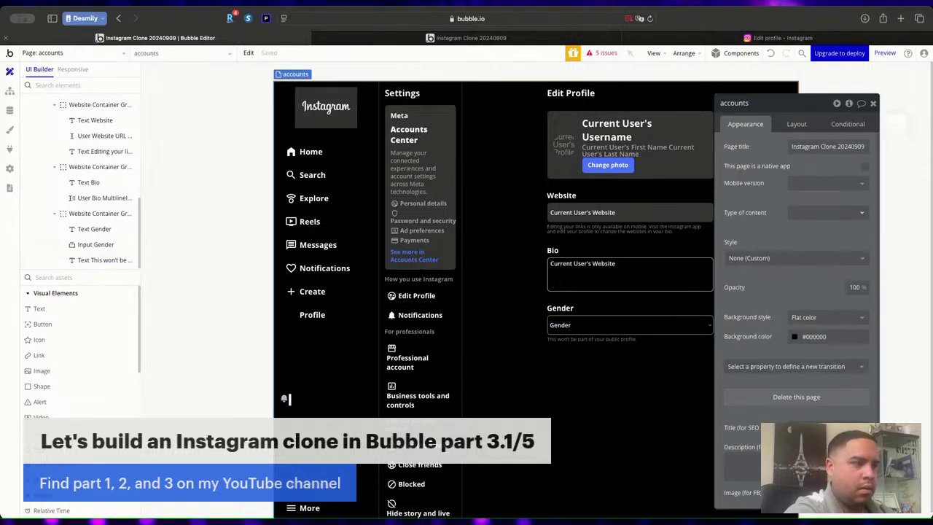
# Duplicate the Gender container group, with its label, dropdown and note, directly below the original.
pyautogui.press('super+Tab')
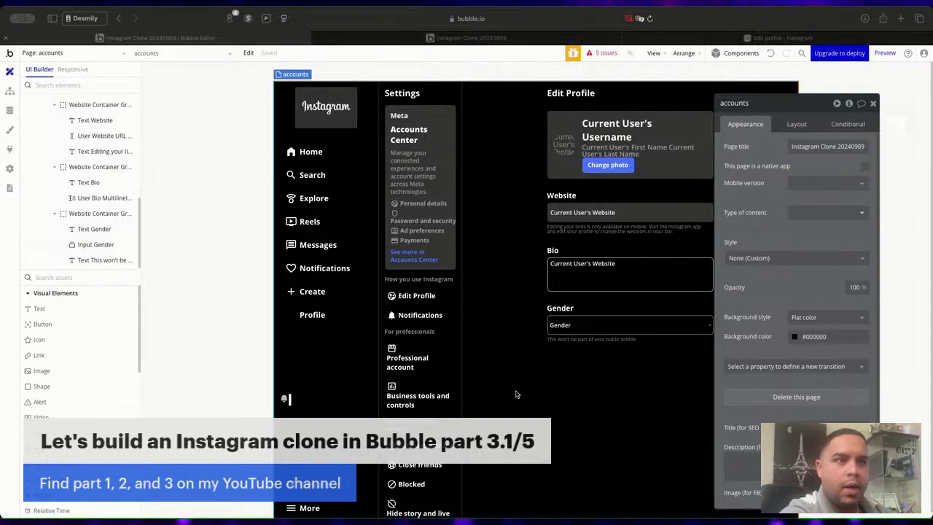
pyautogui.click(656, 310)
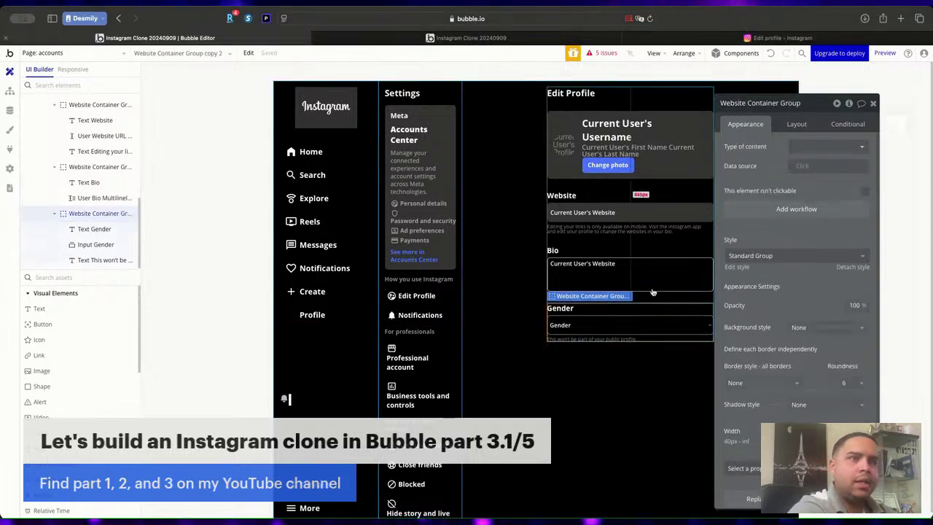
pyautogui.click(658, 299)
pyautogui.press('super+v')
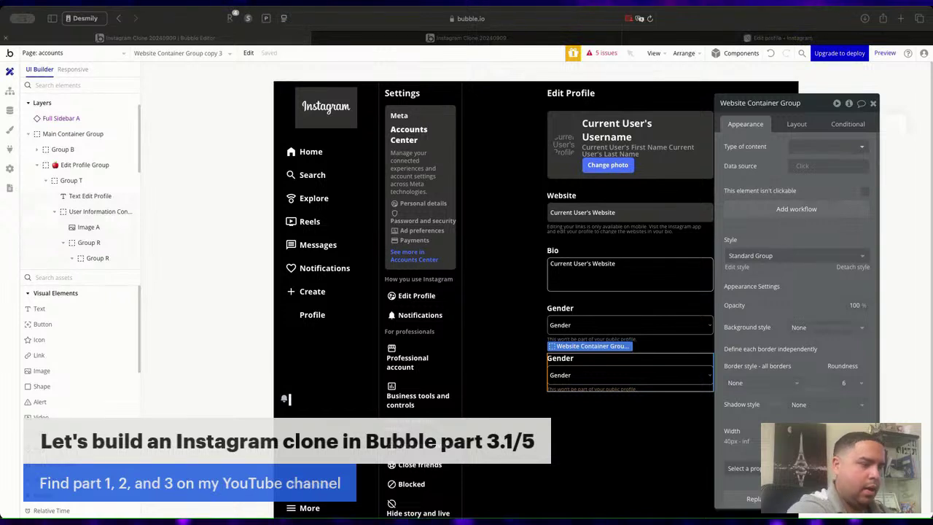
# Undo the accidental nested paste and change the duplicated group's label to "Show account suggestions on profiles".
pyautogui.click(559, 359)
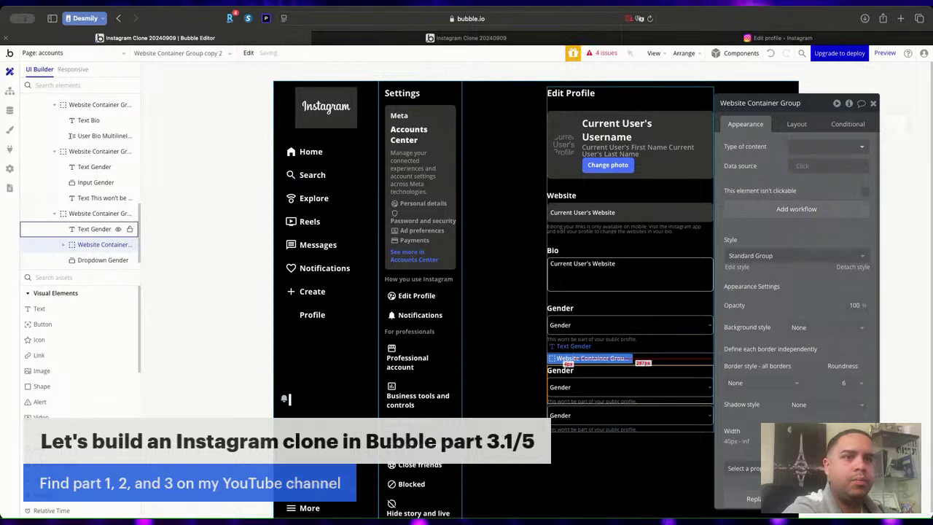
pyautogui.press('super+z')
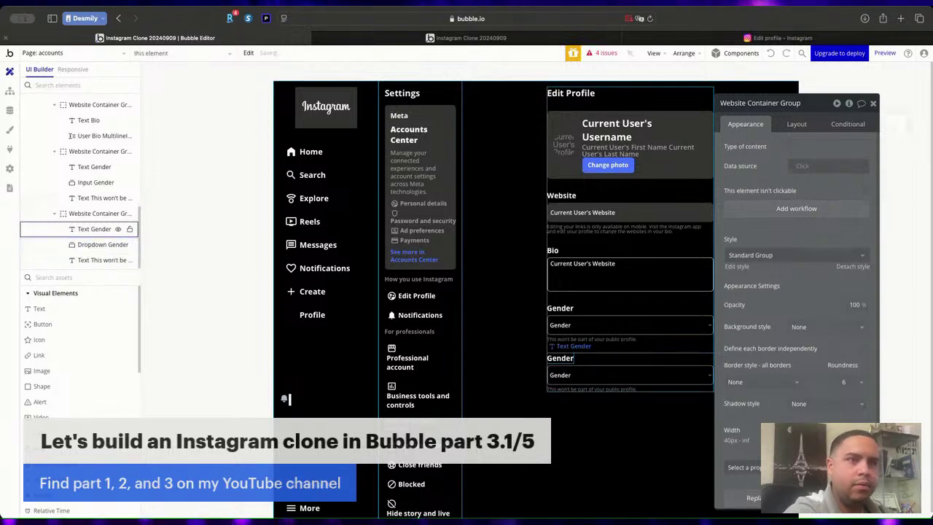
pyautogui.doubleClick(560, 357)
pyautogui.write('Show account suggestions on profiles')
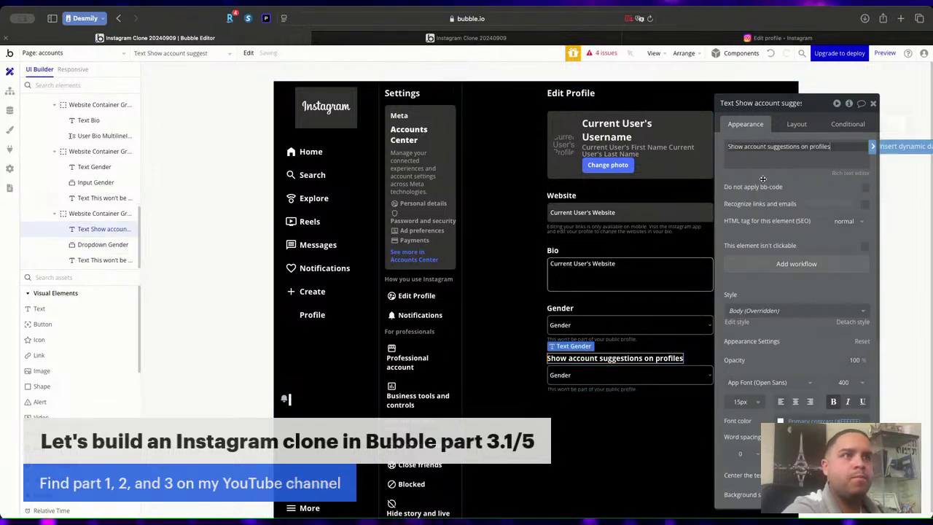
# Set the duplicated group's note to "Choose whether people can see similar account suggestions on your profile, and whether your account can be suggested on other profiles.".
pyautogui.click(779, 37)
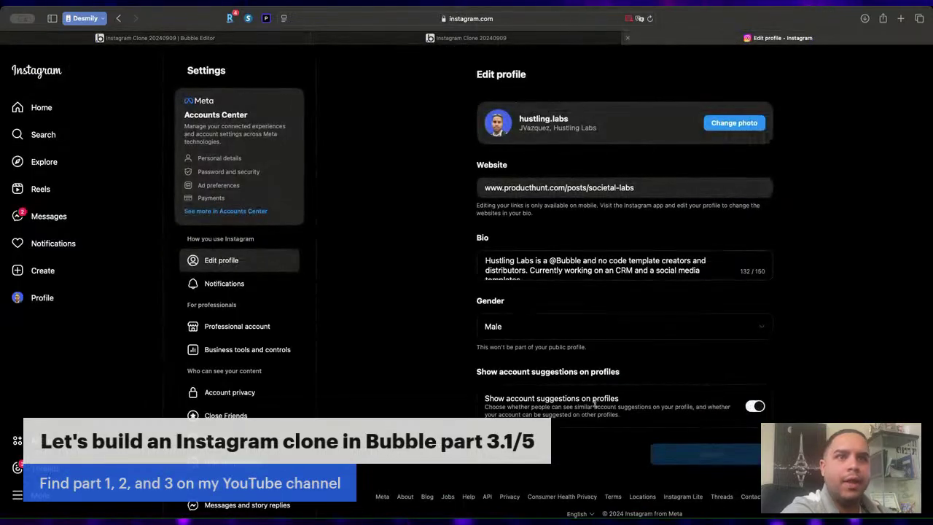
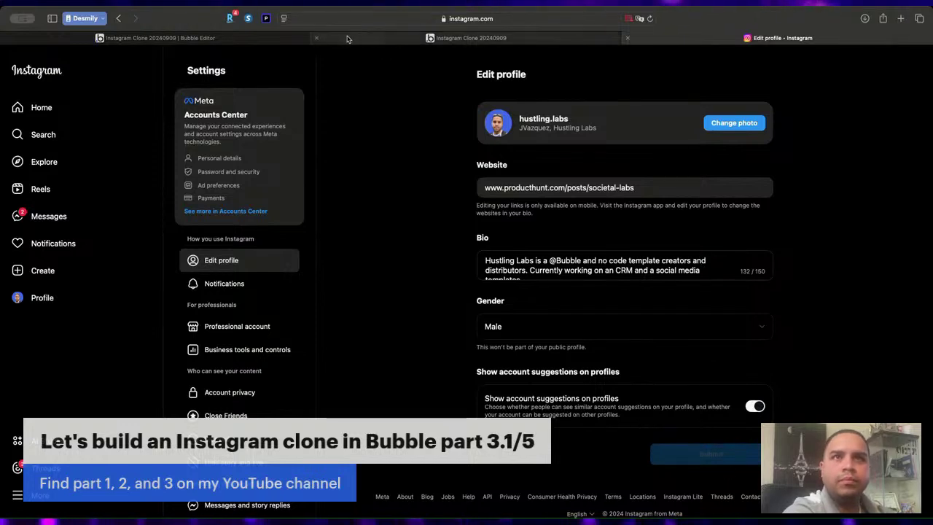
pyautogui.click(286, 39)
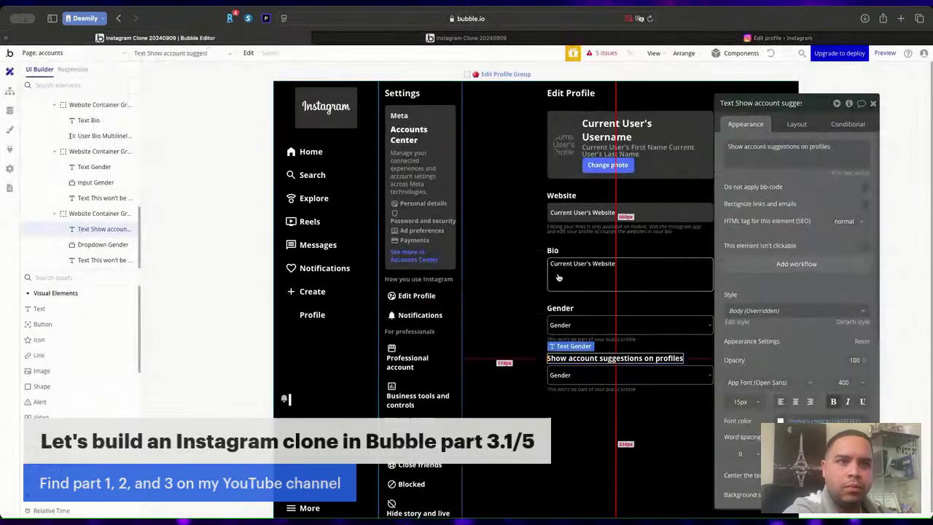
pyautogui.click(621, 457)
pyautogui.click(644, 380)
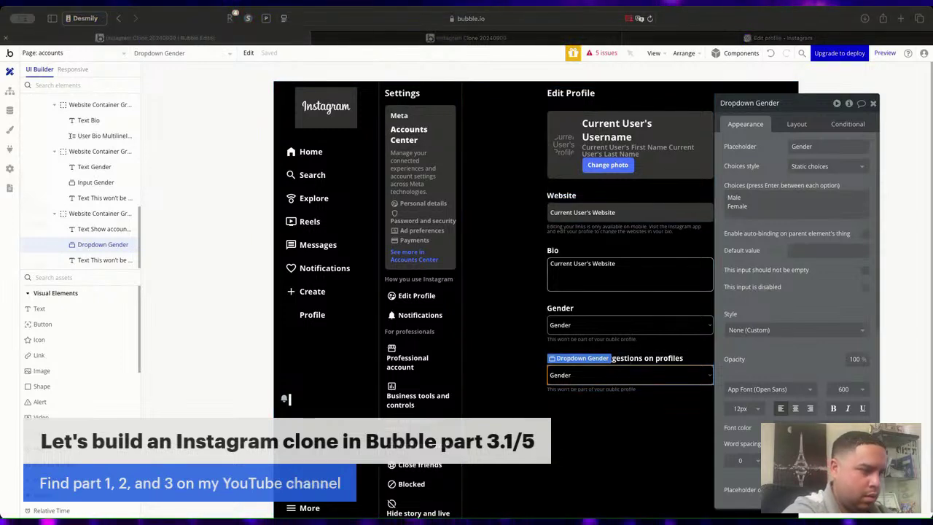
pyautogui.click(571, 392)
pyautogui.click(570, 390)
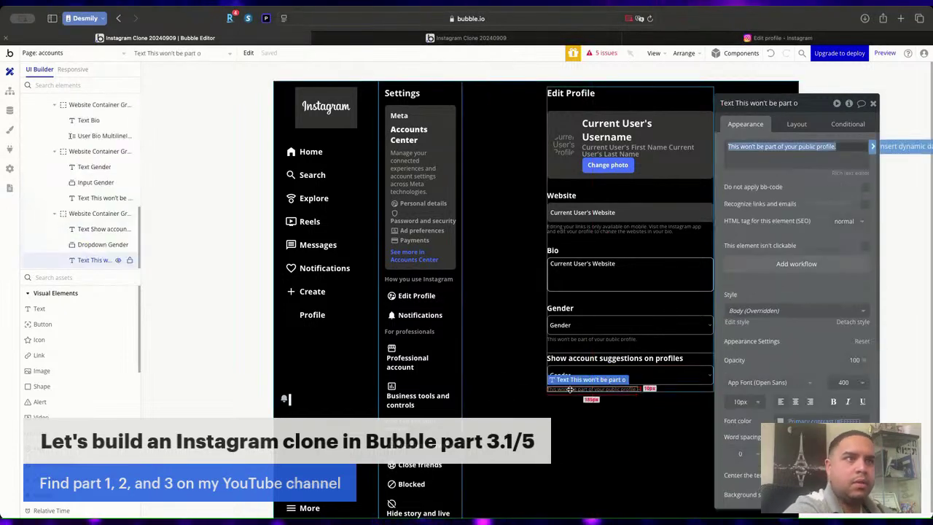
pyautogui.press('super+v')
# Delete the duplicated Gender dropdown from the "Show account suggestions on profiles" group.
pyautogui.click(623, 376)
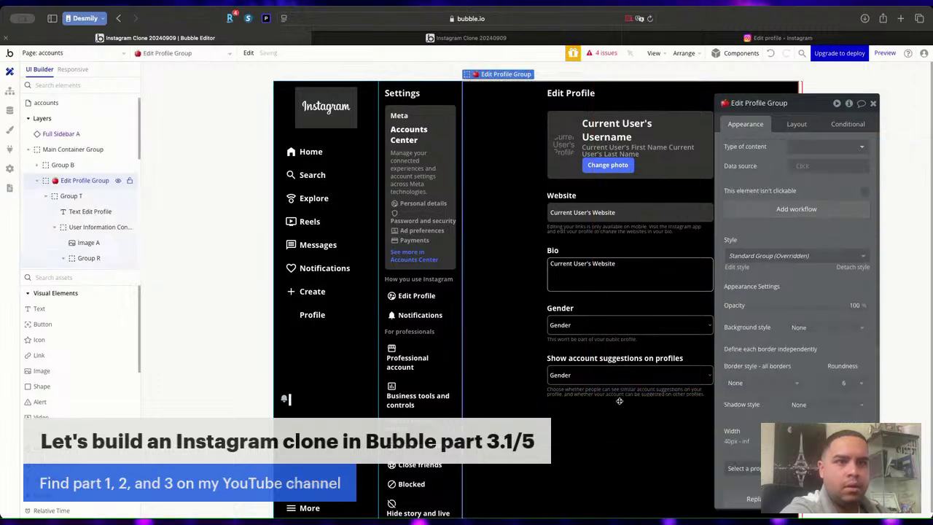
pyautogui.click(623, 376)
pyautogui.press('Delete')
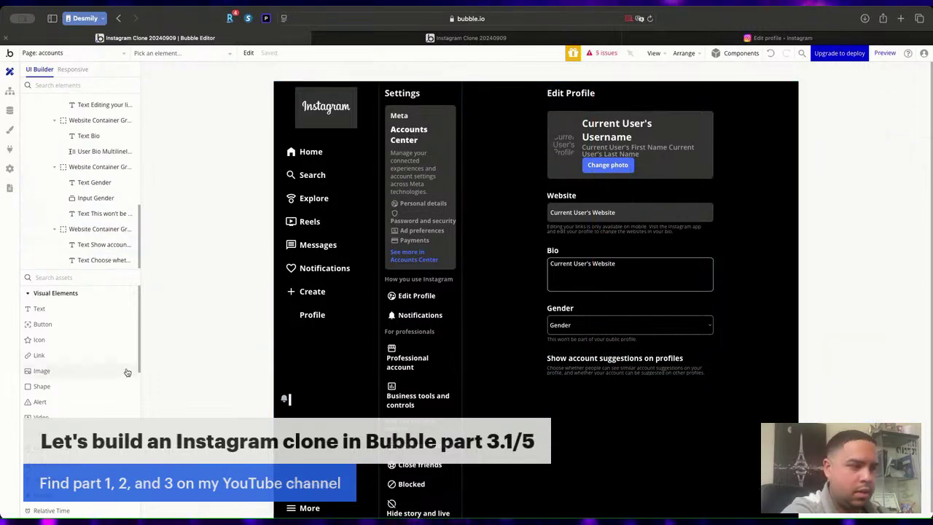
# Duplicate the "Show account suggestions on profiles" label inside its group and place the copy between the label and the note.
pyautogui.click(579, 361)
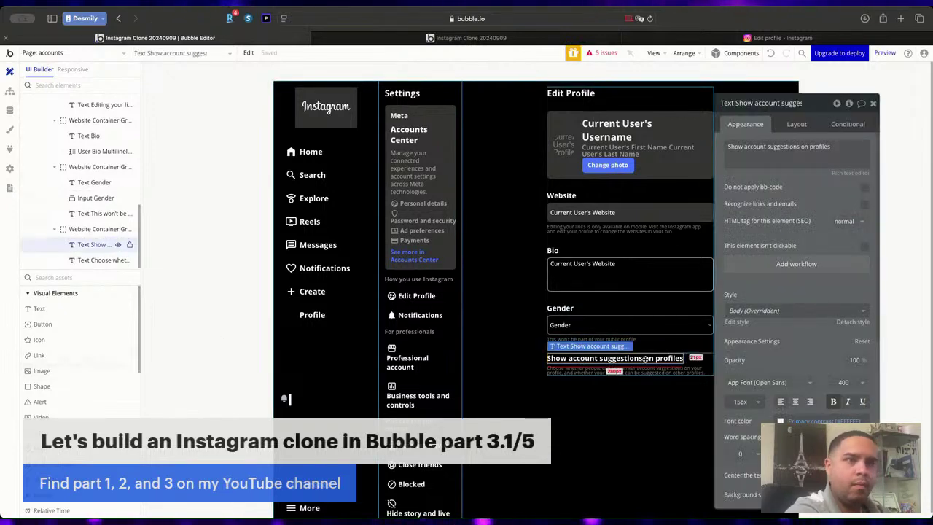
pyautogui.click(699, 362)
pyautogui.press('super+v')
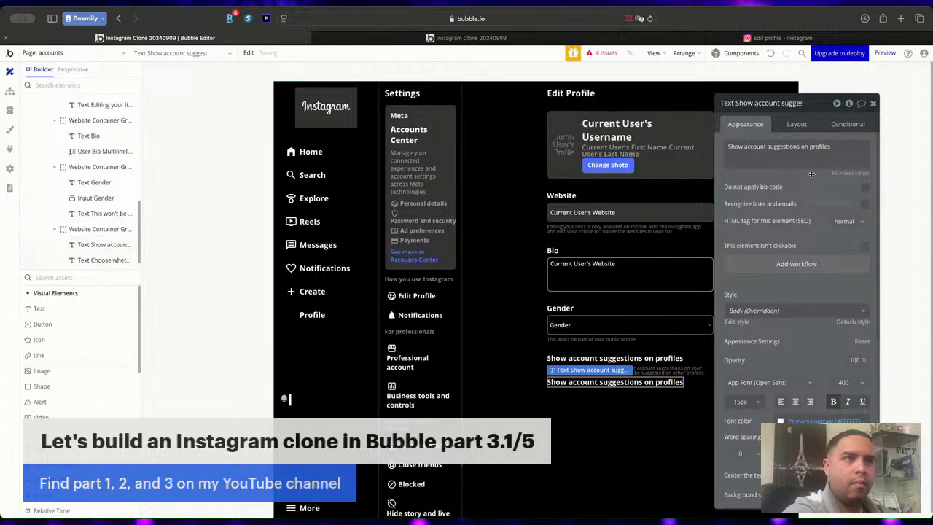
pyautogui.click(796, 126)
pyautogui.click(772, 219)
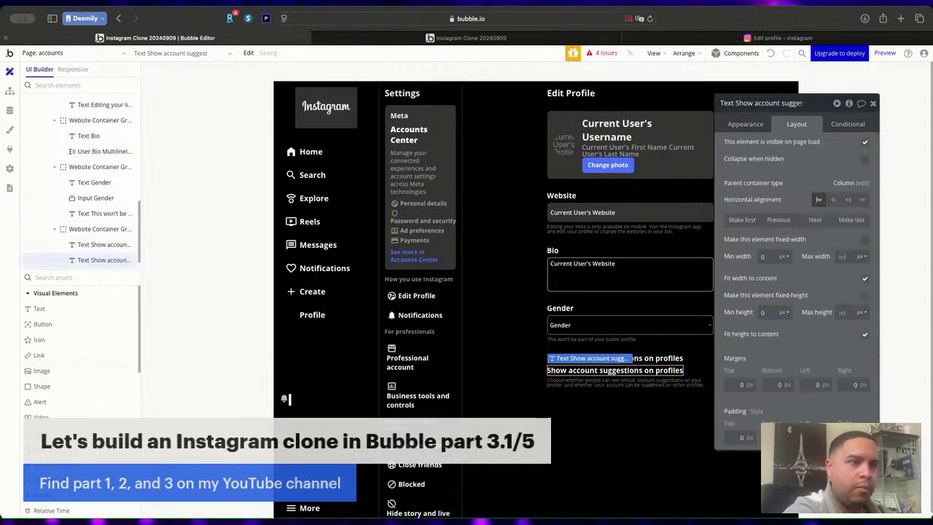
# Set the duplicated label's text to "Show account suggestions on profiles" and reduce its font size.
pyautogui.press('super+Tab')
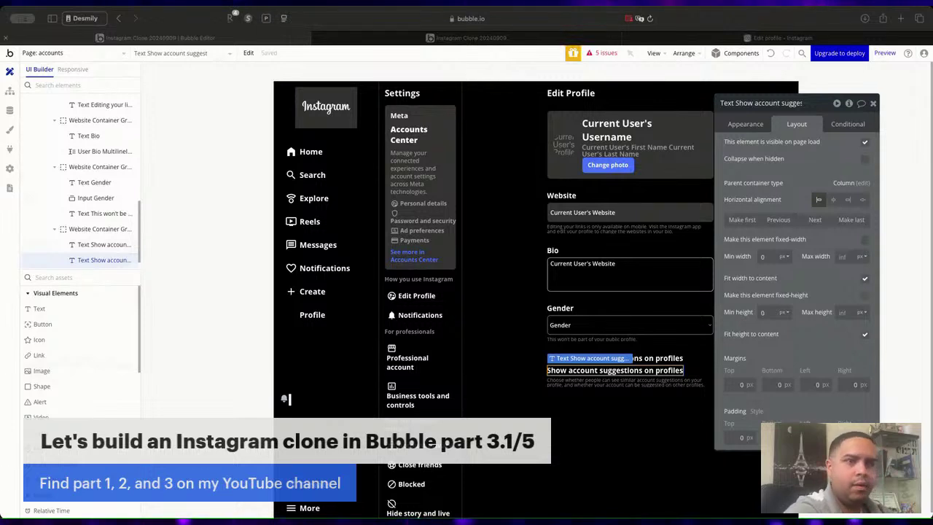
pyautogui.click(641, 372)
pyautogui.doubleClick(640, 370)
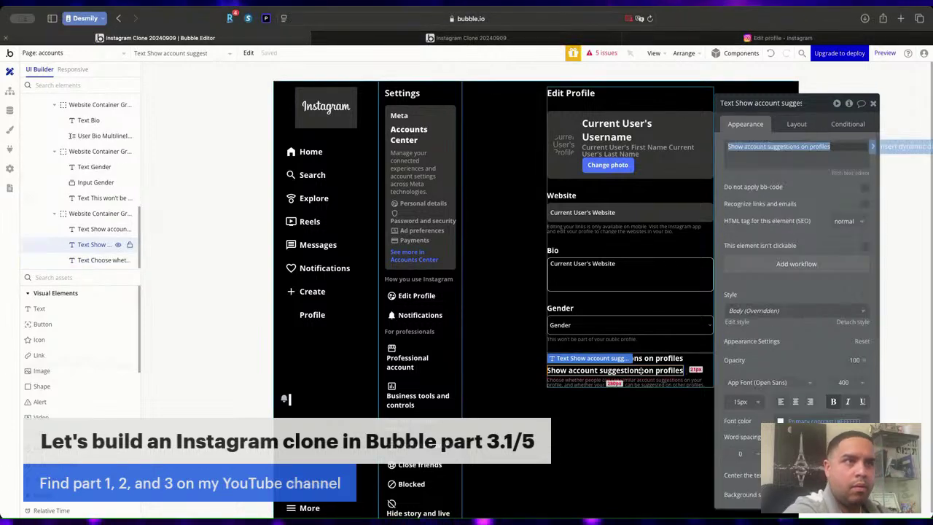
pyautogui.press('super+v')
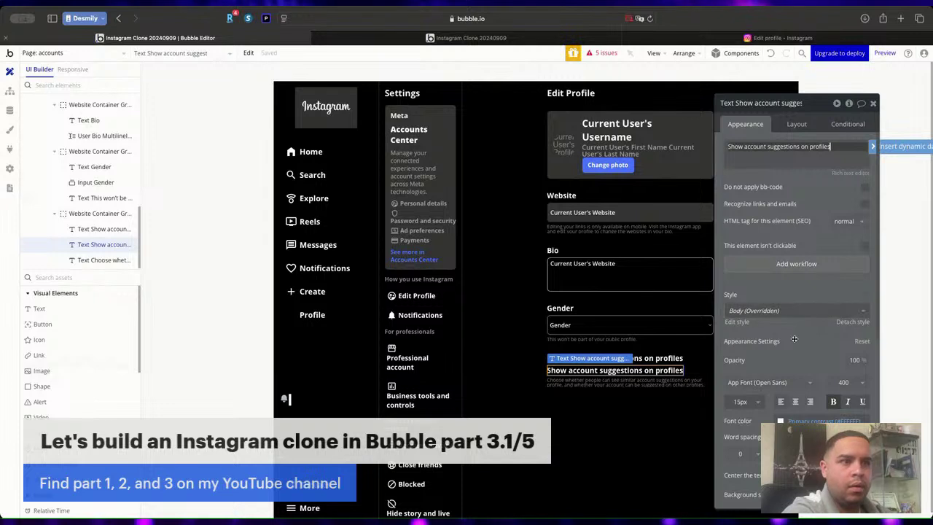
pyautogui.click(738, 402)
pyautogui.write('13')
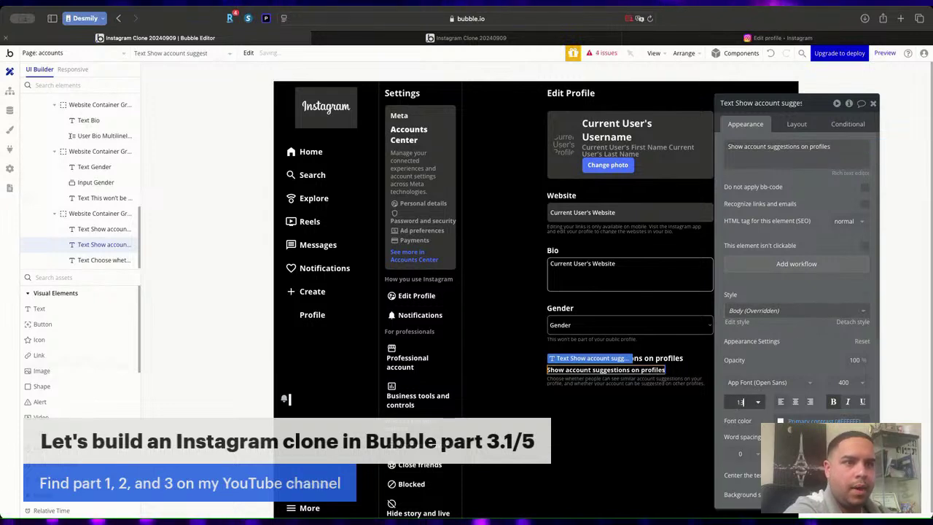
pyautogui.press('super+z')
pyautogui.press('super+z')
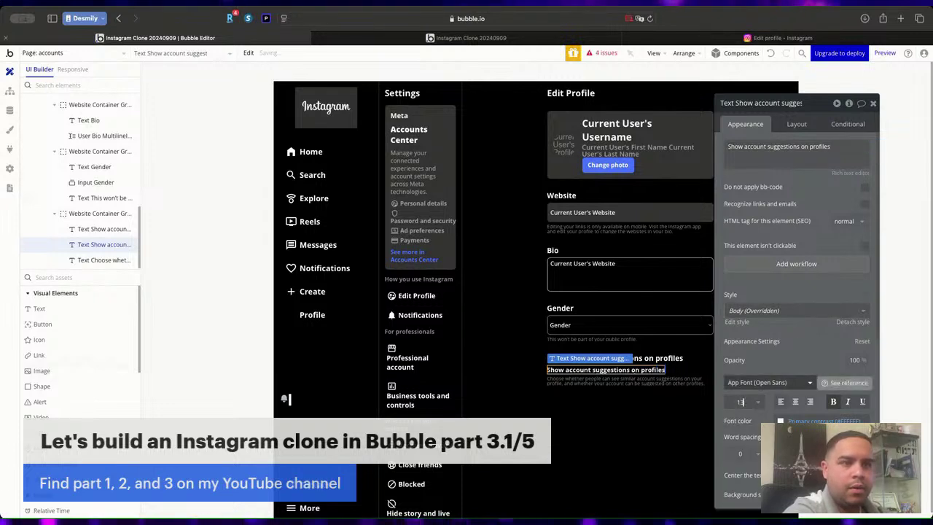
# Group the smaller "Show account suggestions on profiles" text and the note below it in a column container.
pyautogui.click(622, 417)
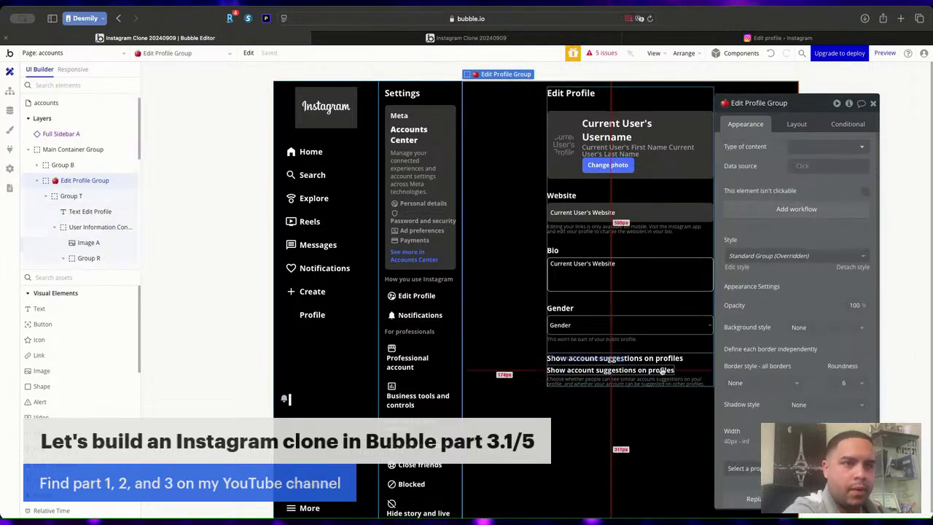
pyautogui.click(633, 371)
pyautogui.keyDown('shift'); pyautogui.click(661, 379); pyautogui.keyUp('shift')
pyautogui.rightClick(661, 380)
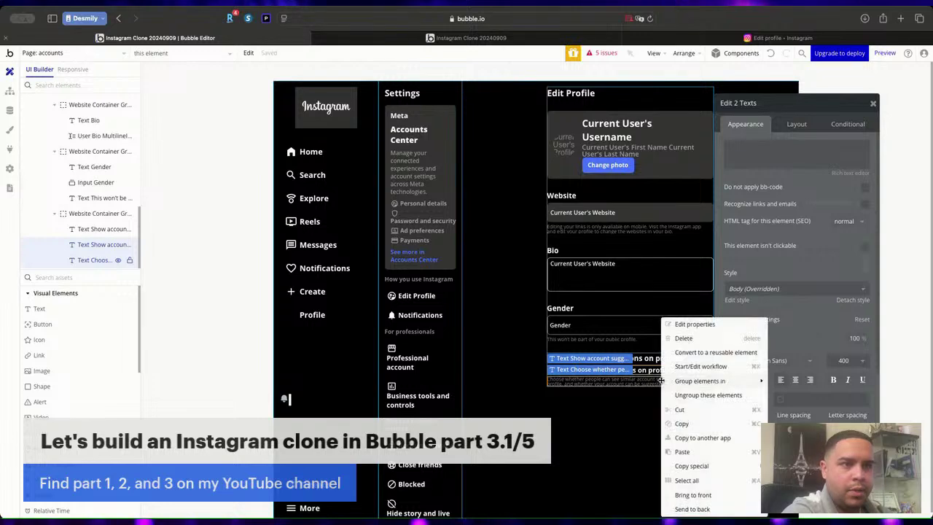
pyautogui.moveTo(727, 380)
pyautogui.click(807, 409)
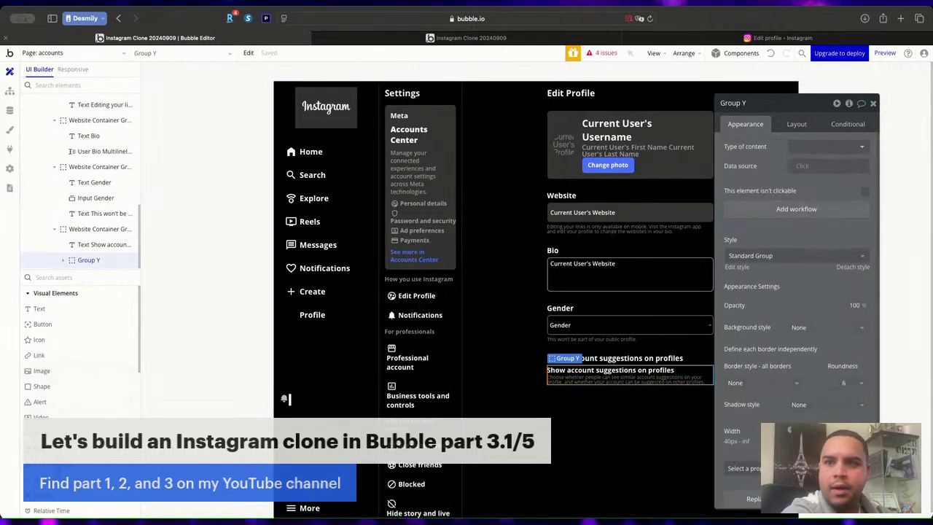
# Add a Material icon to the account suggestions group and choose the outlined toggle_off icon for it.
pyautogui.click(52, 481)
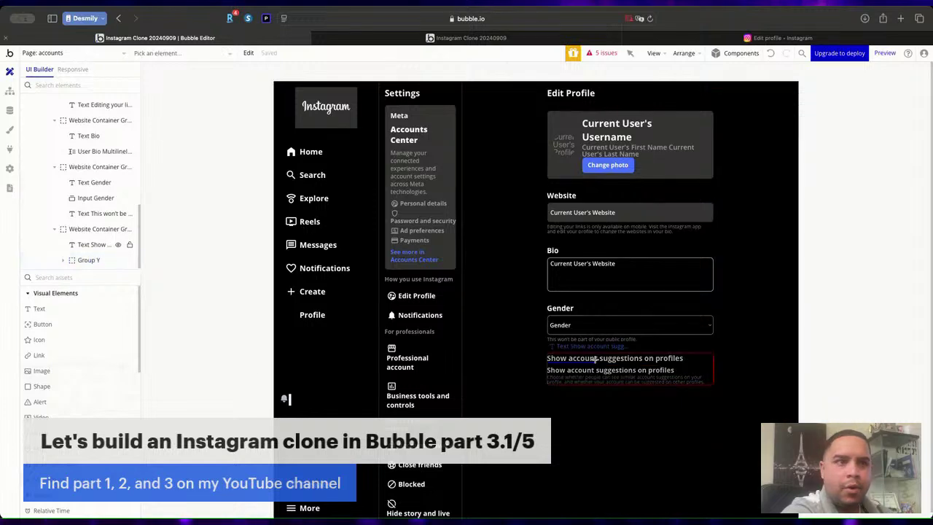
pyautogui.click(694, 367)
pyautogui.click(816, 146)
pyautogui.write('togg')
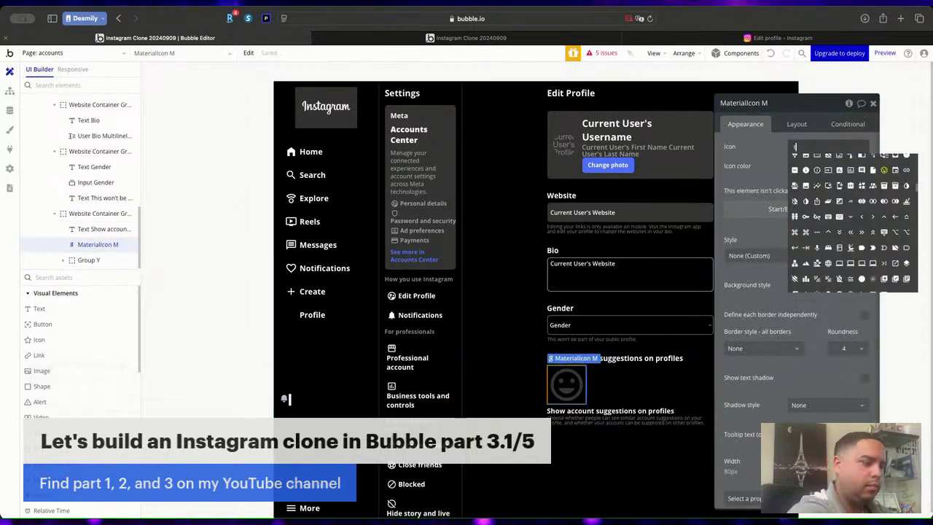
pyautogui.write('l')
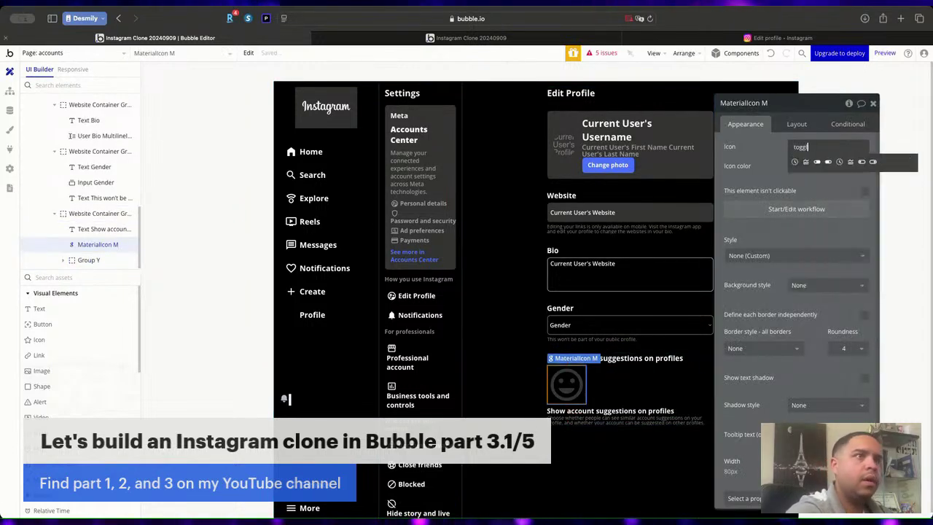
pyautogui.click(860, 161)
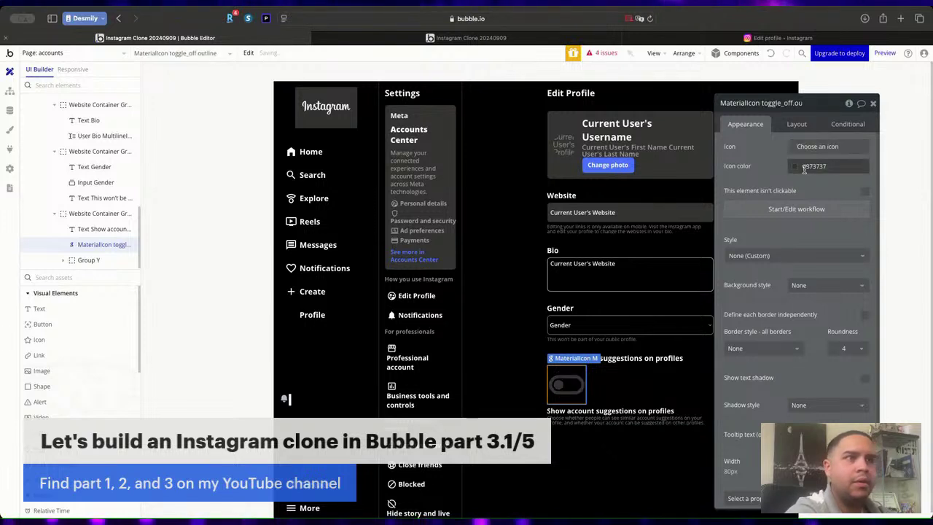
# Set the toggle icon's color to Primary contrast and move the icon below the text group.
pyautogui.click(823, 166)
pyautogui.click(808, 295)
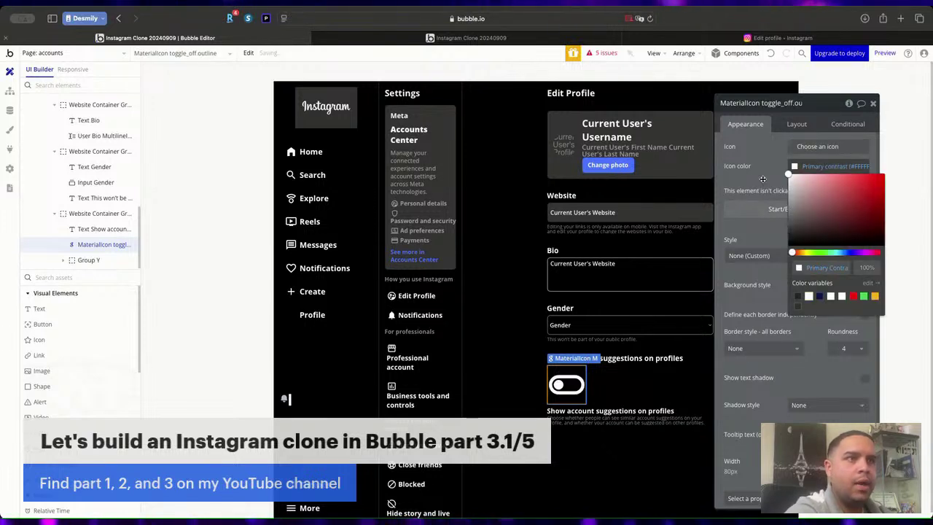
pyautogui.click(797, 126)
pyautogui.click(814, 220)
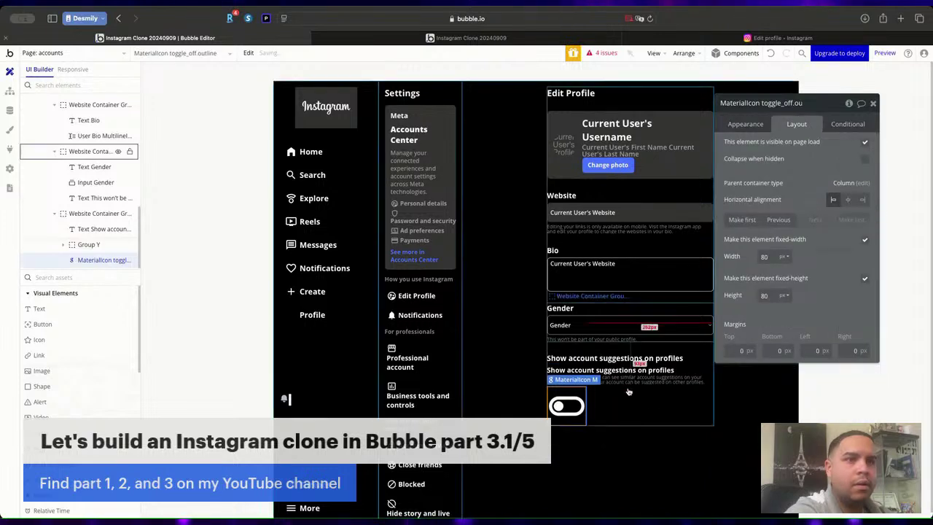
# Group the text group and the toggle icon in a row container with an 8 px column gap.
pyautogui.keyDown('shift'); pyautogui.click(698, 372); pyautogui.keyUp('shift')
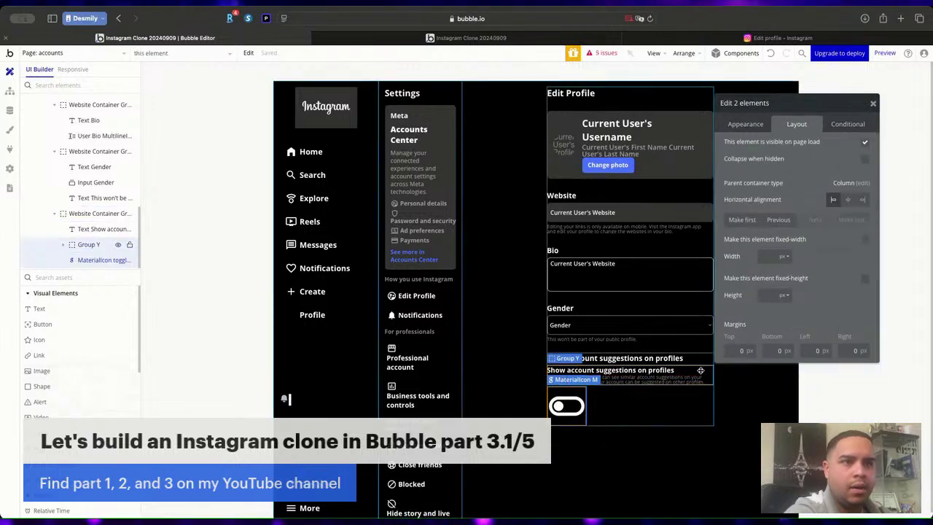
pyautogui.rightClick(698, 372)
pyautogui.moveTo(776, 384)
pyautogui.click(831, 394)
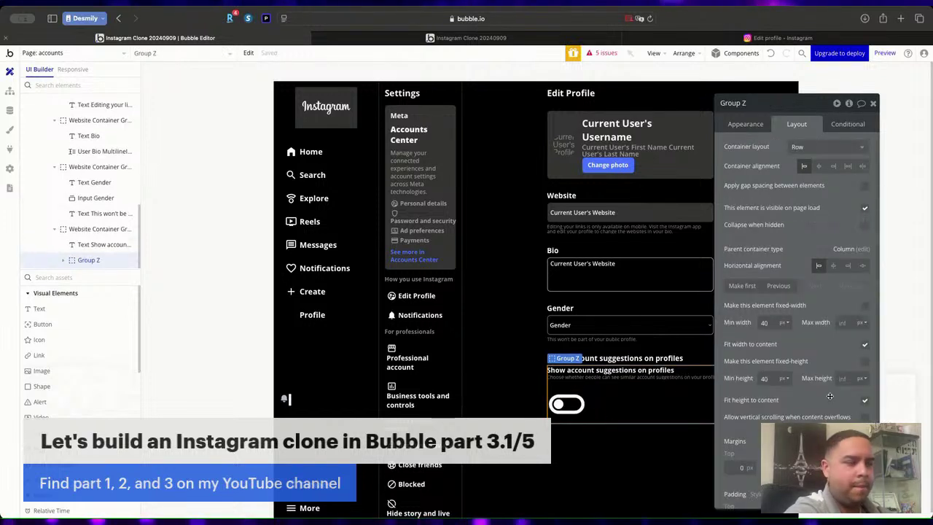
pyautogui.click(864, 185)
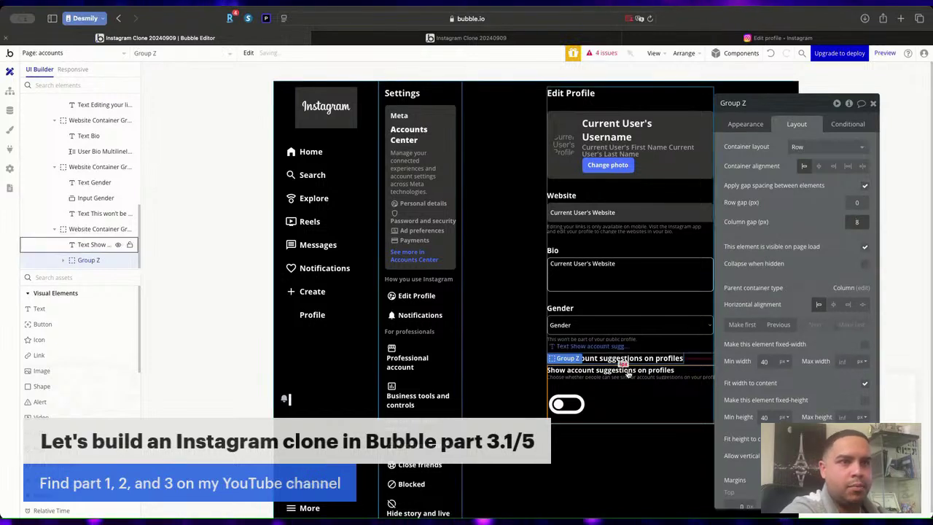
# Set the toggle icon's fixed width and height to 40 px each.
pyautogui.click(566, 404)
pyautogui.doubleClick(765, 257)
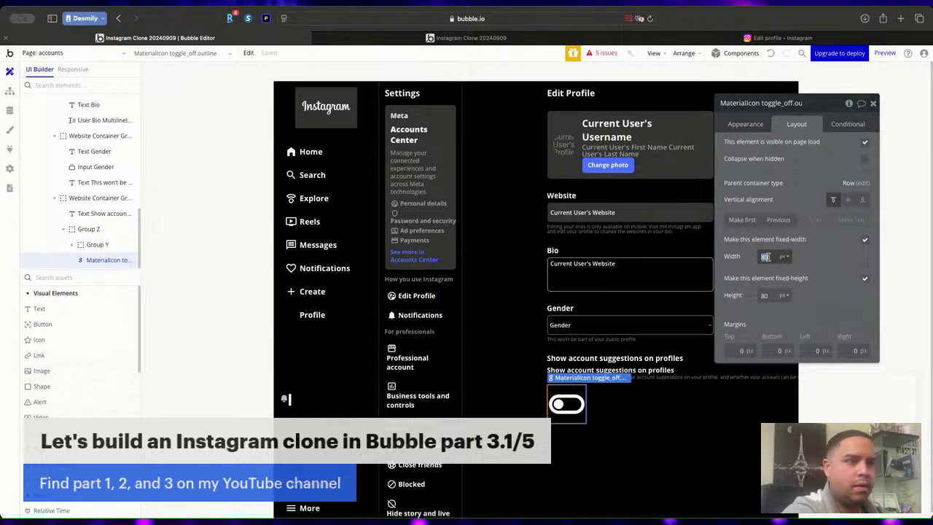
pyautogui.press('Tab')
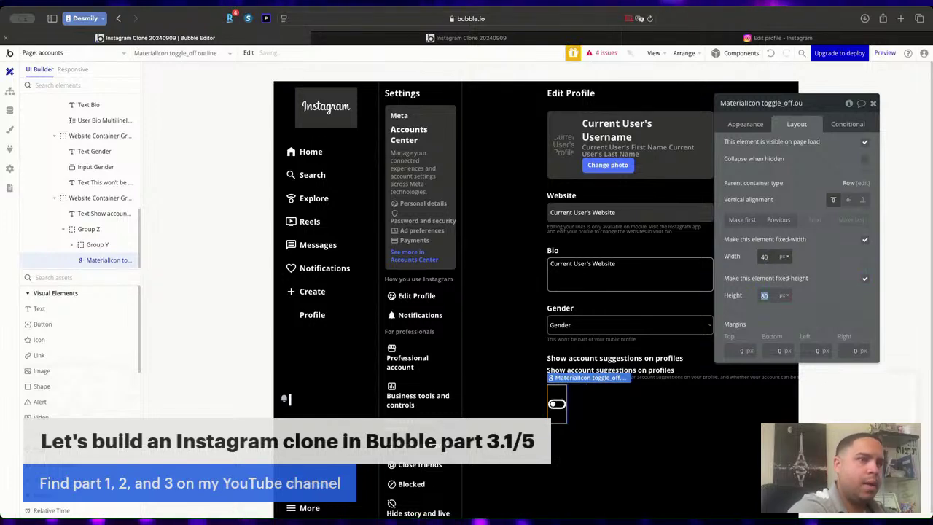
pyautogui.write('40')
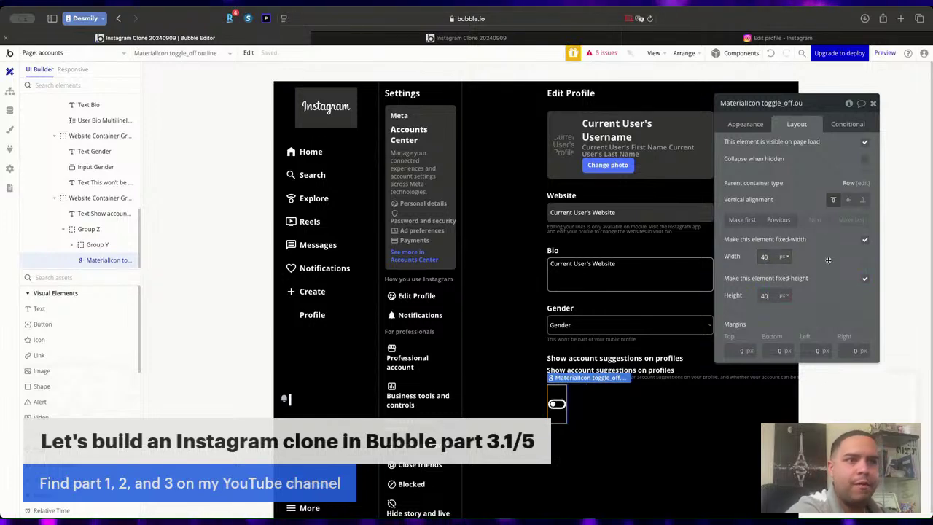
pyautogui.click(828, 260)
pyautogui.click(873, 105)
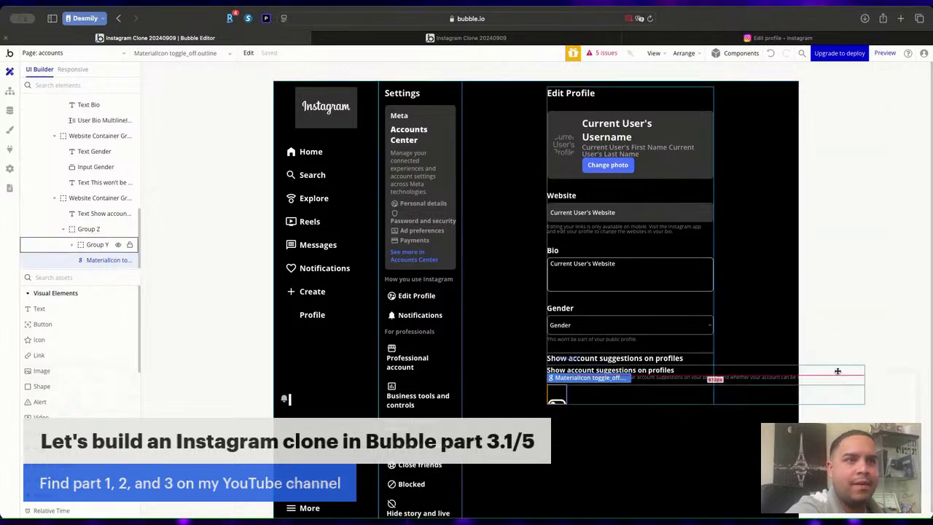
# Turn off fitting width to content for both the suggestions text group and the row group that contains it.
pyautogui.click(578, 394)
pyautogui.click(578, 392)
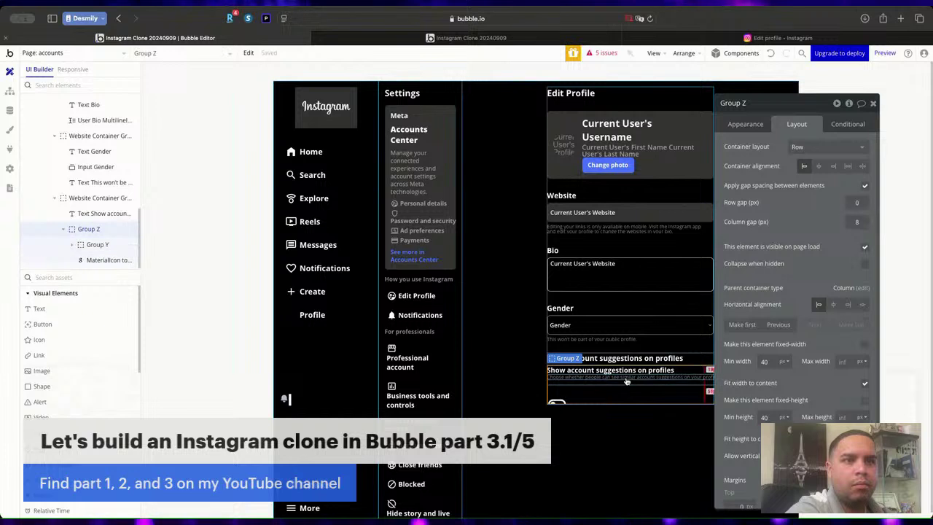
pyautogui.click(577, 394)
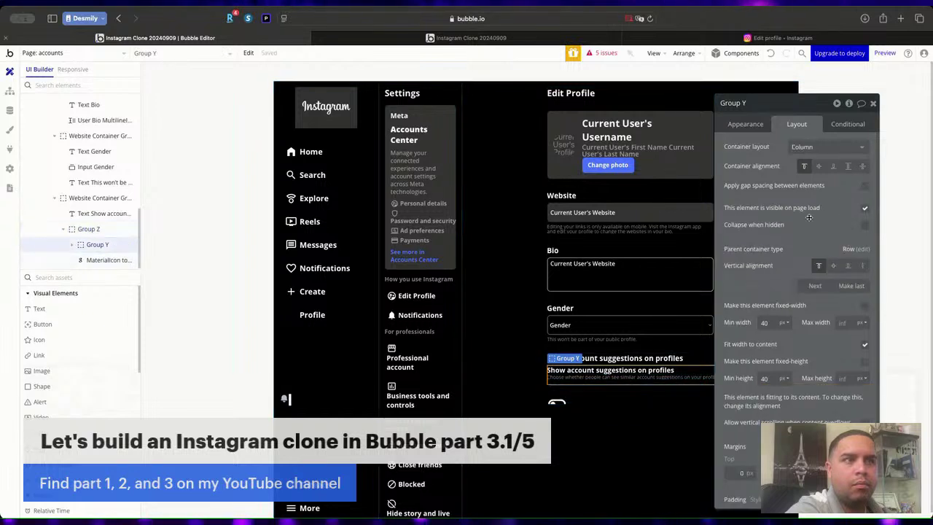
pyautogui.click(864, 344)
pyautogui.click(96, 229)
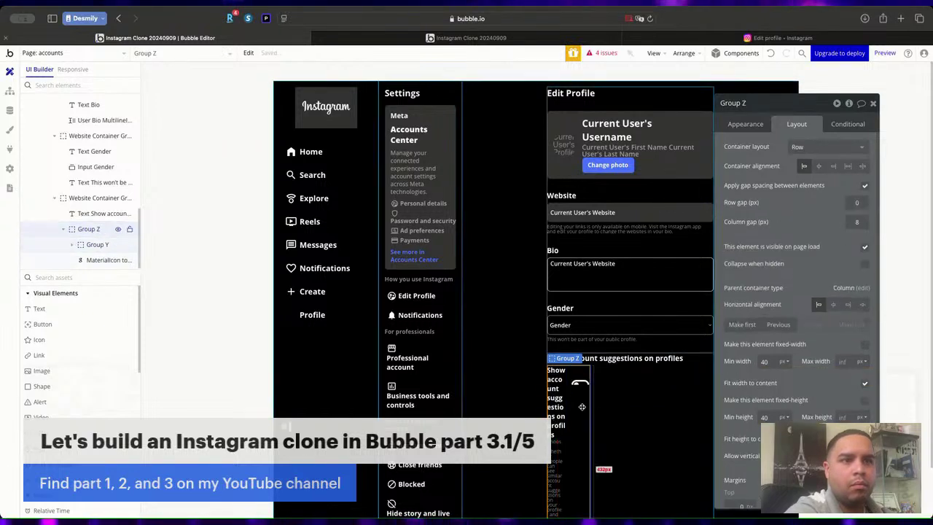
pyautogui.click(864, 383)
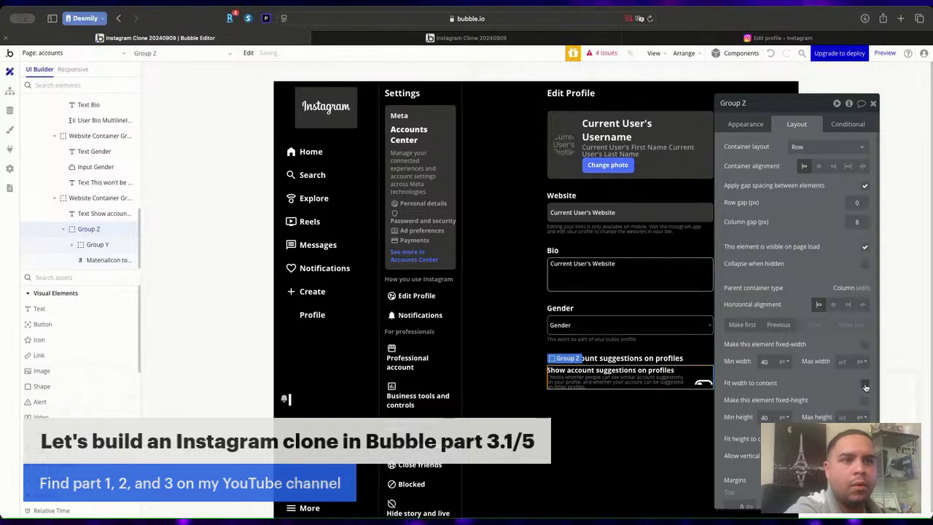
# Center the toggle icon vertically in its row, center the text group's contents, and check the section in the page preview.
pyautogui.click(703, 381)
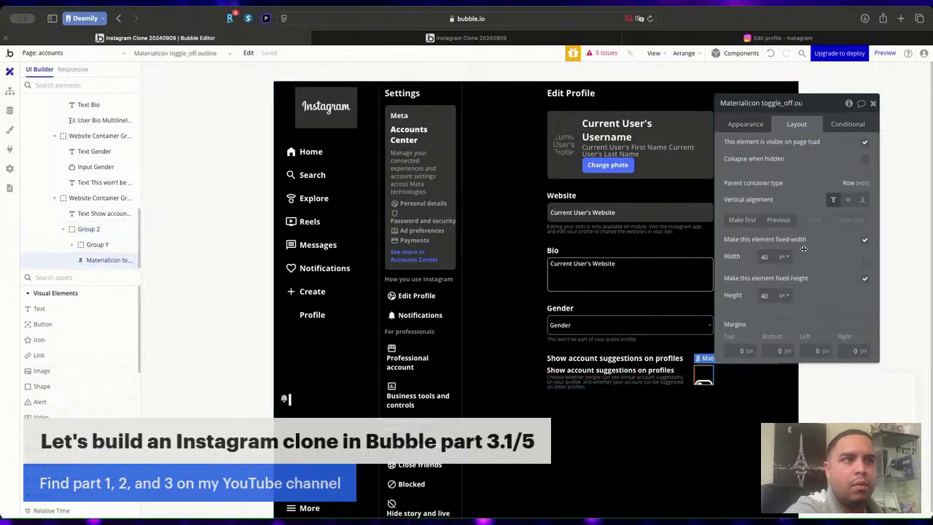
pyautogui.click(845, 201)
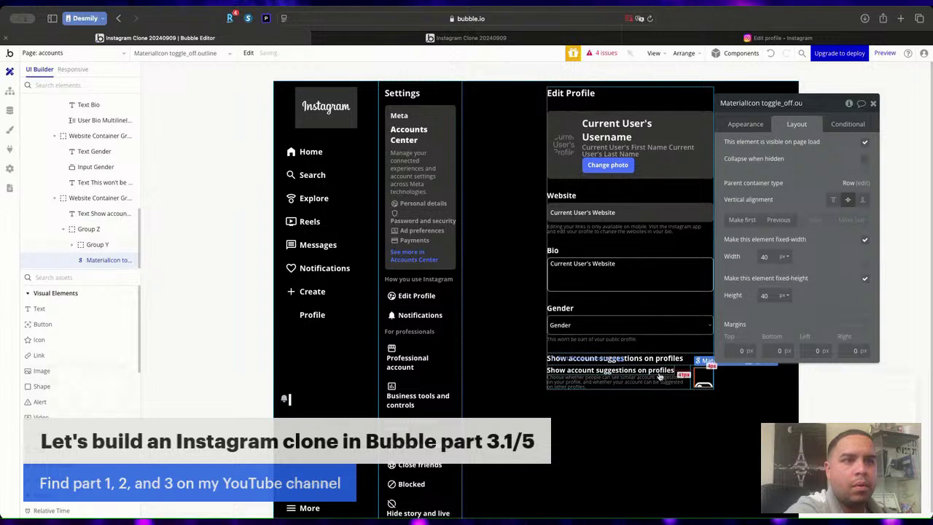
pyautogui.click(682, 375)
pyautogui.click(819, 166)
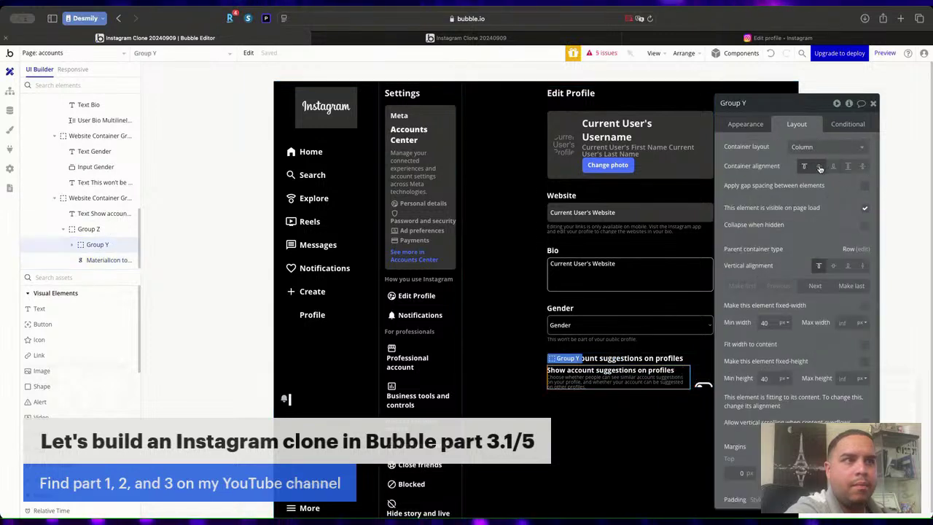
pyautogui.click(873, 102)
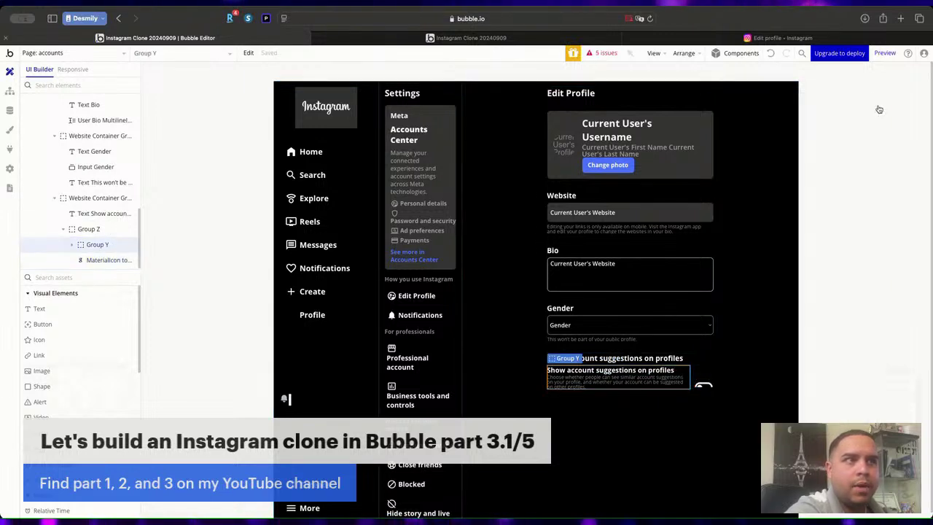
pyautogui.click(440, 38)
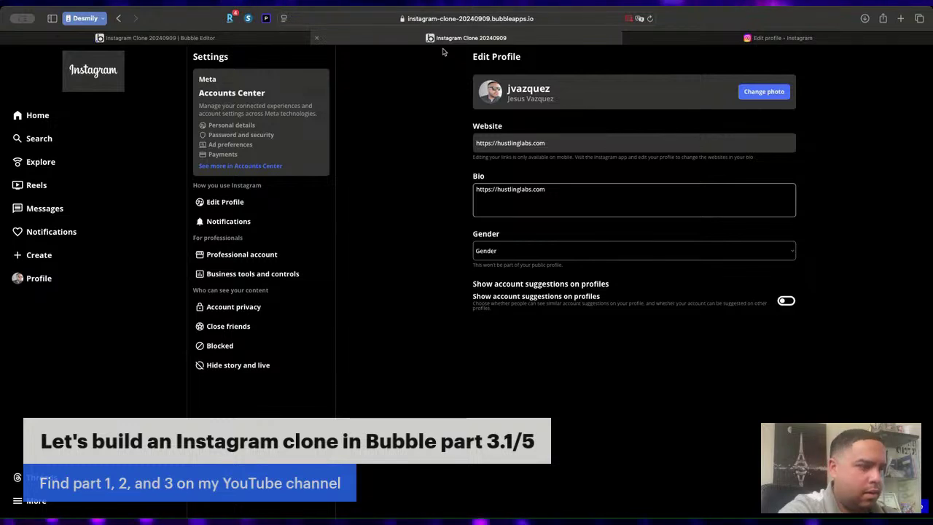
pyautogui.click(271, 38)
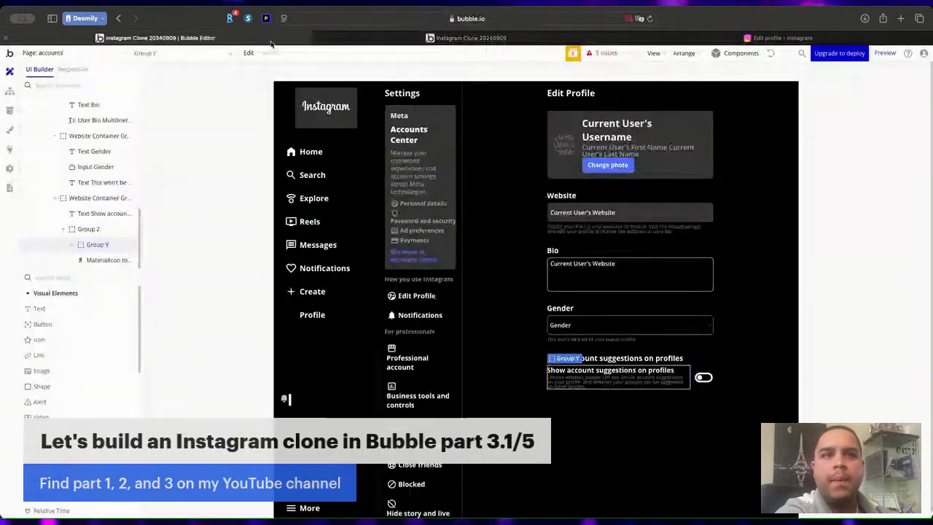
# Set 12 px padding on the row group that holds the suggestions text and the toggle.
pyautogui.doubleClick(695, 372)
pyautogui.scroll(-5, 736, 494)
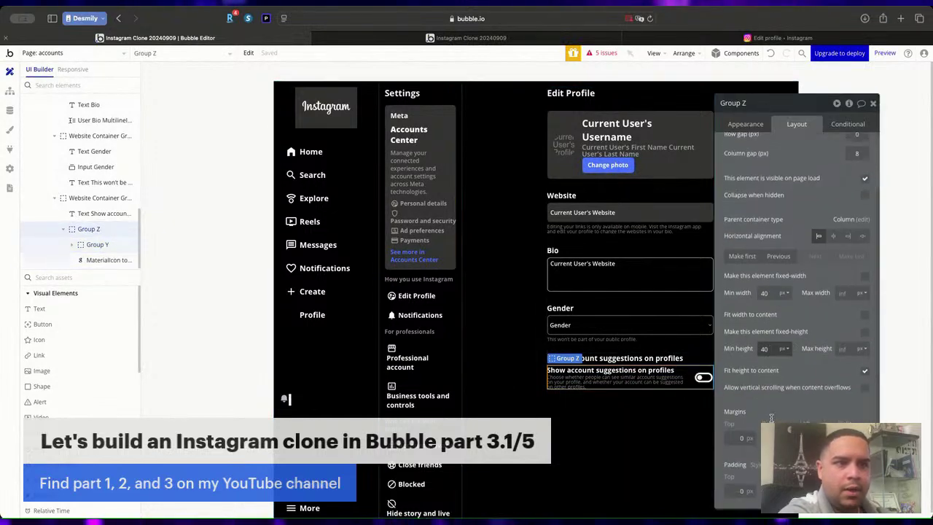
pyautogui.click(737, 495)
pyautogui.write('12')
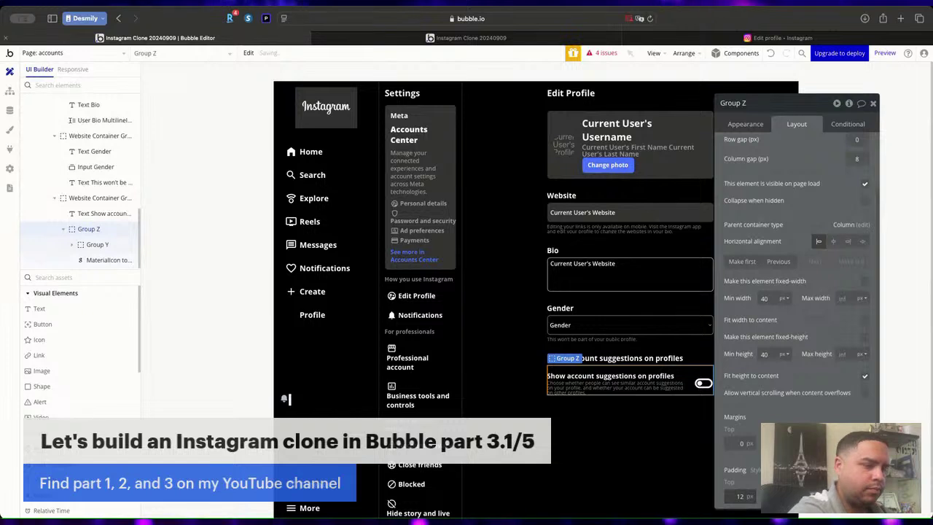
# Give the suggestions row group a solid 1 px border in #6B6B6B and check it in the page preview.
pyautogui.click(755, 126)
pyautogui.click(791, 324)
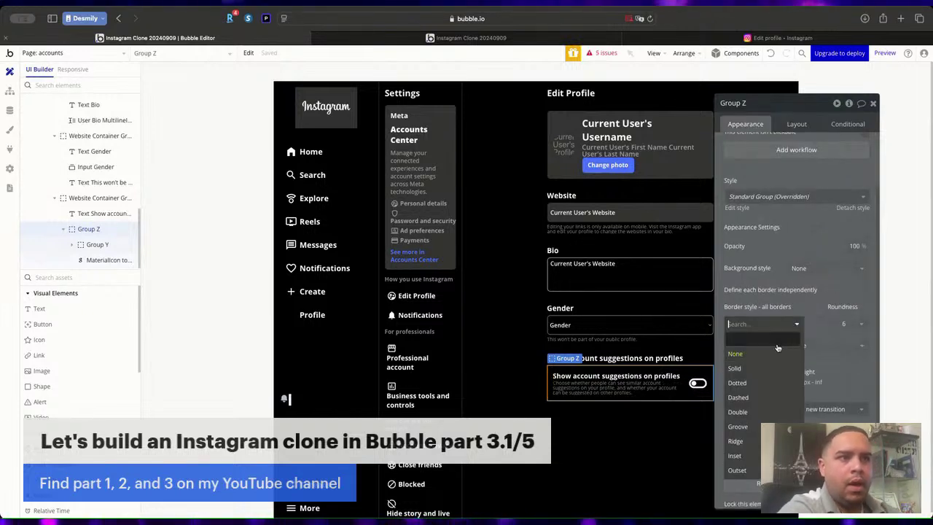
pyautogui.click(769, 368)
pyautogui.click(781, 362)
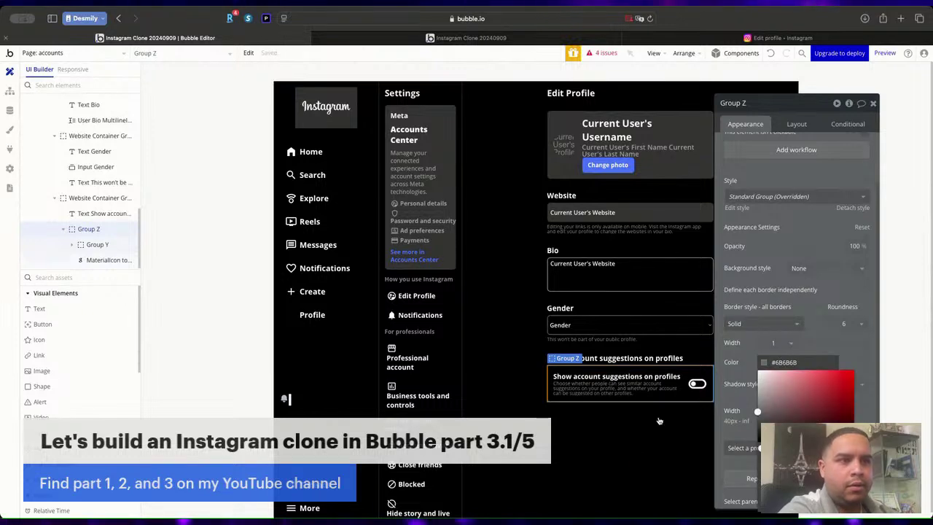
pyautogui.click(623, 446)
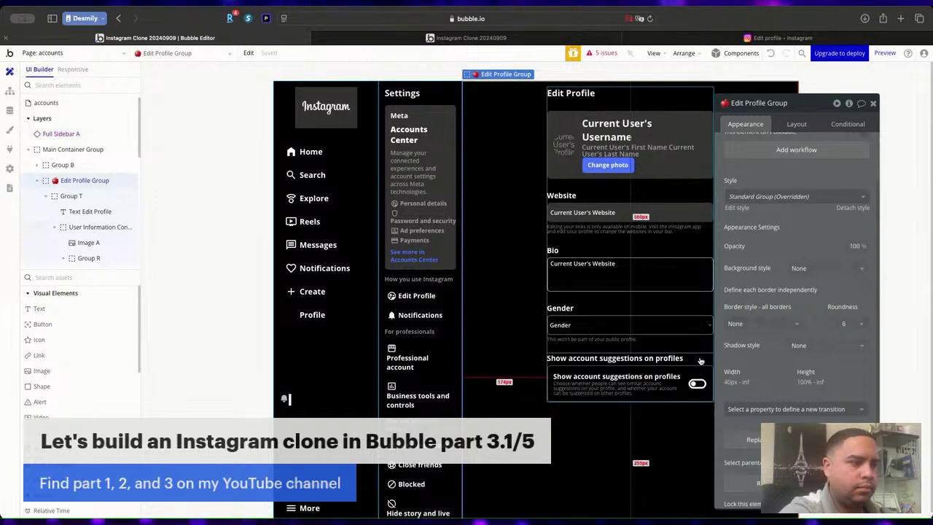
pyautogui.click(873, 104)
pyautogui.click(467, 38)
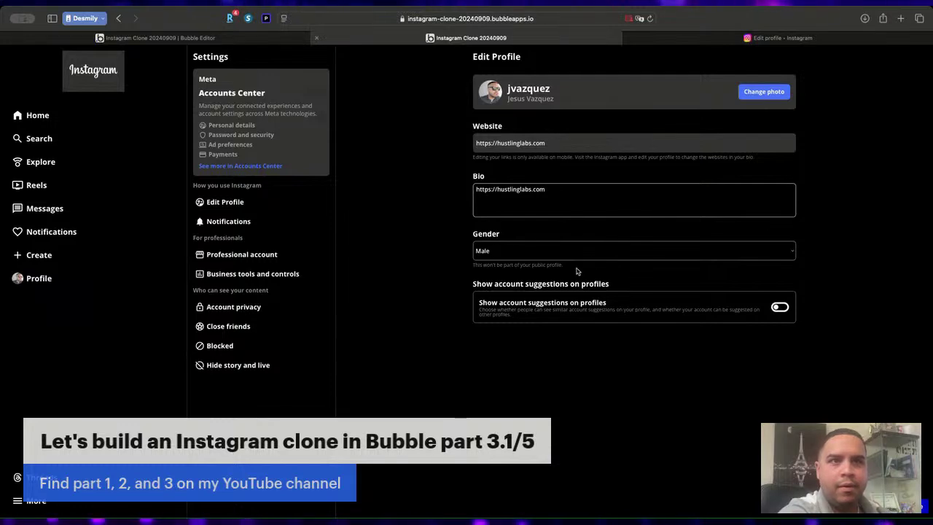
pyautogui.hotkey('ctrl', 'shift', 'Tab')
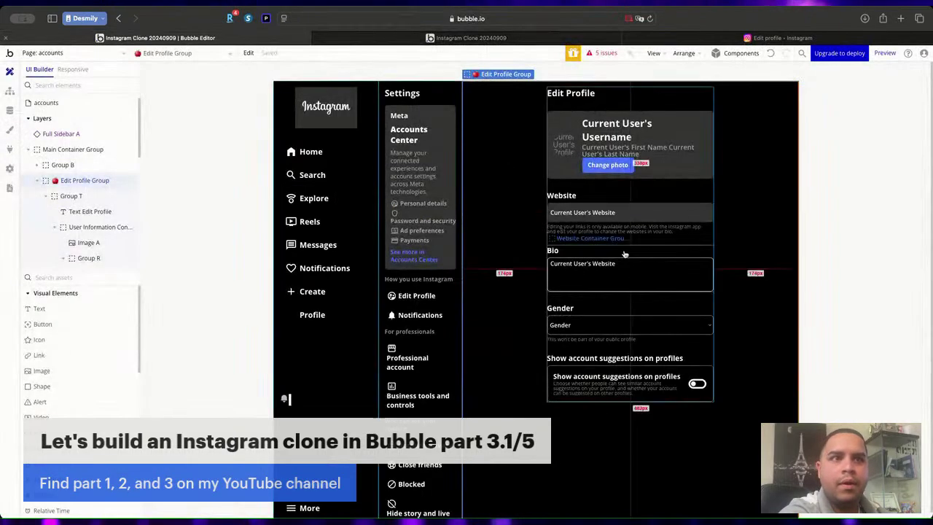
# Enable auto-binding on the Gender dropdown and set the accounts page's type of content to User.
pyautogui.doubleClick(626, 325)
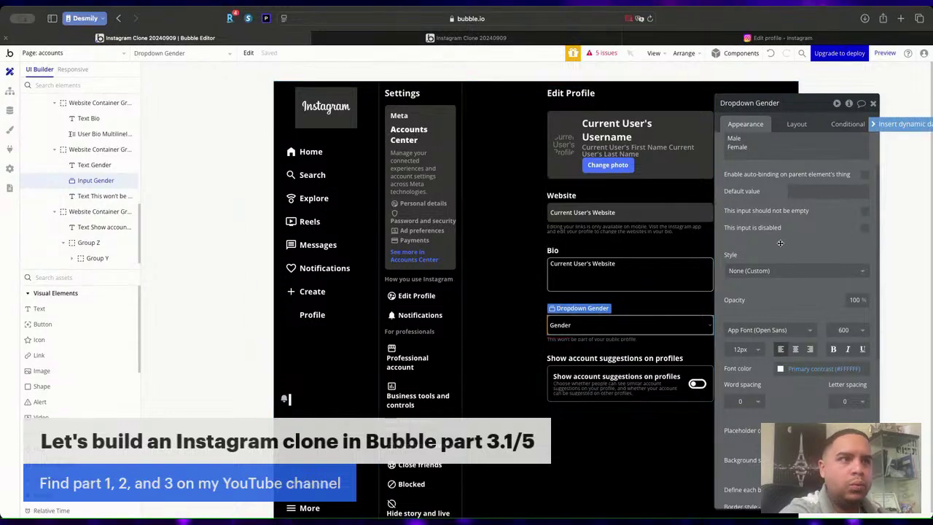
pyautogui.click(865, 174)
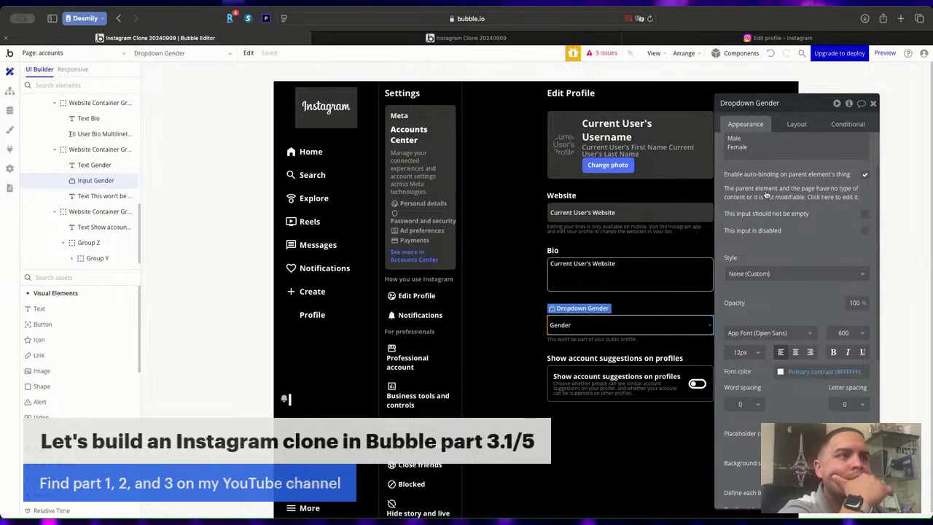
pyautogui.click(908, 153)
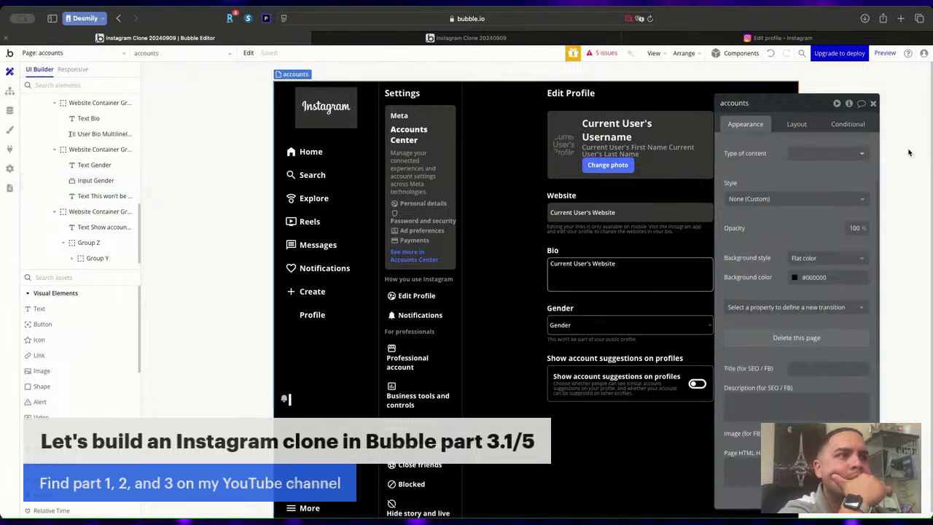
pyautogui.click(815, 153)
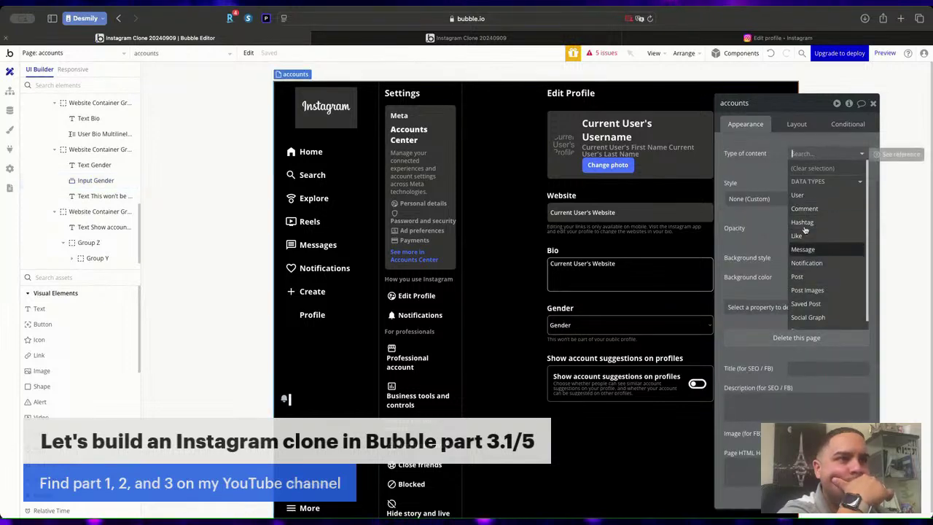
pyautogui.click(798, 194)
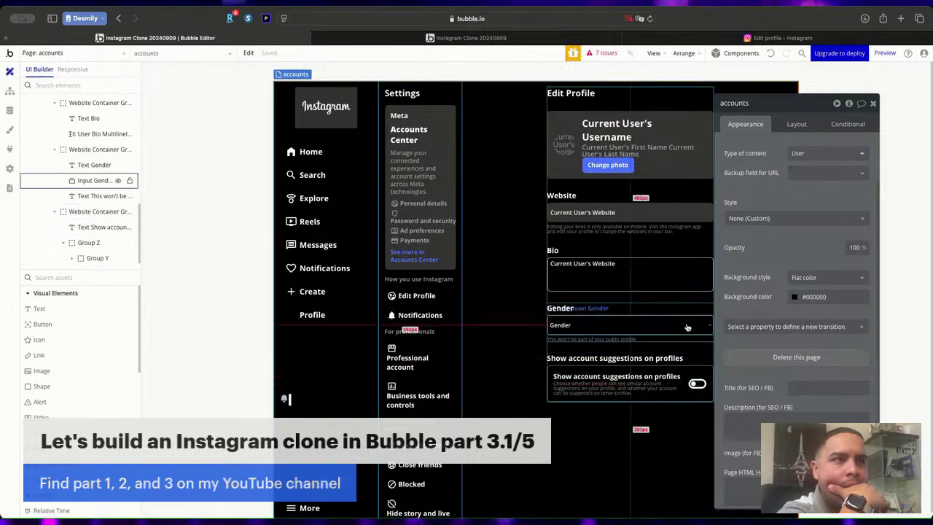
# Create a text field named Gender on the User type as the field the Gender dropdown modifies.
pyautogui.click(686, 328)
pyautogui.click(836, 193)
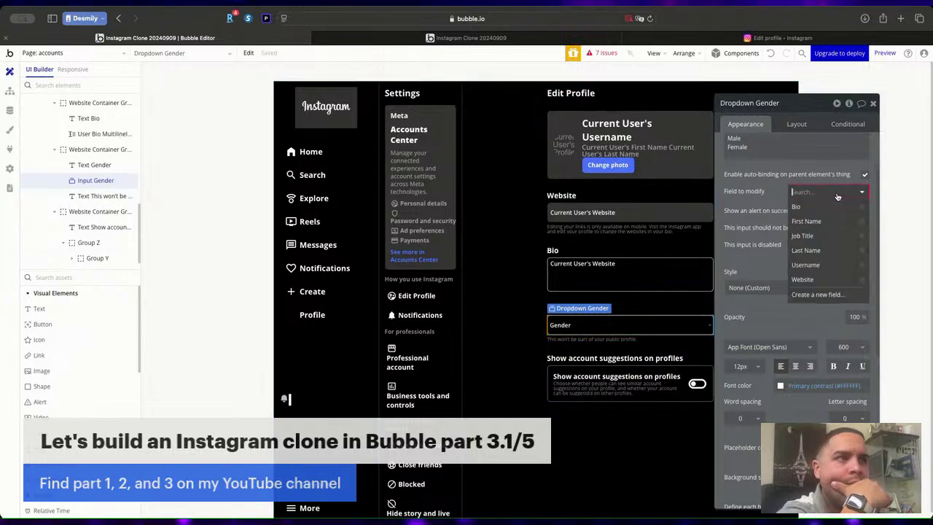
pyautogui.click(813, 295)
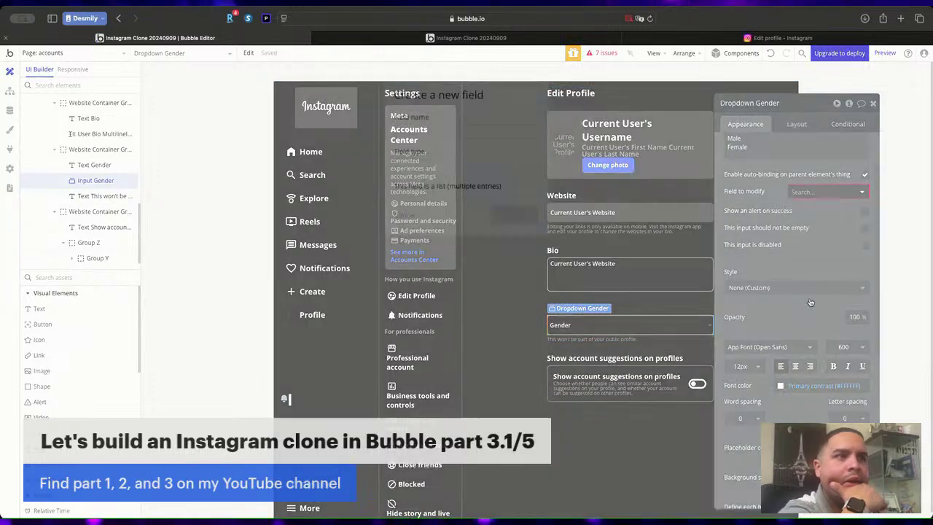
pyautogui.click(499, 129)
pyautogui.write('G')
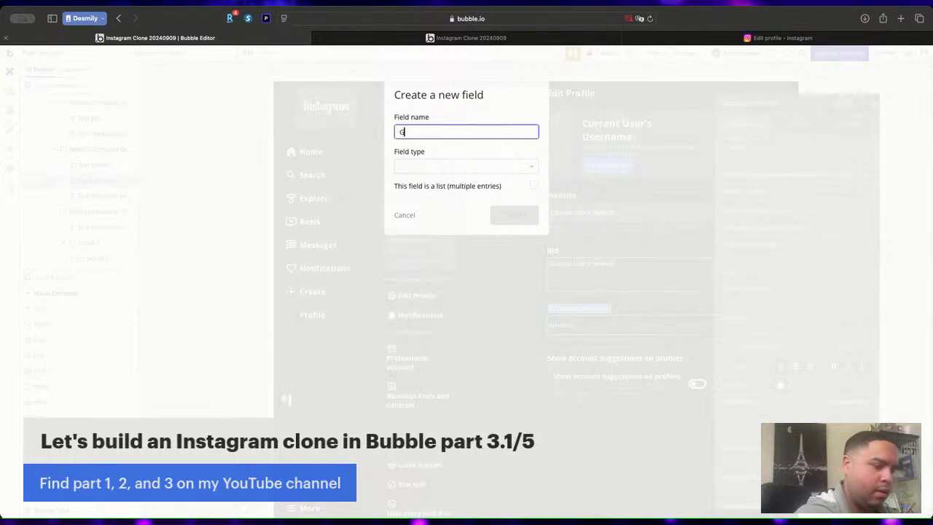
pyautogui.write('ender')
pyautogui.click(494, 169)
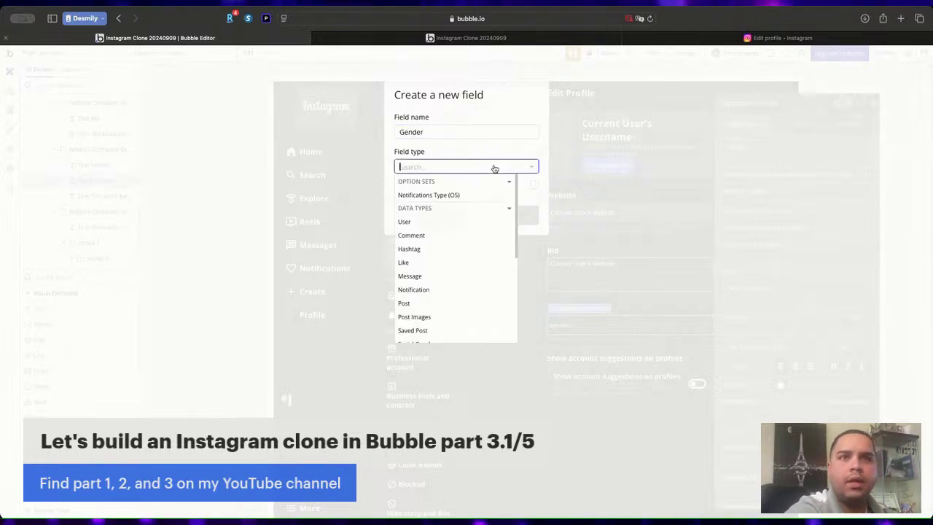
pyautogui.scroll(-5, 446, 275)
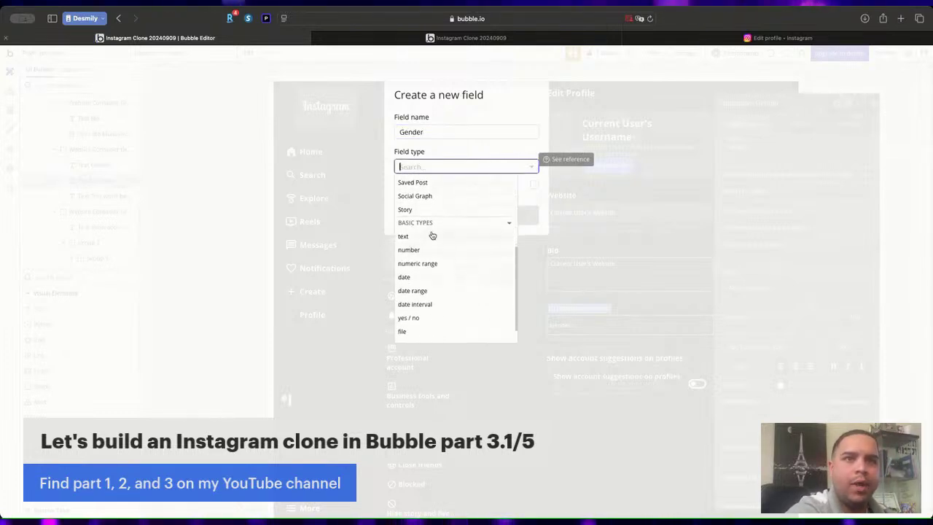
pyautogui.click(432, 238)
pyautogui.click(512, 216)
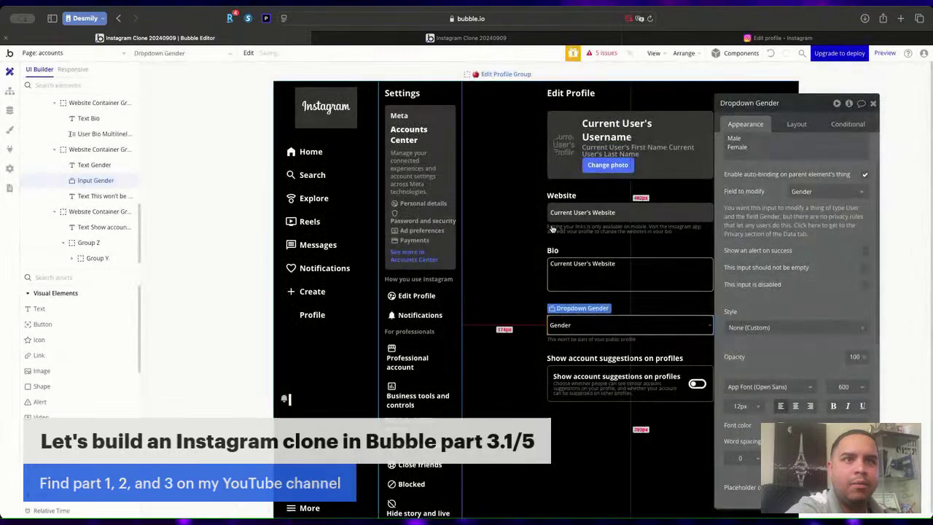
# Allow auto-binding in the "User's own data" privacy rule of the User data type.
pyautogui.click(773, 217)
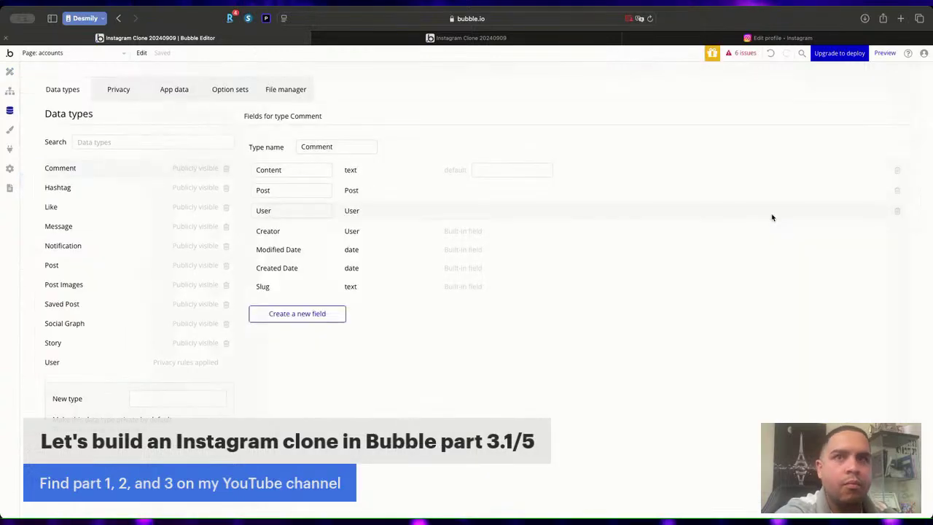
pyautogui.click(121, 93)
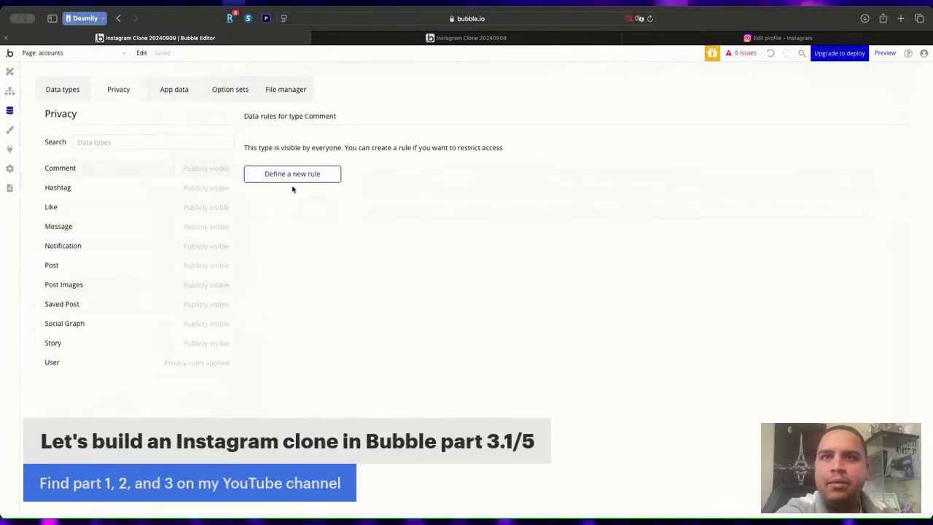
pyautogui.click(91, 364)
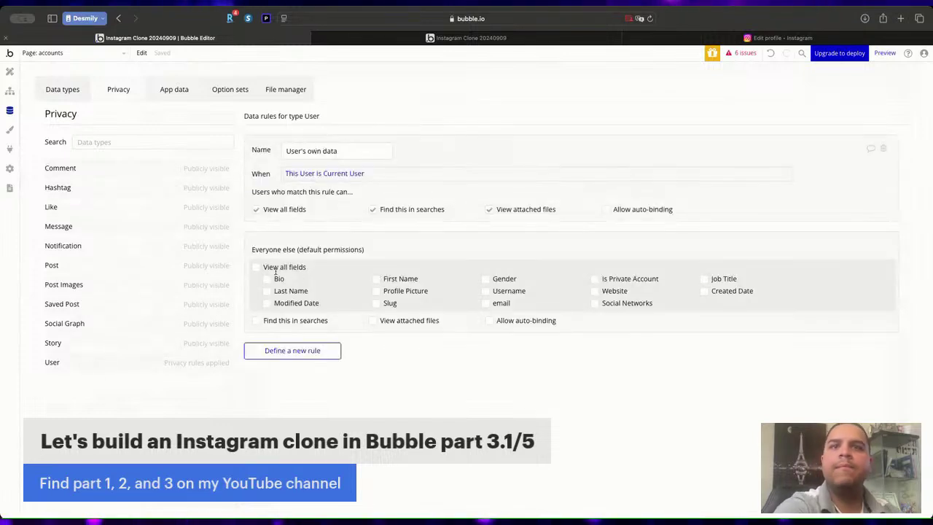
pyautogui.click(612, 209)
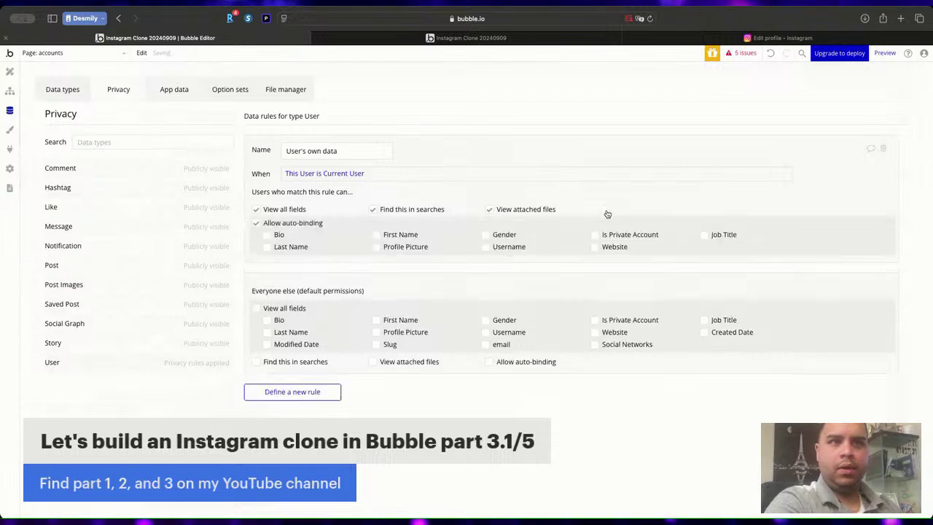
# Include Bio, names, Gender, Profile Picture, Job Title, Is Private Account, Website and Username in the rule's auto-binding fields.
pyautogui.click(267, 235)
pyautogui.click(267, 246)
pyautogui.click(376, 235)
pyautogui.click(376, 246)
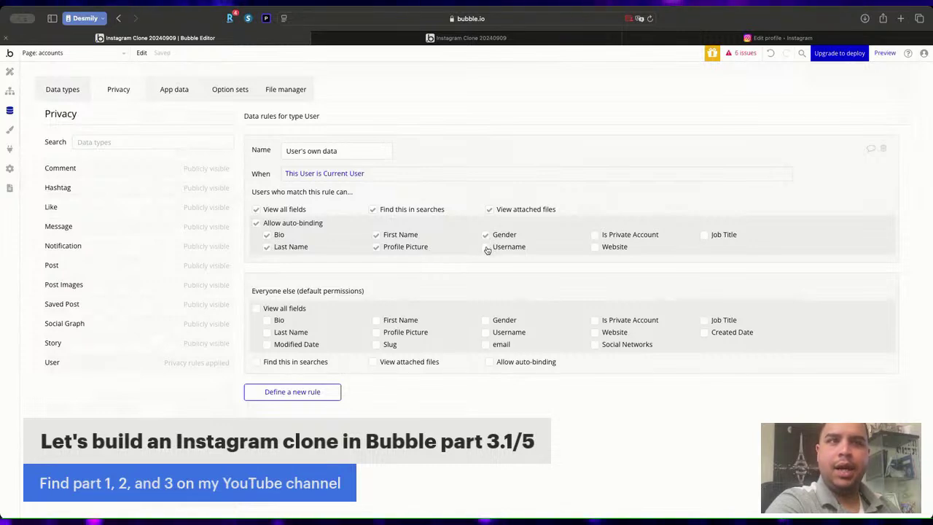
pyautogui.click(704, 237)
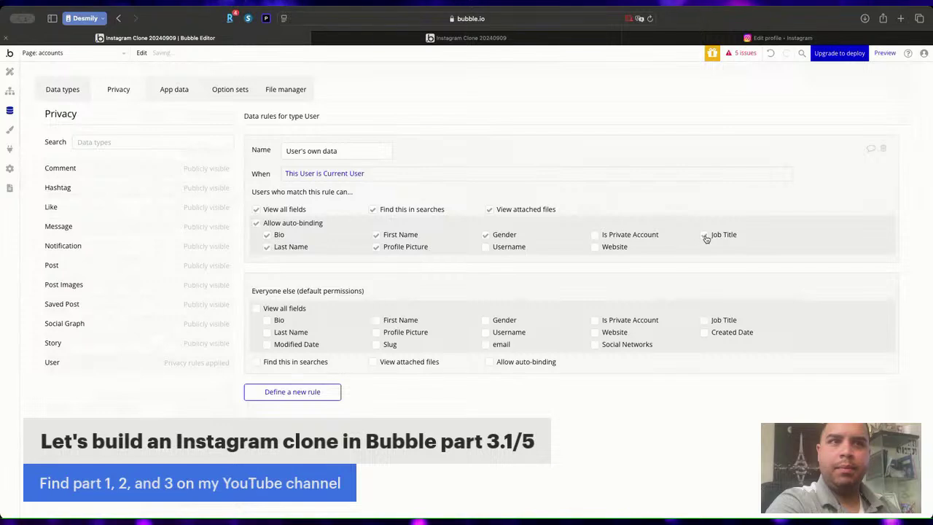
pyautogui.click(595, 236)
pyautogui.click(596, 247)
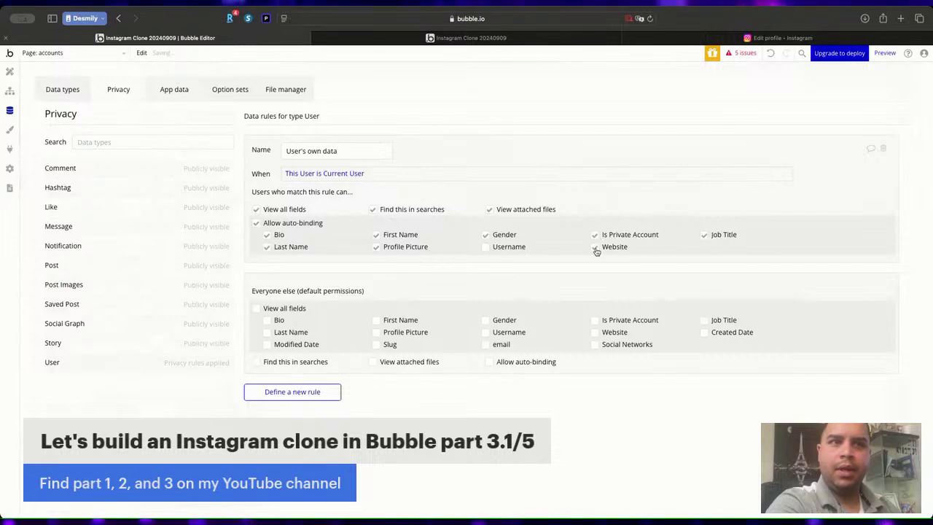
pyautogui.click(487, 247)
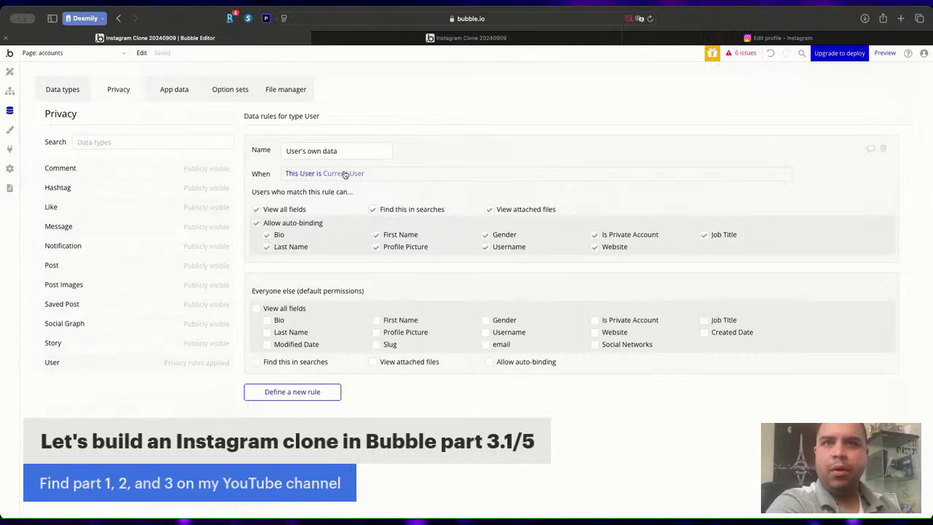
# Return to the page design and auto-bind the Bio multiline input to the Bio field.
pyautogui.click(10, 71)
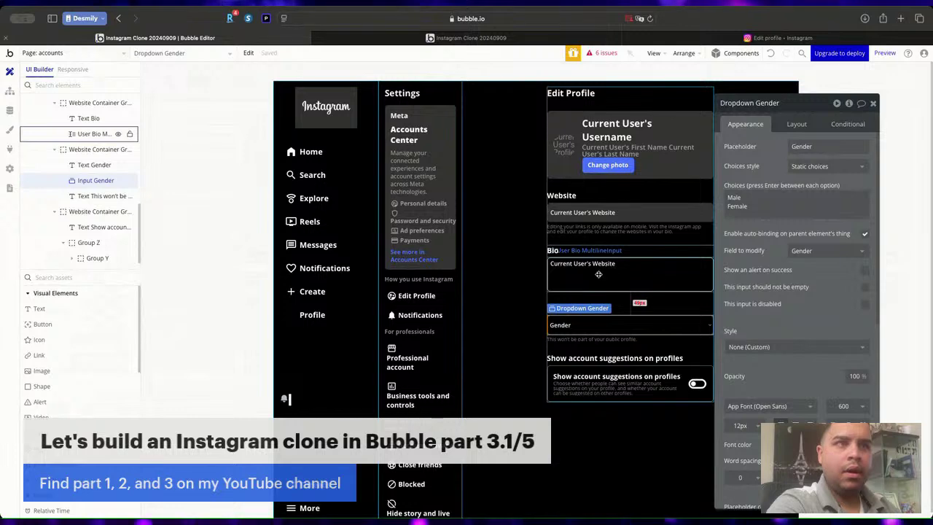
pyautogui.click(628, 275)
pyautogui.click(865, 194)
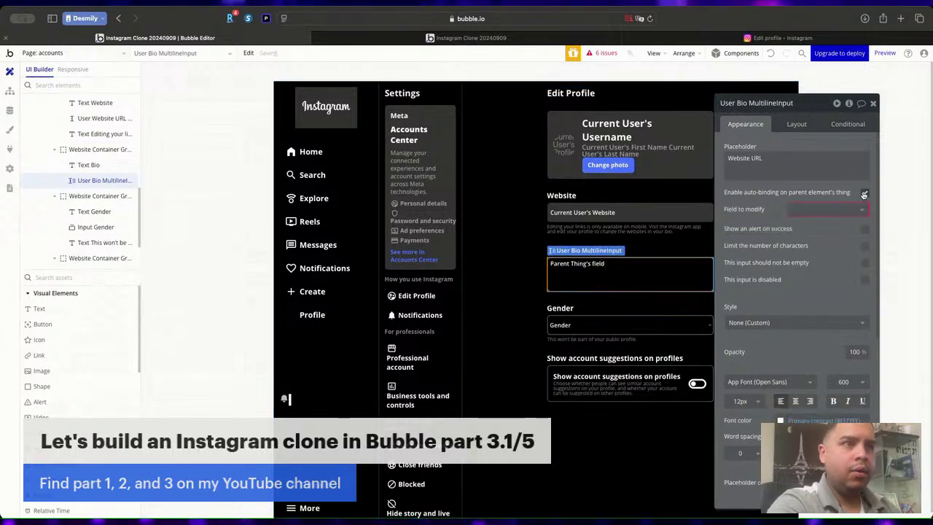
pyautogui.click(802, 210)
pyautogui.click(800, 227)
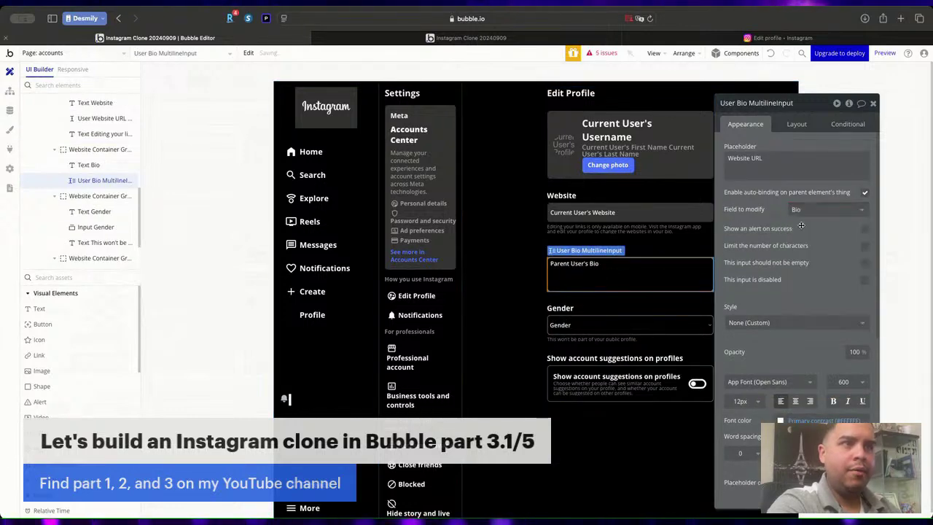
# Enable auto-binding on the website URL input with Website as the field to modify.
pyautogui.click(583, 212)
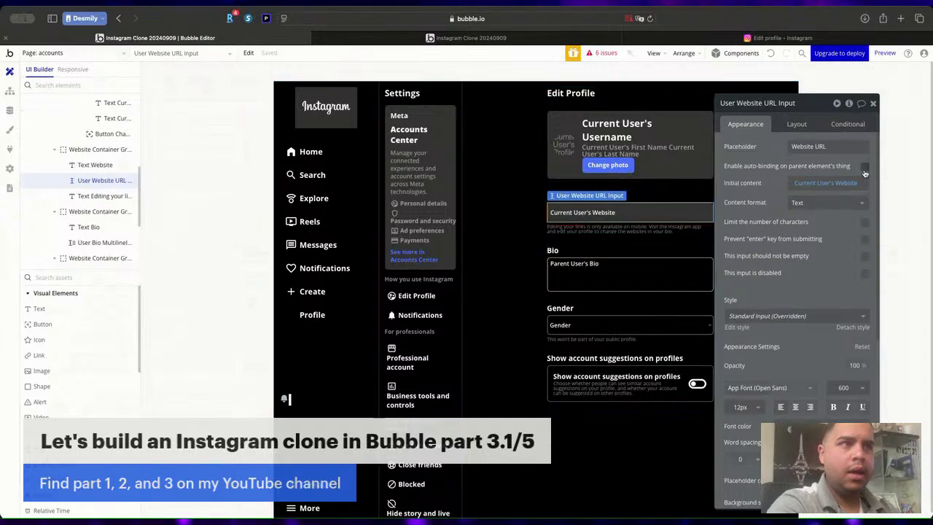
pyautogui.click(864, 167)
pyautogui.click(825, 183)
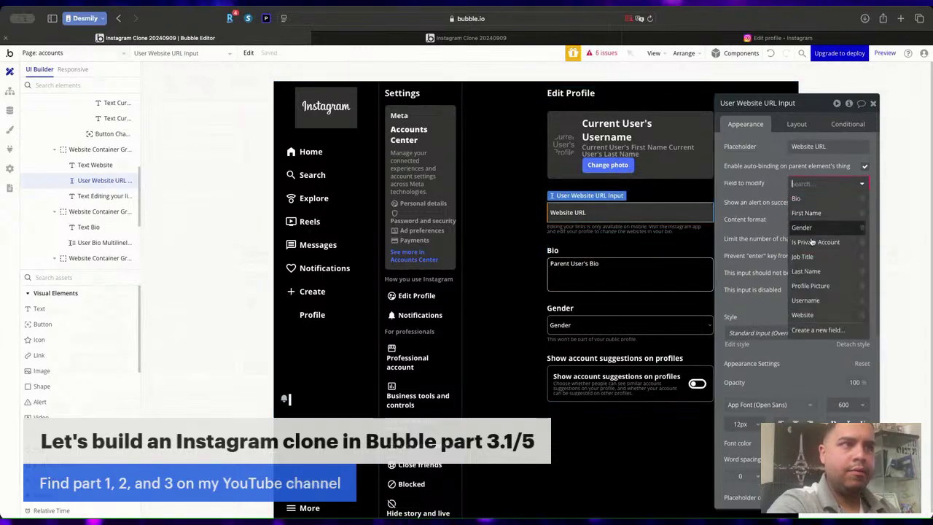
pyautogui.click(802, 314)
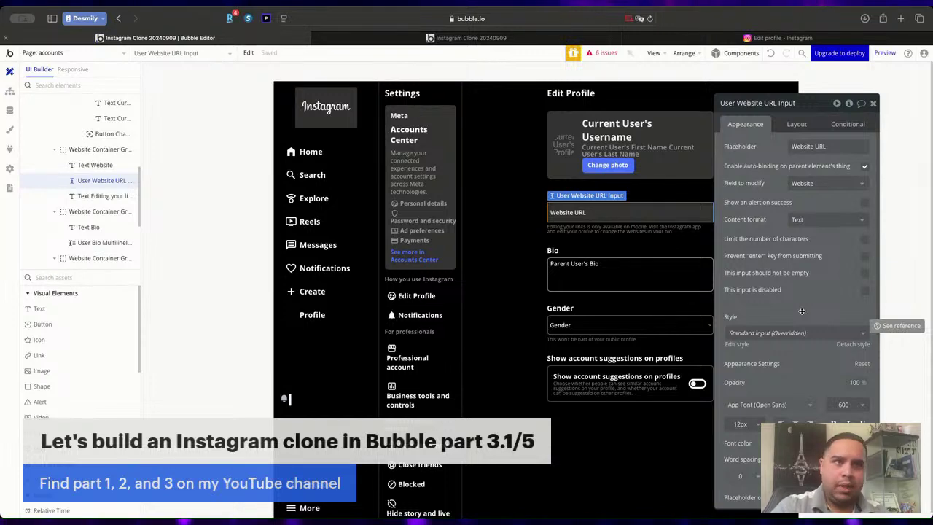
# Reload the page preview and check the contents of the website, bio and gender inputs.
pyautogui.click(488, 37)
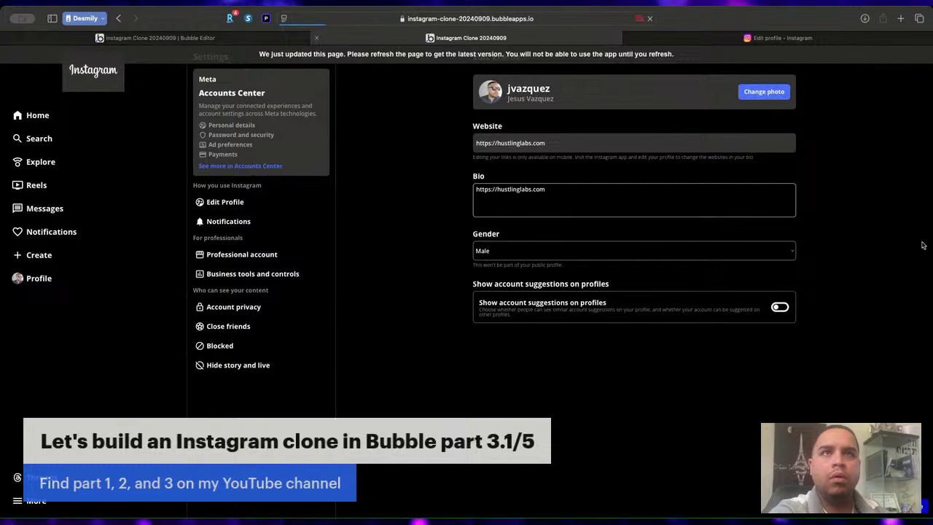
pyautogui.press('super+r')
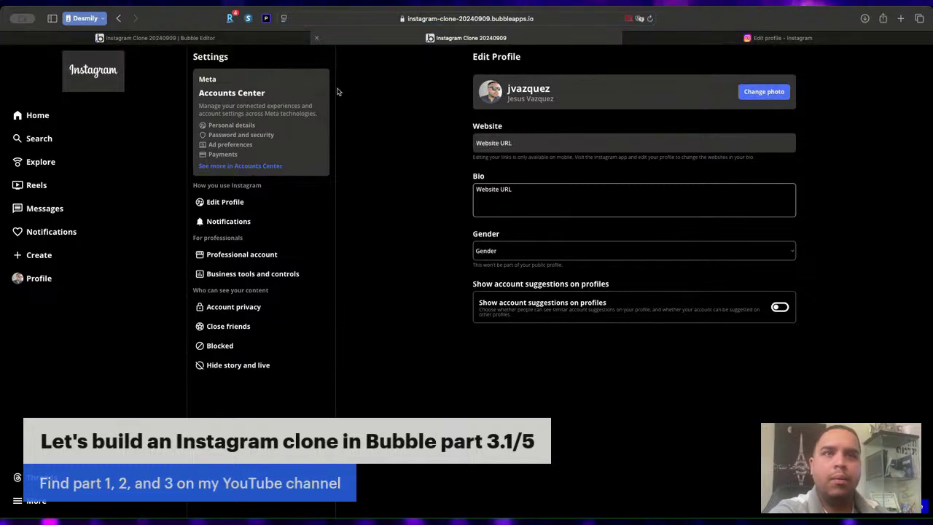
pyautogui.click(201, 37)
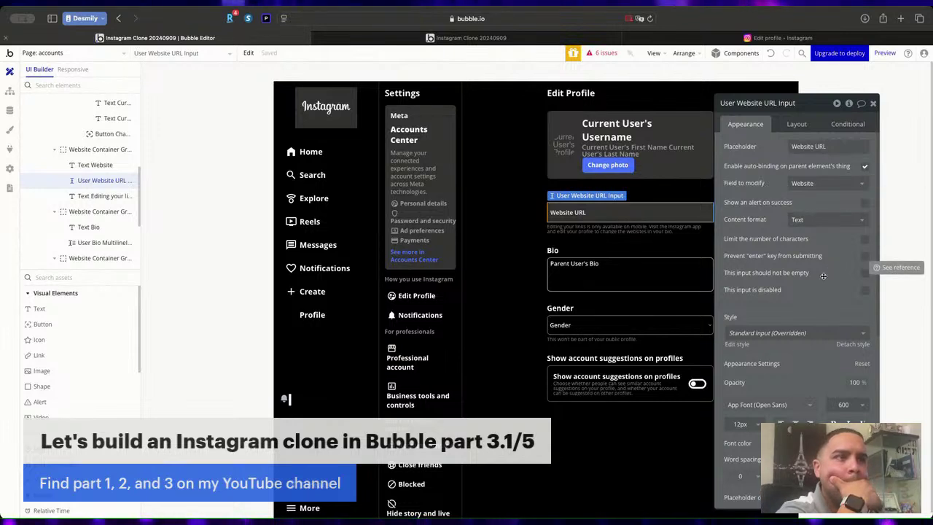
# Replace the website URL input's placeholder with the dynamic value Current User's Website.
pyautogui.moveTo(789, 148); pyautogui.dragTo(862, 150)
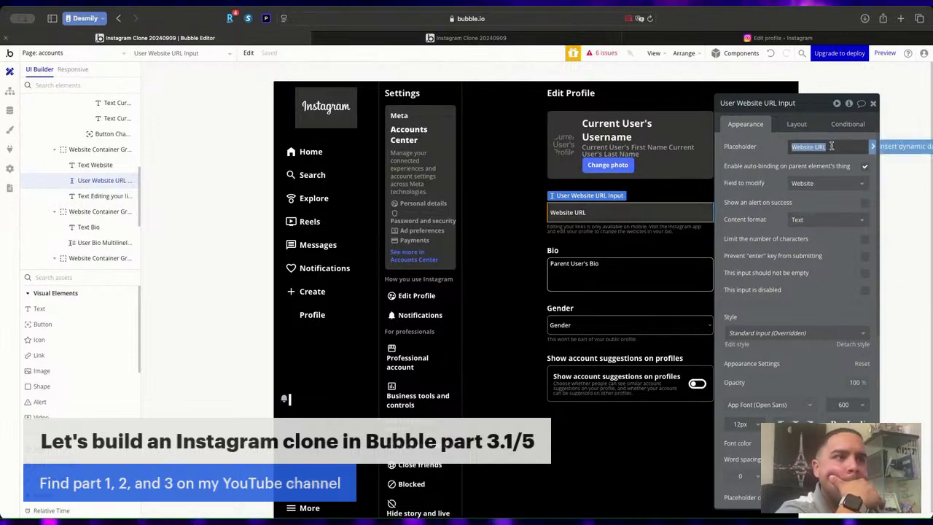
pyautogui.click(899, 148)
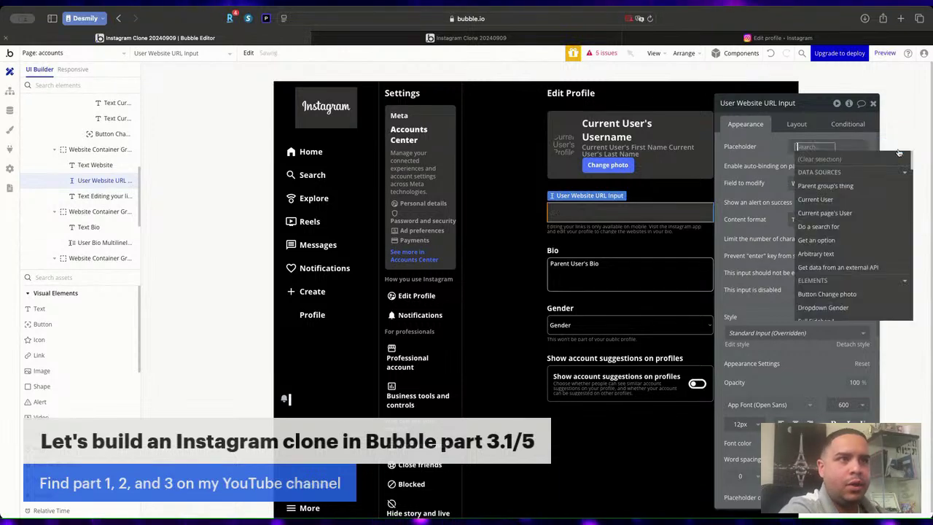
pyautogui.click(816, 200)
pyautogui.scroll(-1, 812, 299)
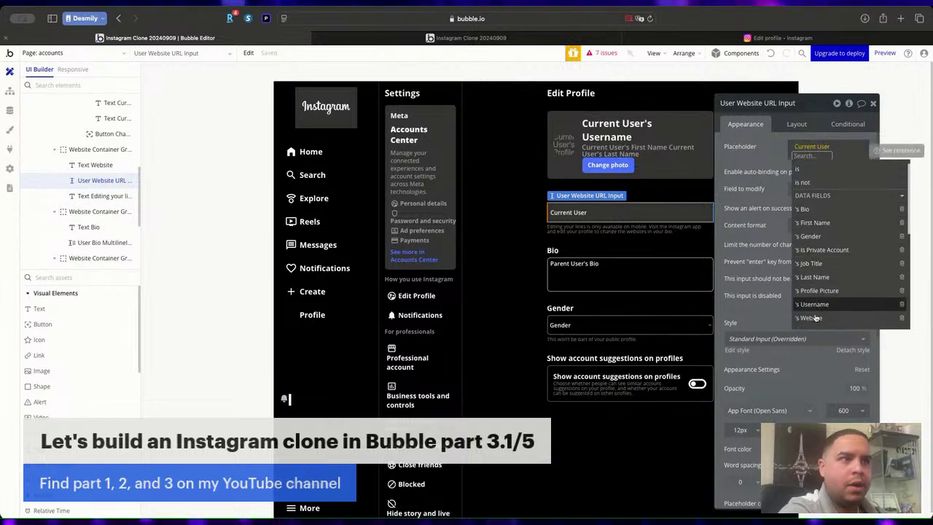
pyautogui.click(809, 316)
pyautogui.click(759, 169)
# Add a condition to the website URL input for when Current User's Website is empty.
pyautogui.click(847, 124)
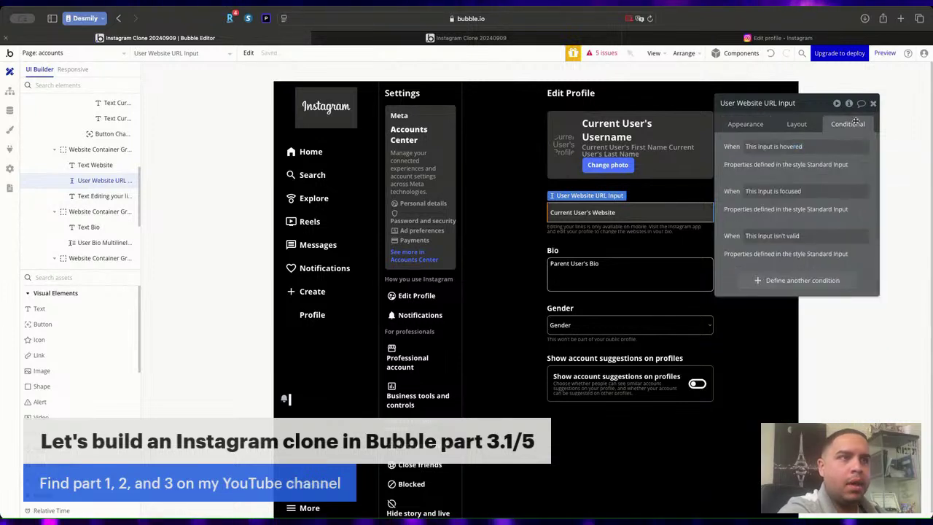
pyautogui.click(766, 280)
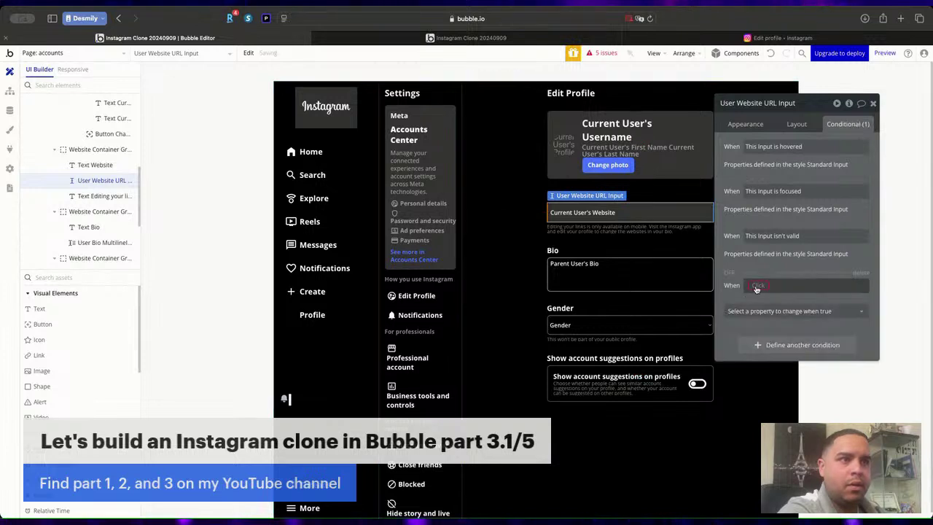
pyautogui.click(765, 285)
pyautogui.click(767, 338)
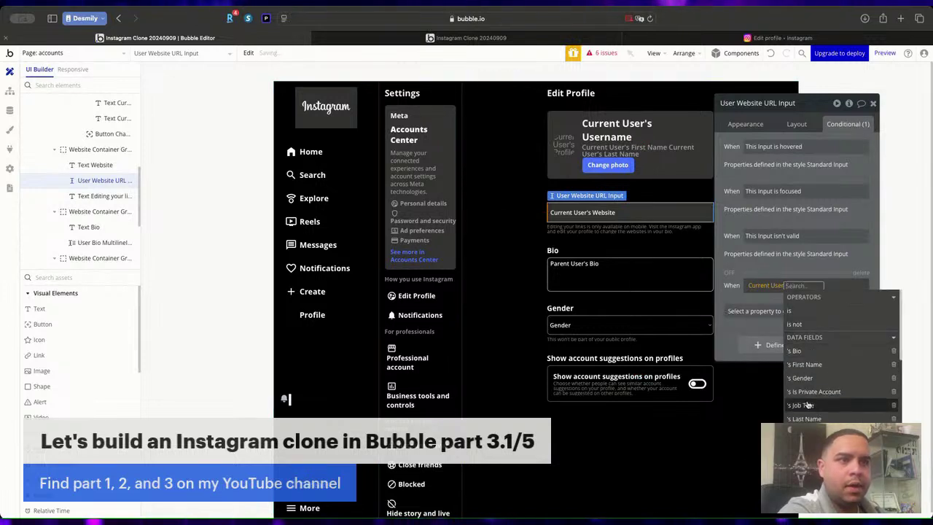
pyautogui.scroll(-5, 830, 342)
pyautogui.click(830, 329)
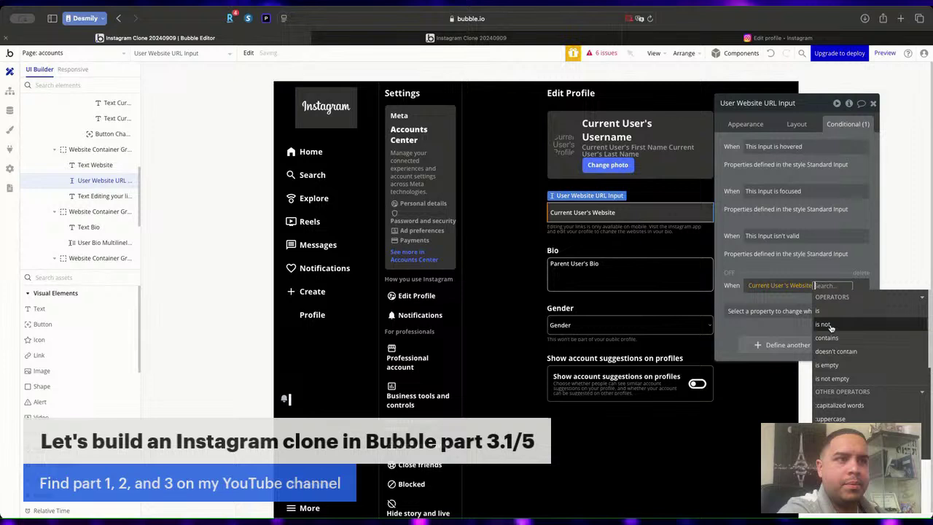
pyautogui.click(830, 366)
pyautogui.click(734, 296)
# Make the website input's new condition change the placeholder to "Website URL".
pyautogui.click(737, 313)
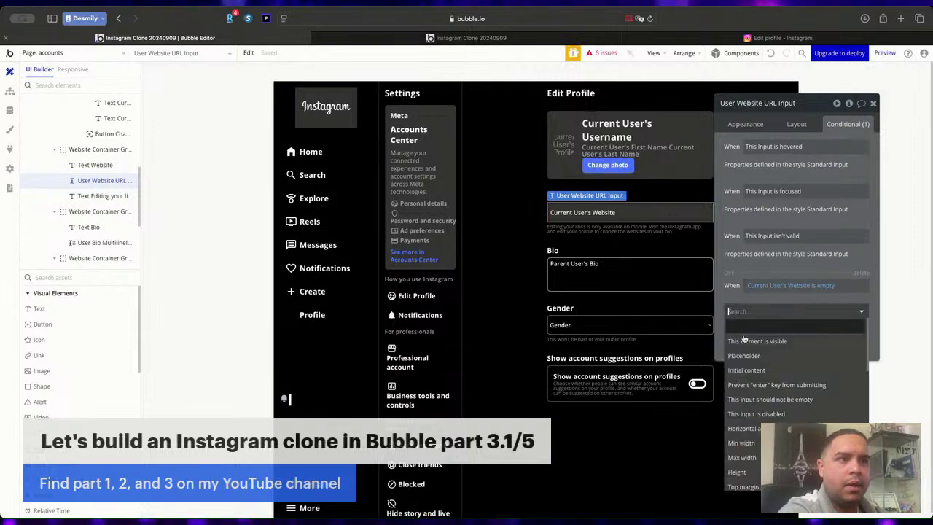
pyautogui.click(745, 356)
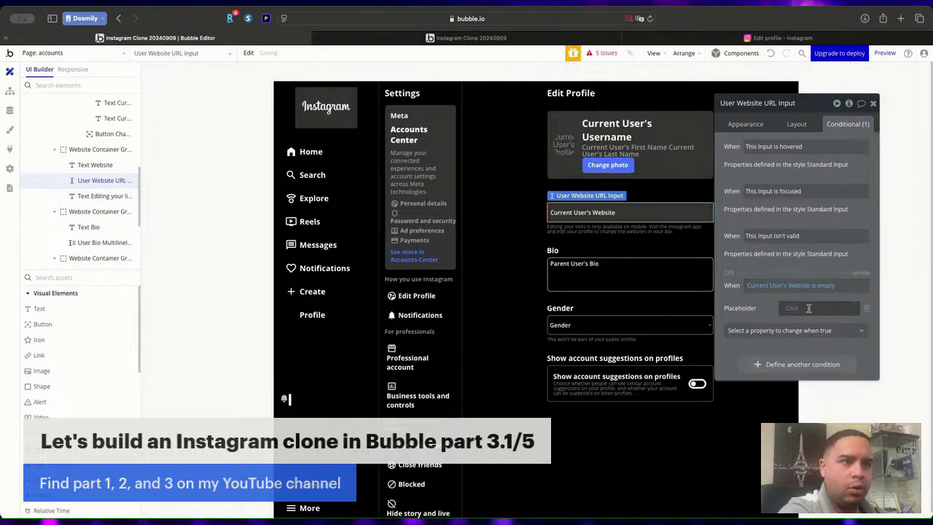
pyautogui.click(808, 309)
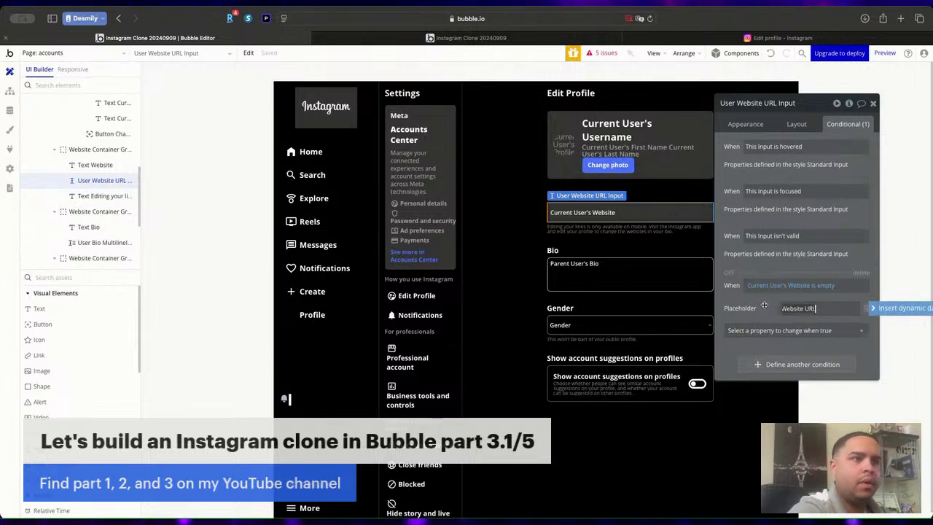
pyautogui.click(764, 304)
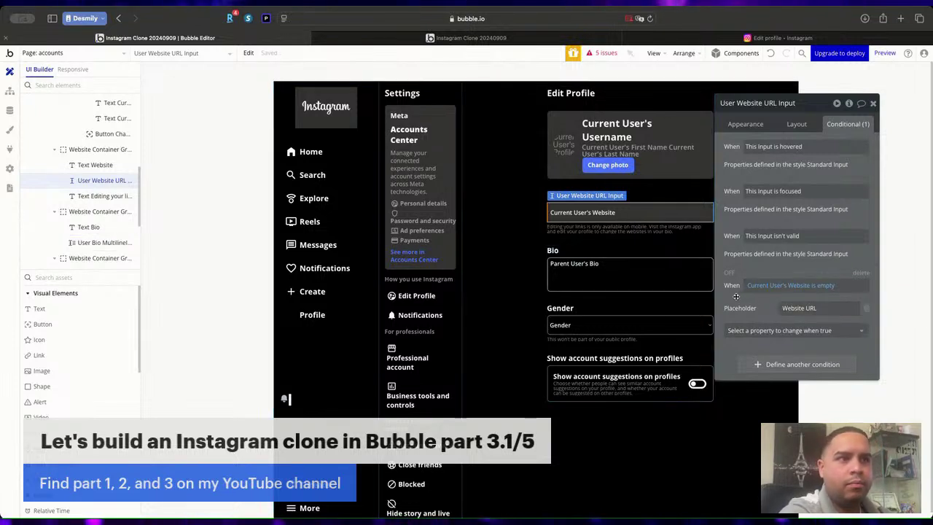
# Copy the website input's empty-value condition and paste it onto the Bio multiline input.
pyautogui.rightClick(771, 286)
pyautogui.click(787, 268)
pyautogui.click(648, 267)
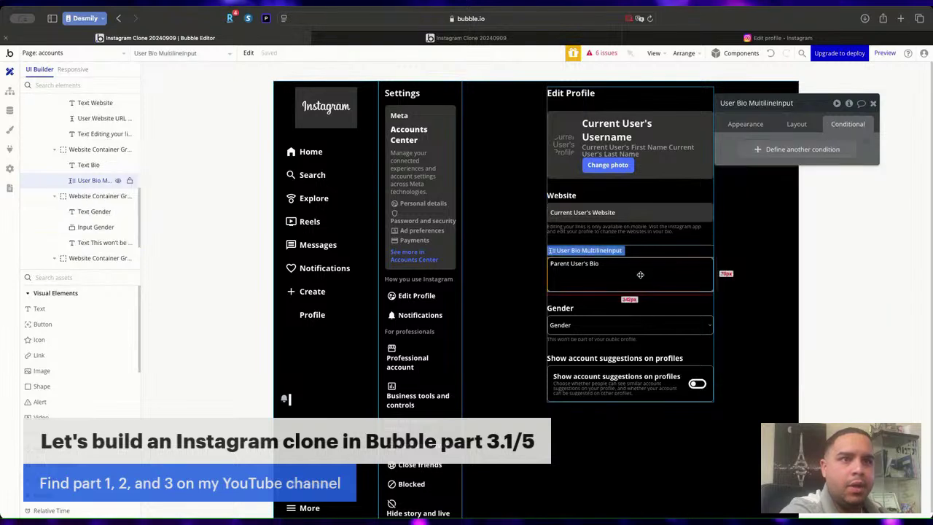
pyautogui.rightClick(736, 144)
pyautogui.click(809, 117)
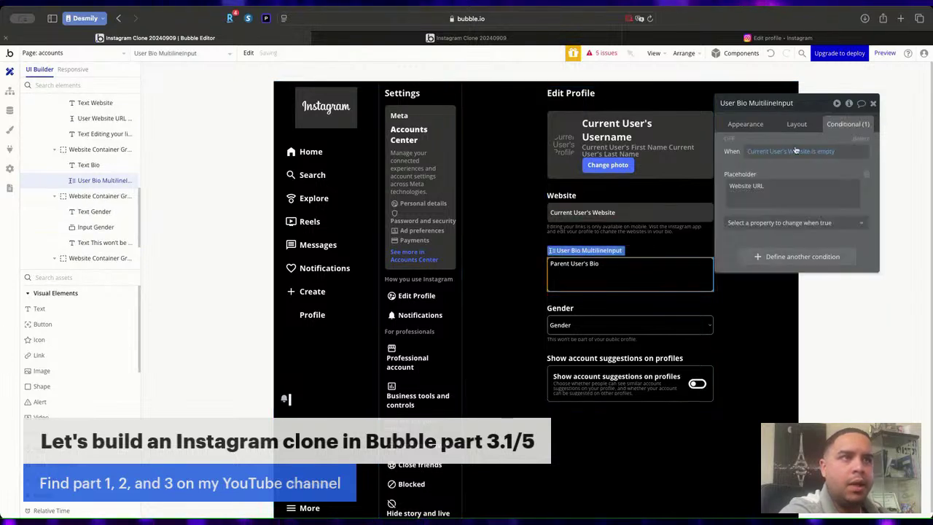
# Change the pasted Bio condition to Current User's Bio is empty, with "User Bio" as its placeholder.
pyautogui.click(800, 151)
pyautogui.click(794, 217)
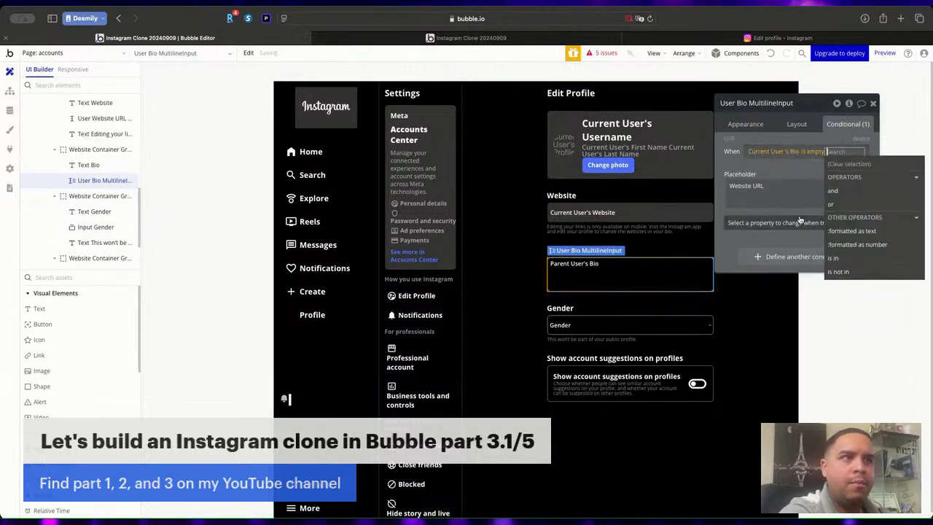
pyautogui.click(758, 185)
pyautogui.tripleClick(758, 185)
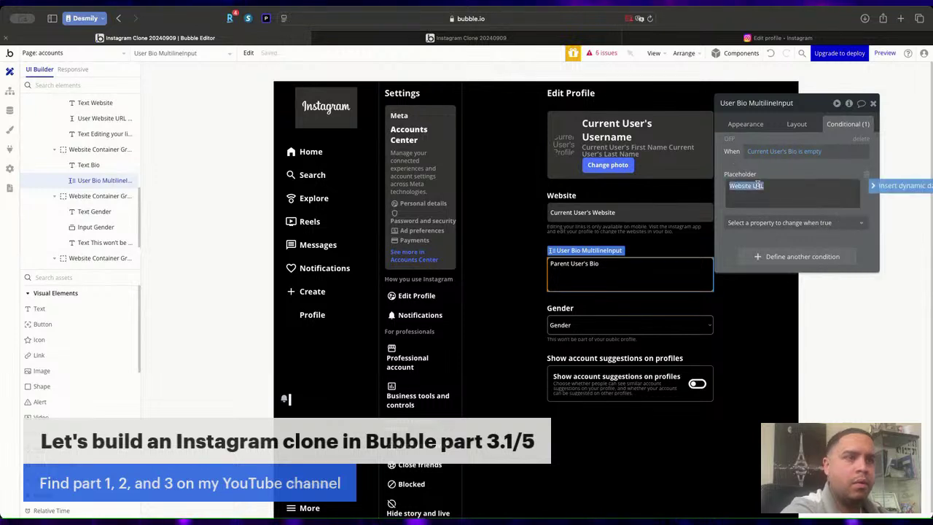
pyautogui.write('User Bi')
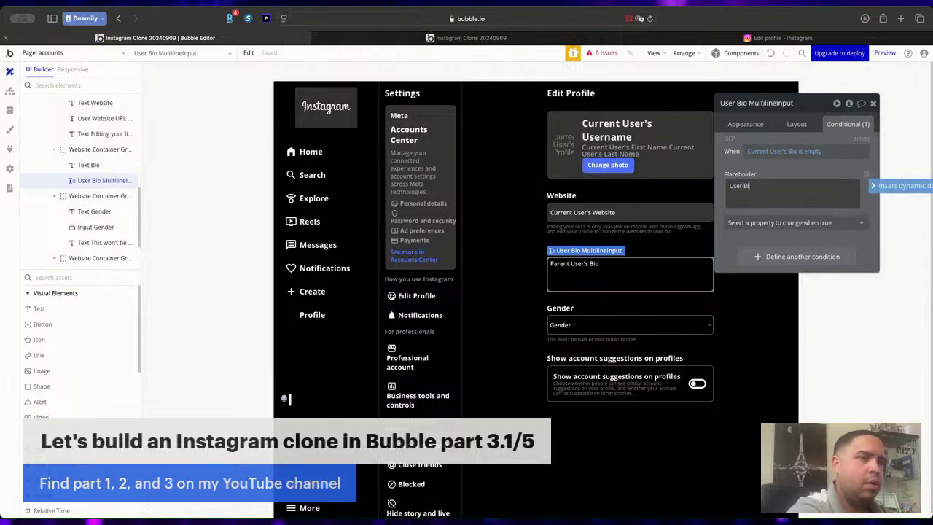
pyautogui.write('o')
# Replace the Bio multiline input's default placeholder with the dynamic value Current User's Bio.
pyautogui.click(745, 123)
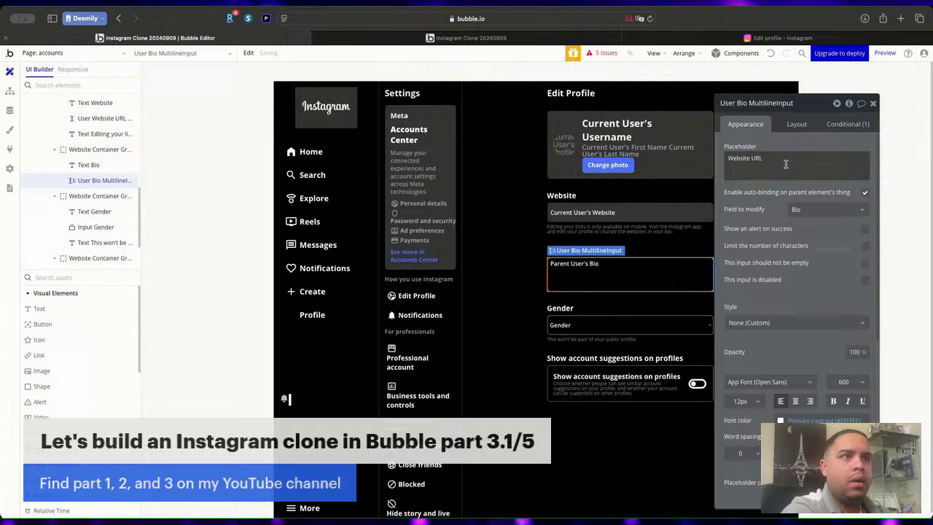
pyautogui.tripleClick(836, 168)
pyautogui.click(635, 273)
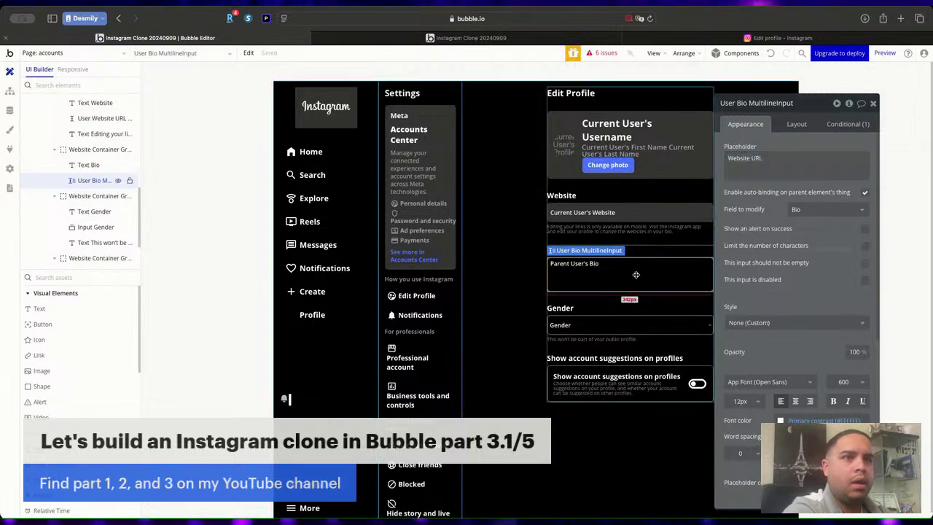
pyautogui.click(785, 163)
pyautogui.click(902, 157)
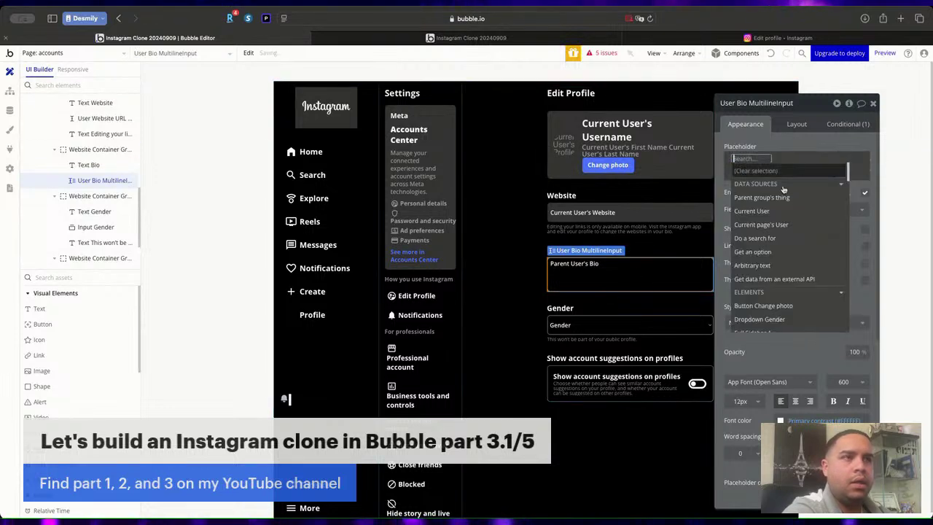
pyautogui.click(769, 212)
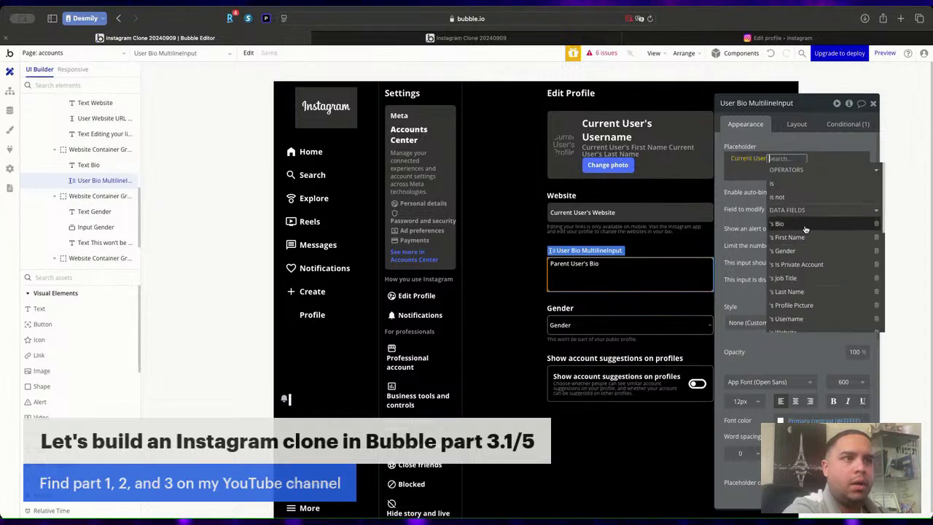
pyautogui.click(778, 224)
pyautogui.click(735, 185)
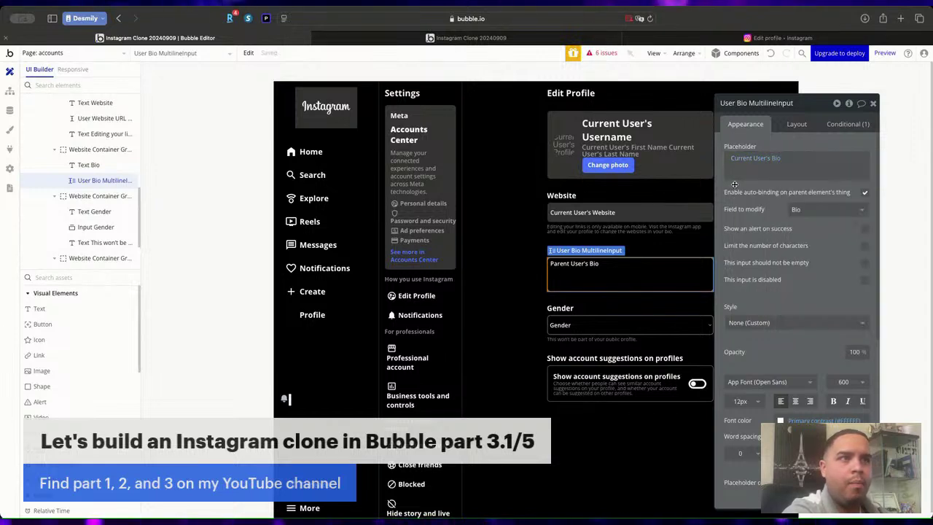
# Replace the Gender dropdown's placeholder with the dynamic value Current User's Gender.
pyautogui.click(613, 325)
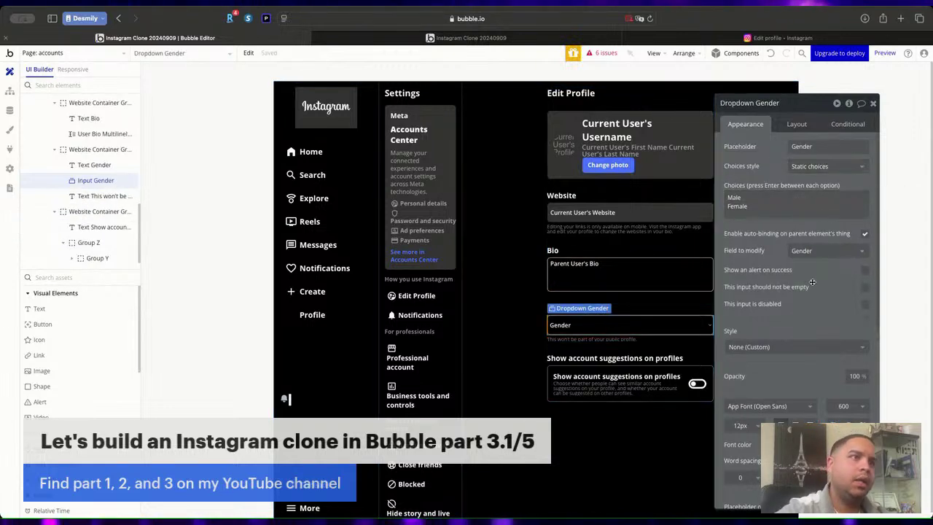
pyautogui.moveTo(812, 282)
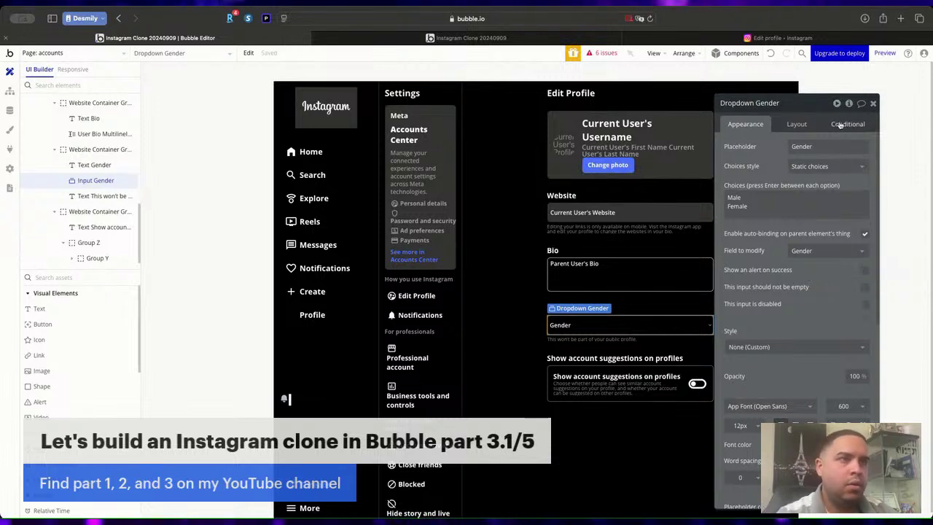
pyautogui.moveTo(840, 125)
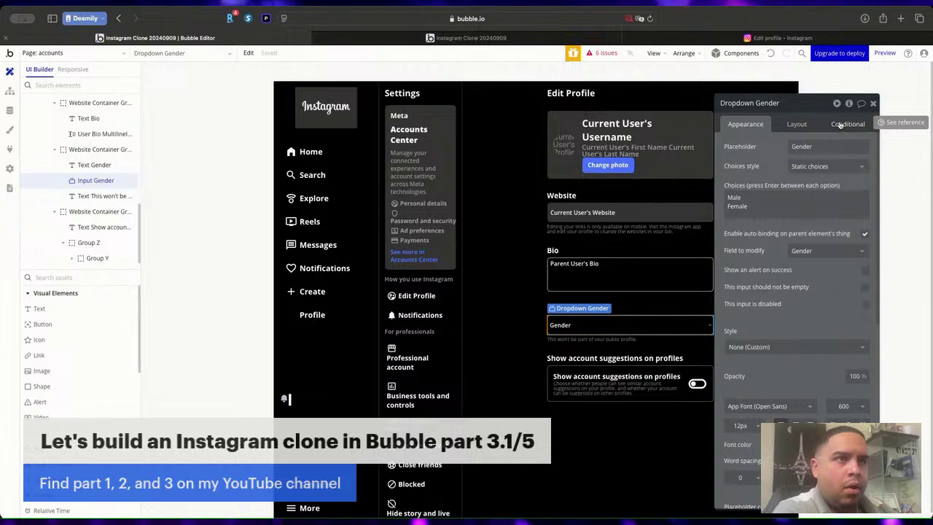
pyautogui.doubleClick(818, 147)
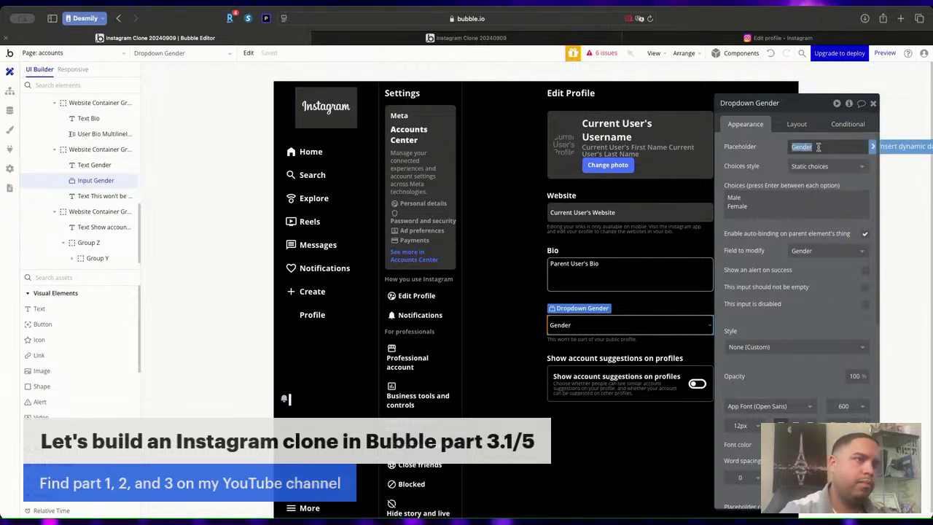
pyautogui.click(900, 147)
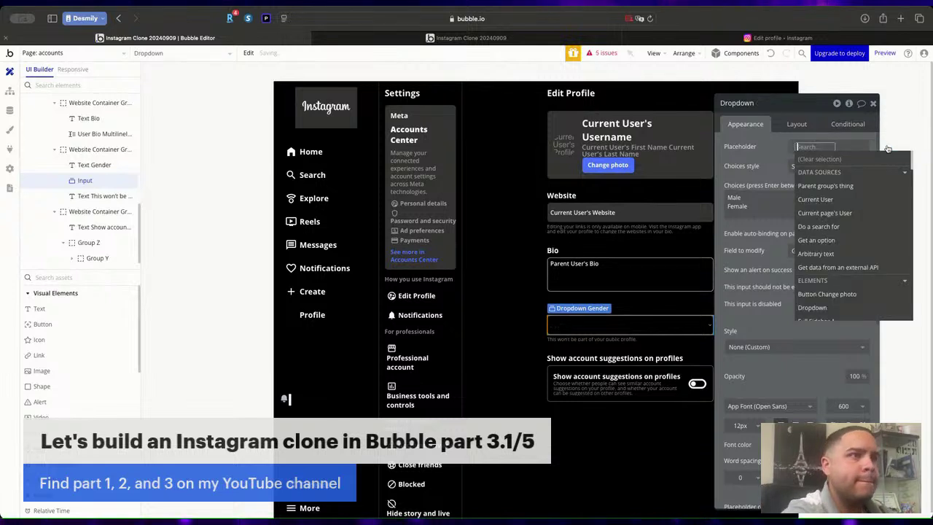
pyautogui.click(835, 202)
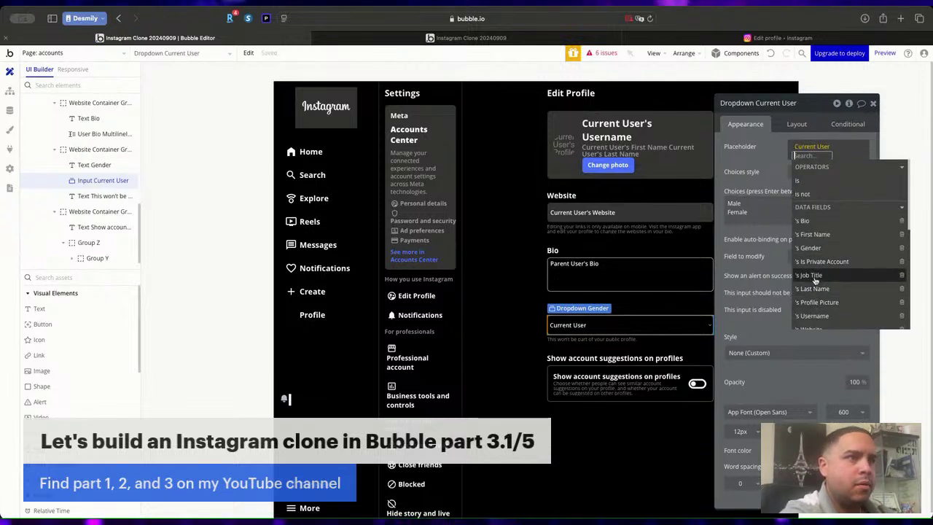
pyautogui.click(818, 248)
# Paste the copied condition onto the Gender dropdown and adapt it to Current User's Gender is empty, with placeholder "Gender".
pyautogui.click(847, 124)
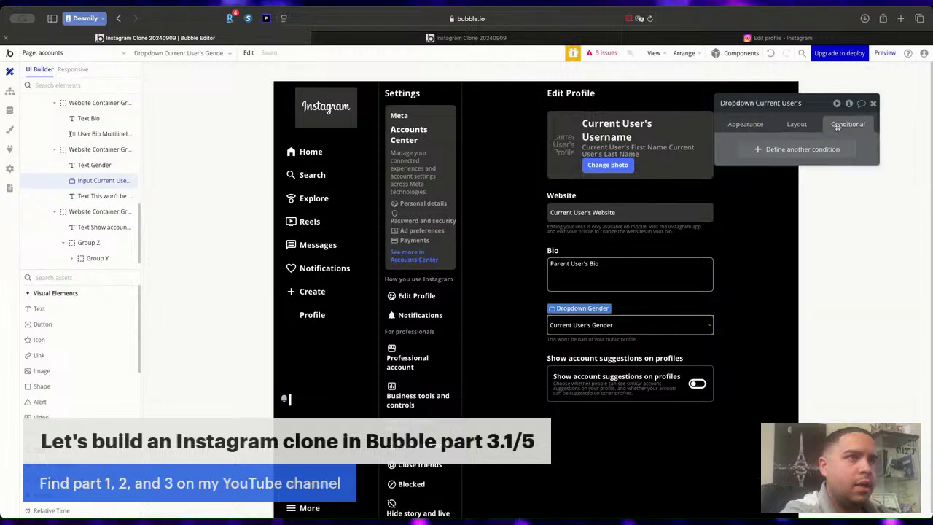
pyautogui.click(829, 126)
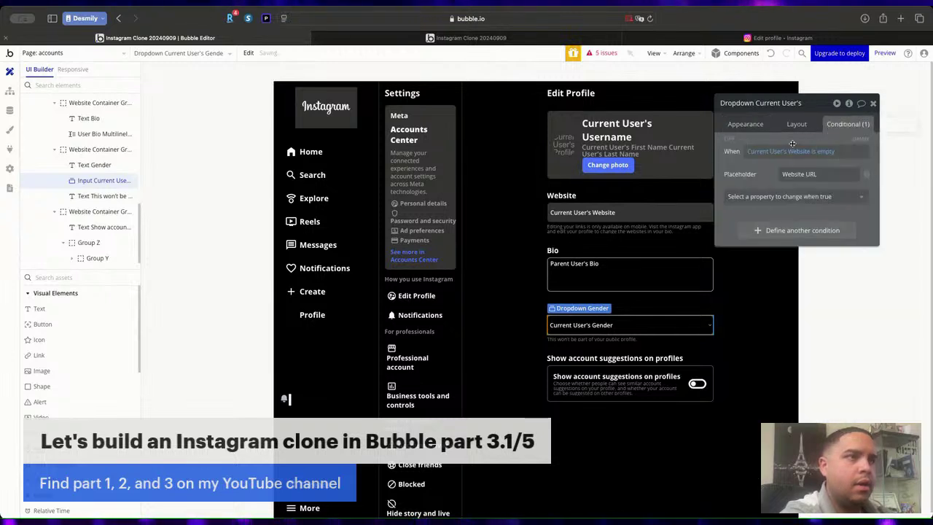
pyautogui.click(800, 152)
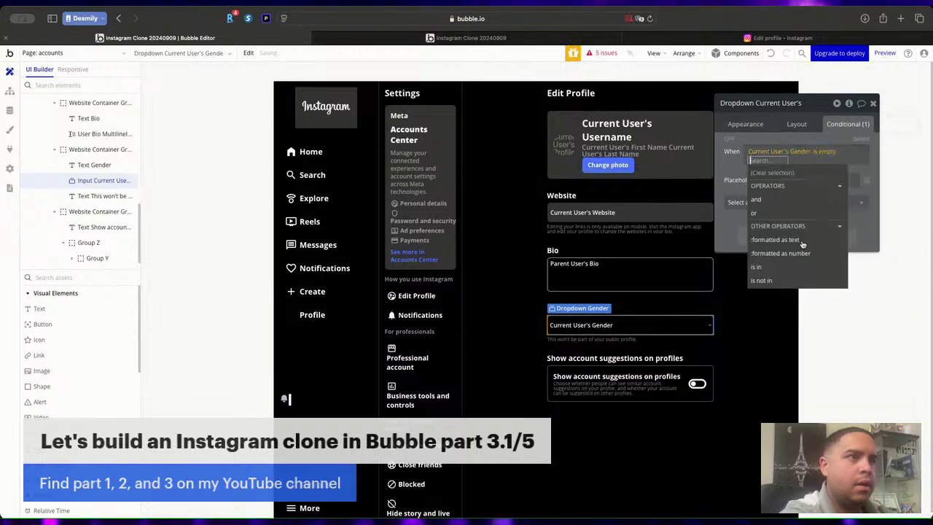
pyautogui.click(802, 244)
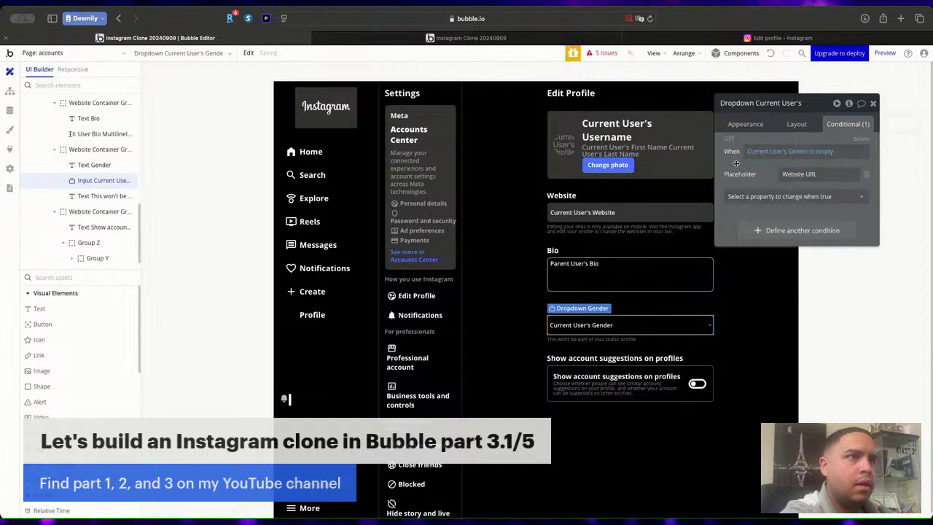
pyautogui.click(798, 172)
pyautogui.write('Gender')
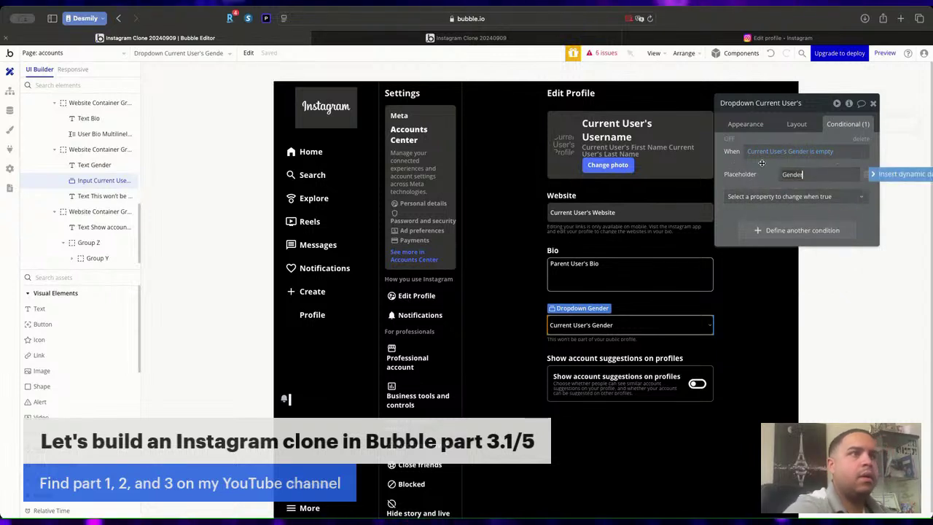
pyautogui.click(761, 161)
# Reload the page preview to check the website, bio and gender inputs, and return to the editor.
pyautogui.click(475, 37)
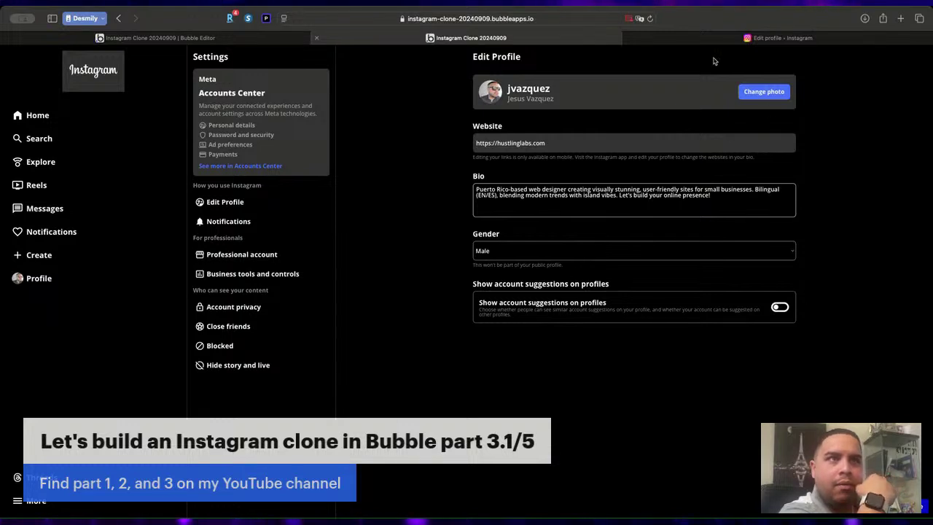
pyautogui.click(650, 18)
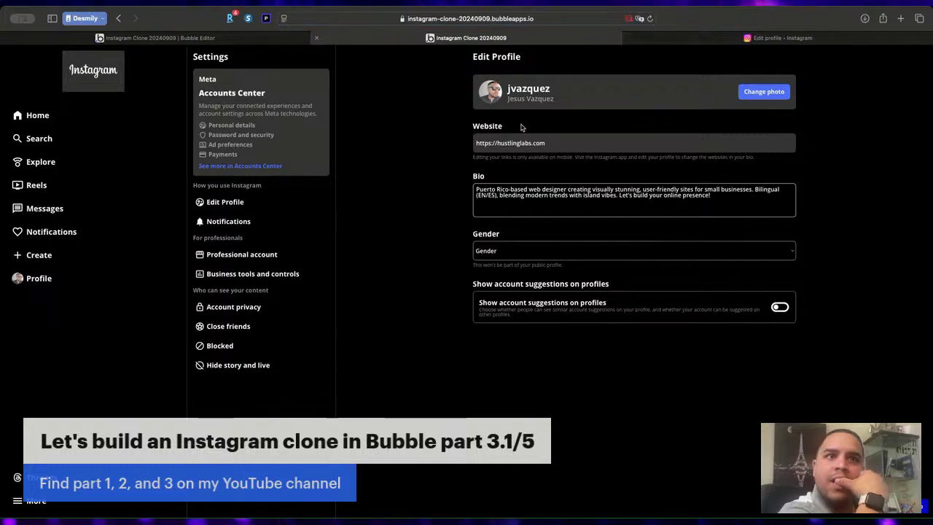
pyautogui.click(218, 37)
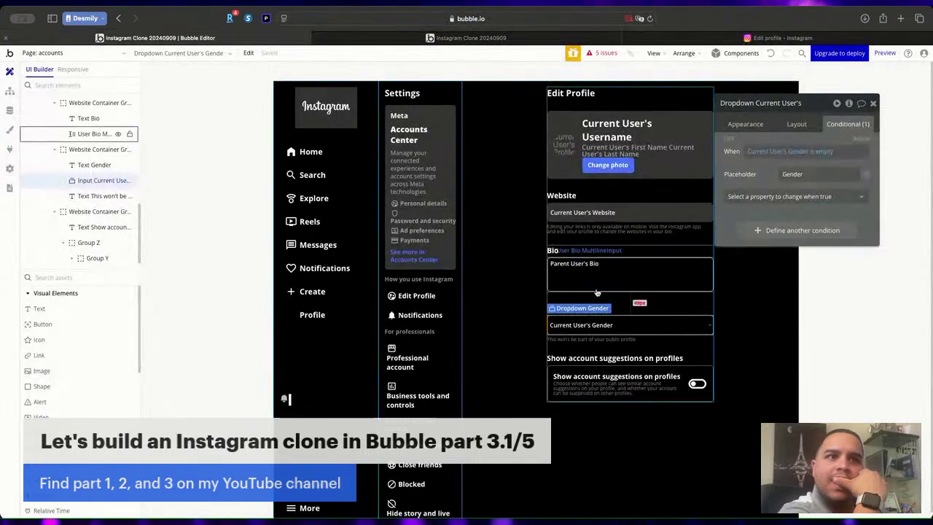
# Examine the placeholder and auto-binding settings of the Gender dropdown, Bio multiline input and Website input, plus the accounts page's properties.
pyautogui.click(604, 329)
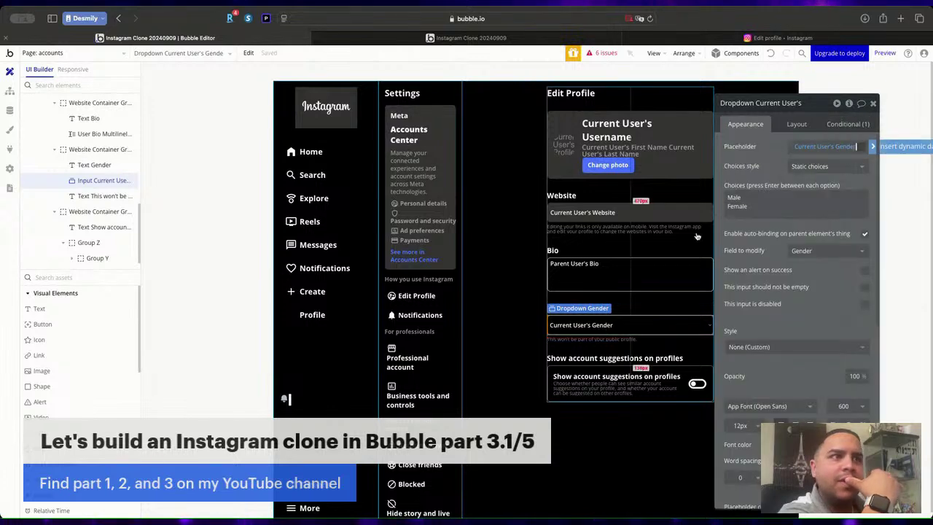
pyautogui.click(753, 239)
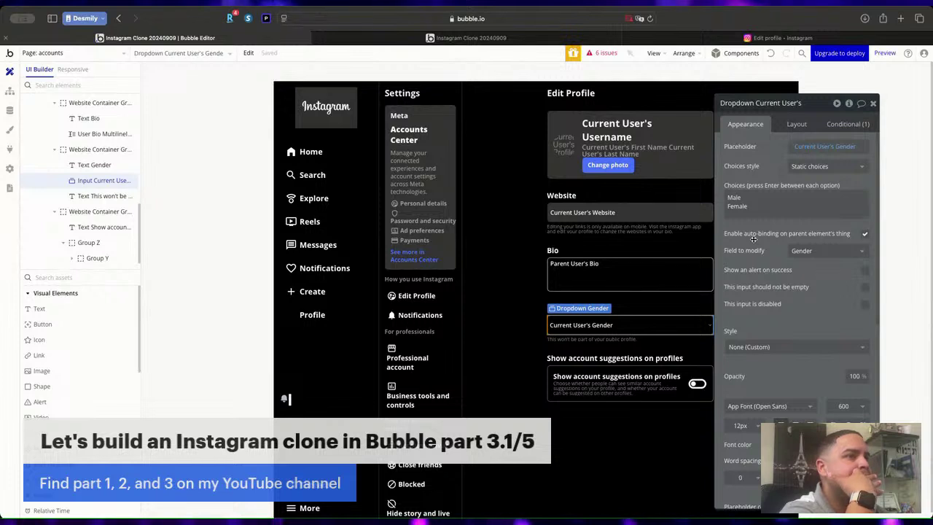
pyautogui.click(899, 133)
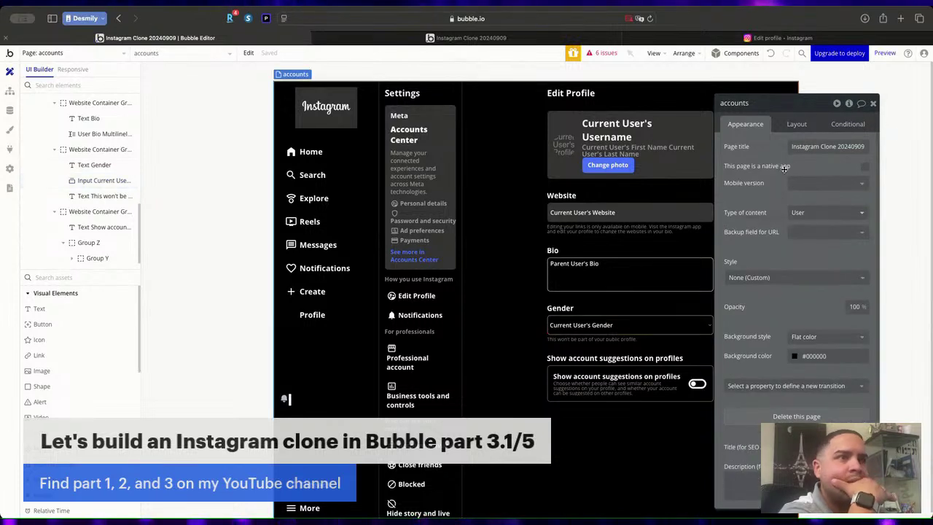
pyautogui.scroll(-2, 784, 169)
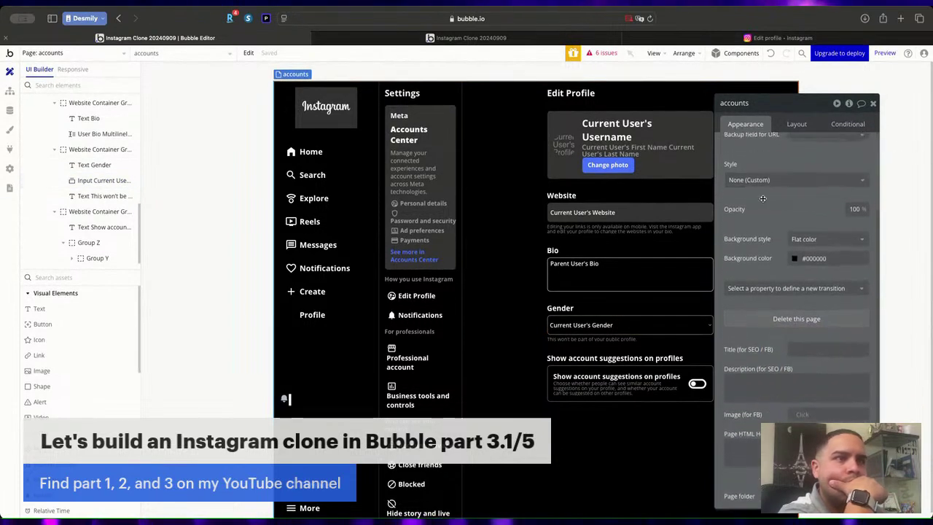
pyautogui.scroll(2, 762, 198)
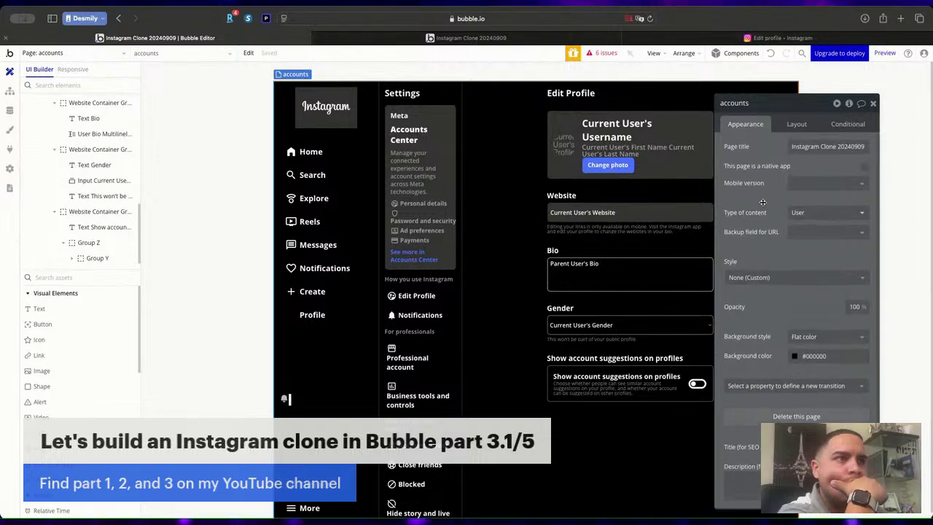
pyautogui.click(599, 321)
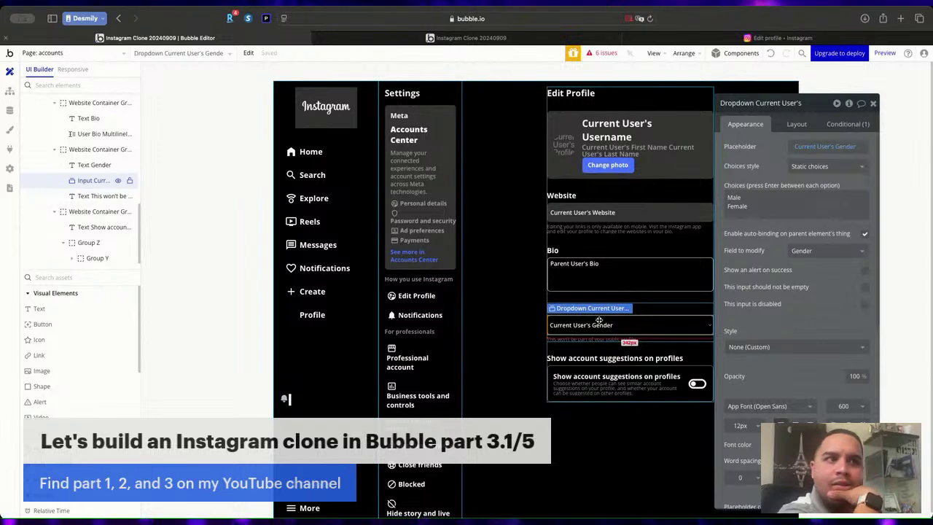
pyautogui.click(597, 276)
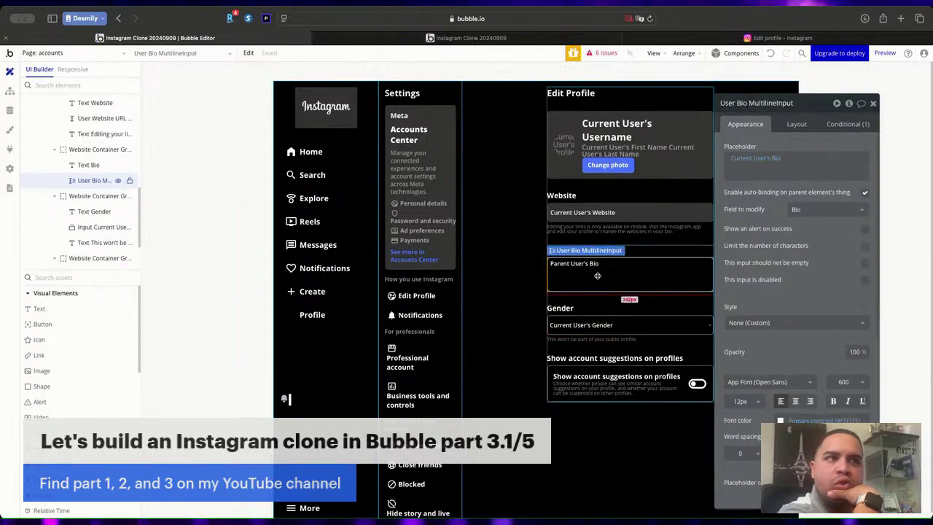
pyautogui.click(617, 212)
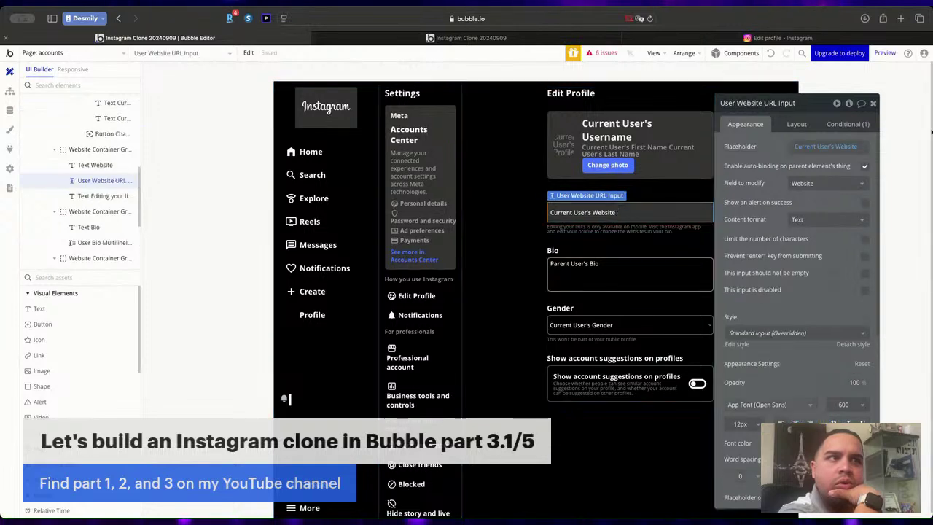
# Review the accounts page's content type and the available backup fields for its URL, leaving the settings as they are.
pyautogui.click(900, 127)
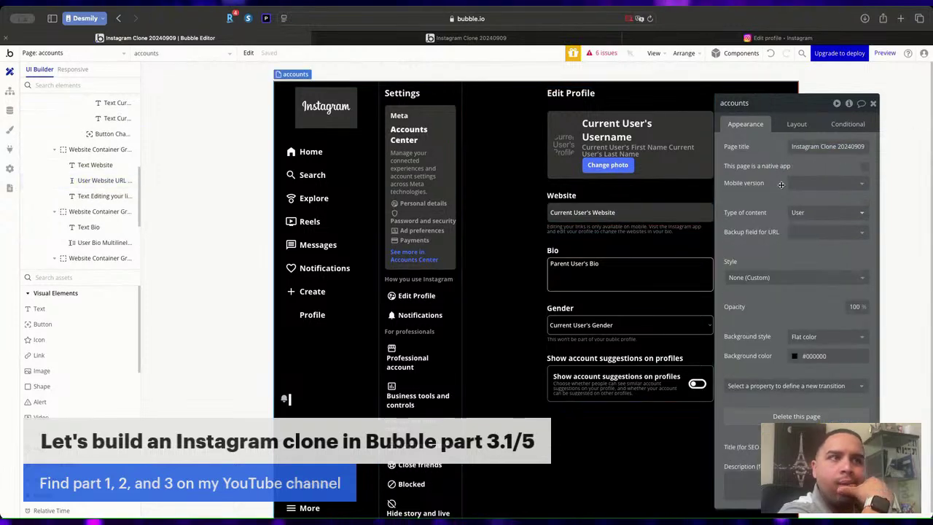
pyautogui.click(809, 232)
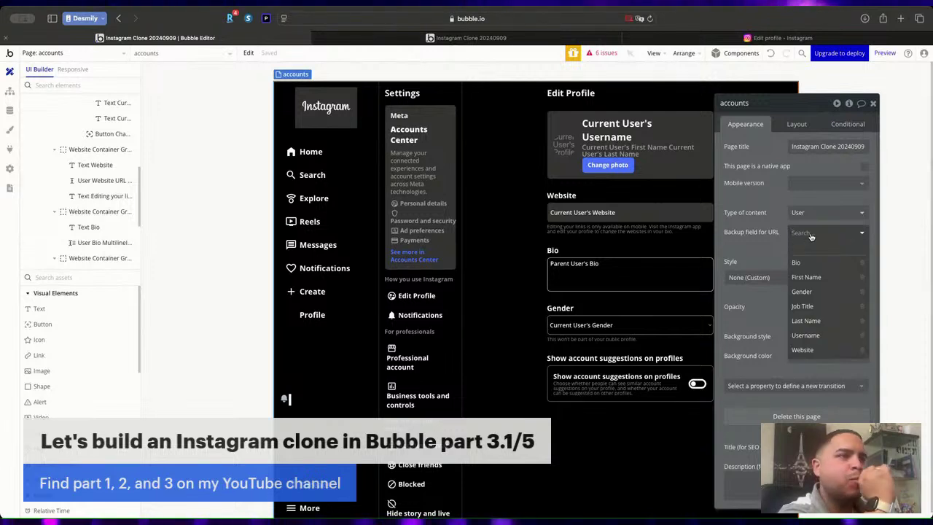
pyautogui.click(763, 249)
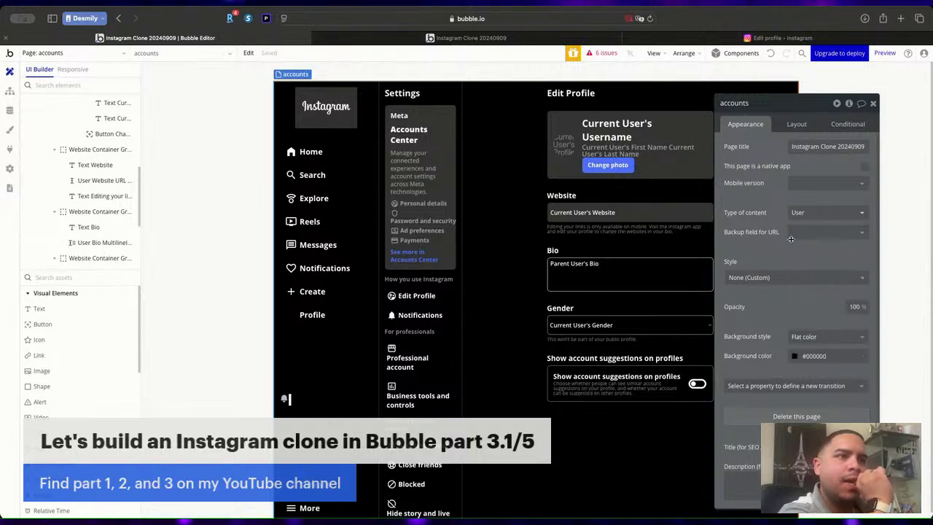
pyautogui.click(801, 237)
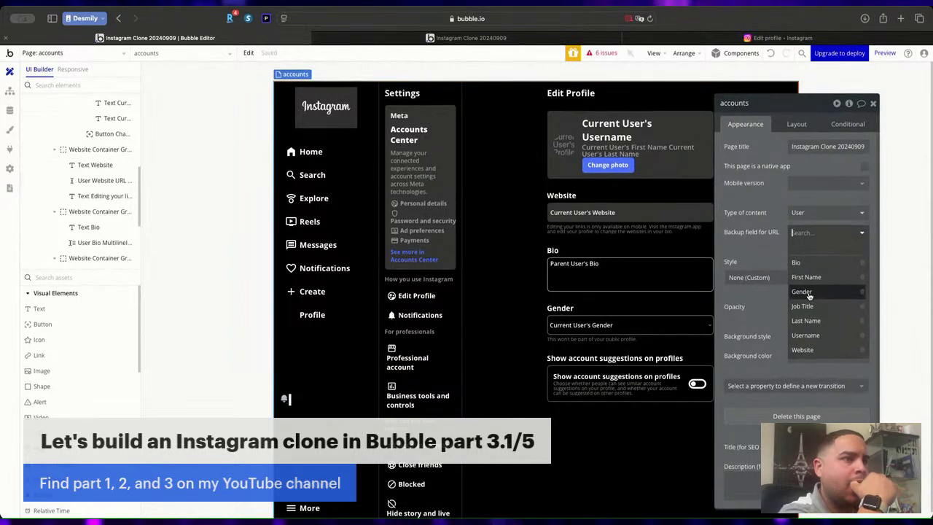
pyautogui.click(757, 252)
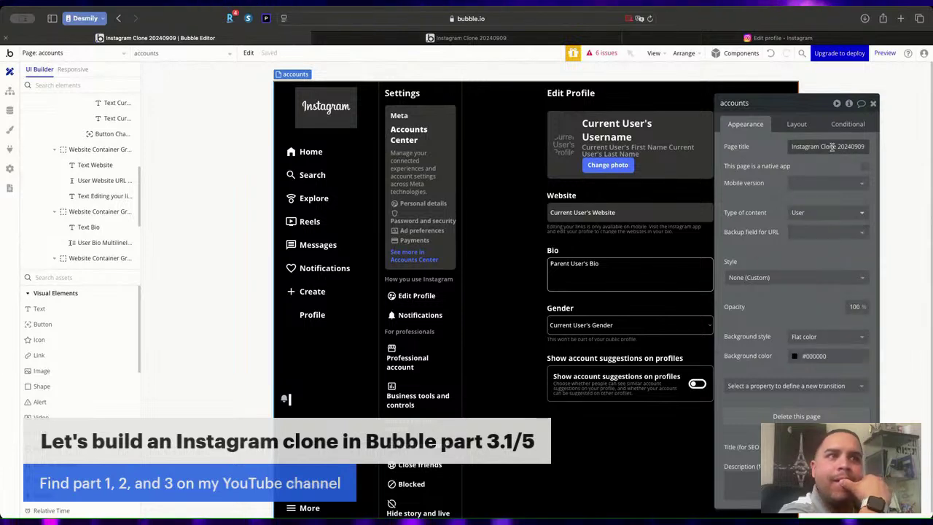
pyautogui.click(873, 105)
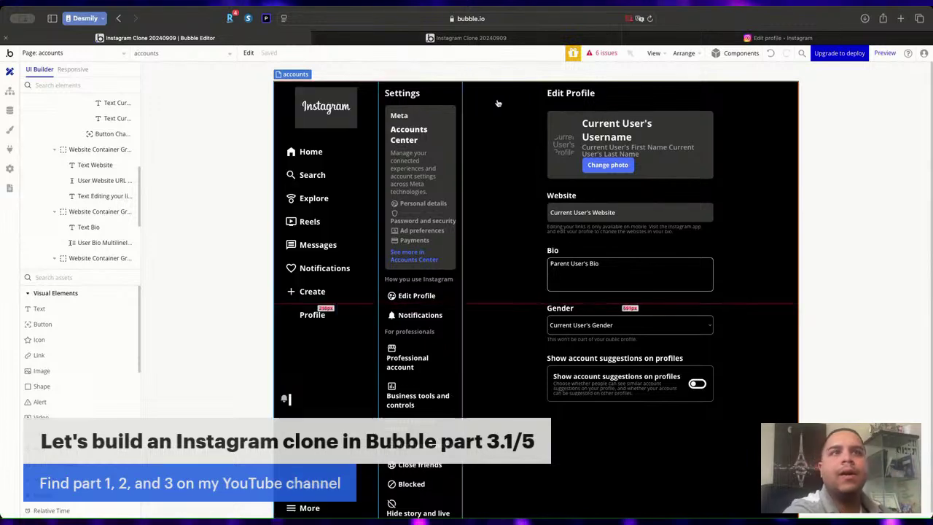
# From the issue list, set the data to send to Current User in the profile page's Go to page accounts action.
pyautogui.click(601, 54)
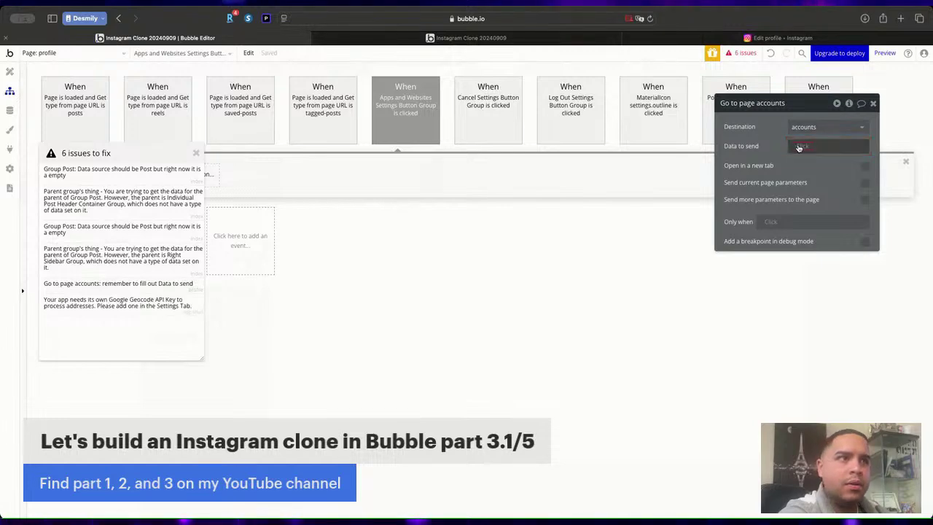
pyautogui.click(800, 147)
pyautogui.click(814, 202)
pyautogui.click(882, 112)
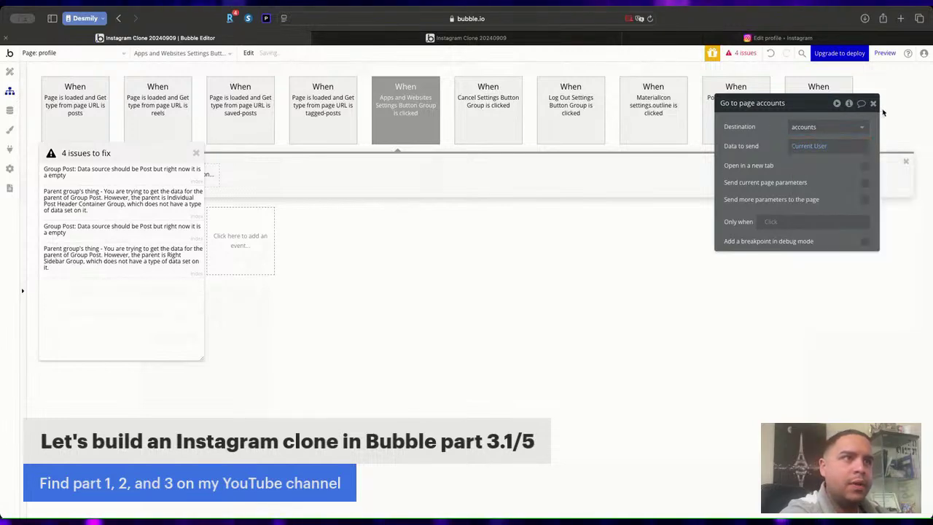
pyautogui.click(872, 104)
# In the preview, go from the profile through the Apps and Websites setting to Edit Profile, and reload to check the Gender field.
pyautogui.click(419, 38)
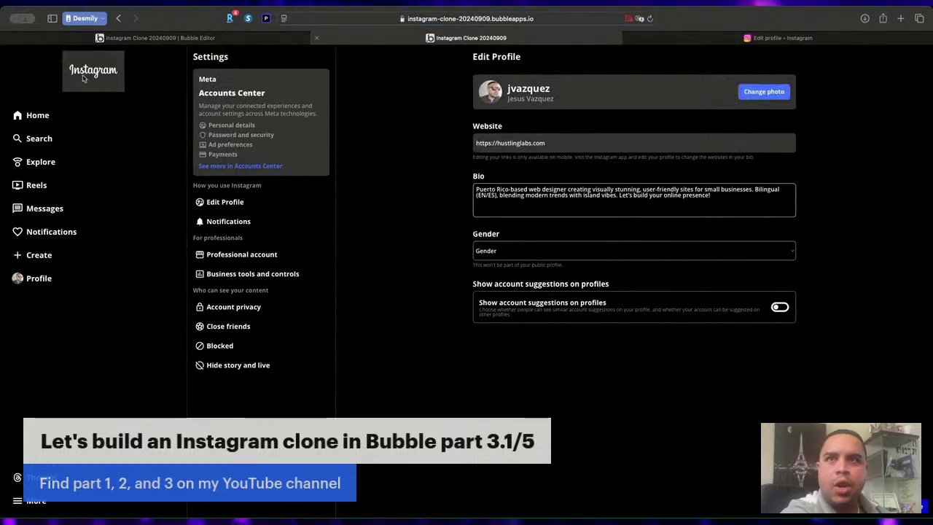
pyautogui.click(44, 280)
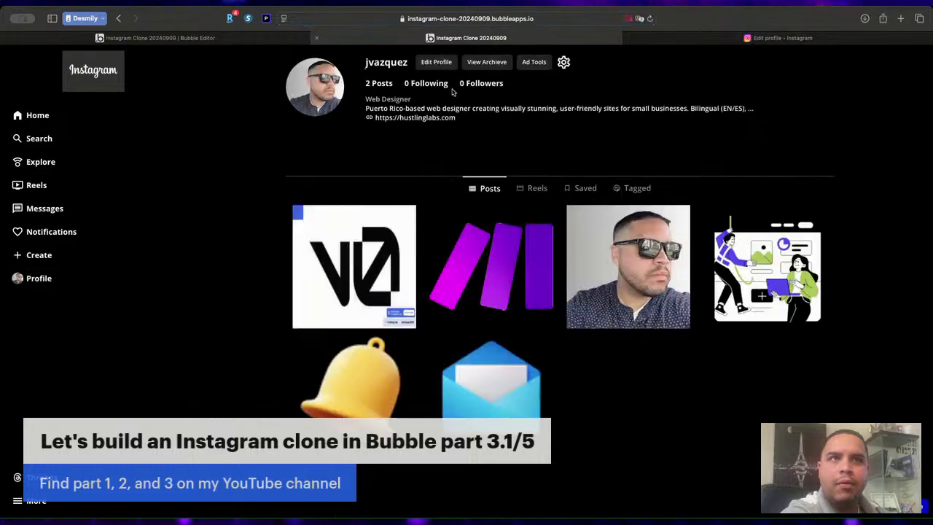
pyautogui.click(563, 62)
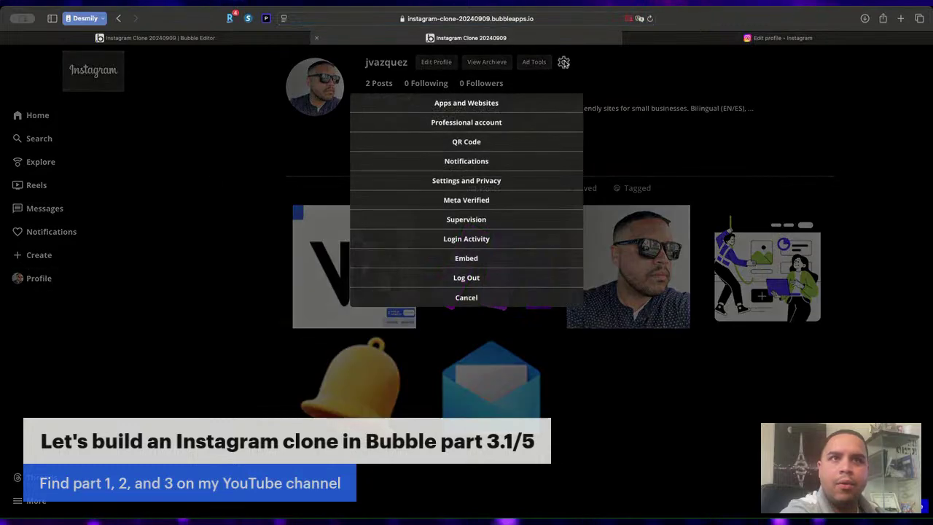
pyautogui.click(473, 104)
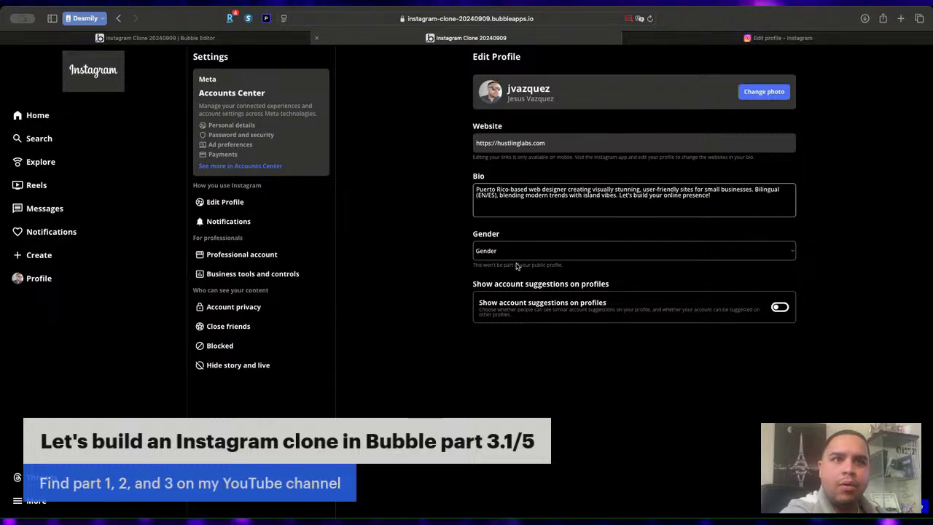
pyautogui.click(649, 18)
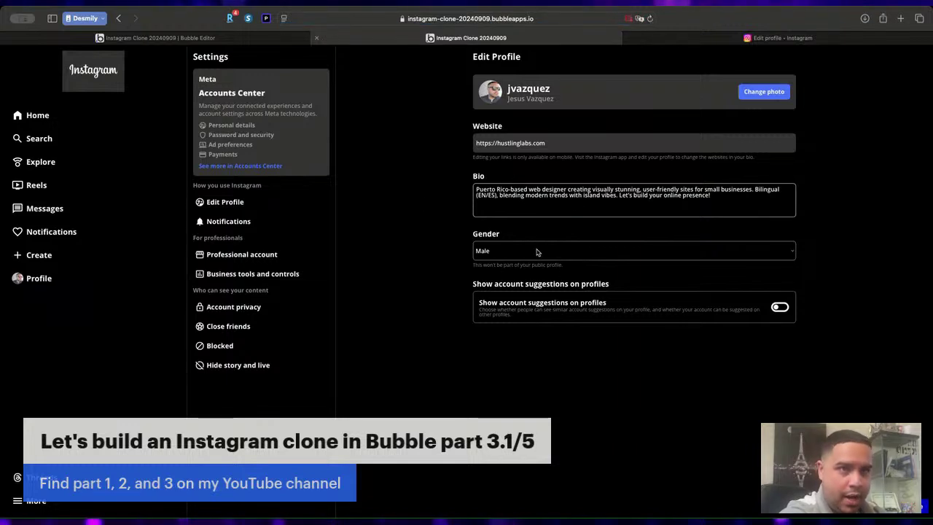
# Check the gender saved for the user in the editor's All Users app data.
pyautogui.click(254, 40)
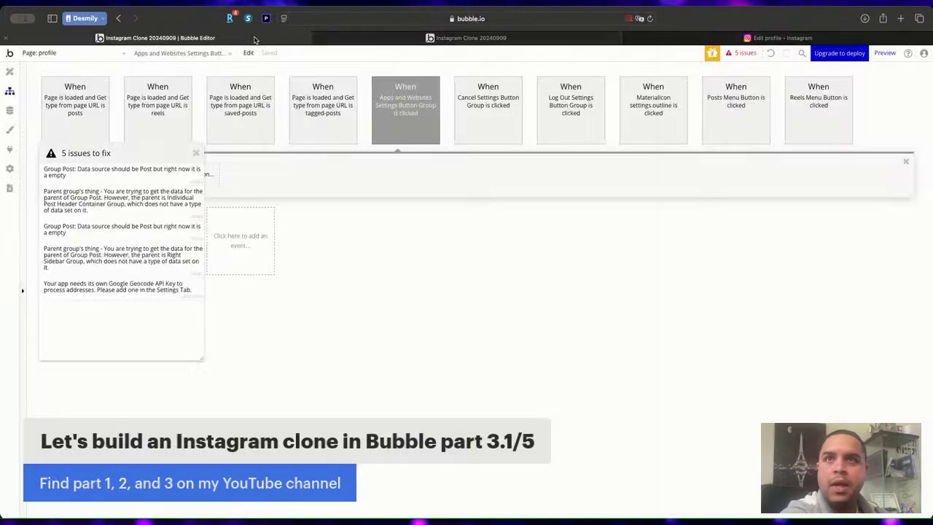
pyautogui.click(9, 110)
pyautogui.click(196, 153)
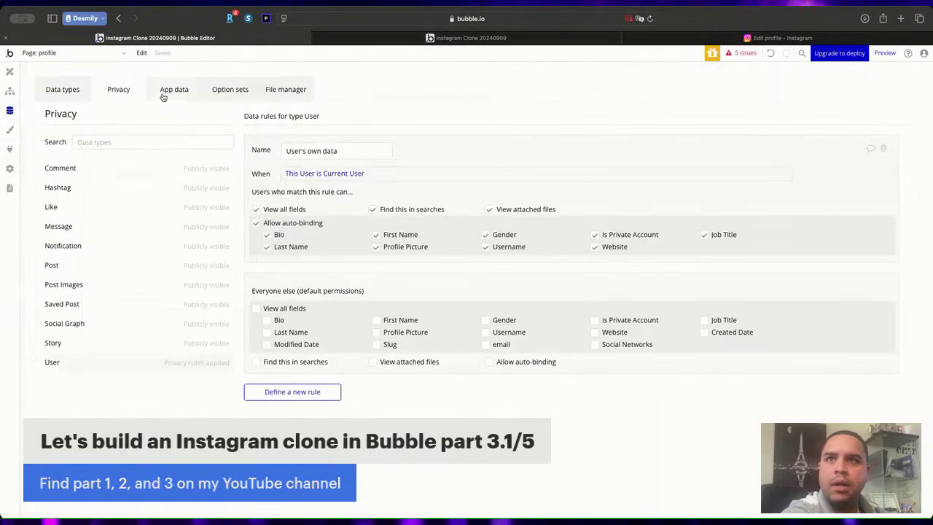
pyautogui.click(166, 93)
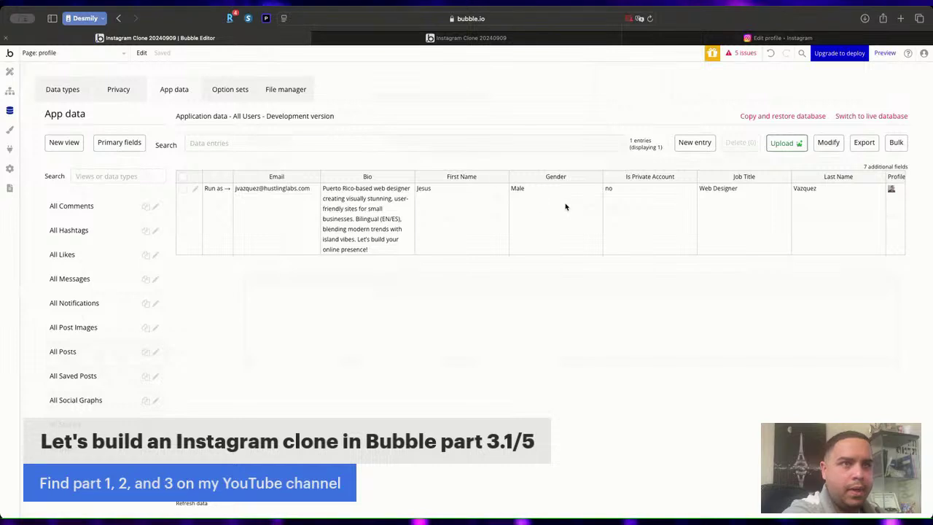
# Test the Gender dropdown's auto-binding by choosing Female in the preview and checking the user record in the app data.
pyautogui.click(446, 38)
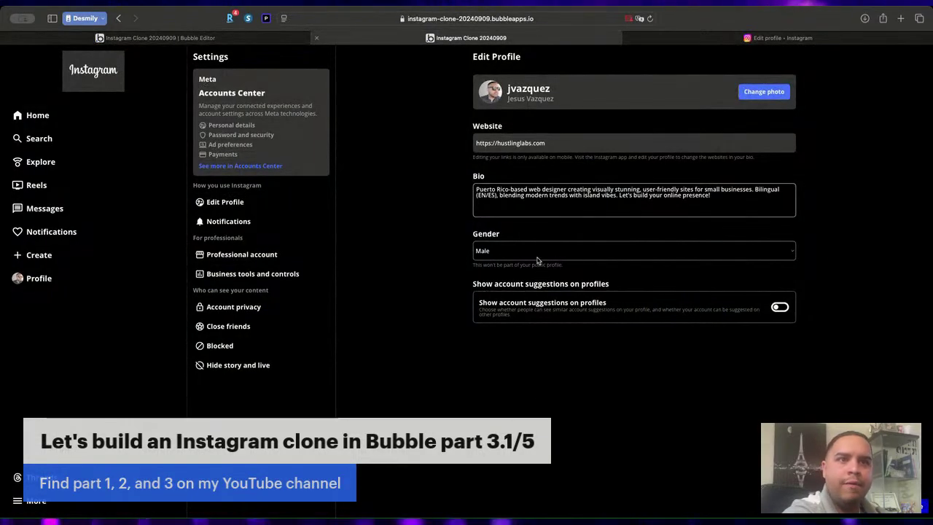
pyautogui.click(250, 37)
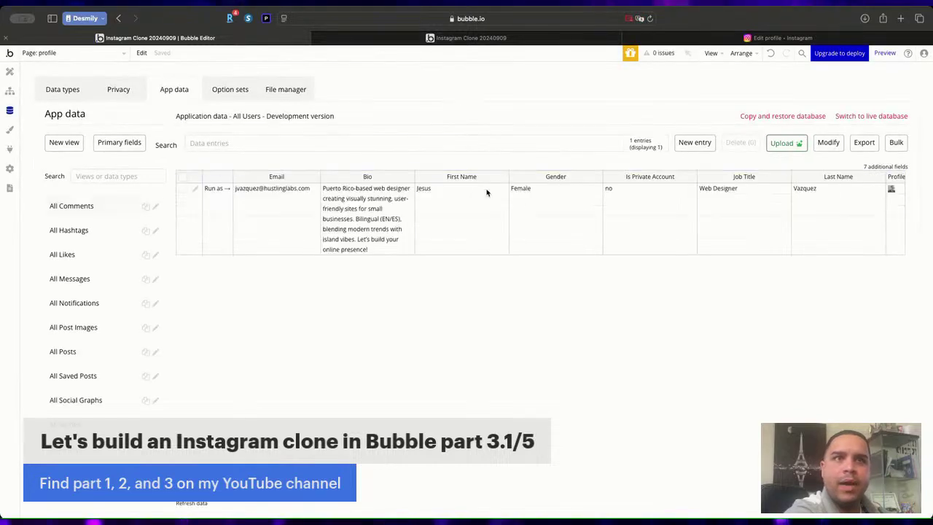
pyautogui.click(512, 37)
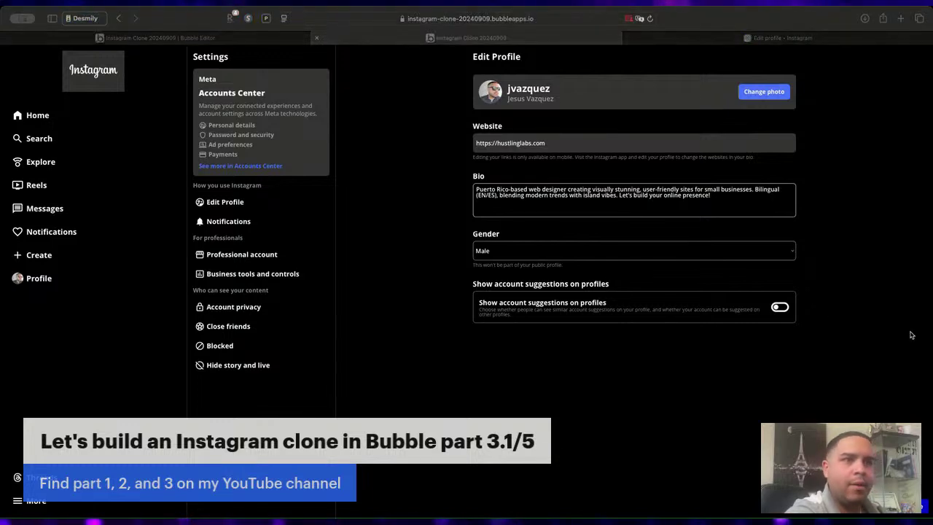
pyautogui.click(716, 360)
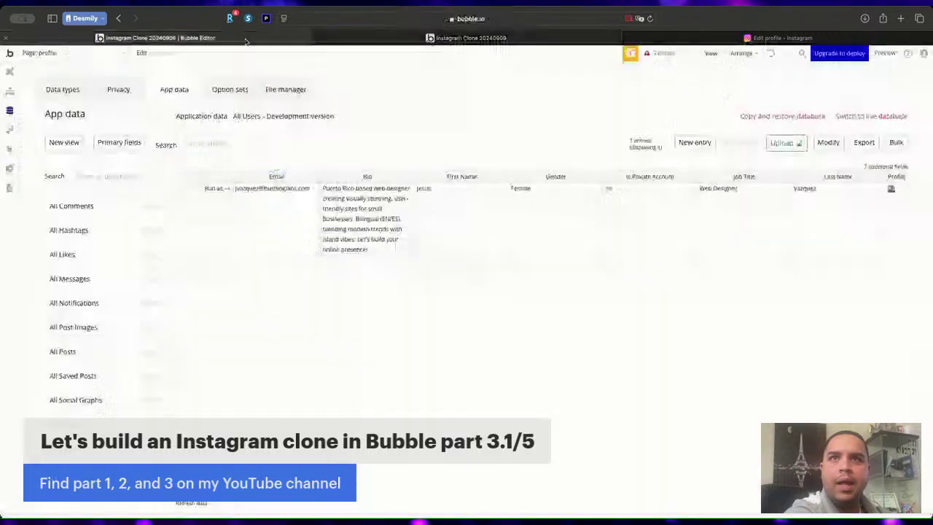
# Examine how the Submit button on Instagram's own Edit profile page reacts when the bio is edited.
pyautogui.click(157, 37)
pyautogui.click(10, 70)
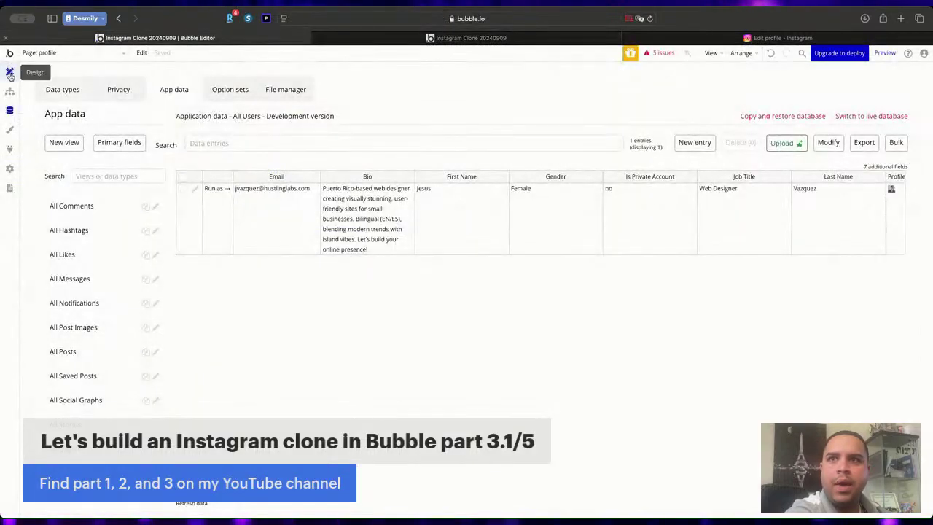
pyautogui.click(671, 39)
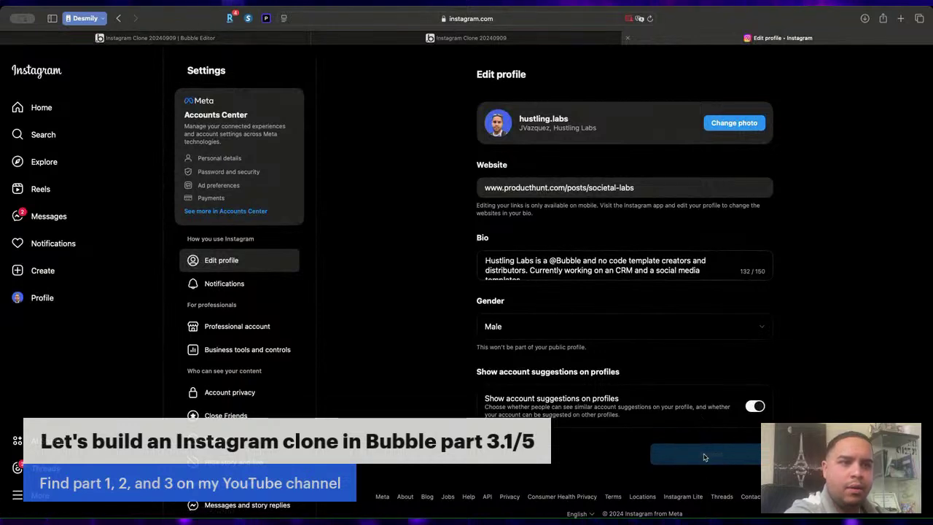
pyautogui.click(701, 269)
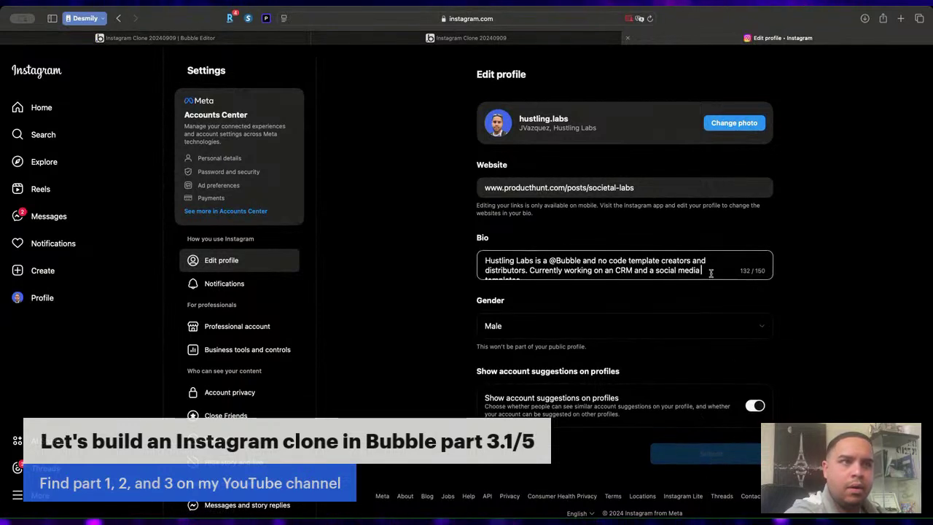
pyautogui.press('Return')
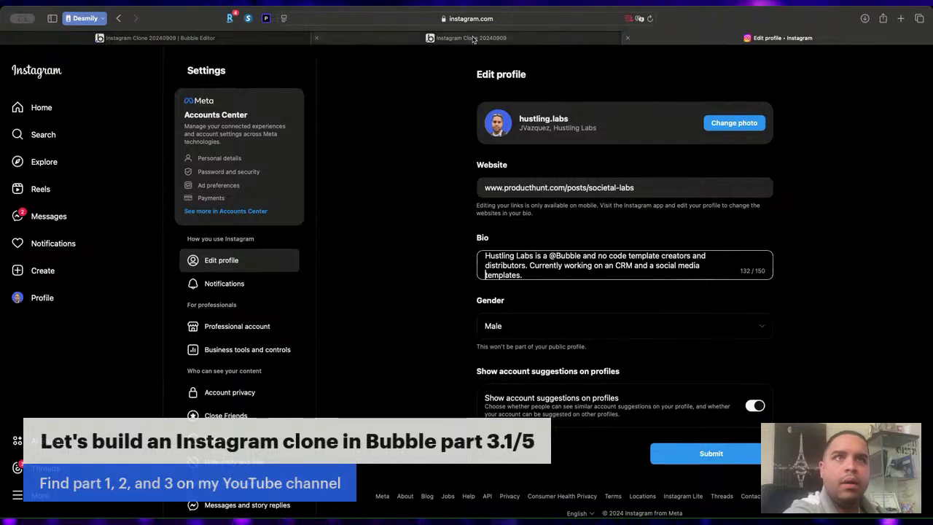
pyautogui.click(467, 37)
# Return to the Bubble editor, open the accounts page and add a button labelled Submit to the Edit Profile form.
pyautogui.click(170, 36)
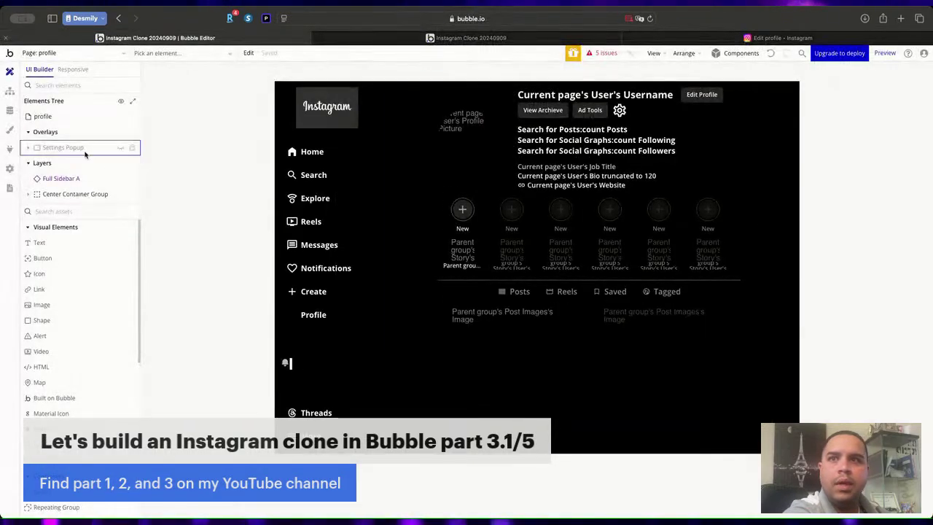
pyautogui.click(43, 258)
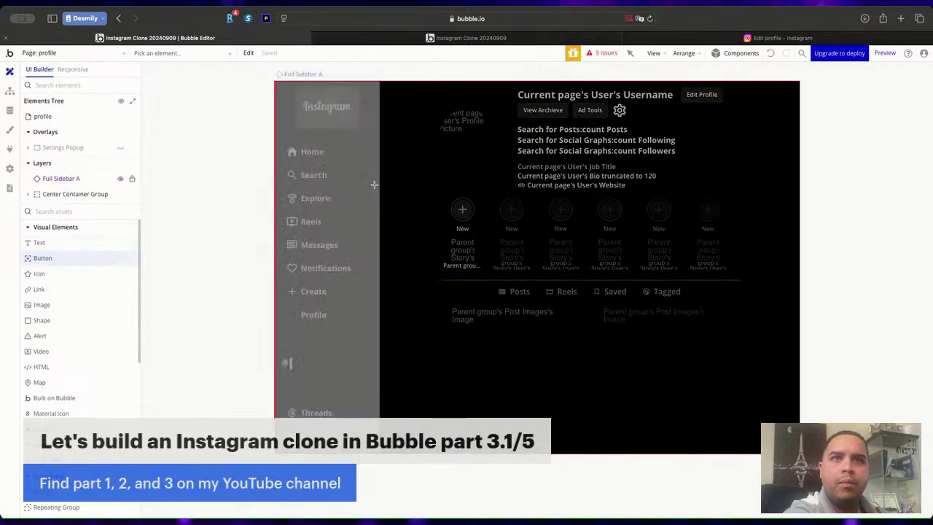
pyautogui.press('Escape')
pyautogui.click(102, 57)
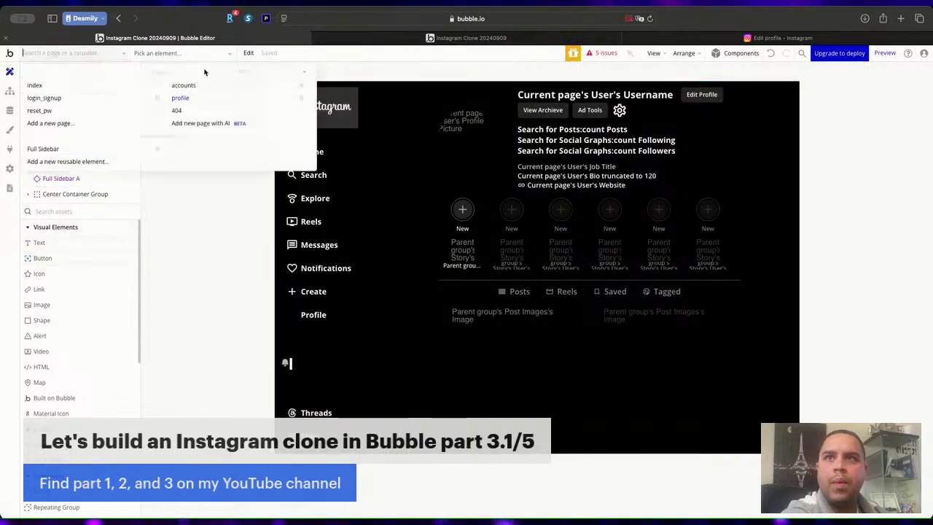
pyautogui.click(197, 87)
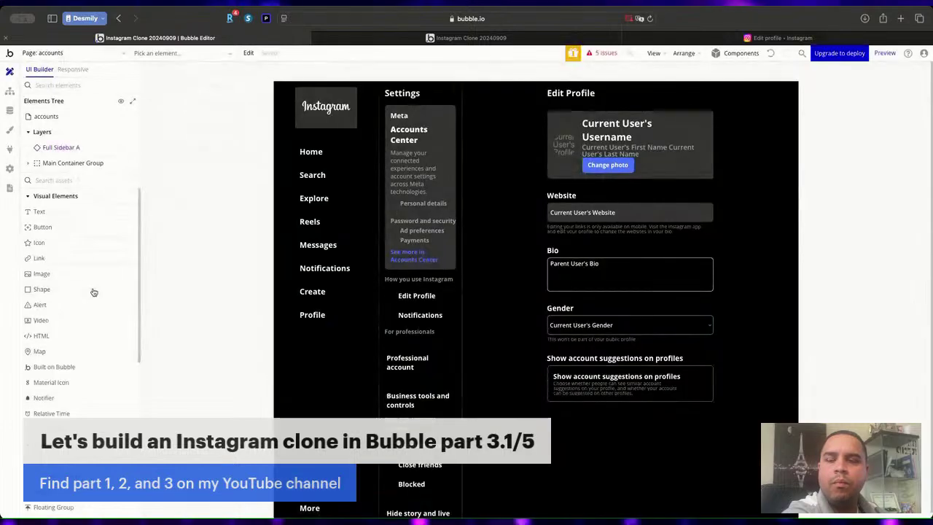
pyautogui.click(58, 229)
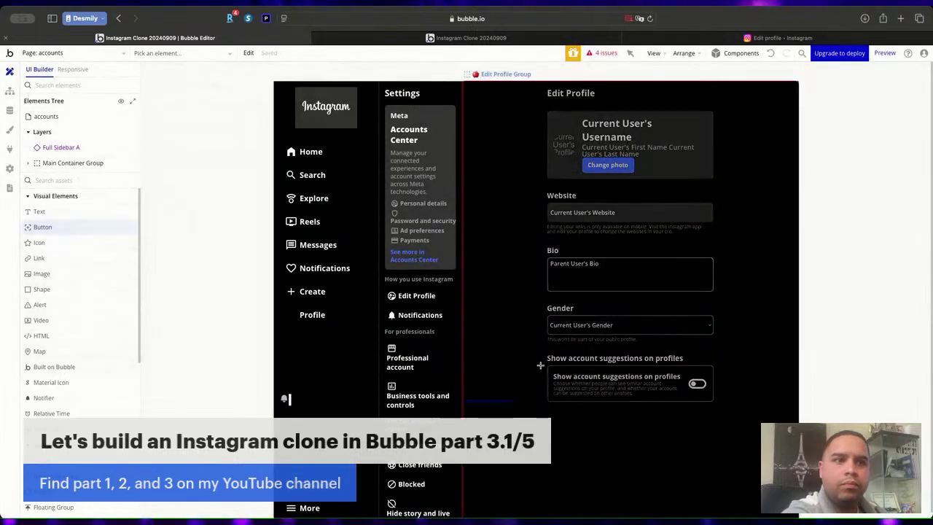
pyautogui.click(652, 349)
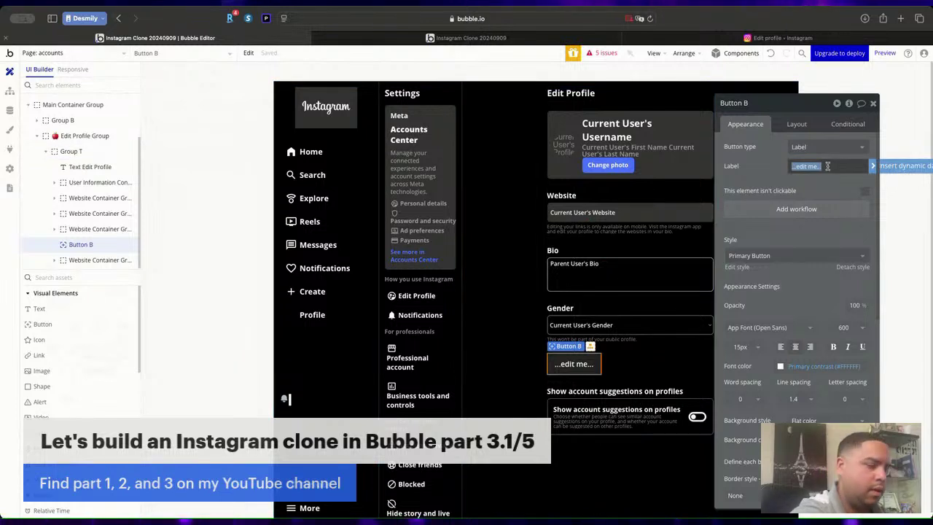
pyautogui.write('Submit')
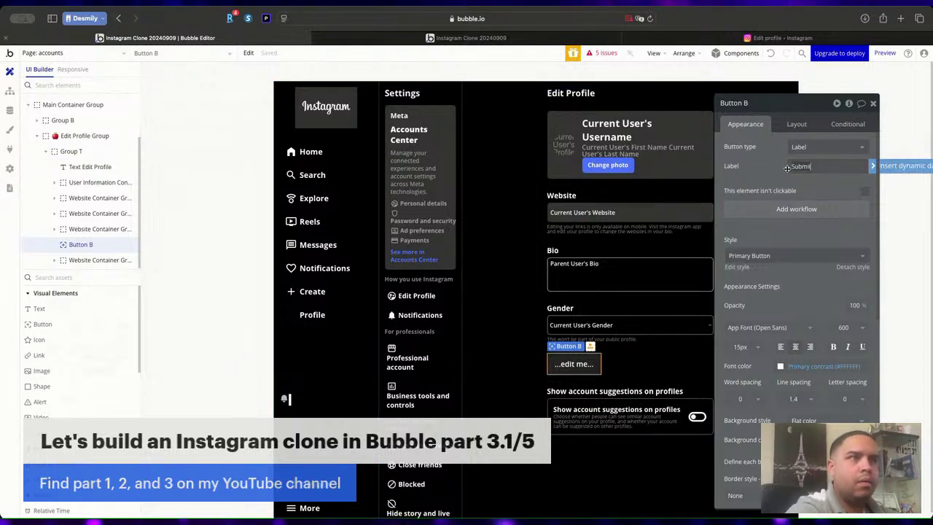
# Move the Submit button to the end of its group and align it to the group's right side.
pyautogui.click(797, 124)
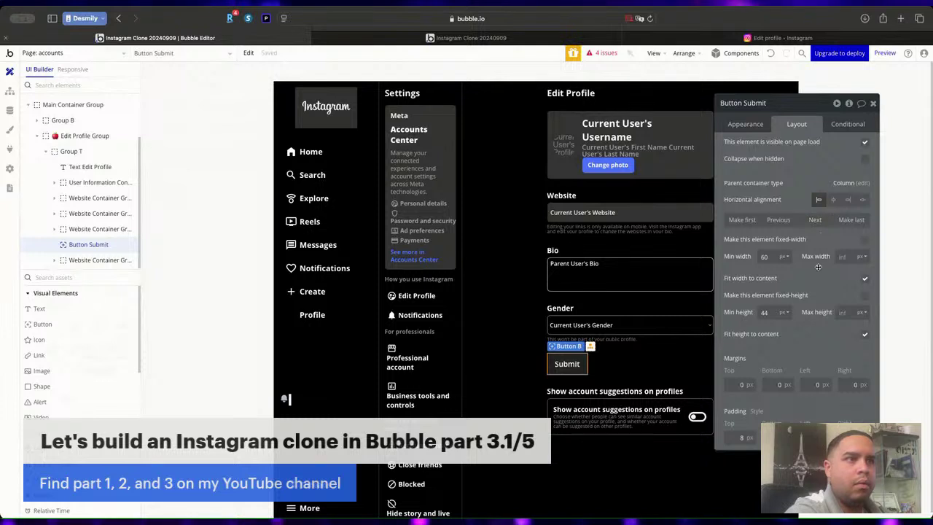
pyautogui.click(850, 220)
pyautogui.click(849, 200)
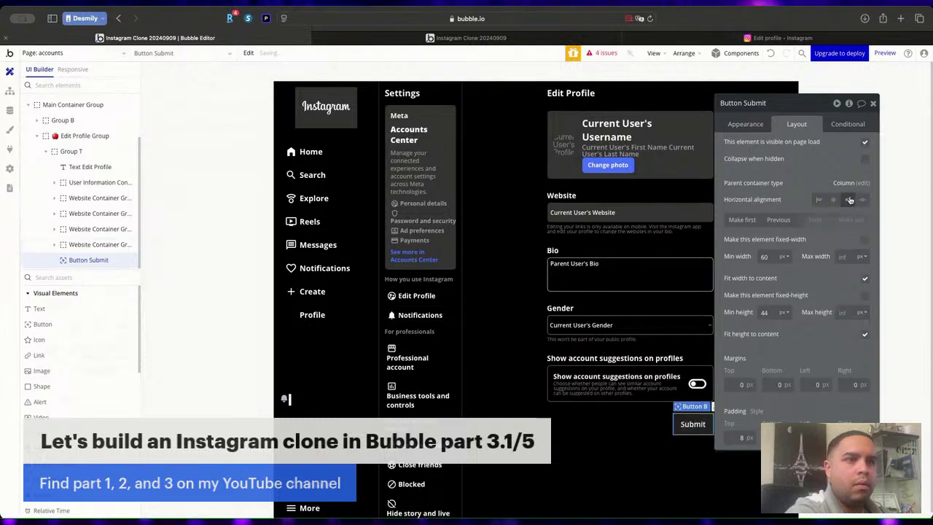
# Set the Submit button's minimum width to 140 px and its minimum height to 40 px.
pyautogui.doubleClick(766, 257)
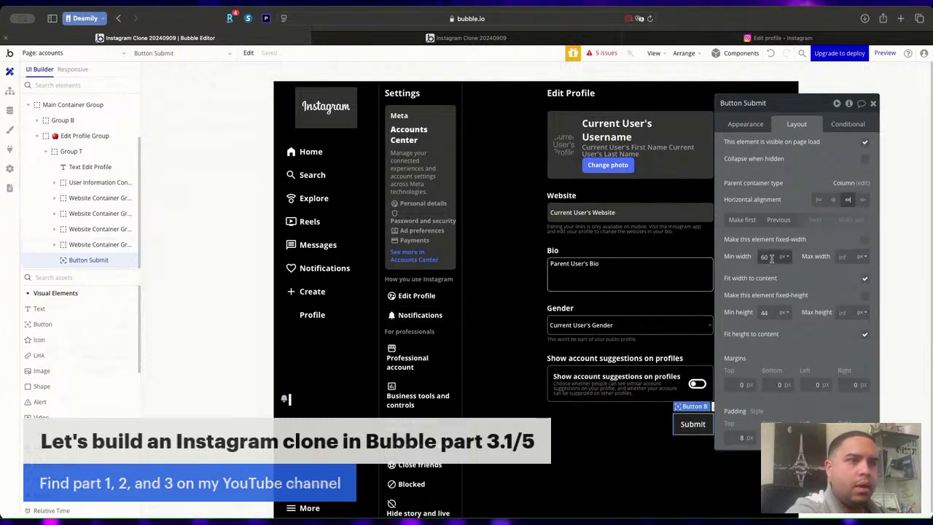
pyautogui.write('120')
pyautogui.press('Return')
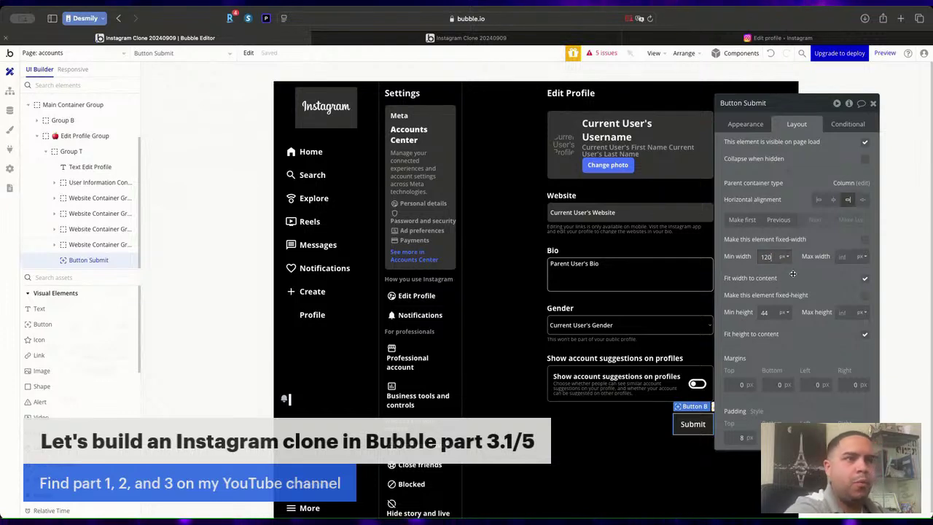
pyautogui.click(768, 257)
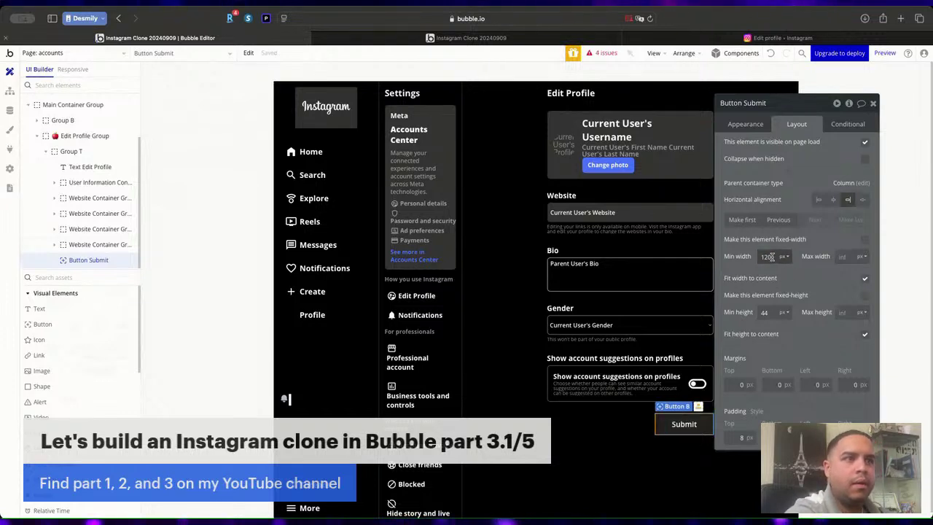
pyautogui.press('Up')
pyautogui.press('Up')
pyautogui.press('Up')
pyautogui.press('Up')
pyautogui.press('Up')
pyautogui.press('Up')
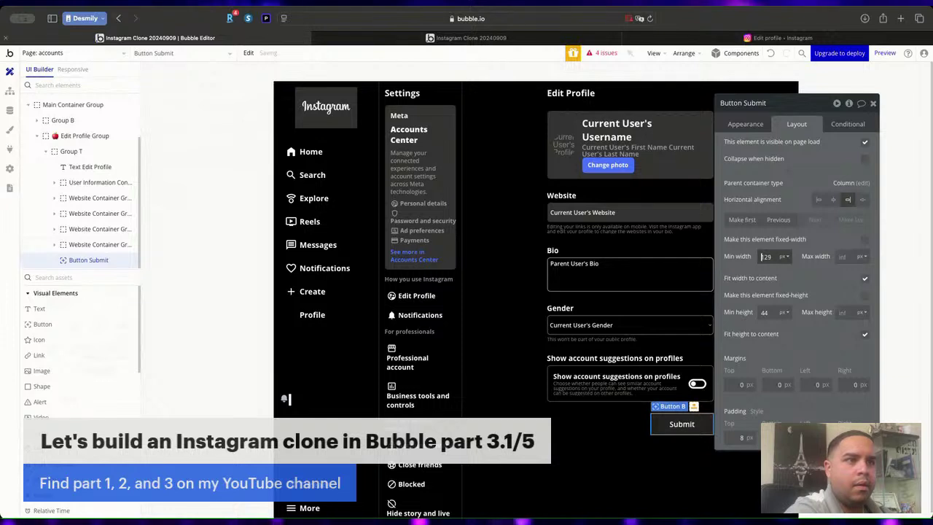
pyautogui.press('Up')
pyautogui.press('Up')
pyautogui.press('Up')
pyautogui.press('Up')
pyautogui.press('Up')
pyautogui.press('Up')
pyautogui.press('Up')
pyautogui.press('Up')
pyautogui.press('Up')
pyautogui.press('Up')
pyautogui.press('Up')
pyautogui.press('Up')
pyautogui.press('Up')
pyautogui.press('Up')
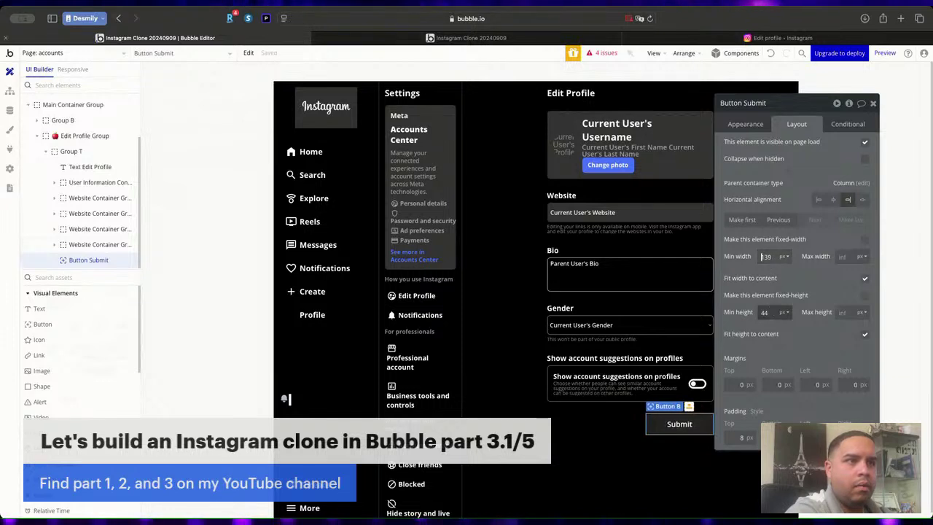
pyautogui.click(773, 312)
pyautogui.press('Down')
pyautogui.press('Down')
pyautogui.press('Down')
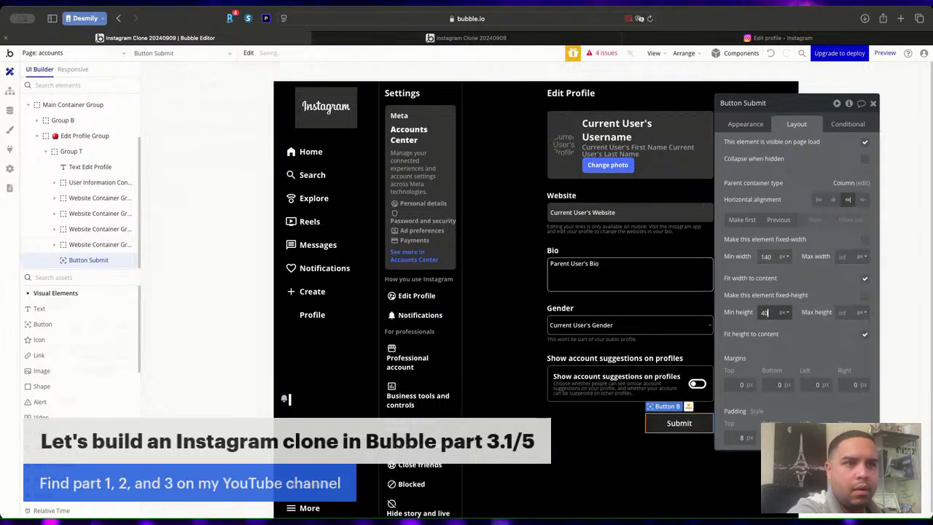
# Check the Change photo button's blue colour and create a font variable named Blue with the description "Blue for buttons".
pyautogui.click(607, 165)
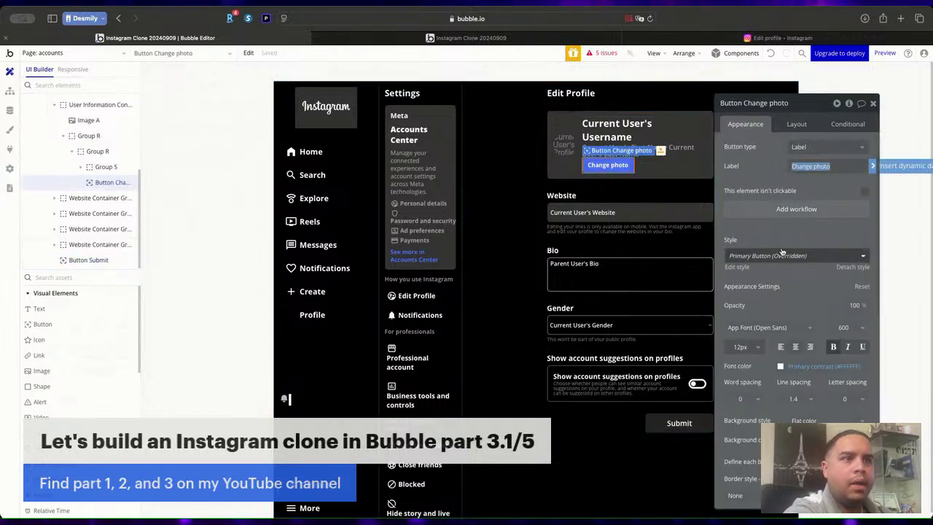
pyautogui.click(809, 366)
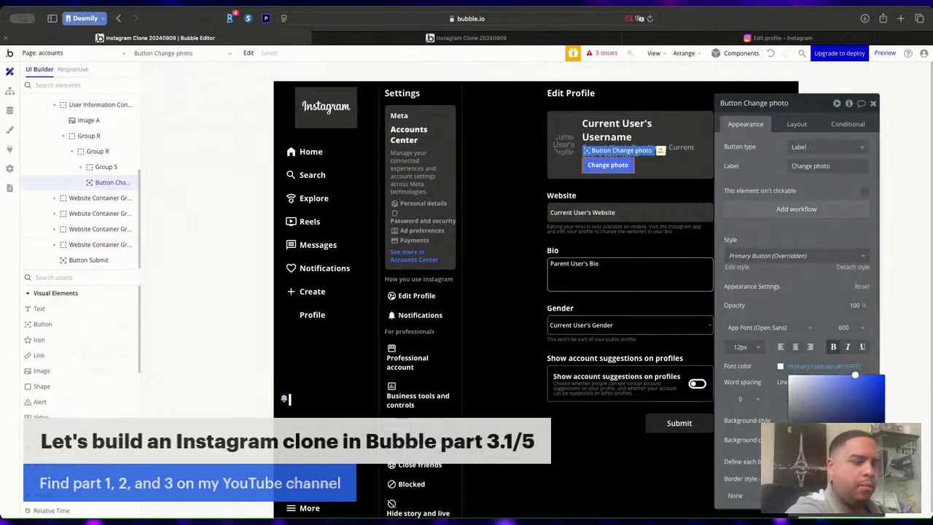
pyautogui.click(9, 129)
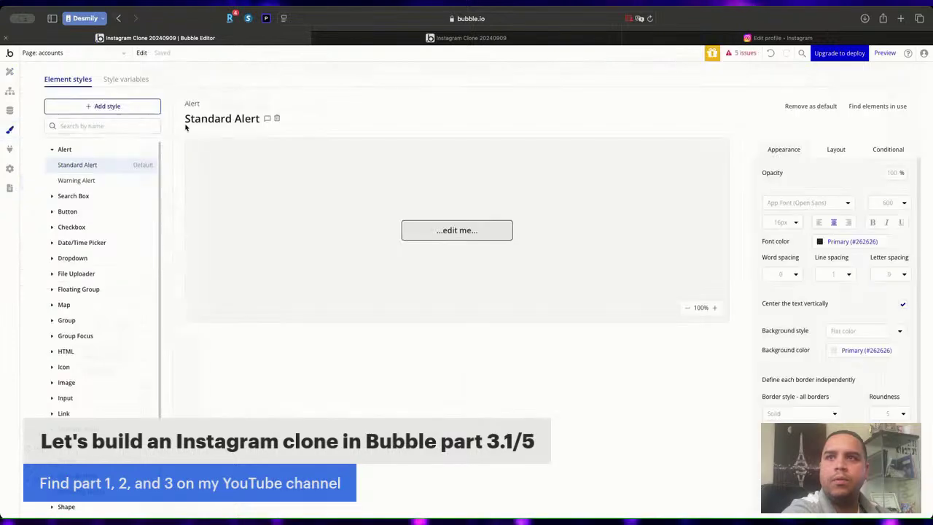
pyautogui.click(127, 78)
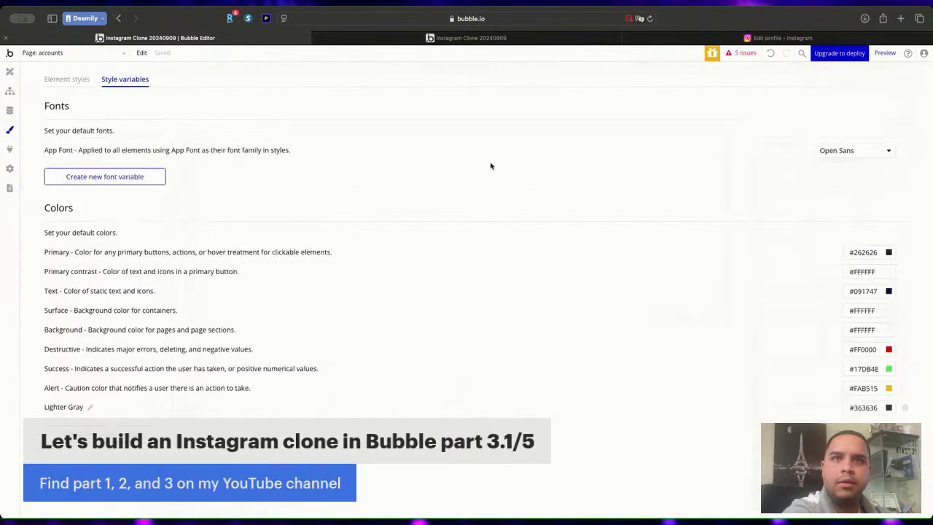
pyautogui.click(146, 178)
pyautogui.click(476, 128)
pyautogui.write('Blue')
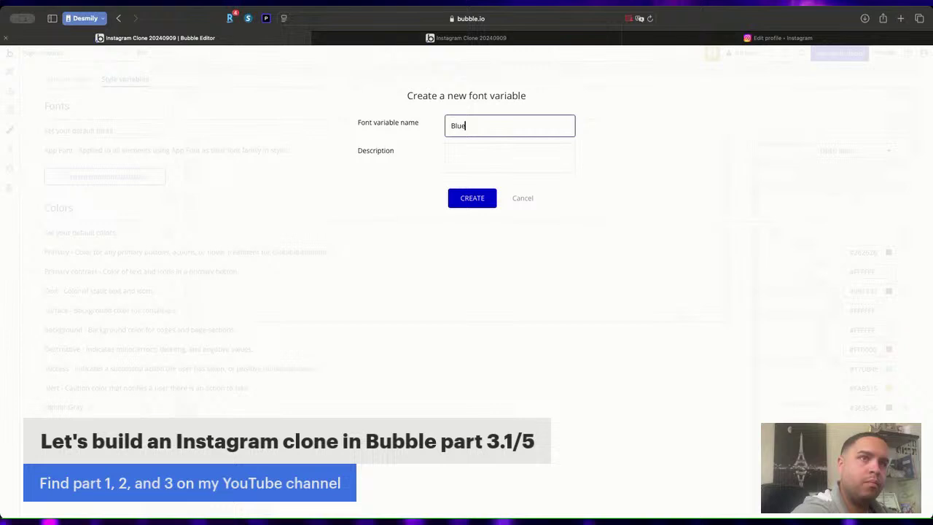
pyautogui.press('Tab')
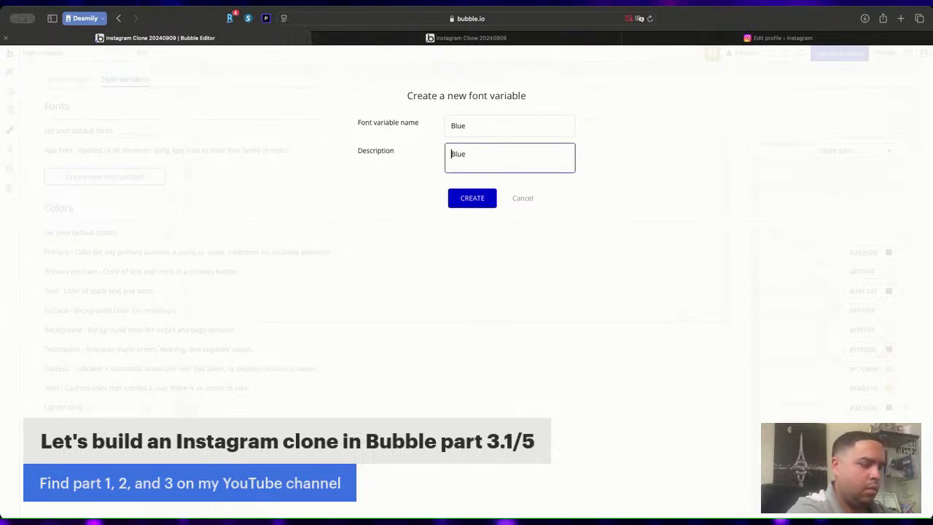
pyautogui.write('Blue for Blue')
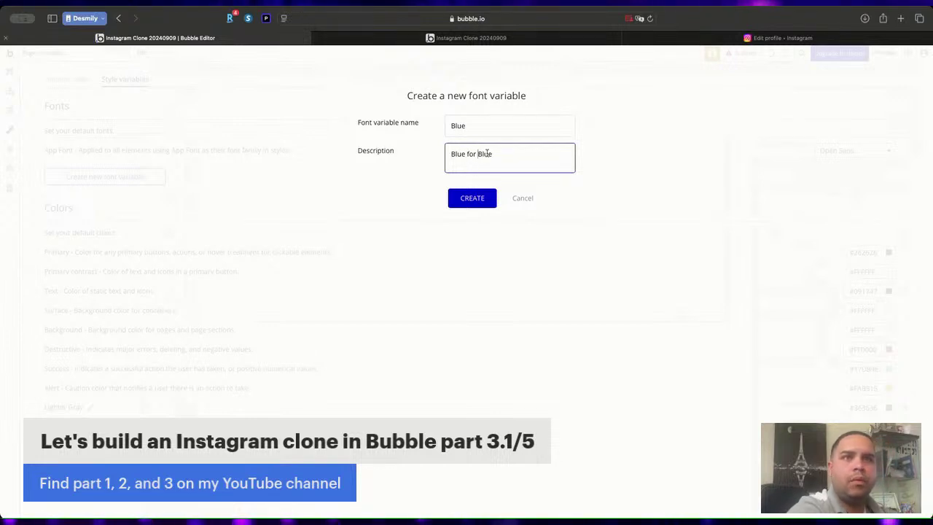
pyautogui.doubleClick(484, 154)
pyautogui.write('butto')
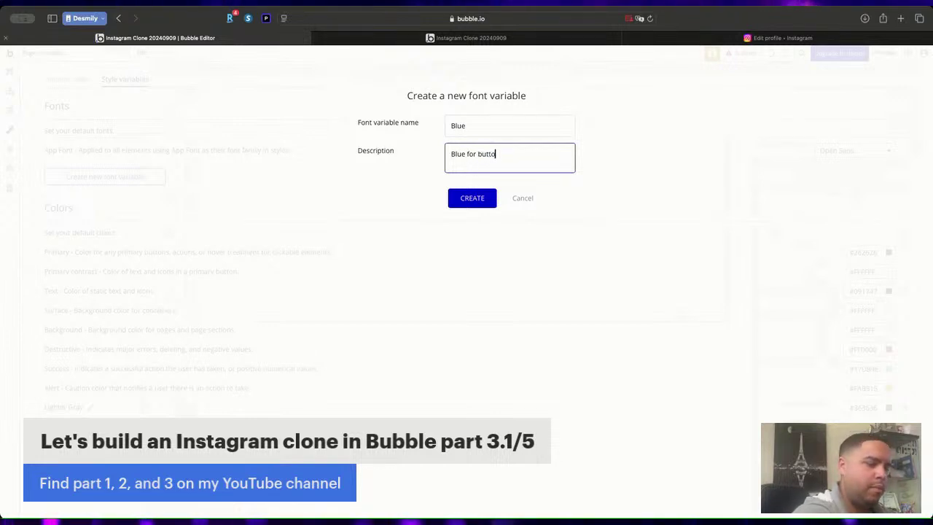
pyautogui.write('ns')
pyautogui.click(469, 198)
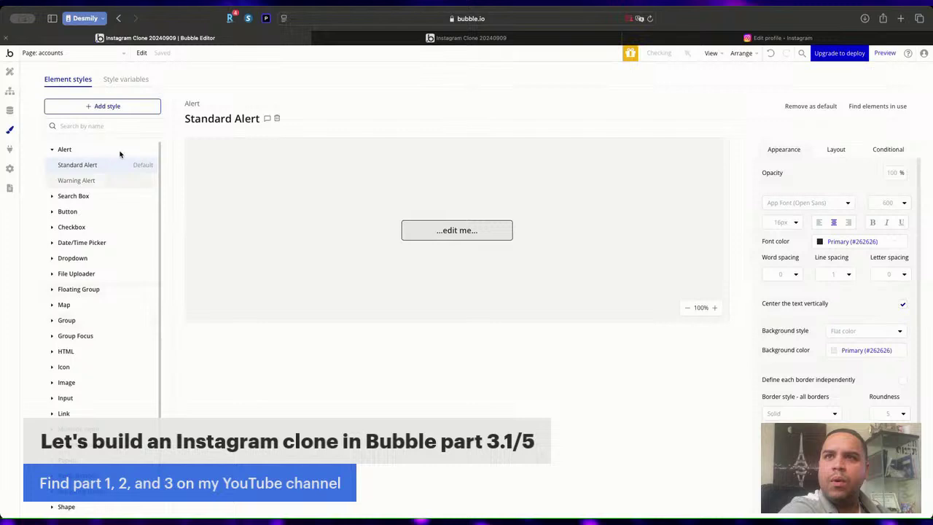
# Create a color variable named Blue with the description "Blue for buttons" and the value #4A76FF.
pyautogui.click(126, 80)
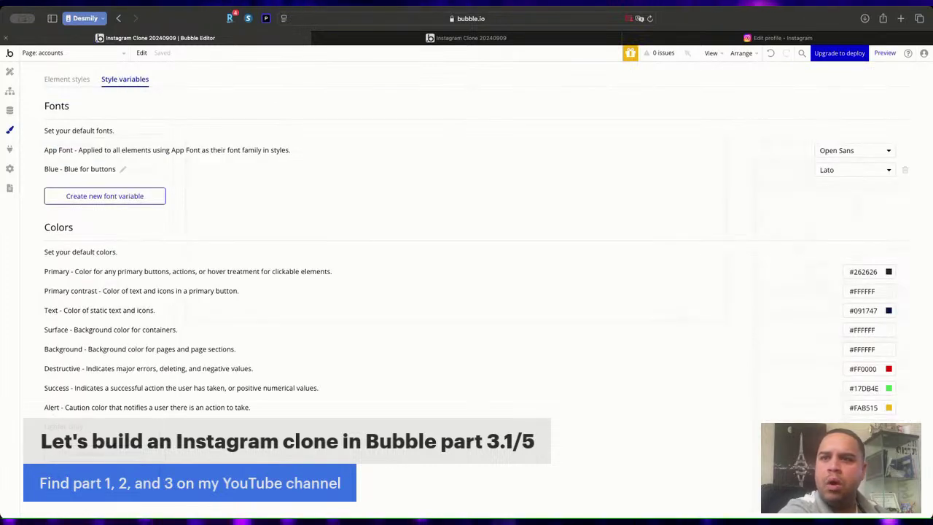
pyautogui.click(104, 453)
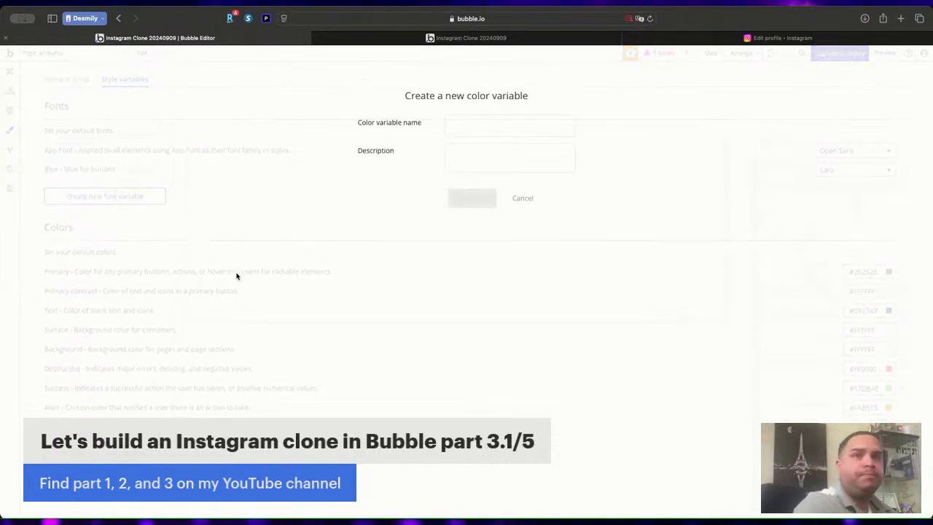
pyautogui.click(468, 124)
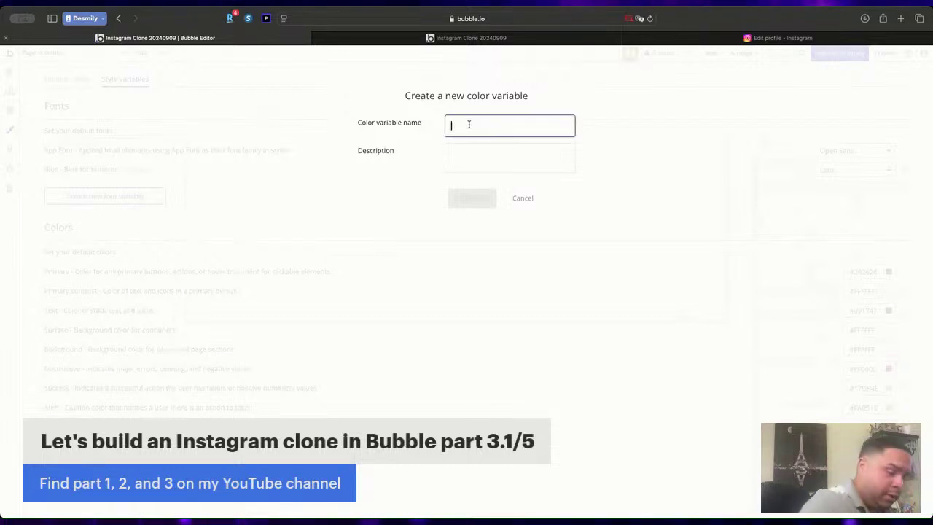
pyautogui.write('Blue')
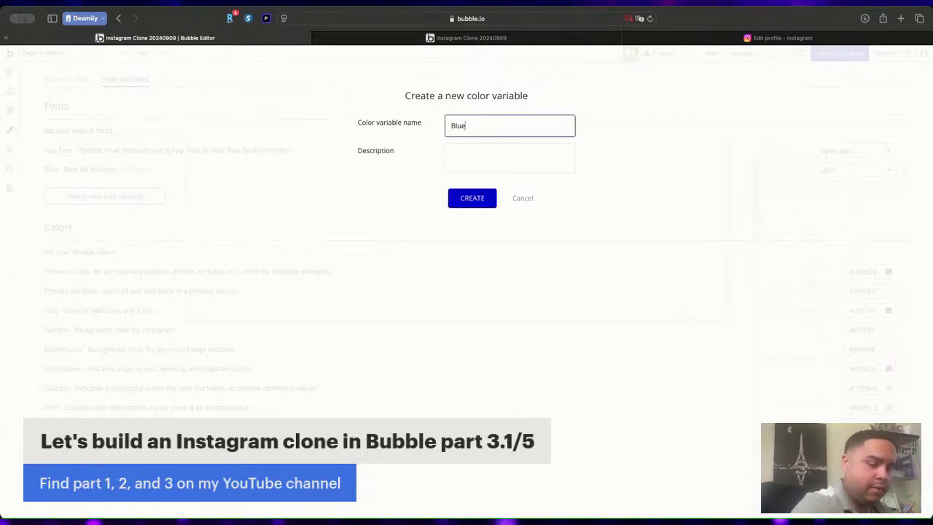
pyautogui.press('Tab')
pyautogui.write('Blue for buttons')
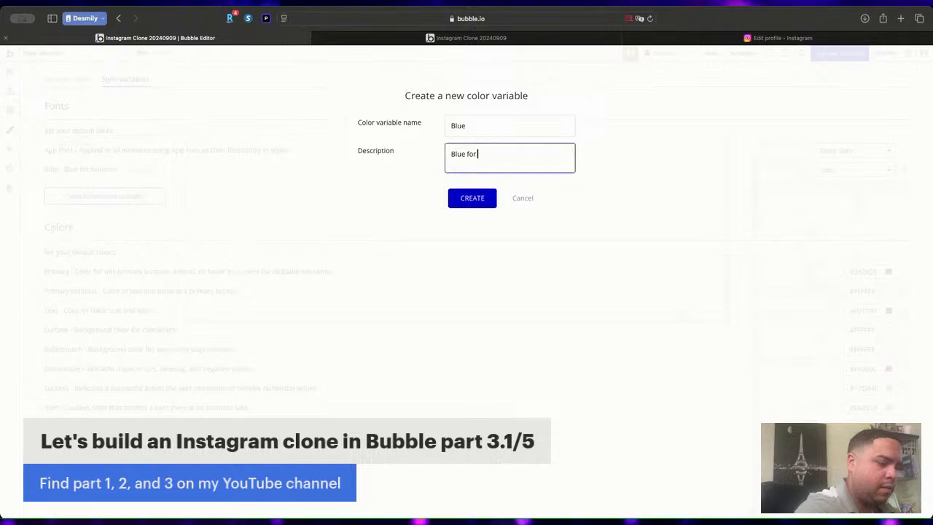
pyautogui.click(472, 198)
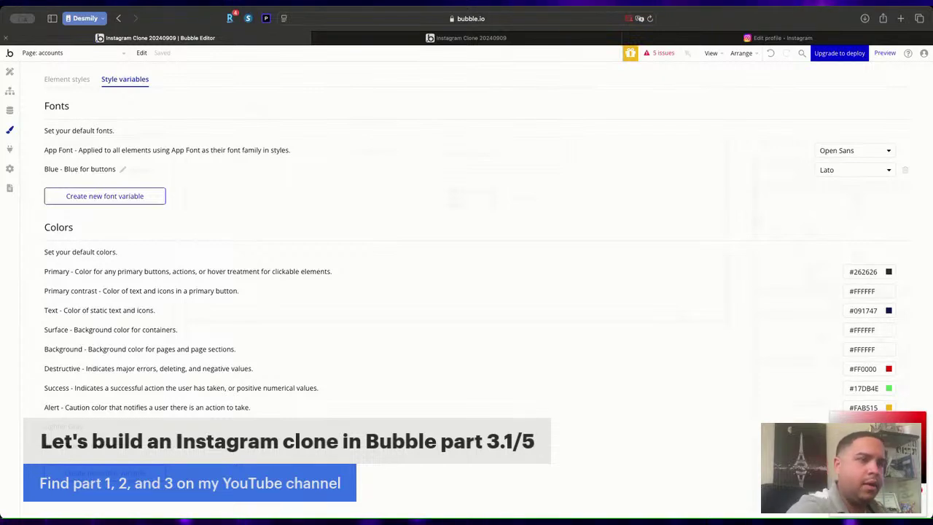
# Set the Submit button's background color to the Blue (#4A76FF) color variable on the accounts page.
pyautogui.click(10, 70)
pyautogui.doubleClick(664, 415)
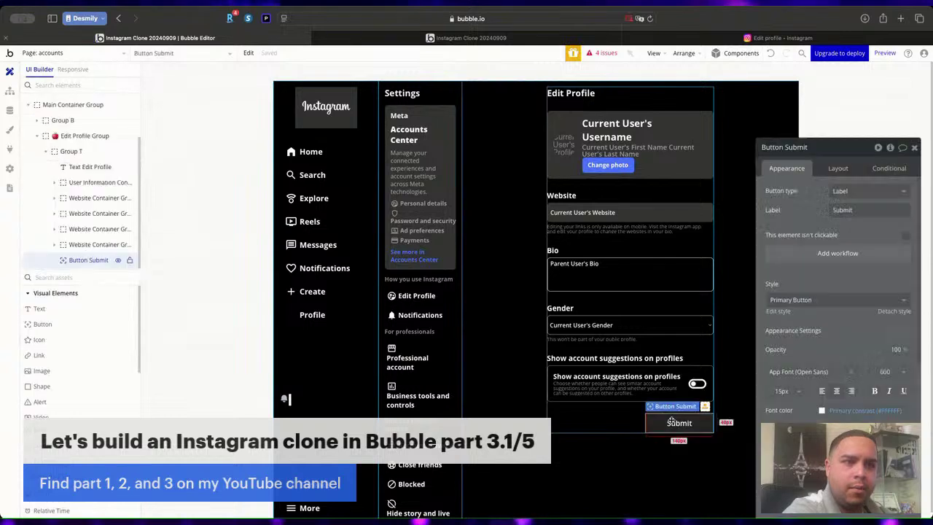
pyautogui.scroll(-2, 853, 358)
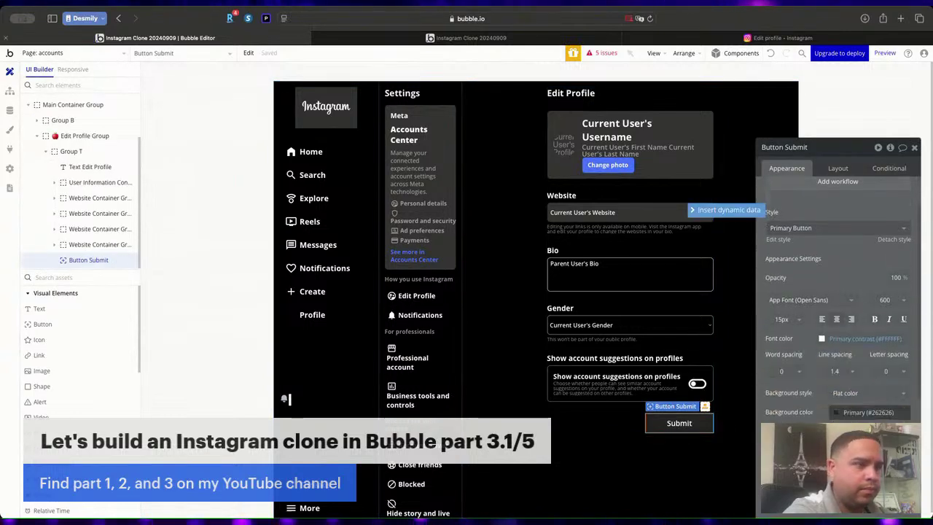
pyautogui.click(855, 376)
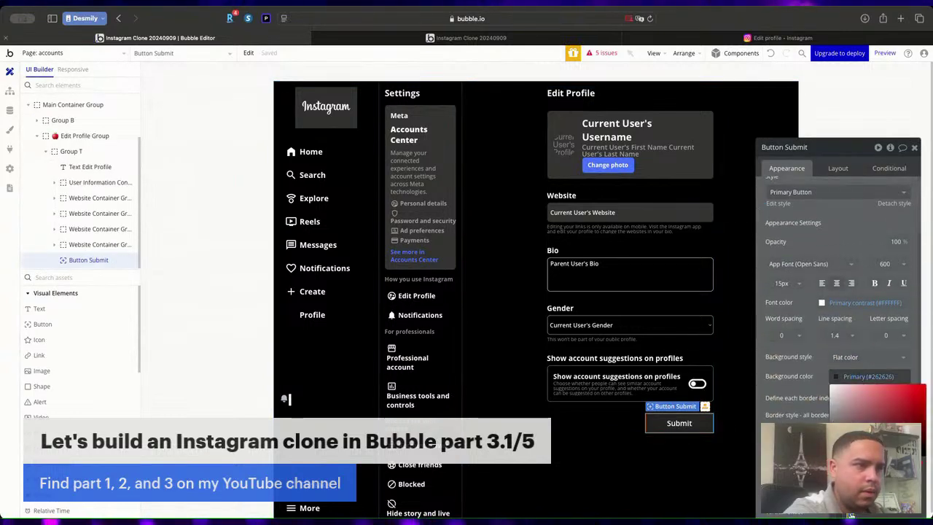
pyautogui.click(850, 515)
pyautogui.click(811, 410)
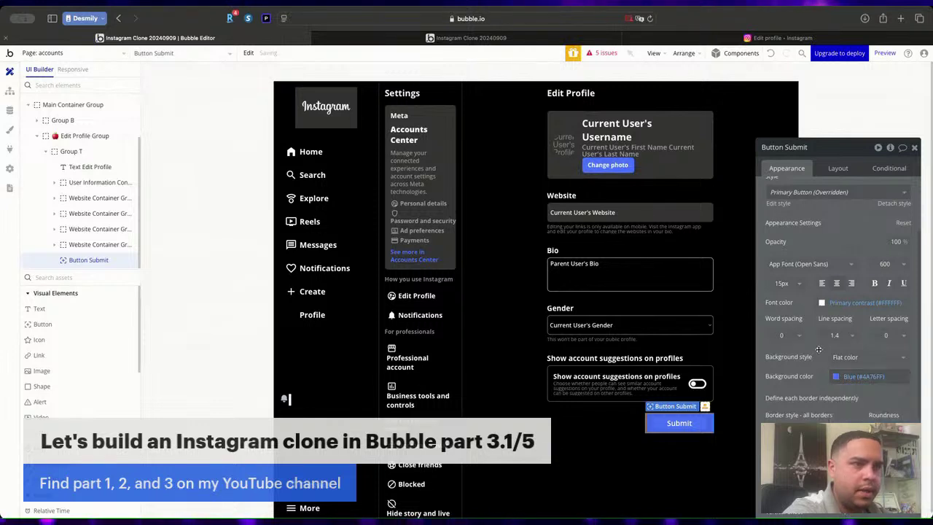
pyautogui.click(913, 148)
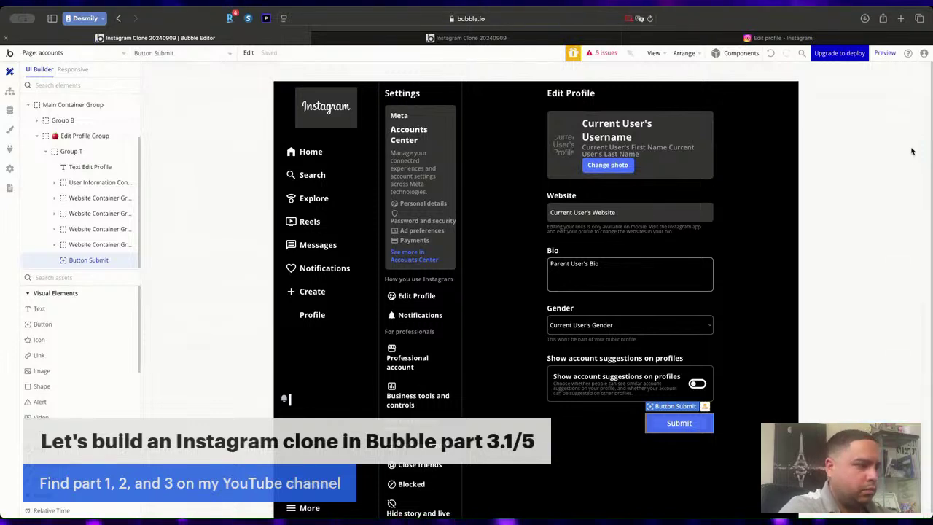
# Set the font size of the Primary Button style to 12px and return to the accounts page design.
pyautogui.doubleClick(670, 421)
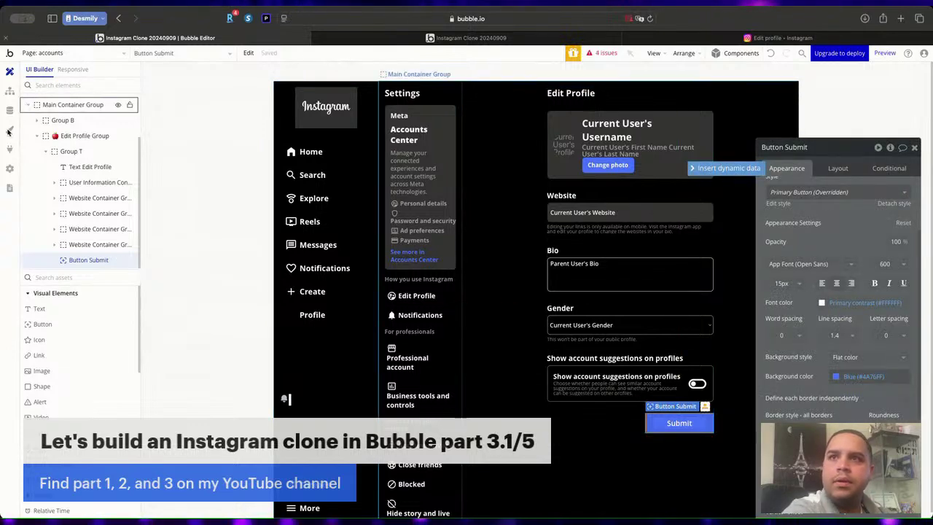
pyautogui.click(10, 130)
pyautogui.click(68, 79)
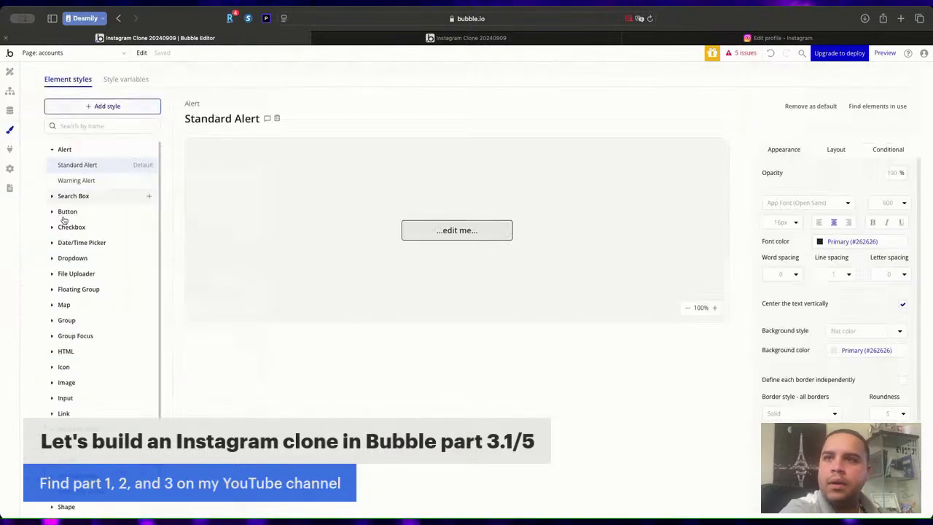
pyautogui.click(52, 212)
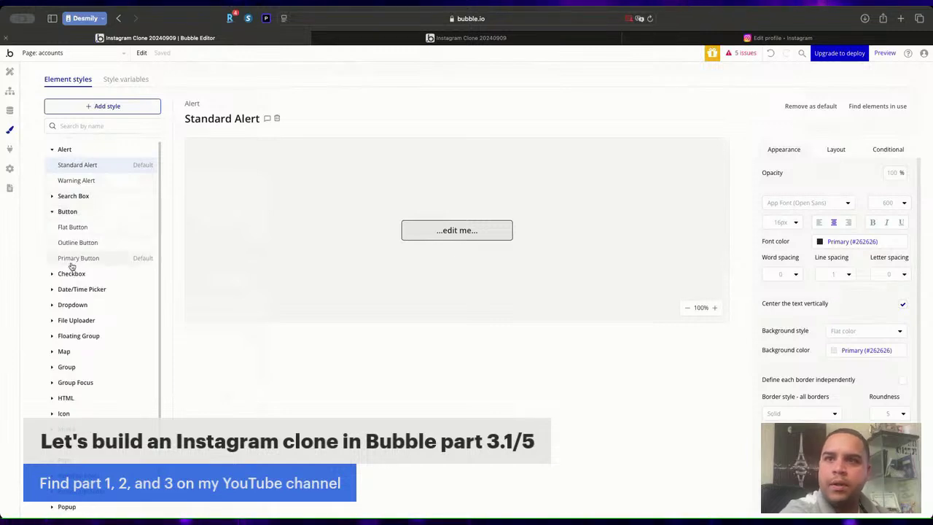
pyautogui.click(71, 264)
pyautogui.click(774, 273)
pyautogui.write('12')
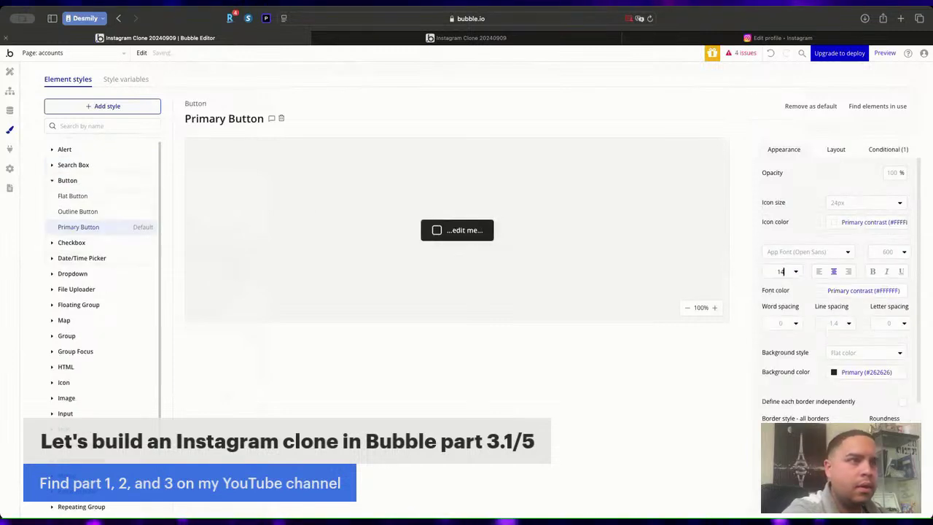
pyautogui.click(9, 71)
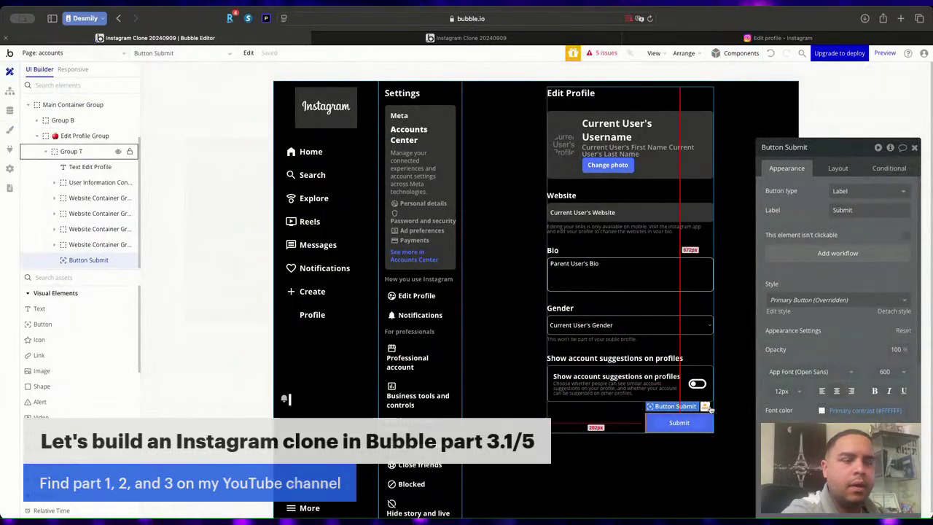
# Make the text of the Primary Button style bold and return to the accounts page design.
pyautogui.click(10, 130)
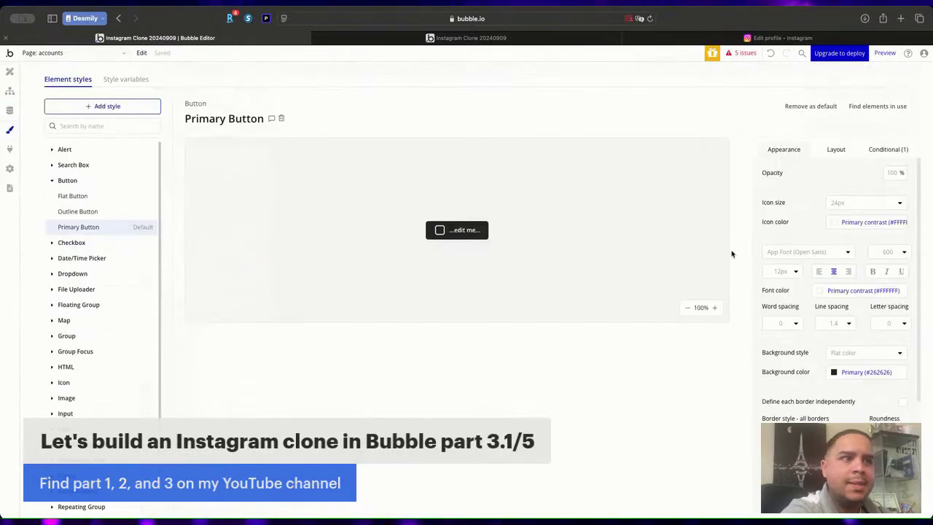
pyautogui.click(872, 271)
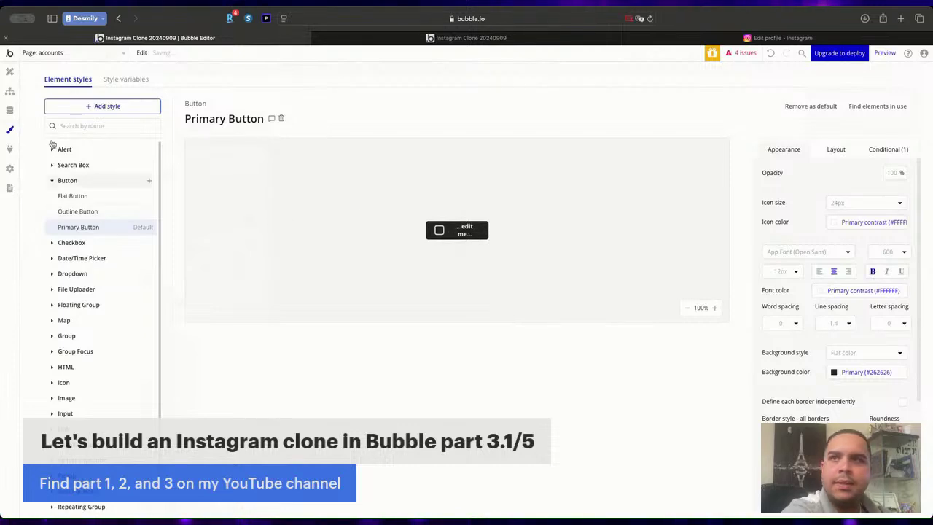
pyautogui.click(9, 71)
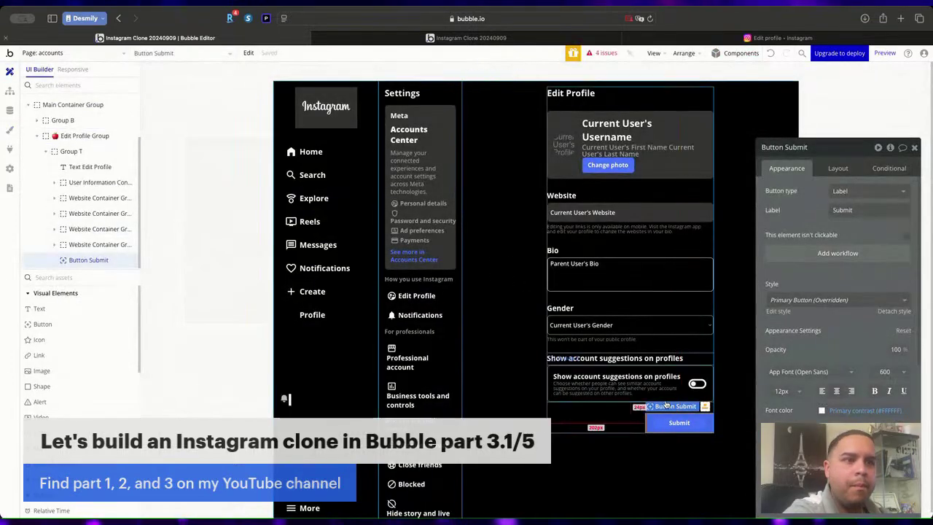
pyautogui.click(646, 469)
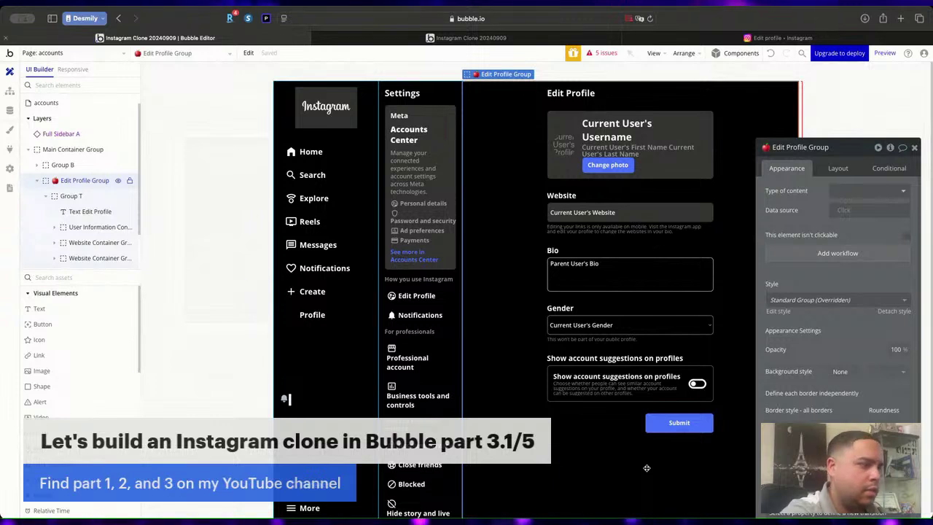
pyautogui.click(914, 148)
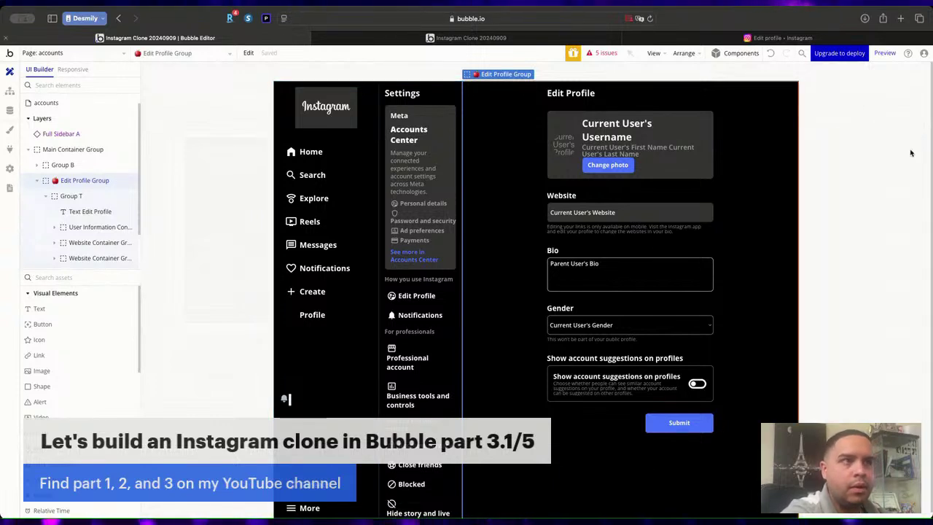
# Create a workflow that runs when the Submit button is clicked.
pyautogui.click(674, 424)
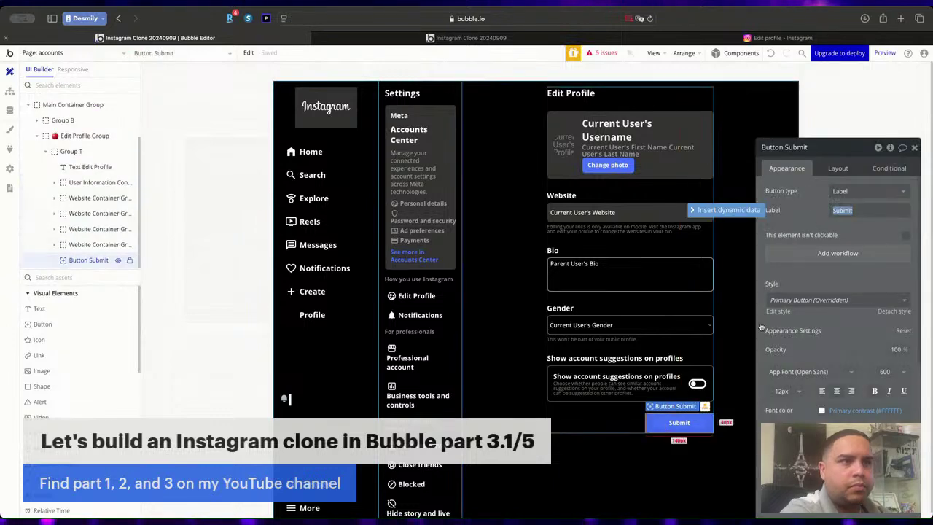
pyautogui.click(838, 254)
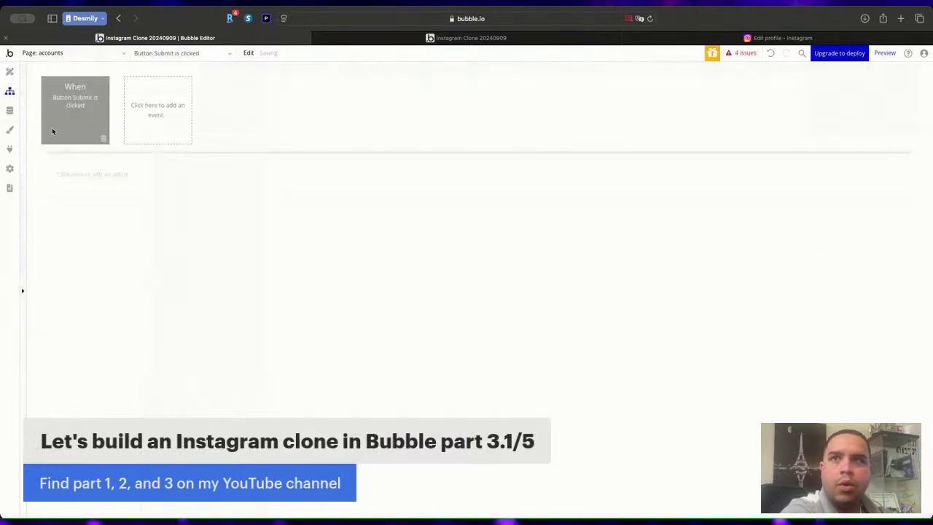
pyautogui.click(73, 182)
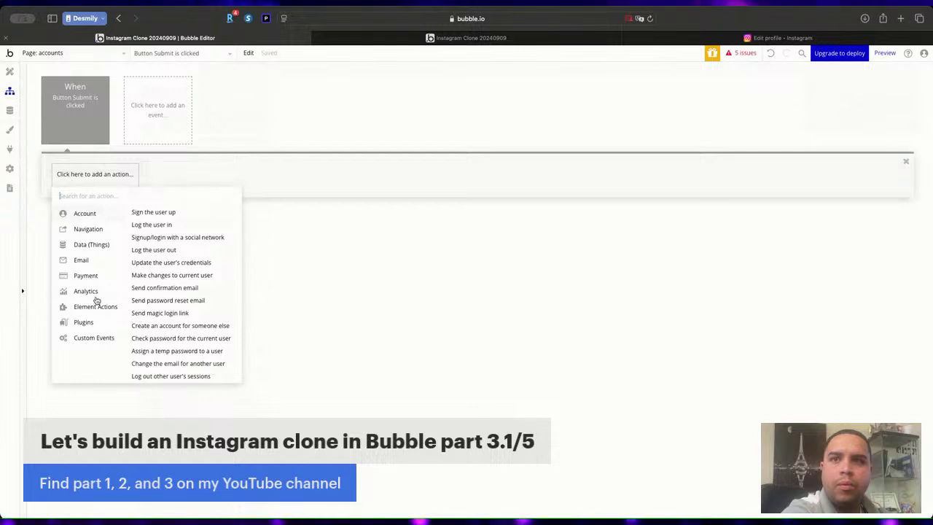
pyautogui.moveTo(96, 245)
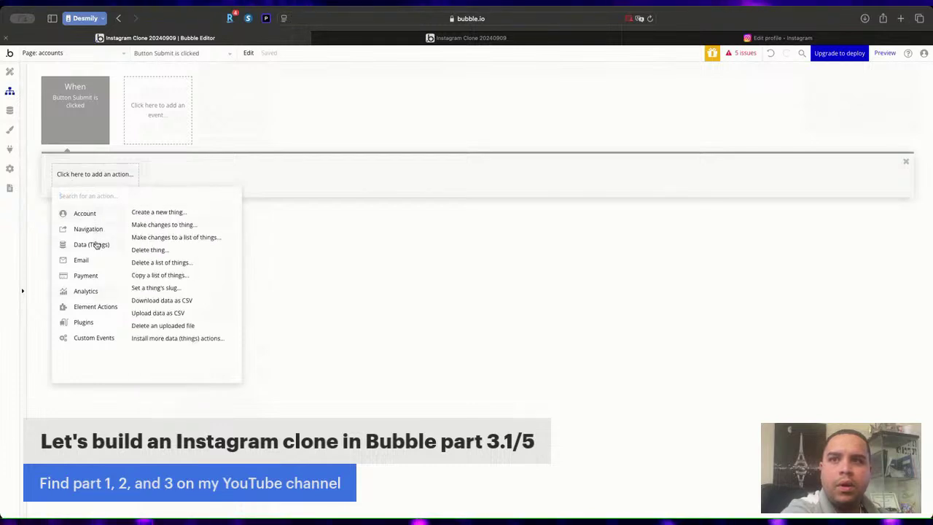
pyautogui.click(175, 213)
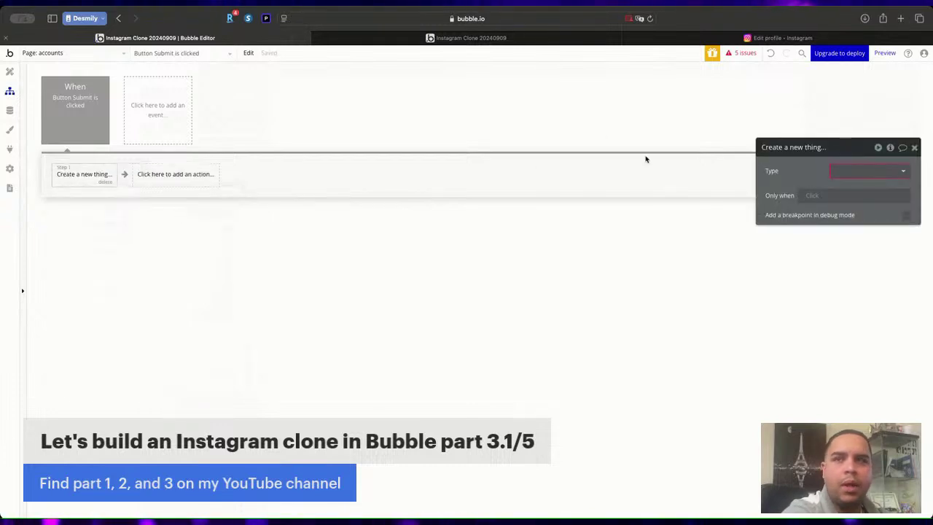
pyautogui.click(104, 183)
# Add a "Make changes to current user" action to the Submit workflow and include all user fields.
pyautogui.click(67, 180)
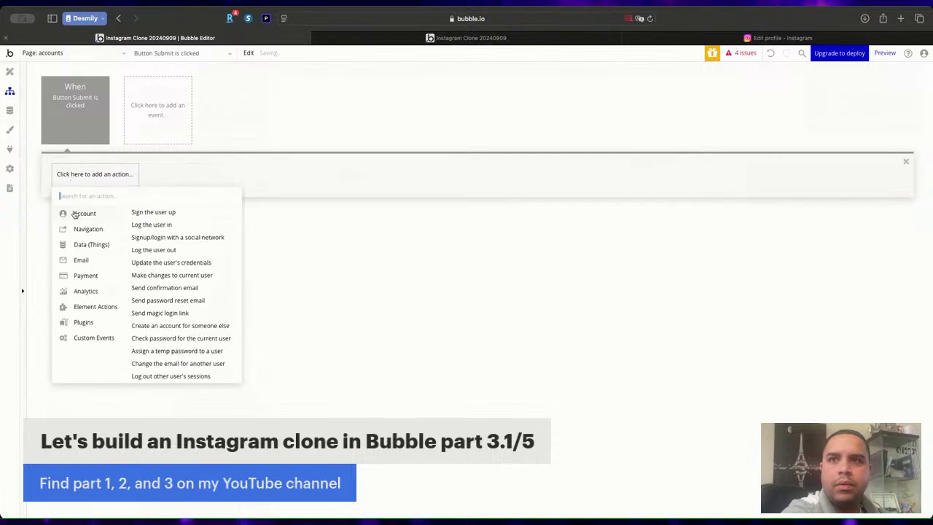
pyautogui.moveTo(86, 240)
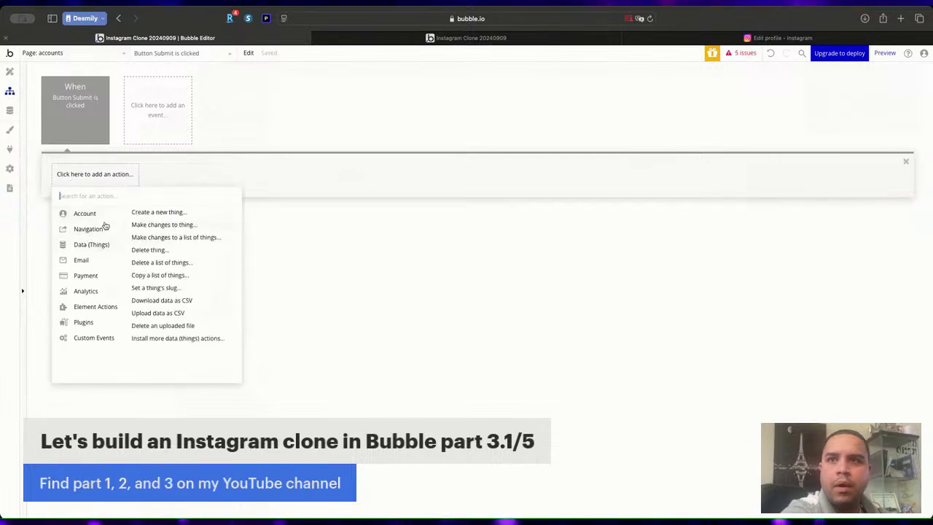
pyautogui.moveTo(87, 216)
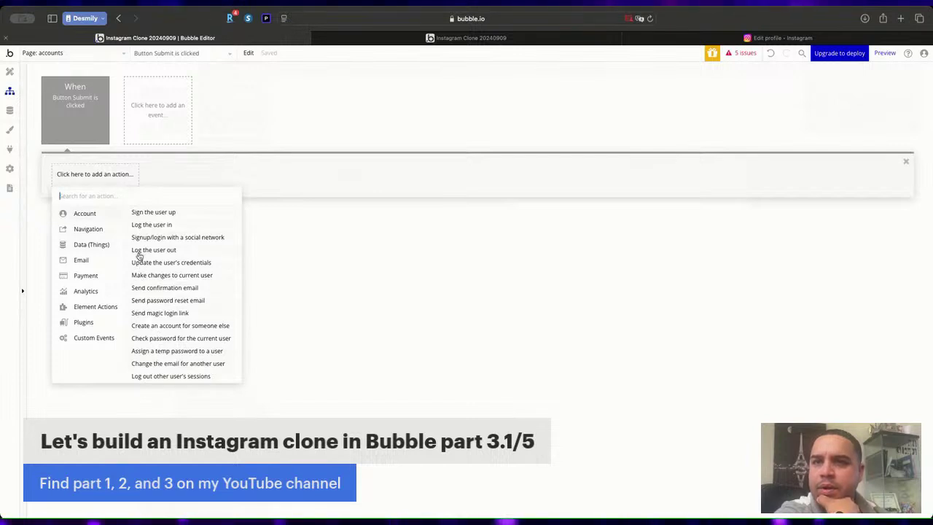
pyautogui.click(141, 275)
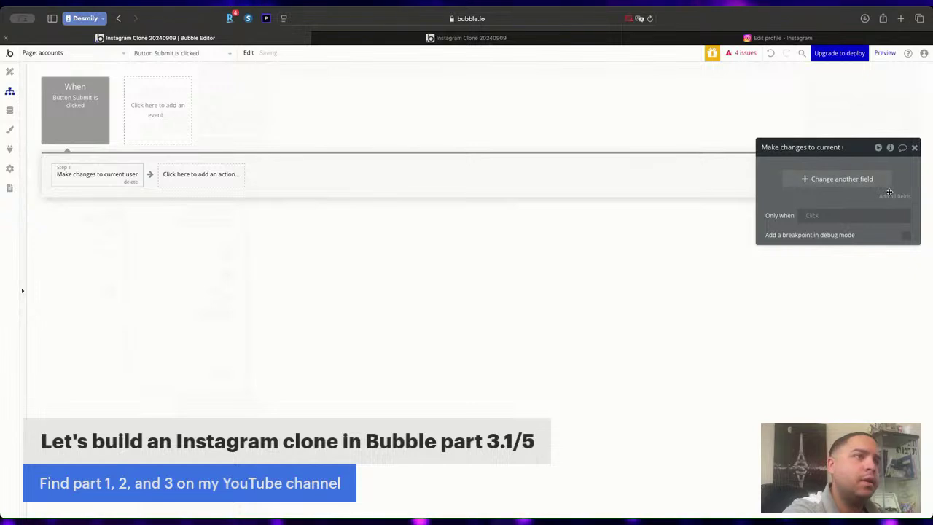
pyautogui.click(892, 194)
# Set the action's Bio field to User Bio MultilineInput's value and remove the First Name field.
pyautogui.click(796, 174)
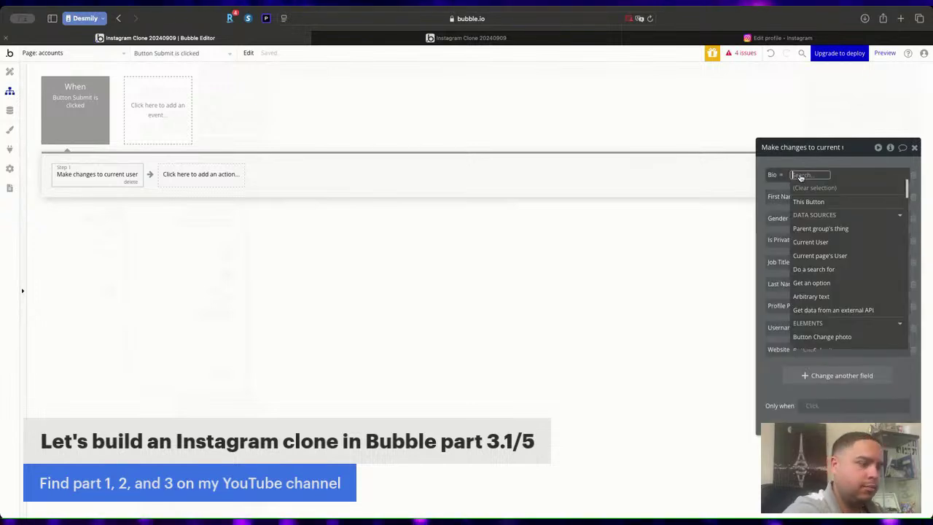
pyautogui.write('bio')
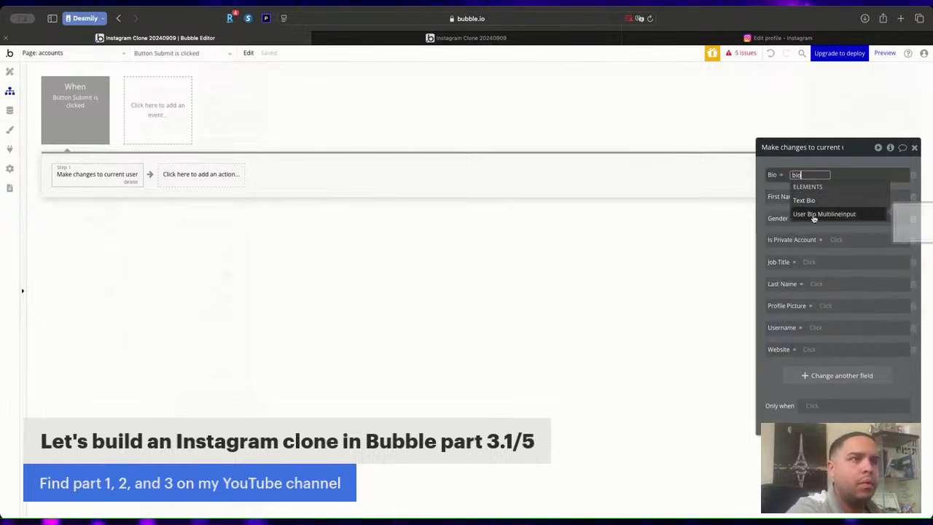
pyautogui.click(824, 214)
pyautogui.click(866, 201)
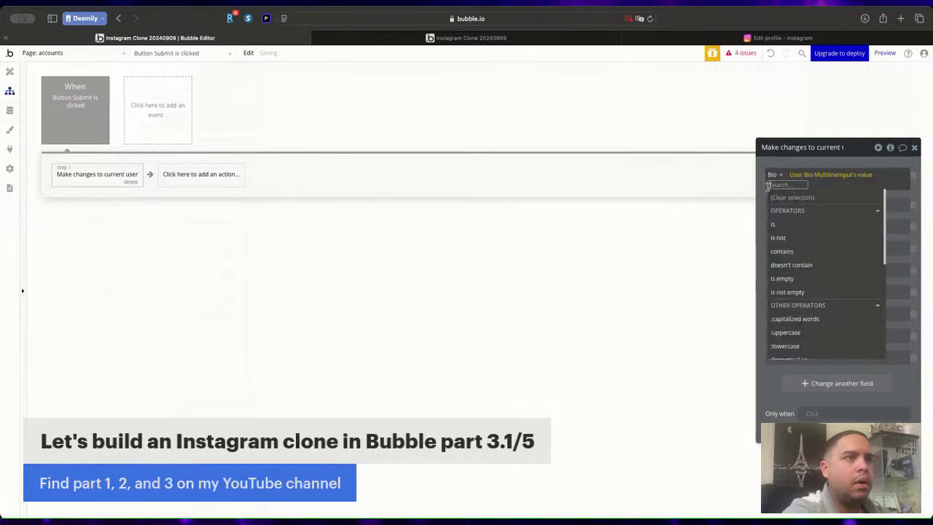
pyautogui.click(930, 202)
pyautogui.click(915, 197)
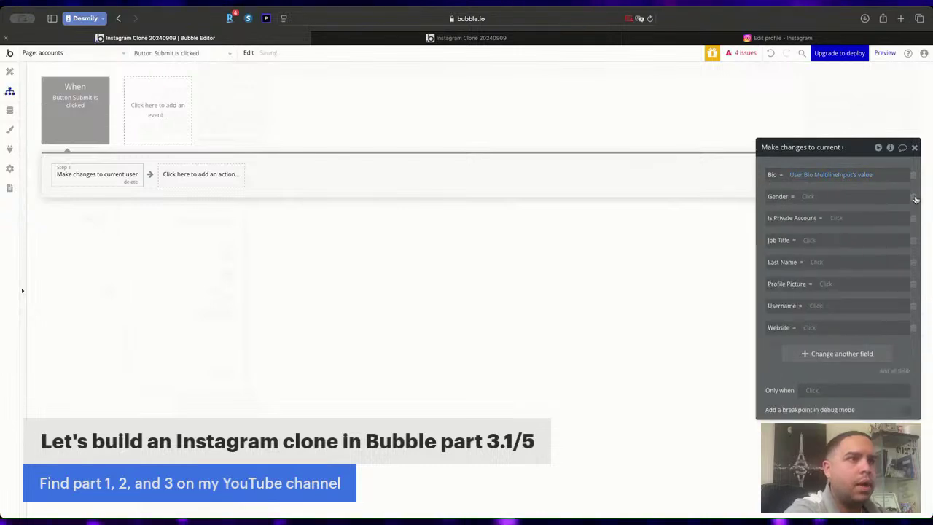
# Set the action's Gender field to the value of the Dropdown Current User's Gende element.
pyautogui.click(807, 197)
pyautogui.write('gend')
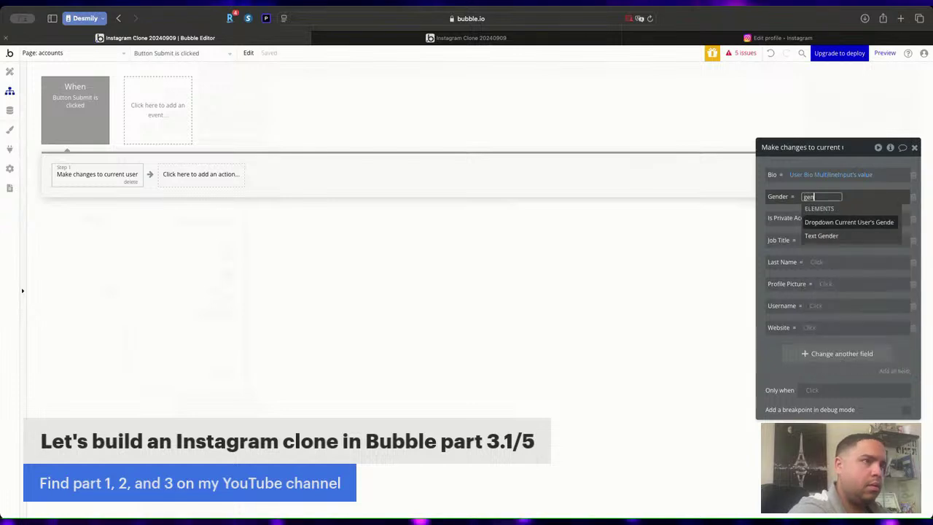
pyautogui.click(811, 222)
pyautogui.click(797, 232)
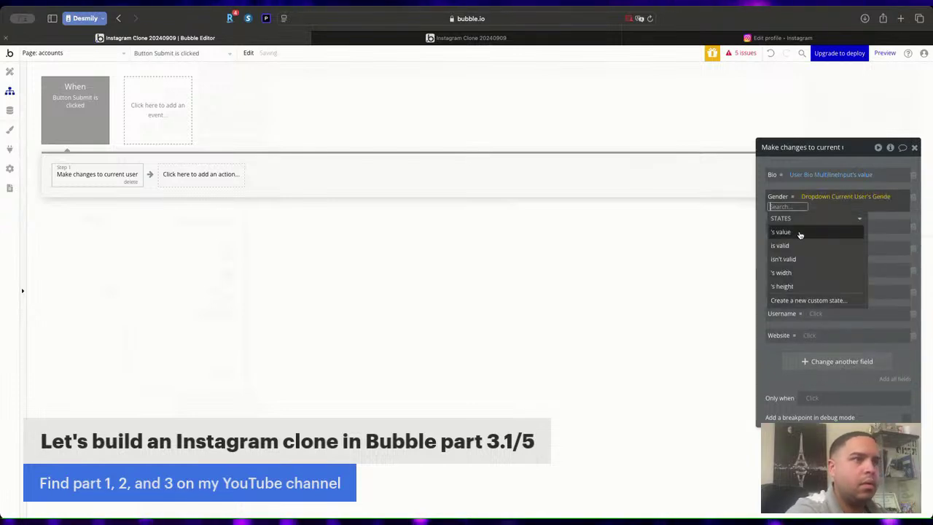
pyautogui.click(761, 212)
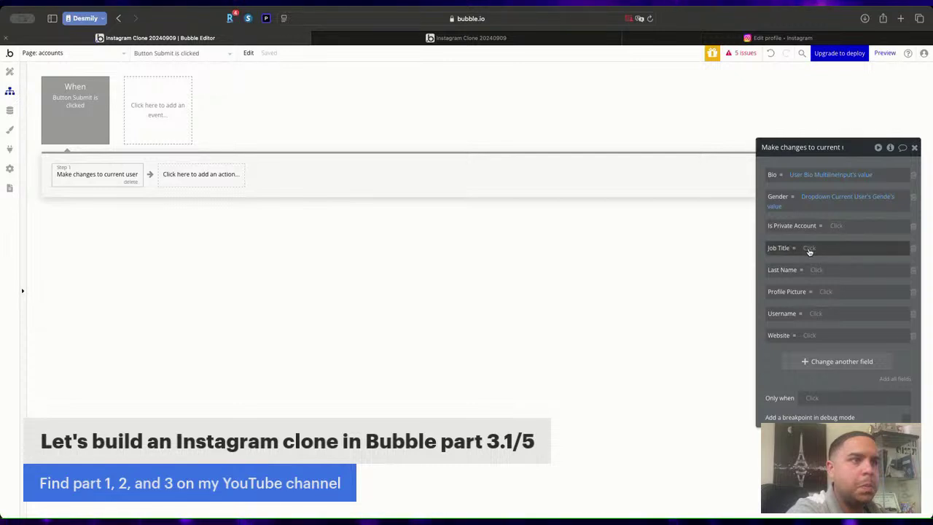
# Remove the Job Title, Last Name, Profile Picture and Username fields from the action.
pyautogui.click(914, 248)
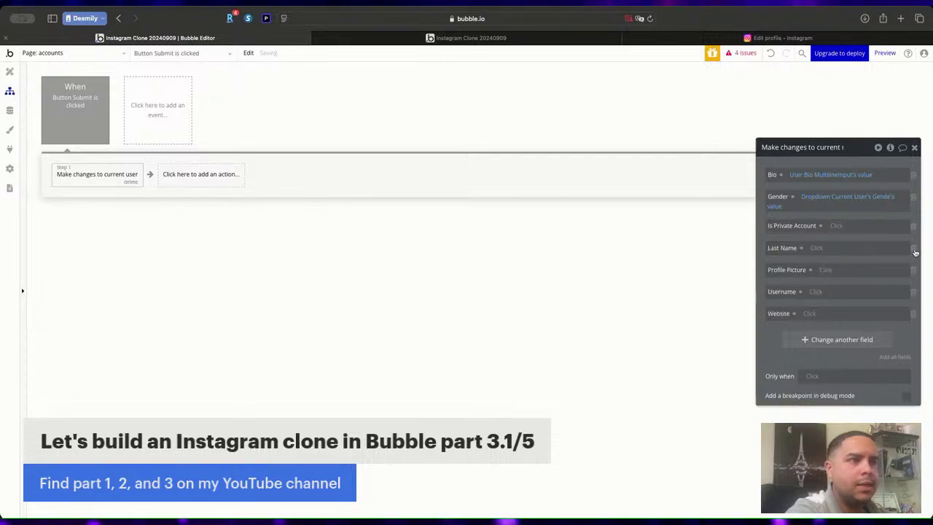
pyautogui.click(913, 249)
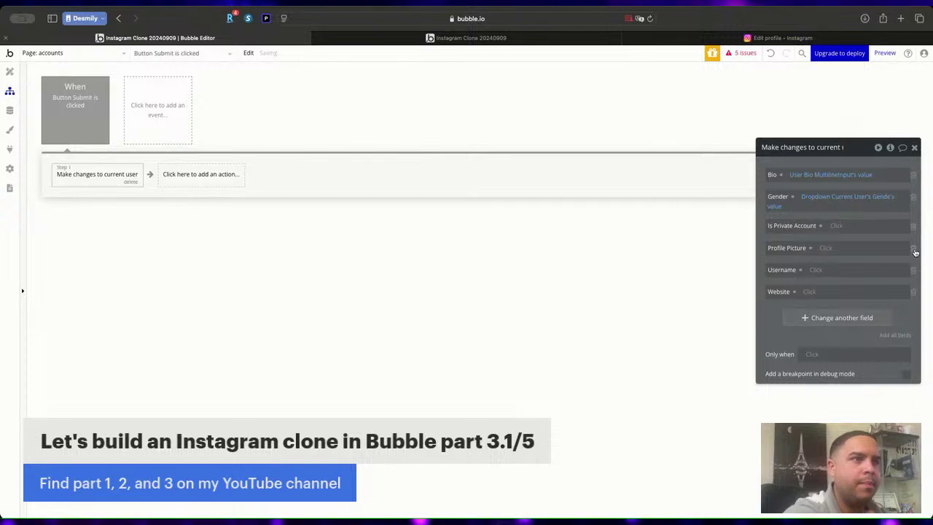
pyautogui.click(913, 249)
pyautogui.click(913, 248)
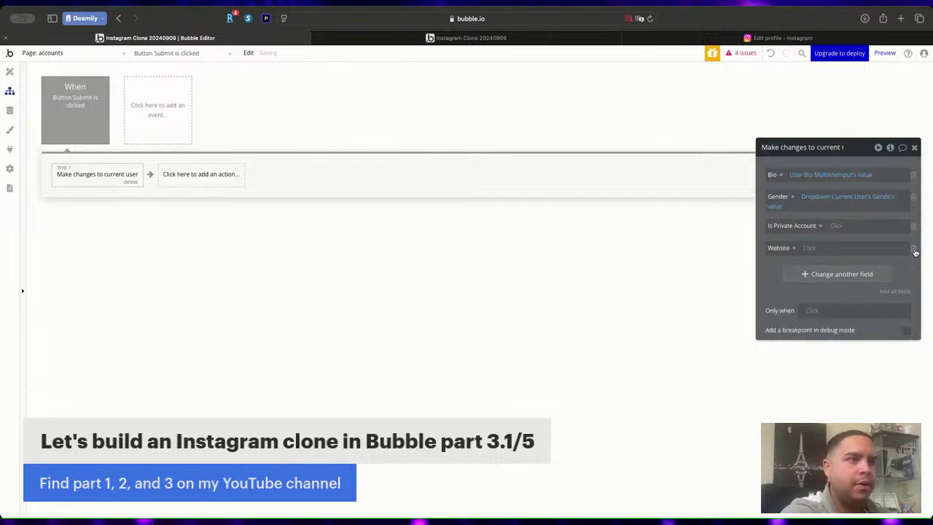
# Set the action's Website field to User Website URL Input's value.
pyautogui.click(809, 247)
pyautogui.write('web')
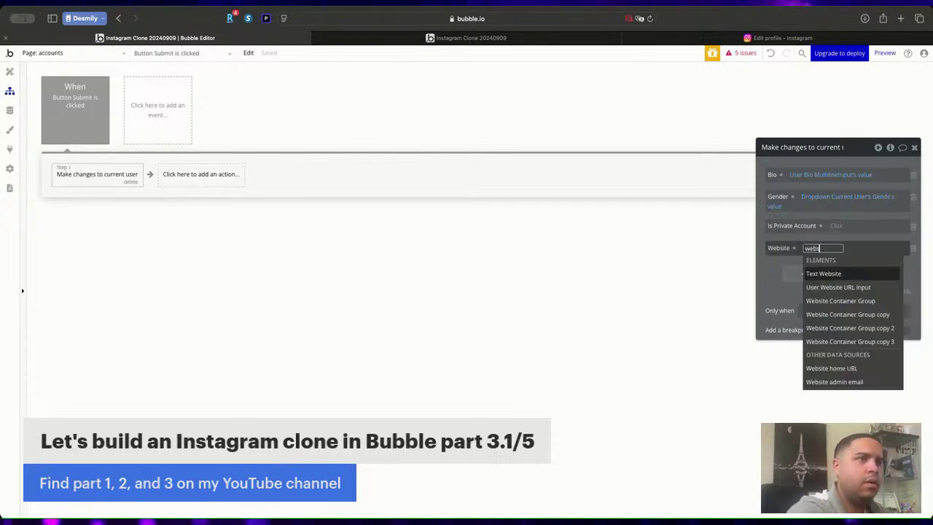
pyautogui.write('s')
pyautogui.click(823, 287)
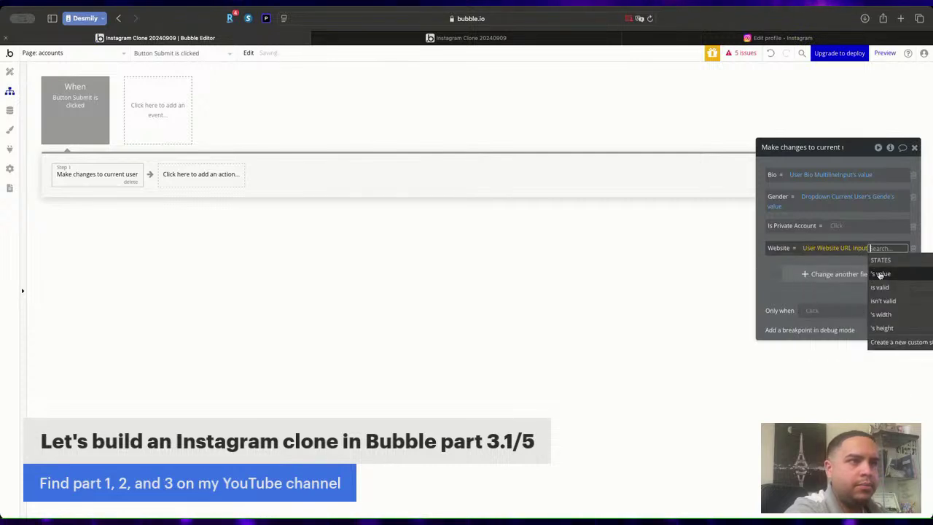
pyautogui.click(765, 277)
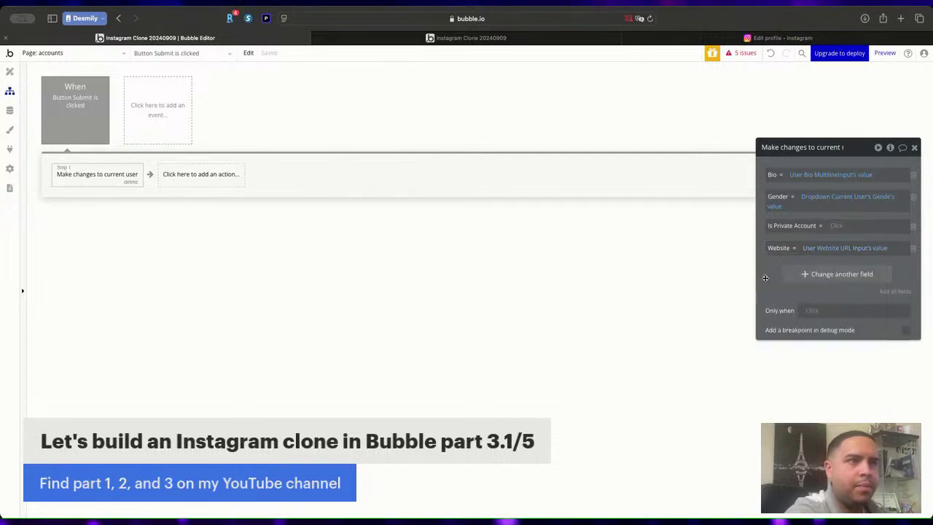
# Return to the page design and check the icon choices for the account suggestions toggle.
pyautogui.click(9, 71)
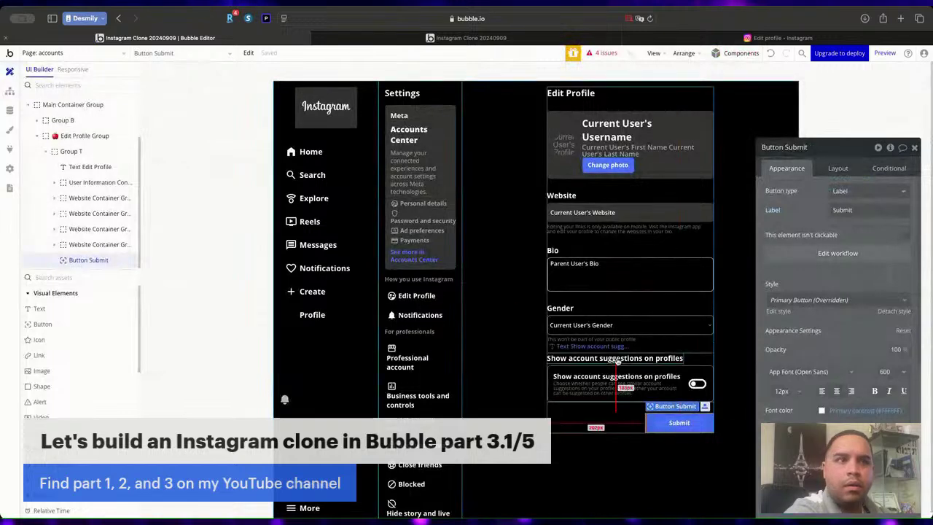
pyautogui.click(697, 383)
pyautogui.click(860, 191)
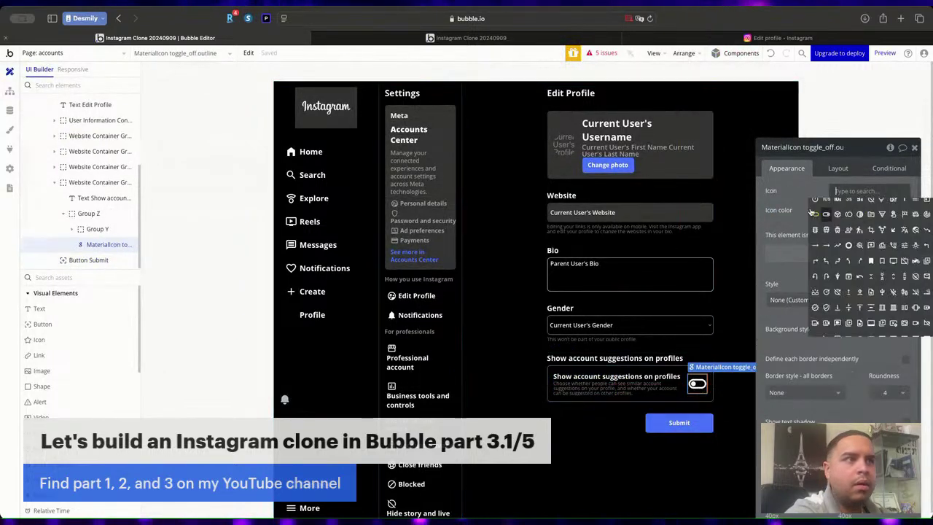
pyautogui.click(792, 190)
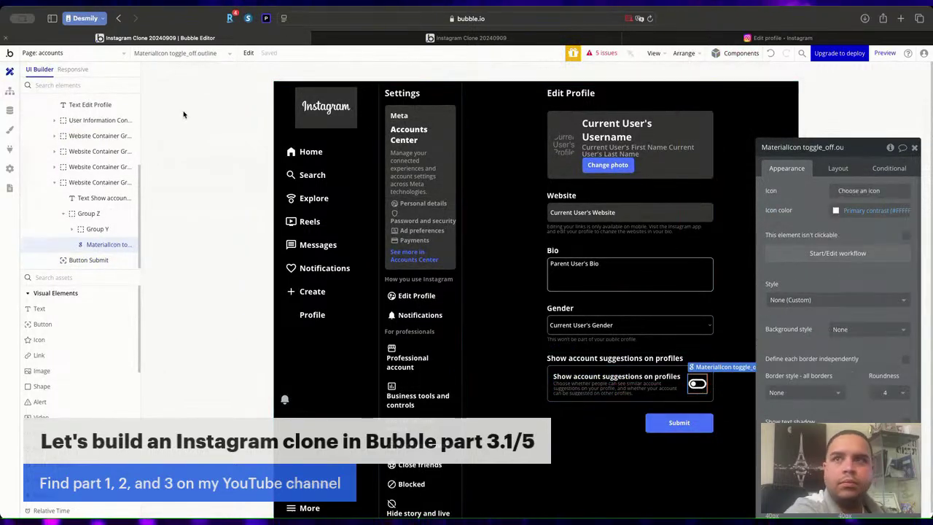
# Remove the Is Private Account field from the Submit workflow's Make changes to current user action and close its properties.
pyautogui.click(9, 90)
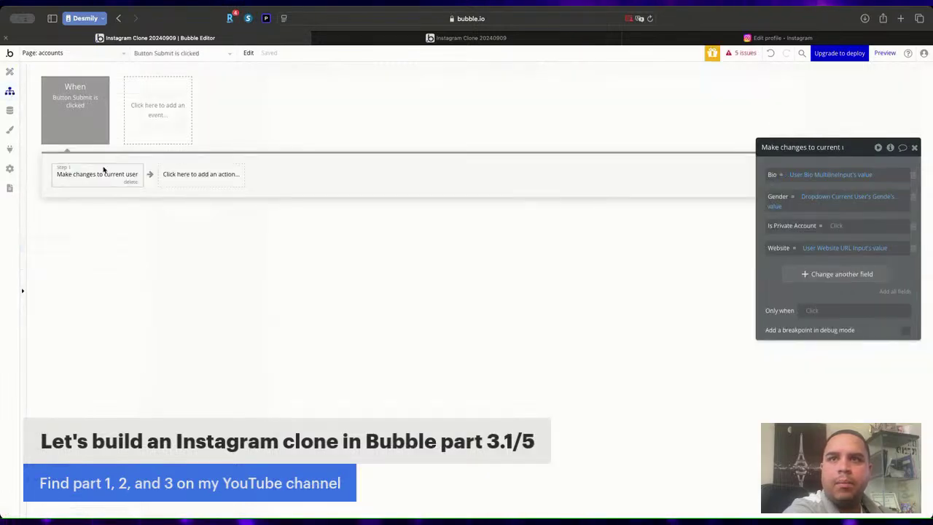
pyautogui.click(913, 227)
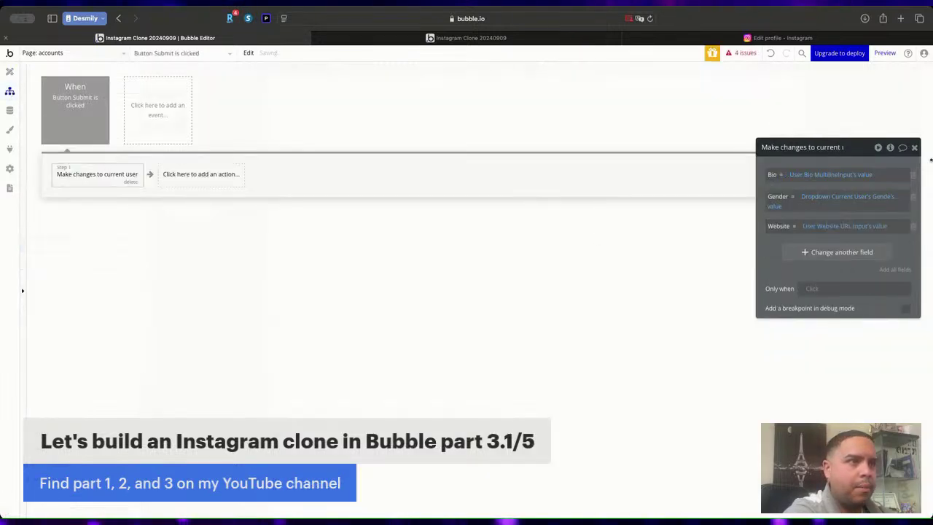
pyautogui.click(914, 147)
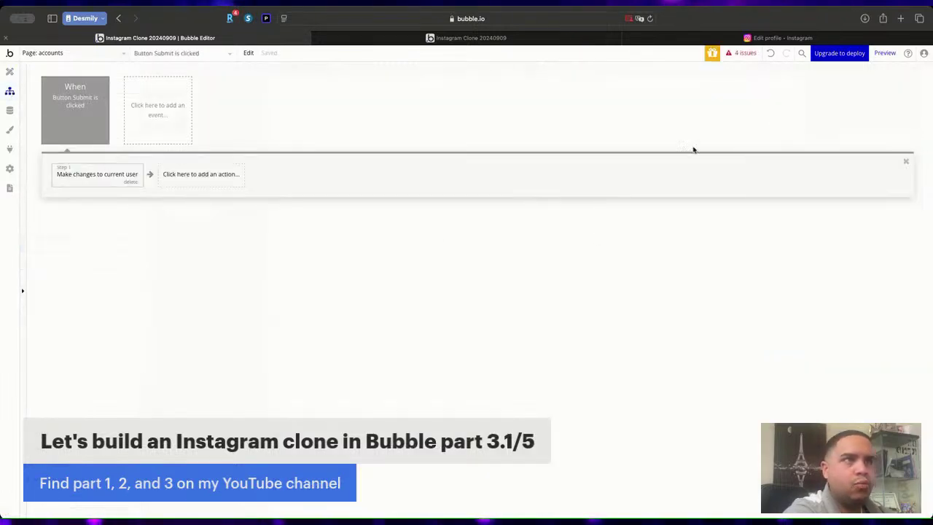
# Return to the page design, close the open element properties, and switch to Instagram's original Edit profile page for reference.
pyautogui.click(10, 70)
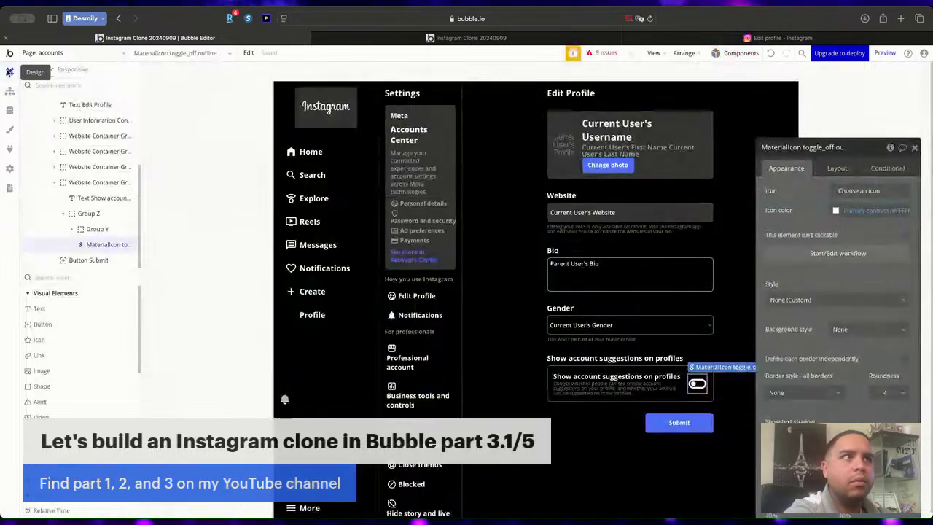
pyautogui.click(914, 147)
pyautogui.click(831, 190)
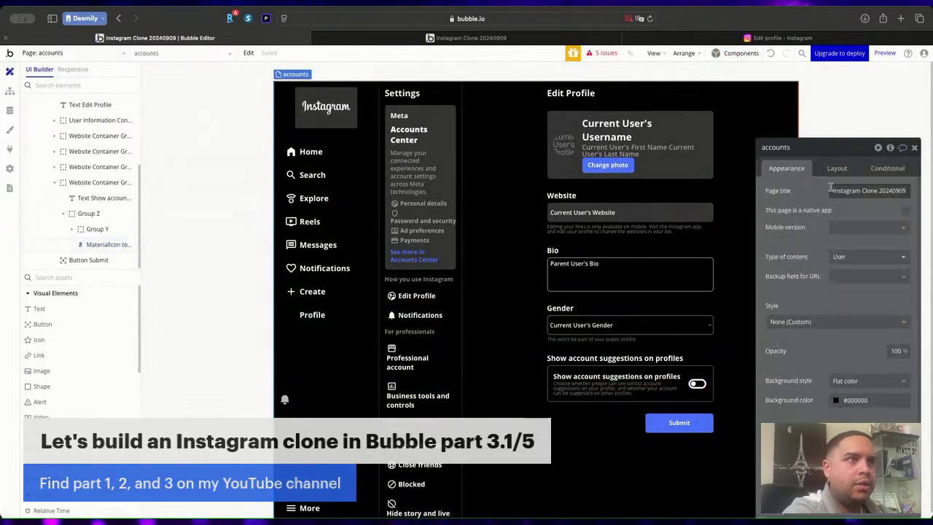
pyautogui.click(914, 148)
pyautogui.click(802, 38)
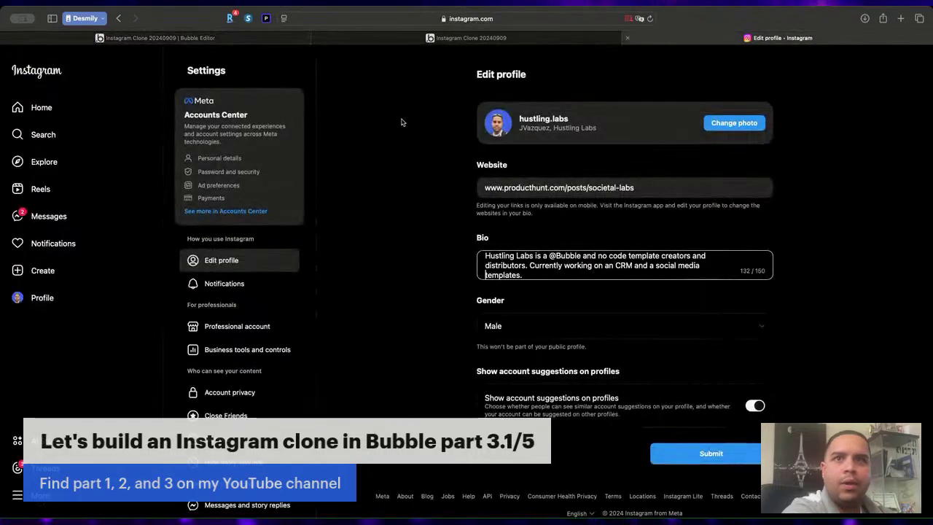
# Switch to the Bubble editor and give the Edit Profile menu group a condition for when the Edit Profile Group is visible.
pyautogui.click(218, 38)
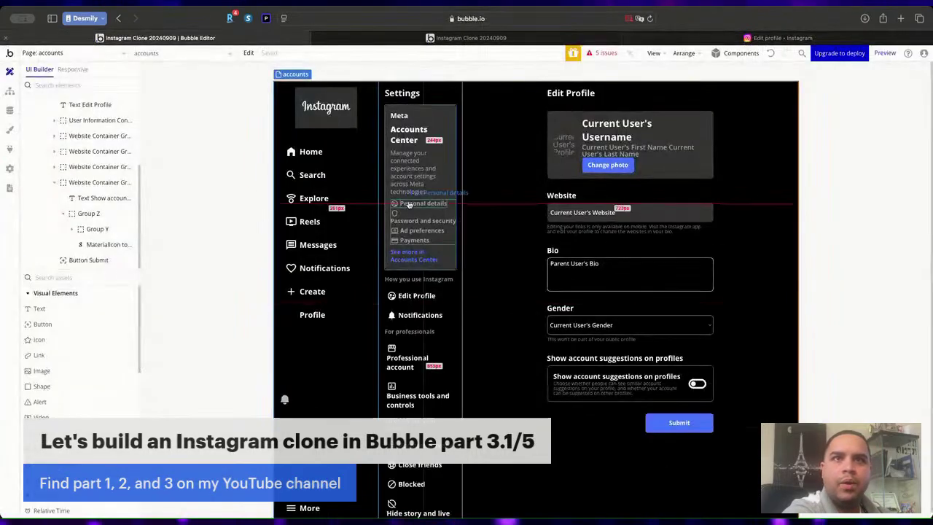
pyautogui.click(449, 299)
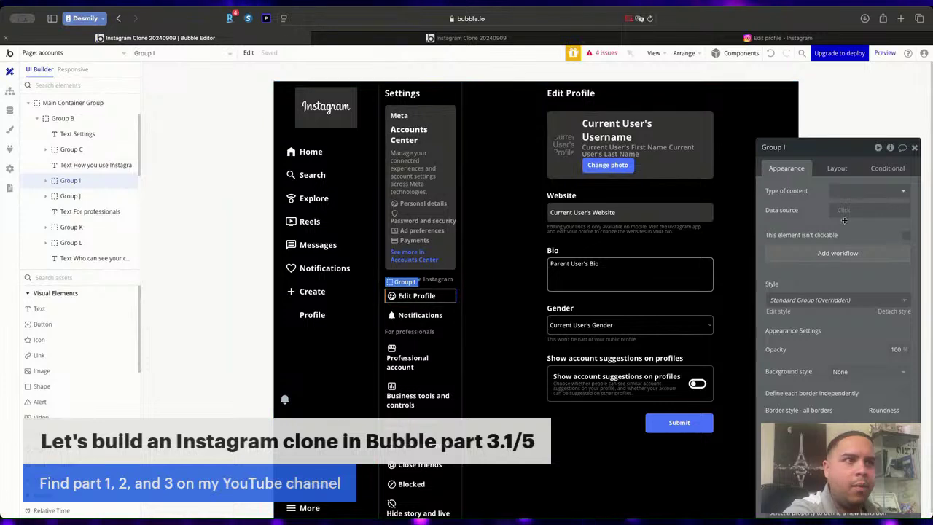
pyautogui.click(837, 168)
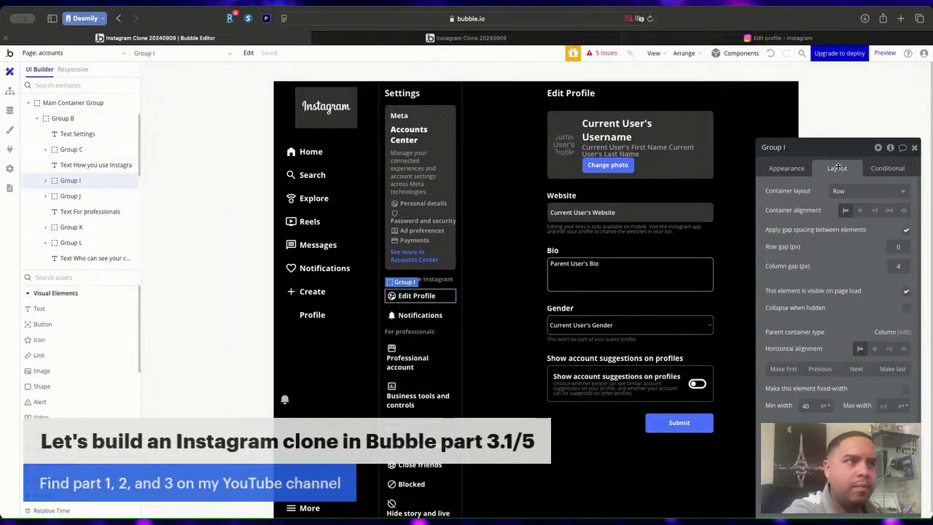
pyautogui.click(888, 168)
pyautogui.click(799, 193)
pyautogui.click(802, 196)
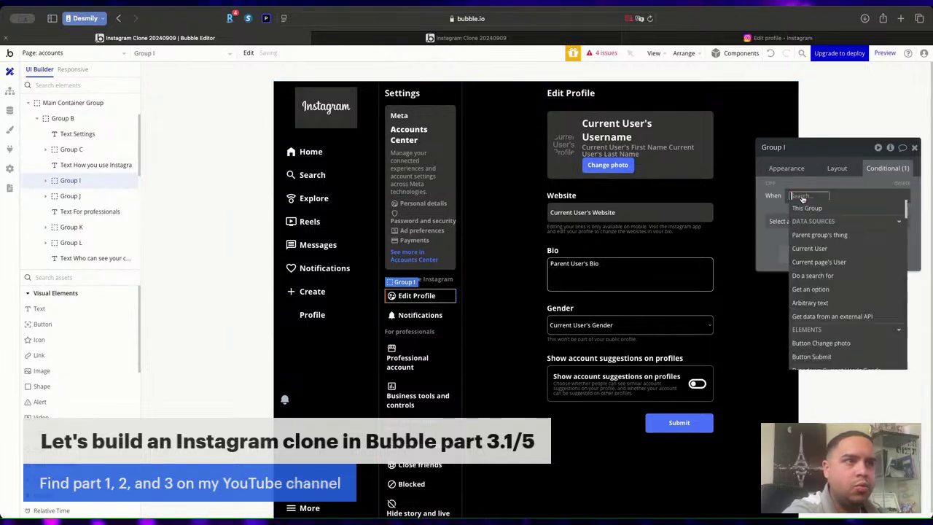
pyautogui.write('edit')
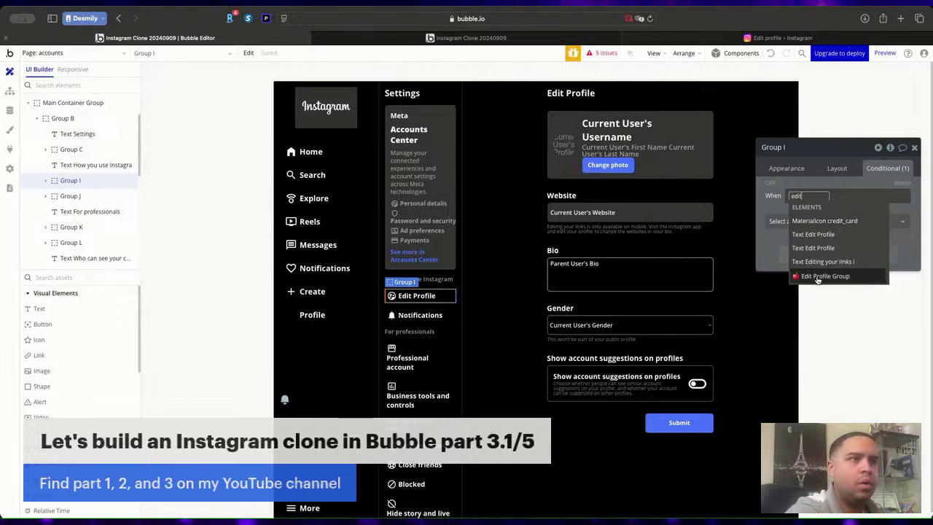
pyautogui.click(817, 273)
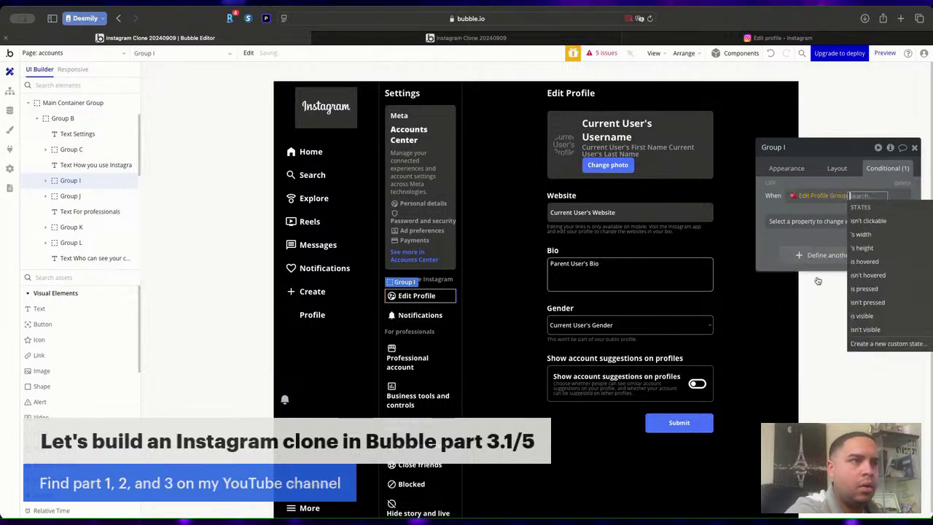
pyautogui.click(871, 316)
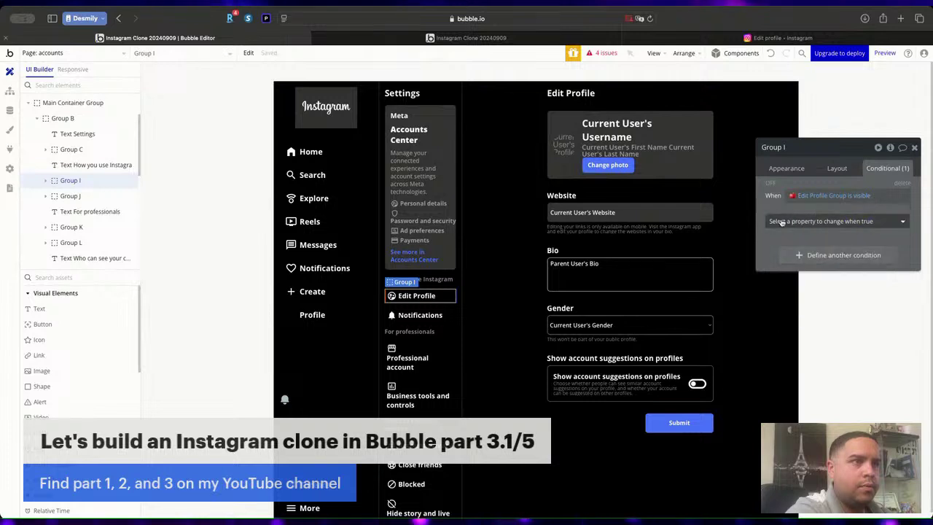
# Make the condition apply a Flat color background style with the Lighter Gray (#363636) background color.
pyautogui.click(781, 222)
pyautogui.click(782, 172)
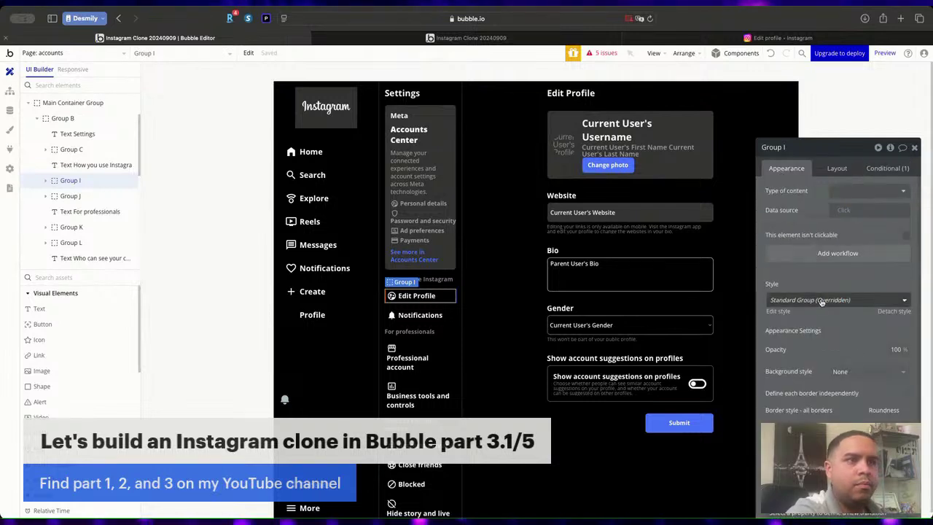
pyautogui.click(882, 169)
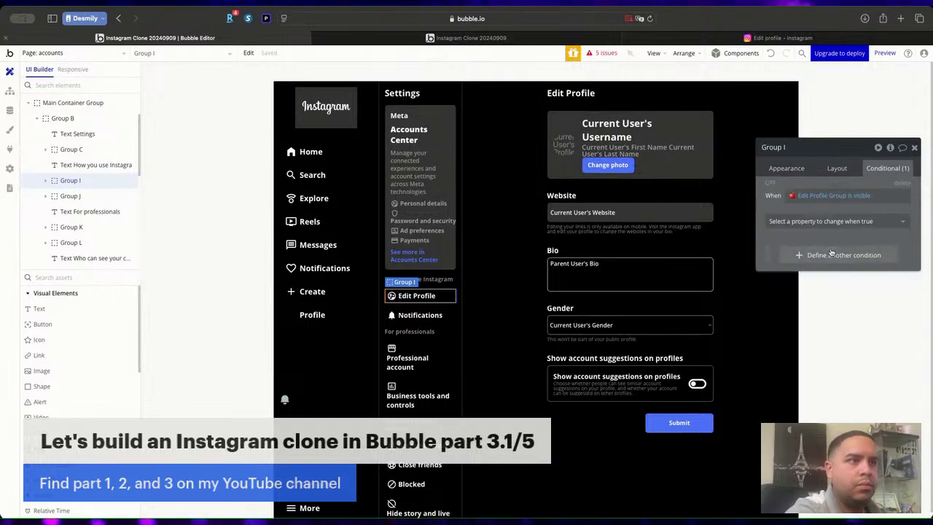
pyautogui.click(831, 222)
pyautogui.write('styl')
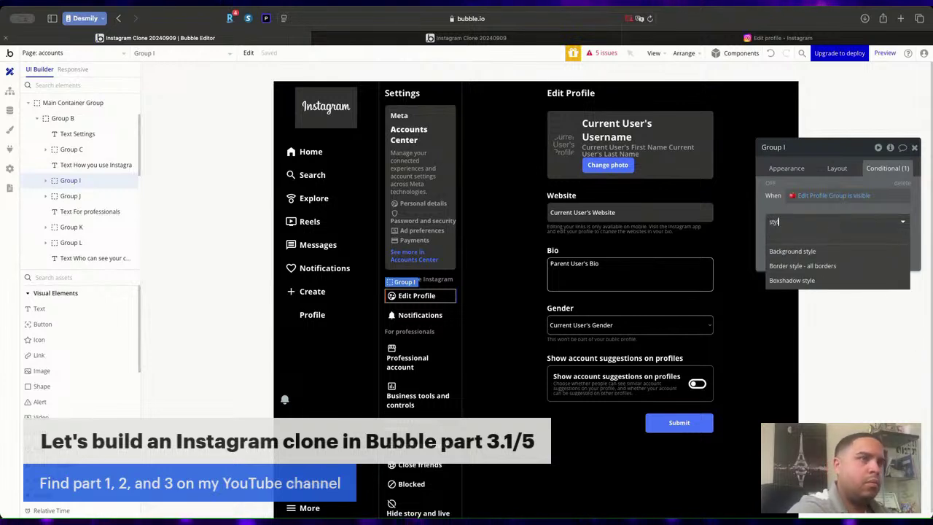
pyautogui.click(792, 251)
pyautogui.click(838, 242)
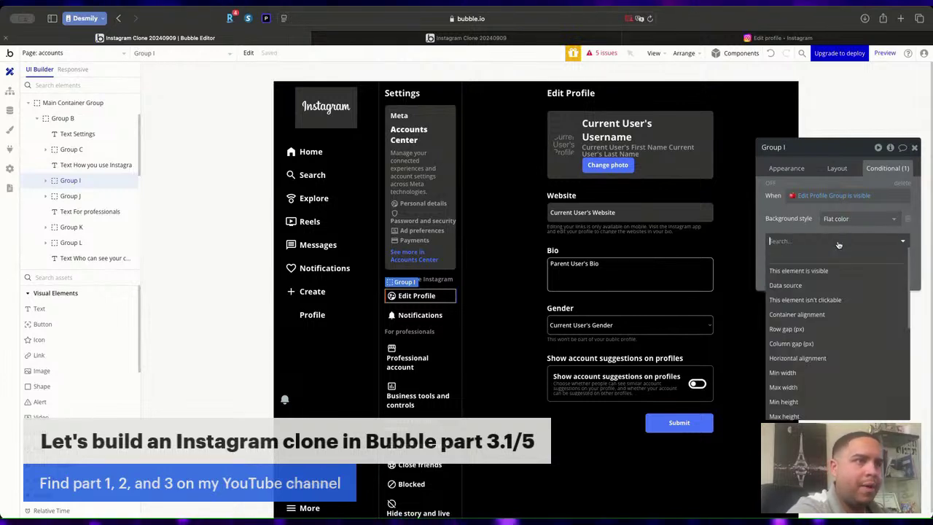
pyautogui.write('colo')
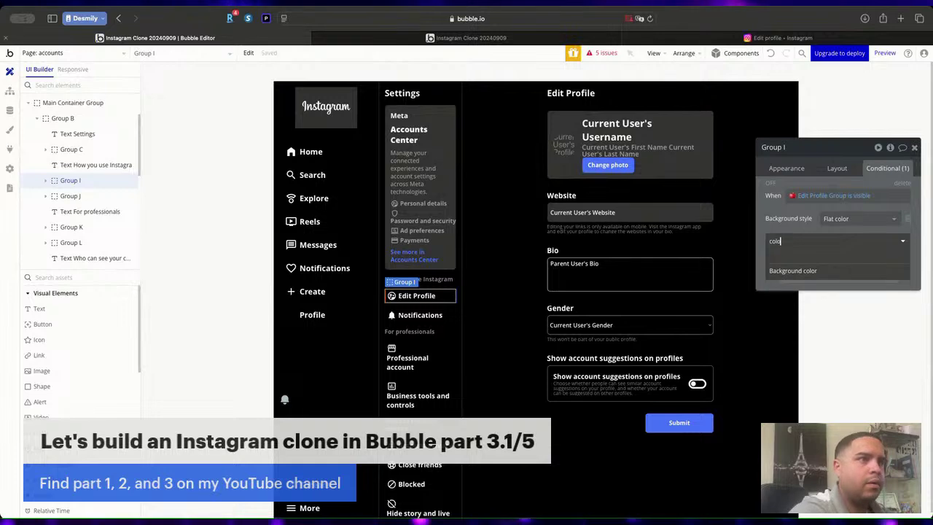
pyautogui.click(839, 271)
pyautogui.click(850, 238)
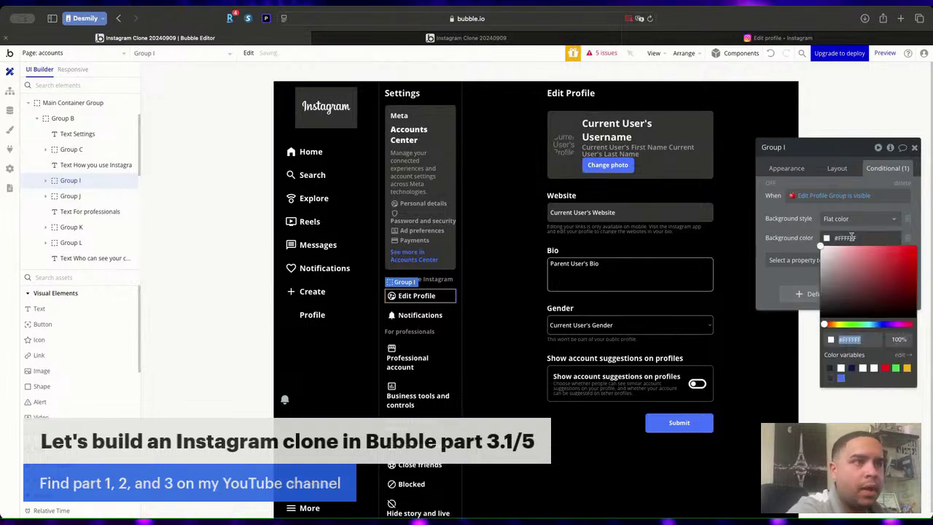
pyautogui.click(830, 378)
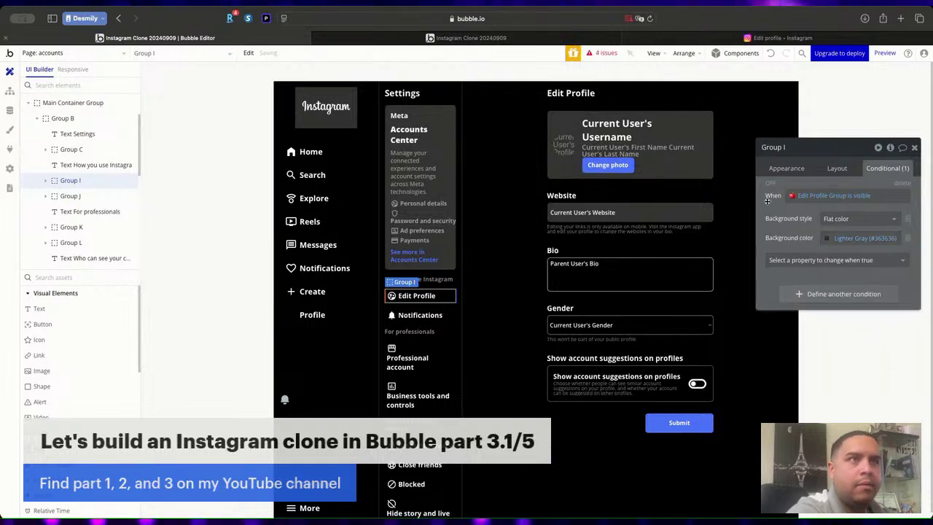
# Compare the app preview with Instagram's settings page and set the Edit Profile menu group's padding to 12 px.
pyautogui.click(537, 42)
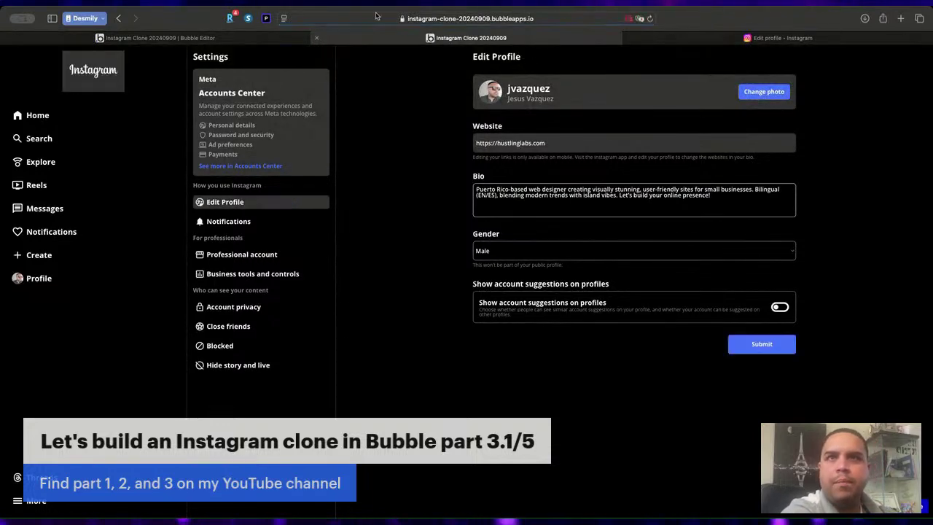
pyautogui.click(731, 41)
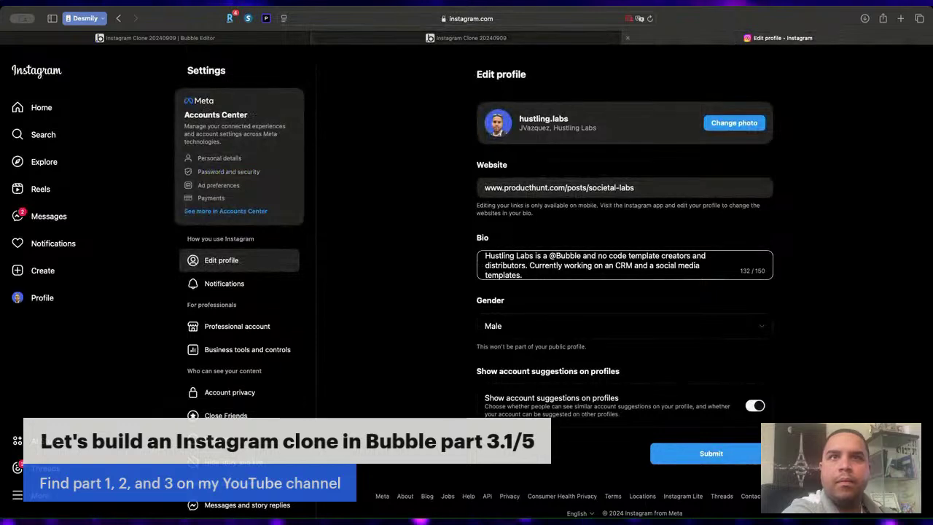
pyautogui.click(295, 39)
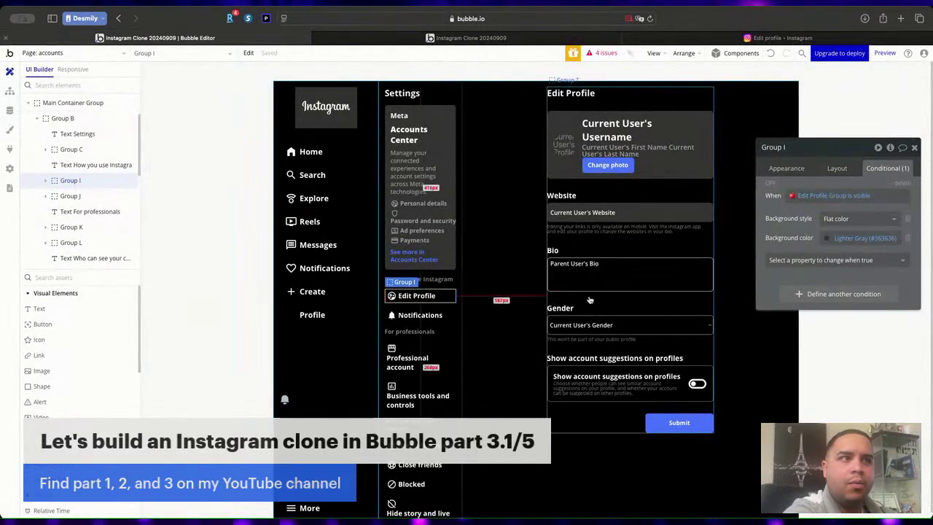
pyautogui.click(837, 167)
pyautogui.scroll(-5, 776, 337)
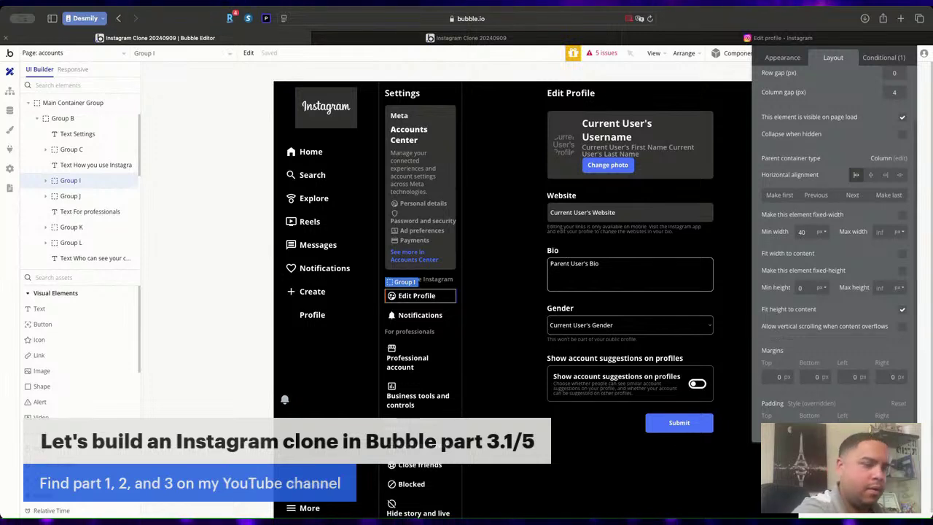
pyautogui.write('8')
pyautogui.press('Tab')
pyautogui.write('8')
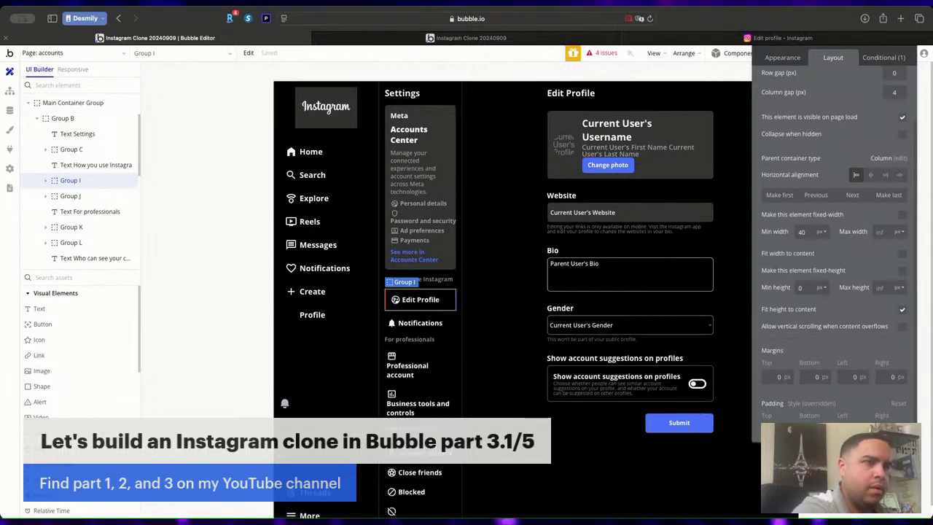
# Set the Notifications menu group's padding to 12 px in the settings column.
pyautogui.click(447, 326)
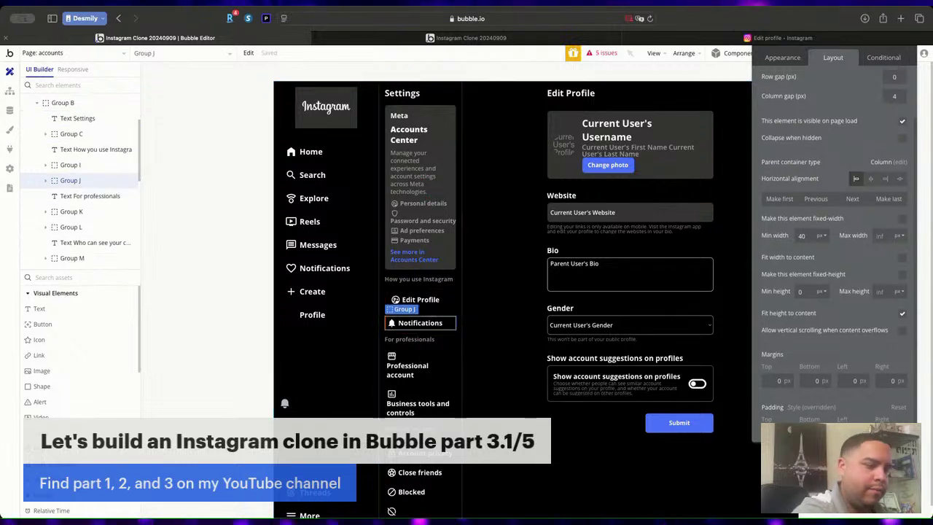
pyautogui.write('8')
pyautogui.press('Tab')
pyautogui.write('8')
pyautogui.press('Tab')
pyautogui.write('8')
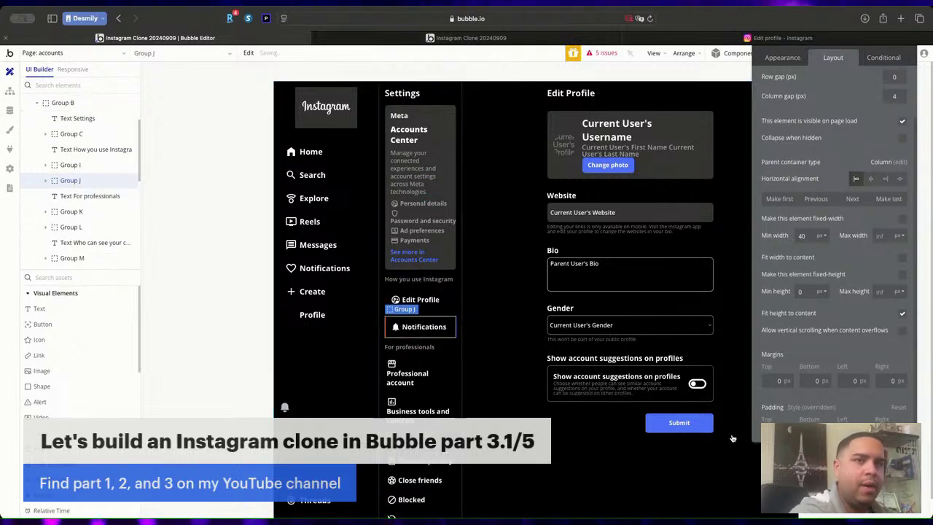
# Set the Professional account menu group's padding to 12 px.
pyautogui.click(444, 372)
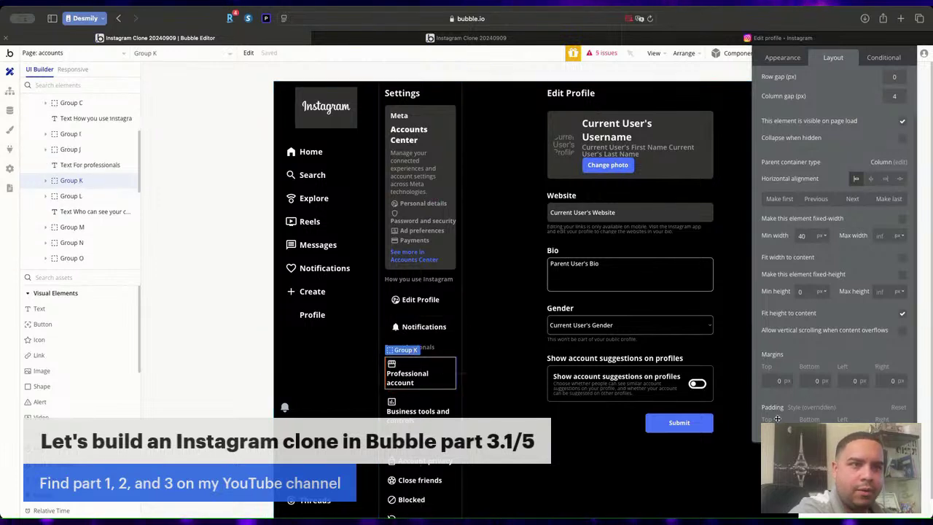
pyautogui.write('8')
pyautogui.press('Tab')
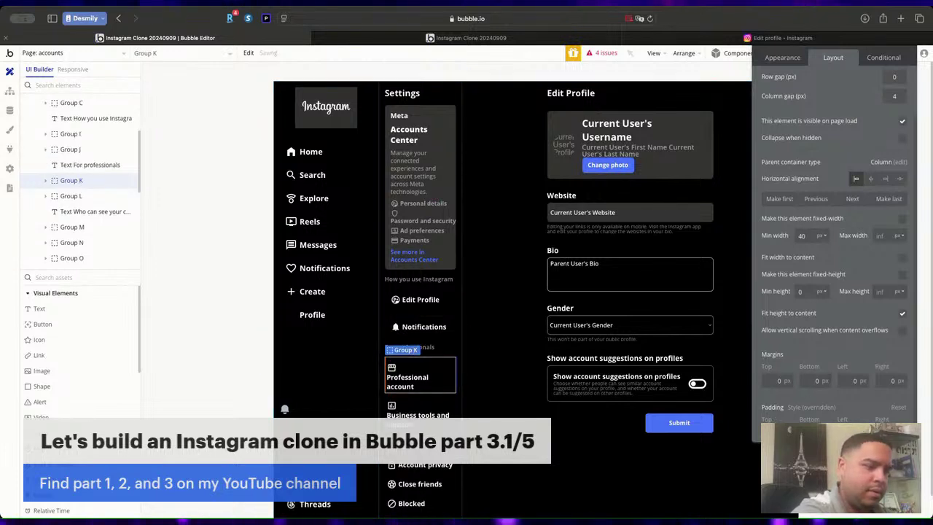
pyautogui.write('8')
pyautogui.press('Tab')
pyautogui.write('8')
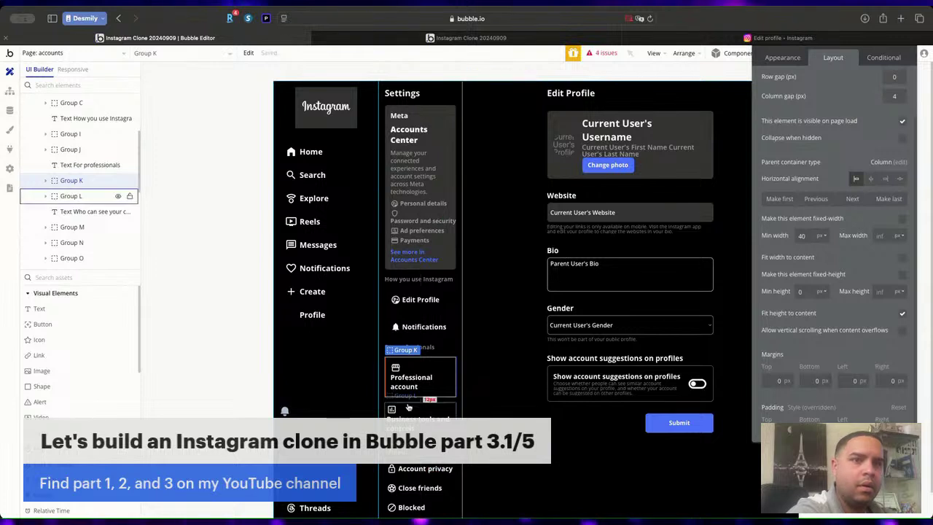
# Set the padding of the Business tools and controls menu group to 12 px.
pyautogui.click(88, 195)
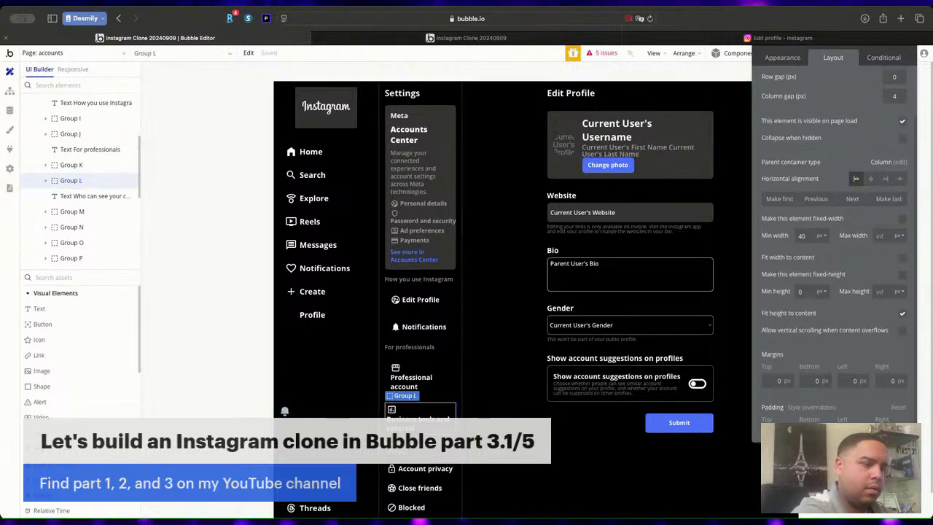
pyautogui.write('8')
pyautogui.press('Tab')
pyautogui.write('8')
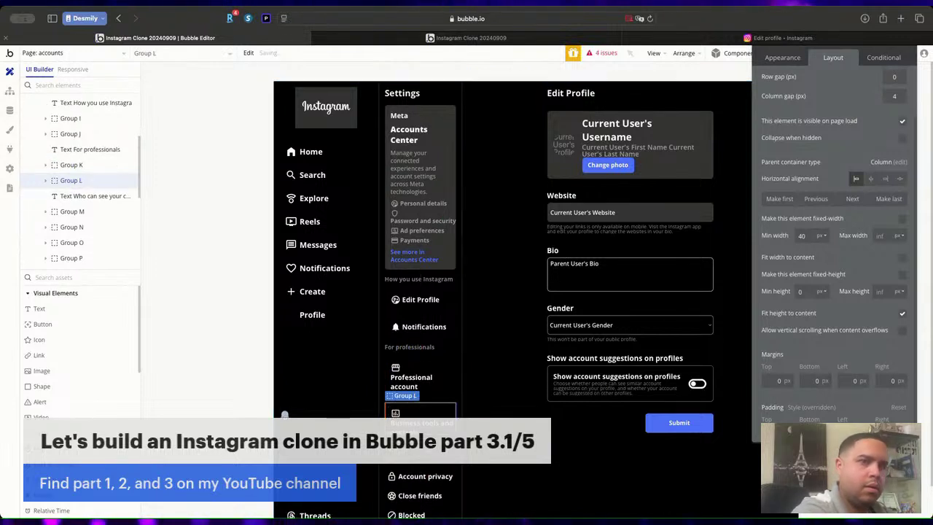
# Apply 12 px padding to the Account privacy, Close friends and Blocked menu groups.
pyautogui.click(449, 476)
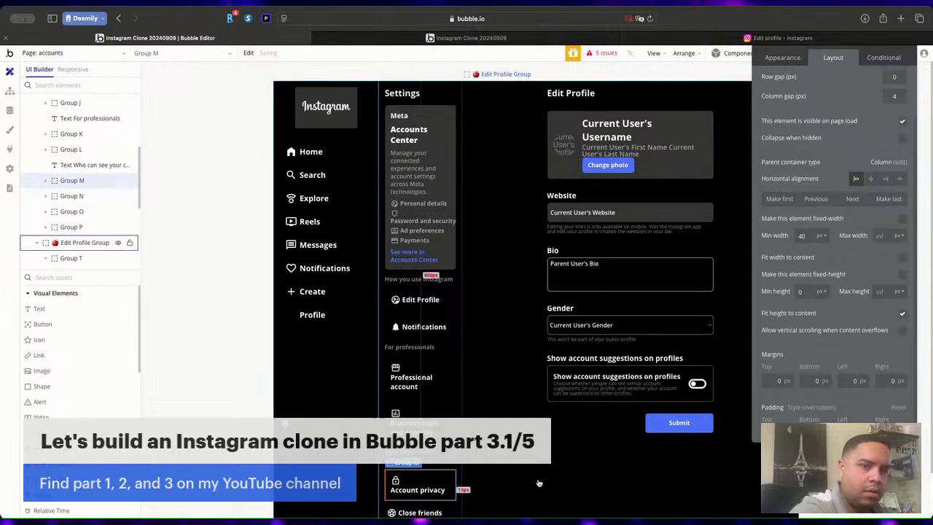
pyautogui.scroll(-2, 510, 292)
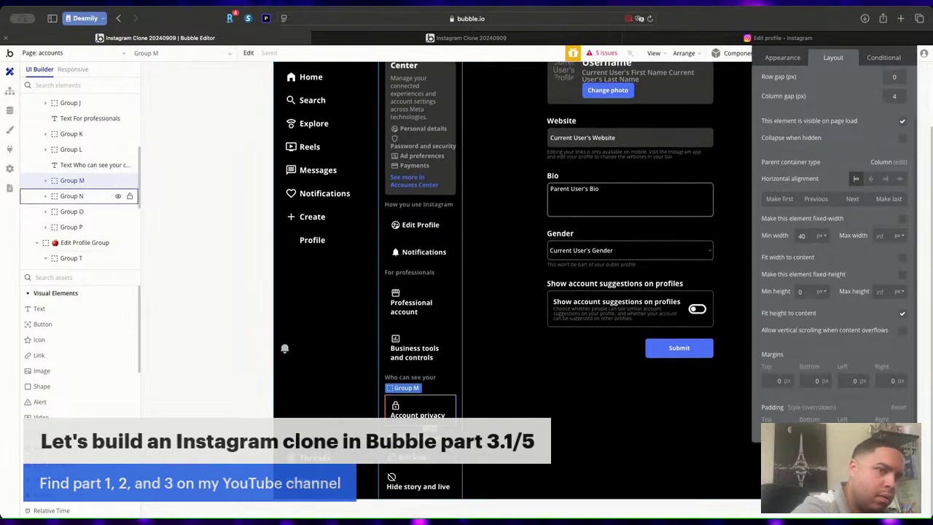
pyautogui.click(72, 196)
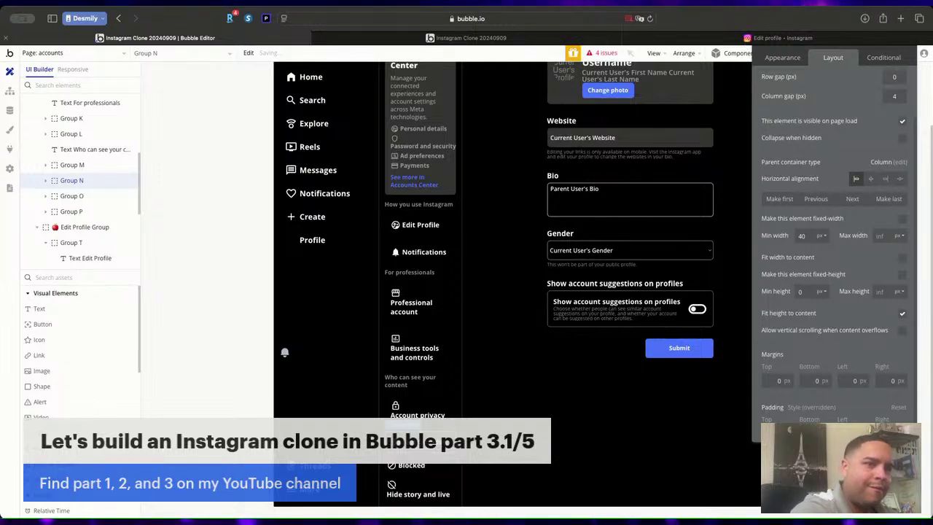
pyautogui.click(72, 195)
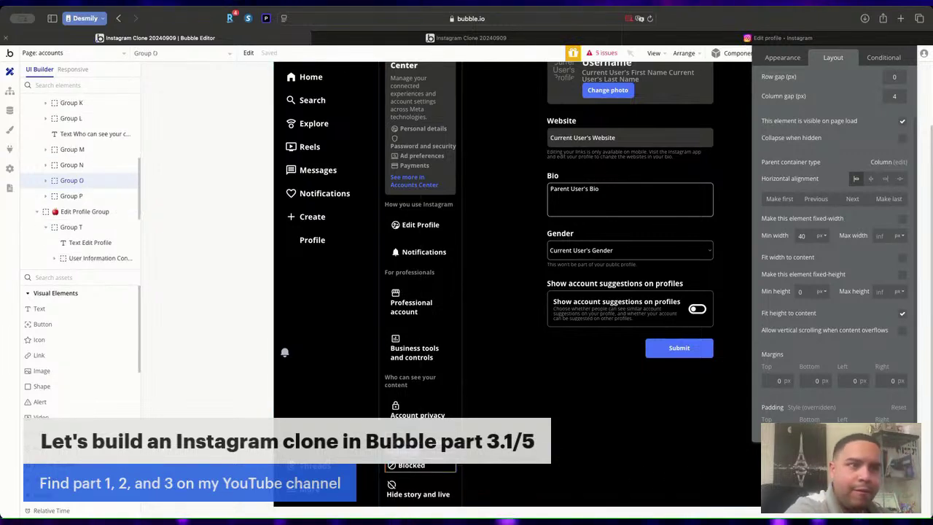
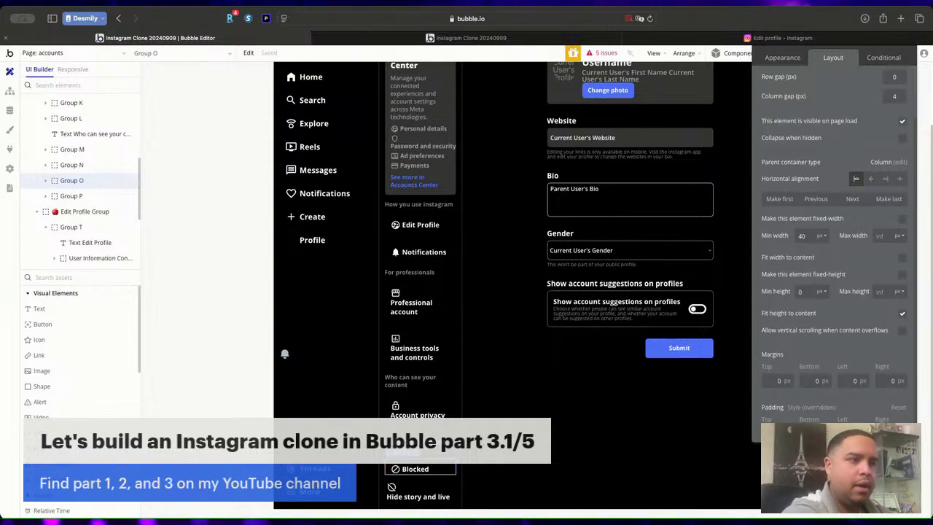
pyautogui.moveTo(851, 414); pyautogui.dragTo(729, 417)
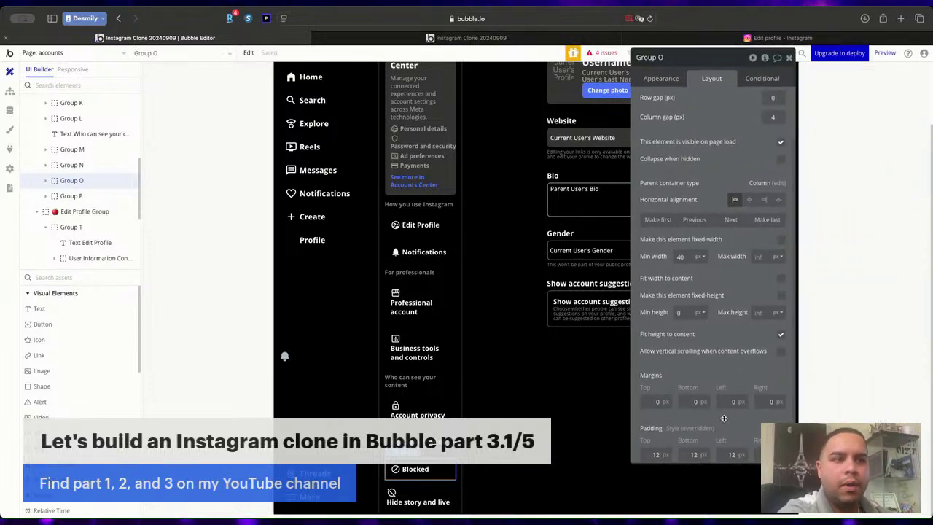
# Set the top, bottom and left padding of the Hide story and live menu group to 12 px.
pyautogui.click(444, 494)
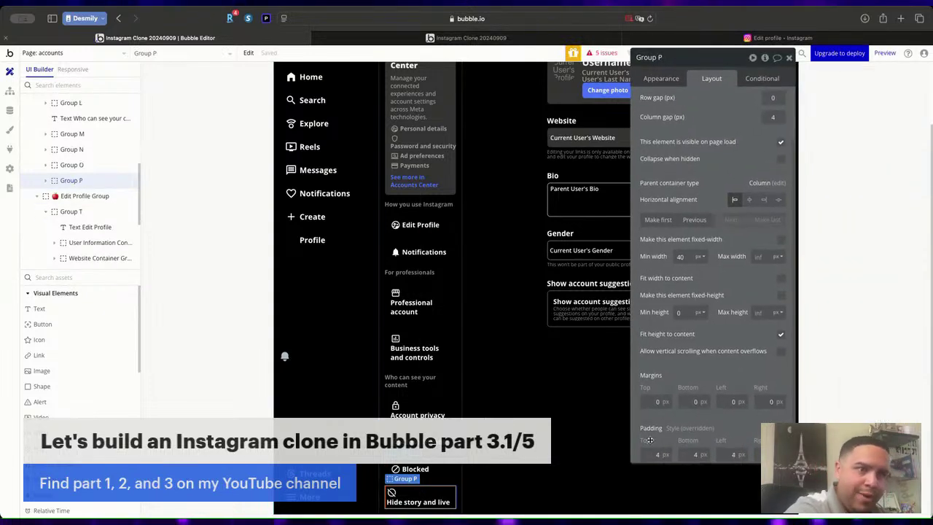
pyautogui.doubleClick(650, 452)
pyautogui.press('Tab')
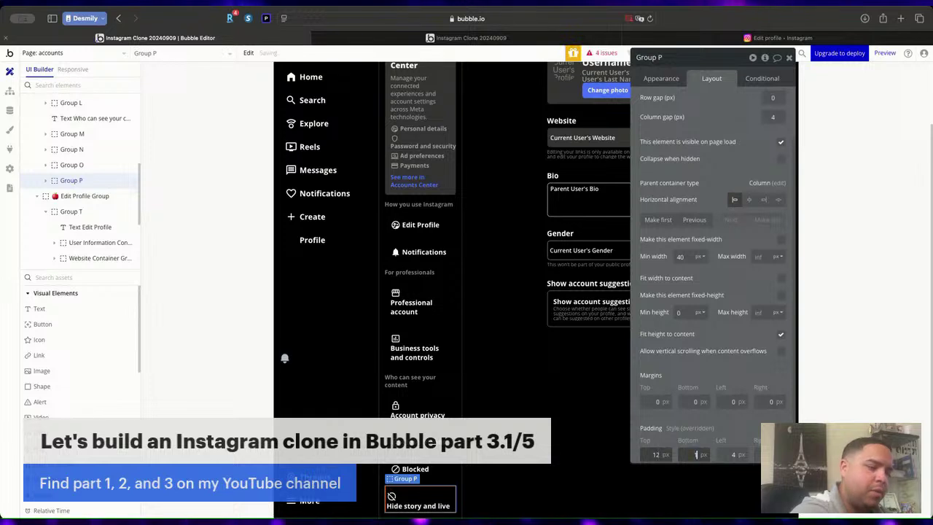
pyautogui.write('12')
pyautogui.press('Tab')
pyautogui.write('12')
pyautogui.press('Tab')
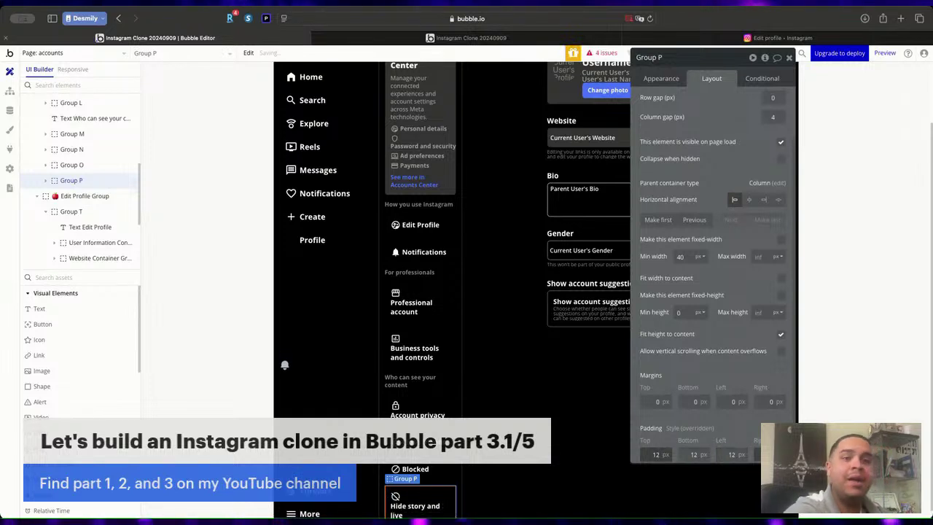
# Check the padded settings menu in the running app preview and return to the editor.
pyautogui.click(789, 62)
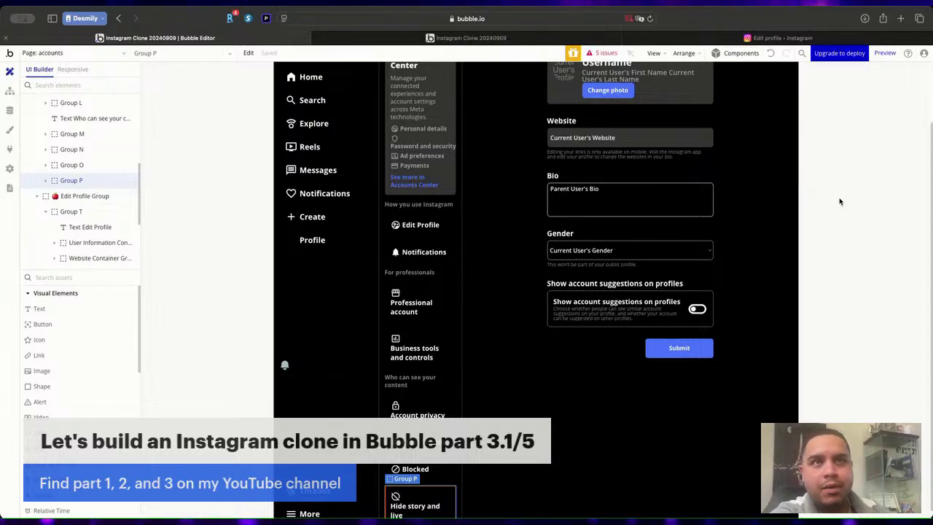
pyautogui.click(564, 38)
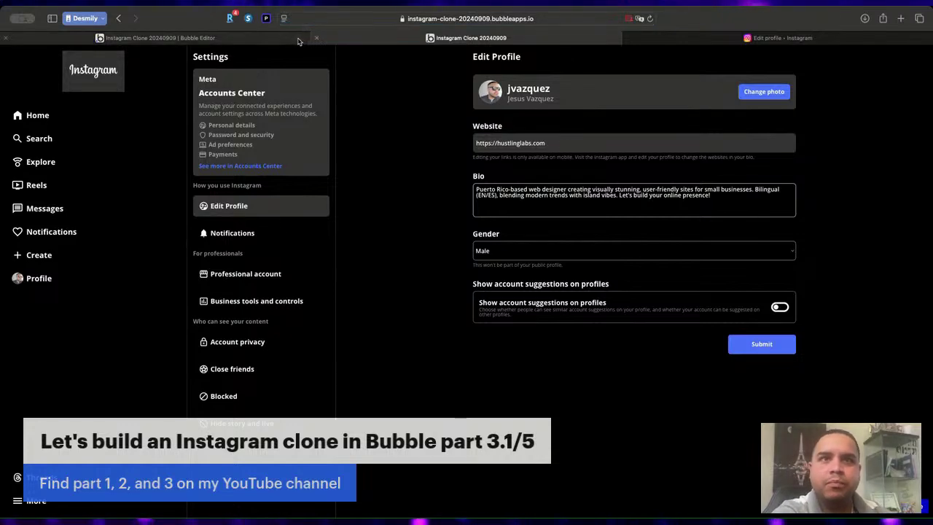
pyautogui.click(155, 37)
# Group the Edit Profile and Notifications menu groups together in a column container.
pyautogui.doubleClick(421, 239)
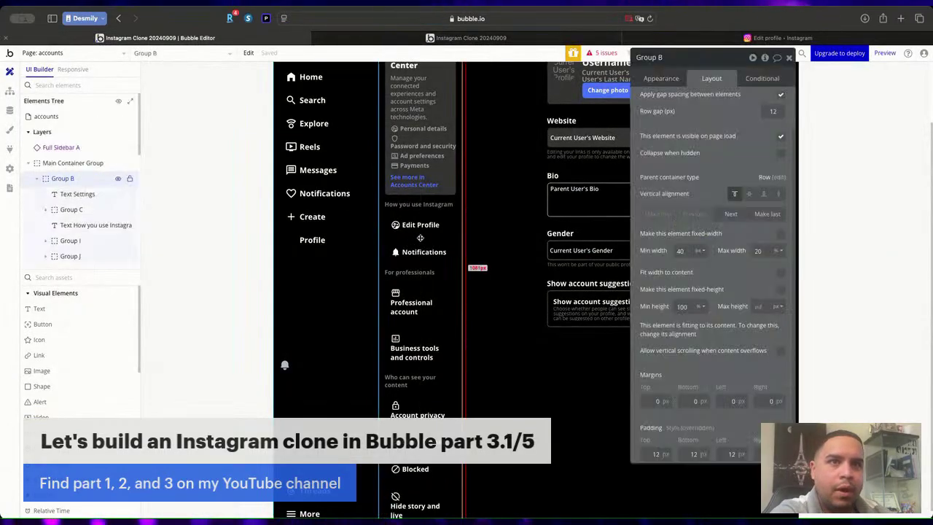
pyautogui.click(446, 231)
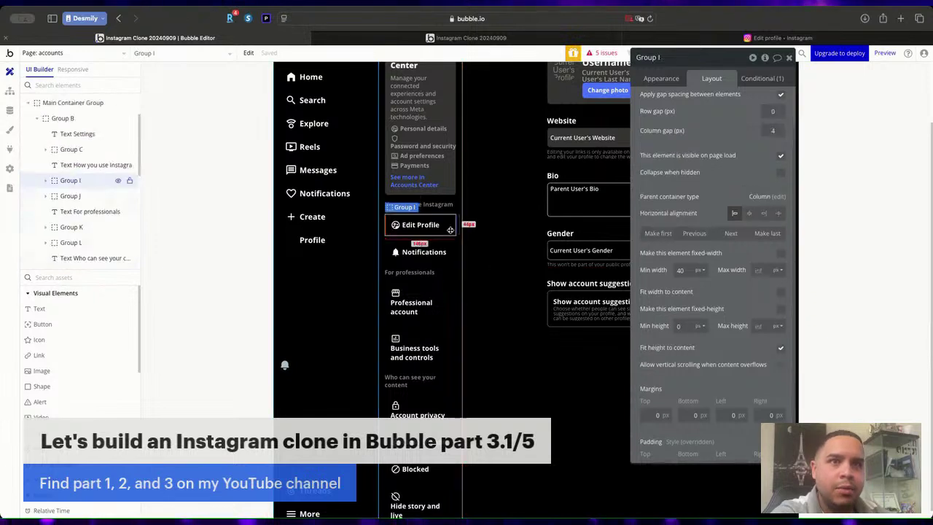
pyautogui.keyDown('shift'); pyautogui.click(449, 248); pyautogui.keyUp('shift')
pyautogui.rightClick(456, 247)
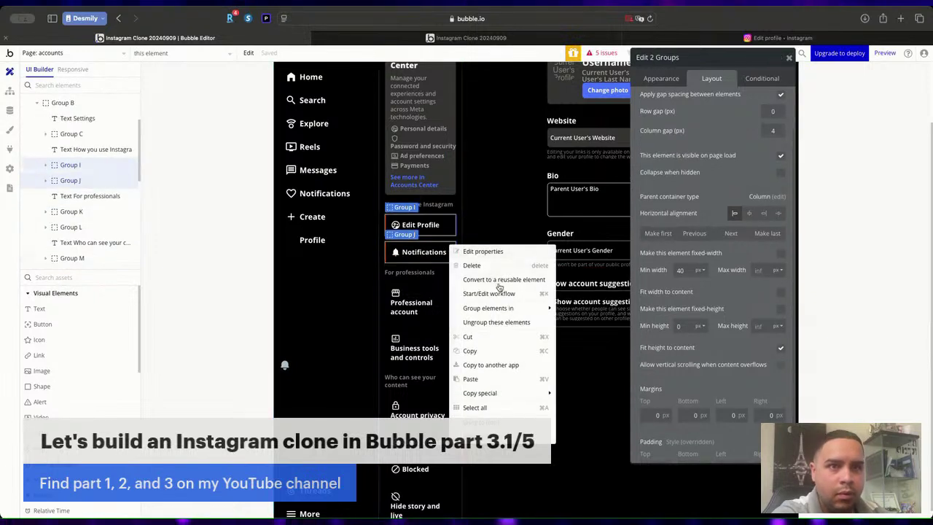
pyautogui.moveTo(510, 309)
pyautogui.click(604, 335)
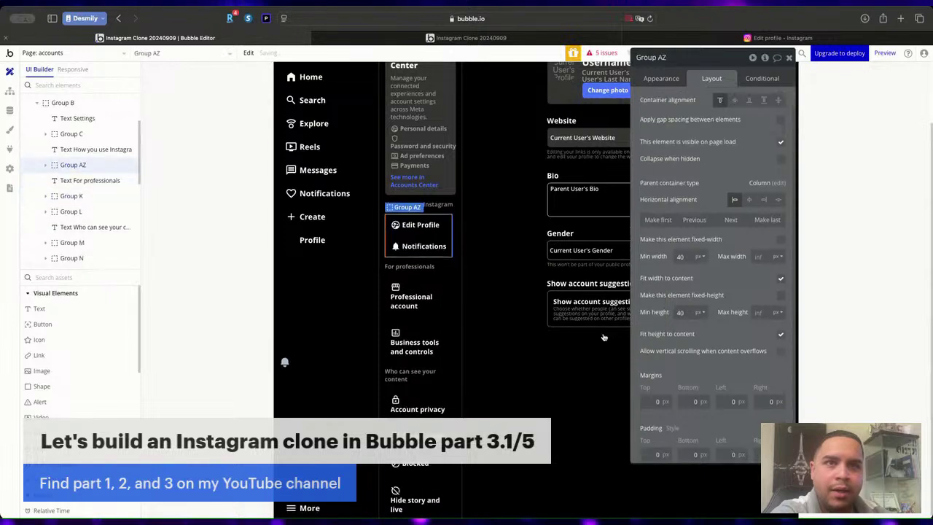
# Group the Professional account and Business tools and controls menu groups in a column container with Fit width to content turned off.
pyautogui.click(448, 281)
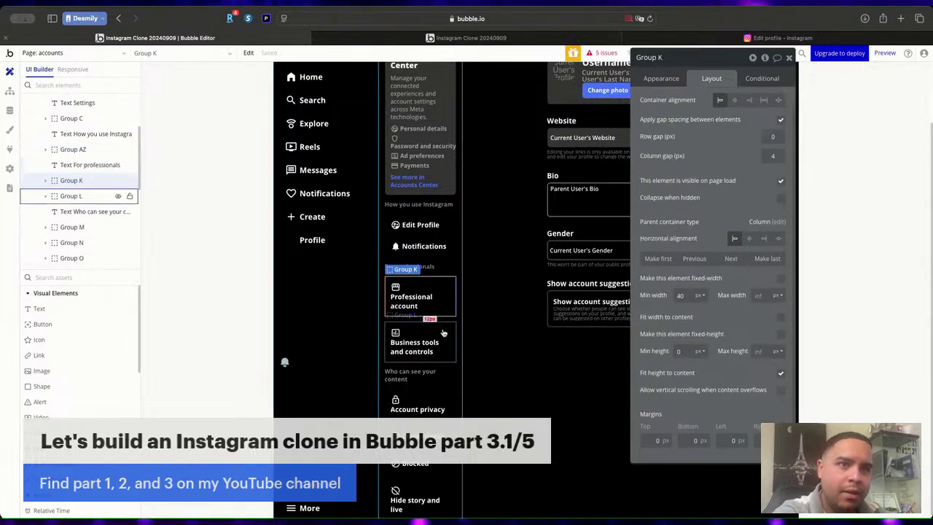
pyautogui.keyDown('shift'); pyautogui.click(448, 333); pyautogui.keyUp('shift')
pyautogui.rightClick(448, 333)
pyautogui.moveTo(503, 381)
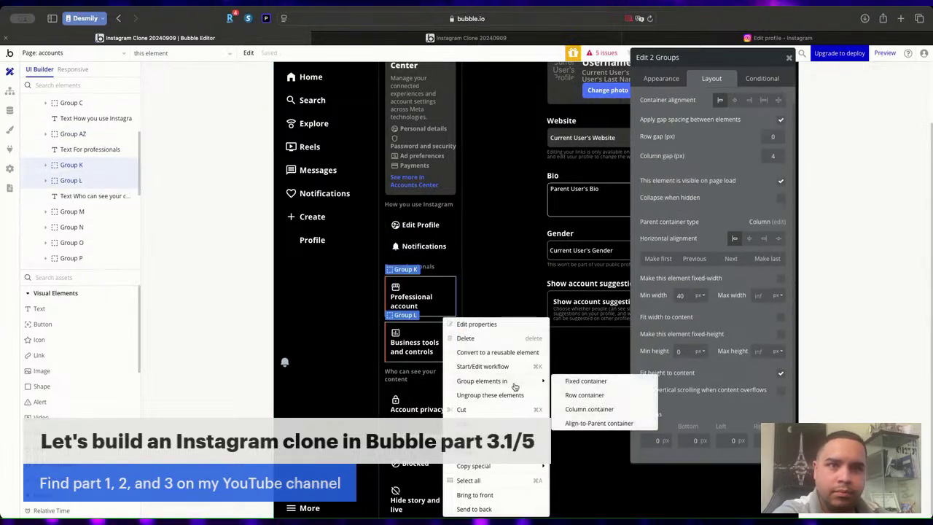
pyautogui.click(599, 404)
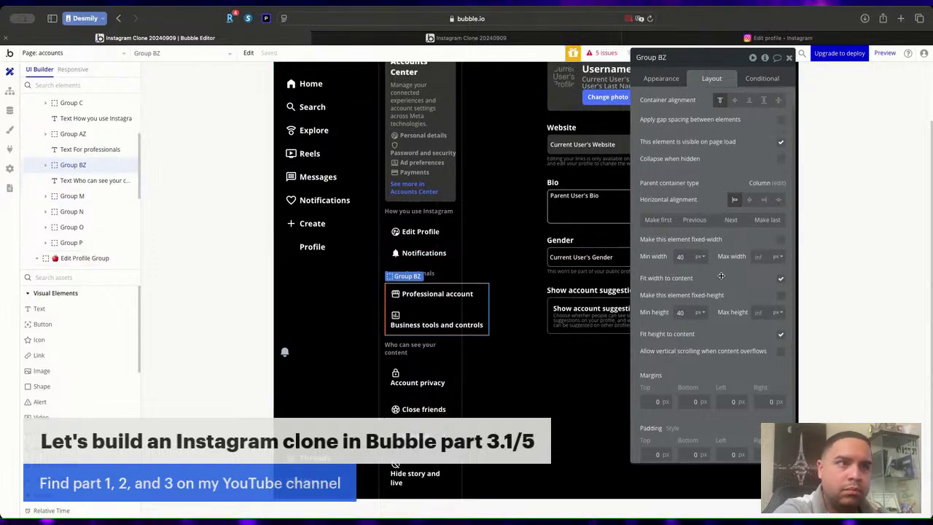
pyautogui.click(782, 277)
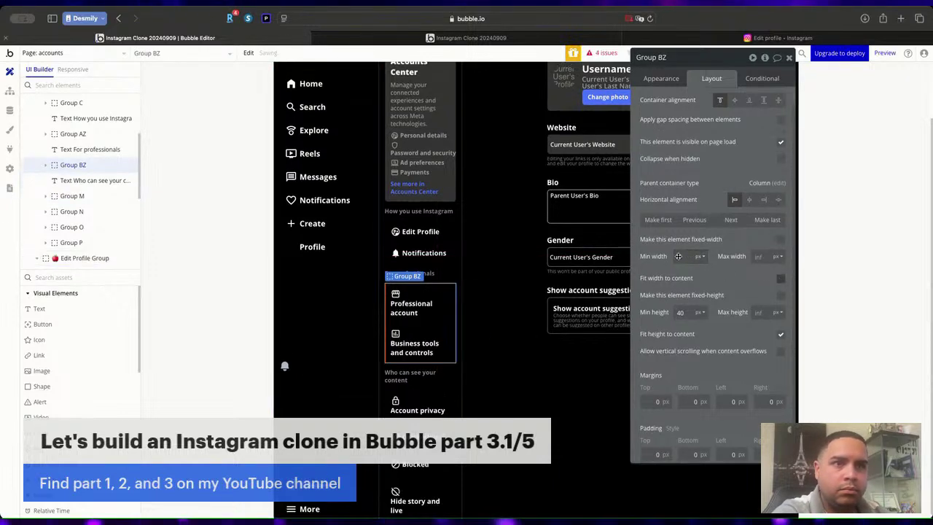
# Turn off Fit width to content for the parent group holding Edit Profile and Notifications.
pyautogui.click(438, 245)
pyautogui.rightClick(438, 244)
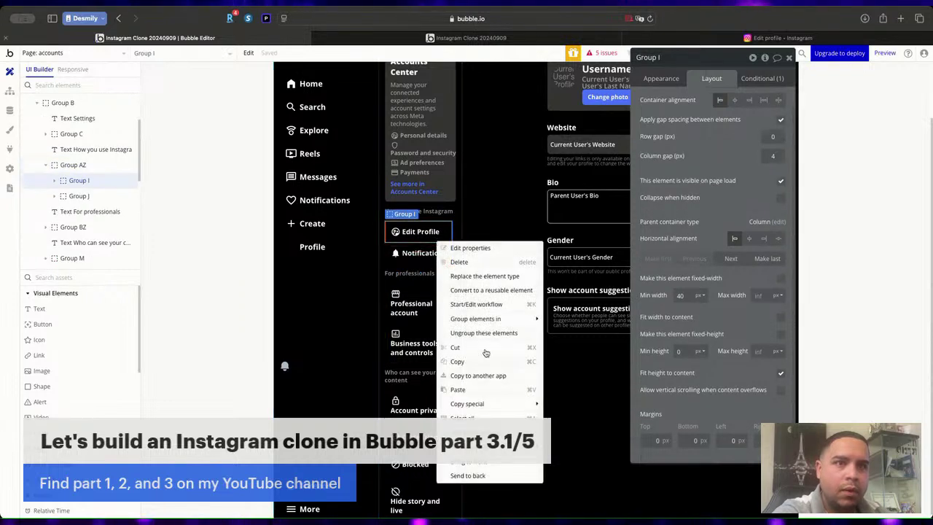
pyautogui.click(477, 433)
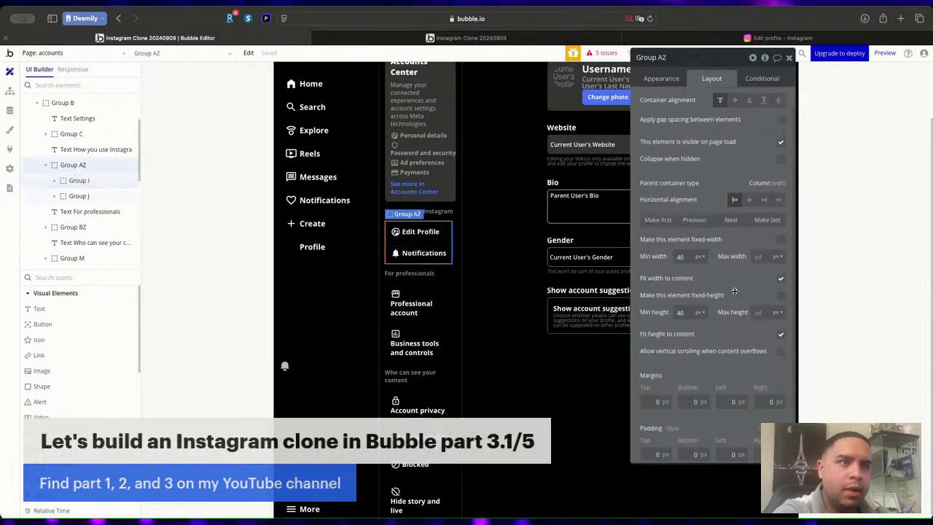
pyautogui.click(781, 281)
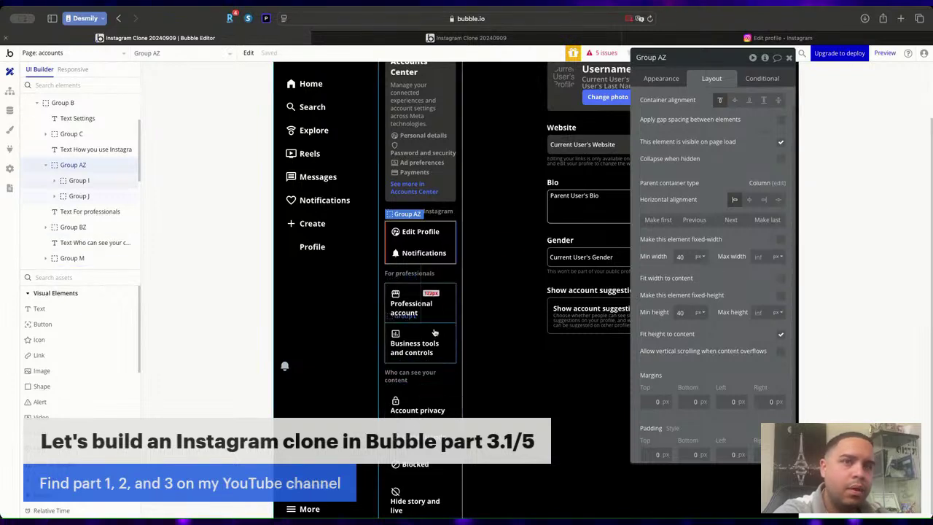
# Group Account privacy, Close friends, Blocked and Hide story and live in a column container with Fit width to content turned off.
pyautogui.click(437, 401)
pyautogui.scroll(-1, 437, 399)
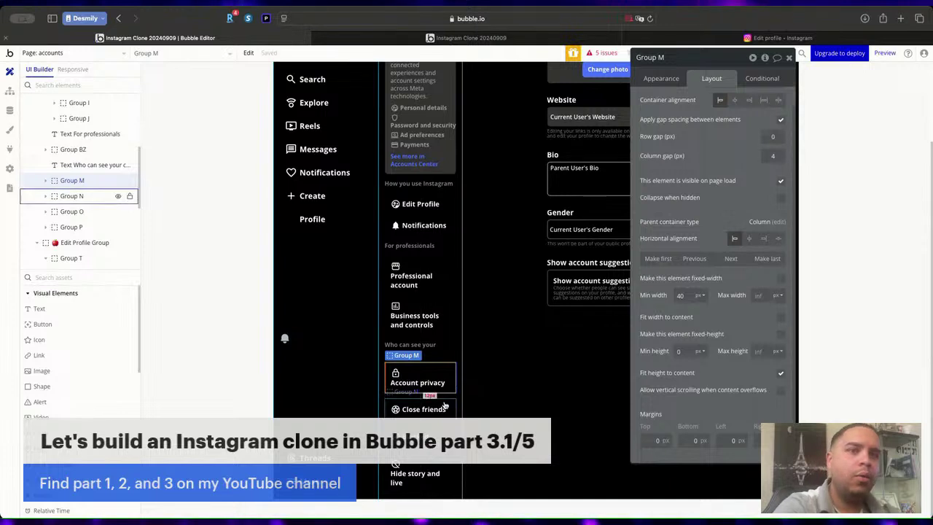
pyautogui.keyDown('shift'); pyautogui.click(443, 407); pyautogui.keyUp('shift')
pyautogui.keyDown('shift'); pyautogui.click(442, 435); pyautogui.keyUp('shift')
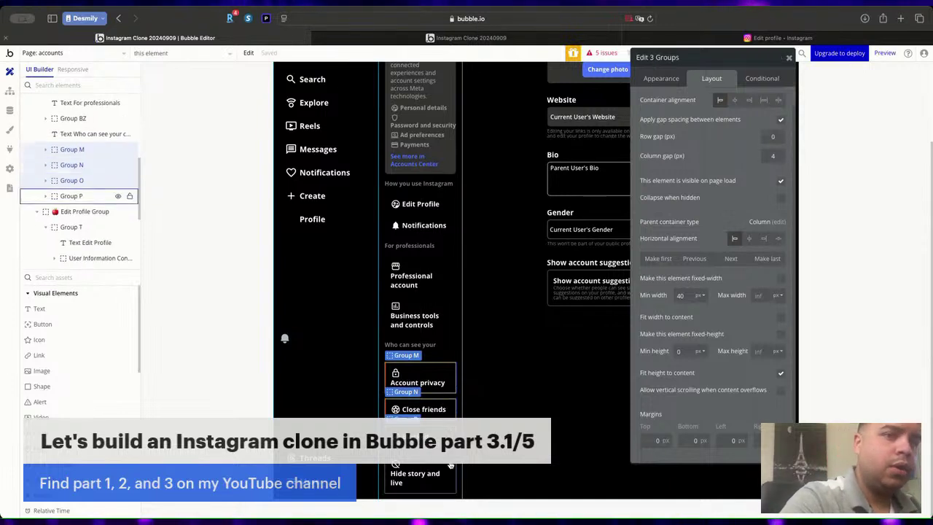
pyautogui.keyDown('shift'); pyautogui.click(423, 477); pyautogui.keyUp('shift')
pyautogui.rightClick(450, 319)
pyautogui.moveTo(545, 384)
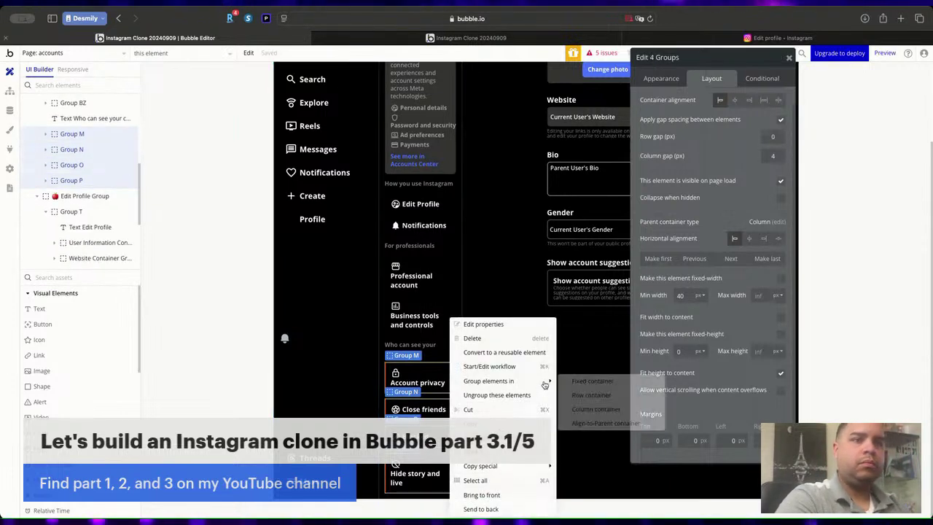
pyautogui.click(595, 409)
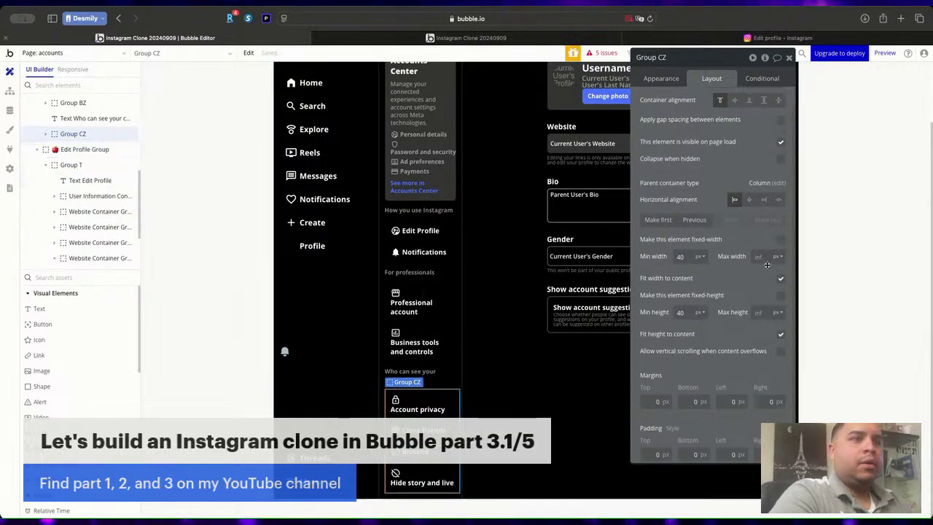
pyautogui.click(780, 280)
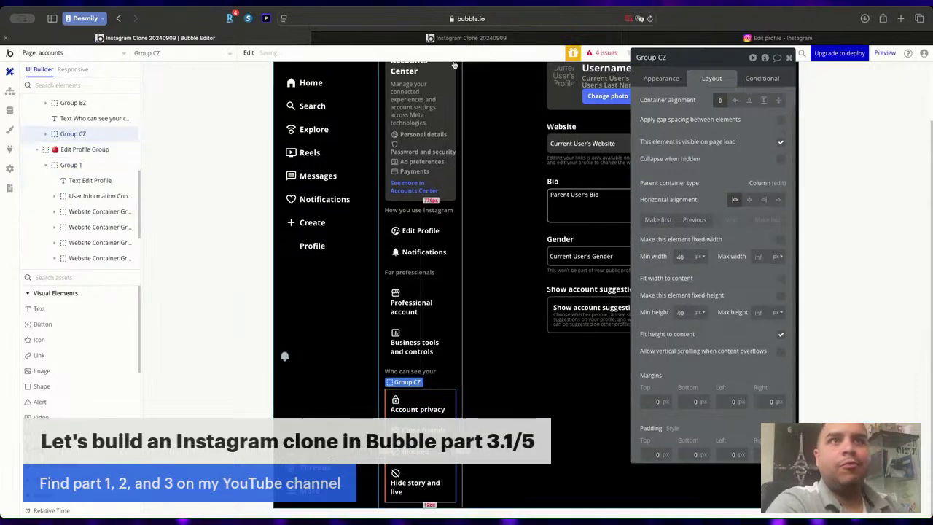
# Compare the settings menu spacing in the app preview with Instagram's own Edit profile page.
pyautogui.click(460, 38)
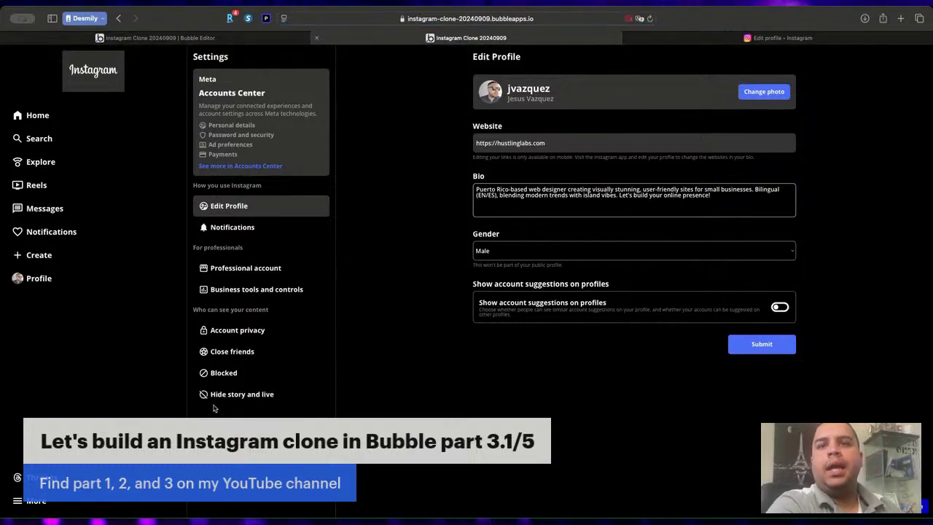
pyautogui.click(729, 38)
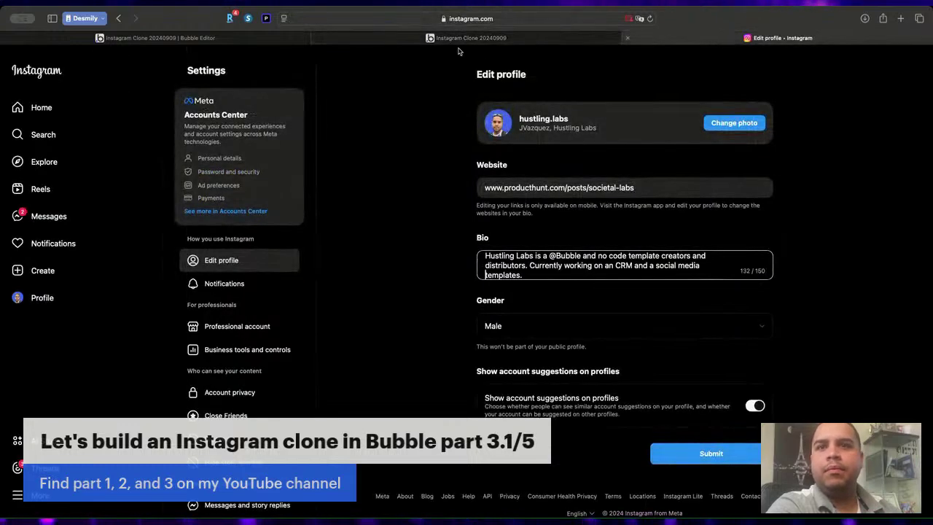
pyautogui.click(330, 41)
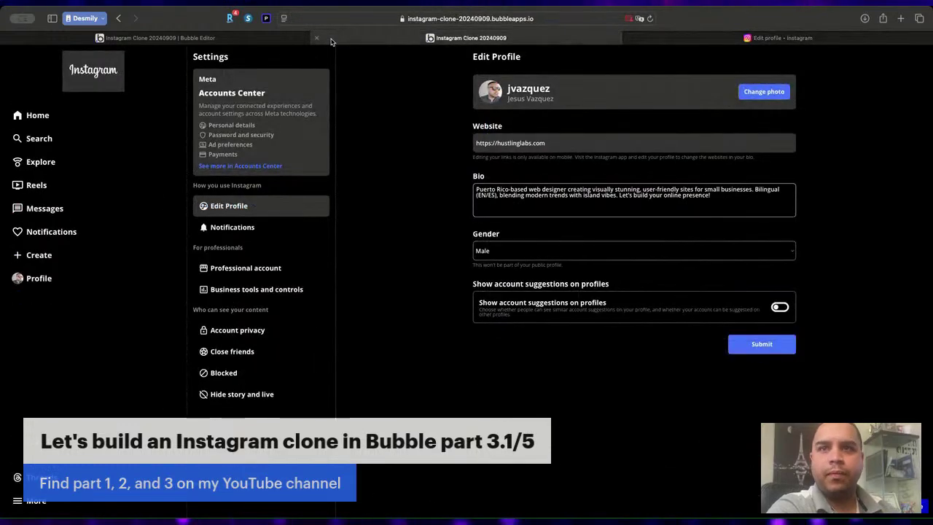
pyautogui.click(291, 38)
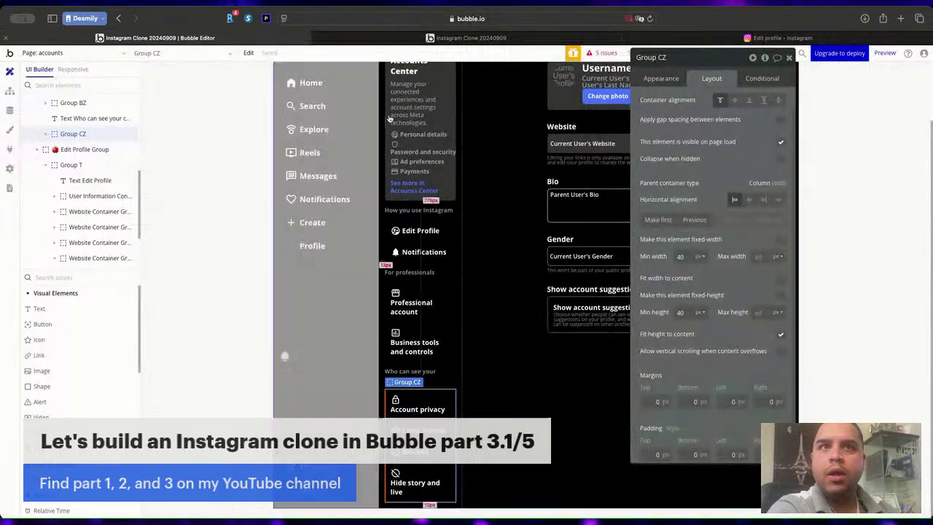
# Set the padding of Group B, which holds the whole settings menu, to 24 px.
pyautogui.click(379, 116)
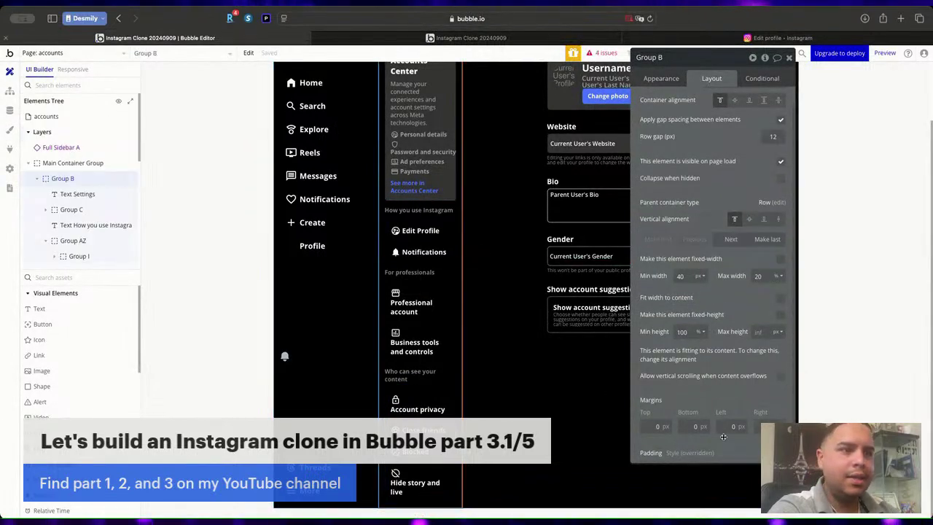
pyautogui.click(653, 452)
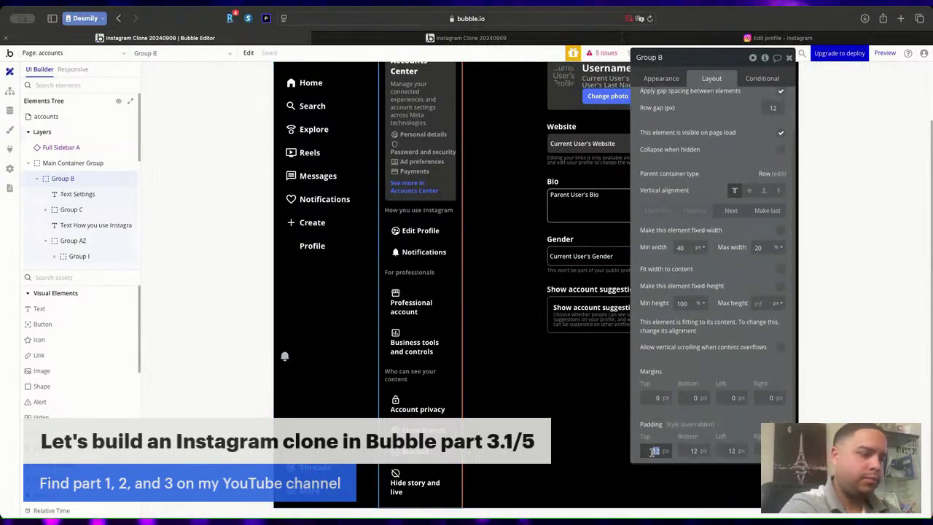
pyautogui.write('24')
pyautogui.press('Tab')
pyautogui.write('24')
pyautogui.press('Tab')
pyautogui.write('24')
pyautogui.press('Tab')
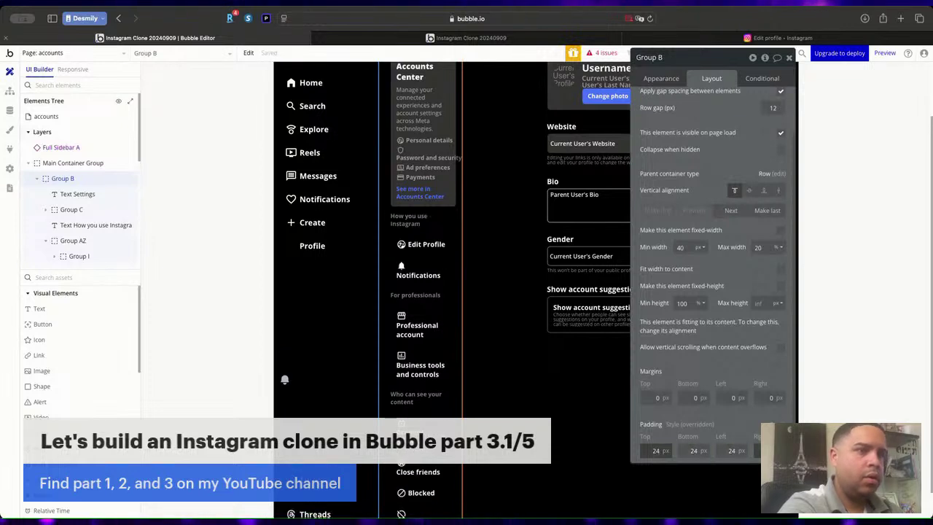
# Open the Full Sidebar reusable element and set its padding to 24 px on all four sides.
pyautogui.click(109, 56)
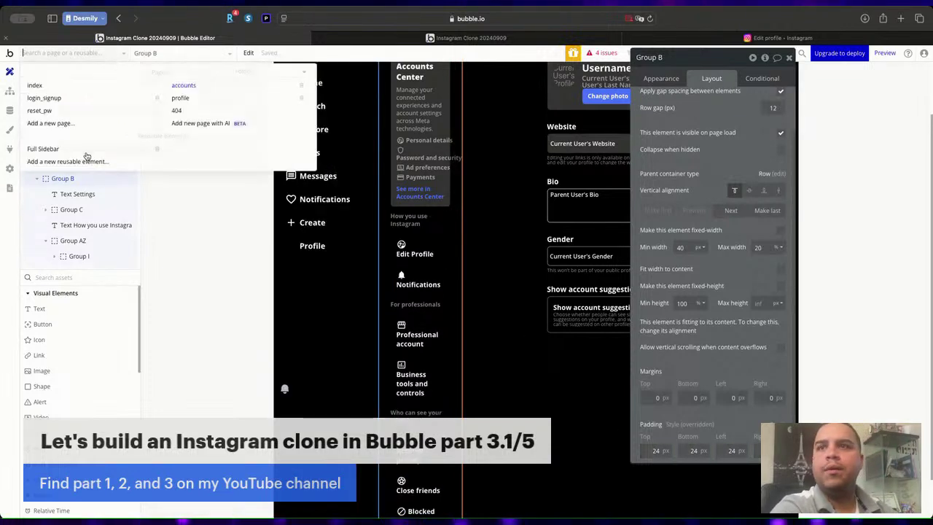
pyautogui.moveTo(85, 151)
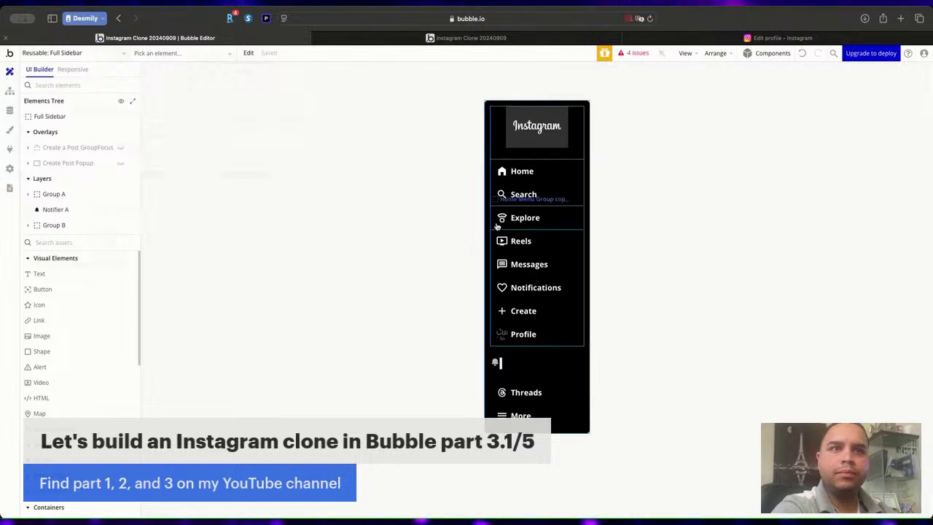
pyautogui.doubleClick(488, 211)
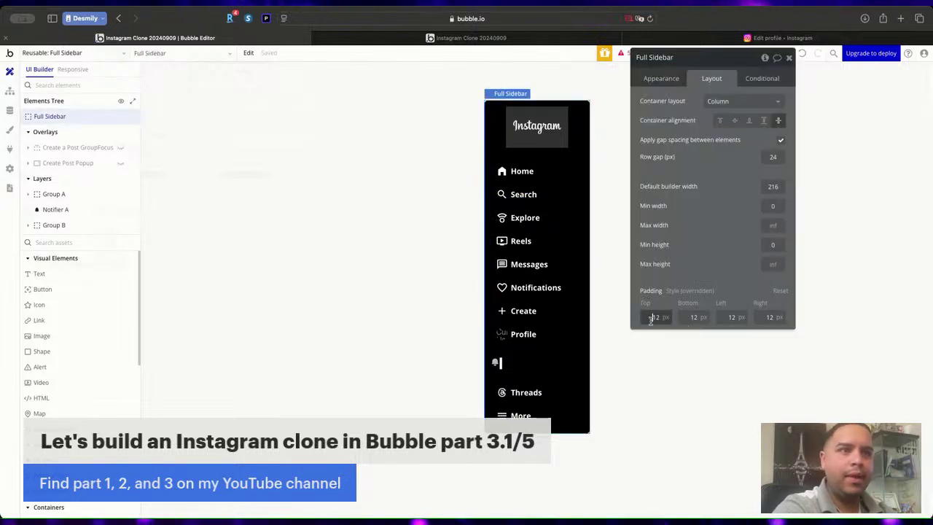
pyautogui.write('24')
pyautogui.press('Tab')
pyautogui.write('24')
pyautogui.press('Tab')
pyautogui.write('24')
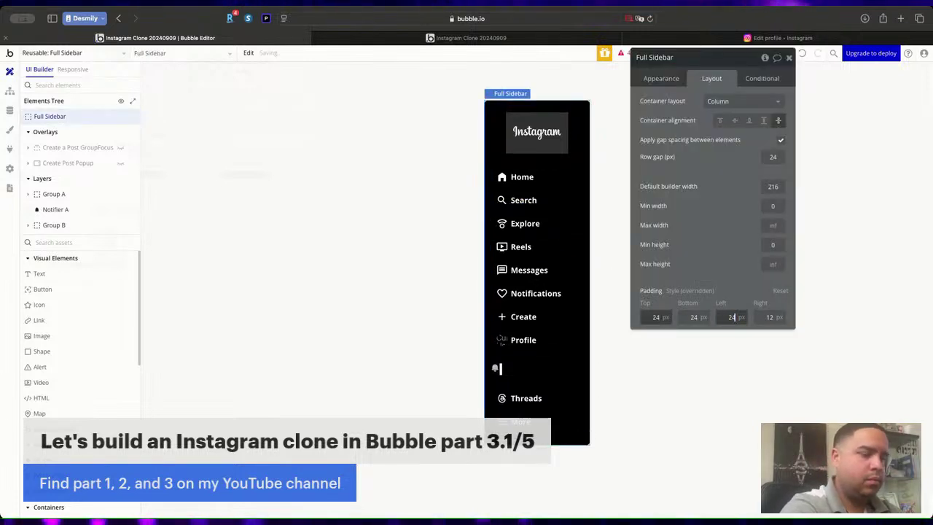
pyautogui.press('Tab')
pyautogui.write('24')
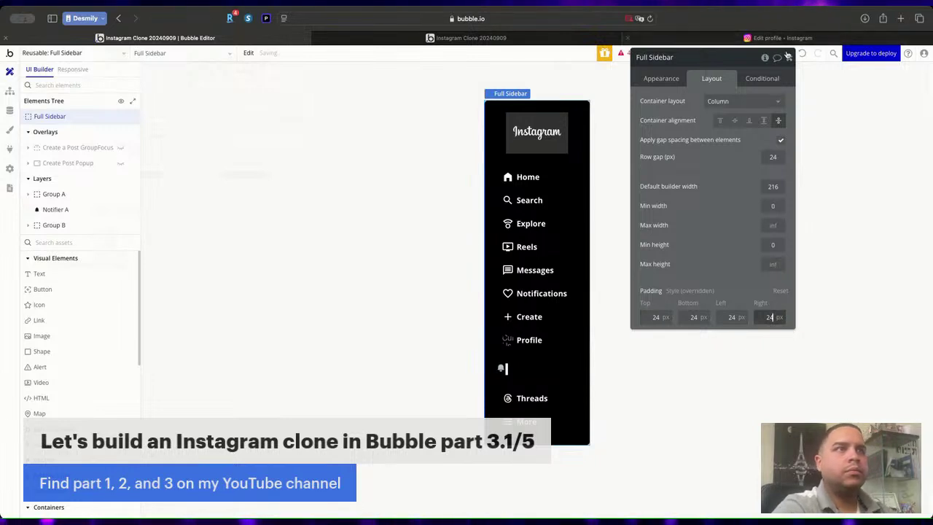
pyautogui.click(788, 57)
# Return to the accounts page and turn on Collapse when hidden for Group T around the Edit Profile form.
pyautogui.click(91, 56)
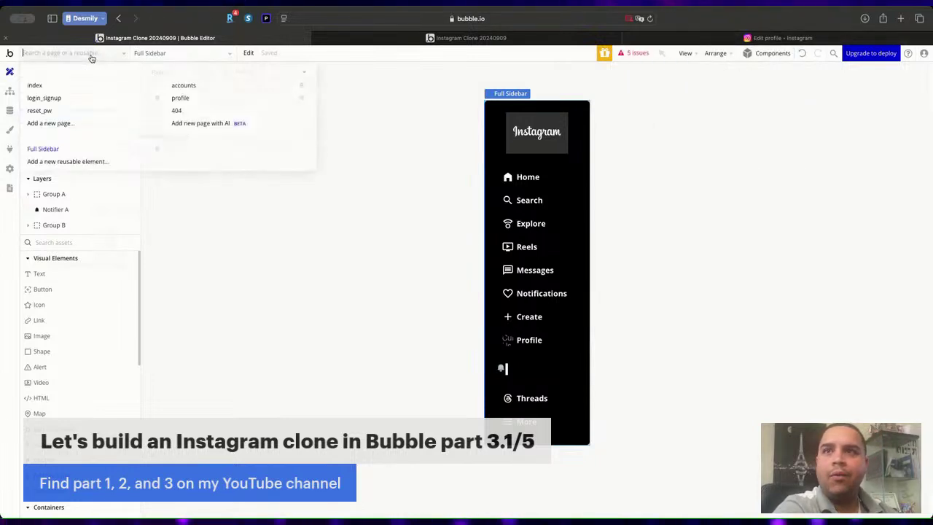
pyautogui.click(183, 86)
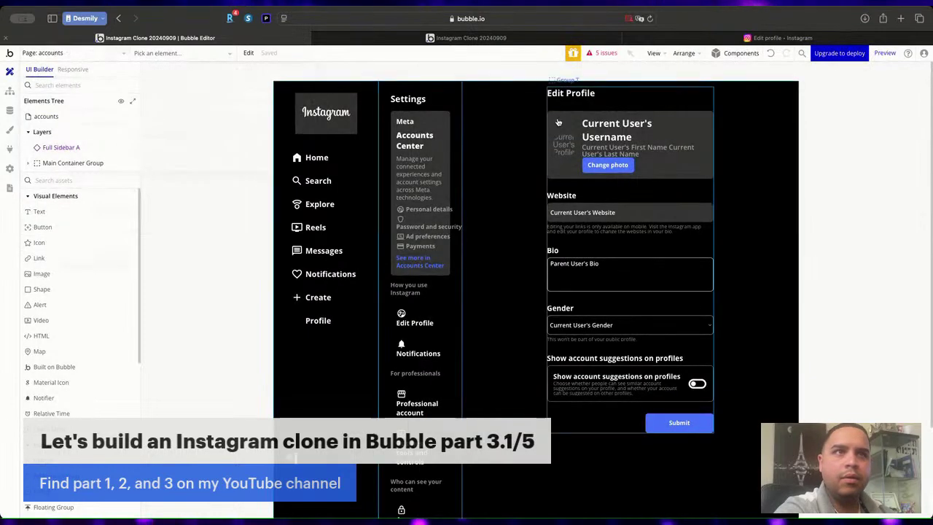
pyautogui.click(635, 188)
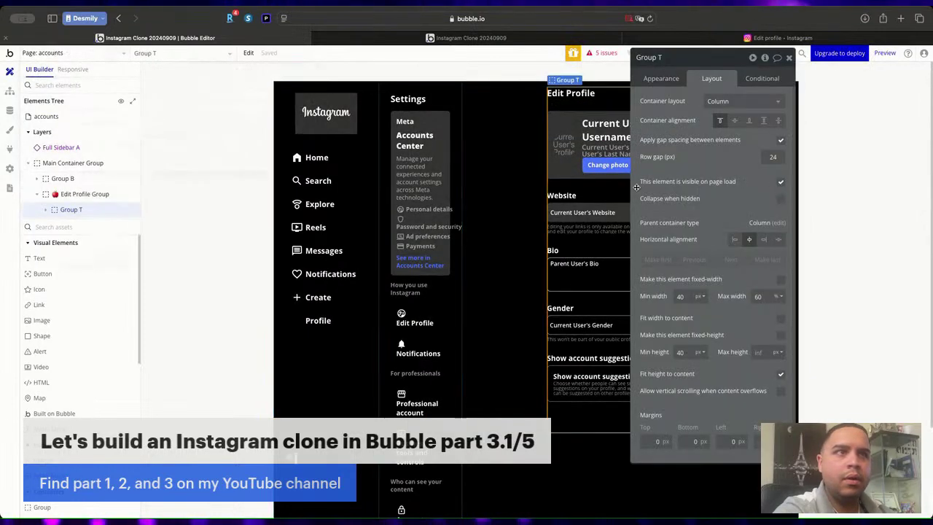
pyautogui.click(783, 201)
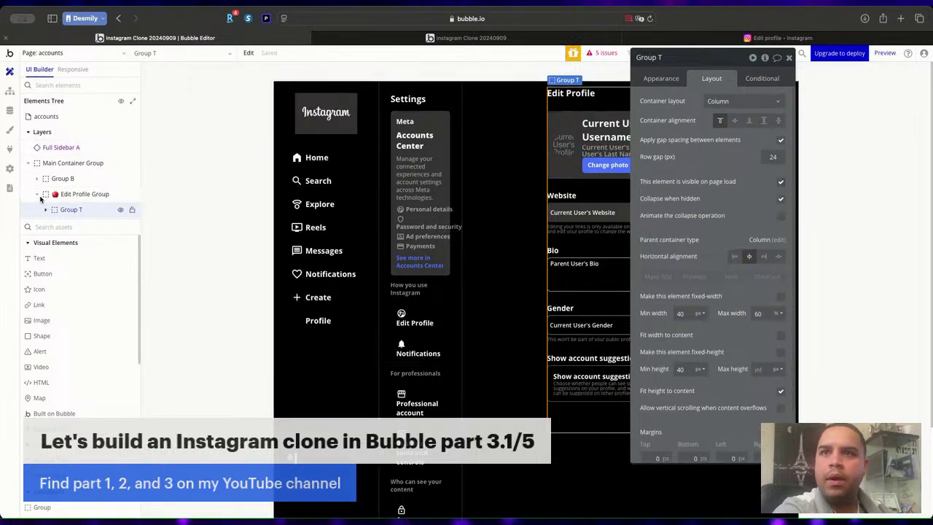
# Turn on Collapse when hidden for Edit Profile Group and hide that group in the editor view.
pyautogui.click(93, 194)
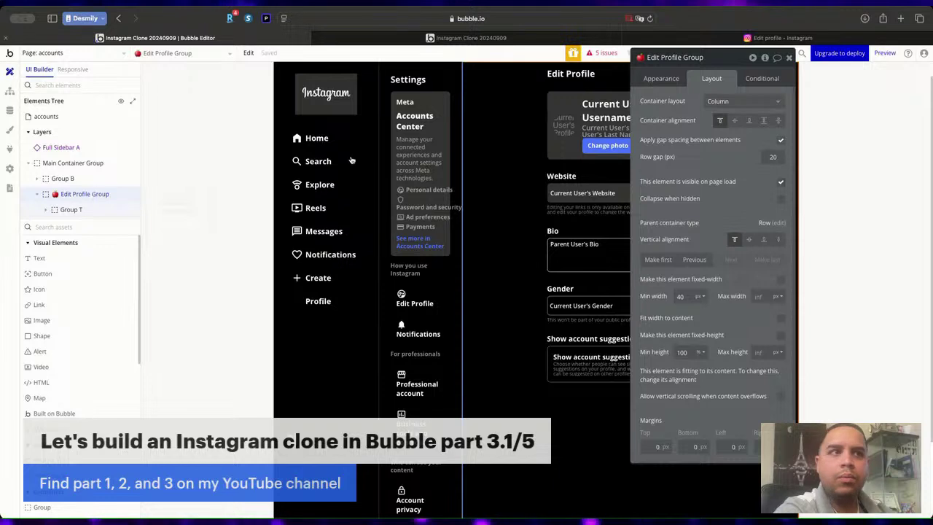
pyautogui.click(781, 199)
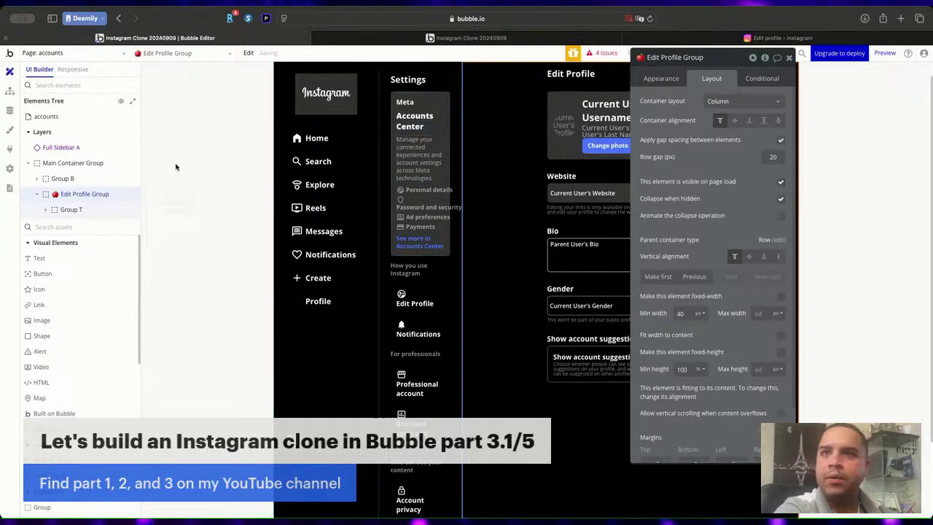
pyautogui.click(37, 195)
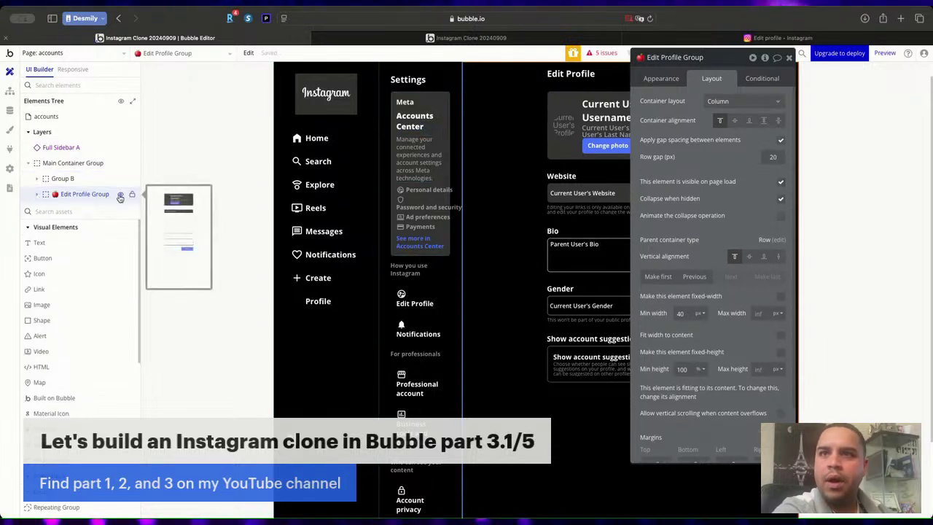
pyautogui.click(120, 195)
# Copy Edit Profile Group and paste the copy inside Main Container Group.
pyautogui.rightClick(78, 195)
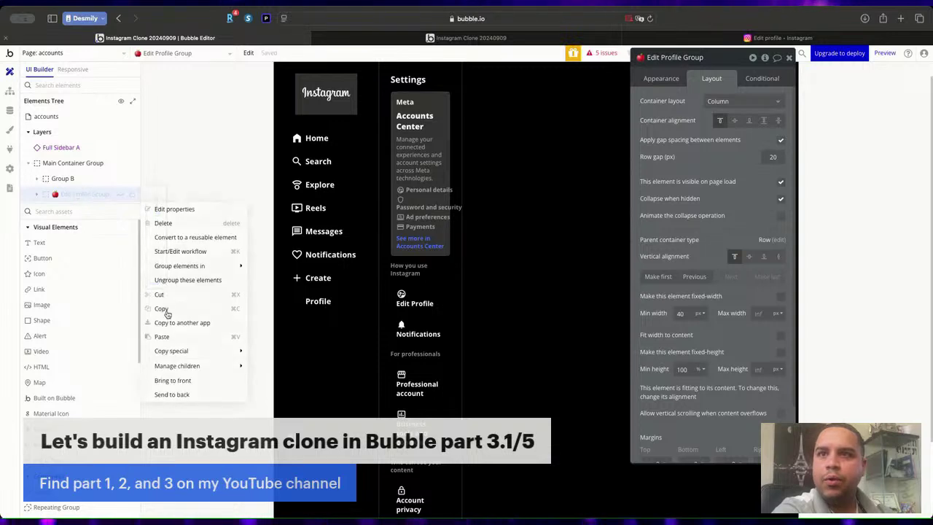
pyautogui.rightClick(93, 163)
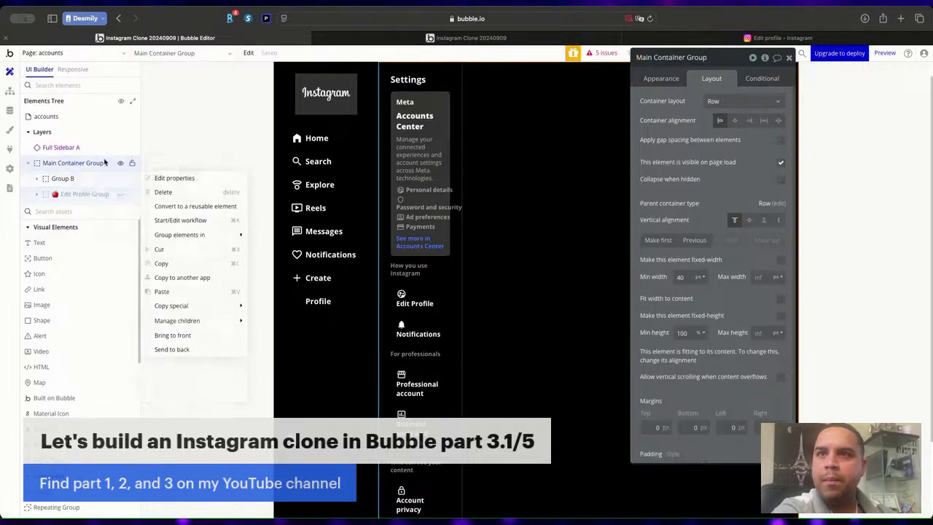
pyautogui.click(163, 291)
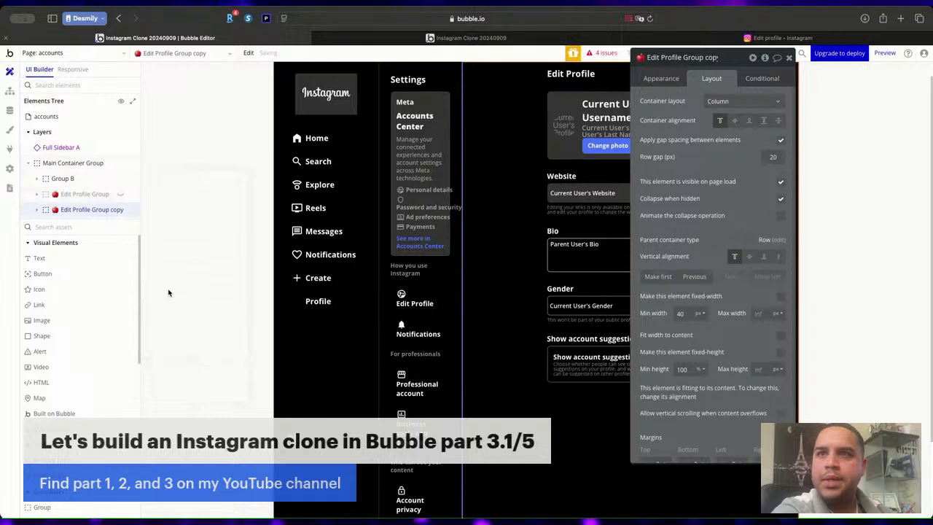
# Rename the pasted copy of Edit Profile Group as Notifications Group, keeping the apple emoji prefix.
pyautogui.click(780, 140)
pyautogui.click(717, 58)
pyautogui.press('BackSpace')
pyautogui.press('BackSpace')
pyautogui.press('BackSpace')
pyautogui.press('BackSpace')
pyautogui.press('BackSpace')
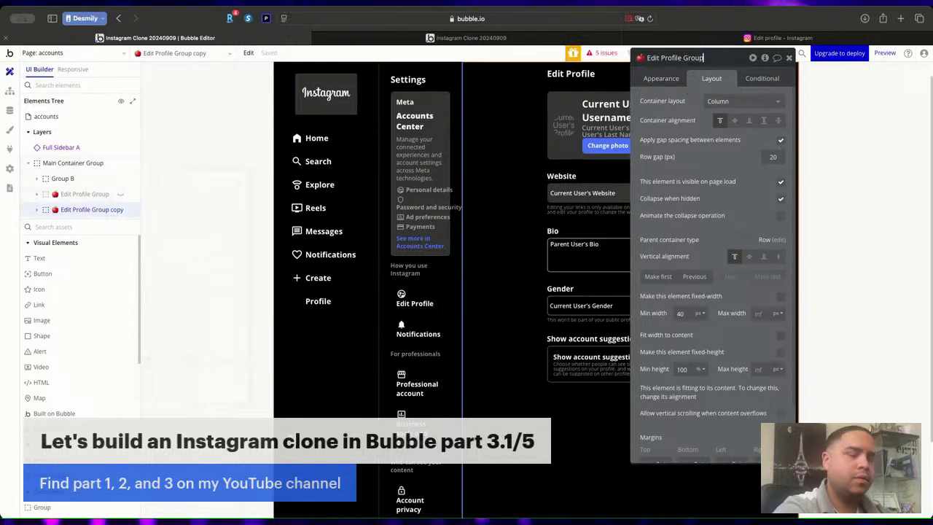
pyautogui.click(683, 57)
pyautogui.press('BackSpace')
pyautogui.press('BackSpace')
pyautogui.press('BackSpace')
pyautogui.press('BackSpace')
pyautogui.press('BackSpace')
pyautogui.press('BackSpace')
pyautogui.press('BackSpace')
pyautogui.press('BackSpace')
pyautogui.press('BackSpace')
pyautogui.press('BackSpace')
pyautogui.press('BackSpace')
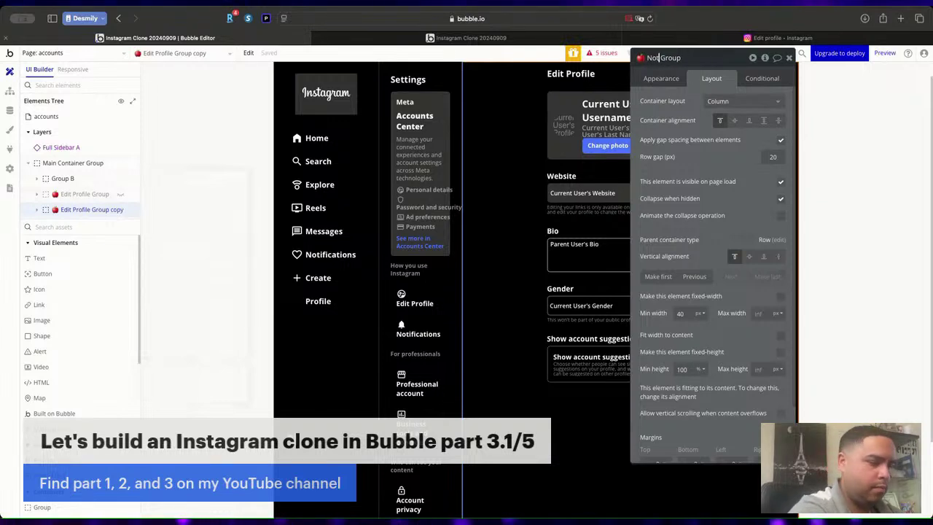
pyautogui.write('Notification')
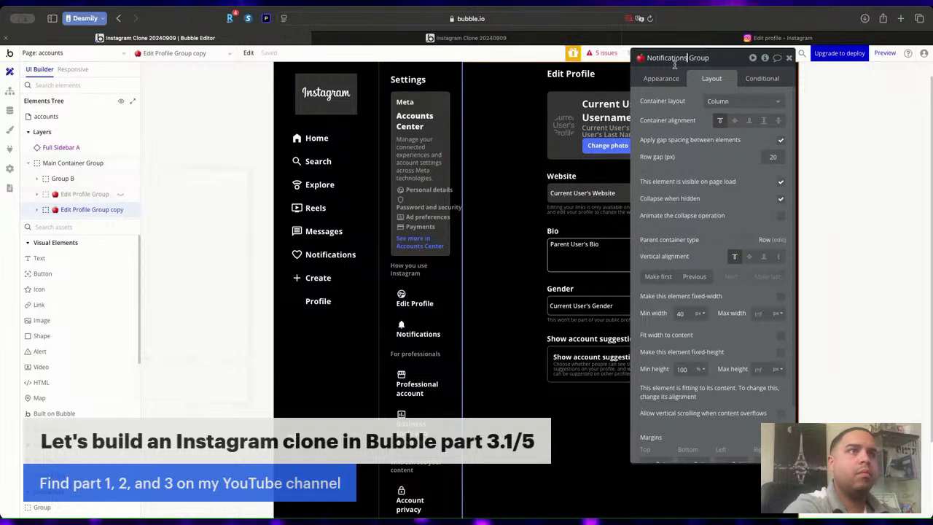
pyautogui.press('Return')
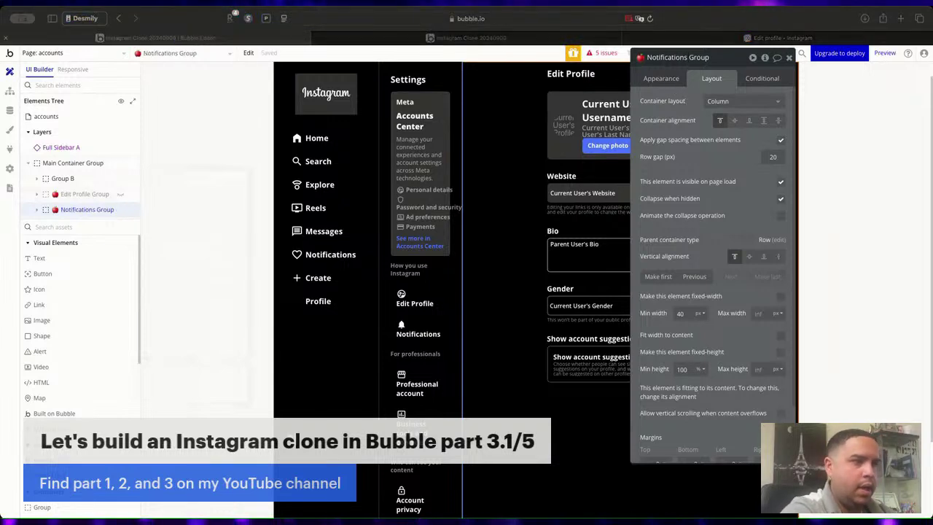
# View the Notifications settings page on Instagram as a layout reference and return to the Bubble editor.
pyautogui.click(778, 37)
pyautogui.click(255, 285)
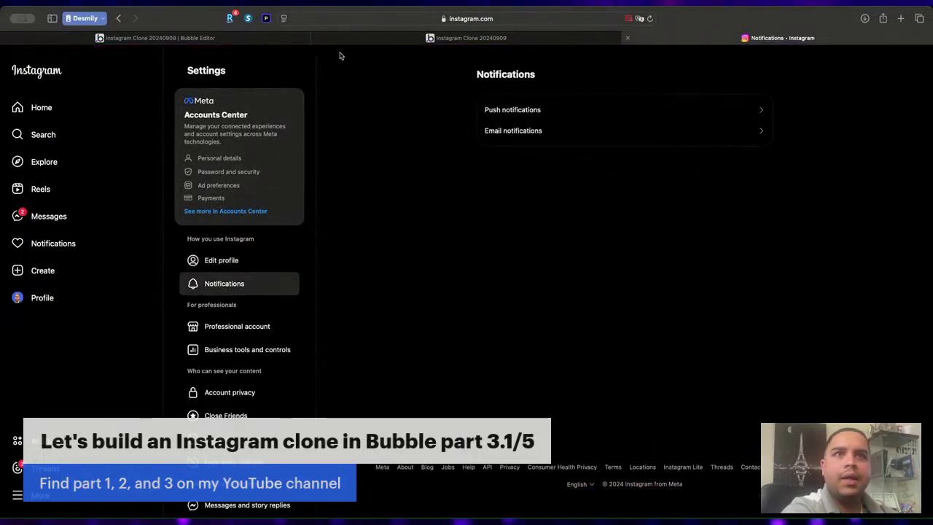
pyautogui.click(255, 40)
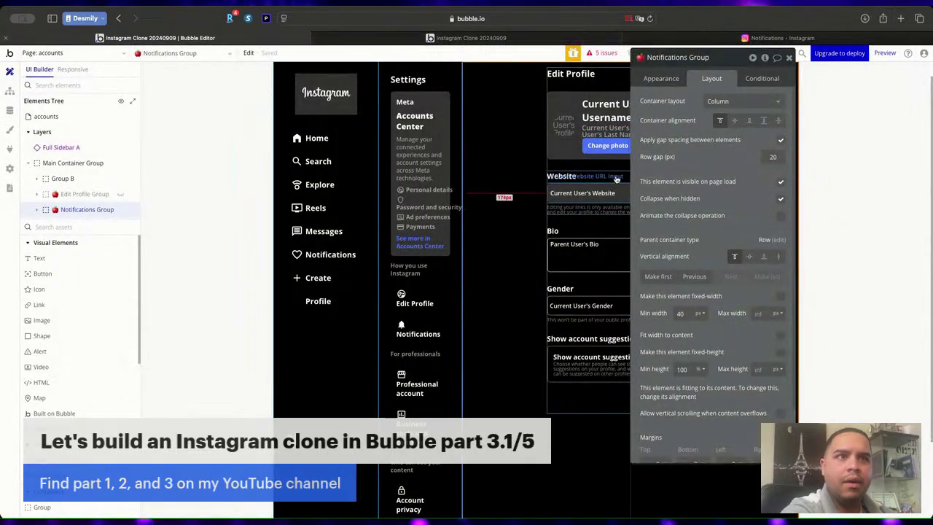
# Delete the Website, Bio, Gender and user information containers from Notifications Group.
pyautogui.click(617, 177)
pyautogui.press('Delete')
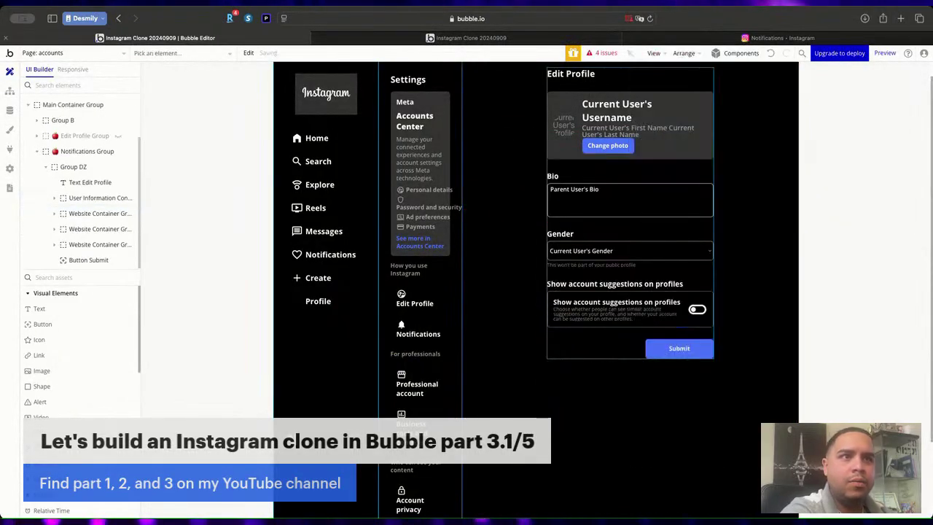
pyautogui.click(618, 182)
pyautogui.press('Delete')
pyautogui.doubleClick(616, 180)
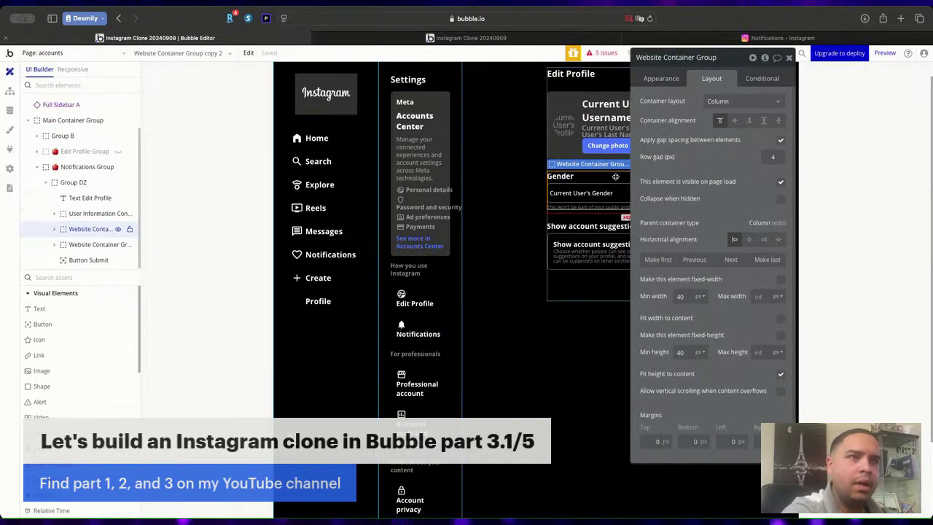
pyautogui.press('Delete')
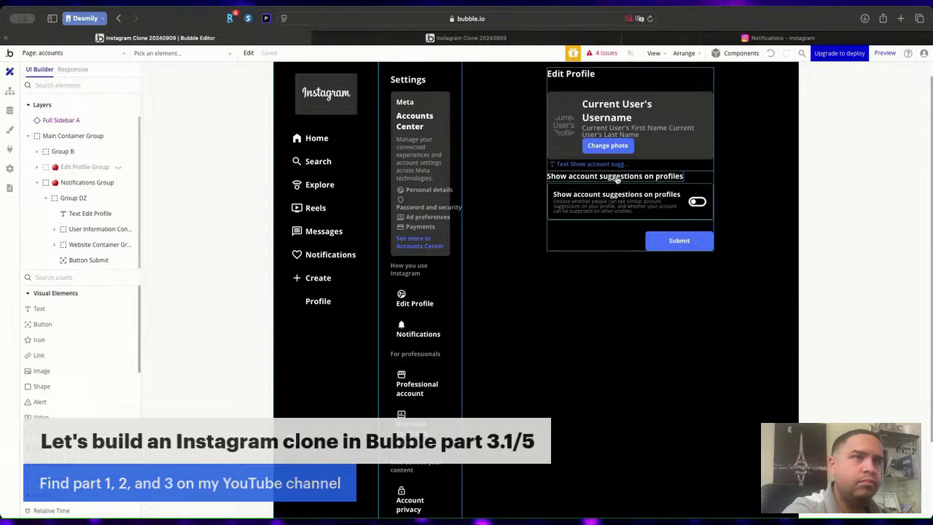
pyautogui.doubleClick(580, 102)
pyautogui.press('Delete')
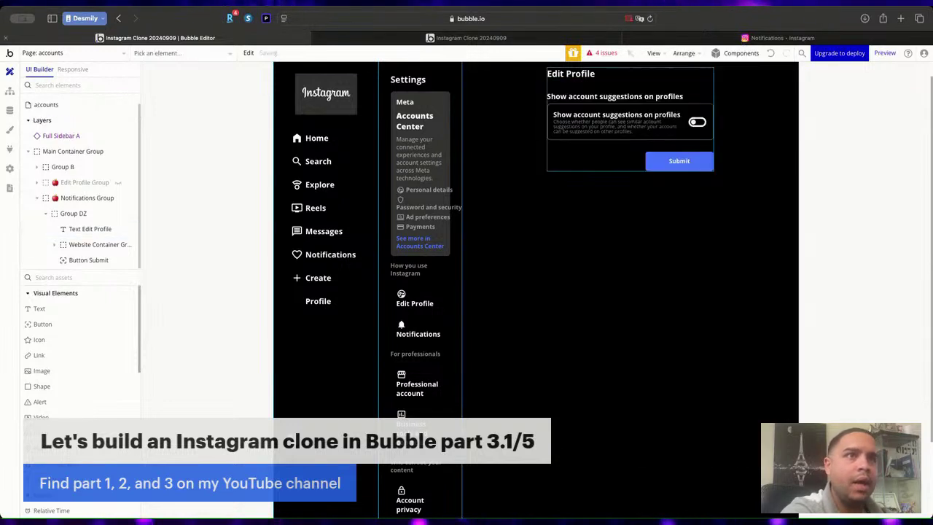
# Set the top and bottom padding of Notifications Group to 24 px.
pyautogui.doubleClick(485, 100)
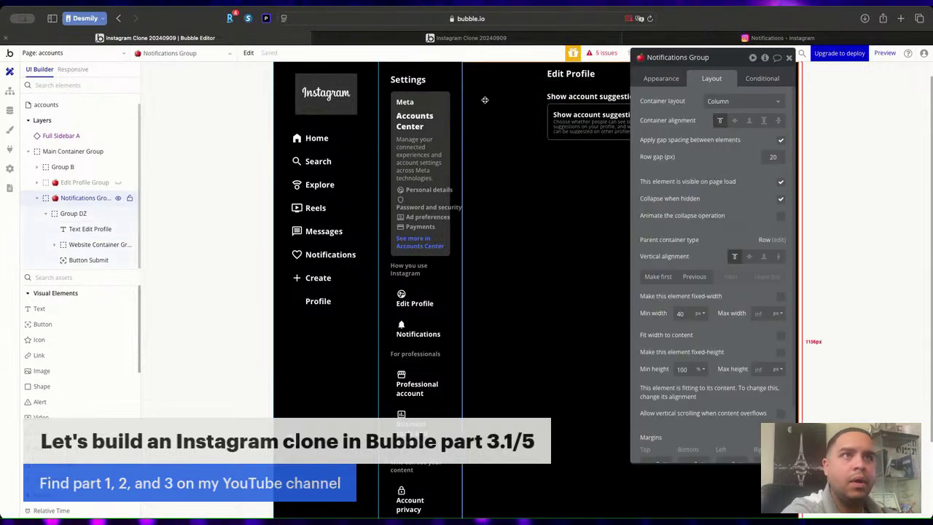
pyautogui.scroll(-3, 645, 438)
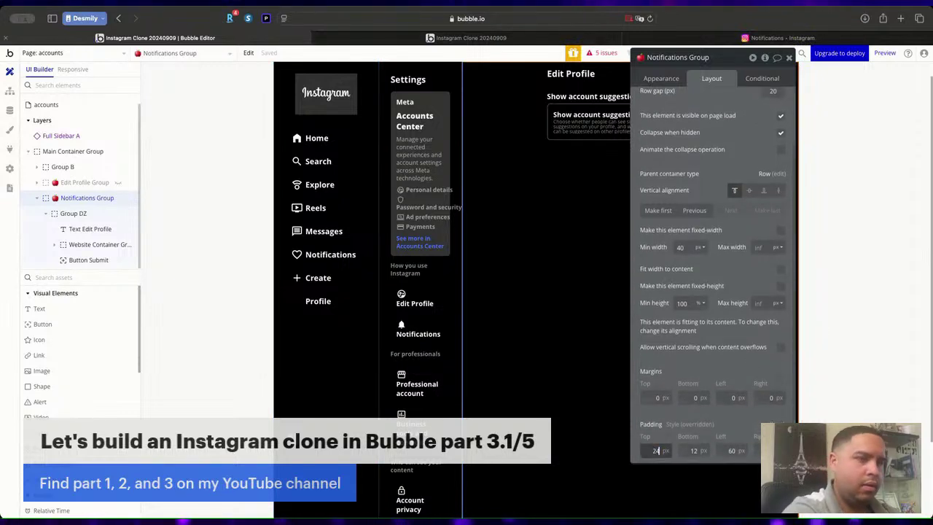
pyautogui.click(693, 450)
pyautogui.write('24')
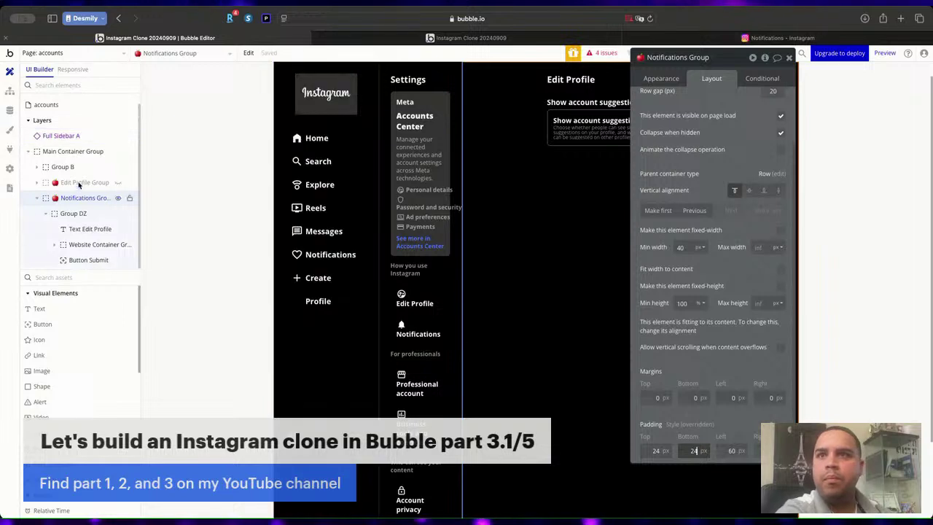
# Set the top and bottom padding of the hidden Edit Profile Group to 24 px.
pyautogui.click(77, 182)
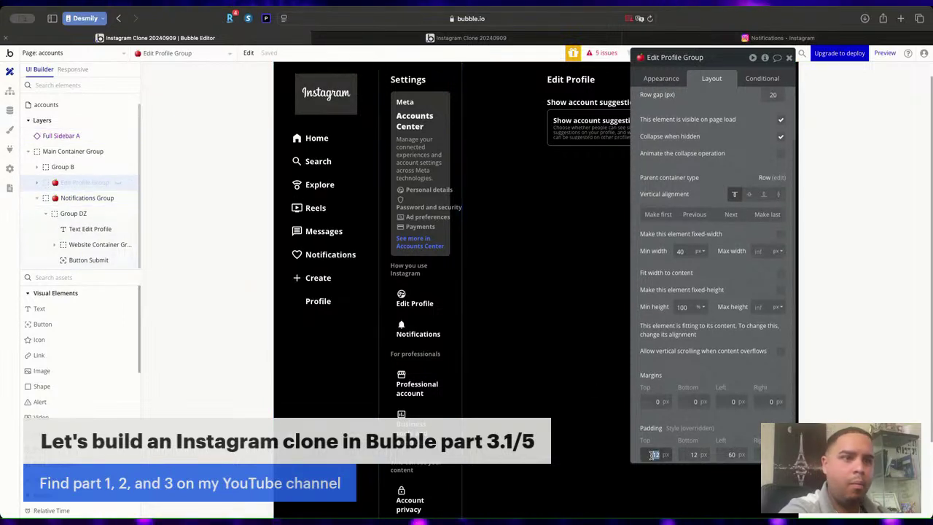
pyautogui.press('Tab')
pyautogui.write('24')
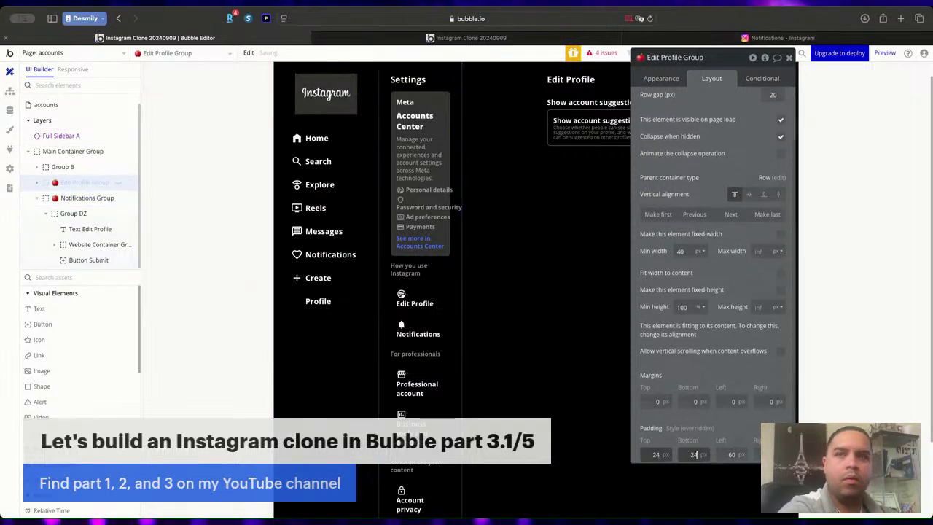
# Change the Edit Profile heading inside Notifications Group to "Notifications".
pyautogui.click(82, 199)
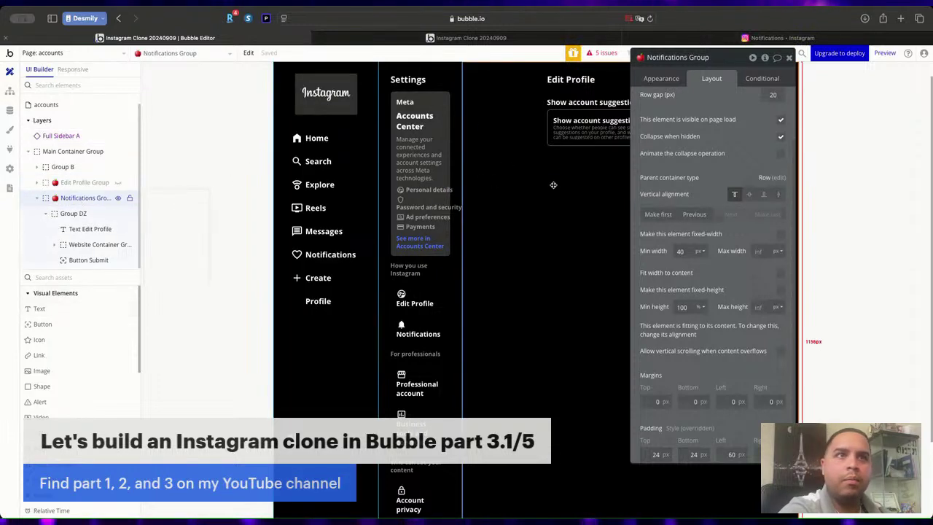
pyautogui.doubleClick(572, 79)
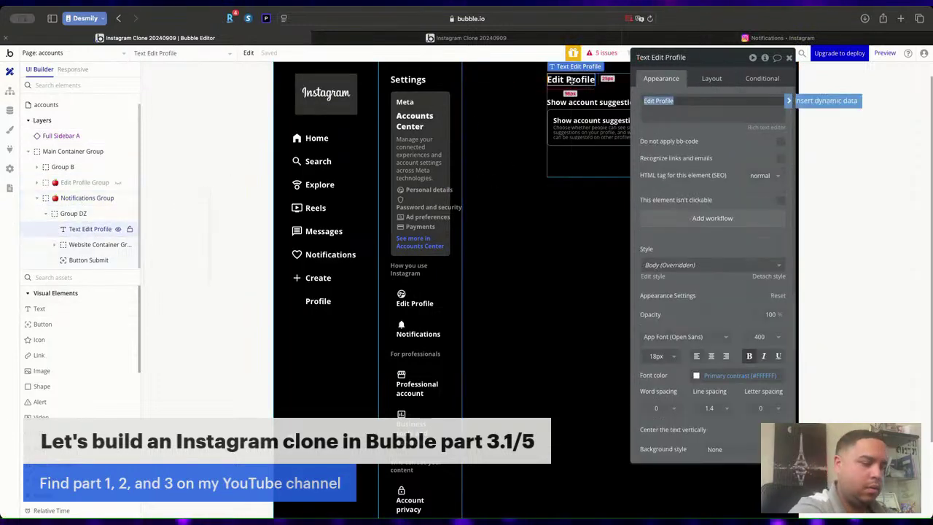
pyautogui.write('Notifications')
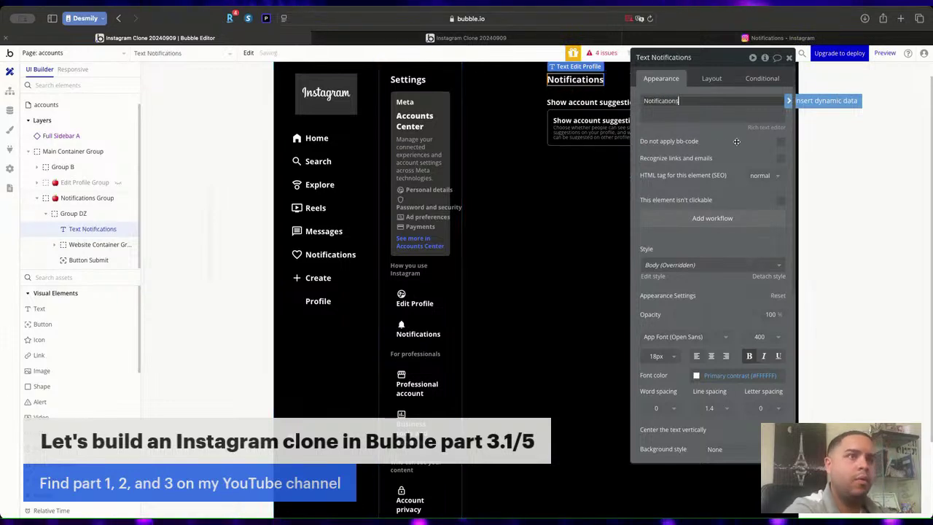
# Delete the "Show account suggestions on profiles" label above the bordered row in Notifications Group.
pyautogui.moveTo(707, 175); pyautogui.dragTo(441, 159)
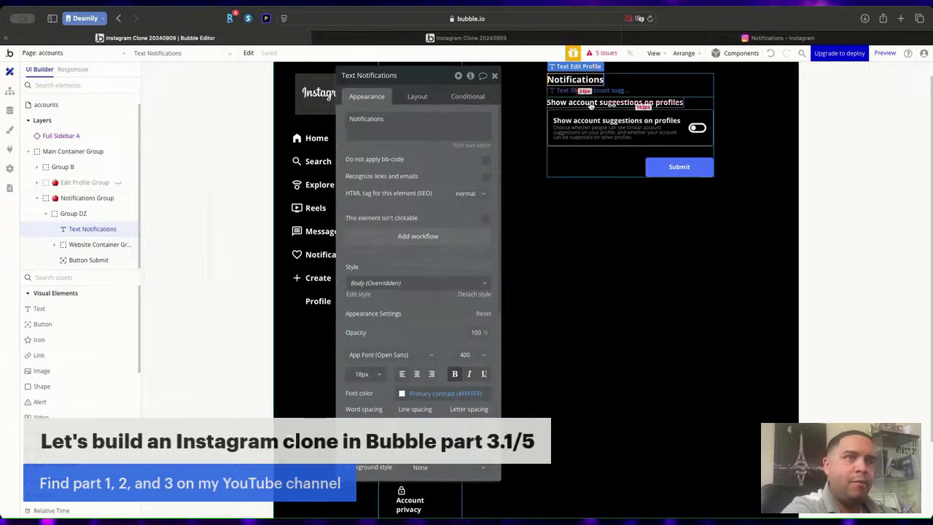
pyautogui.click(616, 102)
pyautogui.press('Delete')
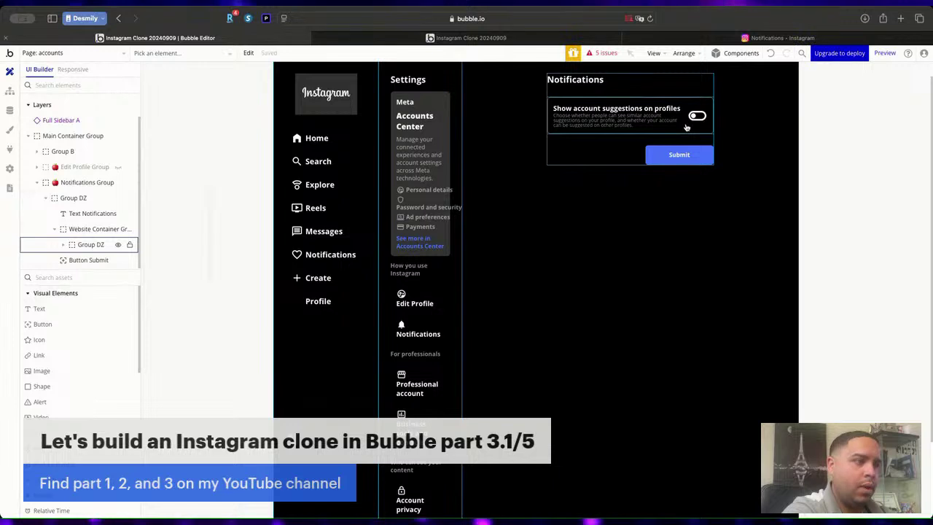
# Replace the toggle icon in the bordered row with the outlined keyboard arrow right icon, searching for "arrow".
pyautogui.click(696, 115)
pyautogui.click(423, 119)
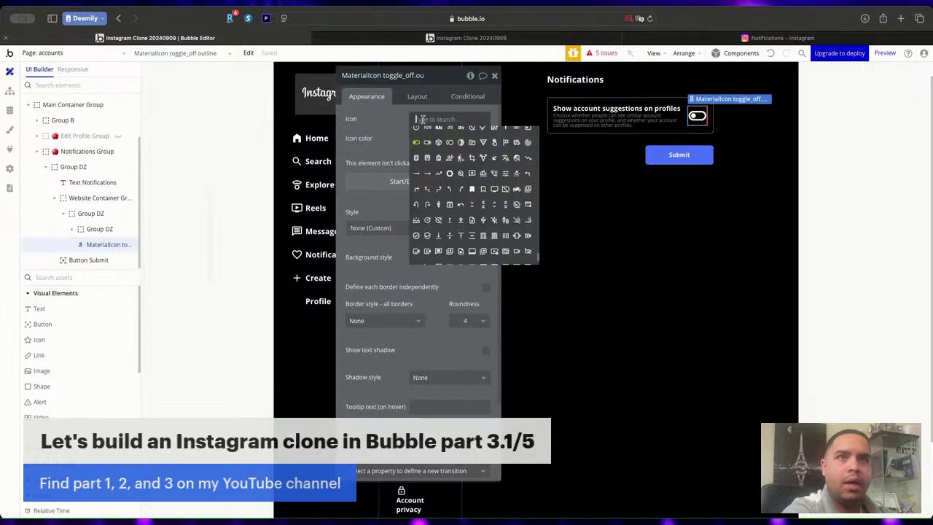
pyautogui.write('arrow')
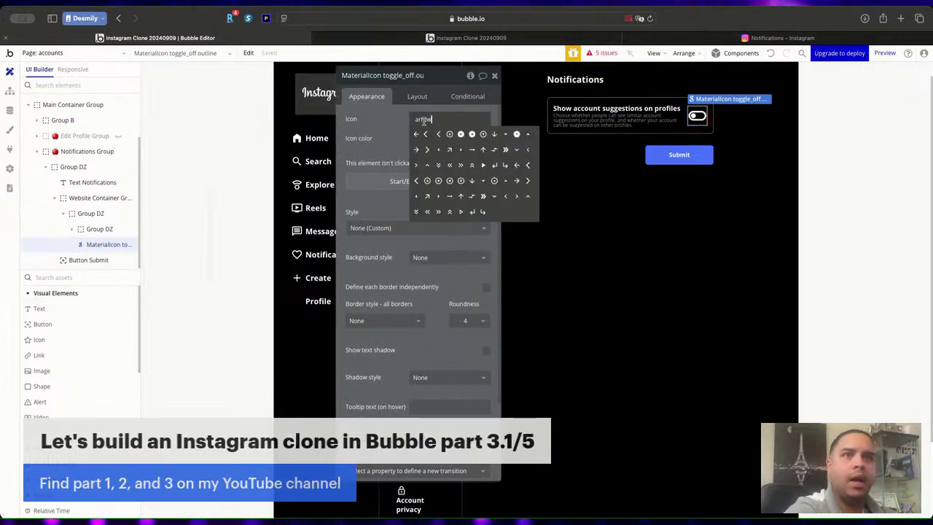
pyautogui.click(517, 196)
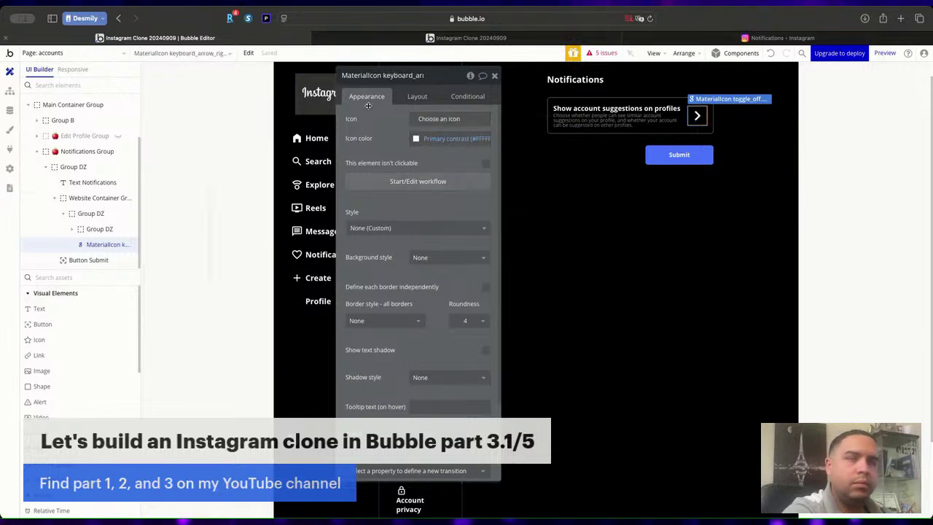
# Set the arrow icon's fixed width and height to 32 px each.
pyautogui.click(417, 96)
pyautogui.click(393, 228)
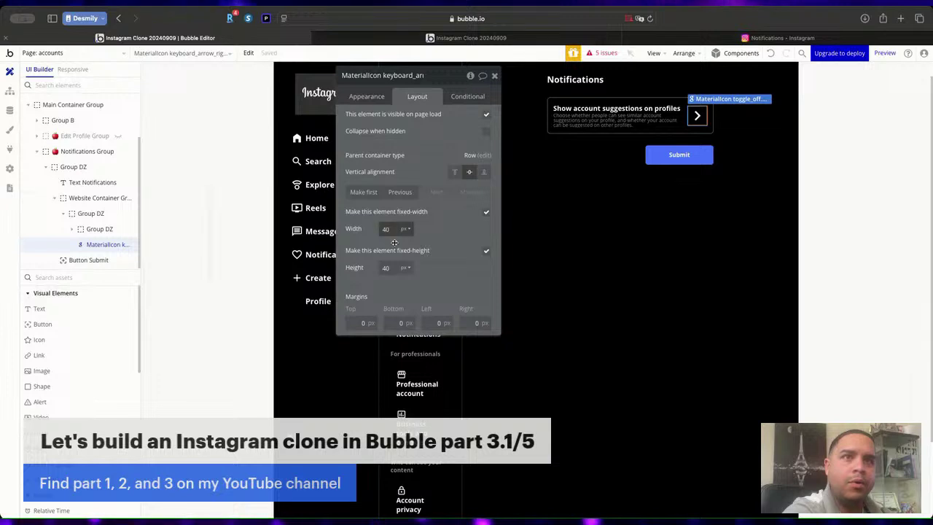
pyautogui.write('32')
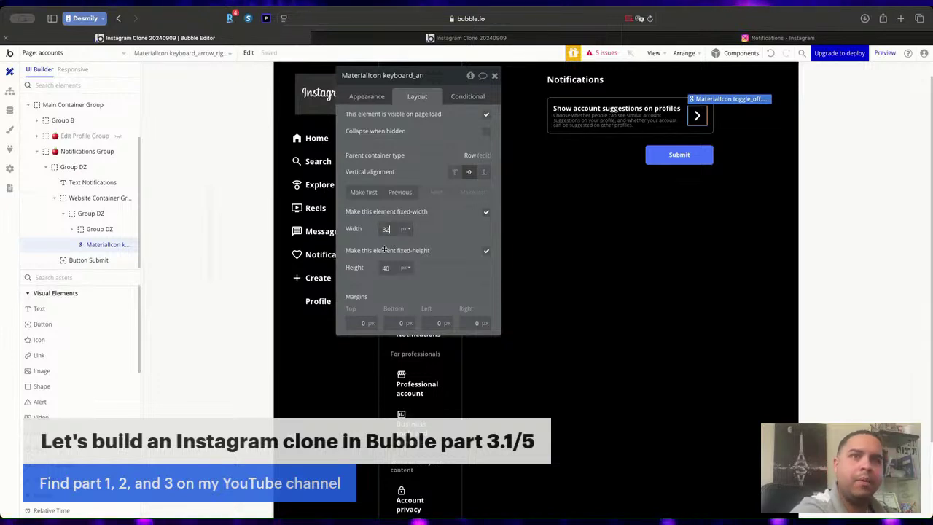
pyautogui.click(387, 267)
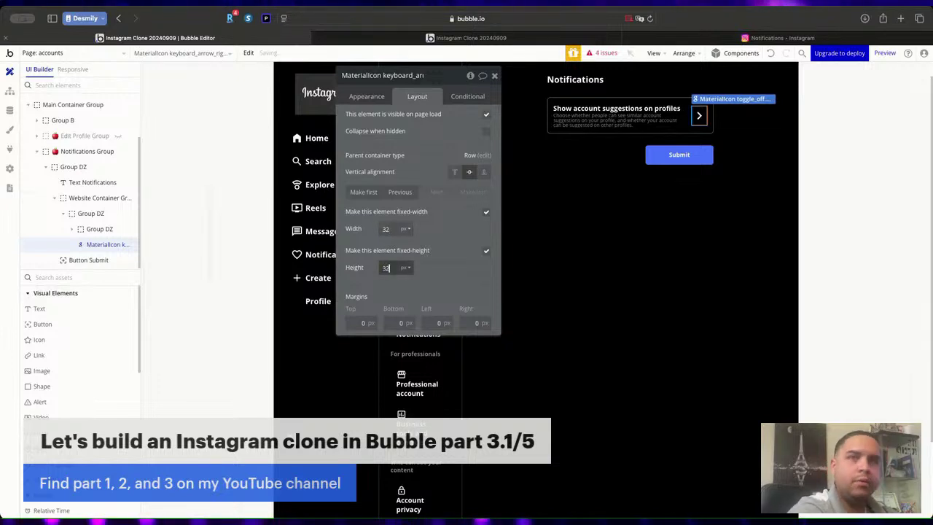
pyautogui.write('32')
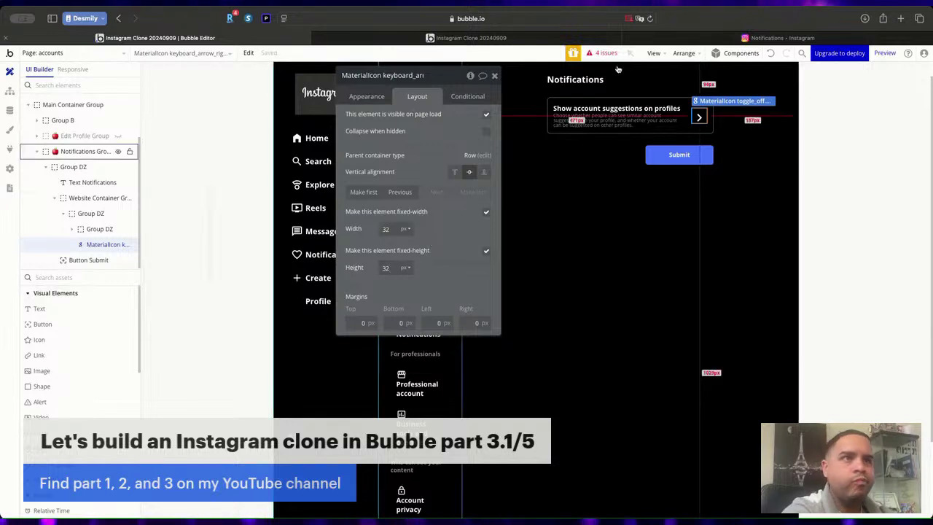
# Delete the "Choose whether people" description text under the title in the bordered row.
pyautogui.click(602, 109)
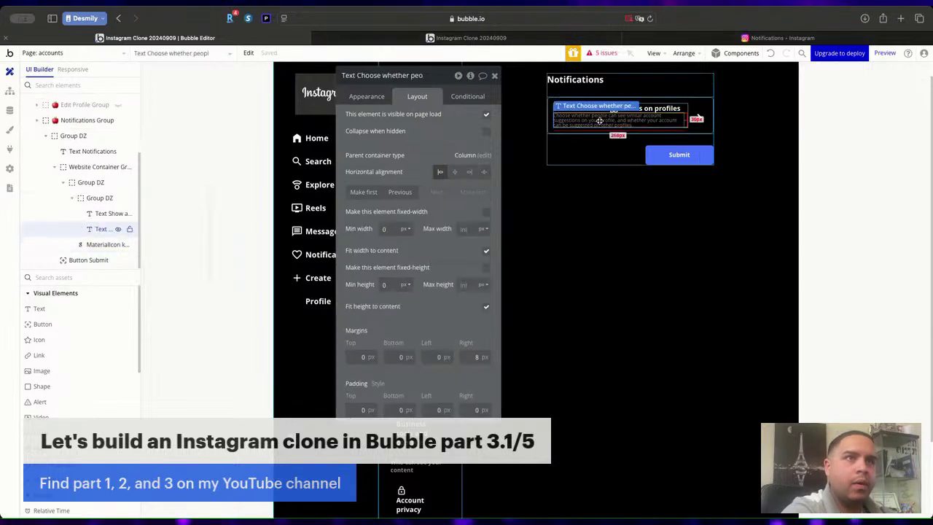
pyautogui.press('Escape')
pyautogui.doubleClick(700, 114)
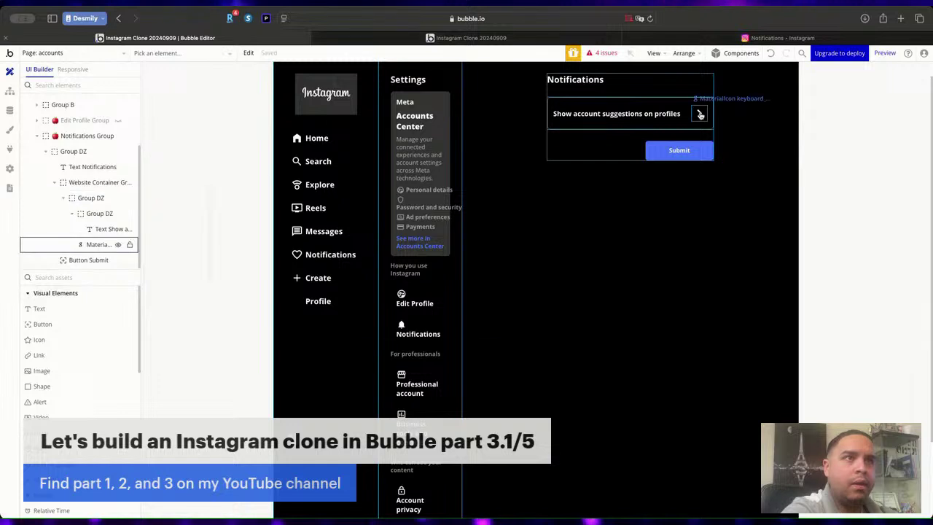
# Move the arrow icon into the inner group that holds the "Show account suggestions on profiles" text.
pyautogui.press('Delete')
pyautogui.doubleClick(692, 108)
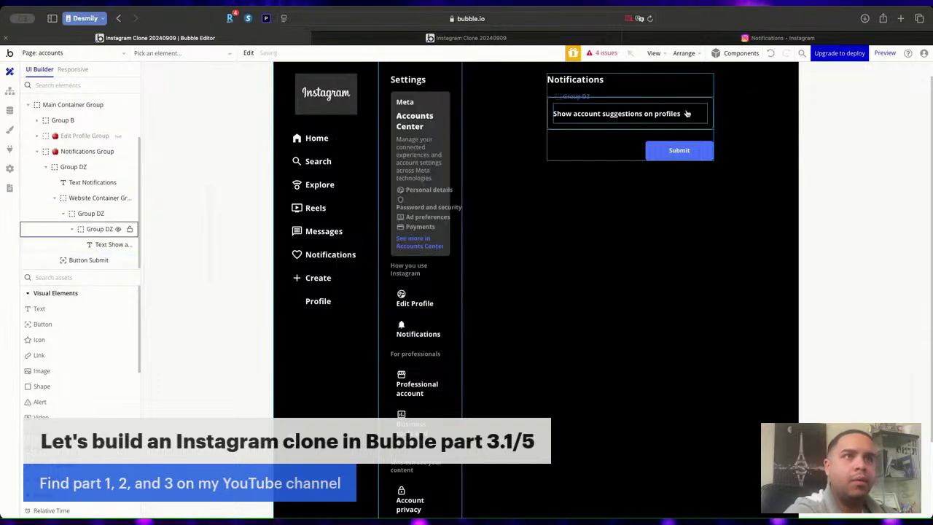
pyautogui.hotkey('ctrl', 'z')
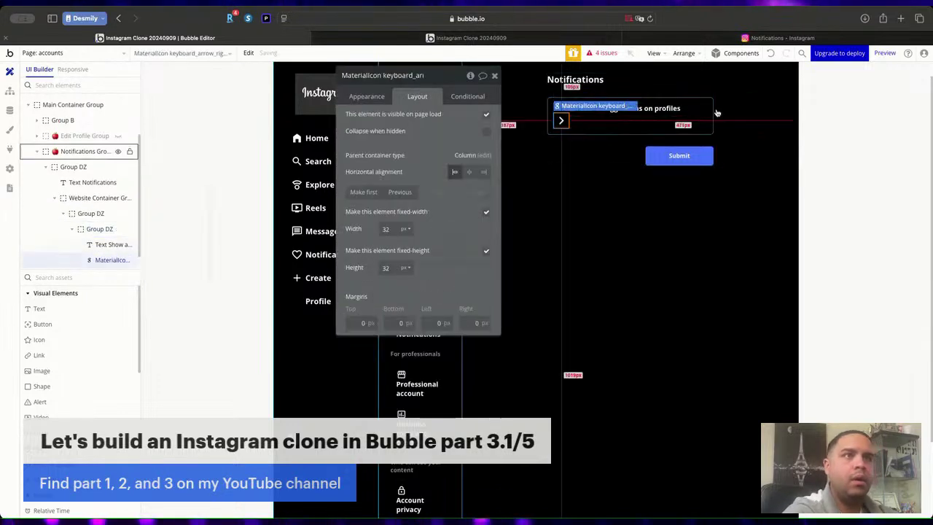
# Set the inner group's container layout to Row and centre the title text vertically within it.
pyautogui.click(714, 114)
pyautogui.click(430, 119)
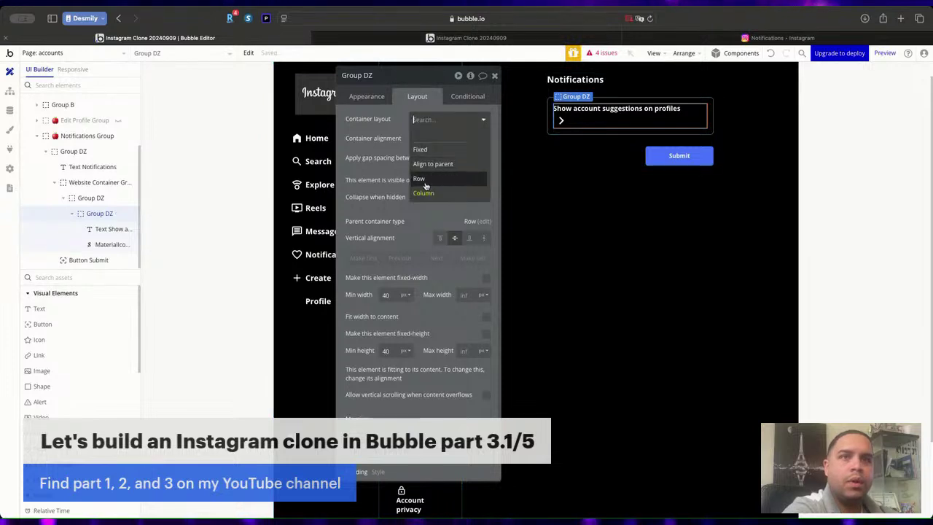
pyautogui.click(426, 179)
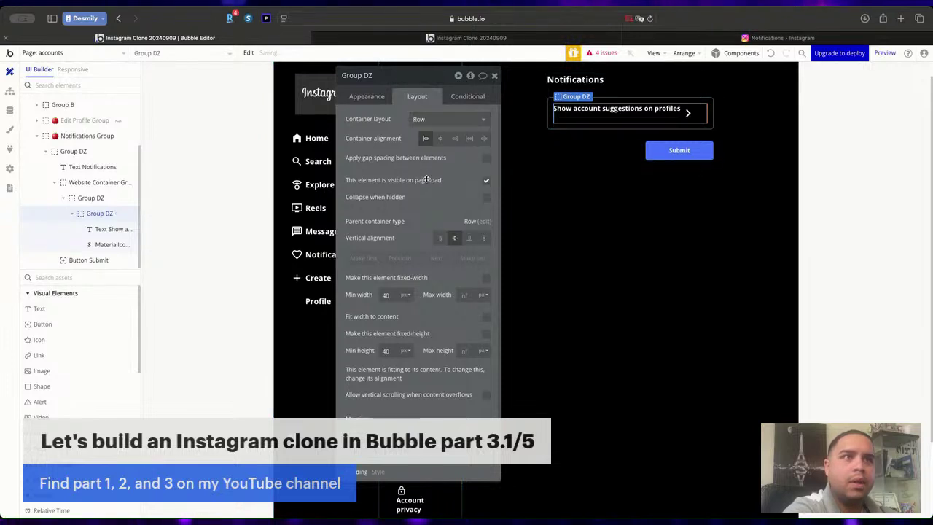
pyautogui.click(648, 110)
pyautogui.click(455, 171)
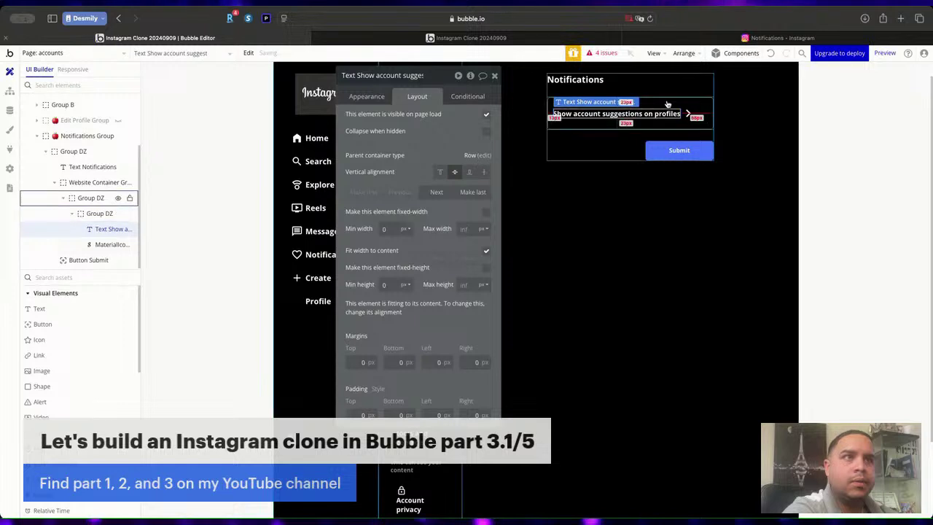
# Set the outer bordered group's container layout to Column and the inner row's container alignment to space between.
pyautogui.click(707, 114)
pyautogui.click(448, 122)
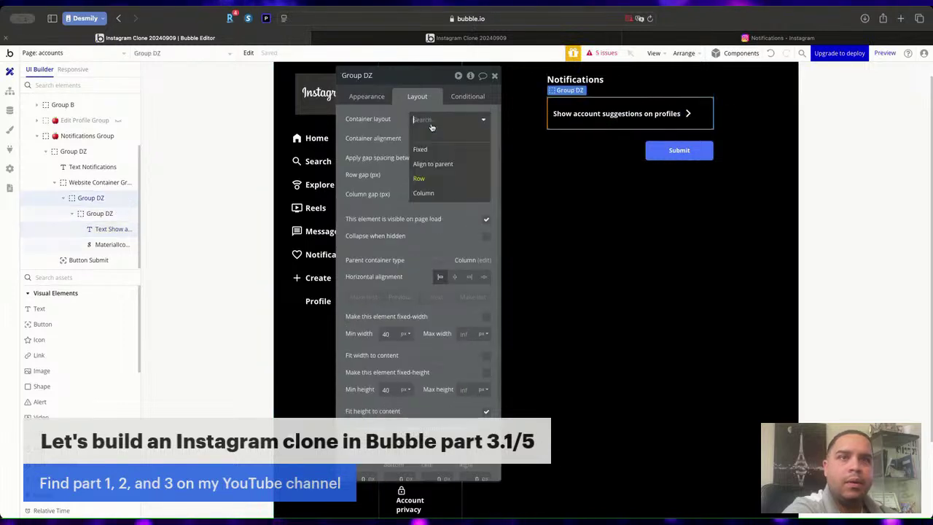
pyautogui.click(430, 191)
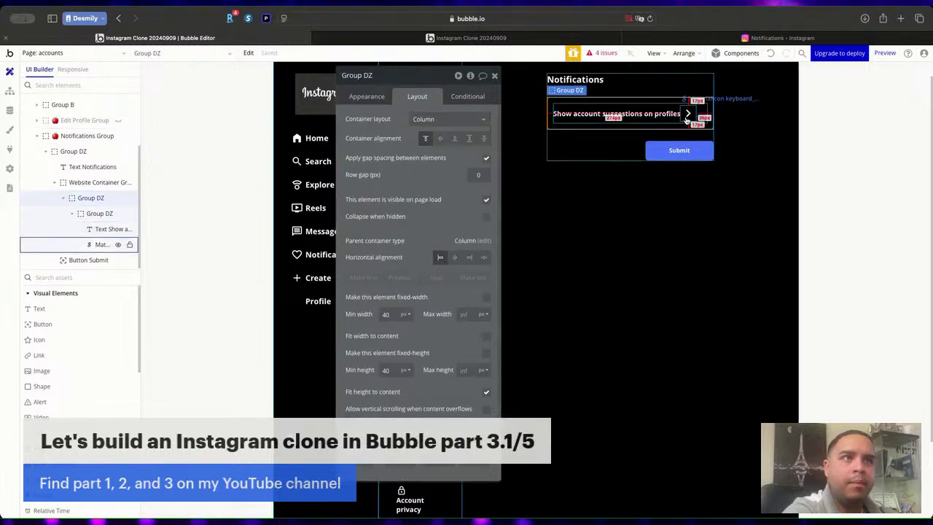
pyautogui.click(701, 113)
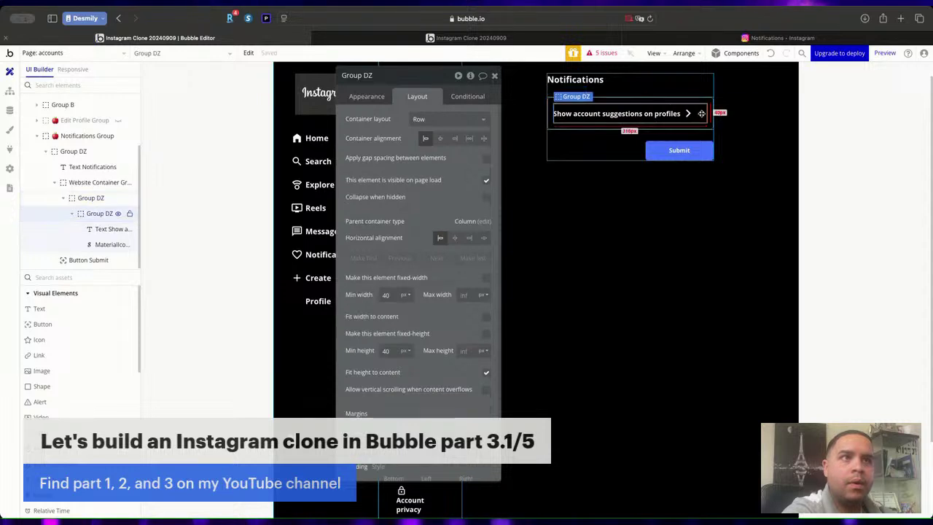
pyautogui.click(484, 138)
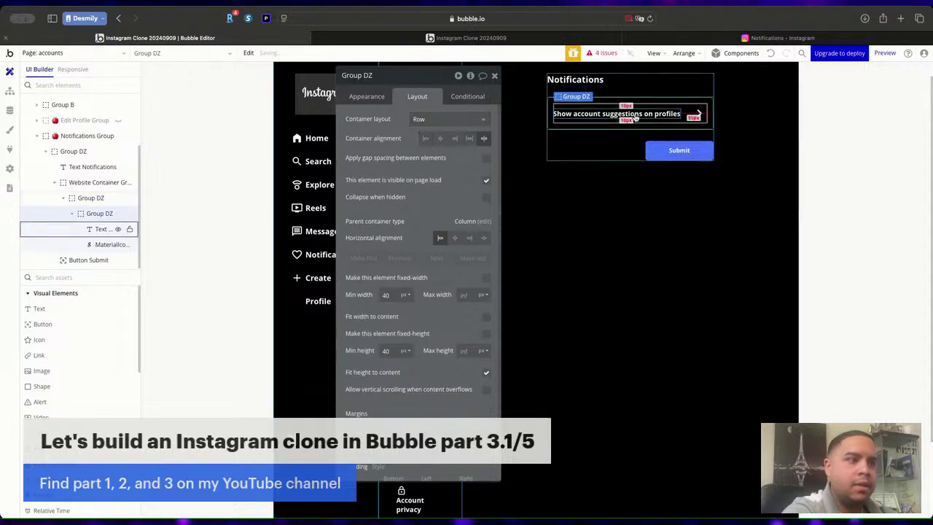
# Format the row's title text with a 12 px font size, bold turned off and font weight 600.
pyautogui.doubleClick(636, 118)
pyautogui.scroll(-2, 405, 292)
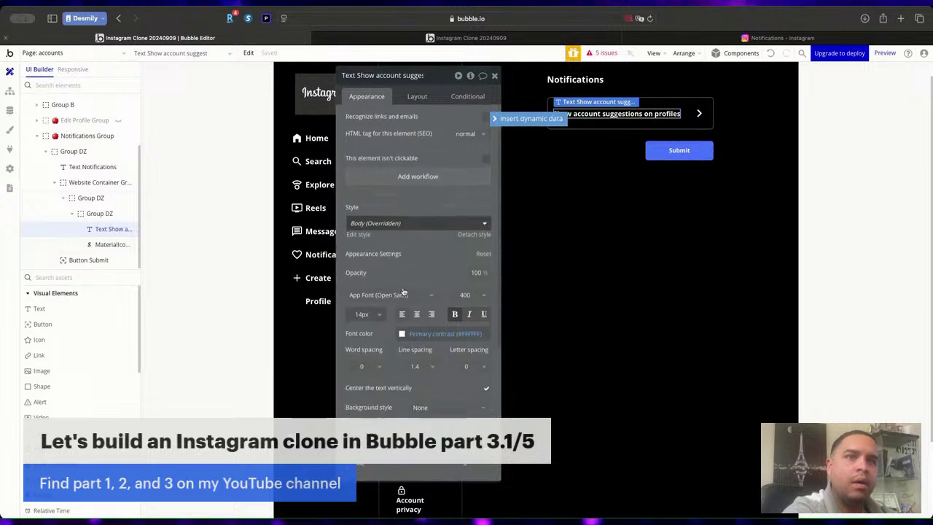
pyautogui.scroll(-2, 404, 292)
pyautogui.click(357, 238)
pyautogui.write('13')
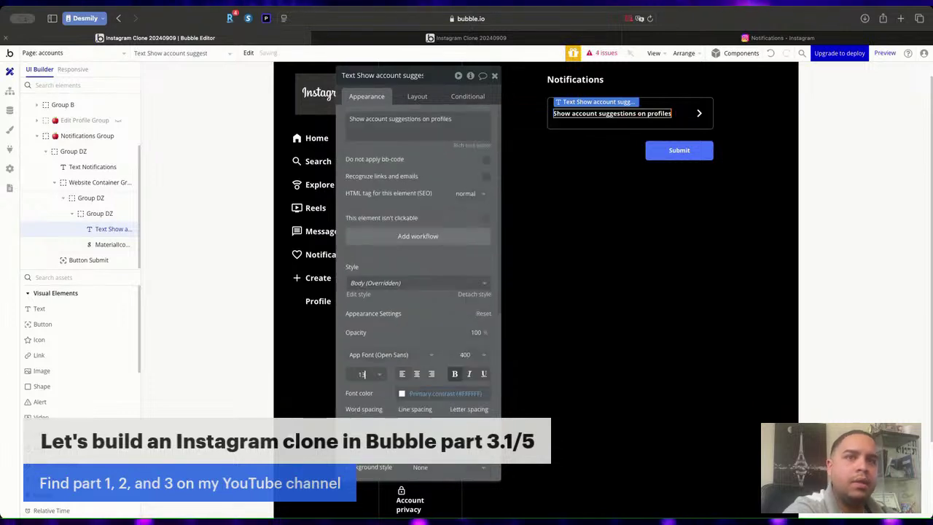
pyautogui.press('BackSpace')
pyautogui.write('2')
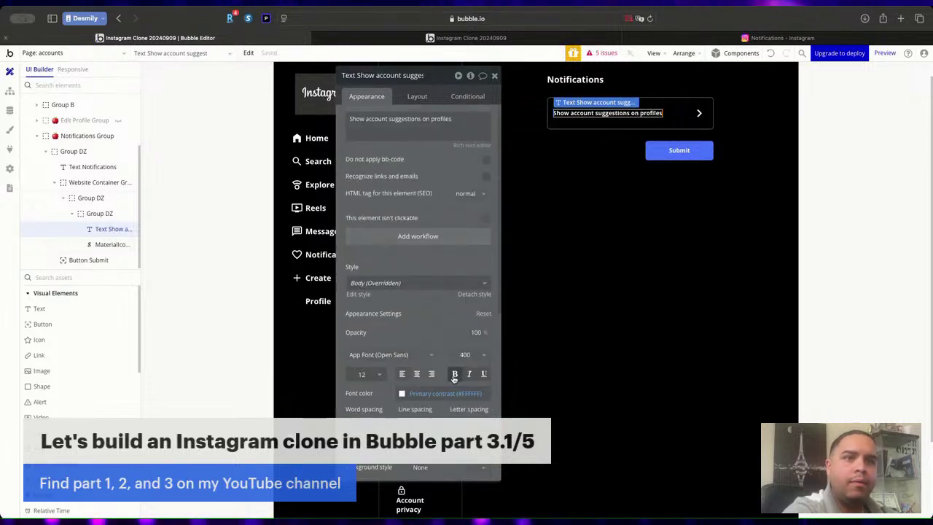
pyautogui.click(454, 375)
pyautogui.click(465, 355)
pyautogui.click(468, 458)
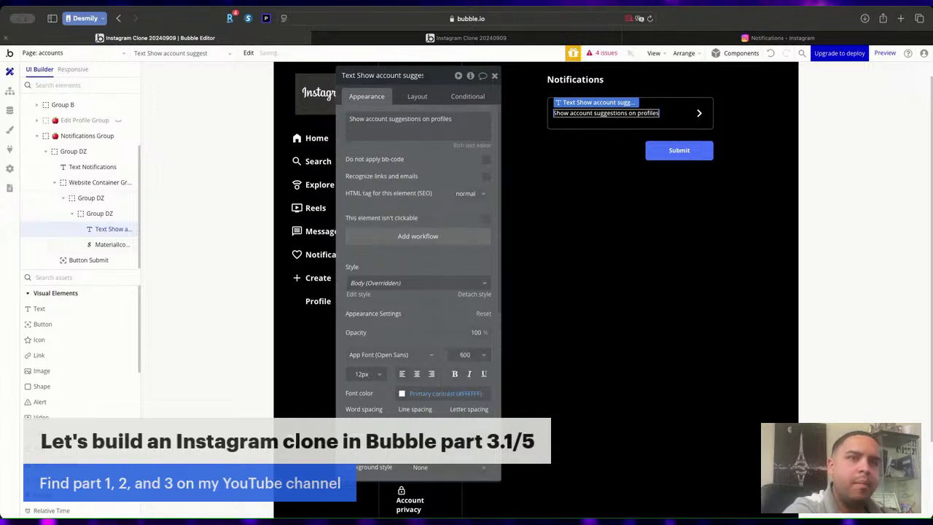
# Replace the row's title text with "Push notifications".
pyautogui.tripleClick(376, 125)
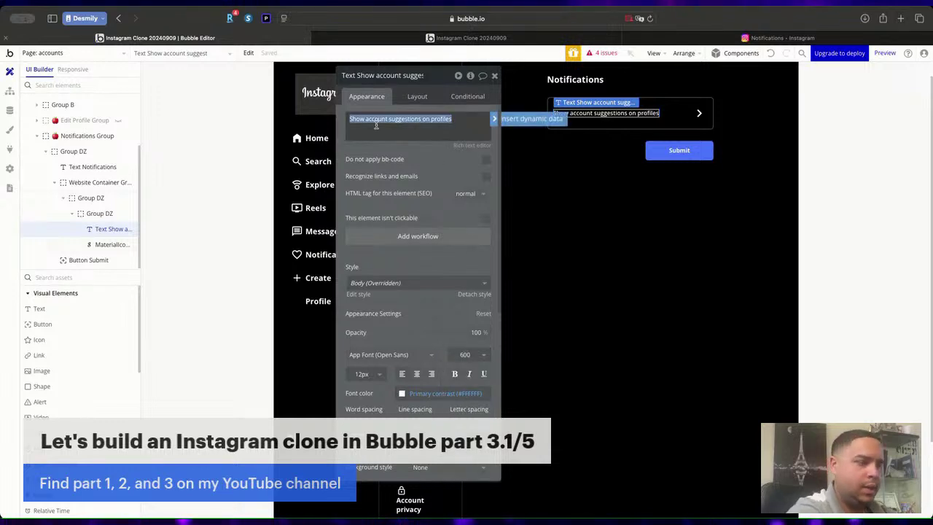
pyautogui.write('F')
pyautogui.write('ush ')
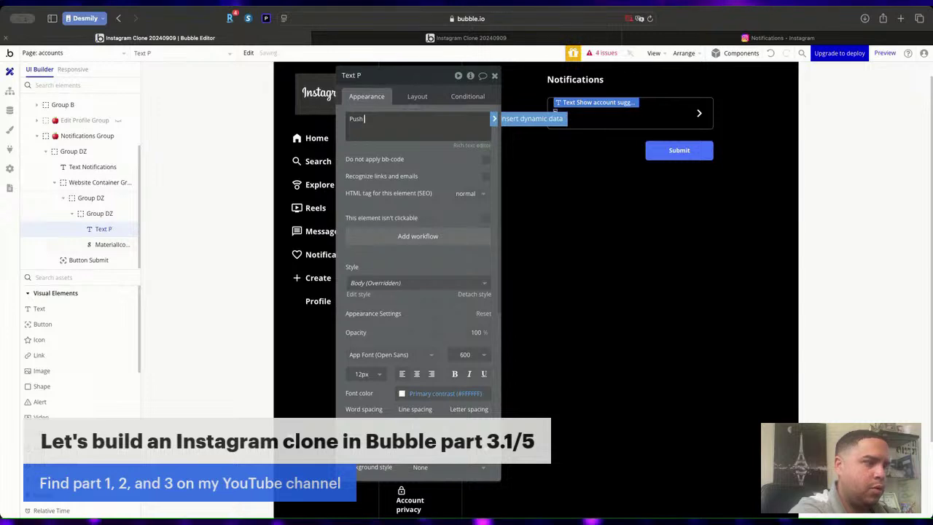
pyautogui.write('notifications')
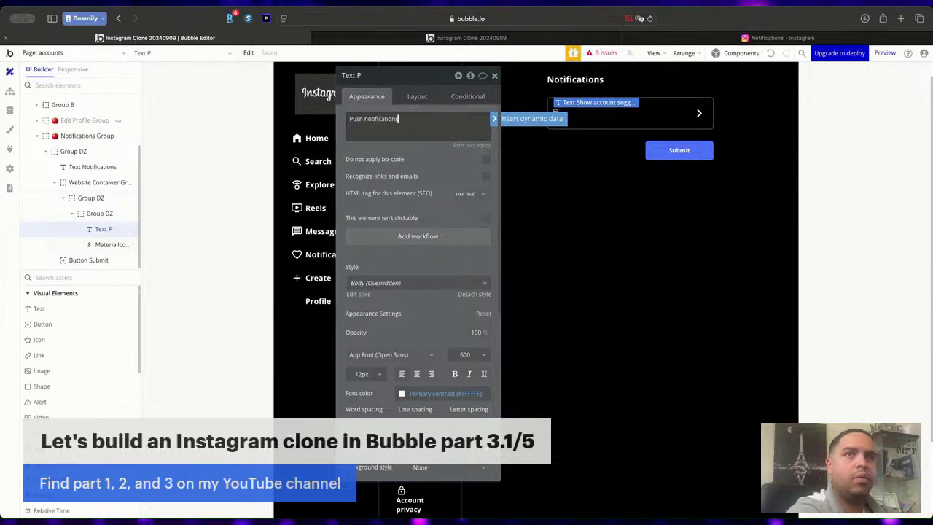
# Set the arrow icon's fixed width to 28 px and reduce its fixed height.
pyautogui.click(700, 114)
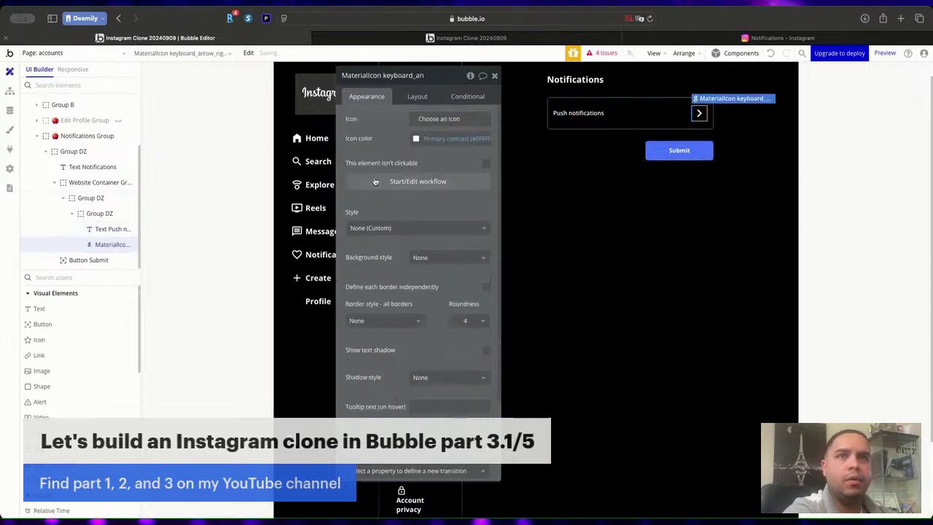
pyautogui.click(416, 96)
pyautogui.click(387, 228)
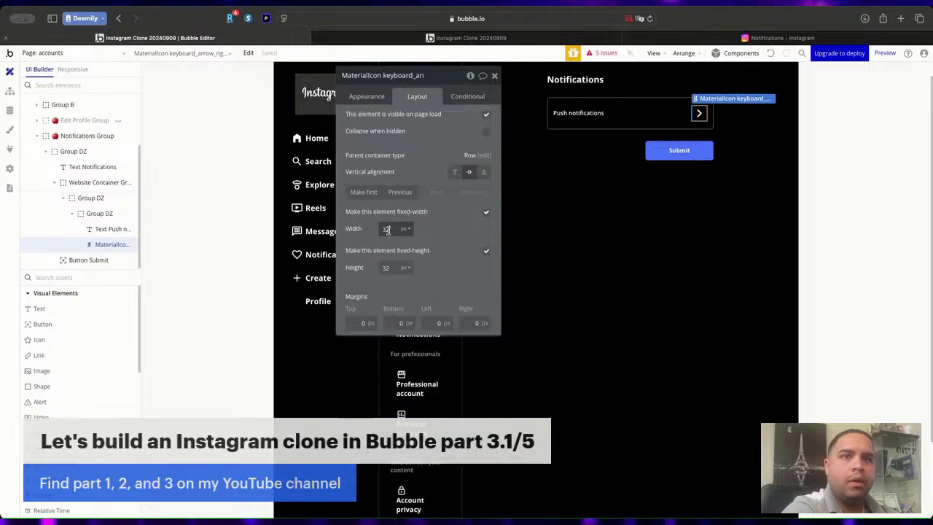
pyautogui.press('Down')
pyautogui.press('Down')
pyautogui.press('Down')
pyautogui.press('Down')
pyautogui.press('Down')
pyautogui.press('Down')
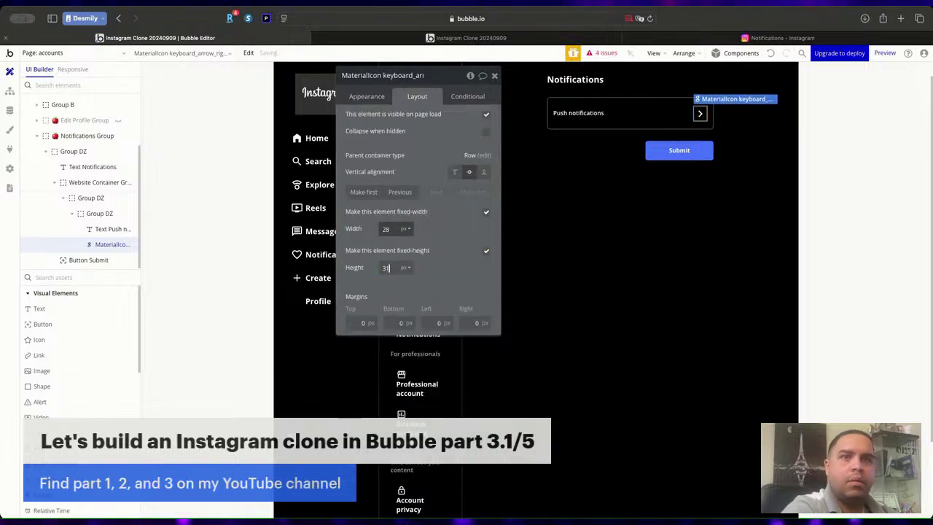
# Duplicate the Push notifications row inside the bordered group, directly below the original.
pyautogui.click(660, 111)
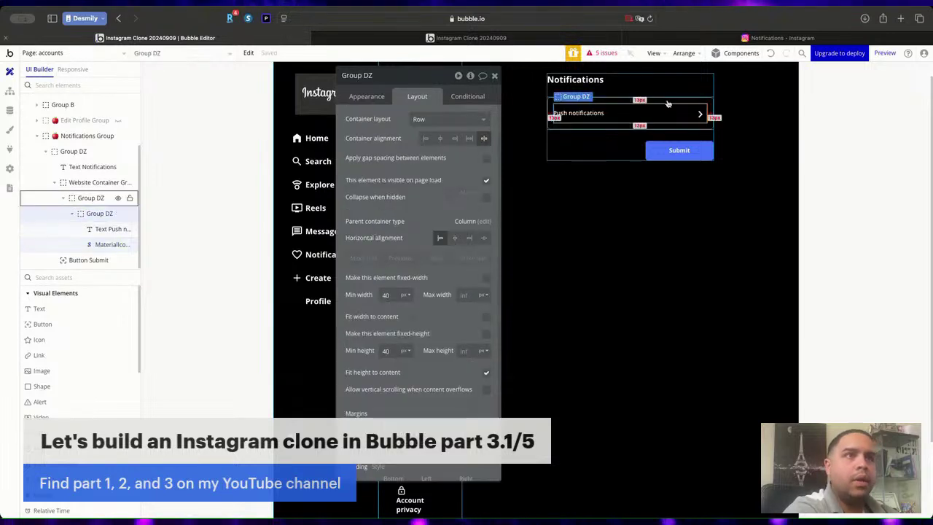
pyautogui.click(668, 101)
pyautogui.press('super+v')
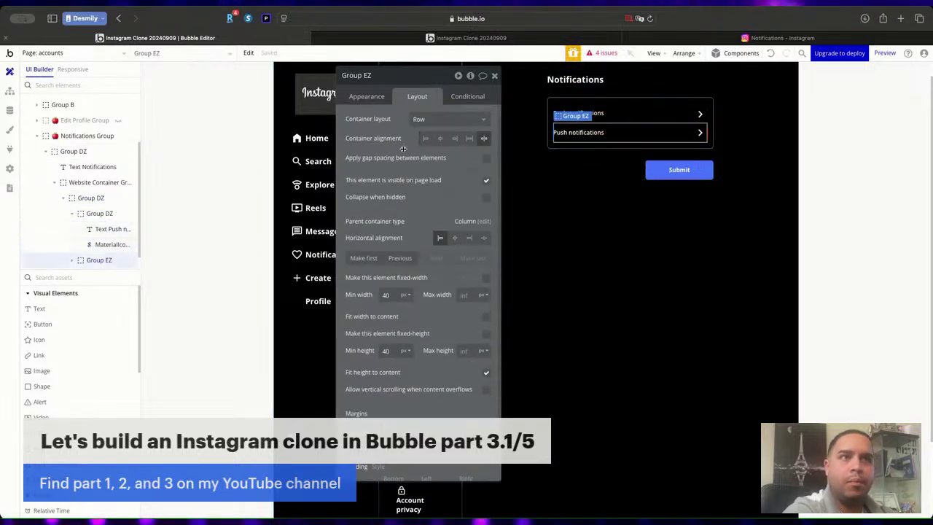
# Change the duplicated row's text to "Email notifications".
pyautogui.click(366, 96)
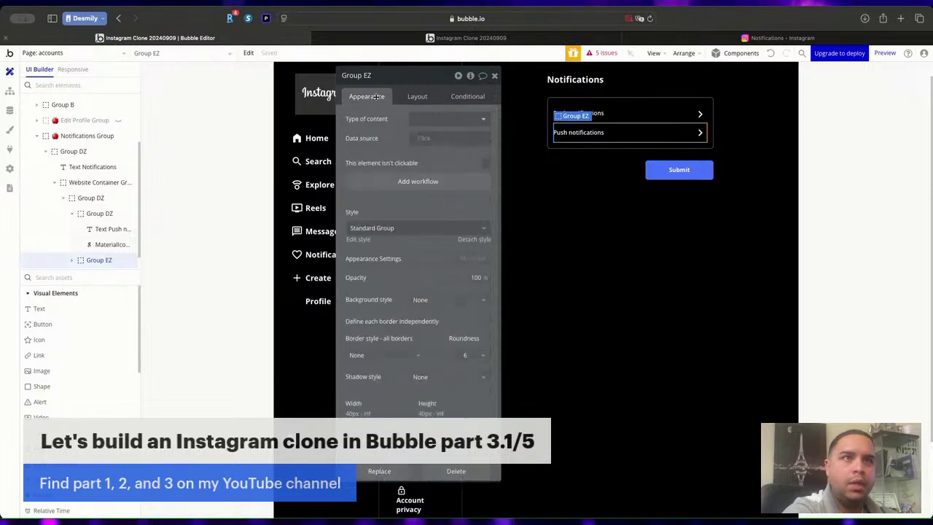
pyautogui.click(583, 133)
pyautogui.click(594, 134)
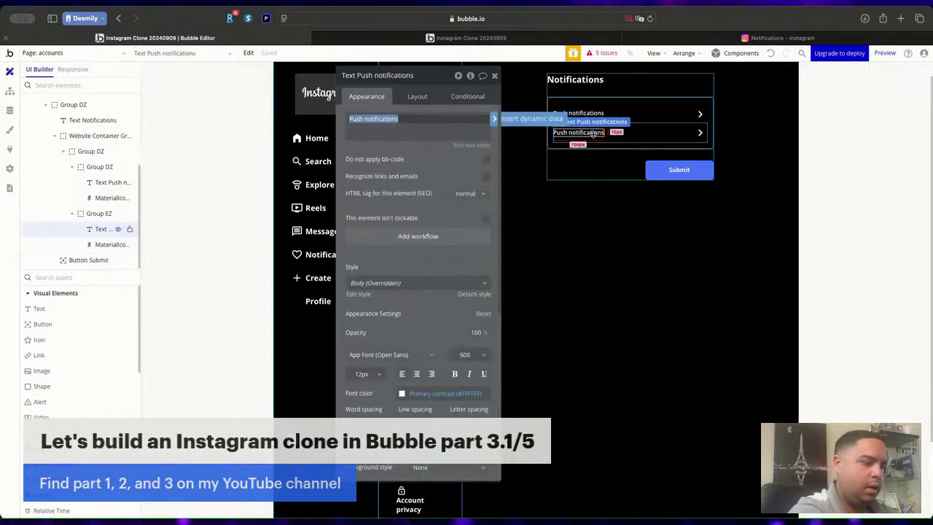
pyautogui.doubleClick(358, 118)
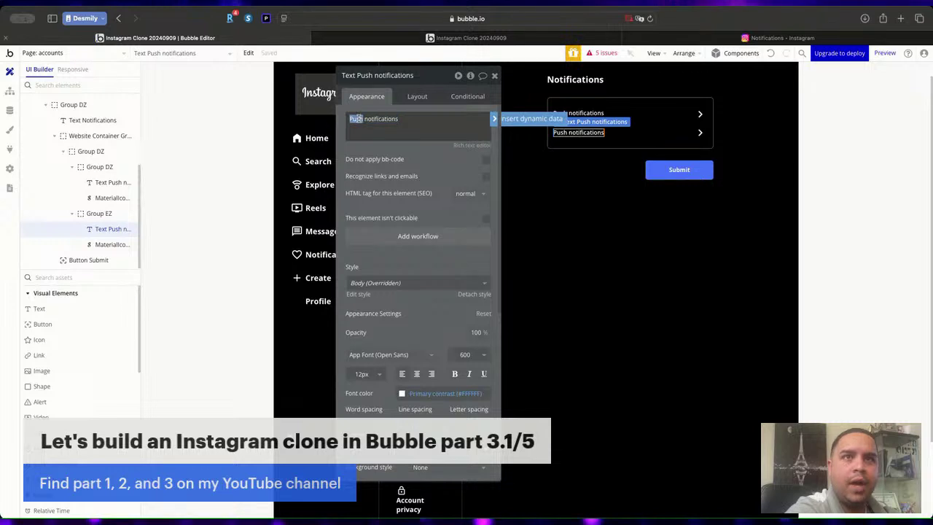
pyautogui.write('Email')
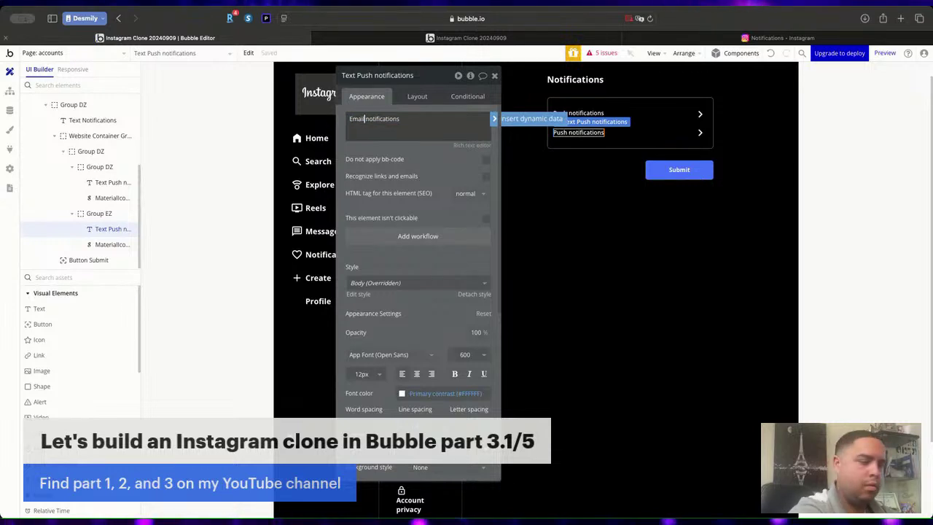
pyautogui.press('Return')
# Rename the second row's group to "Email notifications Group", reusing its copied title text.
pyautogui.press('super+c')
pyautogui.click(638, 136)
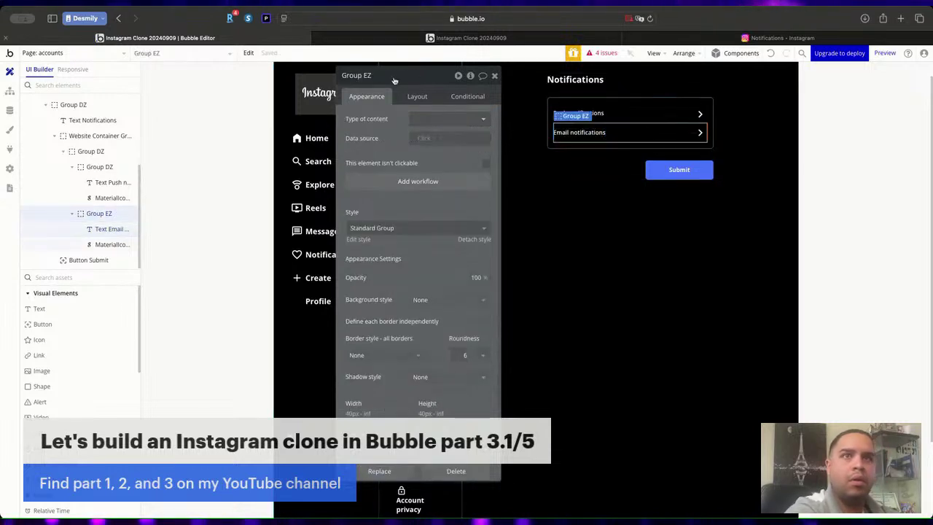
pyautogui.click(383, 79)
pyautogui.press('BackSpace')
pyautogui.press('BackSpace')
pyautogui.press('BackSpace')
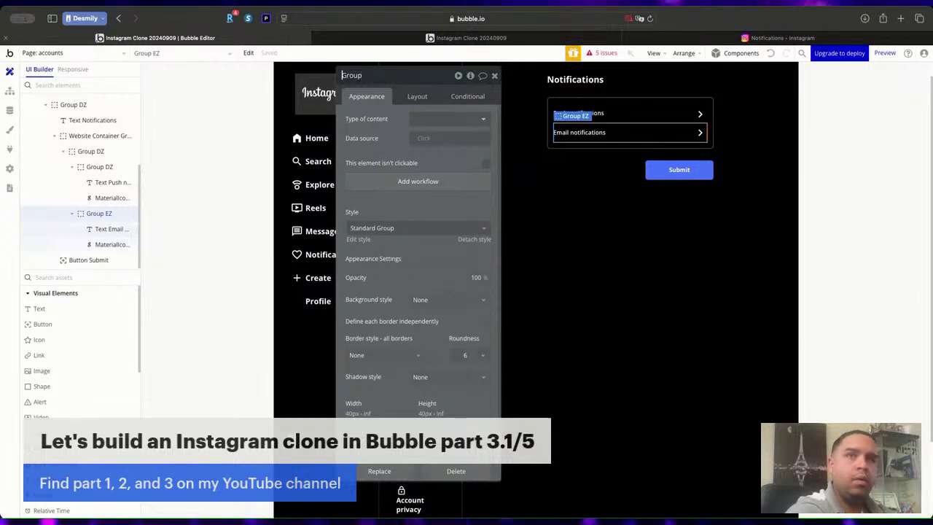
pyautogui.press('super+v')
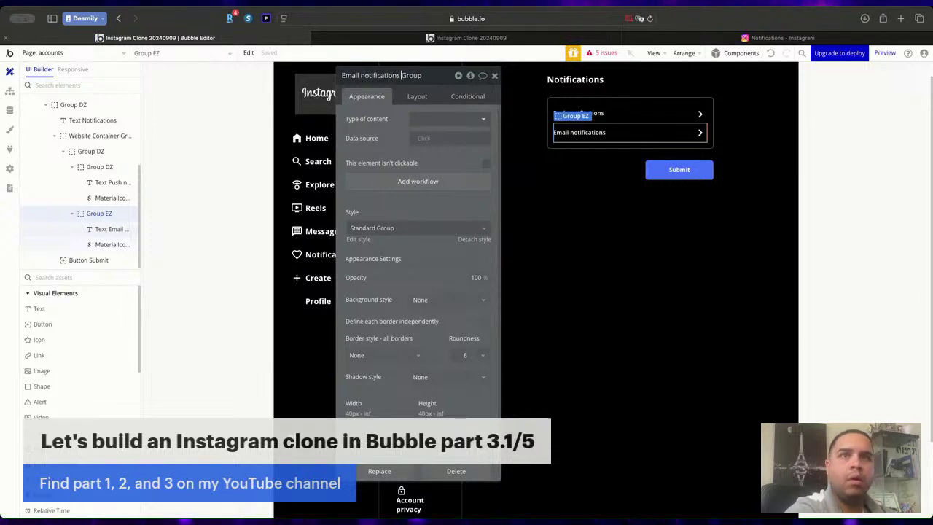
# Rename the first row's group to "Push notifications Group" using its copied title text, and close its properties.
pyautogui.click(602, 114)
pyautogui.press('super+c')
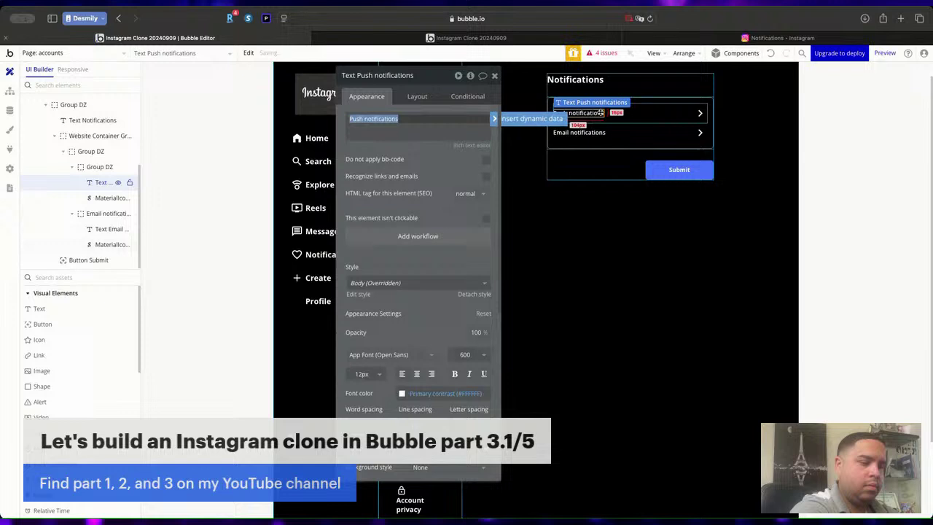
pyautogui.click(663, 113)
pyautogui.doubleClick(378, 76)
pyautogui.press('BackSpace')
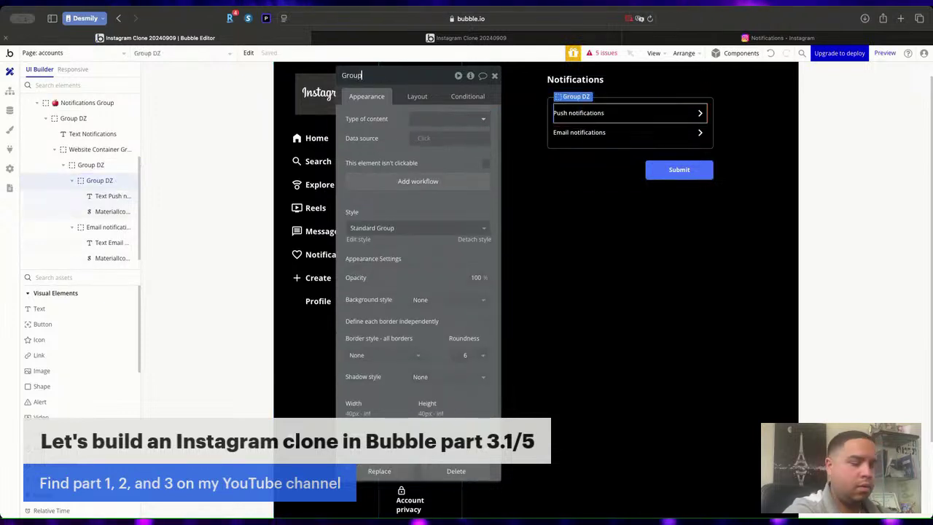
pyautogui.press('super+v')
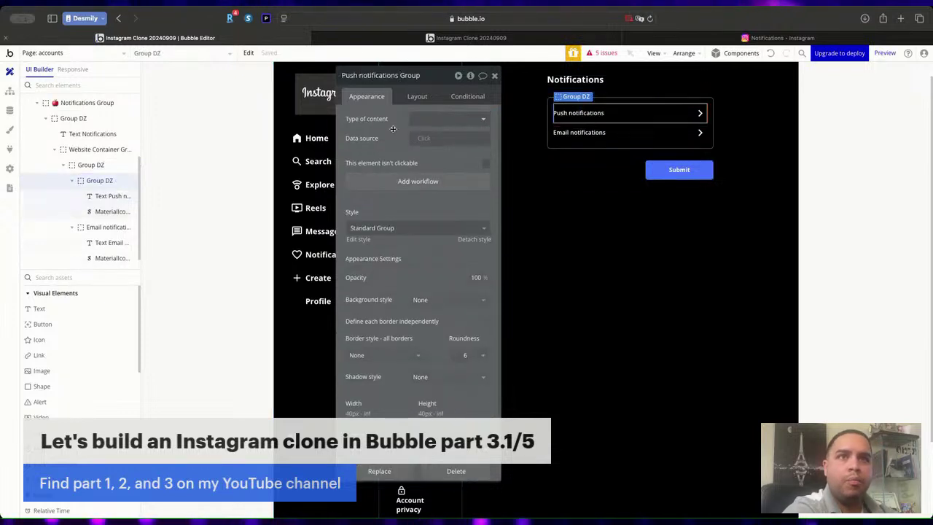
pyautogui.click(495, 76)
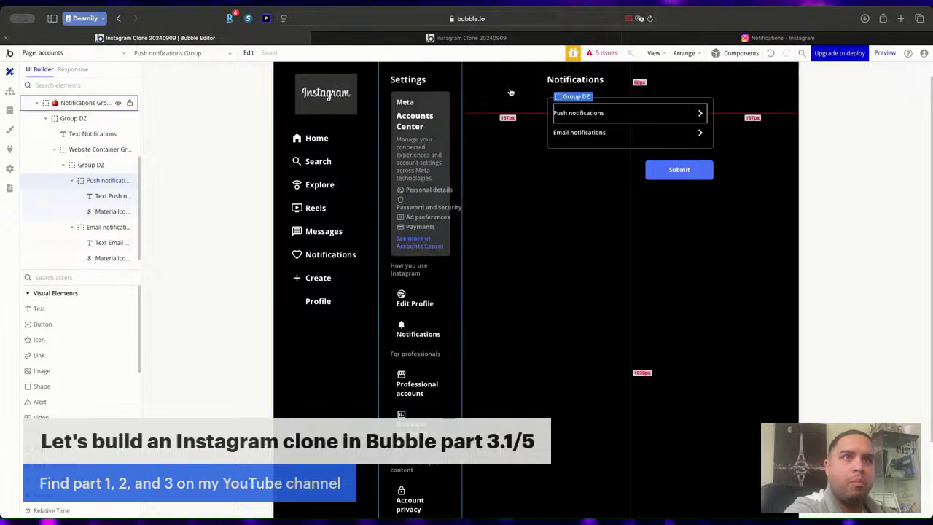
# Delete the Submit button below the bordered rows in Notifications Group.
pyautogui.click(835, 219)
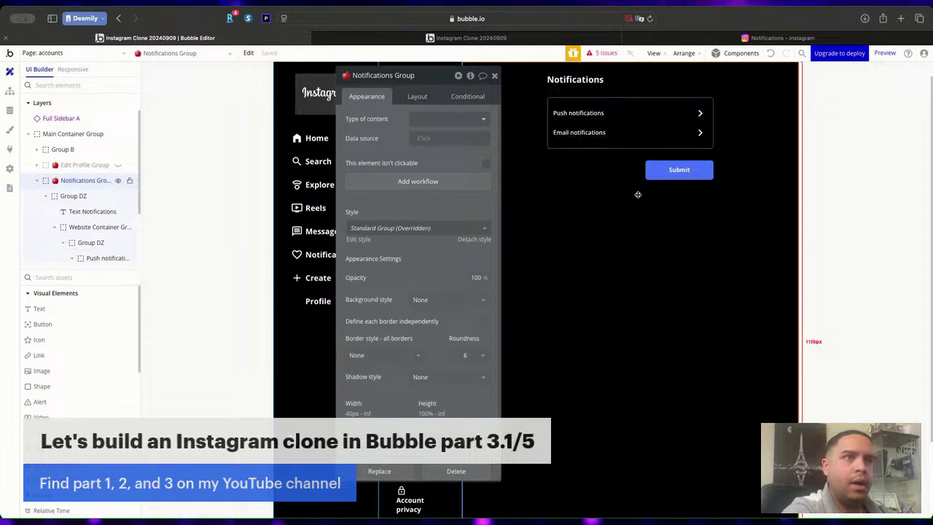
pyautogui.click(677, 170)
pyautogui.press('Delete')
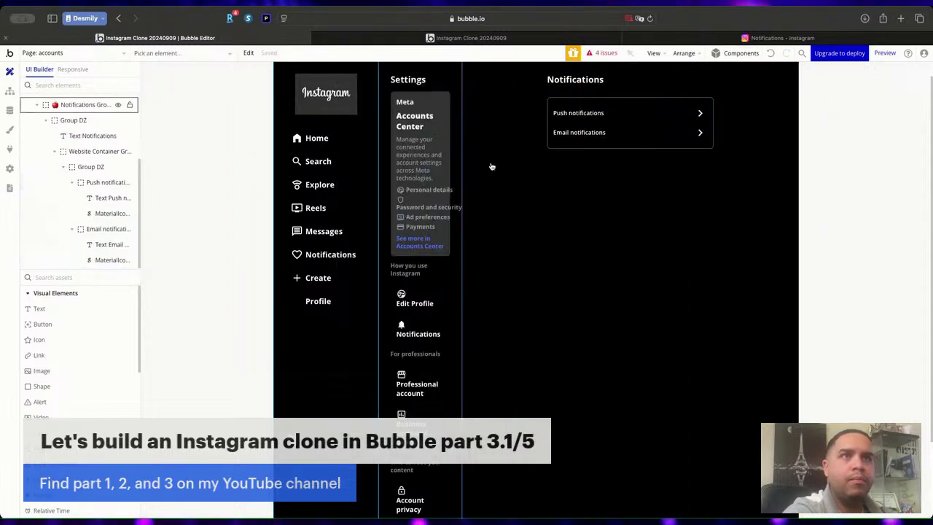
pyautogui.click(518, 40)
pyautogui.click(168, 37)
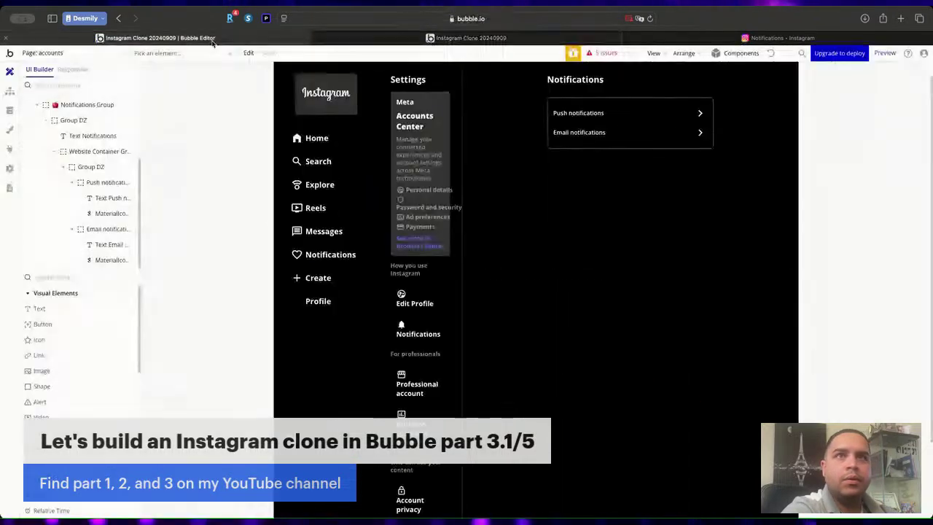
# Turn off page-load visibility for the main Notifications Group in its layout settings.
pyautogui.doubleClick(627, 95)
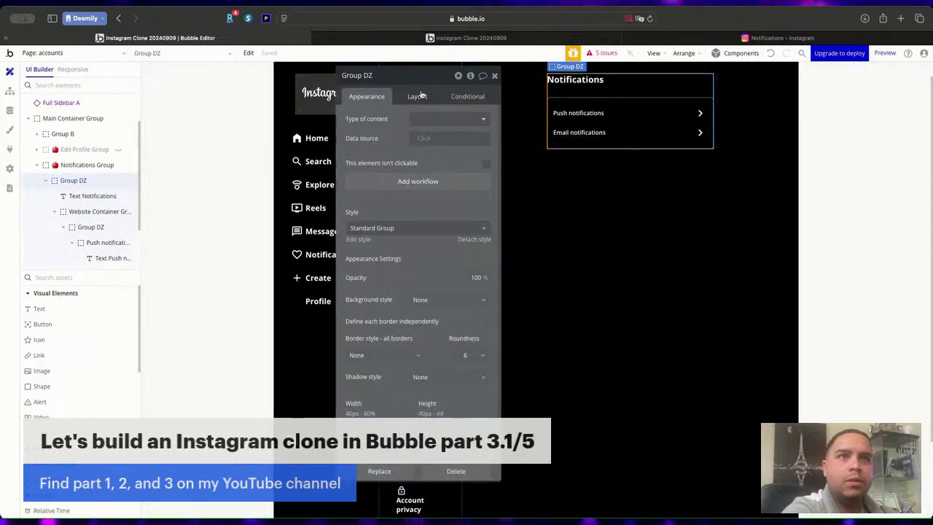
pyautogui.click(87, 165)
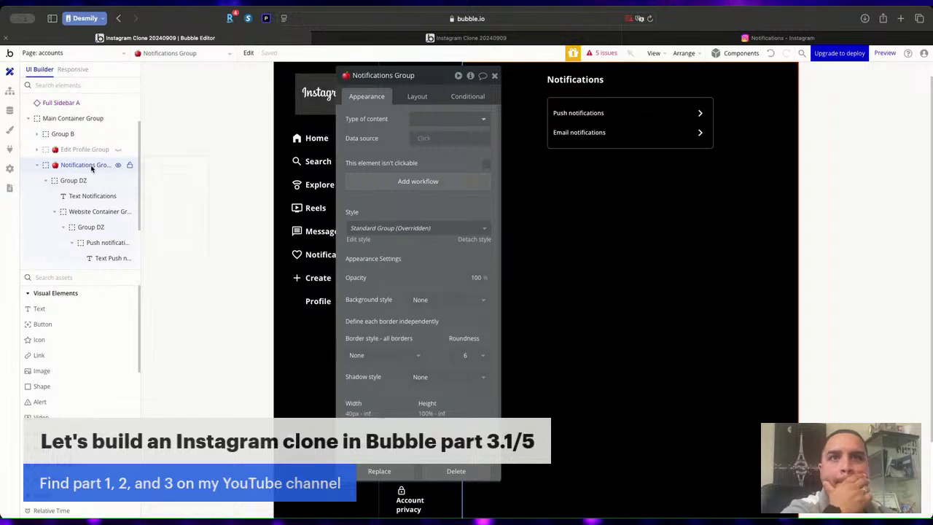
pyautogui.click(419, 99)
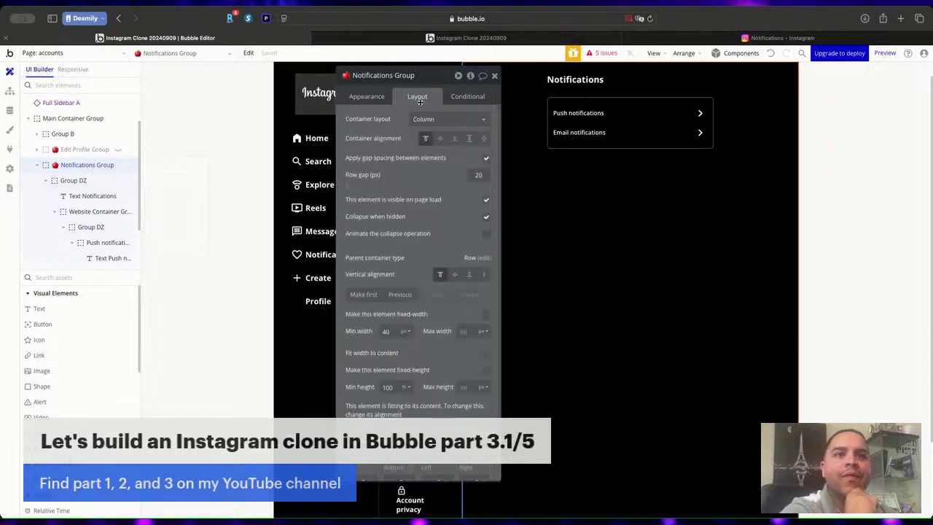
pyautogui.click(486, 202)
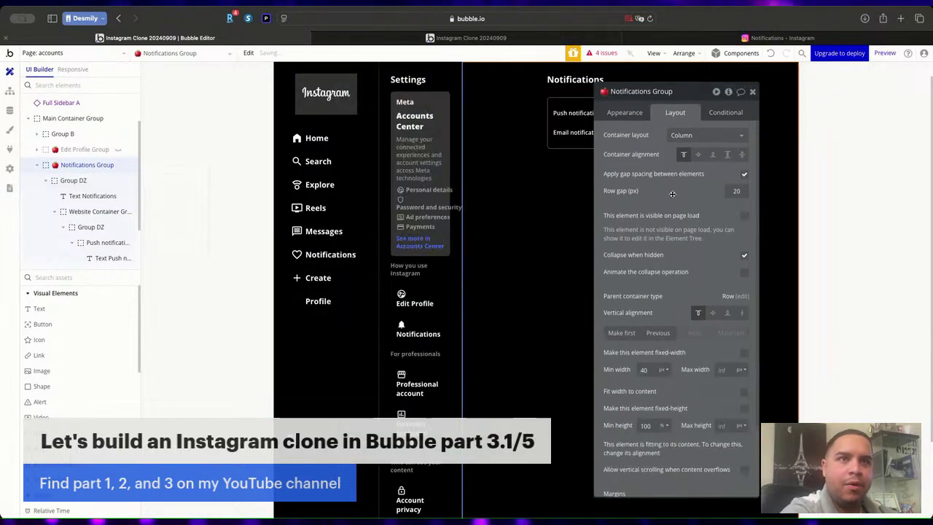
# Rename the group holding the Notifications item in the Settings menu as "Notifications Menu Group".
pyautogui.click(435, 324)
pyautogui.click(735, 105)
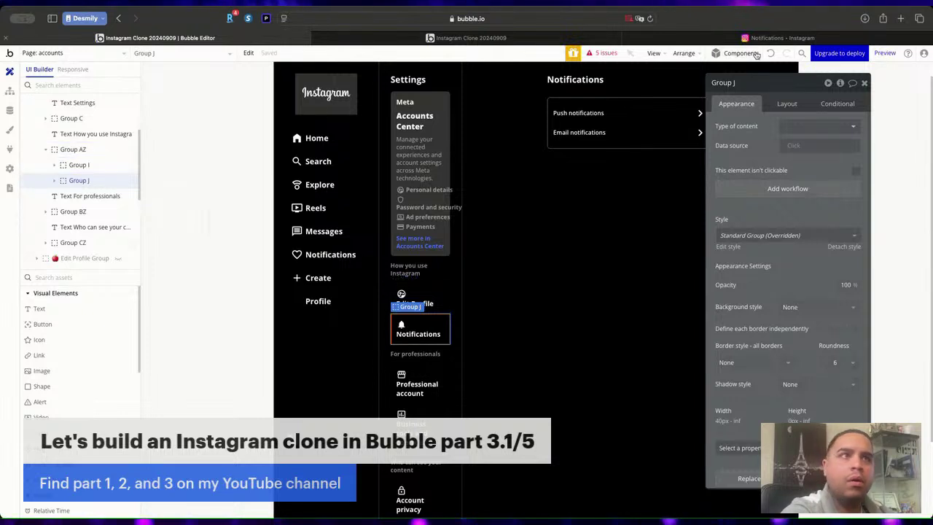
pyautogui.click(54, 180)
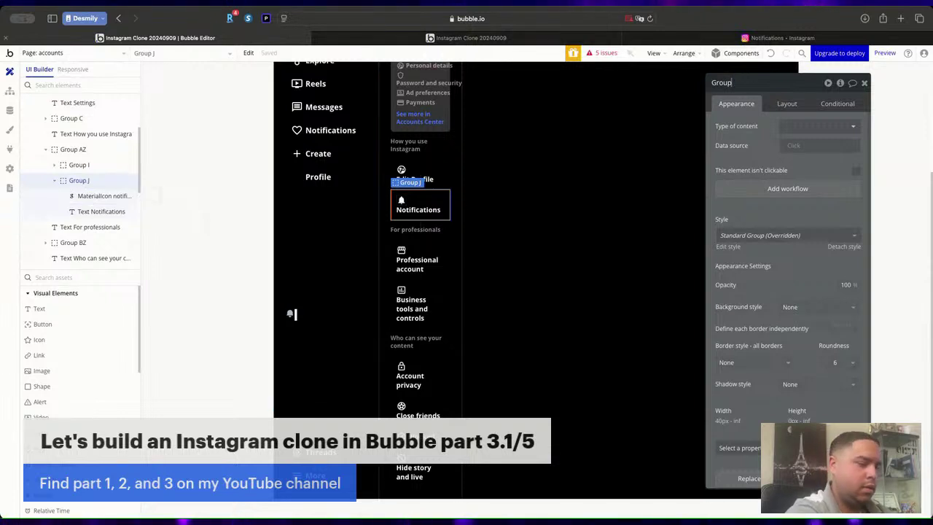
pyautogui.write('ica')
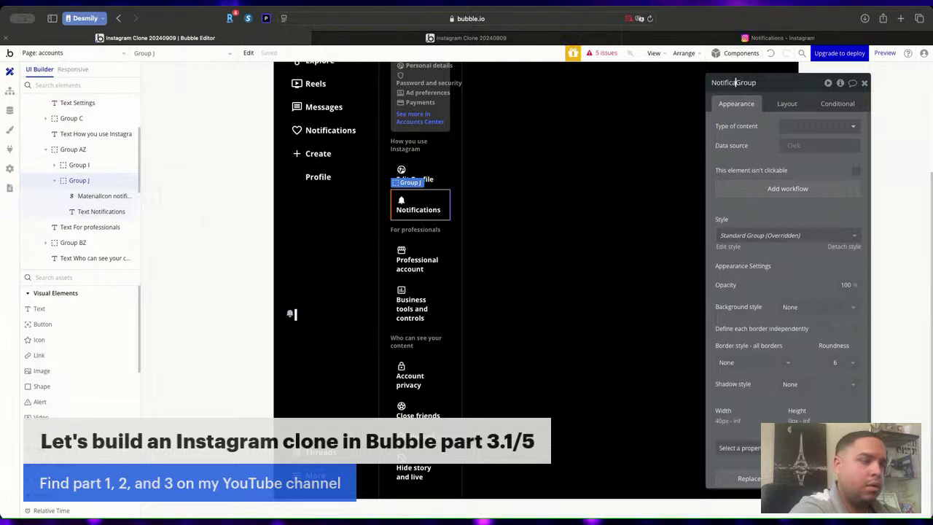
pyautogui.write('tions Menu')
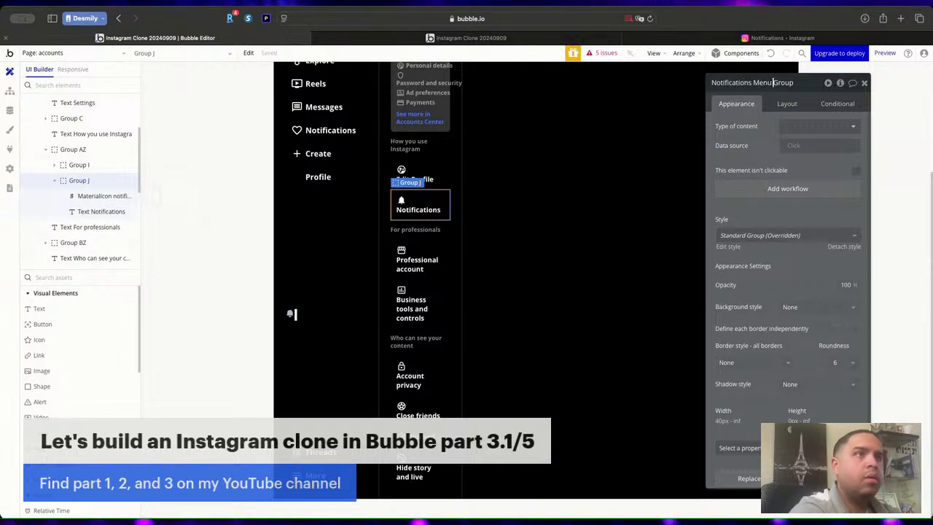
# Create a click workflow for Notifications Menu Group with an action that shows Notifications Group.
pyautogui.click(739, 188)
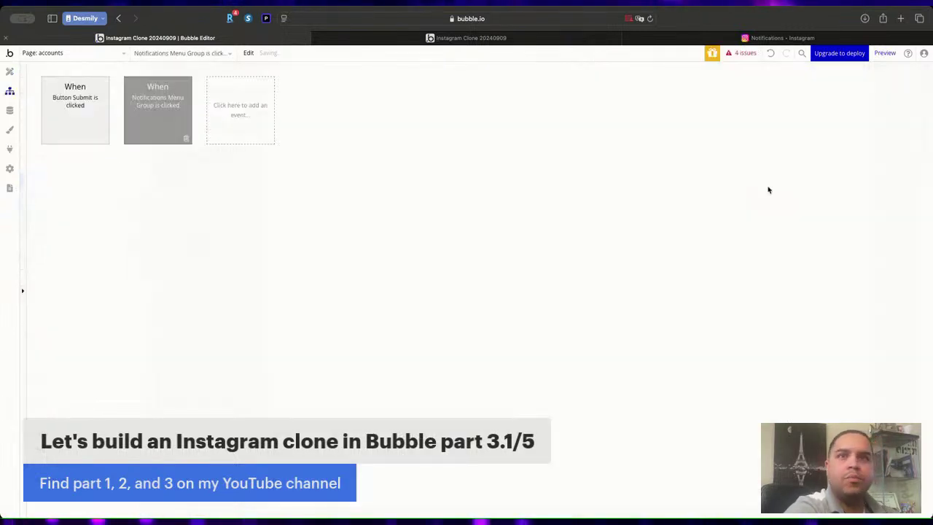
pyautogui.click(83, 176)
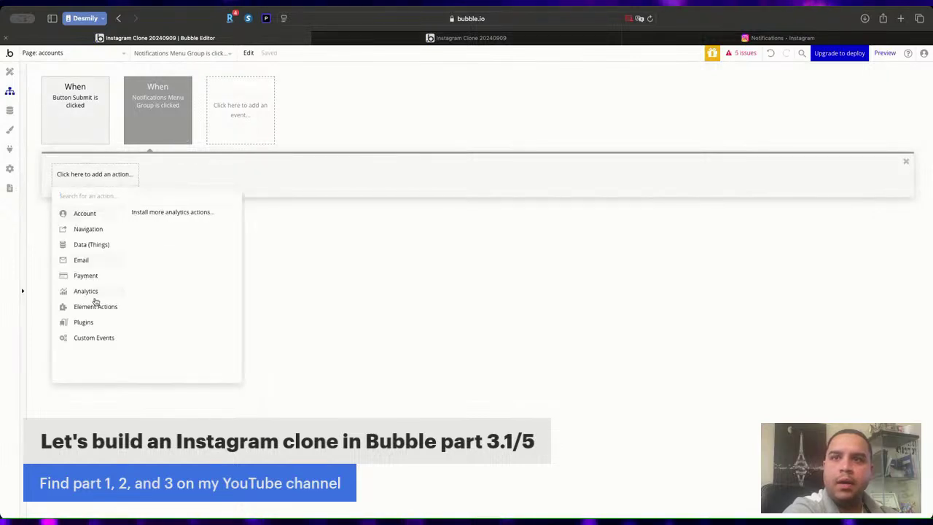
pyautogui.click(139, 221)
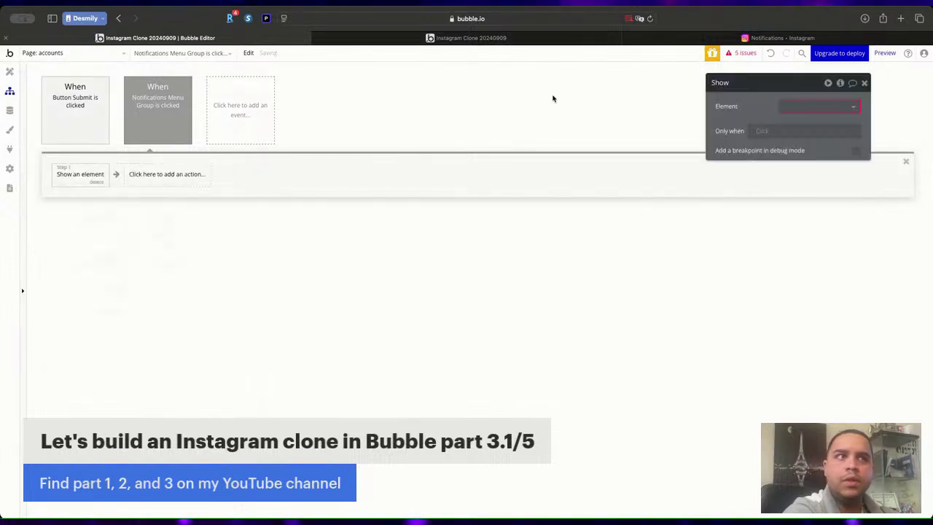
pyautogui.click(796, 115)
pyautogui.write('noti')
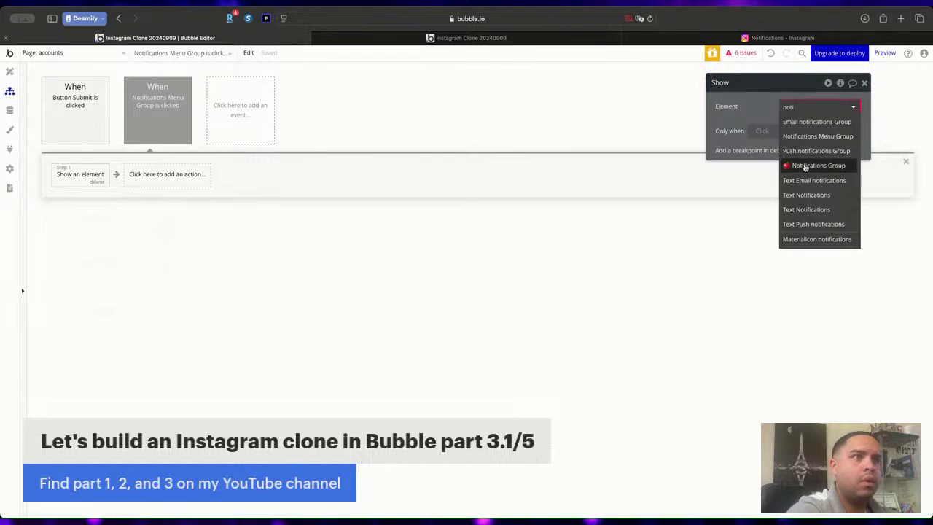
pyautogui.click(805, 167)
# Add a second action to the Notifications Menu Group workflow that hides Edit Profile Group.
pyautogui.click(212, 178)
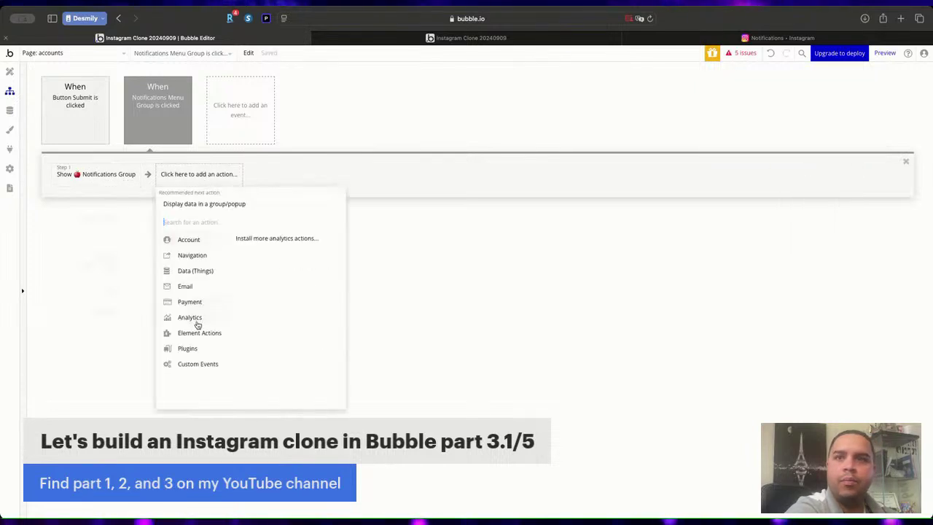
pyautogui.moveTo(198, 332)
pyautogui.click(296, 248)
pyautogui.click(816, 106)
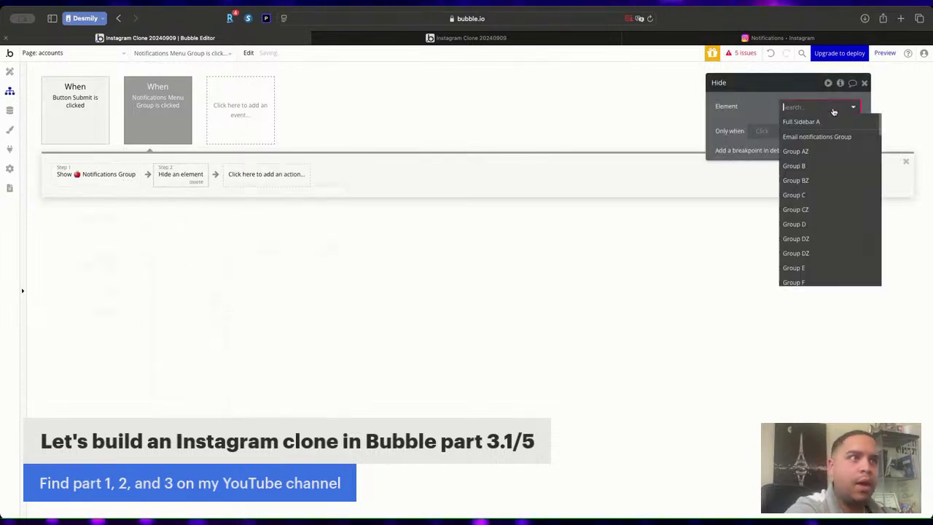
pyautogui.write('edit')
pyautogui.click(842, 117)
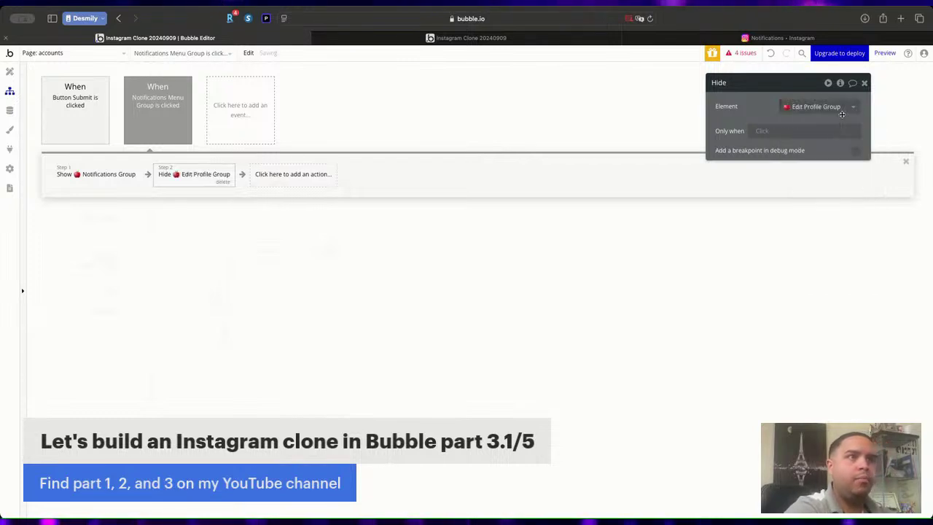
pyautogui.click(864, 83)
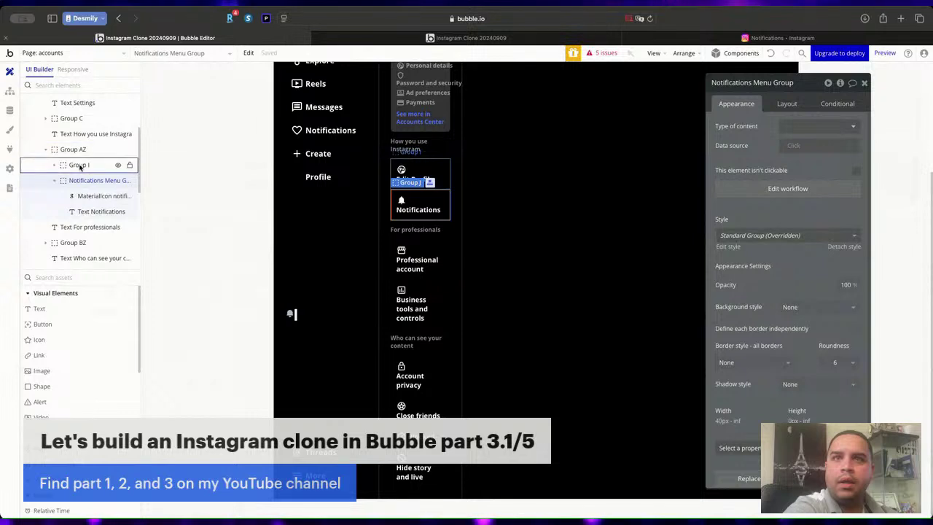
# Rename the group holding the Edit Profile item in the Settings menu as "Edit Profile Menu Group".
pyautogui.click(79, 165)
pyautogui.click(750, 85)
pyautogui.press('BackSpace')
pyautogui.press('BackSpace')
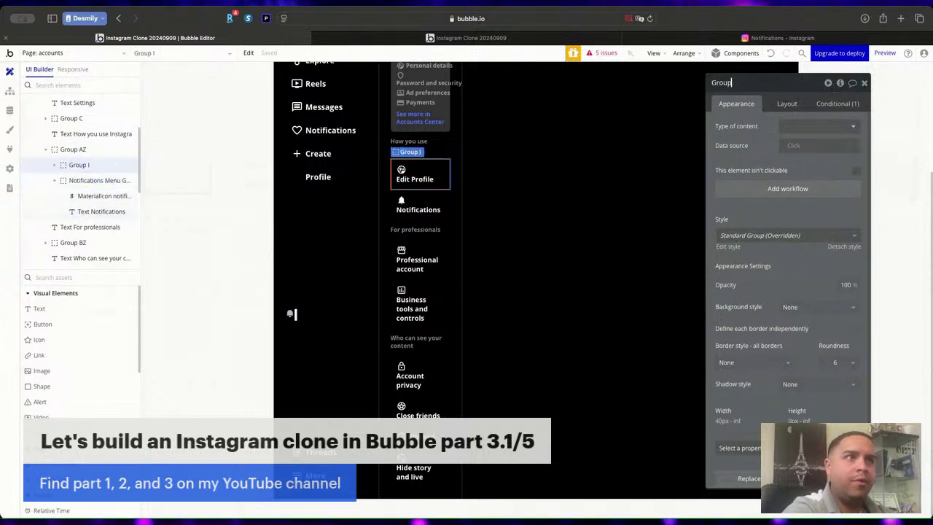
pyautogui.write('Edit Profile')
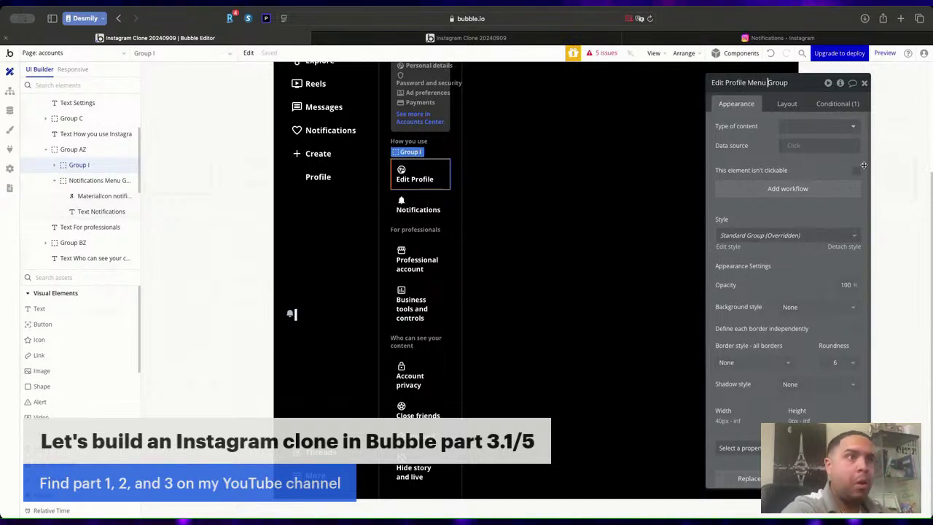
pyautogui.write(' Menu')
# Create a click workflow for Edit Profile Menu Group with an action that shows Edit Profile Group.
pyautogui.click(787, 188)
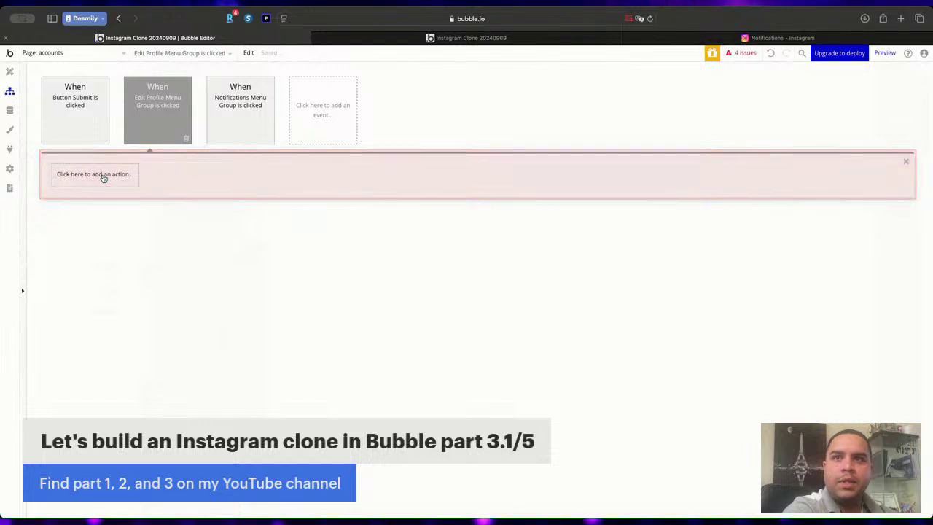
pyautogui.click(95, 174)
pyautogui.moveTo(96, 306)
pyautogui.click(136, 223)
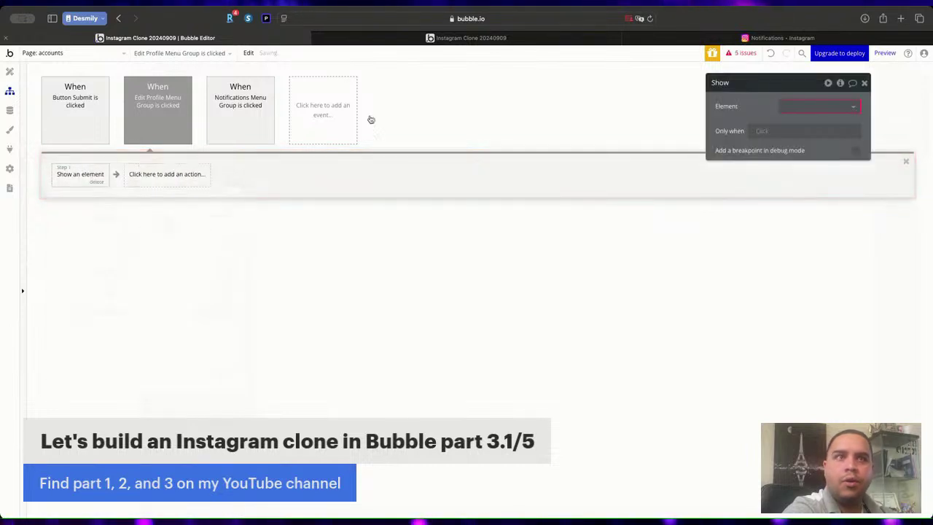
pyautogui.click(796, 107)
pyautogui.write('edit')
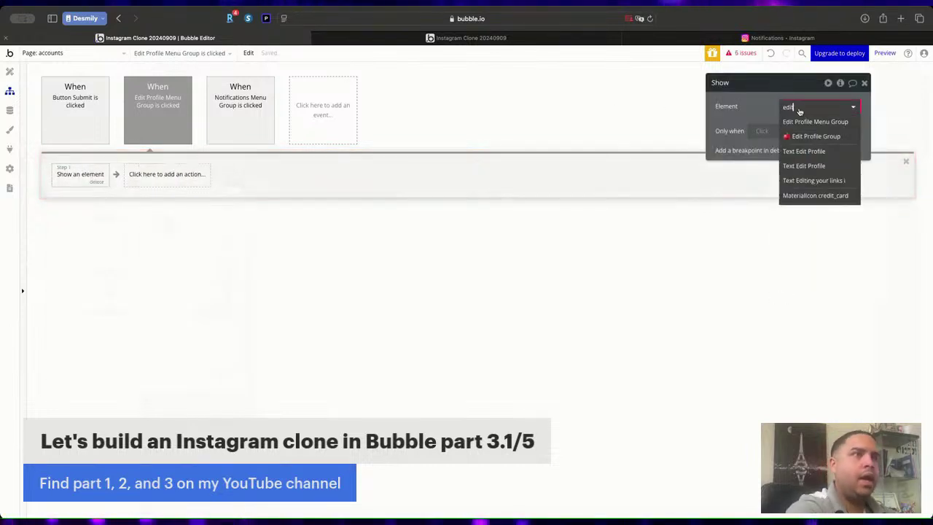
pyautogui.click(808, 136)
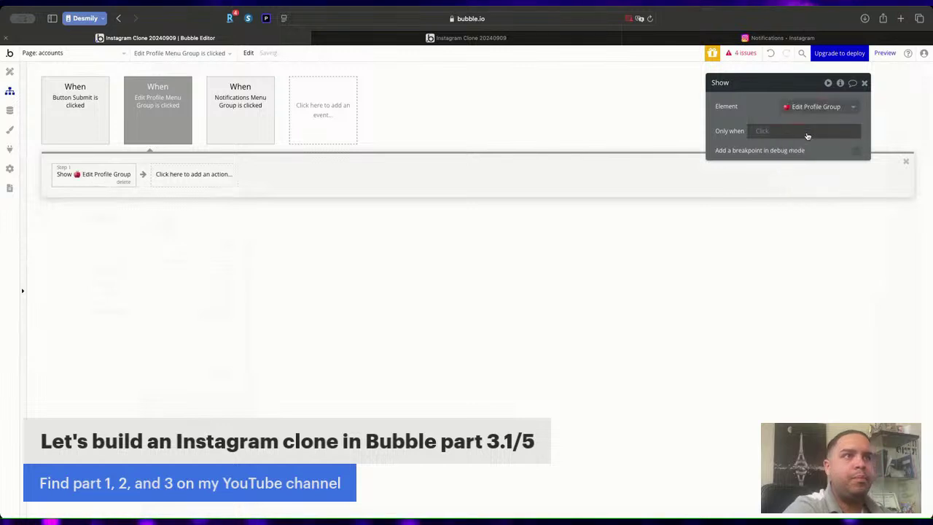
# Add a second action to the Edit Profile Menu Group workflow that hides Notifications Group.
pyautogui.click(202, 174)
pyautogui.moveTo(196, 333)
pyautogui.click(300, 248)
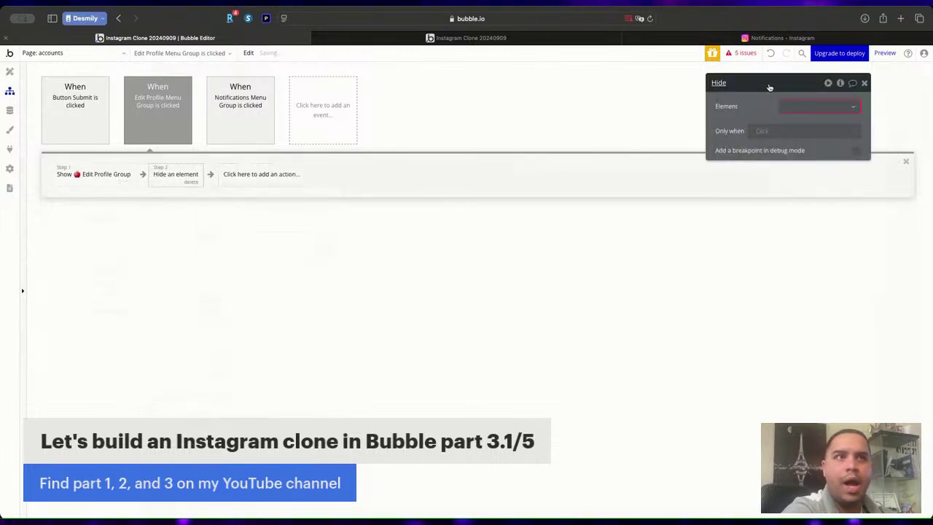
pyautogui.click(829, 108)
pyautogui.write('noti')
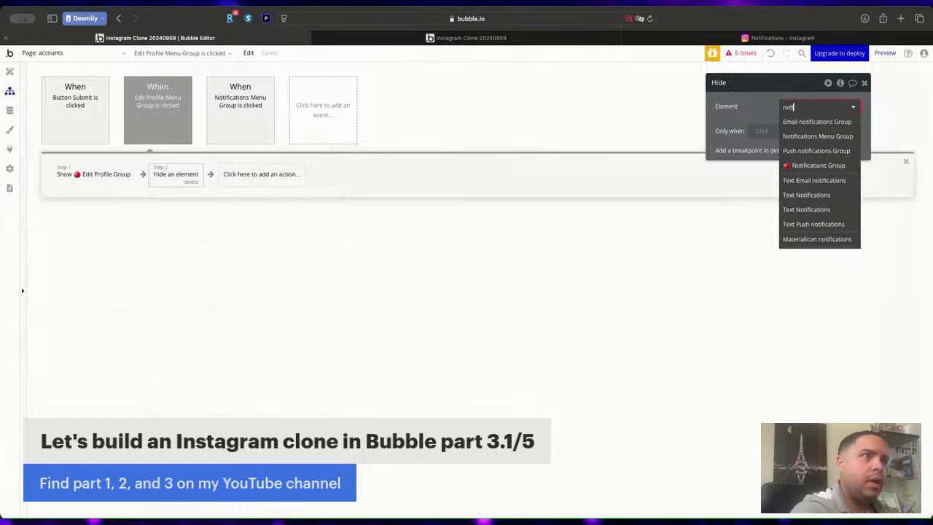
pyautogui.click(828, 165)
pyautogui.click(866, 84)
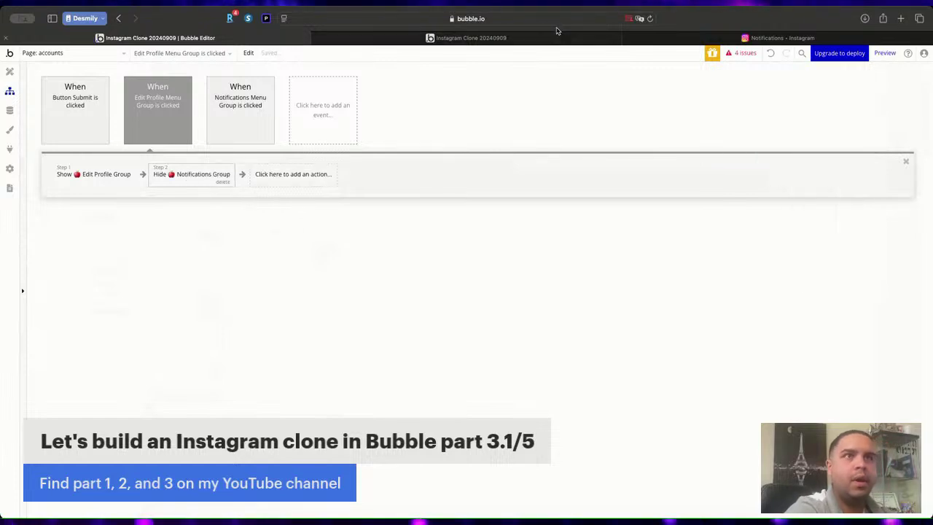
# Return to the page design and copy the "Edit Profile Group is visible" condition from Edit Profile Menu Group.
pyautogui.click(510, 37)
pyautogui.click(241, 38)
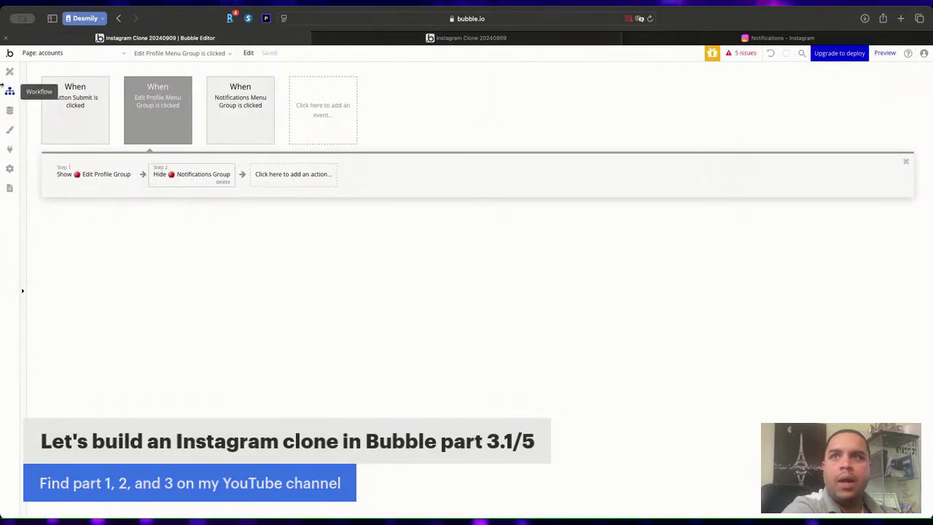
pyautogui.click(10, 71)
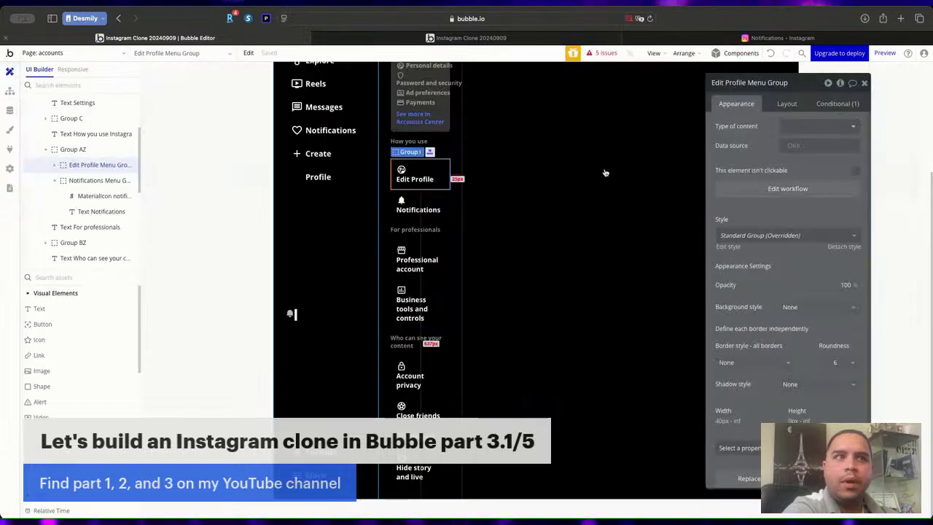
pyautogui.click(825, 105)
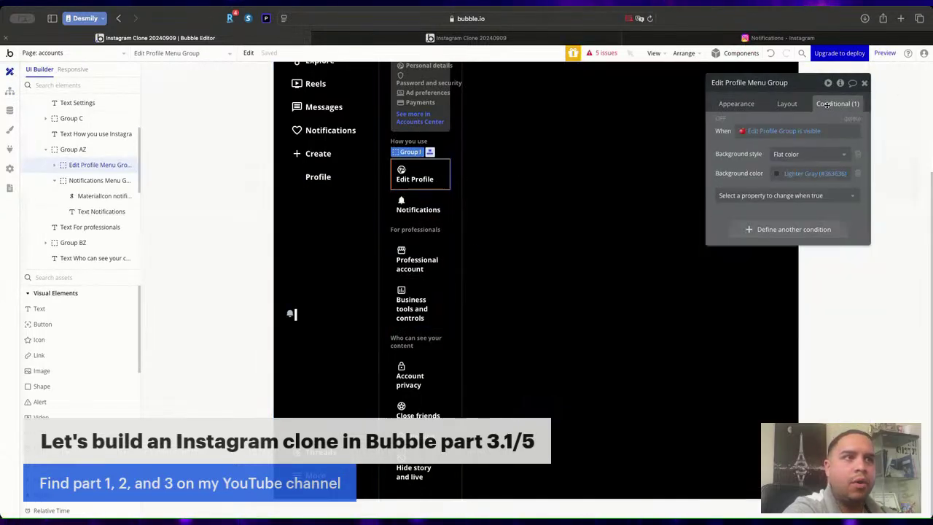
pyautogui.rightClick(722, 145)
pyautogui.click(787, 118)
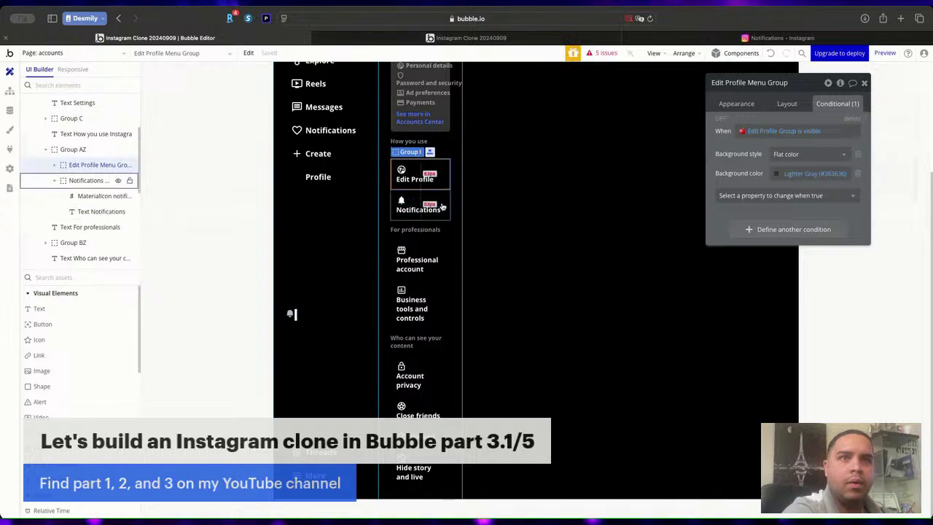
# Paste the copied condition onto Notifications Menu Group and make it apply when Notifications Group is visible.
pyautogui.click(99, 180)
pyautogui.rightClick(764, 102)
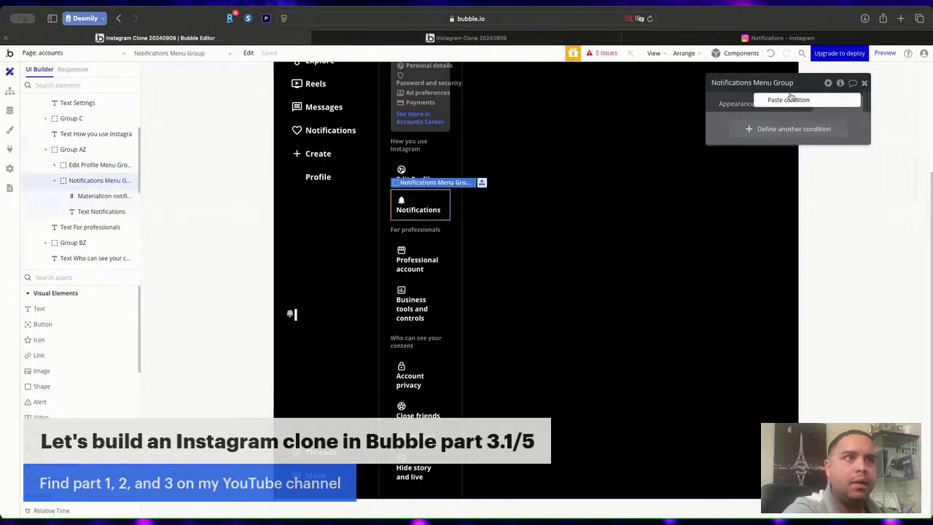
pyautogui.click(791, 98)
pyautogui.click(762, 131)
pyautogui.write('noti')
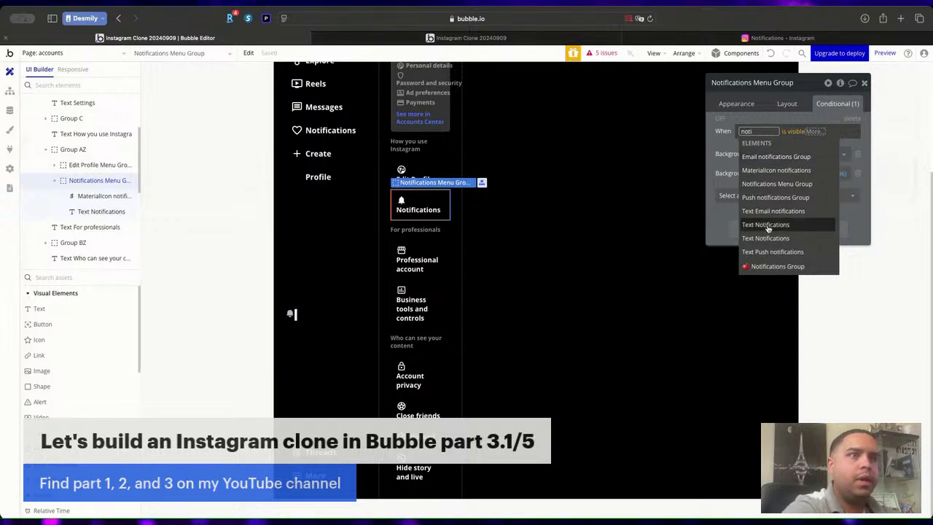
pyautogui.click(766, 266)
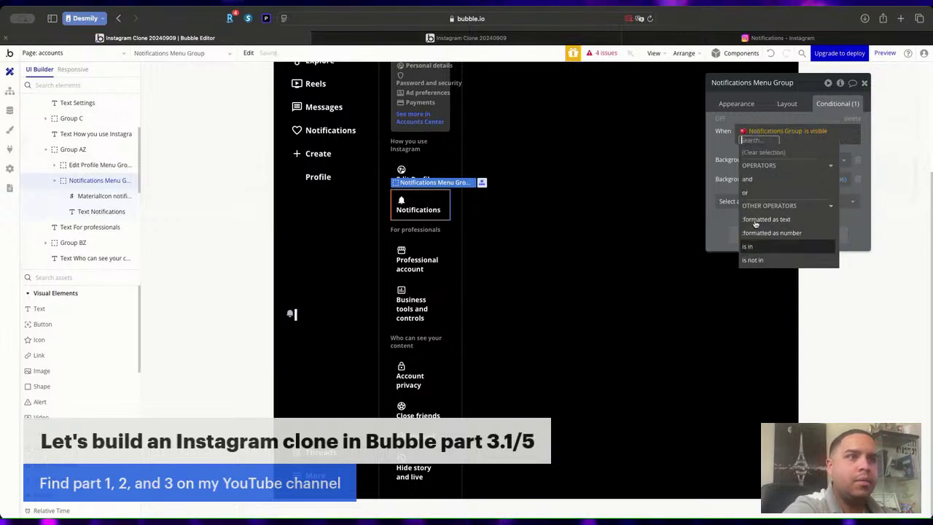
pyautogui.click(854, 104)
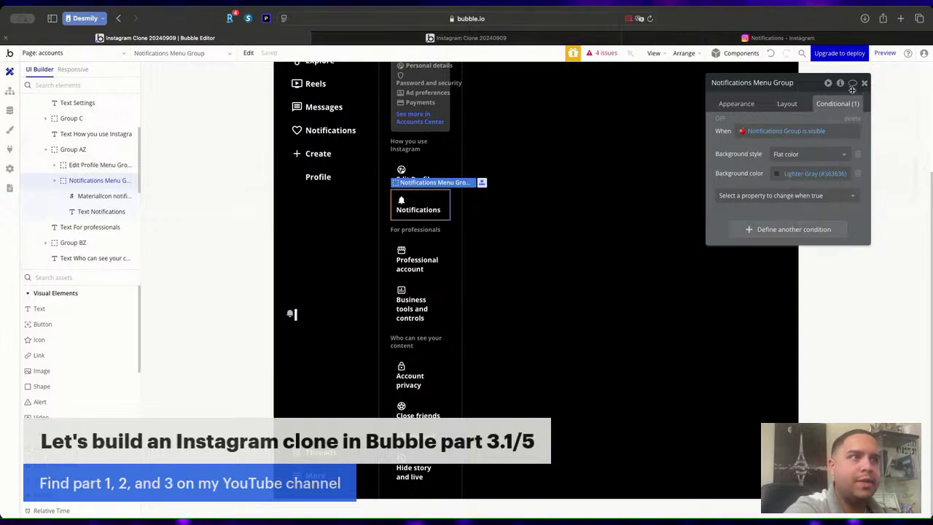
pyautogui.click(864, 84)
# Switch to the running app preview and open Notifications in the Settings menu to test the section change.
pyautogui.click(459, 38)
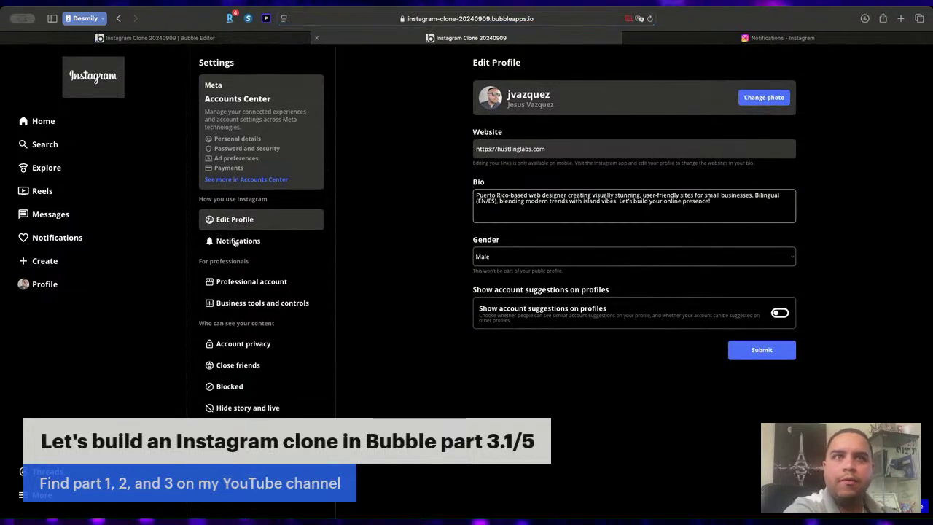
pyautogui.click(235, 243)
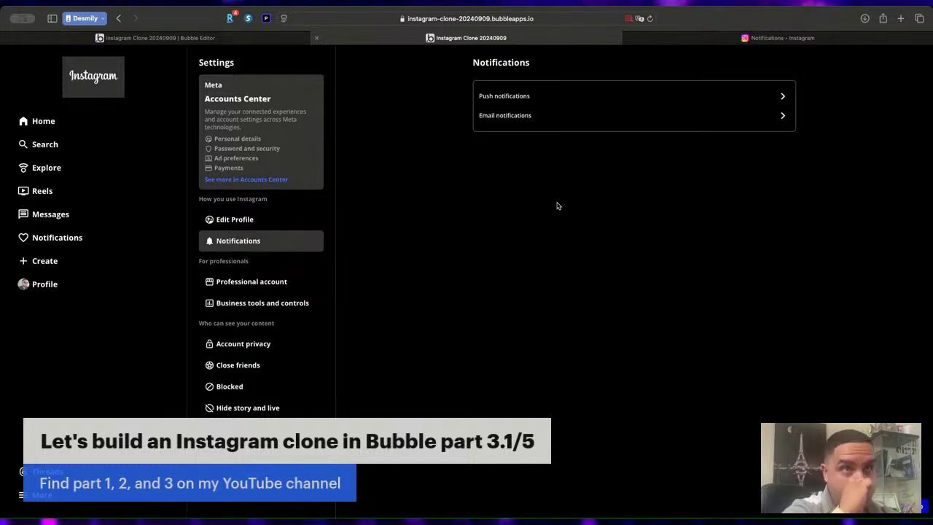
# Compare the Notifications section in the running preview with Instagram's own Notifications settings page, checking layout and menu highlighting.
pyautogui.click(748, 37)
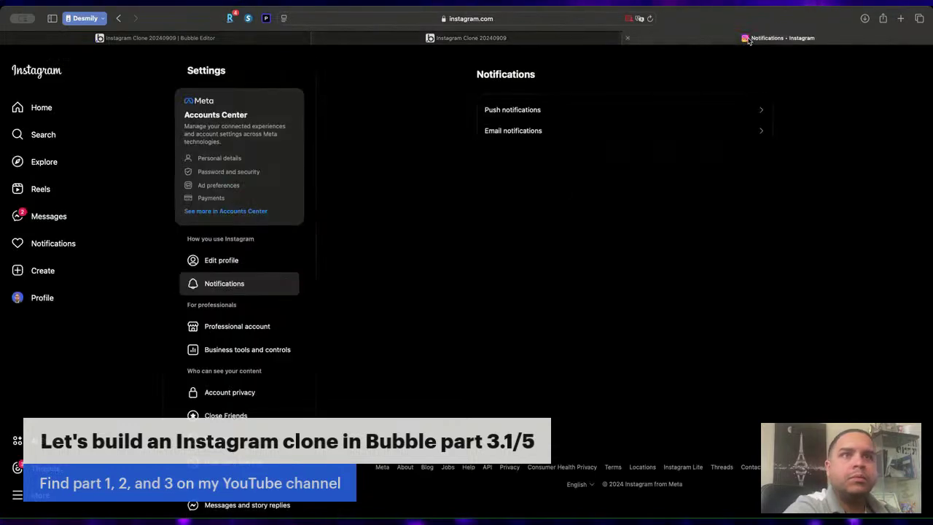
pyautogui.hotkey('ctrl', 'shift', 'Tab')
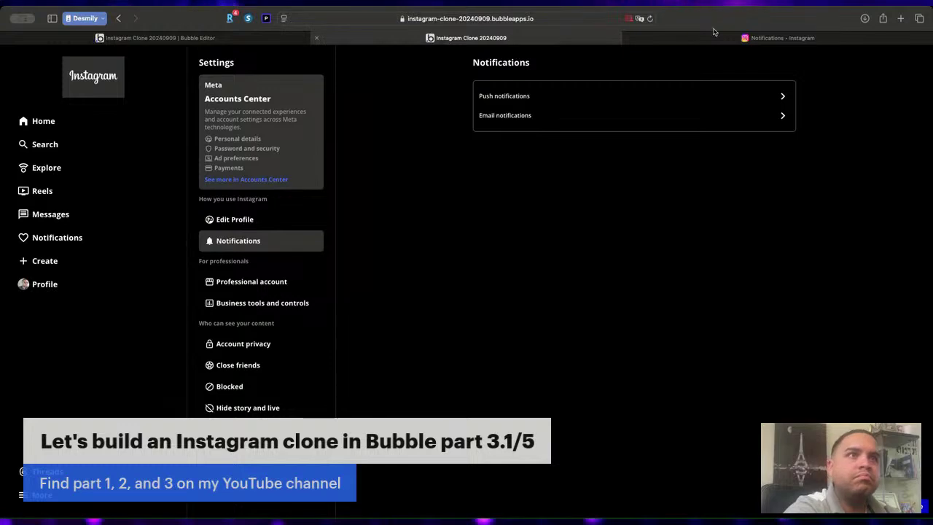
pyautogui.click(713, 39)
pyautogui.click(585, 39)
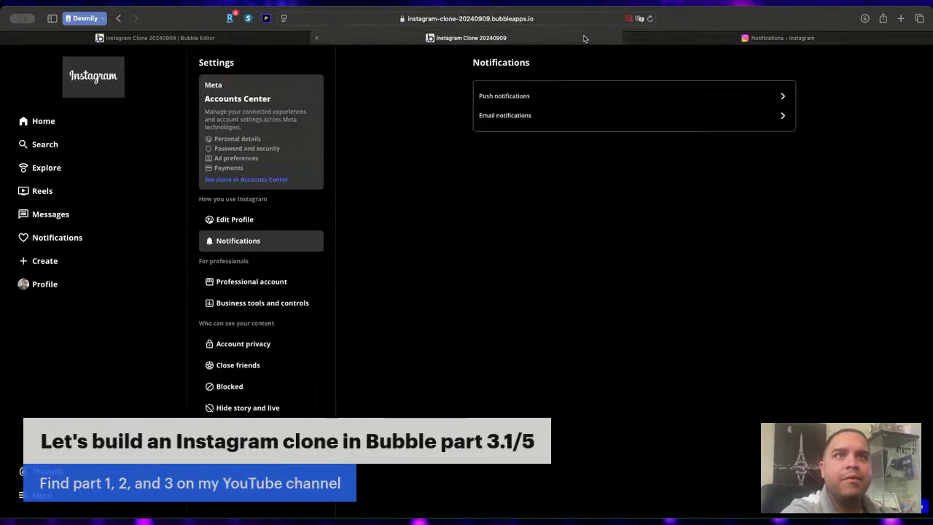
pyautogui.click(670, 36)
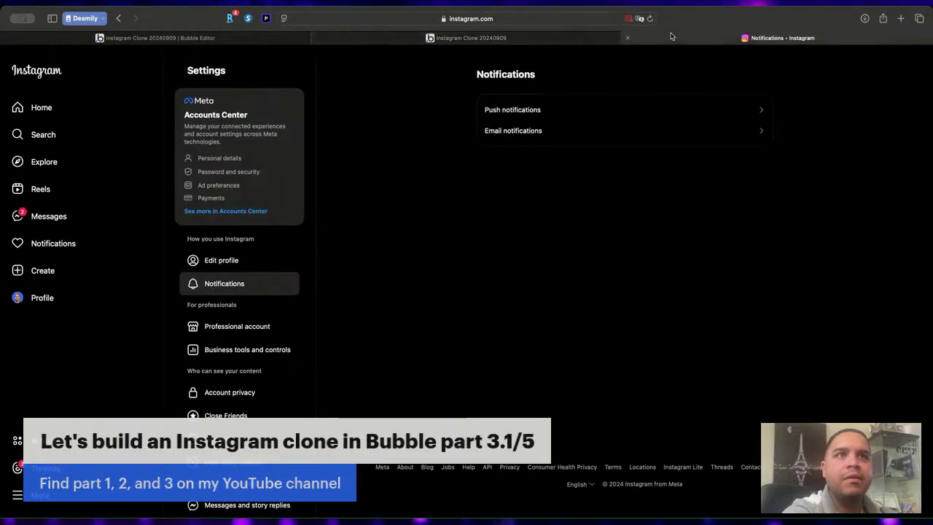
pyautogui.click(521, 39)
pyautogui.click(709, 41)
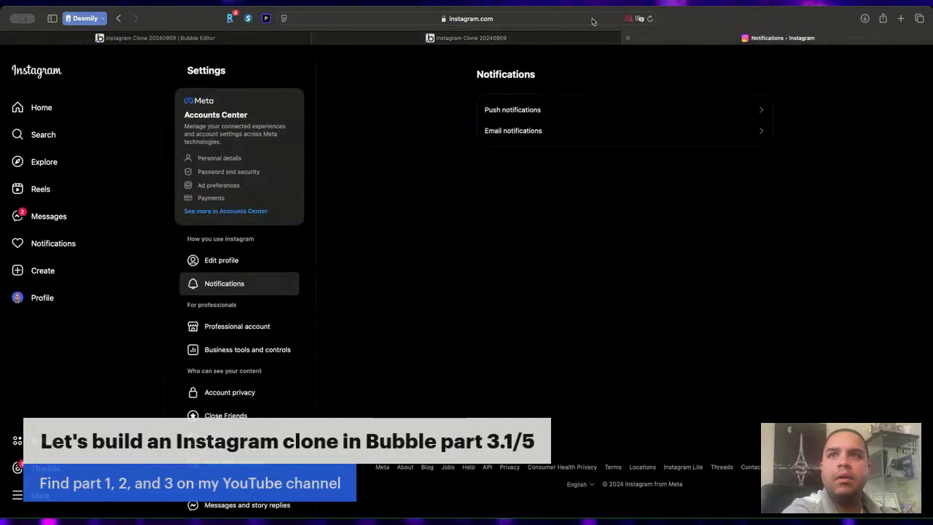
pyautogui.click(539, 42)
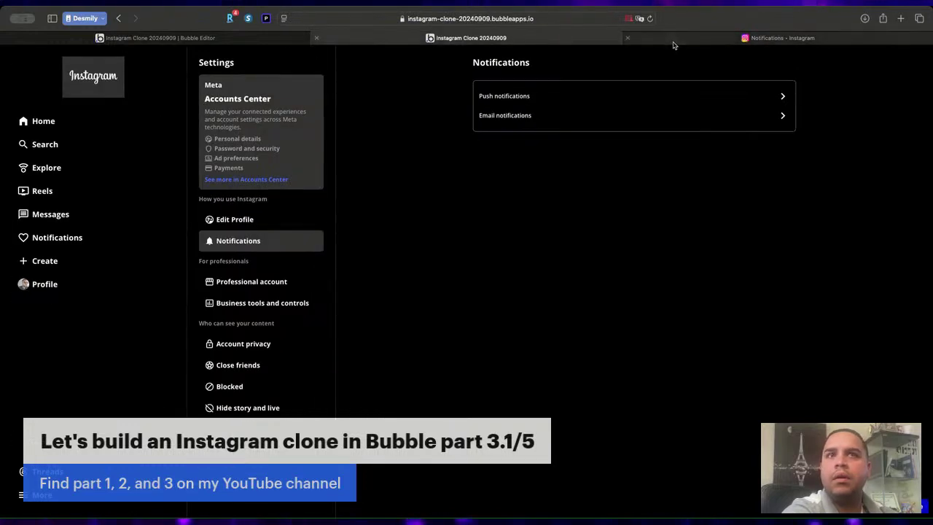
pyautogui.click(672, 44)
pyautogui.click(550, 42)
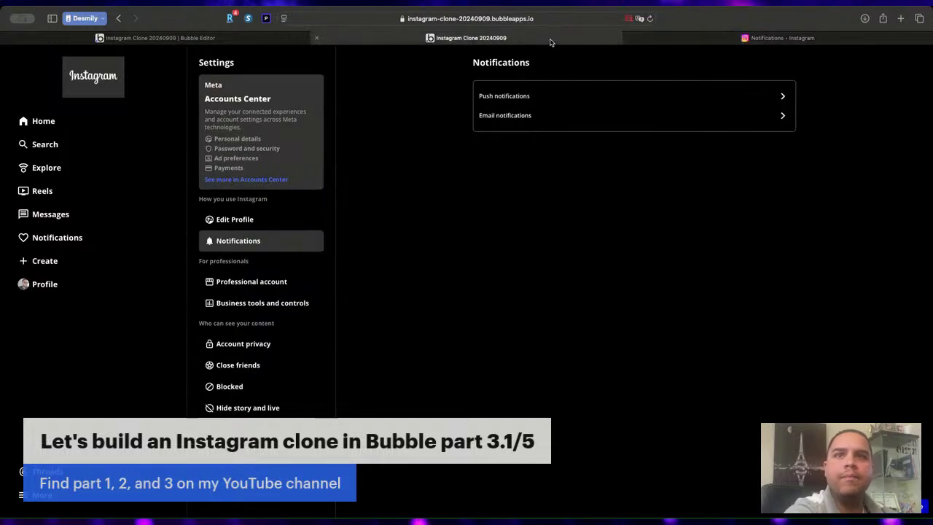
pyautogui.click(693, 40)
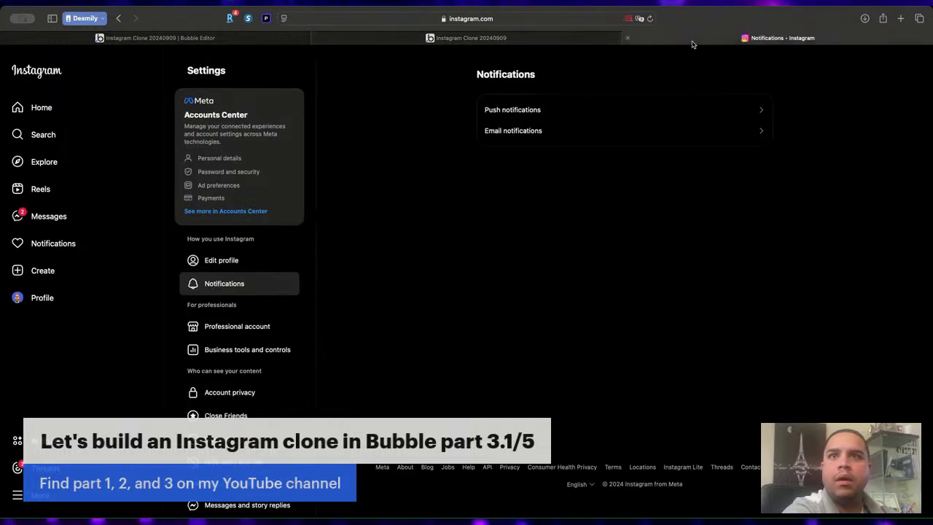
pyautogui.click(502, 37)
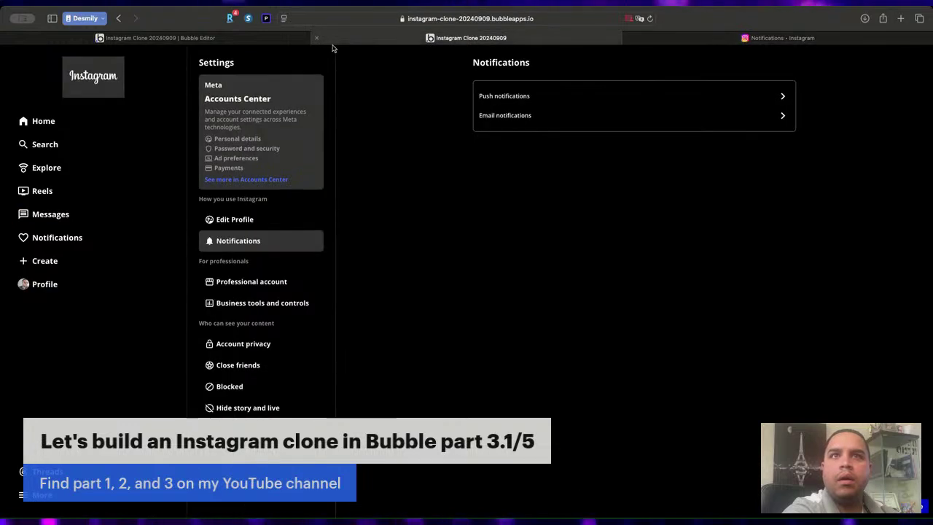
# Open Push notifications on the Instagram reference site to examine its layout, and return to the running preview.
pyautogui.click(761, 37)
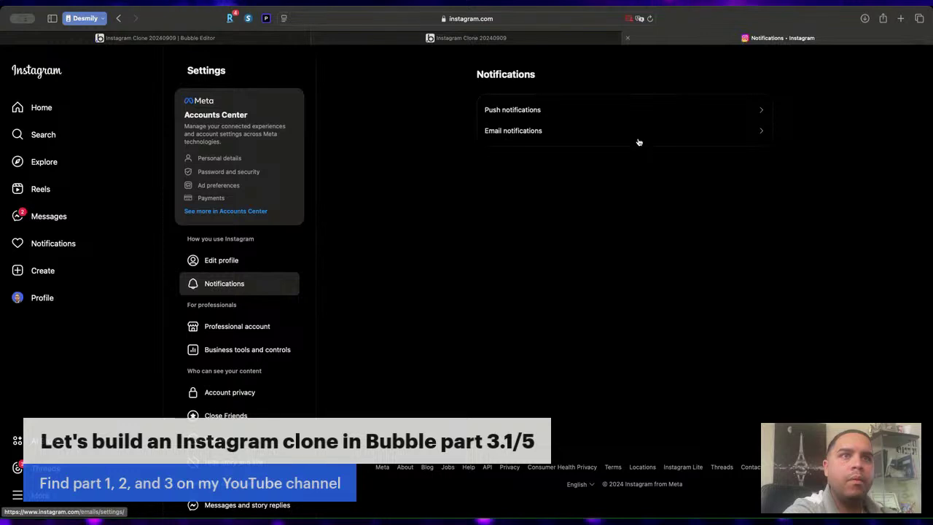
pyautogui.click(648, 109)
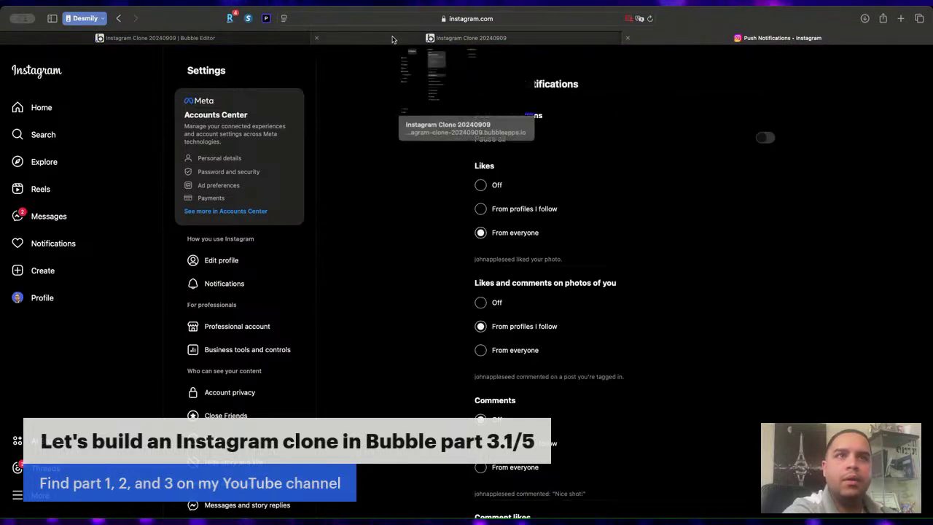
pyautogui.click(425, 38)
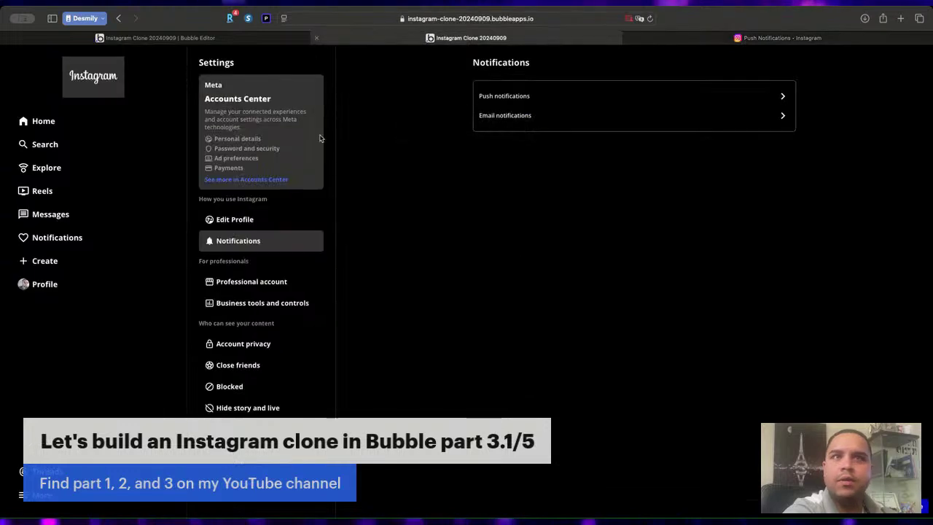
# Switch to the Bubble editor and rename Group C, the Accounts Center card, as "Accounts Center Top Group".
pyautogui.click(156, 39)
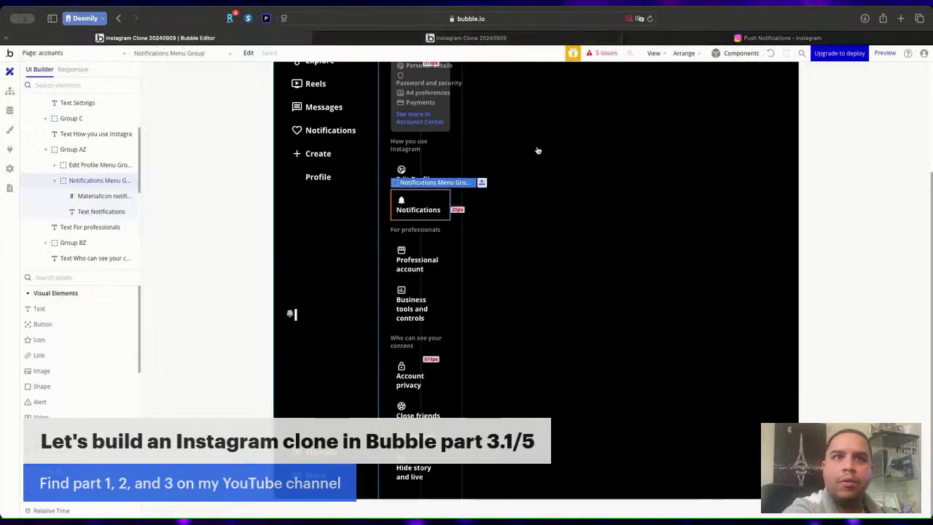
pyautogui.click(46, 149)
pyautogui.scroll(2, 61, 182)
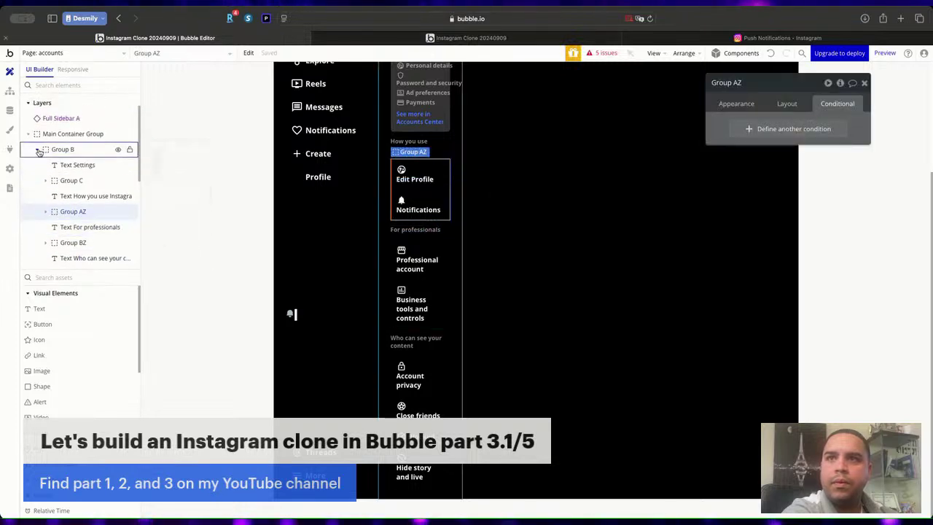
pyautogui.click(70, 182)
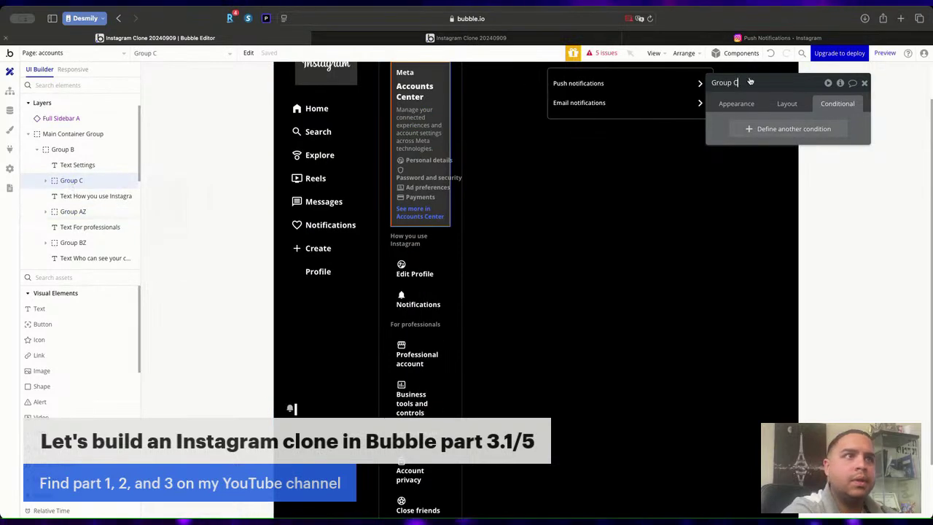
pyautogui.press('BackSpace')
pyautogui.press('BackSpace')
pyautogui.write('Acco')
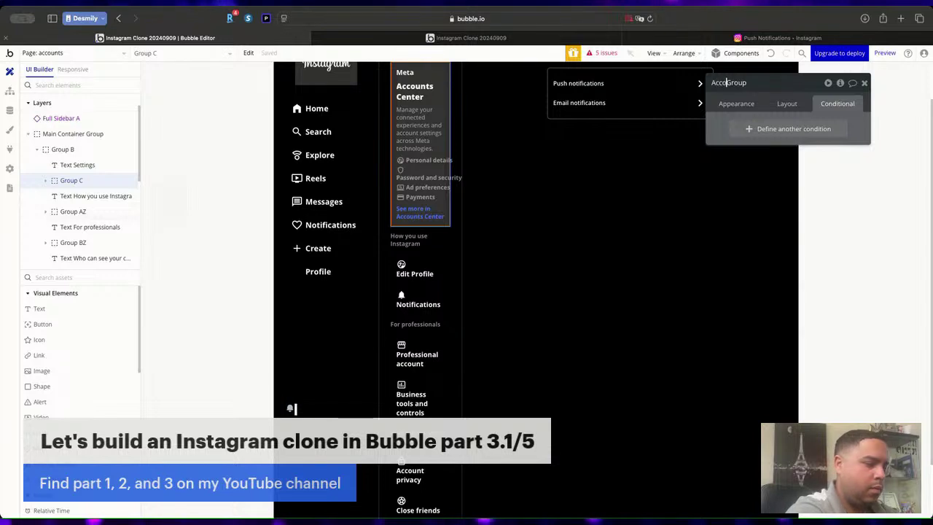
pyautogui.write('unts Center ')
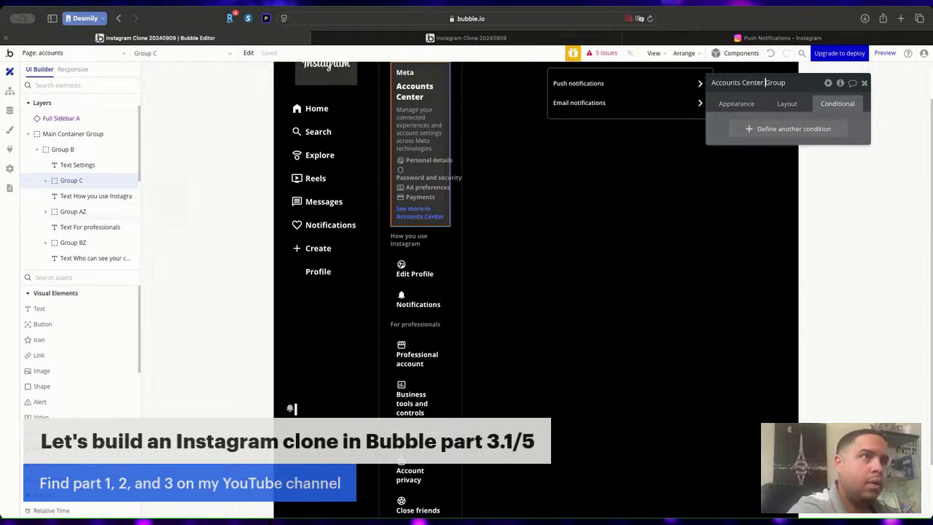
pyautogui.write('Top')
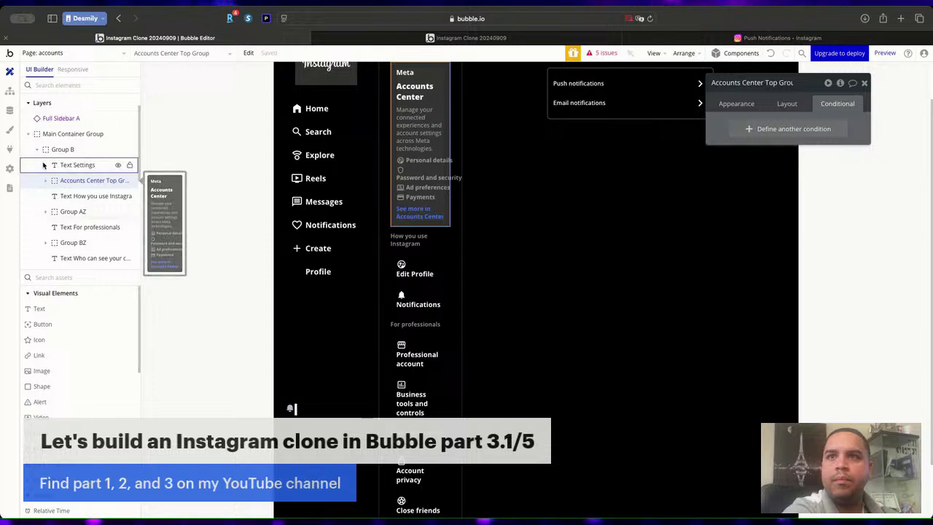
# Rename Group B, the Settings column, as "Middle Sidebar Group" and collapse it in the elements tree.
pyautogui.click(64, 150)
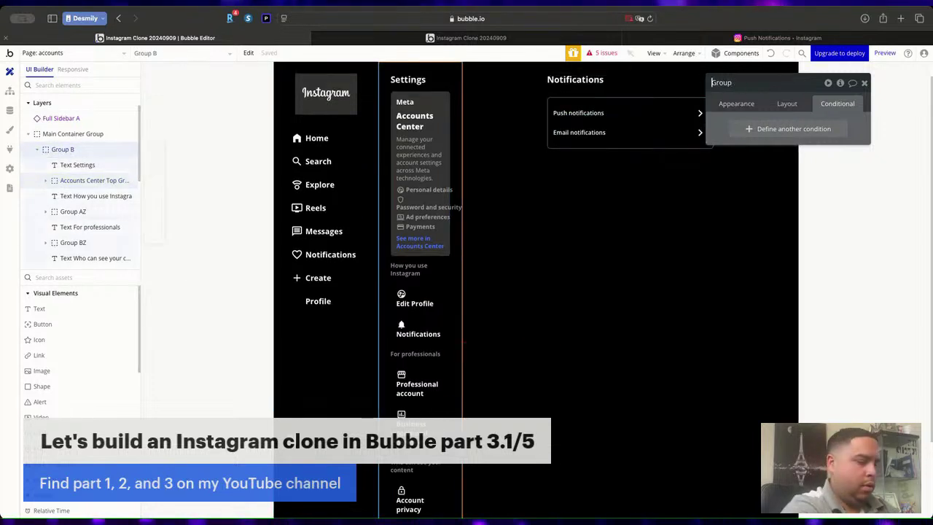
pyautogui.write('Middle Sidebar')
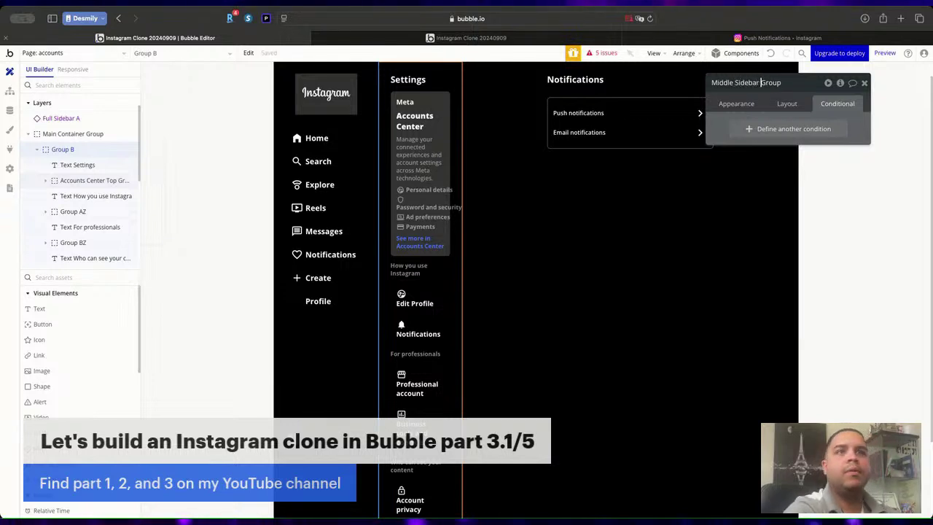
pyautogui.press('Return')
pyautogui.click(37, 150)
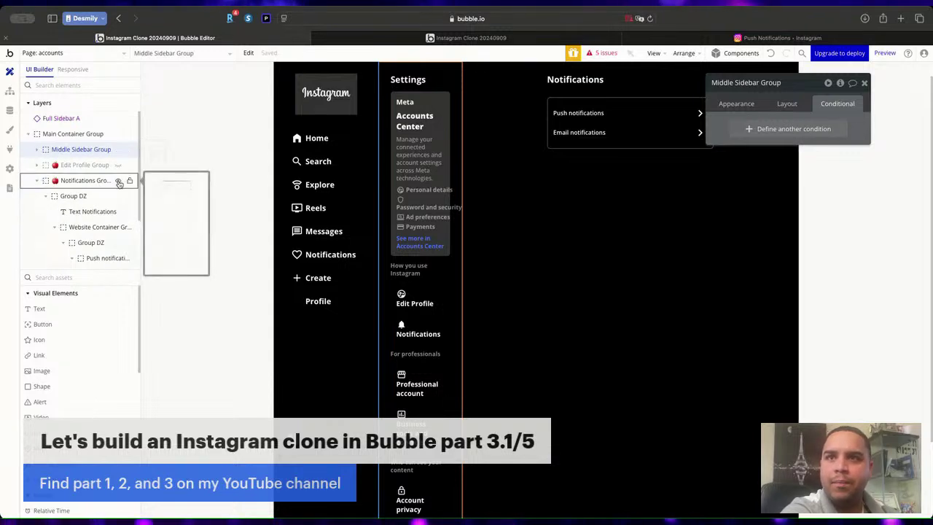
# Hide and collapse Notifications Group, paste a copy of it into Main Container Group, and change the copy's heading to "Push Notifications".
pyautogui.click(37, 184)
pyautogui.click(37, 183)
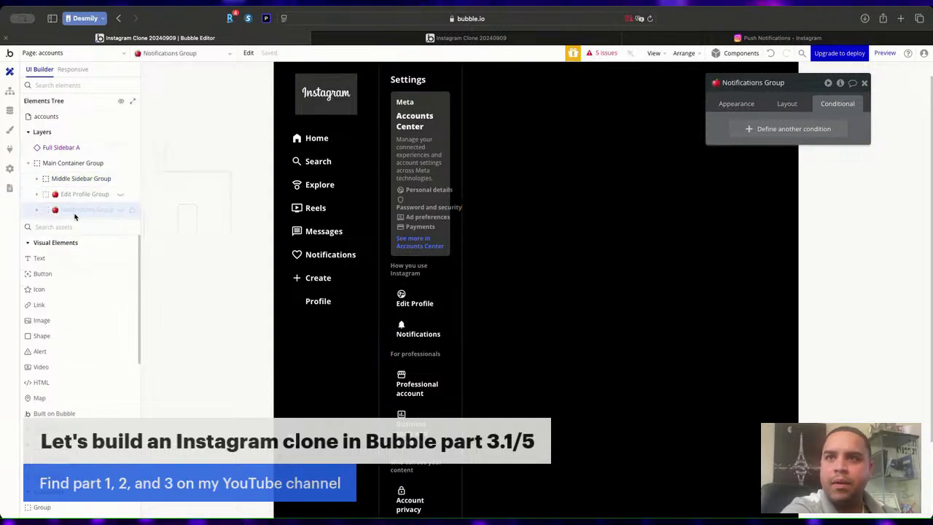
pyautogui.rightClick(79, 210)
pyautogui.click(162, 324)
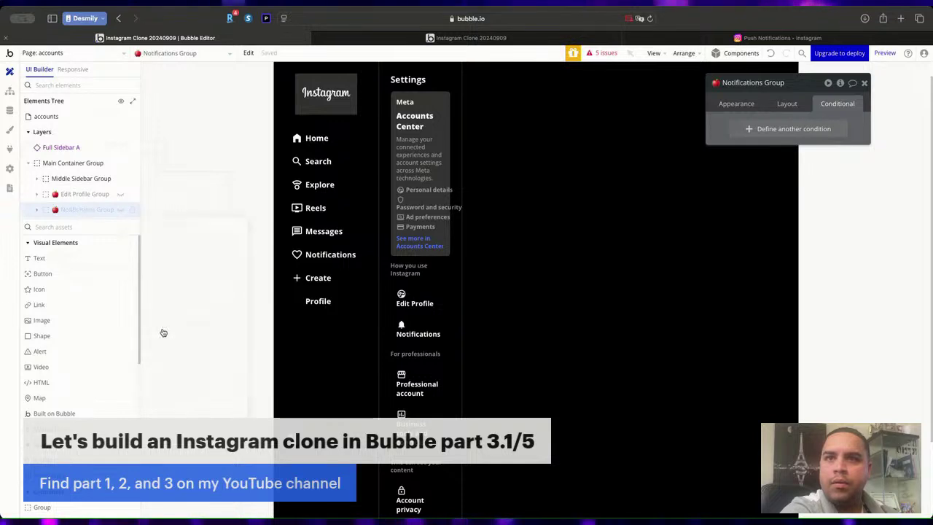
pyautogui.rightClick(73, 164)
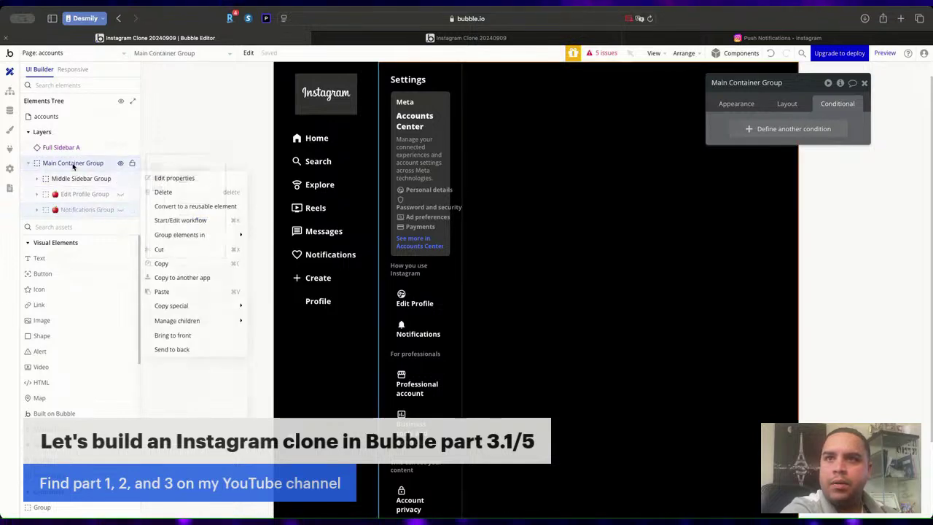
pyautogui.click(162, 292)
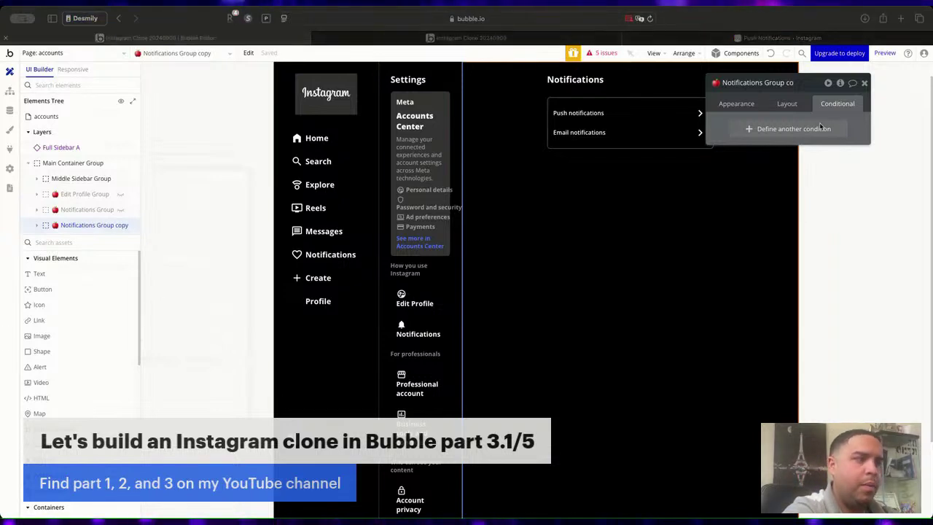
pyautogui.click(576, 79)
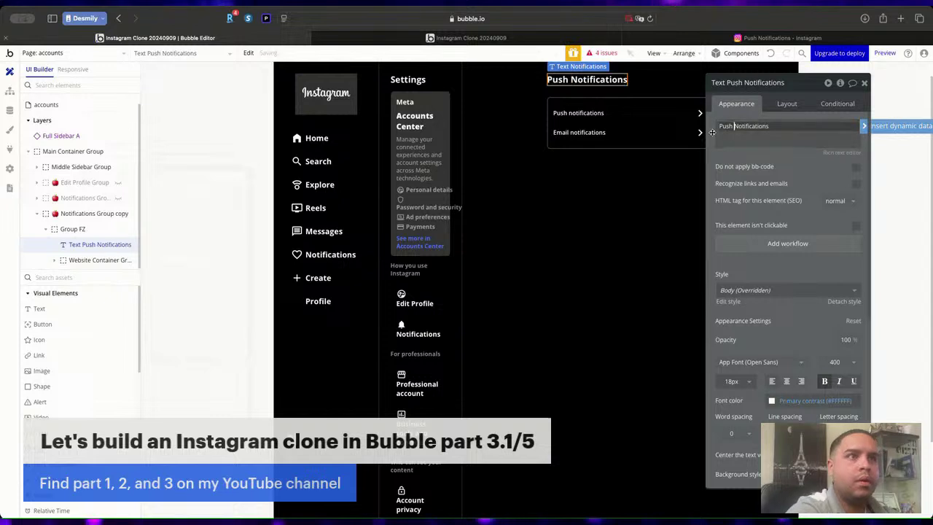
# Copy the Push notifications row's arrow icon into the group containing the Push Notifications heading and make it the first element.
pyautogui.click(699, 113)
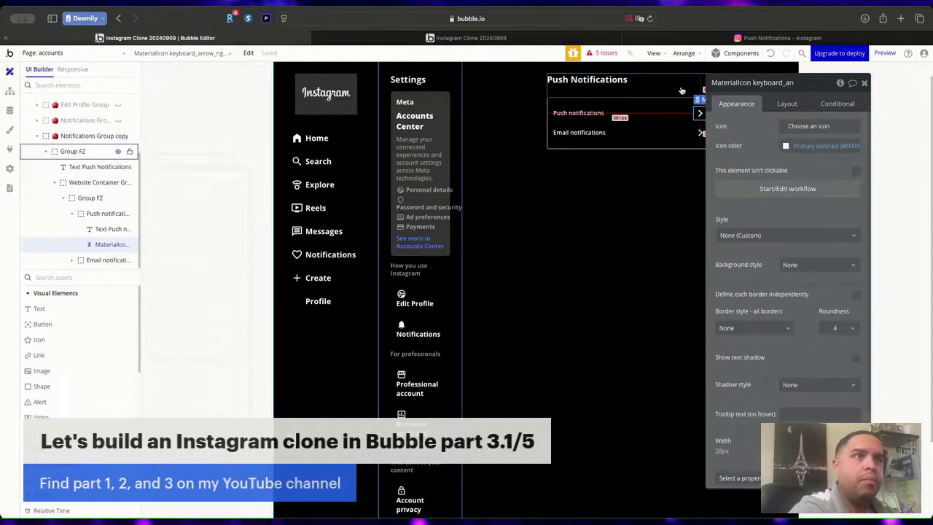
pyautogui.click(678, 83)
pyautogui.hotkey('ctrl', 'v')
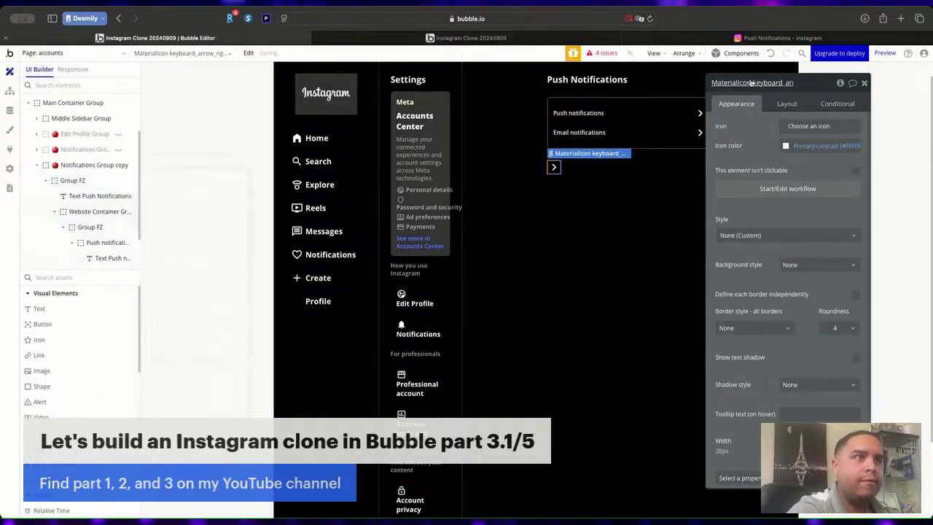
pyautogui.click(788, 104)
pyautogui.click(733, 199)
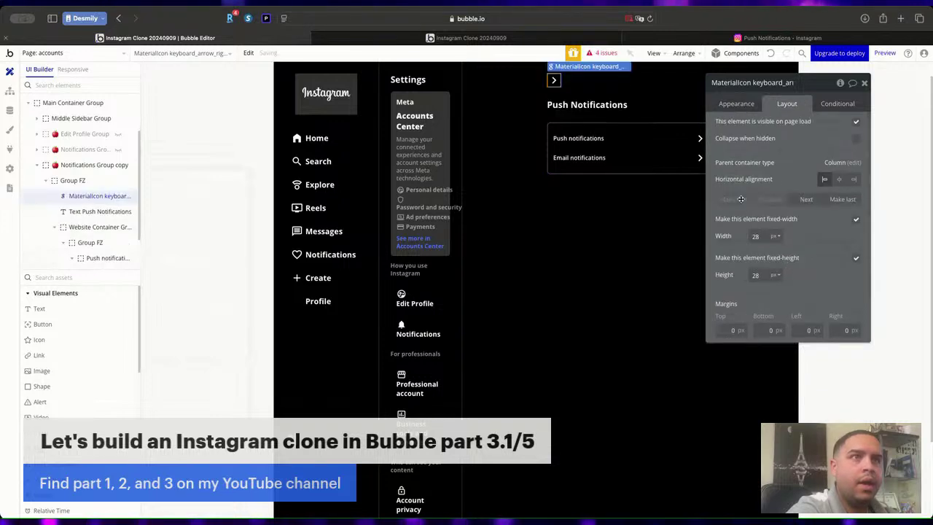
# Group the arrow icon and Push Notifications heading in a row container with gap spacing and a column gap of 8 px.
pyautogui.keyDown('shift'); pyautogui.click(616, 105); pyautogui.keyUp('shift')
pyautogui.rightClick(615, 106)
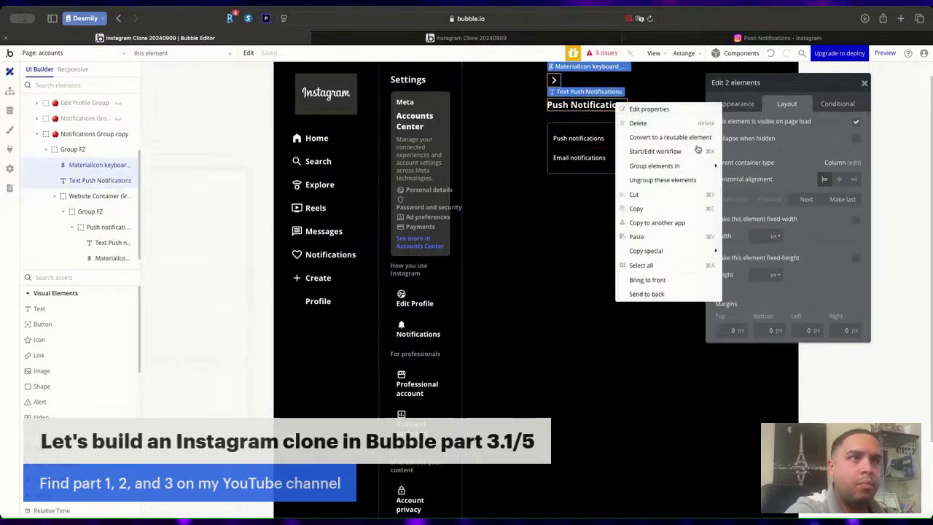
pyautogui.moveTo(704, 170)
pyautogui.click(757, 180)
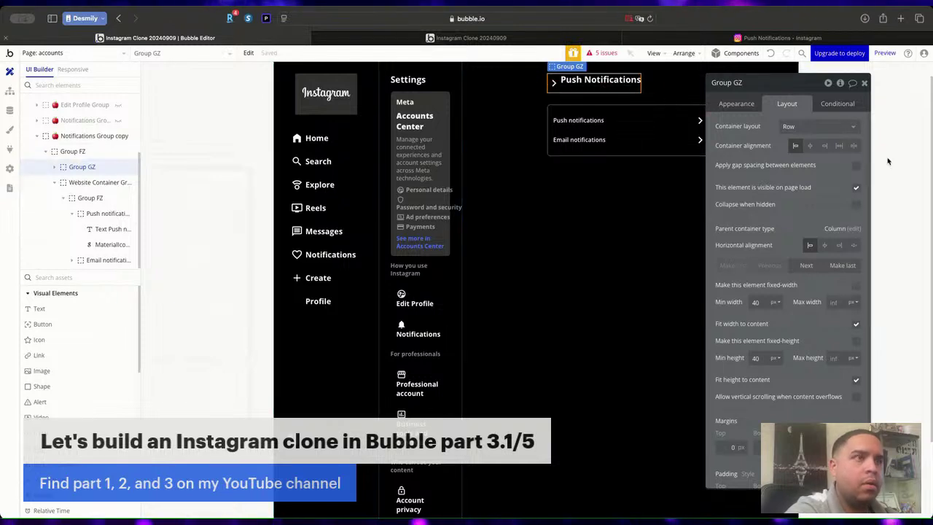
pyautogui.click(855, 166)
pyautogui.click(847, 201)
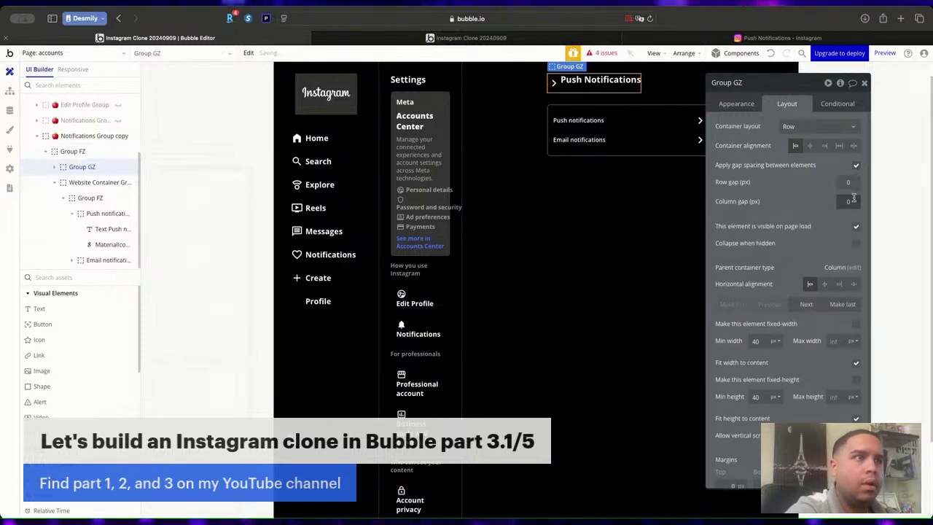
pyautogui.write('8')
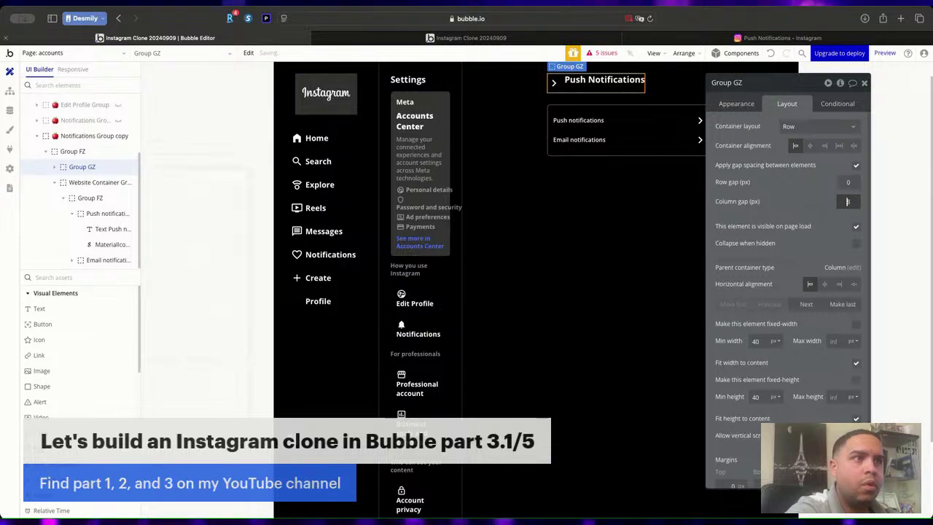
# Change the icon beside the Push Notifications heading to the keyboard_arrow_left icon.
pyautogui.click(555, 83)
pyautogui.click(816, 126)
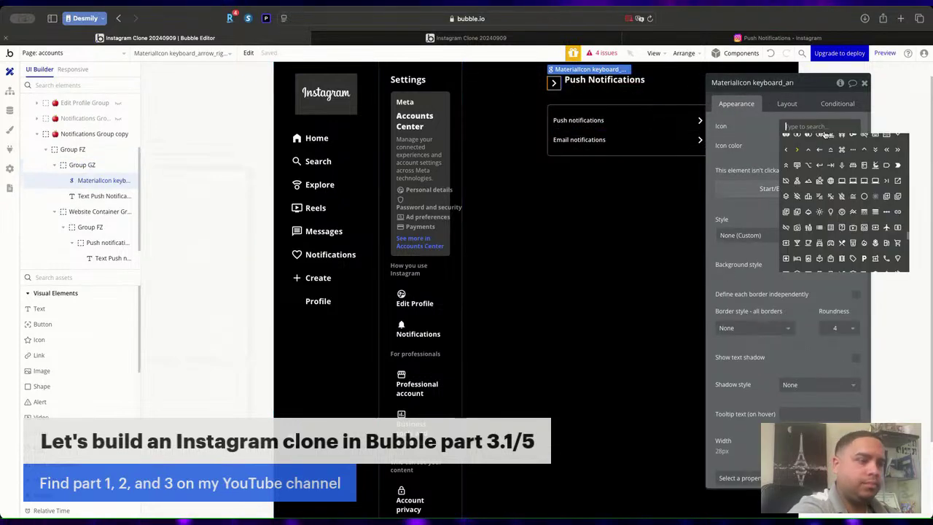
pyautogui.write('arrow')
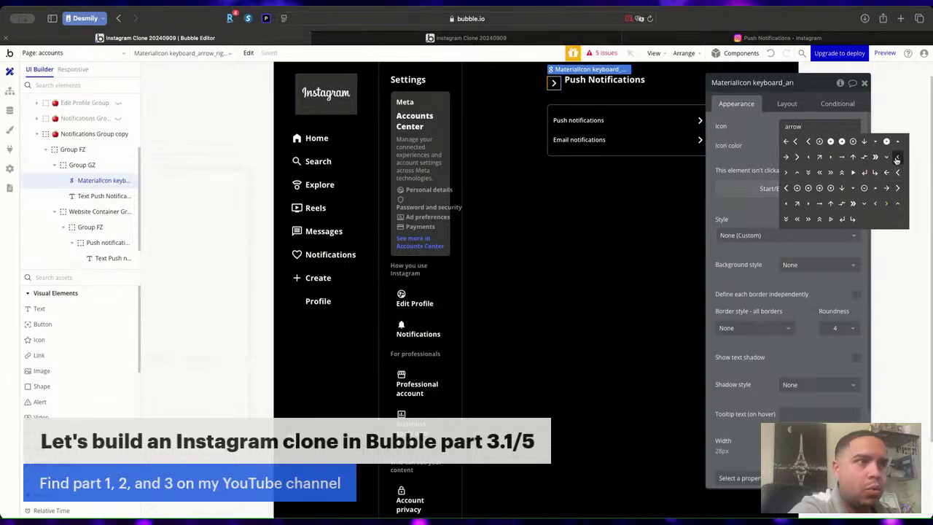
pyautogui.click(897, 172)
# Center the Push Notifications heading vertically within its row and check the back arrow icon's alignment.
pyautogui.click(616, 82)
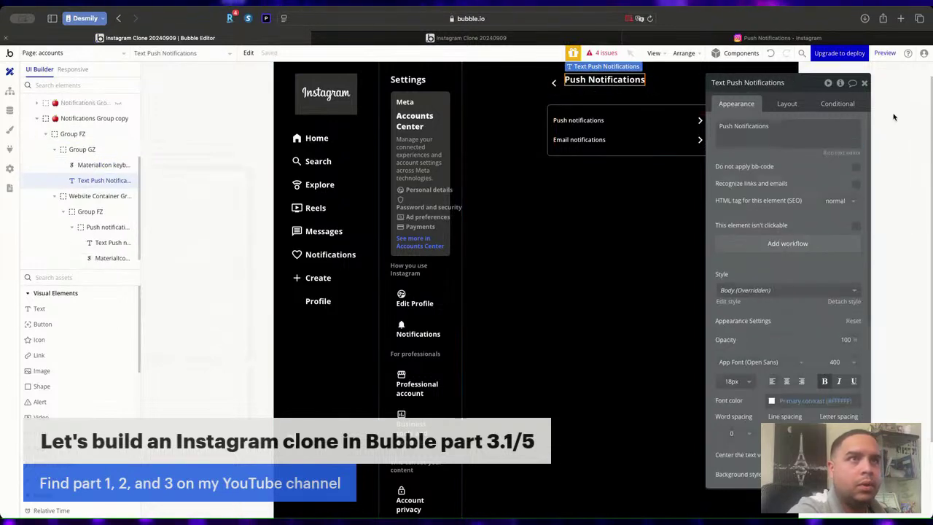
pyautogui.click(786, 103)
pyautogui.click(824, 179)
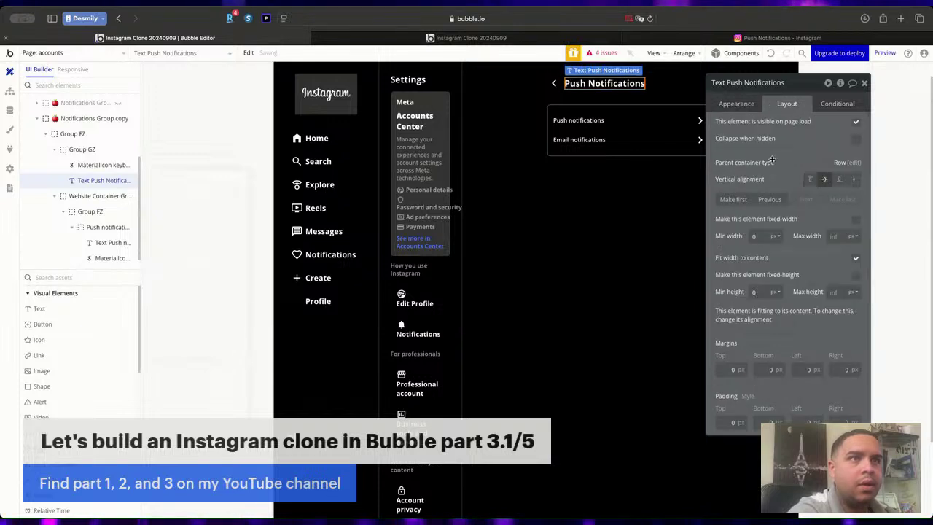
pyautogui.click(644, 96)
pyautogui.click(552, 84)
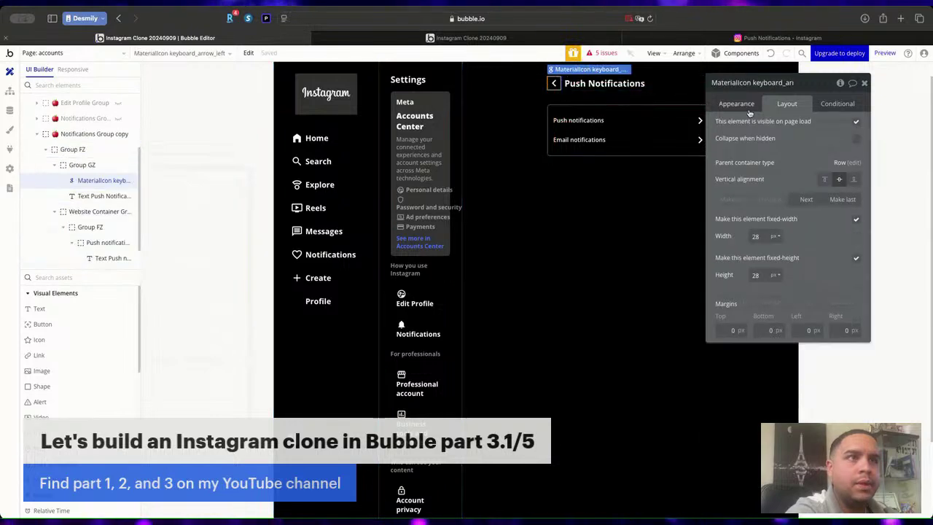
# Rename Notifications Group copy as "Push Notifications Group", keeping the red apple emoji at the start.
pyautogui.click(81, 135)
pyautogui.click(773, 82)
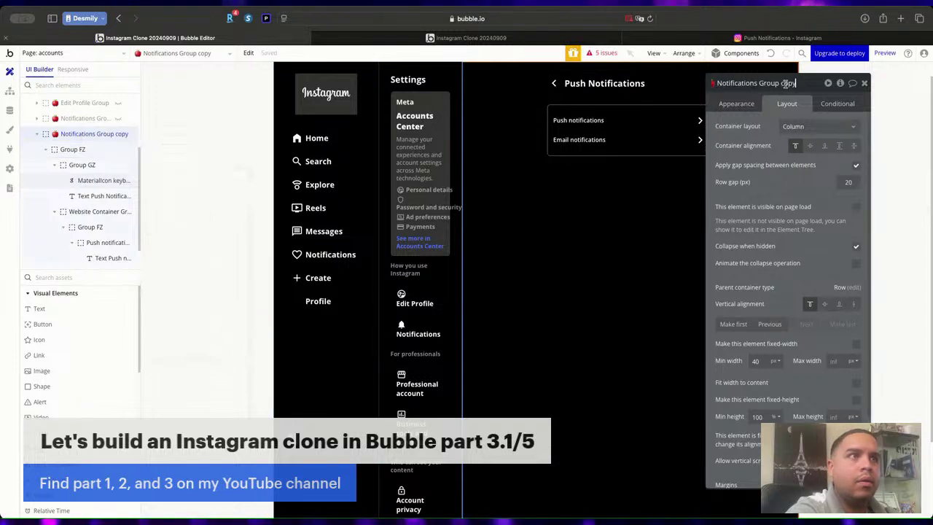
pyautogui.press('BackSpace')
pyautogui.press('BackSpace')
pyautogui.press('BackSpace')
pyautogui.press('BackSpace')
pyautogui.press('BackSpace')
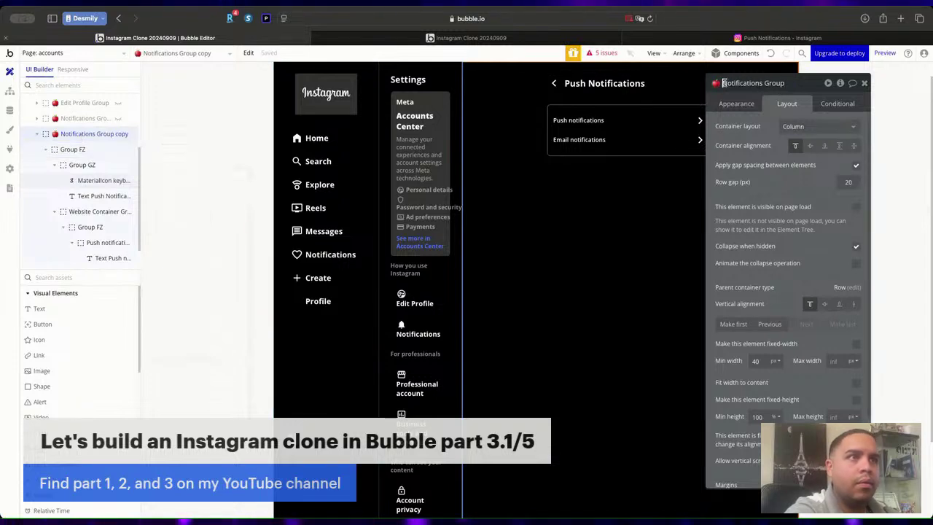
pyautogui.write('Push')
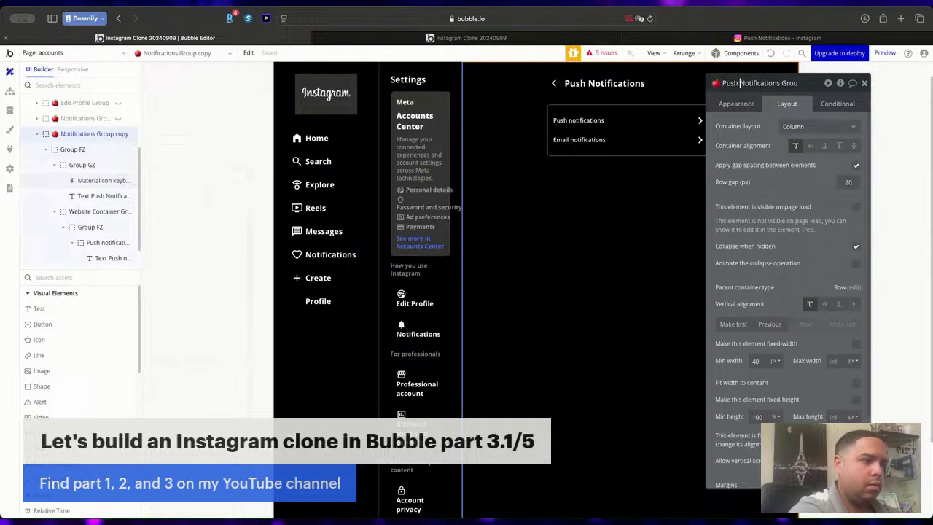
pyautogui.press('Return')
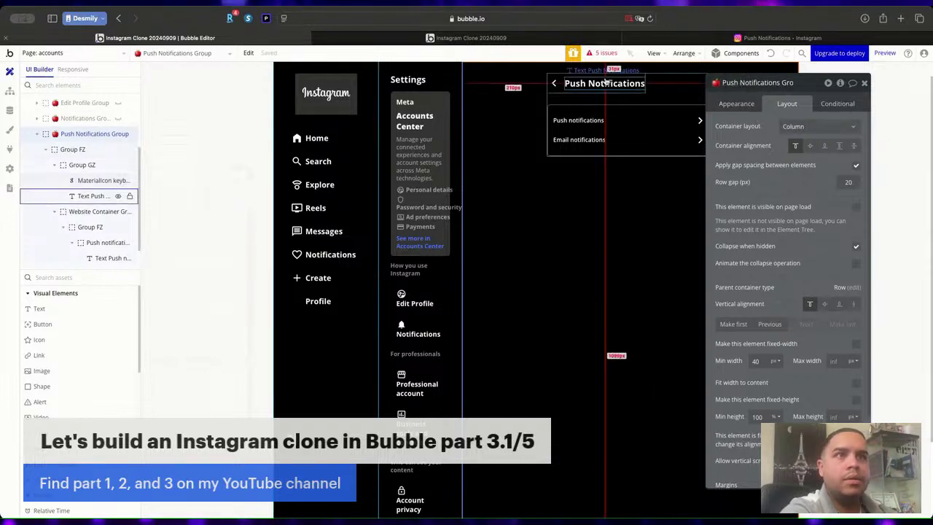
# Rename the back arrow icon beside the Push Notifications heading as "Push Notifications Back MaterialIcon".
pyautogui.click(556, 84)
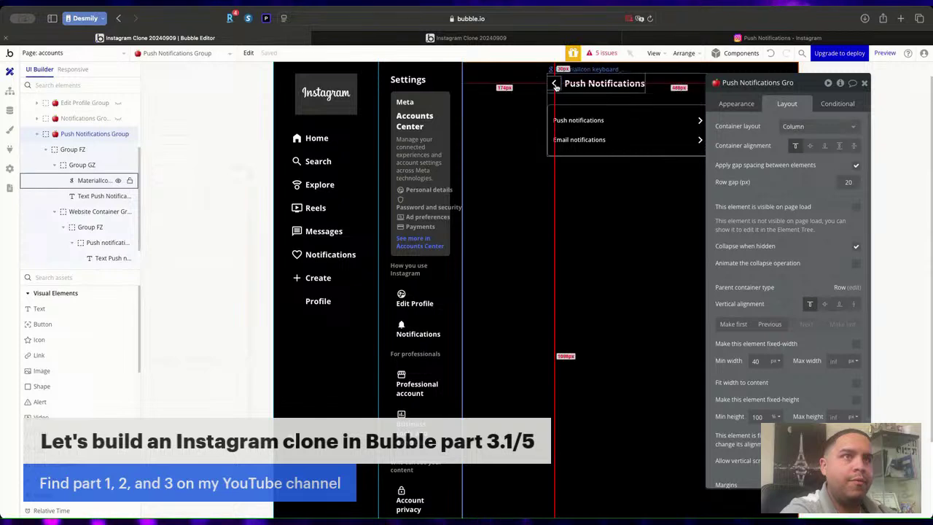
pyautogui.click(739, 104)
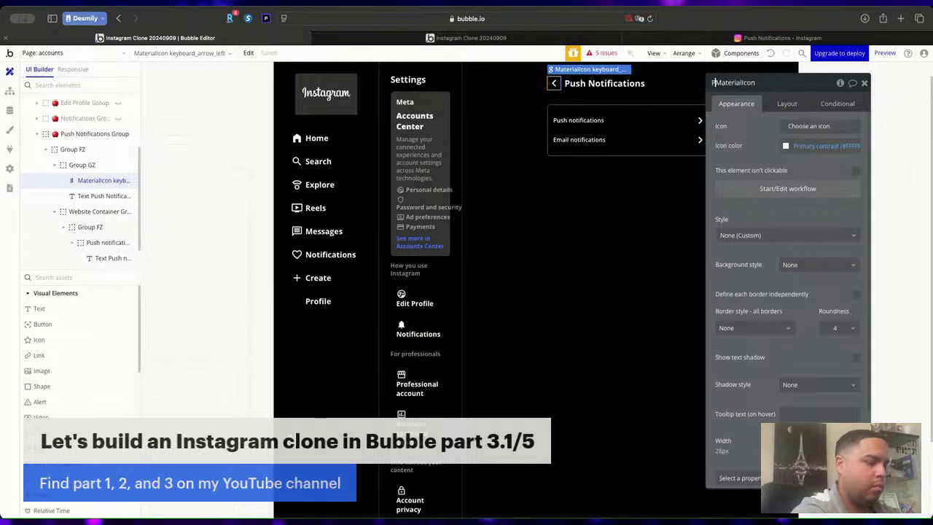
pyautogui.write('ush Notific')
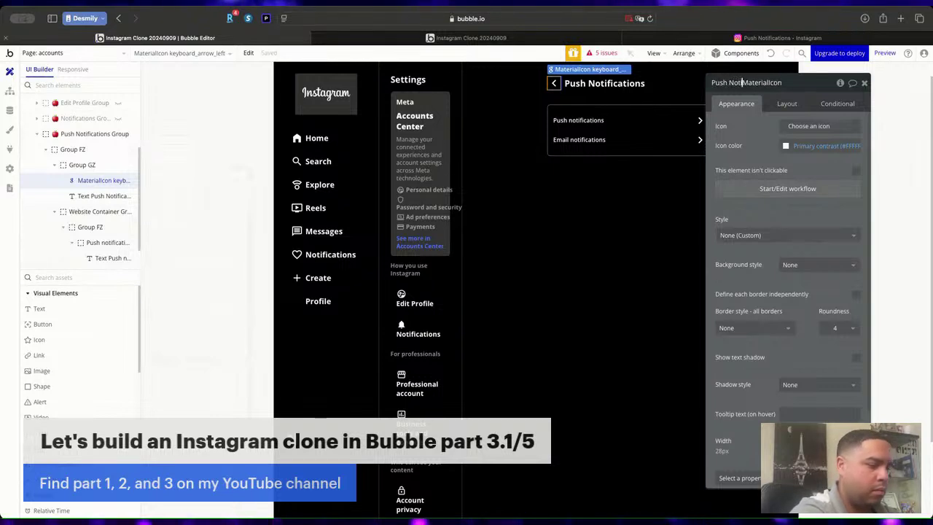
pyautogui.write('ations Back')
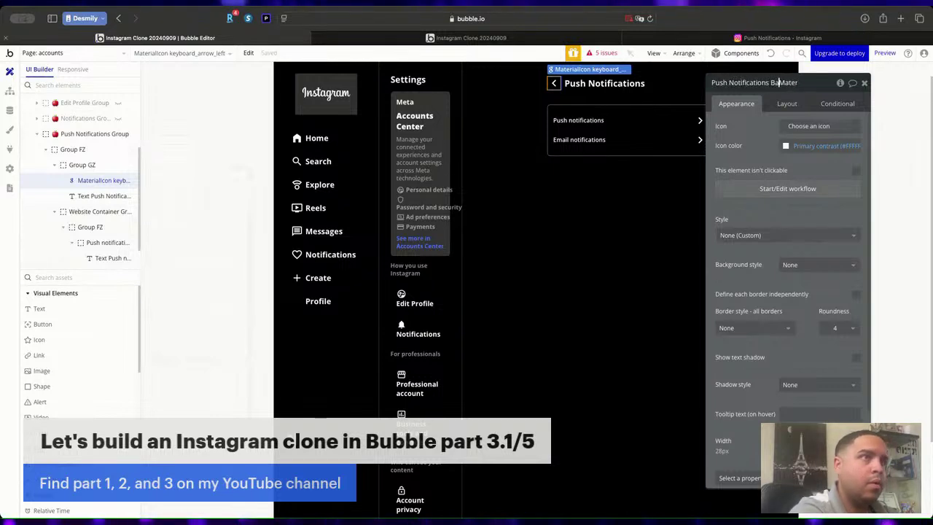
# Create a click workflow for Push Notifications Back MaterialIcon with a first action that shows Notifications Group.
pyautogui.click(776, 189)
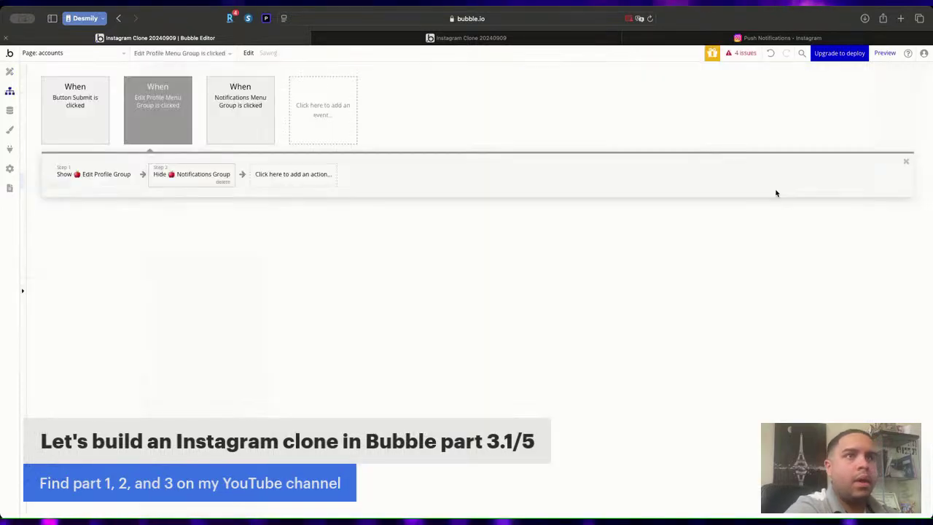
pyautogui.click(112, 176)
pyautogui.moveTo(107, 312)
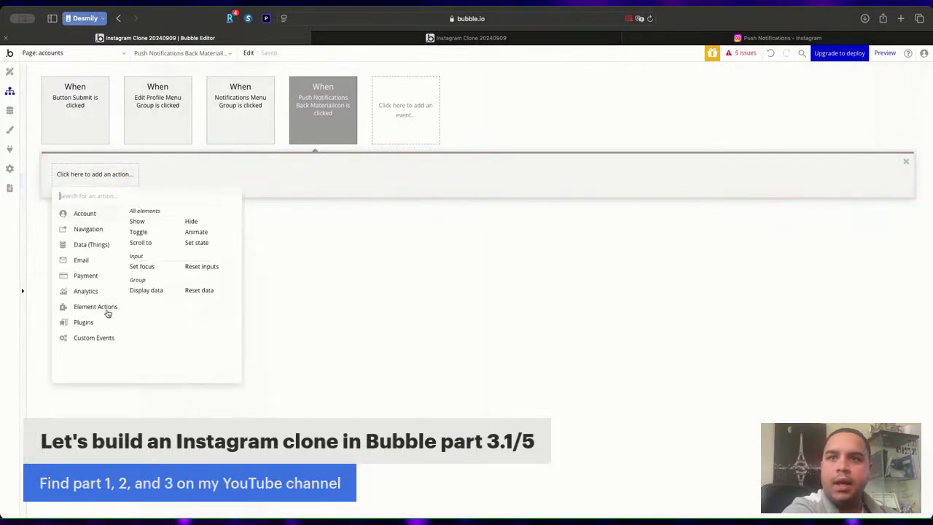
pyautogui.click(136, 221)
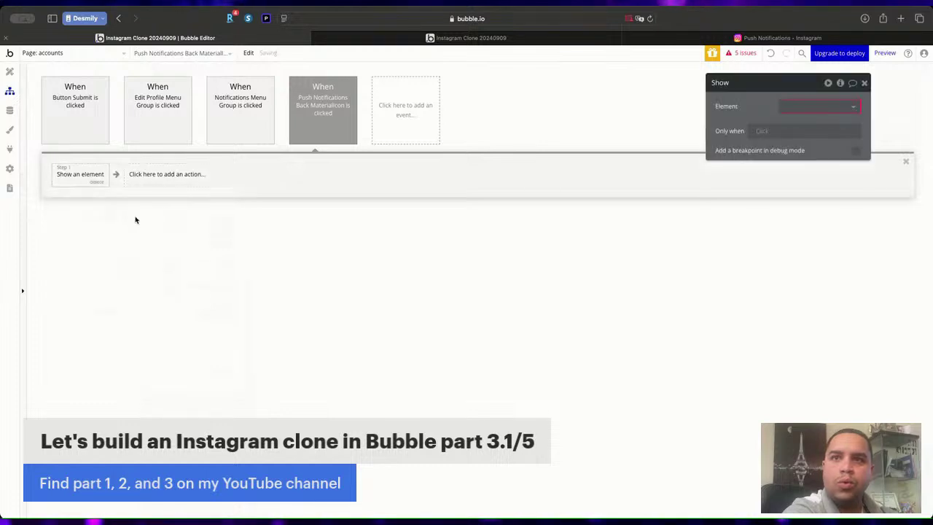
pyautogui.click(787, 107)
pyautogui.write('no')
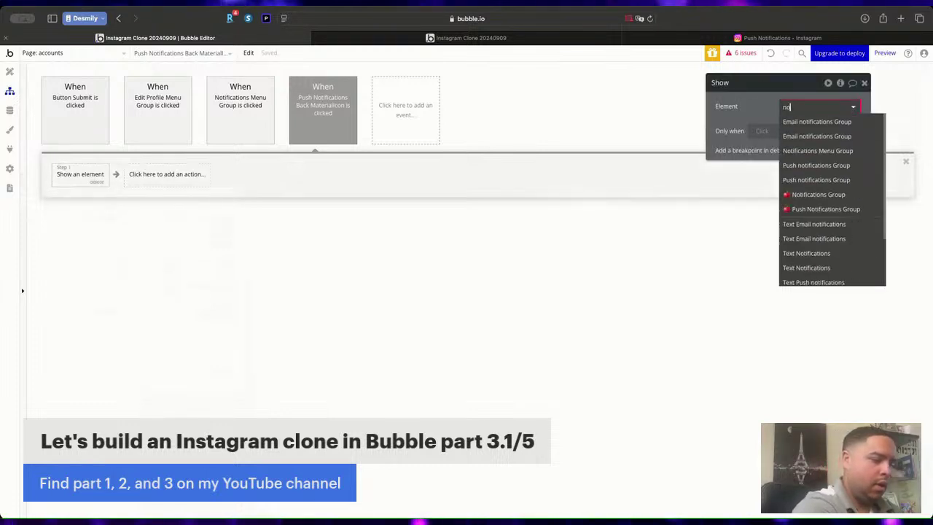
pyautogui.write('t')
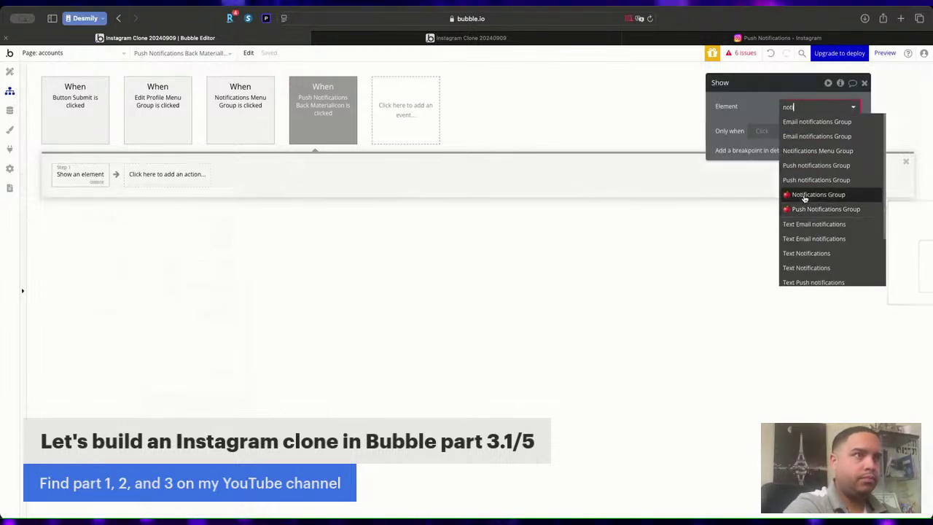
pyautogui.click(817, 194)
# Add a second action to the back icon's workflow that hides the apple-marked Push Notifications Group.
pyautogui.click(220, 179)
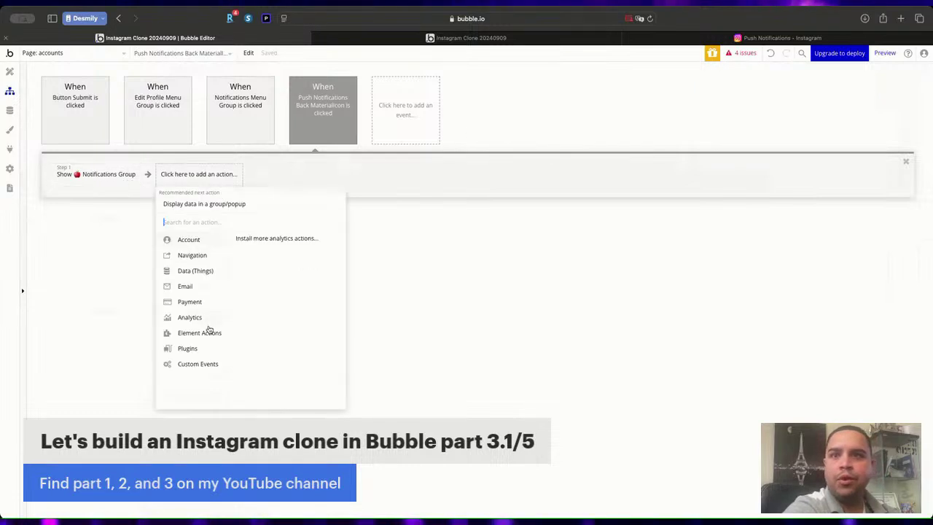
pyautogui.click(296, 247)
pyautogui.click(816, 108)
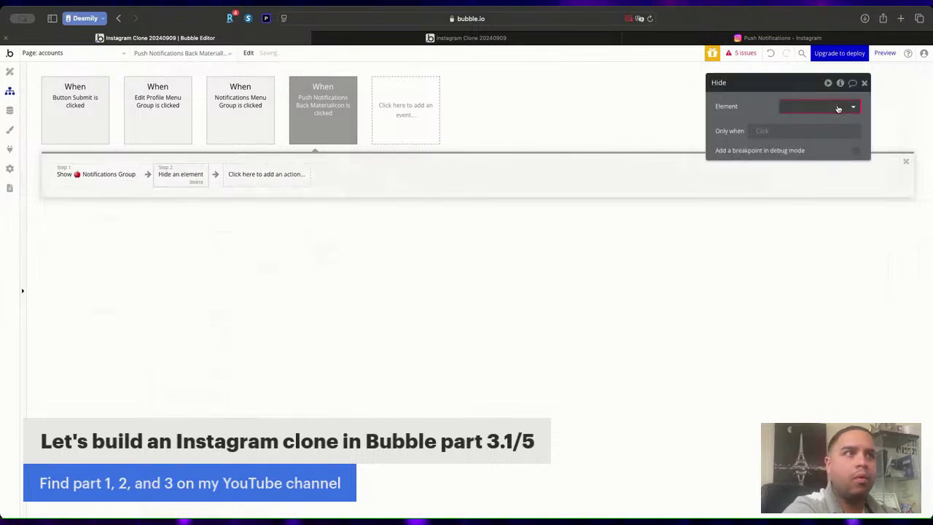
pyautogui.write('push')
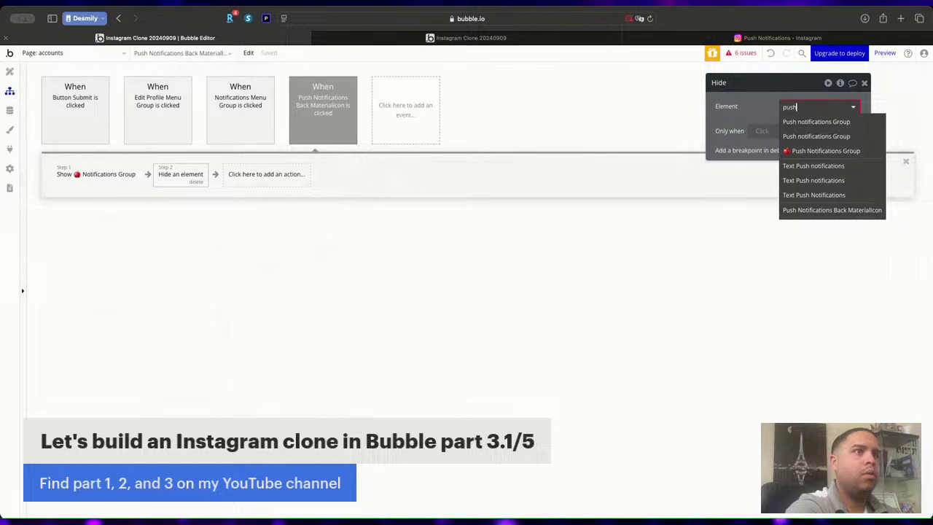
pyautogui.click(829, 151)
pyautogui.click(864, 83)
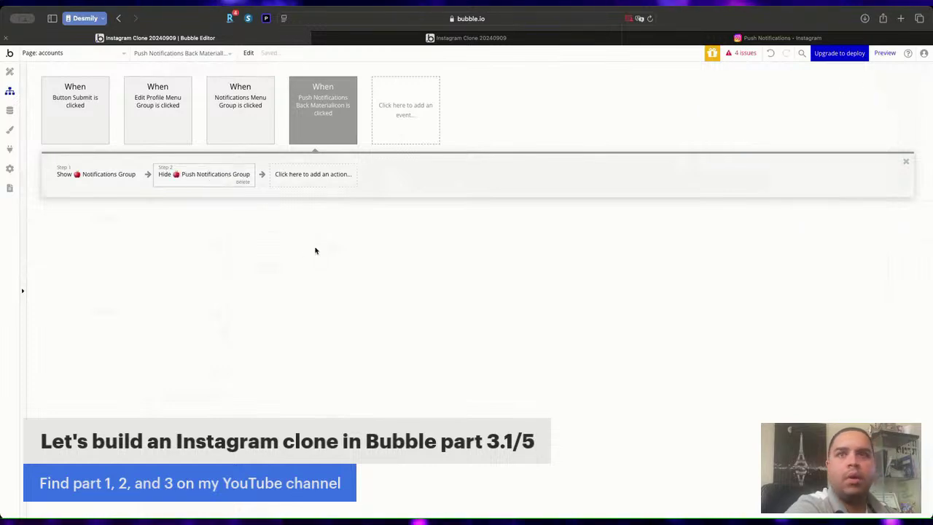
# Copy the Push notifications row text into the outer Group FZ and place it between the heading row and the bordered list.
pyautogui.click(10, 72)
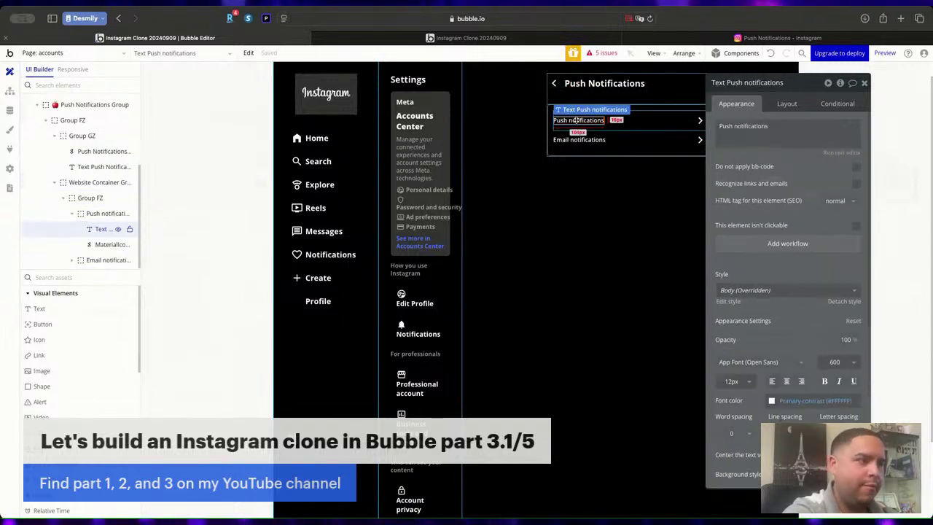
pyautogui.click(577, 121)
pyautogui.click(617, 99)
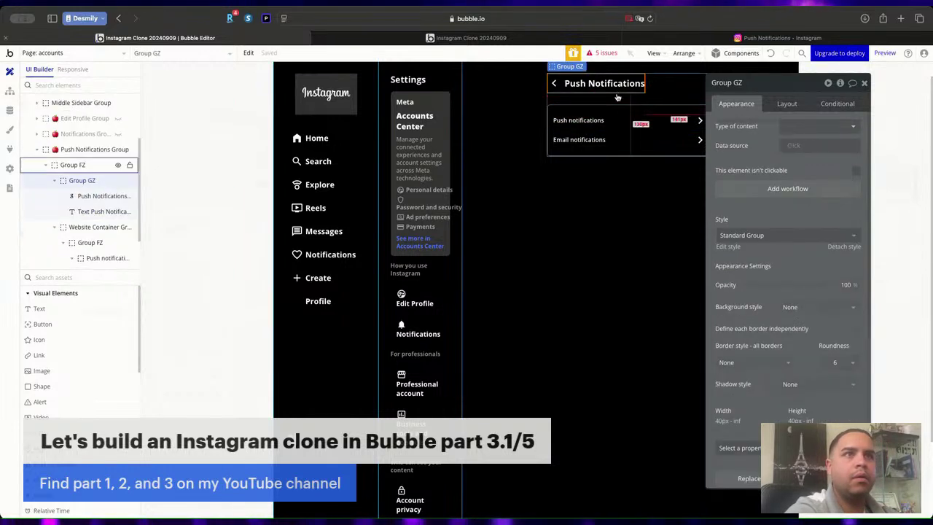
pyautogui.click(577, 120)
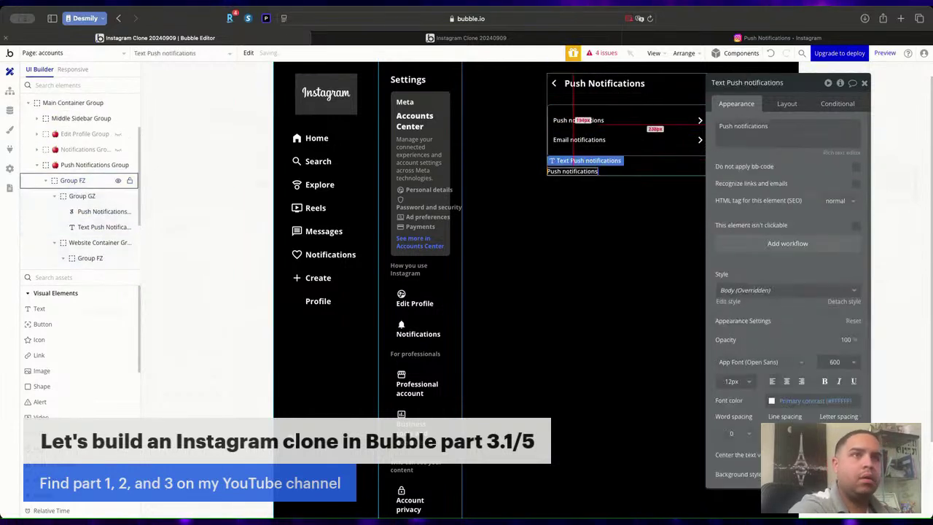
pyautogui.click(787, 104)
pyautogui.click(766, 199)
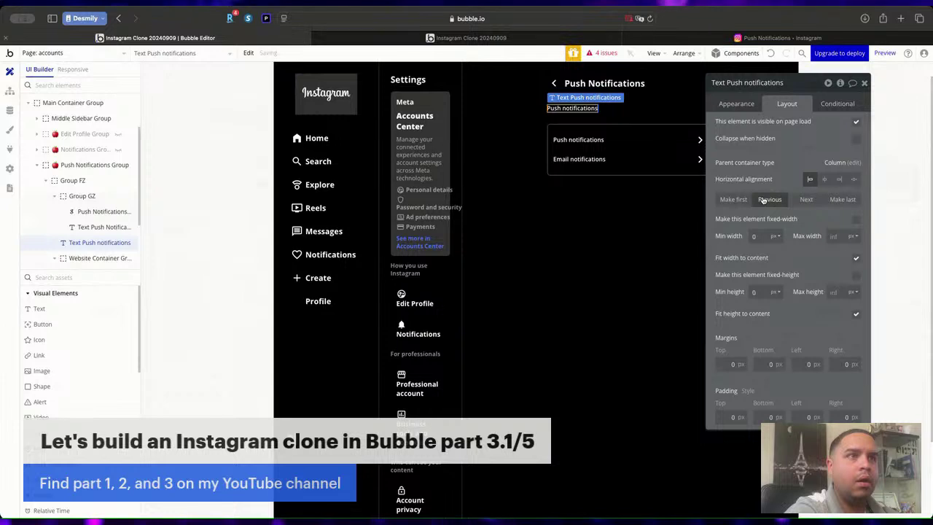
# Make the copied Push notifications text bold and set its font size to 14 px.
pyautogui.click(736, 103)
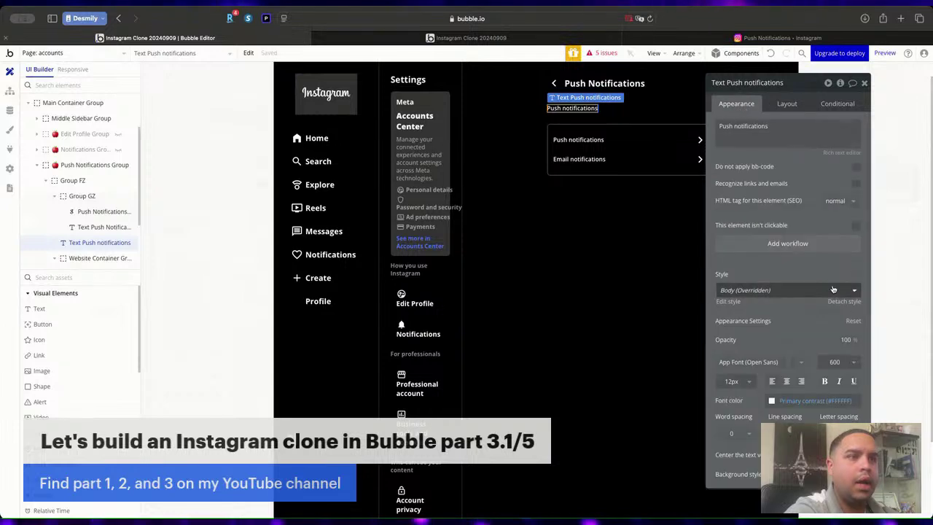
pyautogui.click(824, 381)
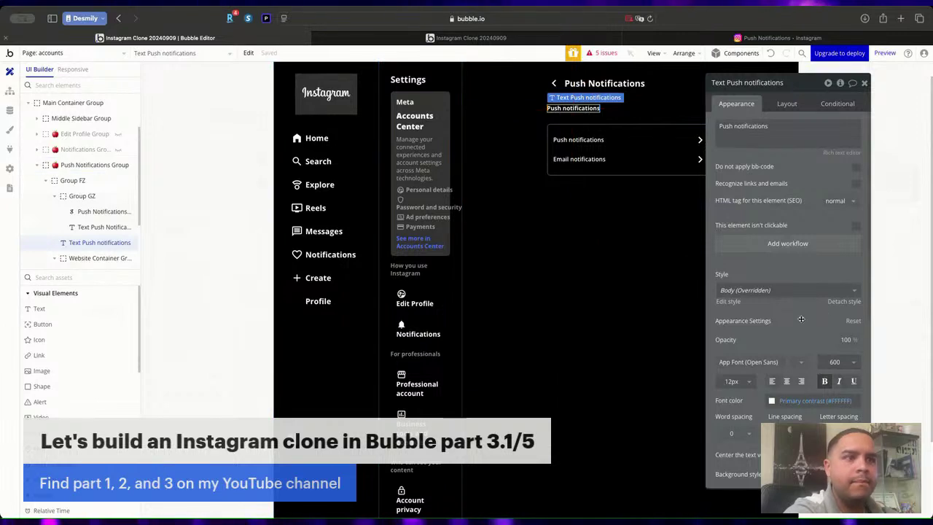
pyautogui.click(731, 381)
pyautogui.write('13')
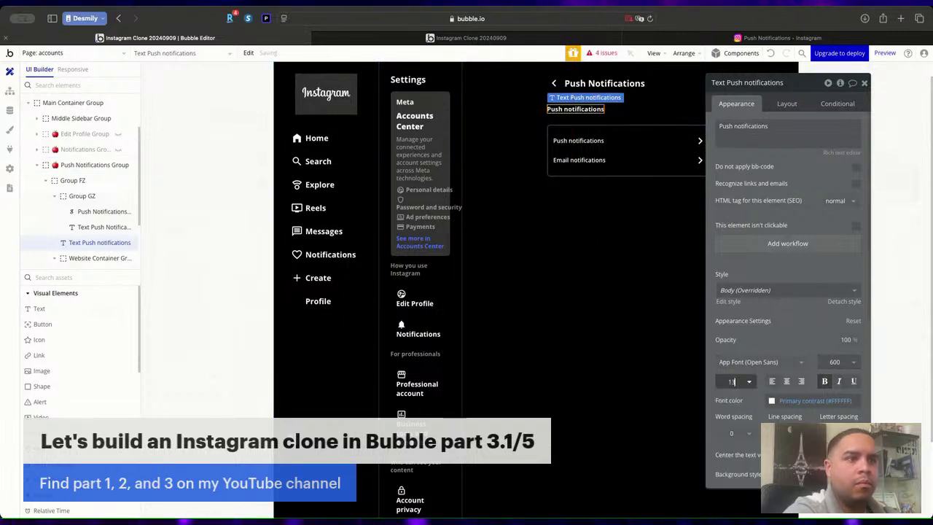
pyautogui.press('BackSpace')
pyautogui.write('4')
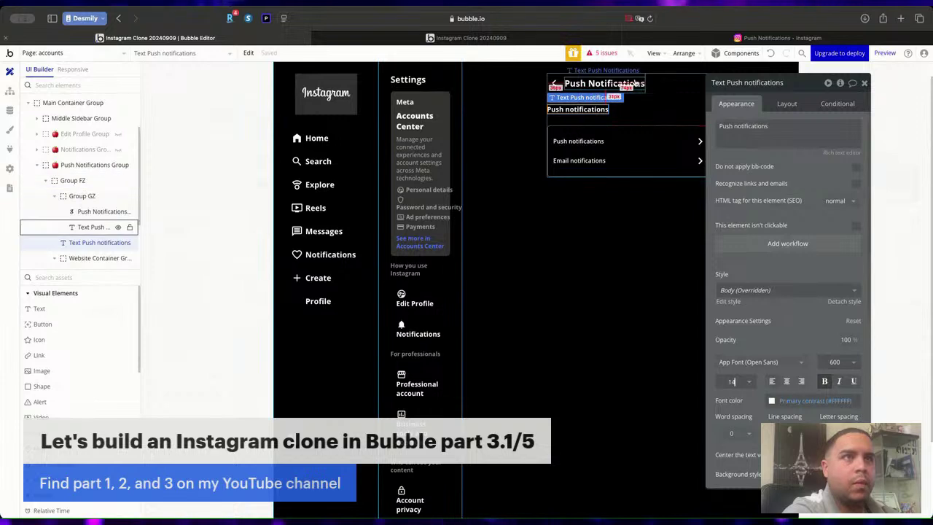
# Duplicate the bold Push notifications text within Group FZ and move the copy one position earlier, above the bordered list.
pyautogui.click(636, 113)
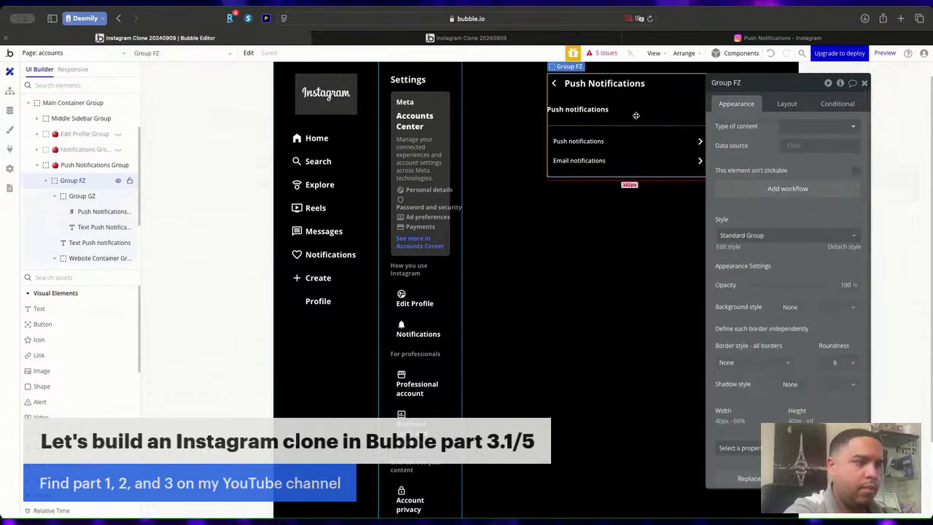
pyautogui.click(589, 106)
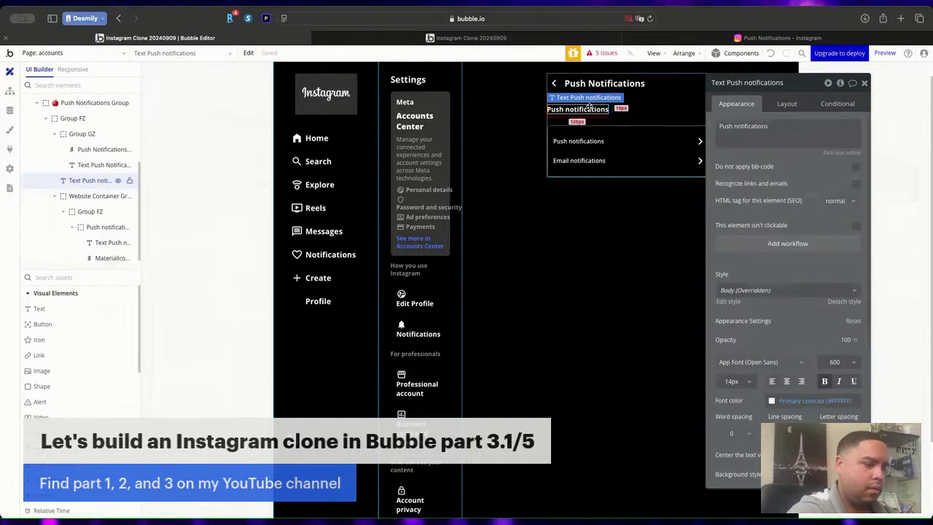
pyautogui.moveTo(589, 107); pyautogui.dragTo(579, 191)
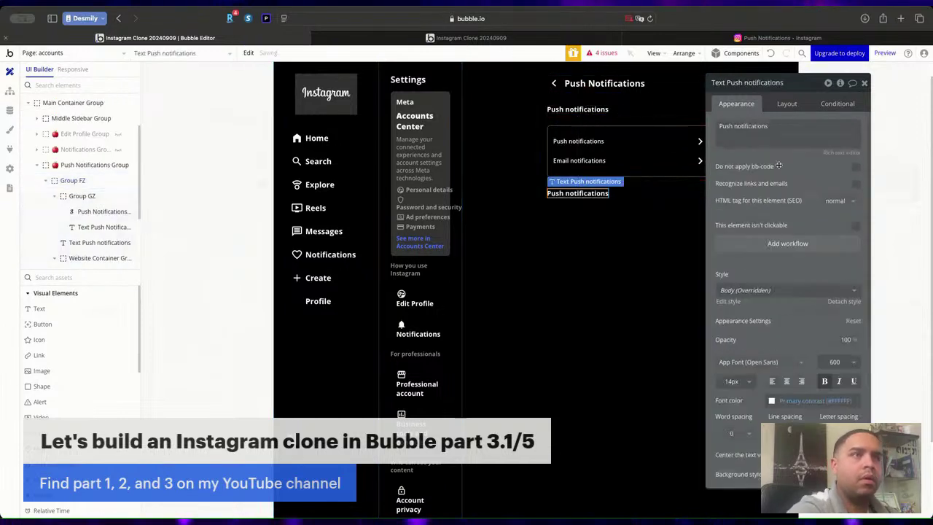
pyautogui.click(786, 102)
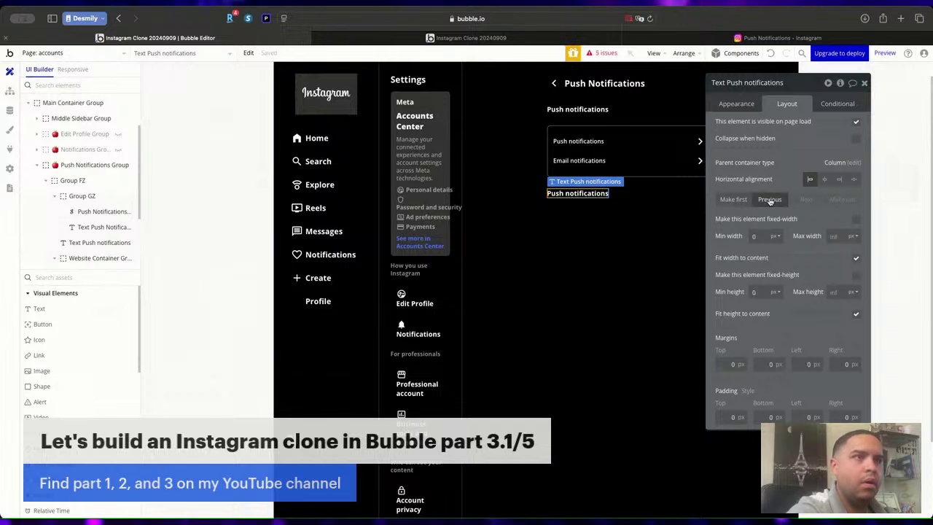
pyautogui.click(770, 199)
pyautogui.click(737, 104)
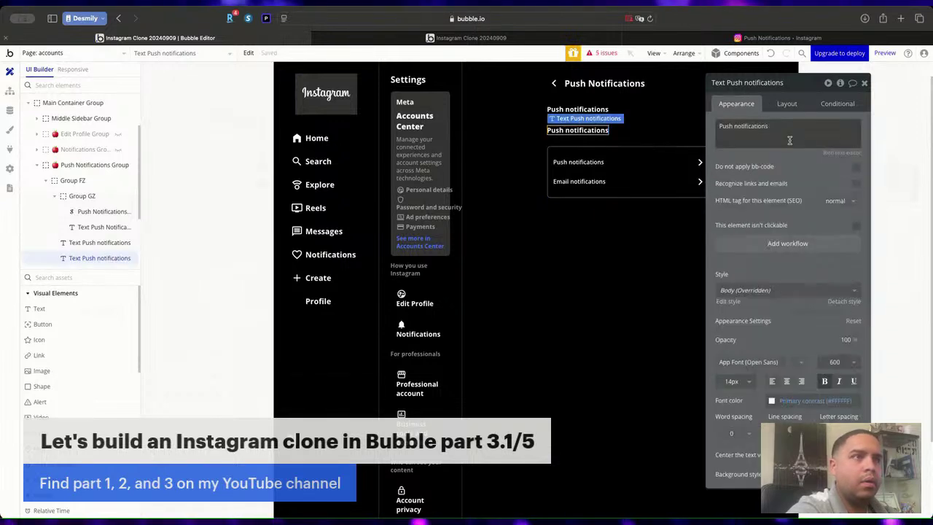
# Change the lower Push notifications text above the bordered list to "Pause all" and remove its bold formatting.
pyautogui.tripleClick(789, 137)
pyautogui.write('Pause')
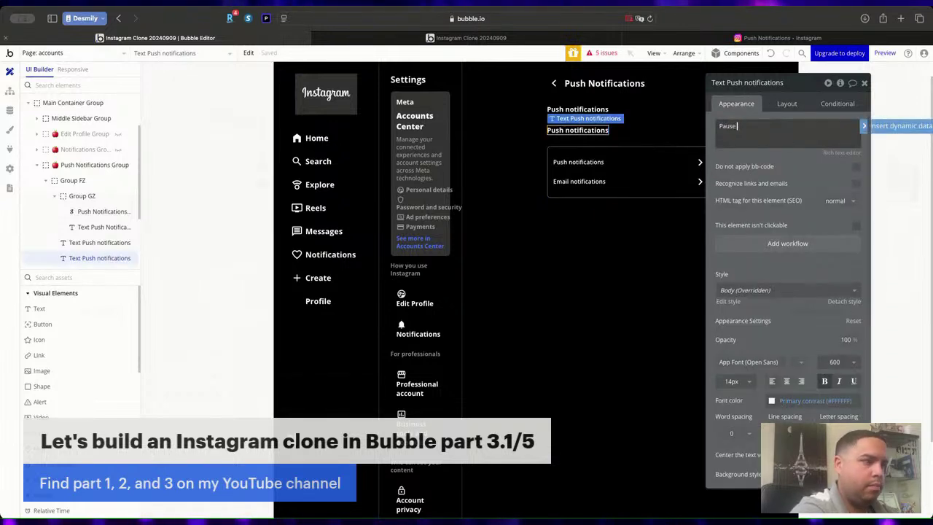
pyautogui.write(' all')
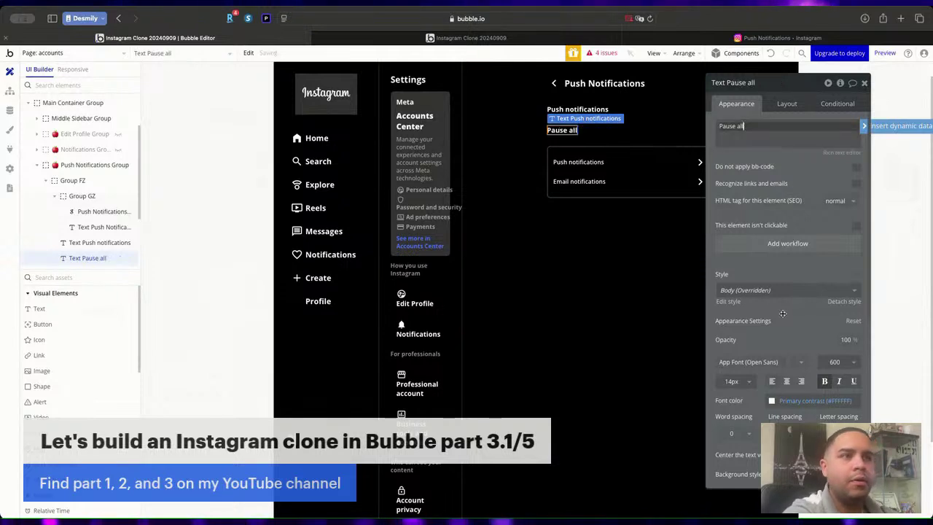
pyautogui.click(838, 362)
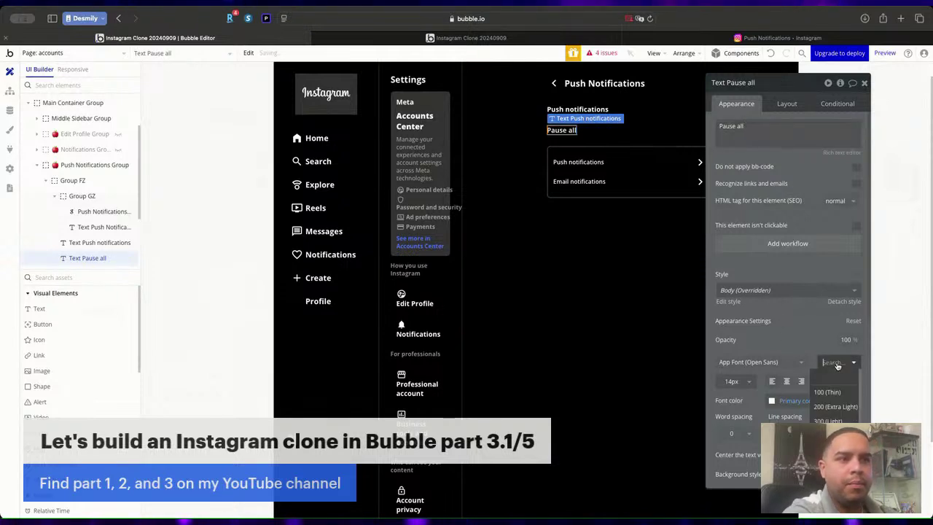
# Copy the Push notifications row's arrow icon into the outer Group FZ and place it directly below the Pause all text.
pyautogui.click(95, 164)
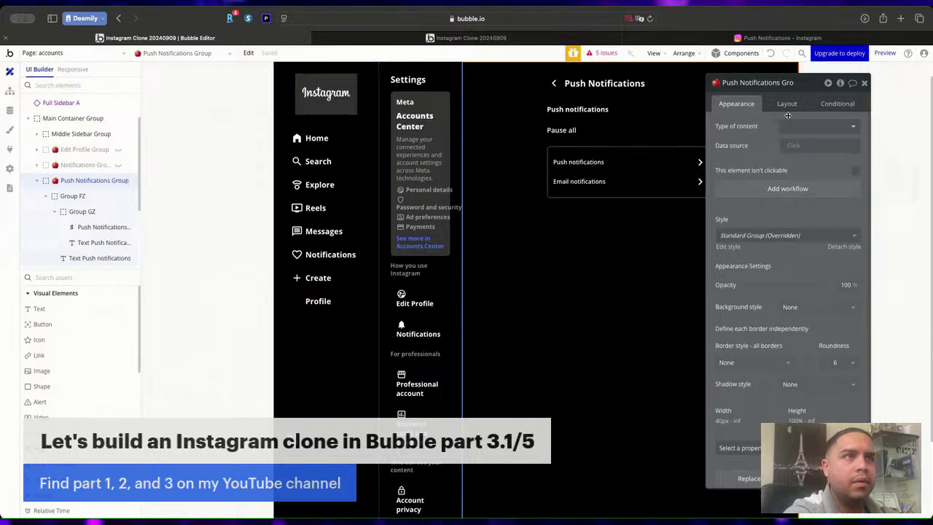
pyautogui.click(701, 161)
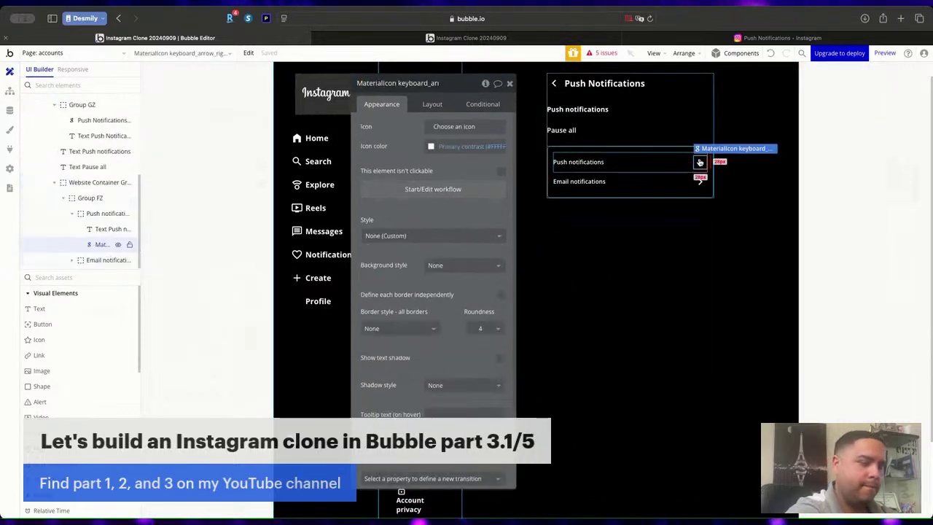
pyautogui.click(639, 129)
pyautogui.press('super+v')
pyautogui.click(432, 104)
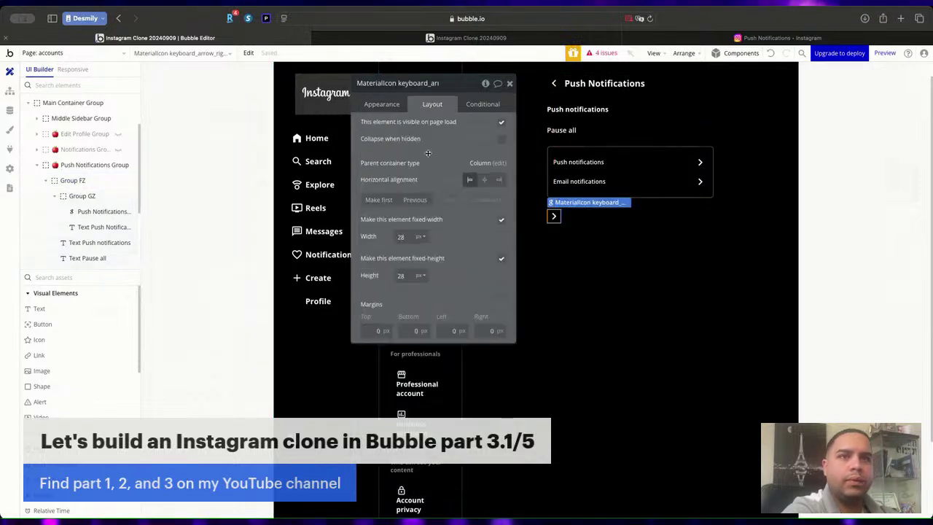
pyautogui.click(415, 199)
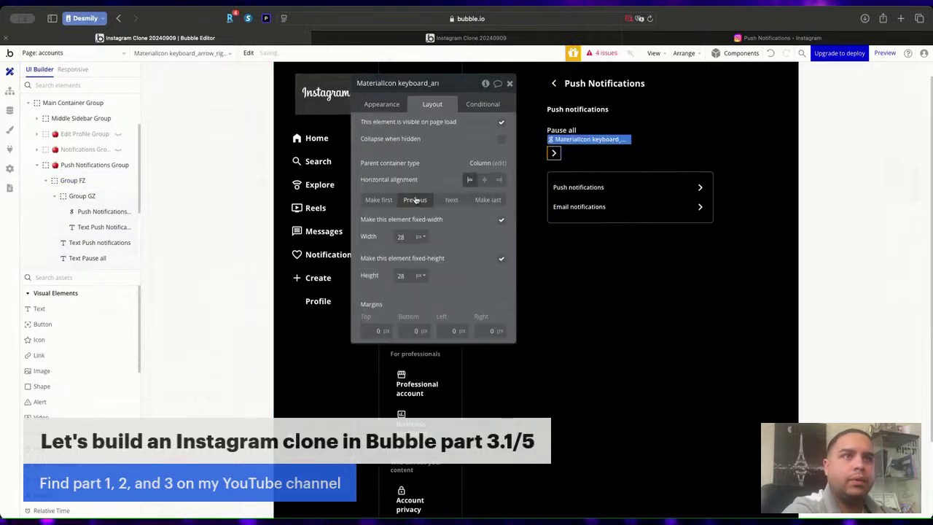
# Group the Pause all text and its arrow icon in a row container without fit-to-content width, using space-between alignment.
pyautogui.keyDown('shift'); pyautogui.click(564, 130); pyautogui.keyUp('shift')
pyautogui.rightClick(564, 131)
pyautogui.moveTo(638, 194)
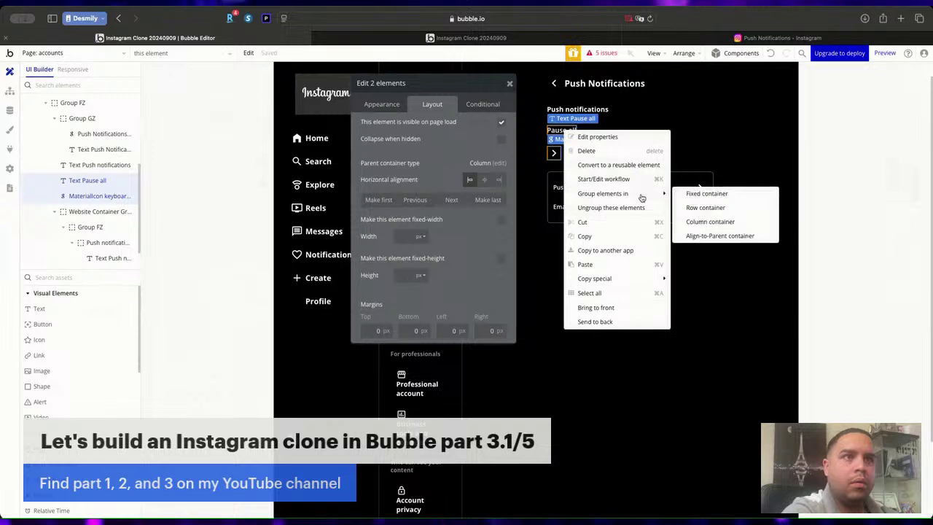
pyautogui.click(711, 207)
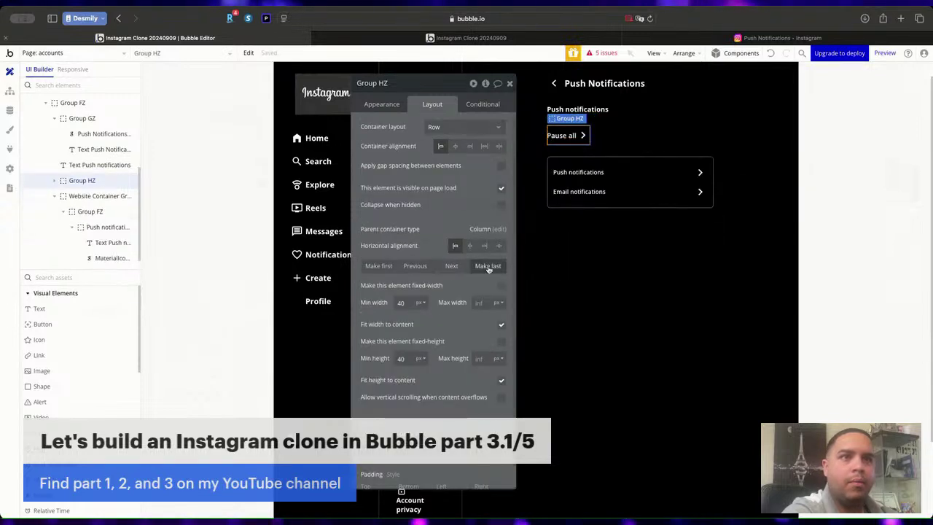
pyautogui.click(501, 325)
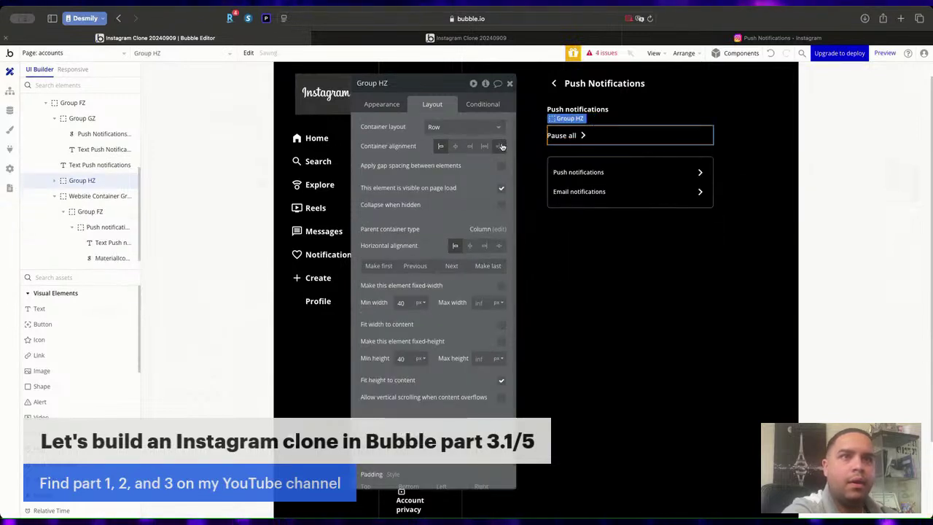
pyautogui.click(498, 146)
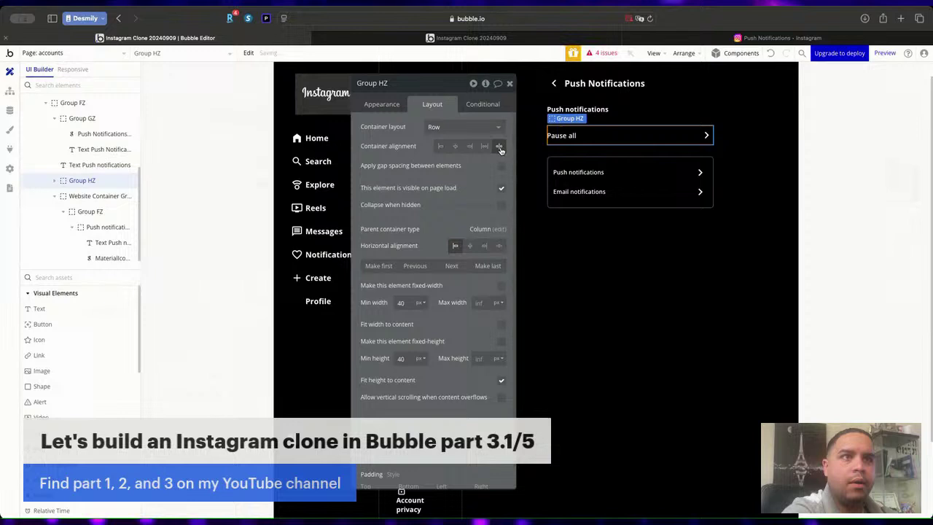
# Replace the arrow icon beside Pause all with the outlined toggle_off icon.
pyautogui.doubleClick(705, 135)
pyautogui.write('top')
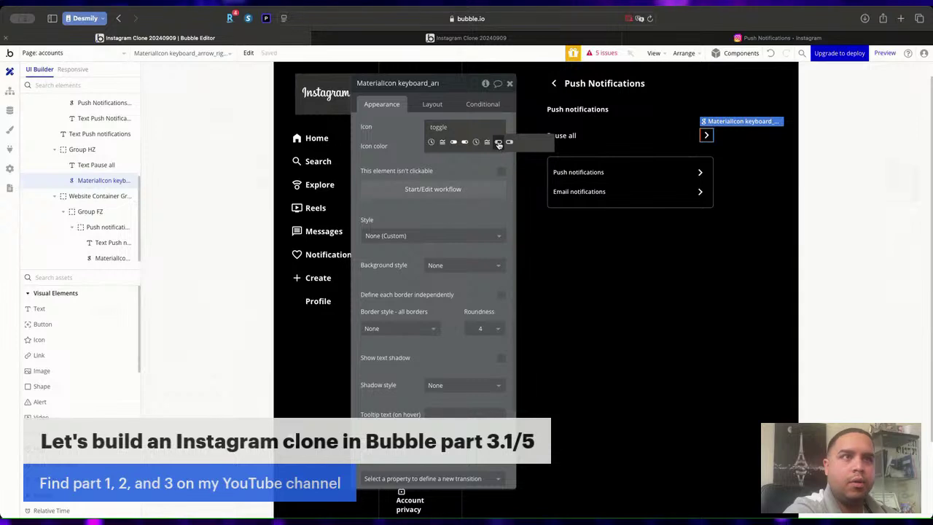
pyautogui.click(497, 141)
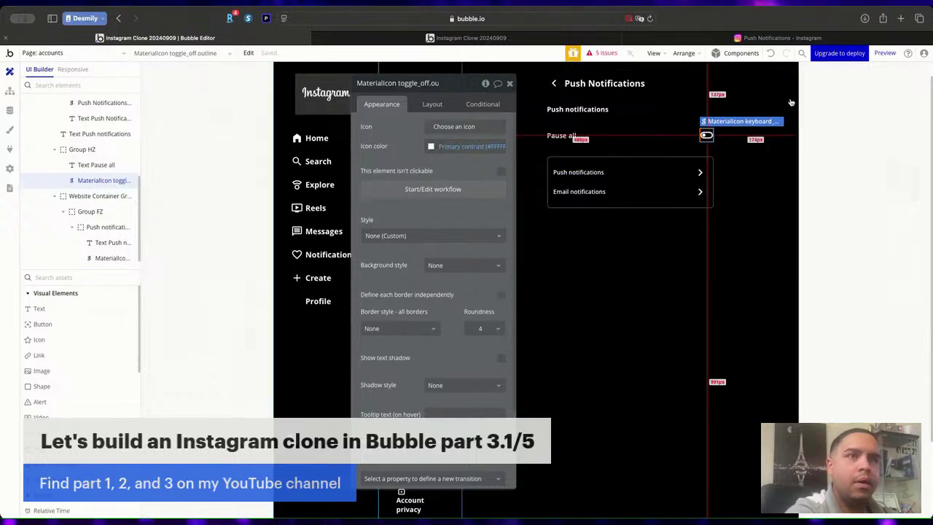
# Copy the Push notifications row text into the bordered Group FZ and make the copy its first element.
pyautogui.click(593, 173)
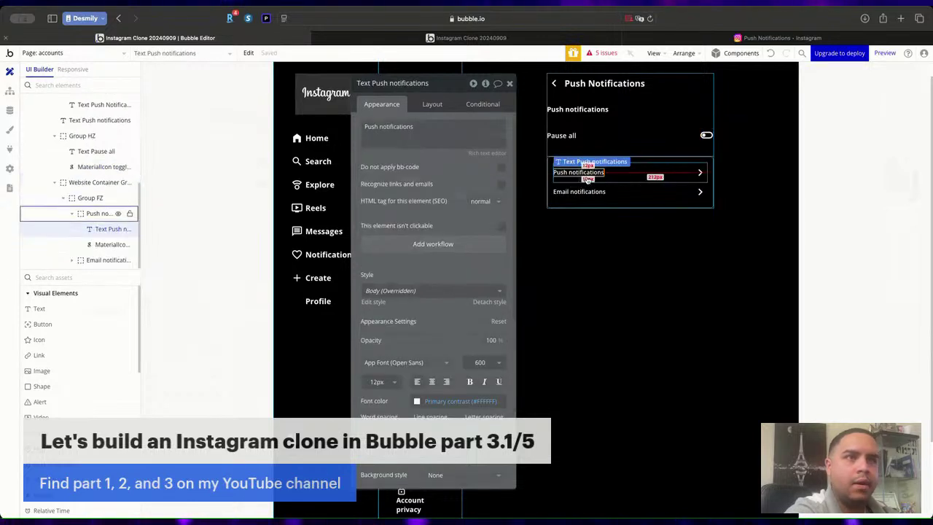
pyautogui.click(551, 175)
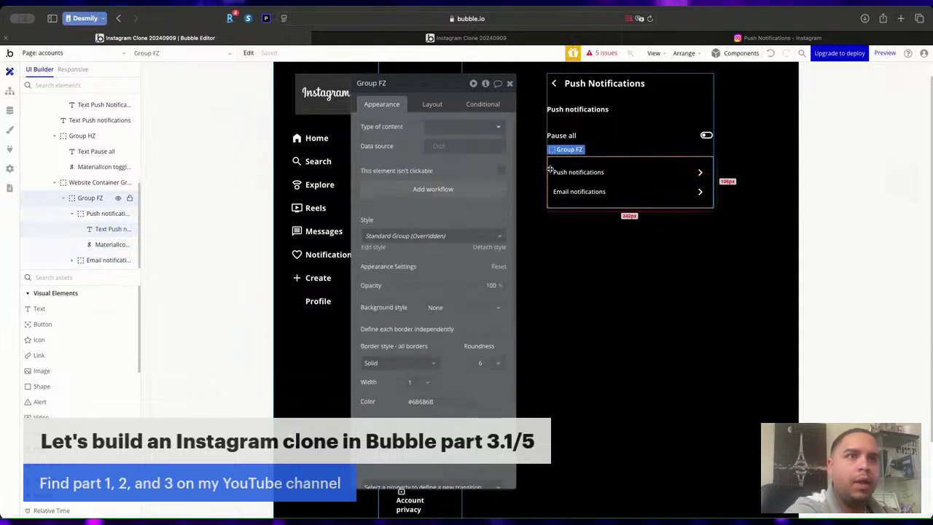
pyautogui.press('super+v')
pyautogui.click(432, 105)
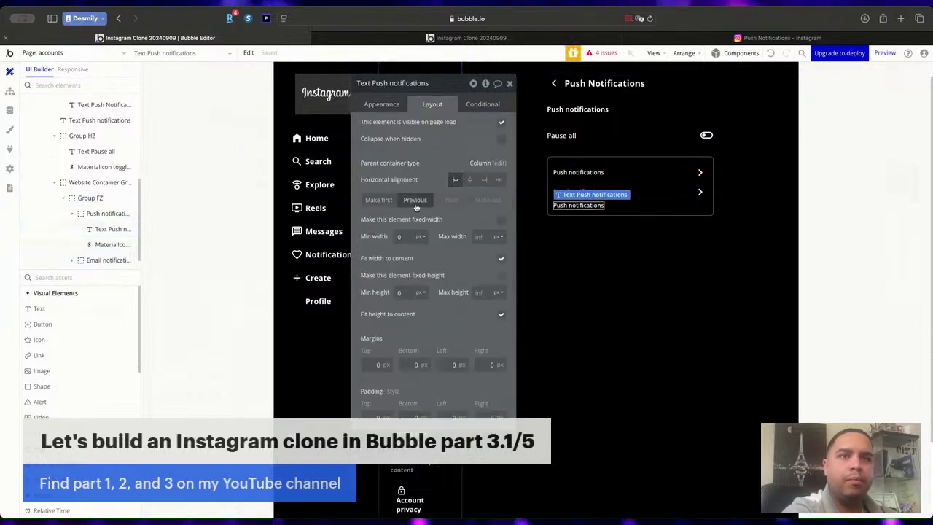
pyautogui.click(379, 200)
# Change the copied text at the start of the bordered group to "Likes".
pyautogui.click(391, 106)
pyautogui.tripleClick(404, 133)
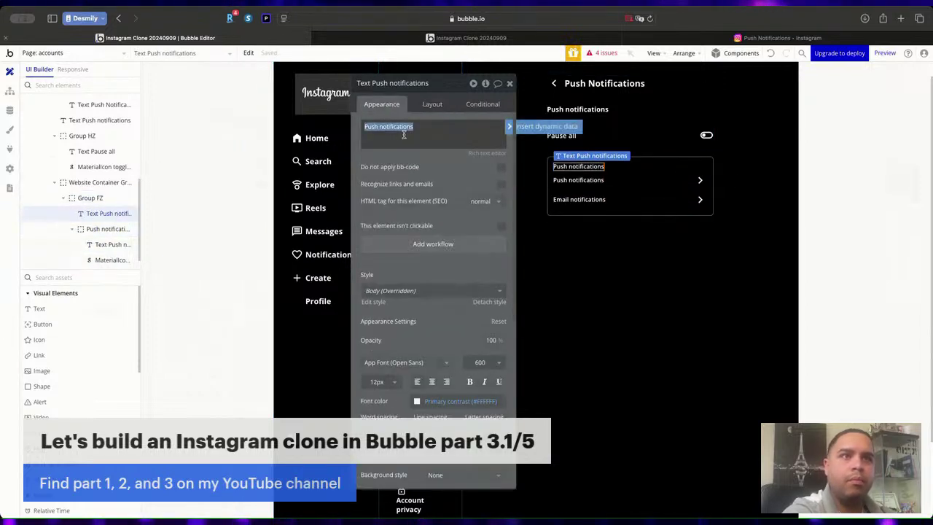
pyautogui.write('L')
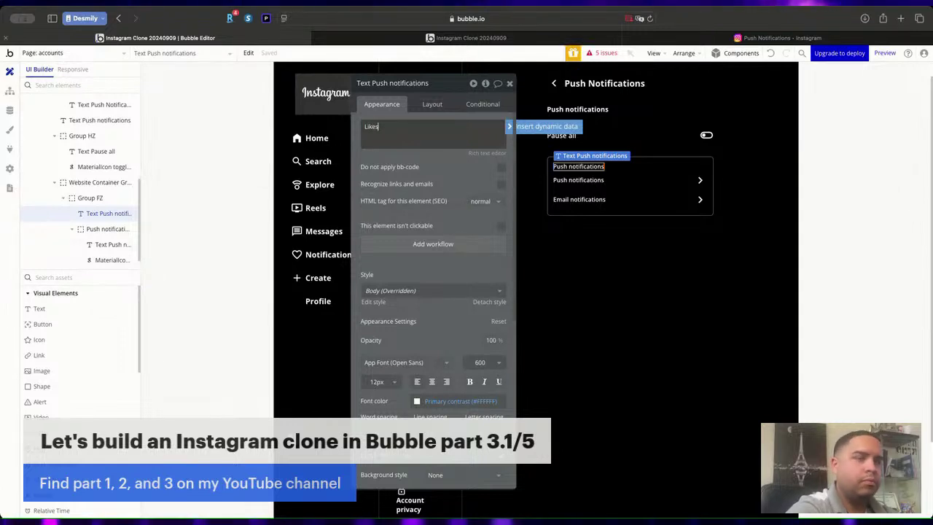
pyautogui.write('ikes')
# Make the arrow icon the first element in both the Push notifications and Email notifications rows.
pyautogui.click(699, 180)
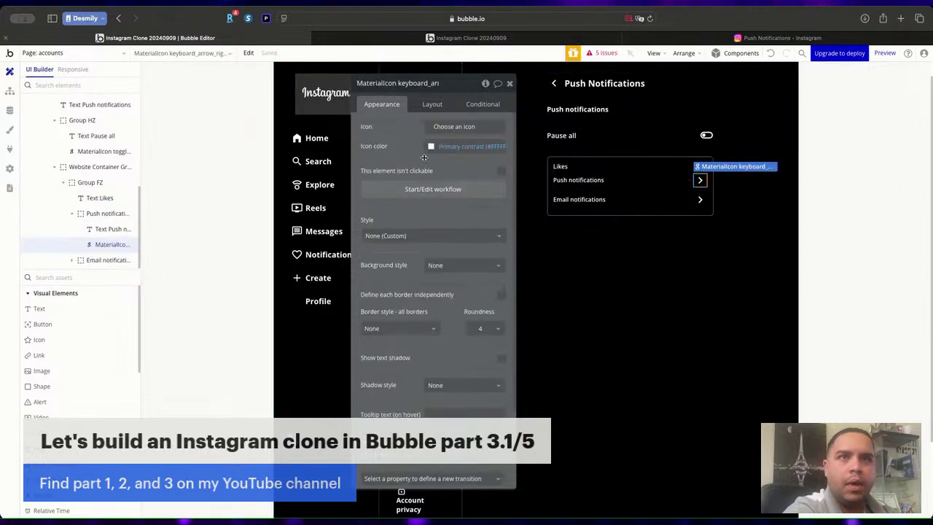
pyautogui.click(433, 104)
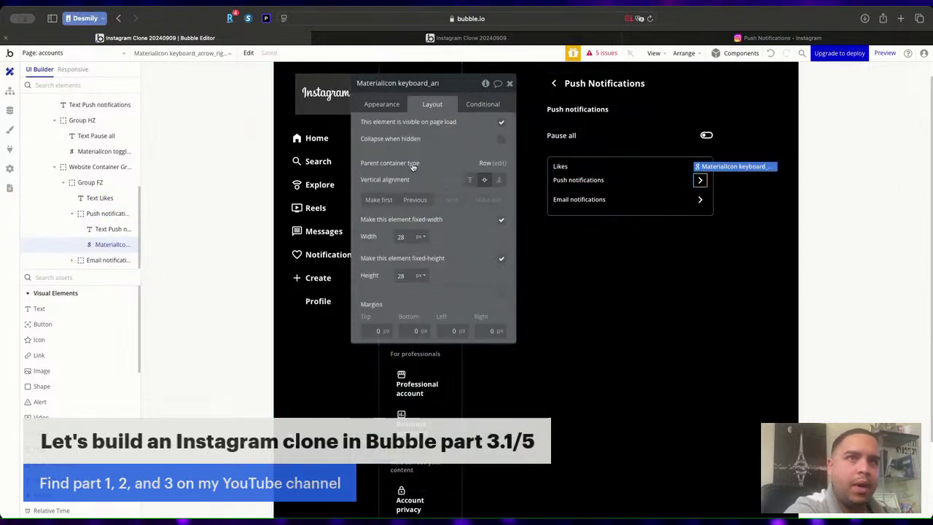
pyautogui.click(379, 200)
pyautogui.click(700, 200)
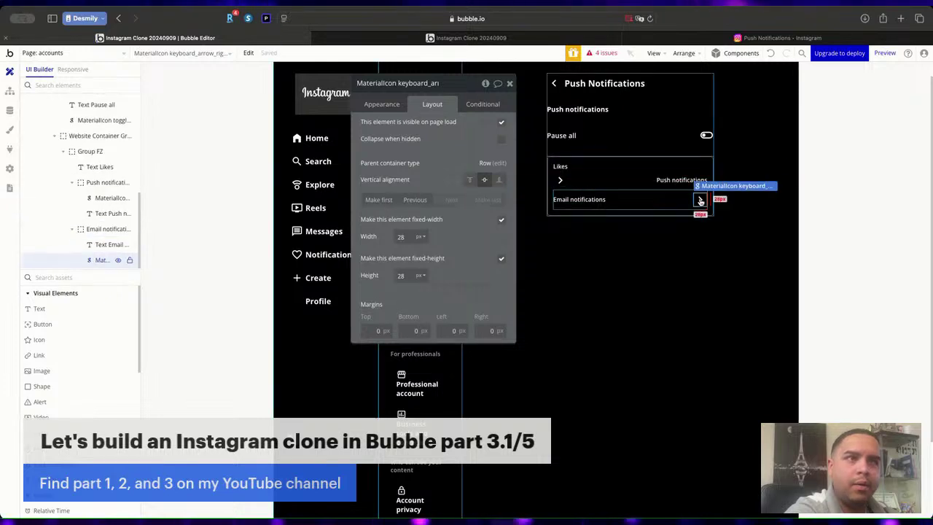
pyautogui.click(376, 200)
# Set the container alignment of the Email notifications Group and the Push notifications Group to left.
pyautogui.click(619, 204)
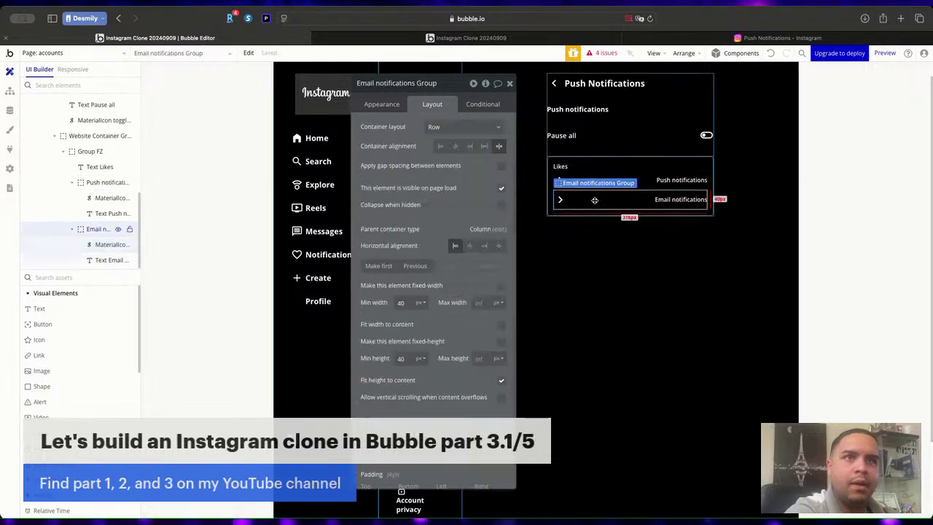
pyautogui.click(442, 148)
pyautogui.click(647, 179)
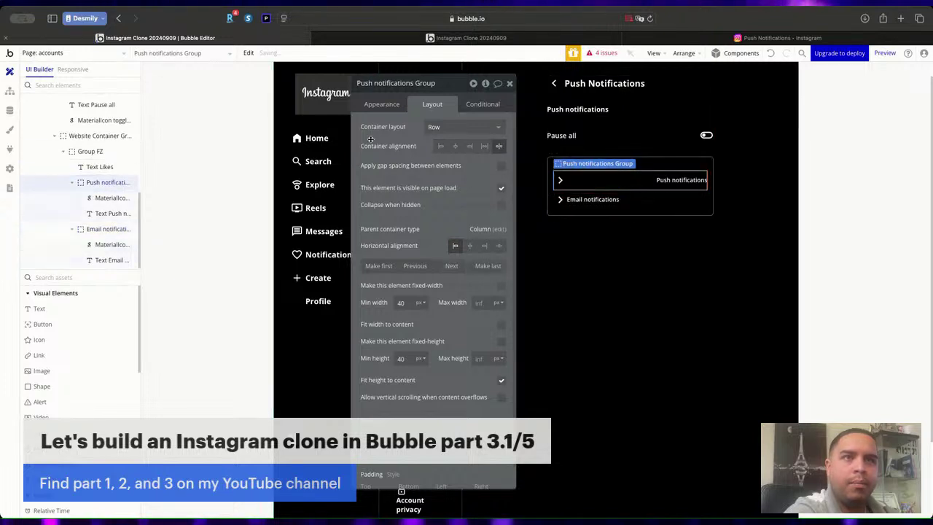
pyautogui.click(441, 147)
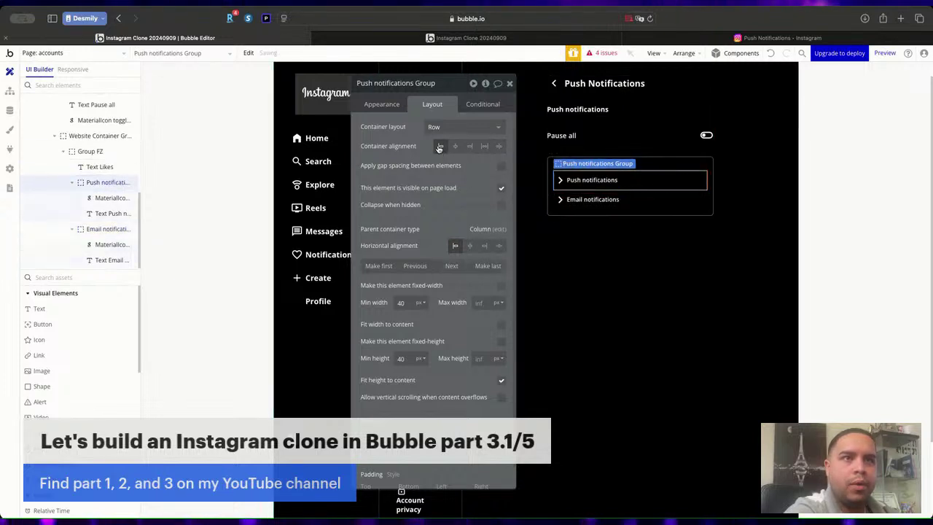
# Replace the Push notifications row's arrow icon with the radio_button_off icon.
pyautogui.doubleClick(557, 180)
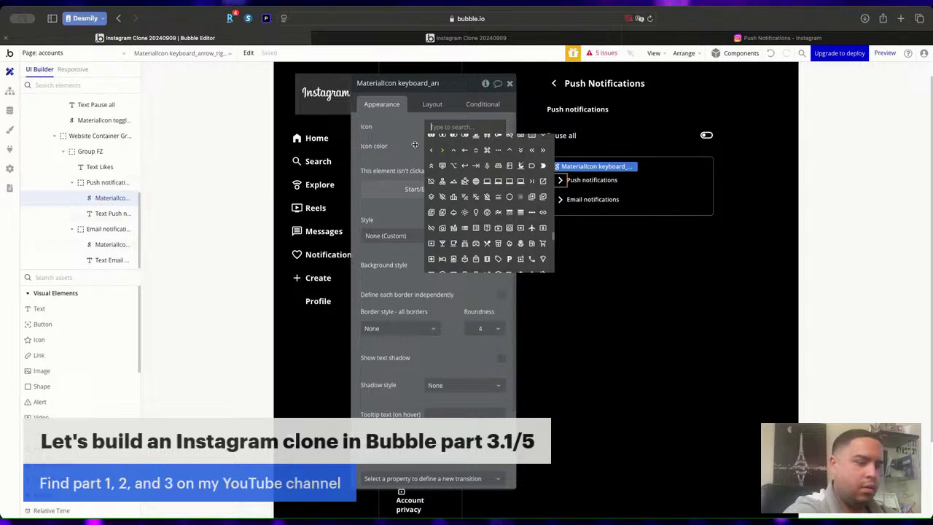
pyautogui.write('s')
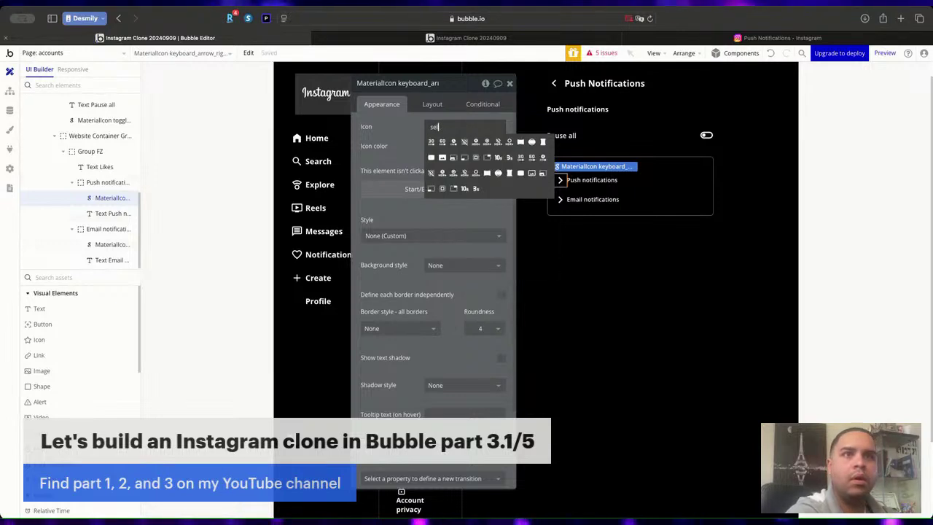
pyautogui.write('ho')
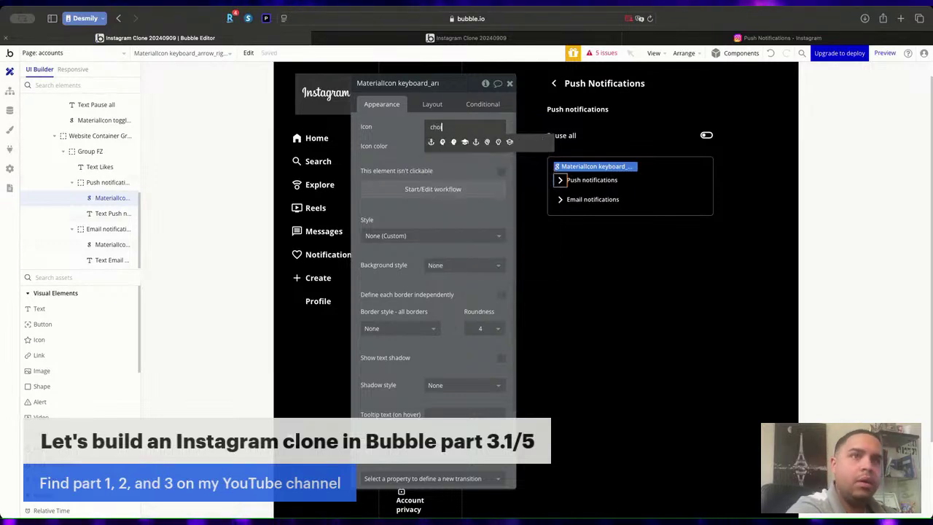
pyautogui.press('BackSpace')
pyautogui.press('BackSpace')
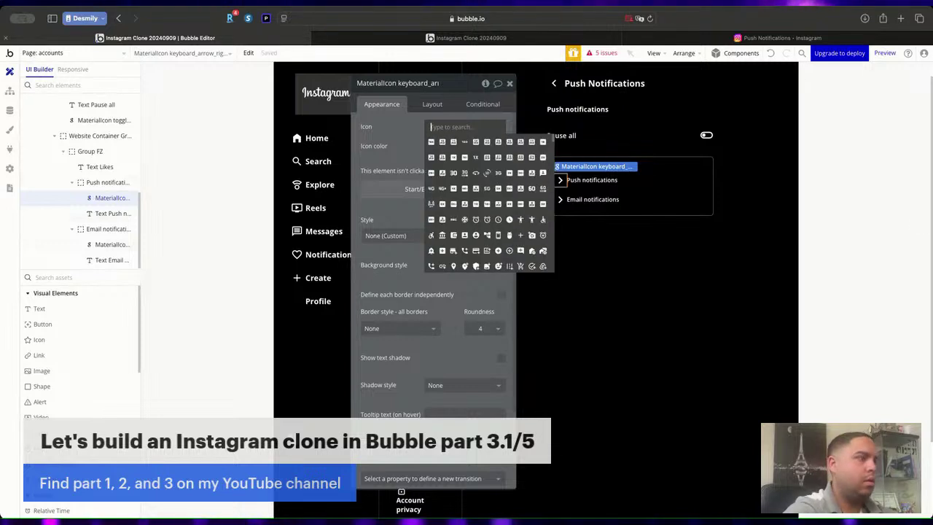
pyautogui.press('super+Tab')
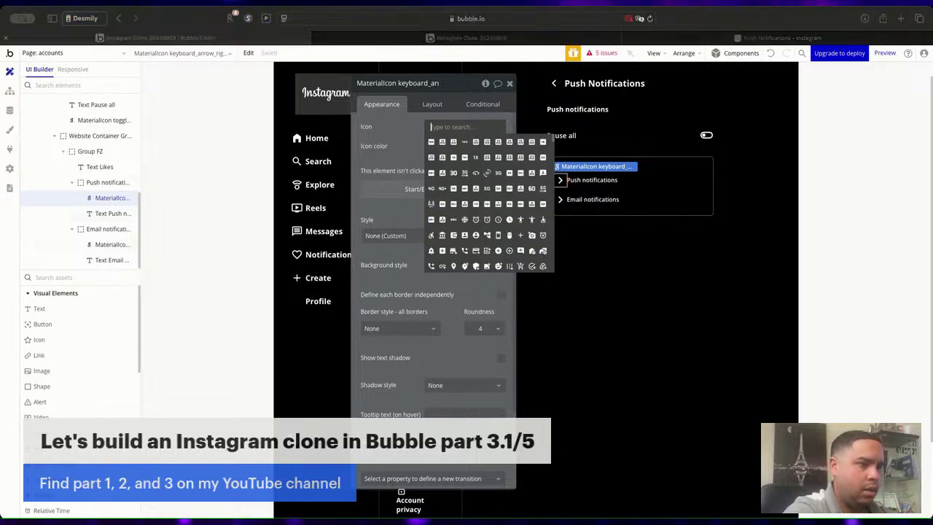
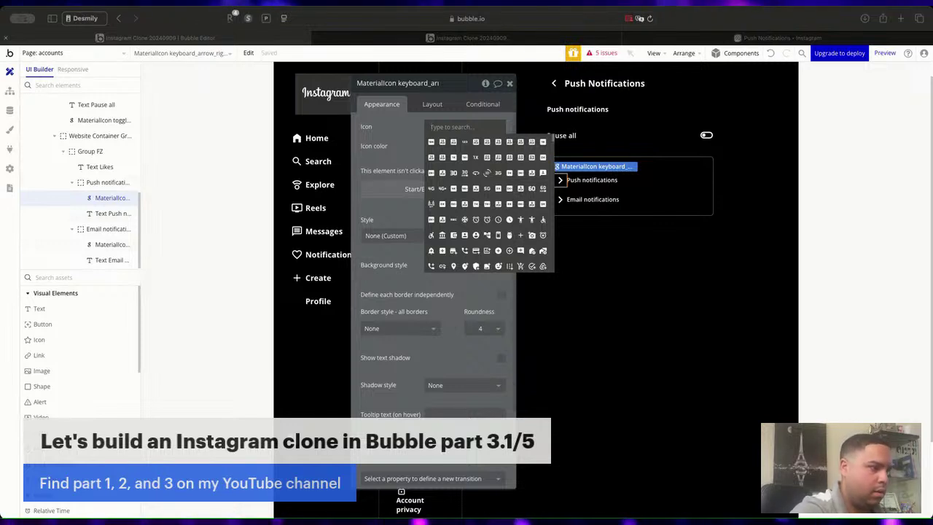
pyautogui.press('super+Tab')
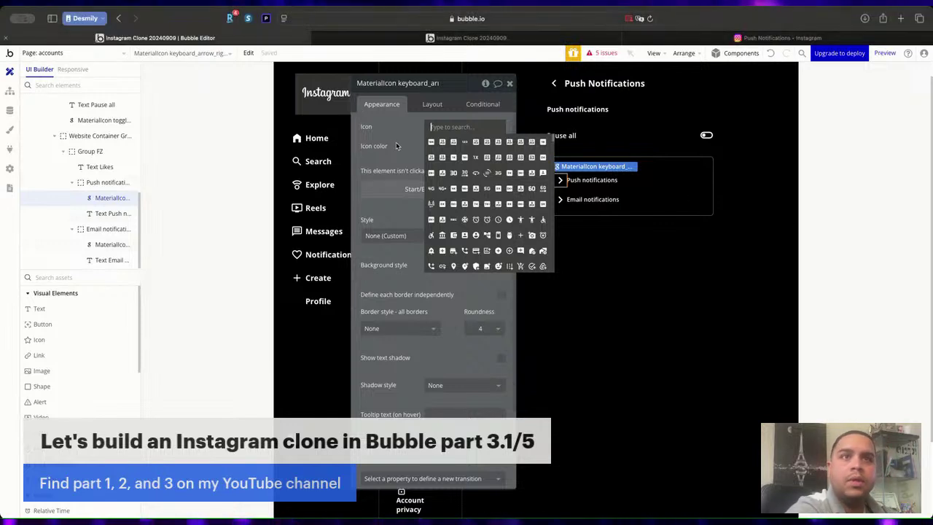
pyautogui.write('radio')
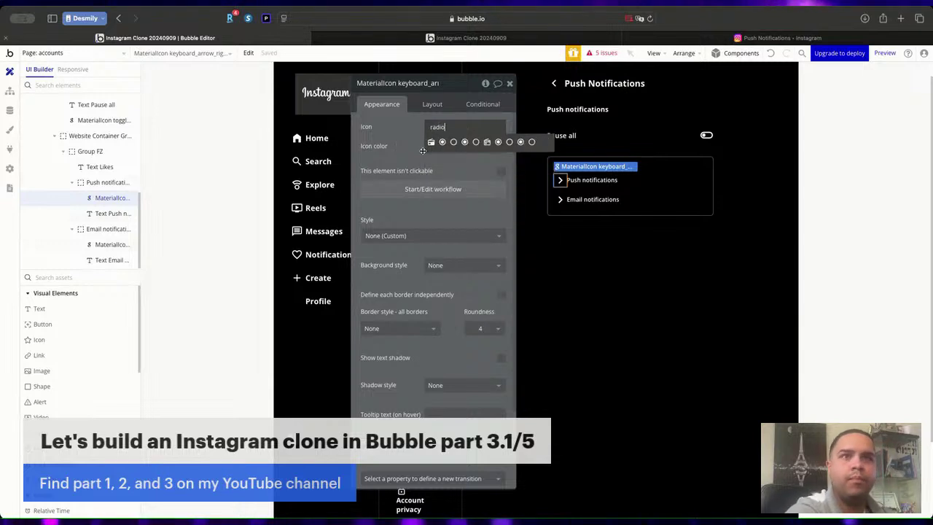
pyautogui.click(453, 141)
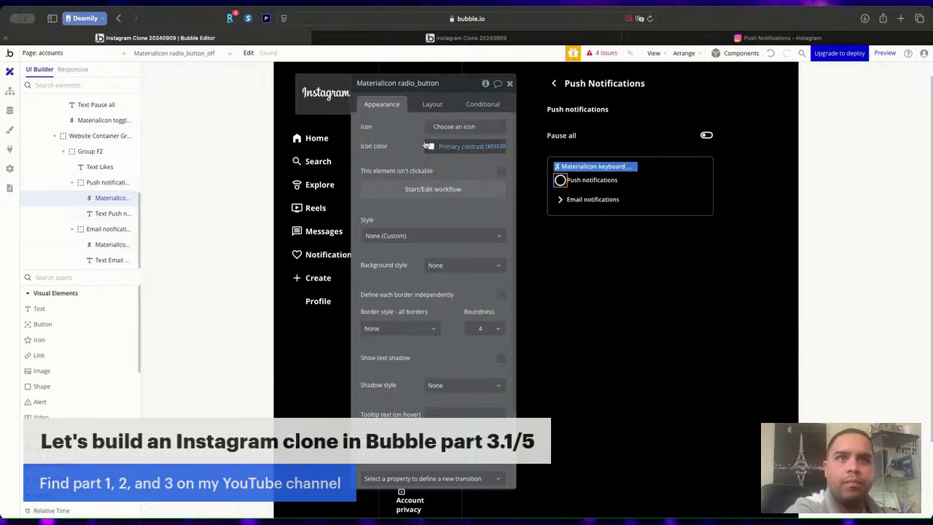
# Replace the Email notifications row's arrow icon with the radio_button_off icon.
pyautogui.click(560, 201)
pyautogui.click(457, 129)
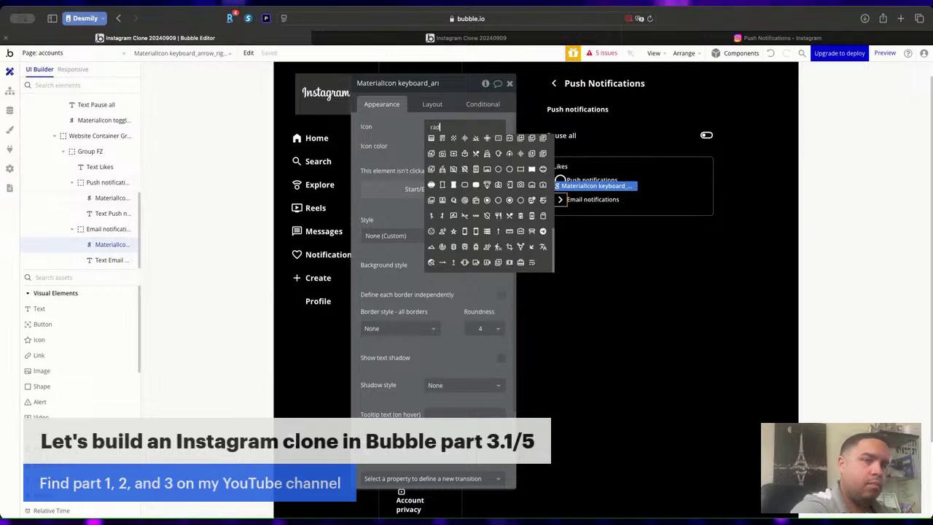
pyautogui.write('radio')
pyautogui.click(453, 143)
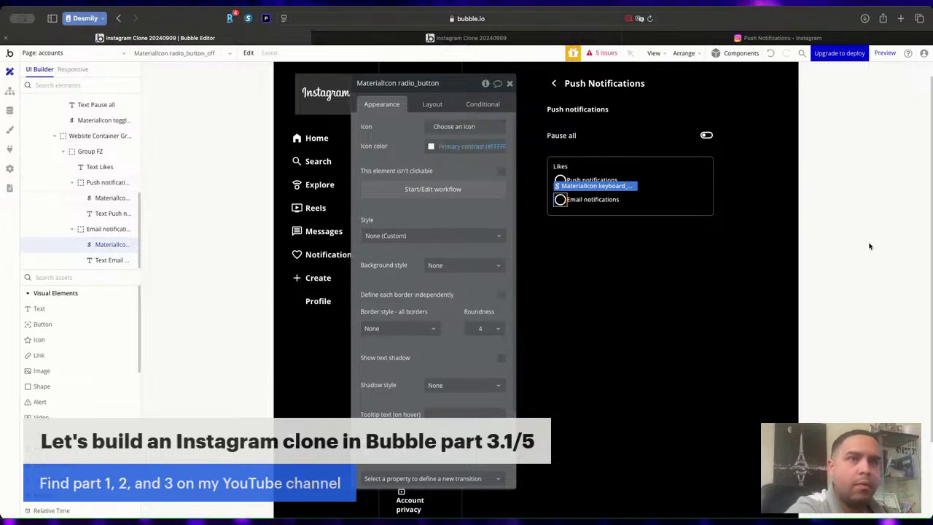
# Set the width and height of the Email notifications row's radio button icon to 24 px.
pyautogui.click(432, 104)
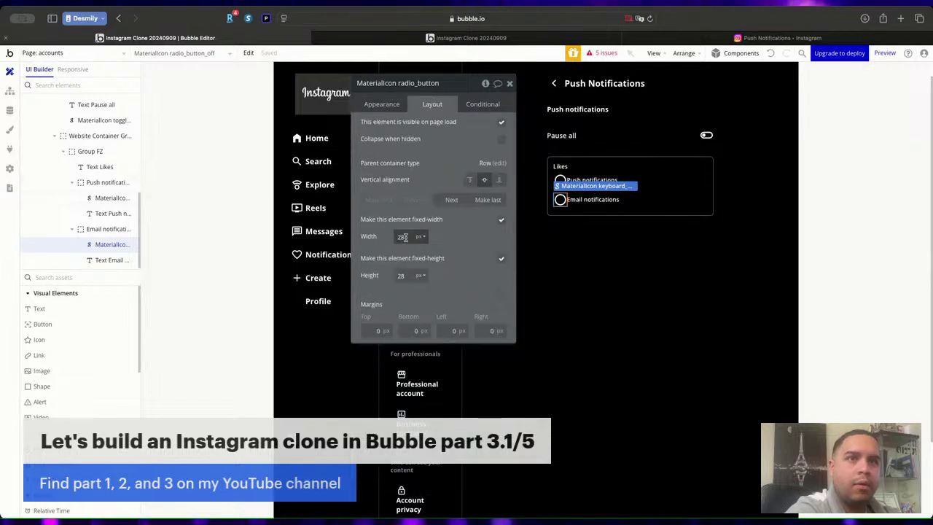
pyautogui.doubleClick(402, 237)
pyautogui.write('24')
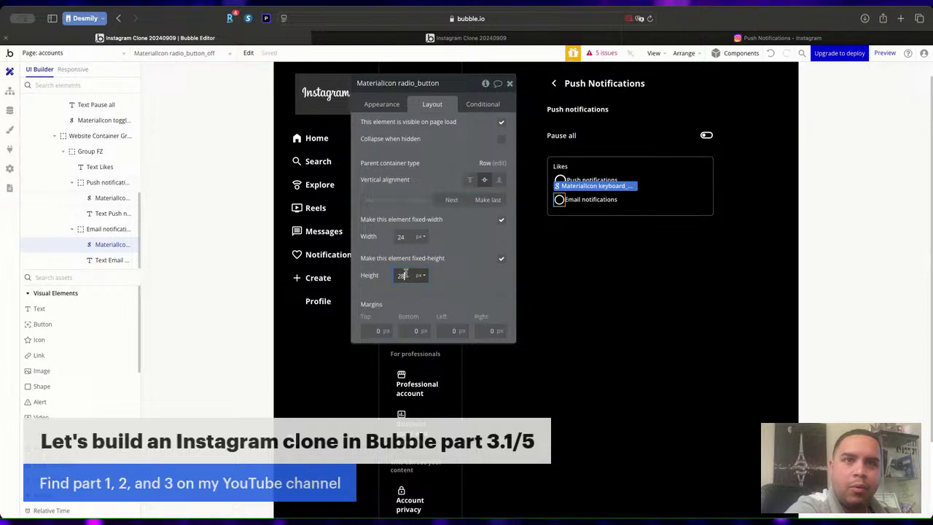
pyautogui.press('BackSpace')
pyautogui.write('4')
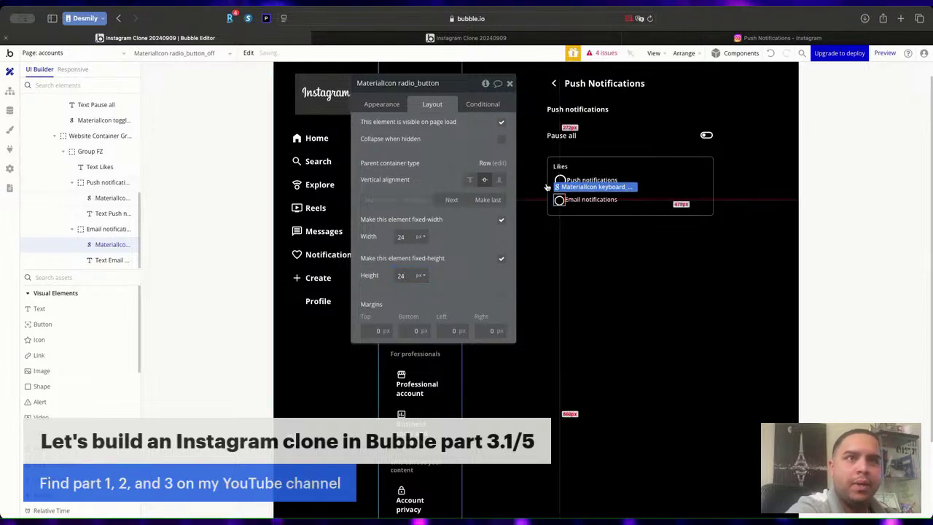
# Set the width and height of the Push notifications row's radio button icon to 24 px.
pyautogui.click(560, 180)
pyautogui.click(408, 236)
pyautogui.press('BackSpace')
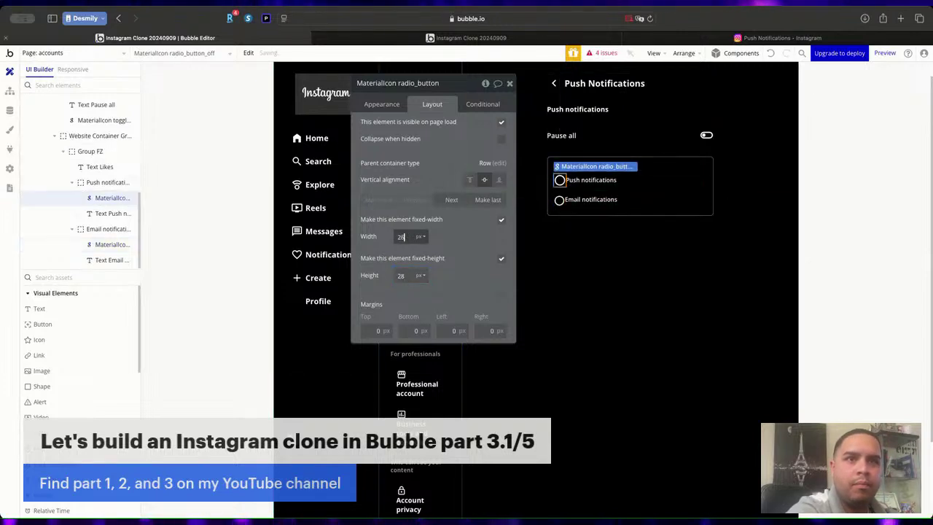
pyautogui.write('4')
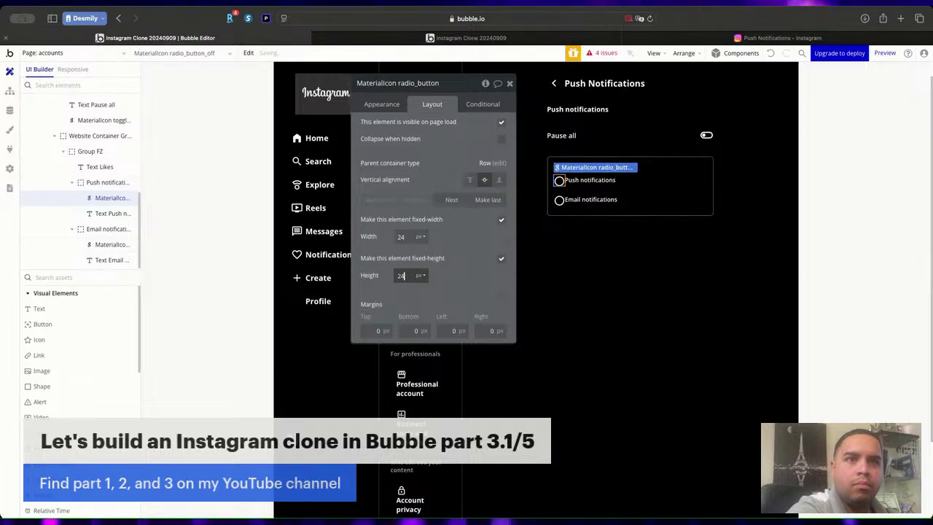
pyautogui.click(410, 276)
pyautogui.press('BackSpace')
pyautogui.write('4')
pyautogui.click(510, 83)
# Apply gap spacing with a 4 px column gap to the Push notifications Group and Email notifications Group rows under Likes.
pyautogui.doubleClick(620, 188)
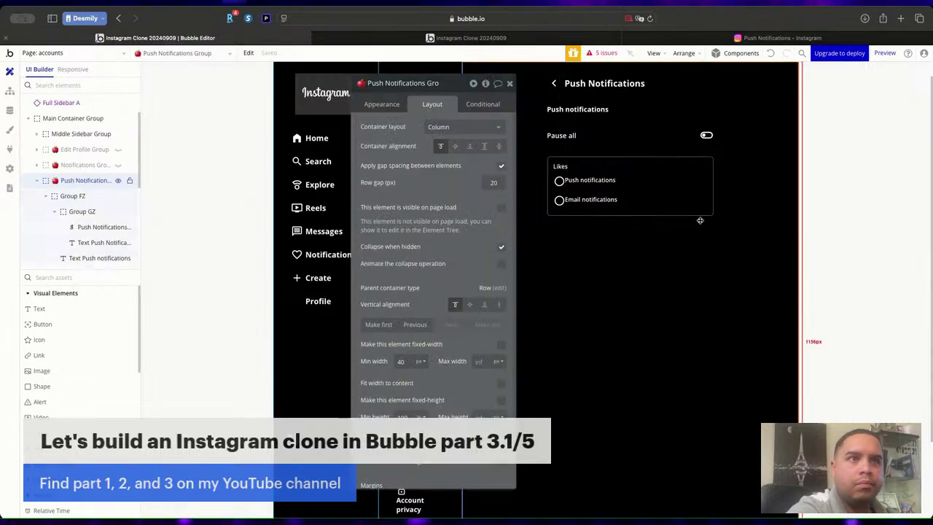
pyautogui.click(605, 181)
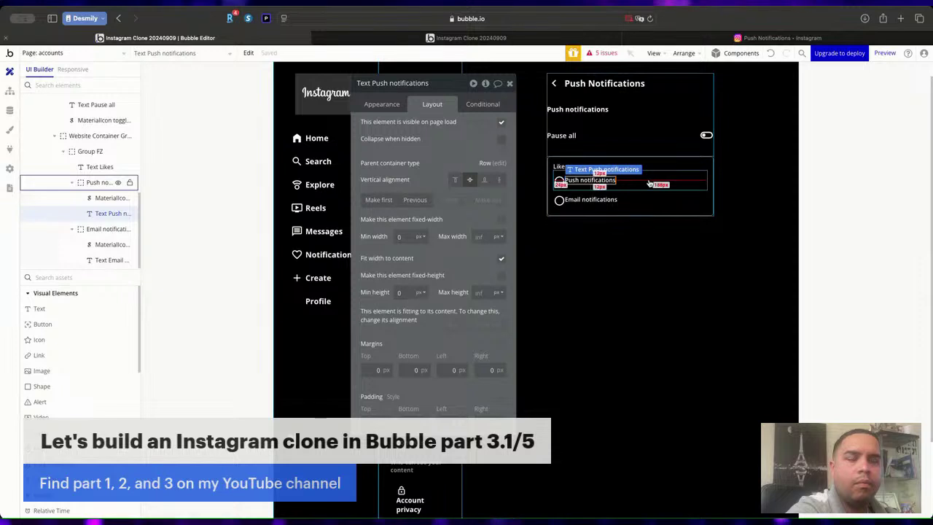
pyautogui.click(649, 184)
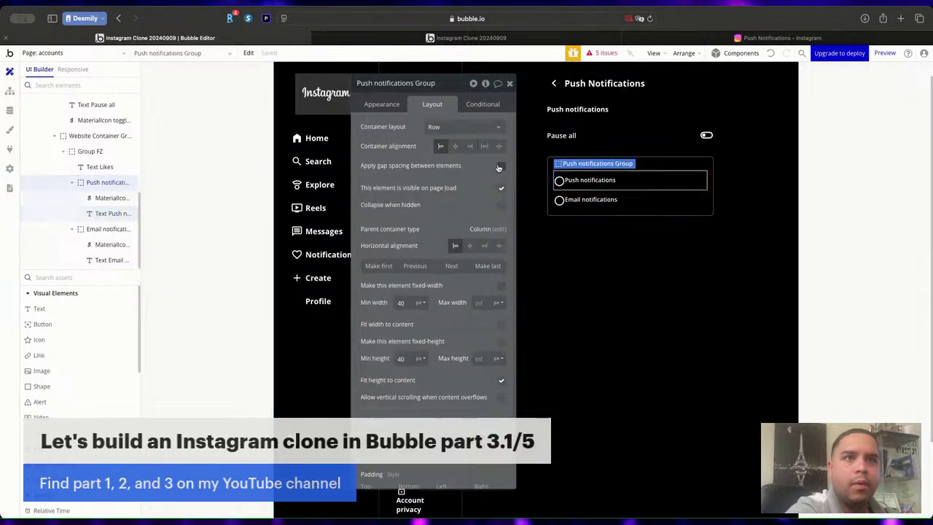
pyautogui.click(499, 203)
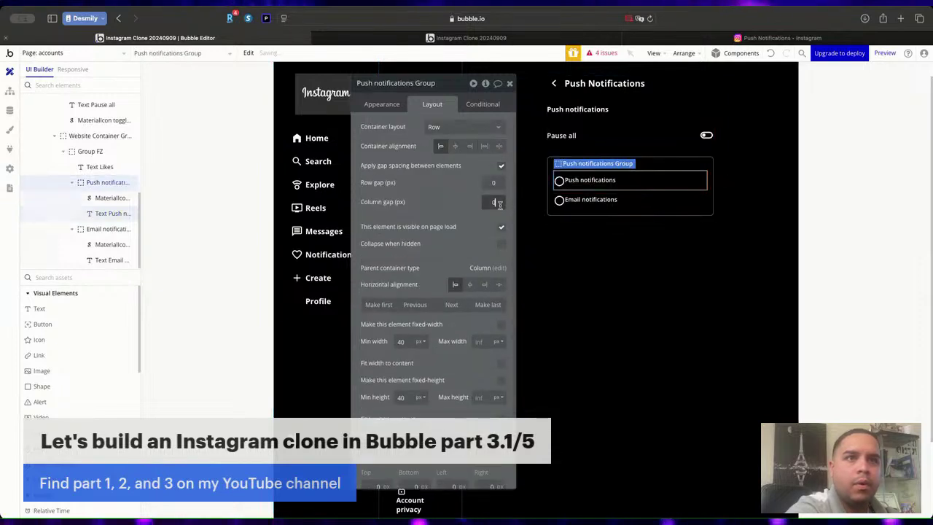
pyautogui.click(672, 198)
pyautogui.click(502, 166)
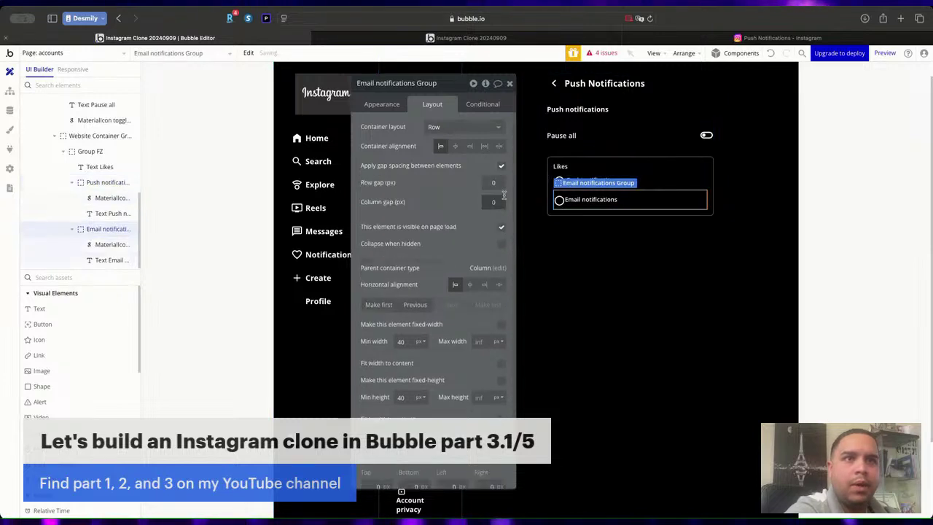
pyautogui.click(493, 202)
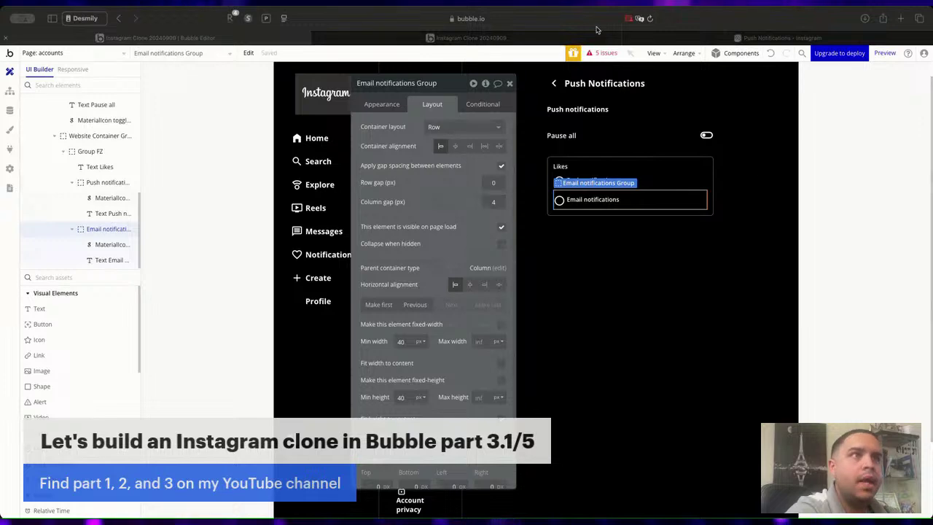
# Check the Likes options on Instagram's Push Notifications page and add a copy of the Email notifications Group under Likes in Bubble.
pyautogui.click(717, 40)
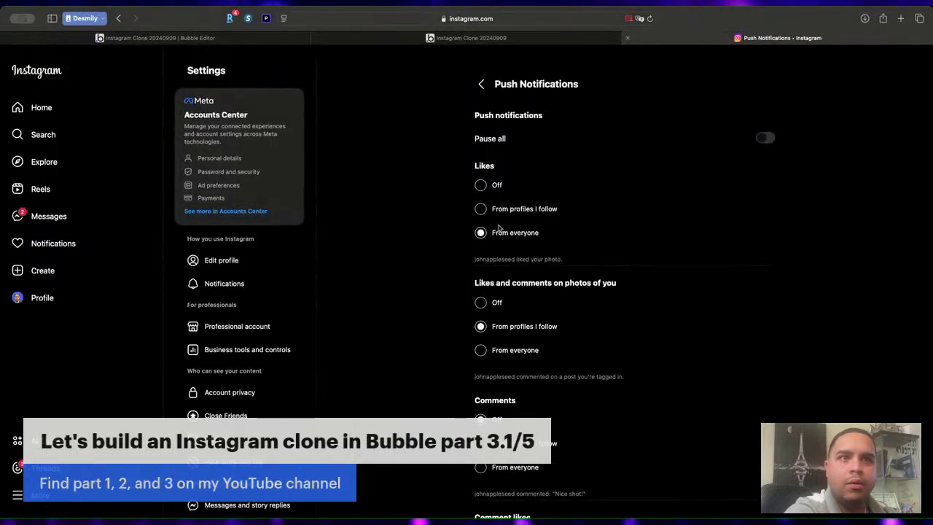
pyautogui.click(263, 38)
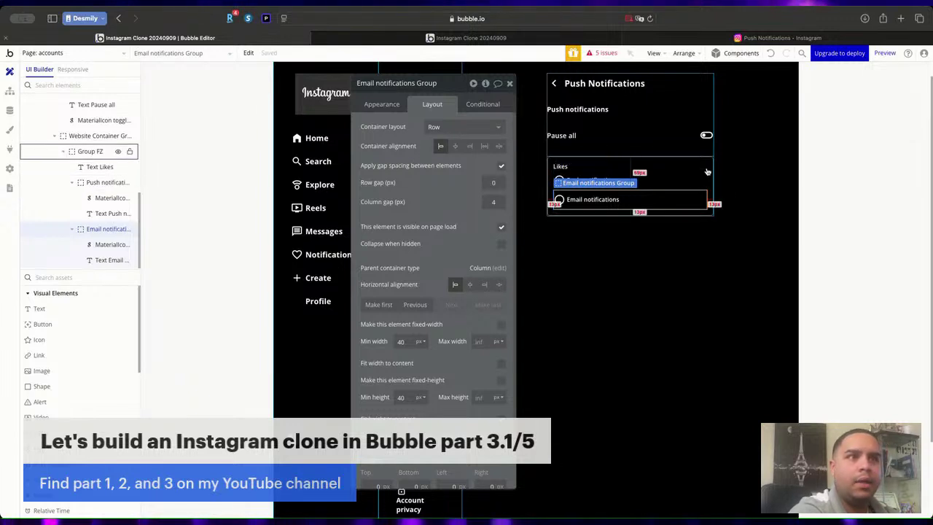
pyautogui.hotkey('ctrl', 'v')
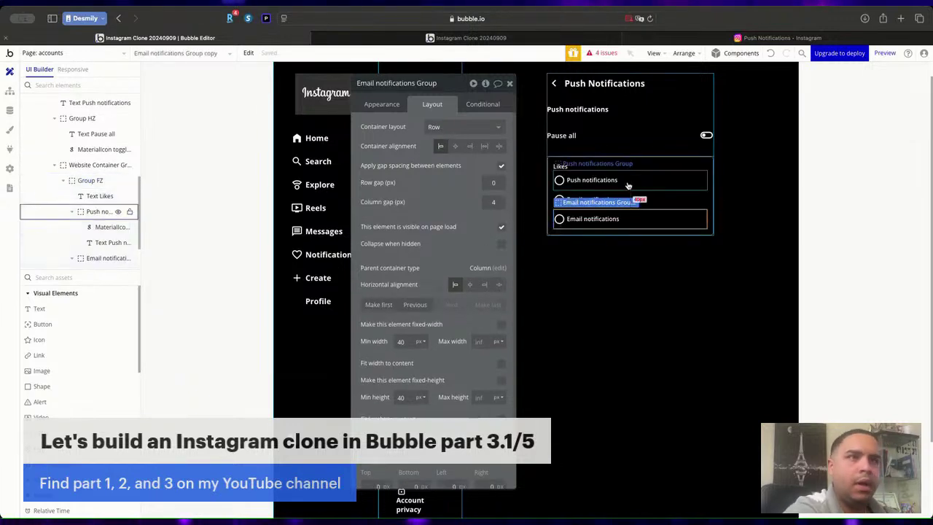
# Change the first Likes row's label to "Off" and the second row's label to "From profiles I follow".
pyautogui.doubleClick(590, 180)
pyautogui.write('C')
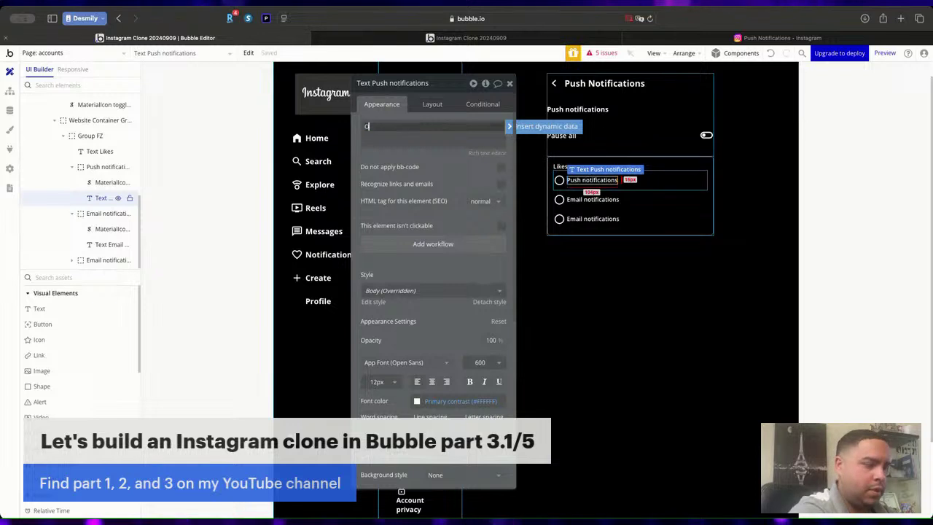
pyautogui.write('ff')
pyautogui.doubleClick(597, 198)
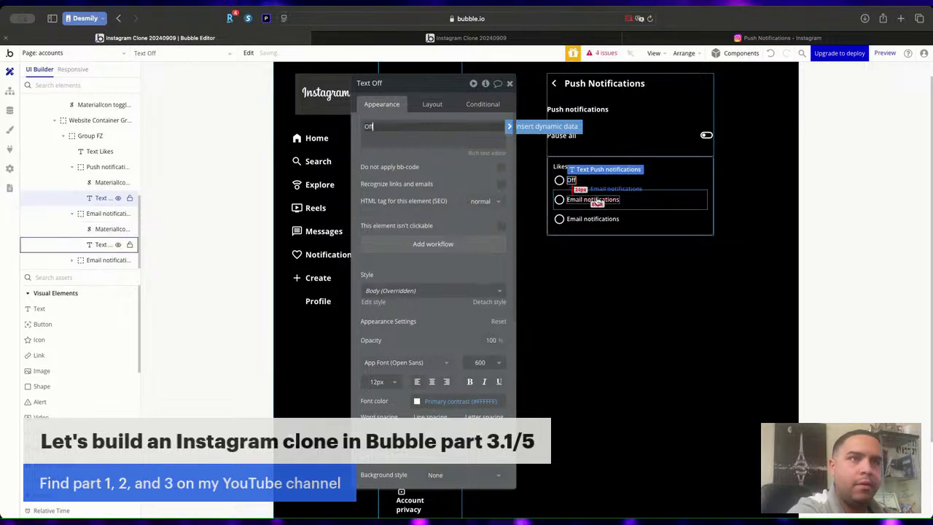
pyautogui.write('From p')
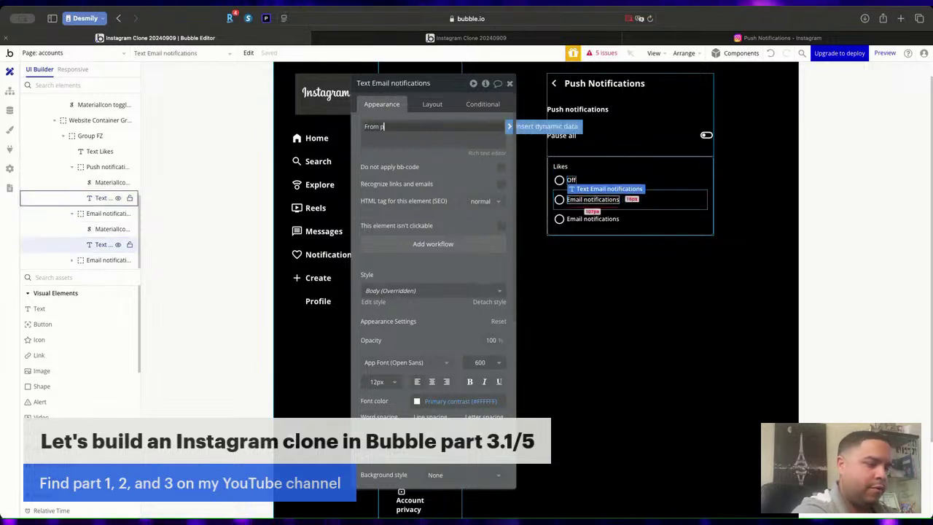
pyautogui.write('rofiles I')
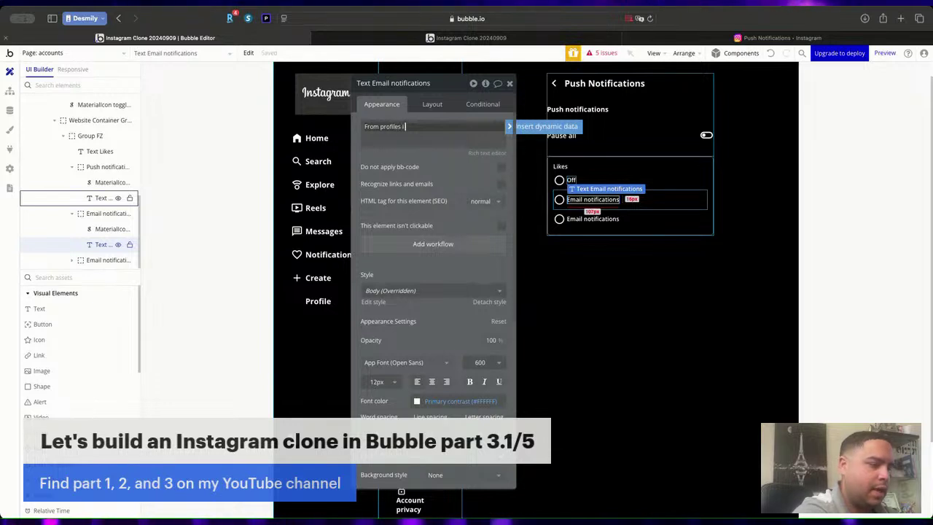
pyautogui.write(' follow')
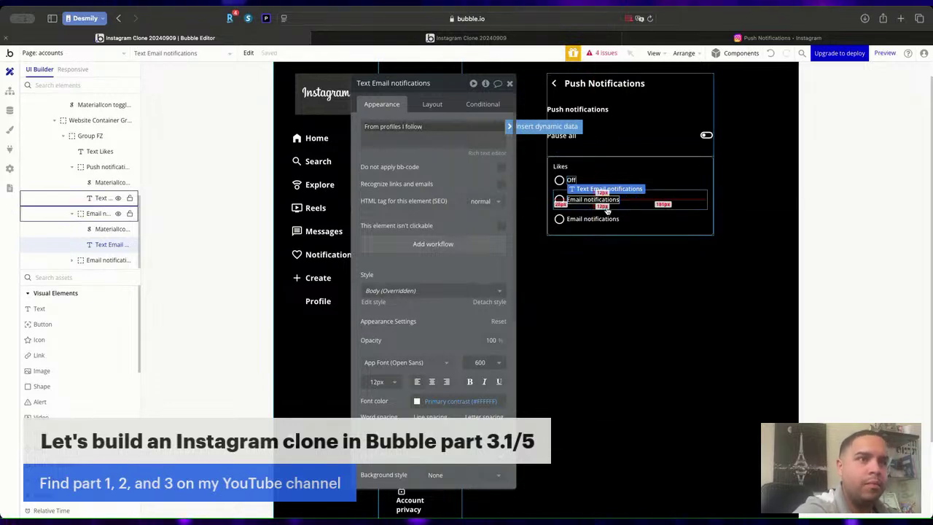
# Change the third Likes row's label to "From everyone".
pyautogui.click(592, 219)
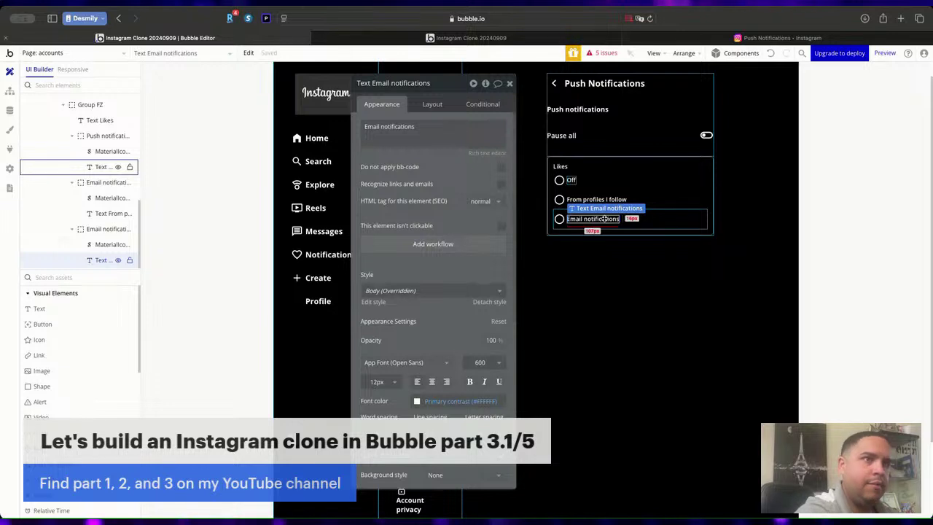
pyautogui.press('Tab')
pyautogui.write('From ')
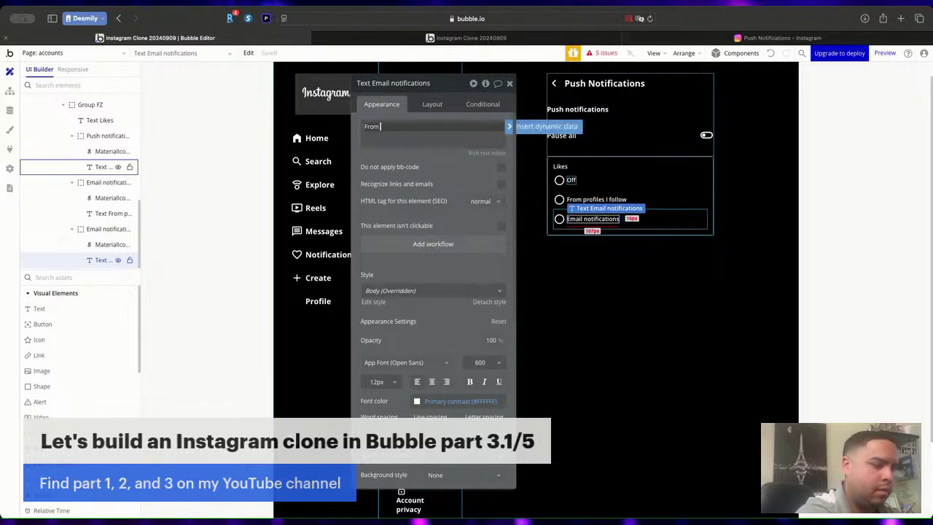
pyautogui.write('every')
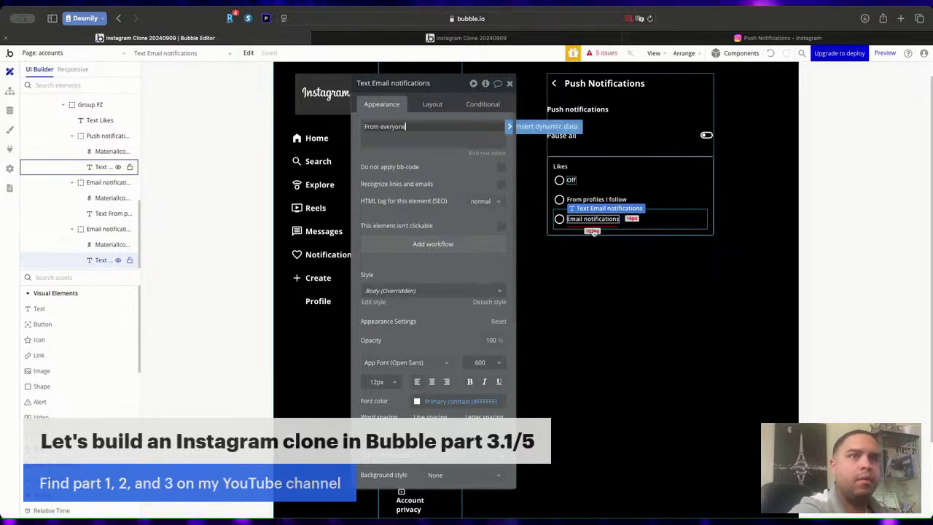
pyautogui.write('one')
pyautogui.click(644, 318)
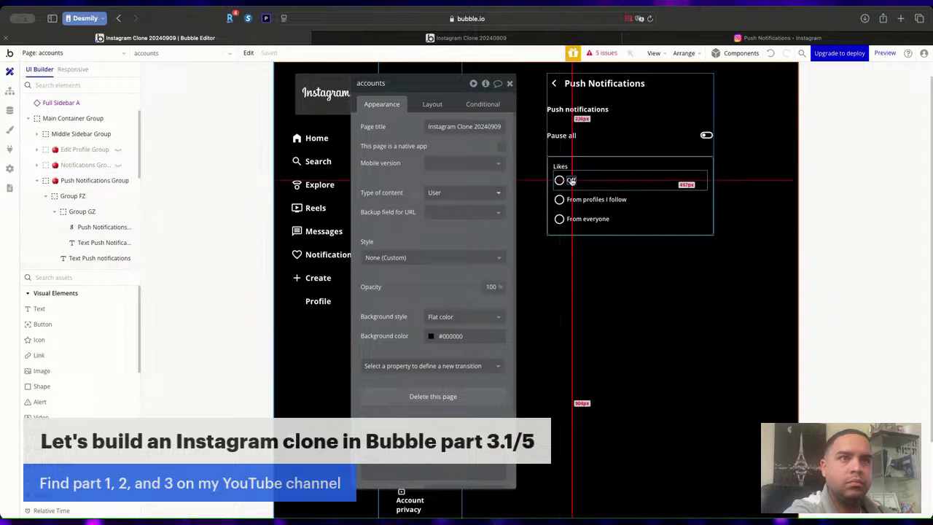
pyautogui.click(571, 181)
pyautogui.doubleClick(571, 181)
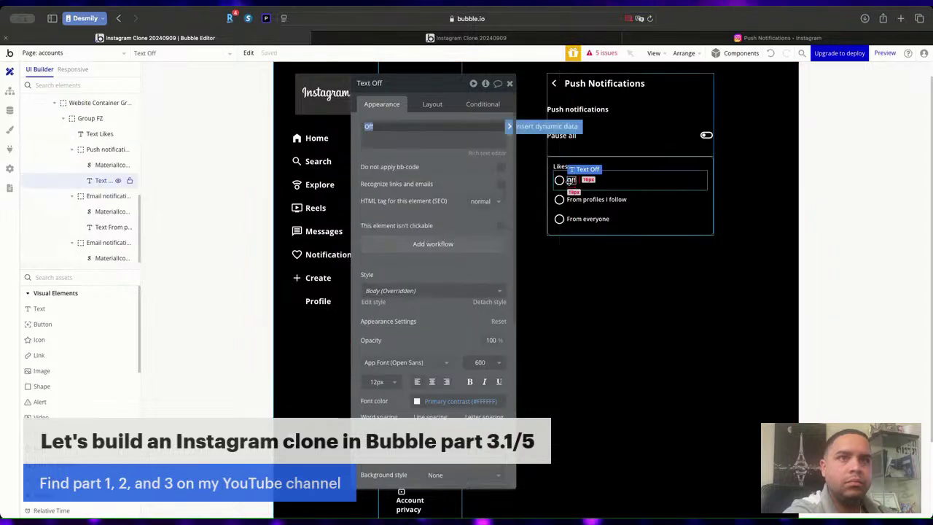
pyautogui.click(617, 187)
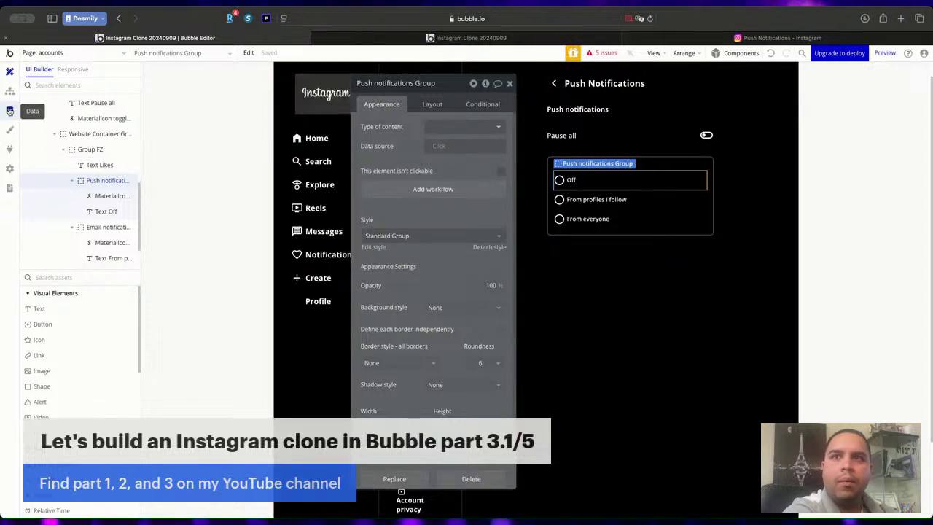
# Create a new option set in the app's data and name it "Likes Notifications (OS)".
pyautogui.click(10, 111)
pyautogui.click(224, 97)
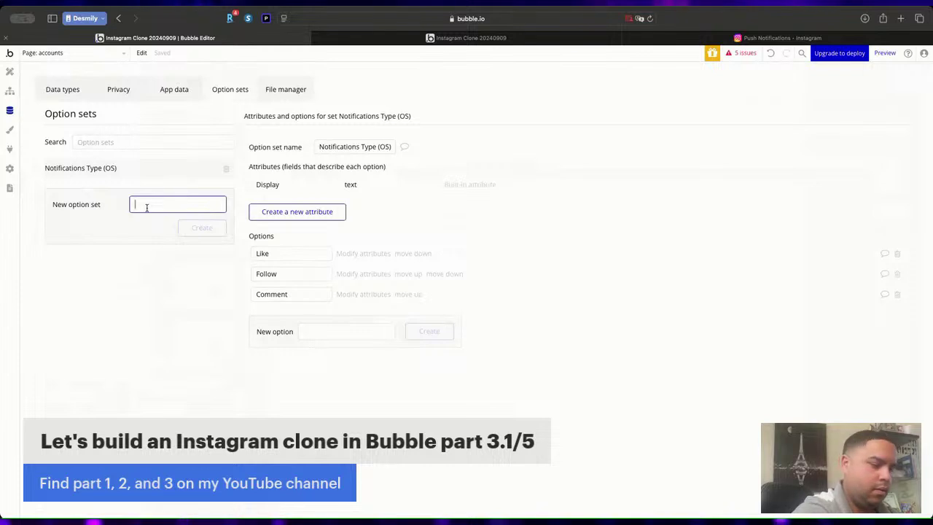
pyautogui.write('N')
pyautogui.press('BackSpace')
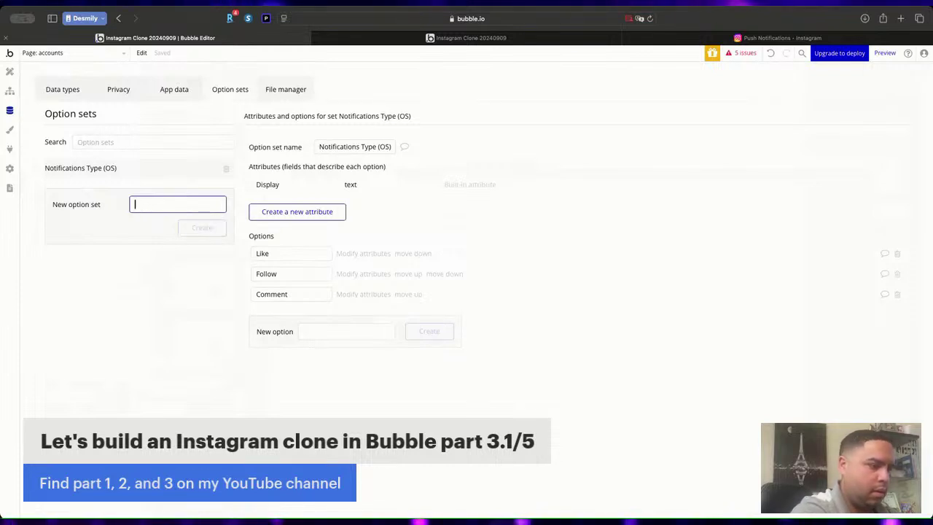
pyautogui.write('Likes Notifications')
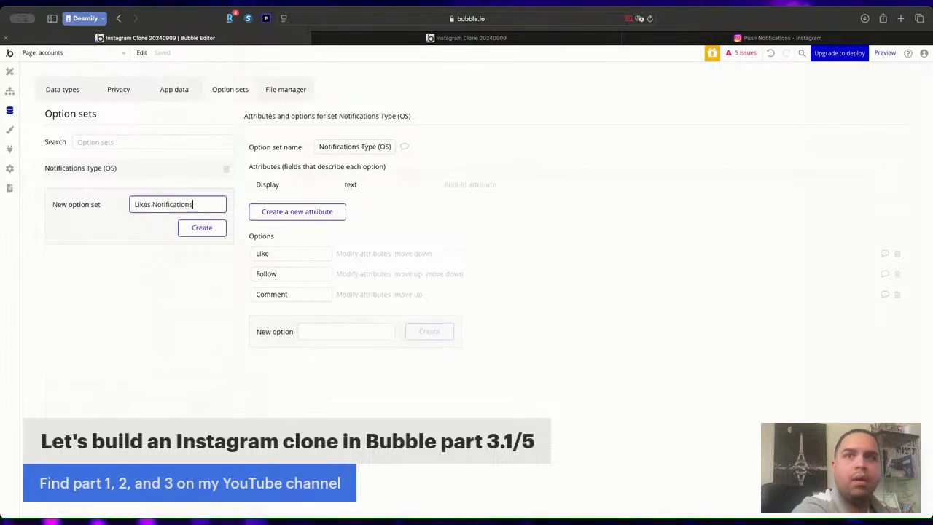
pyautogui.press('Return')
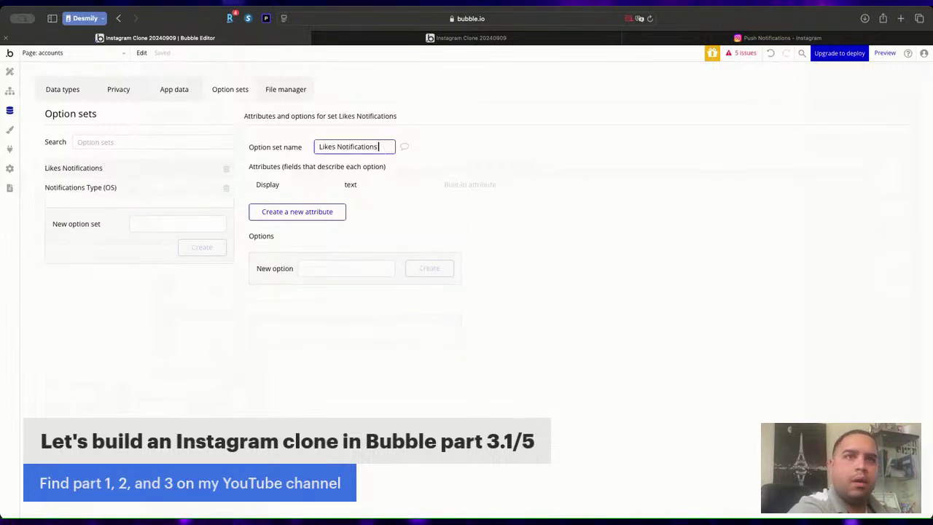
pyautogui.press('Return')
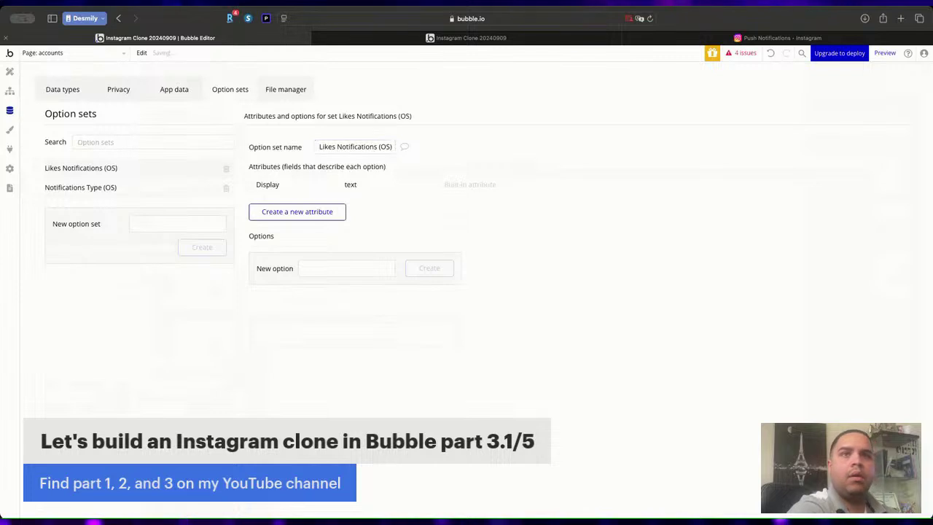
# Add the options "Off", "From profiles I follow" and "From everyone" to the Likes Notifications (OS) option set.
pyautogui.click(342, 269)
pyautogui.write('C')
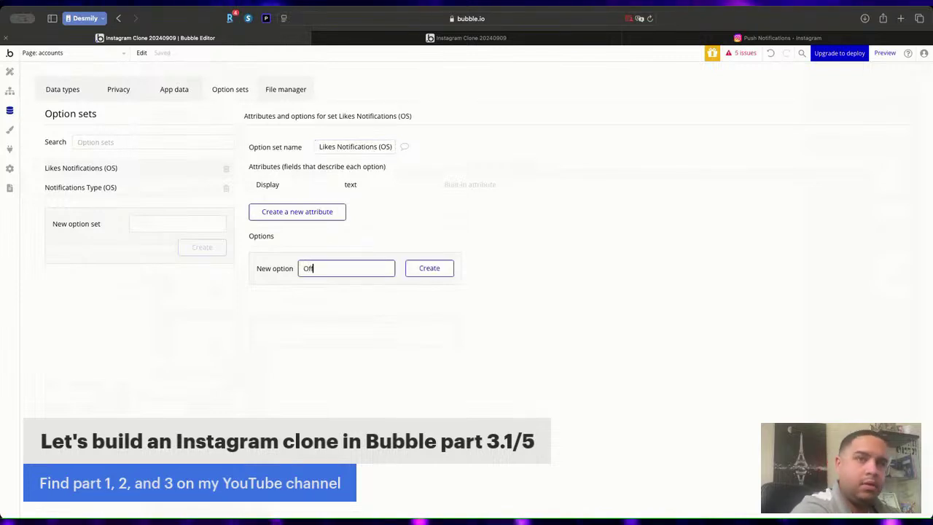
pyautogui.write('ff')
pyautogui.press('Return')
pyautogui.write('From')
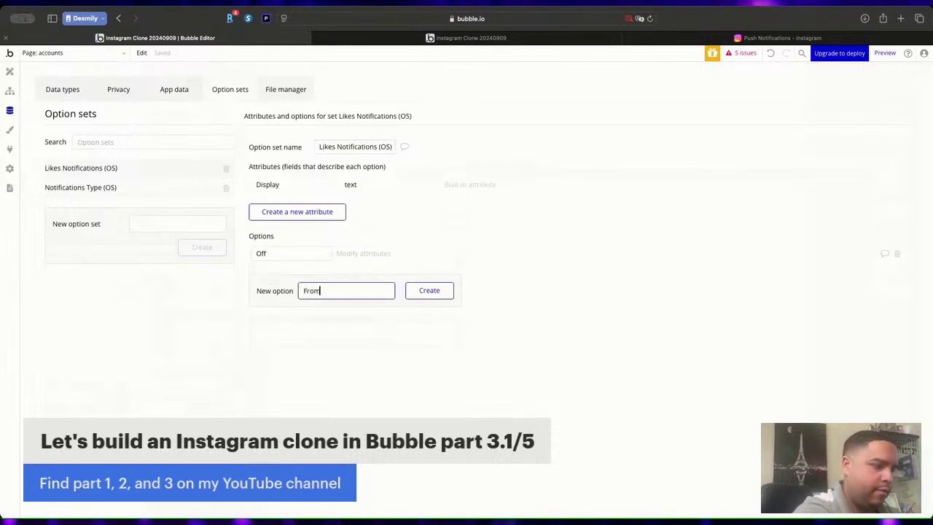
pyautogui.write(' profiles')
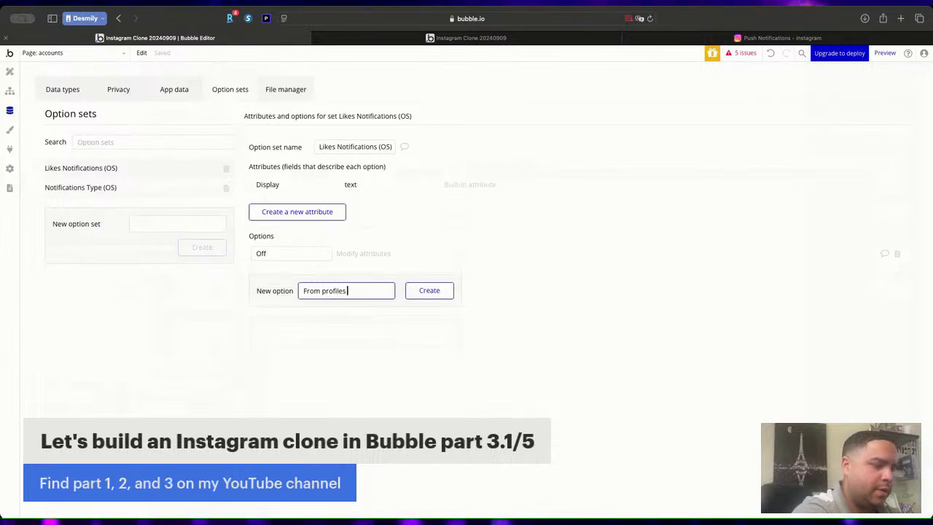
pyautogui.write(' I follow')
pyautogui.press('Return')
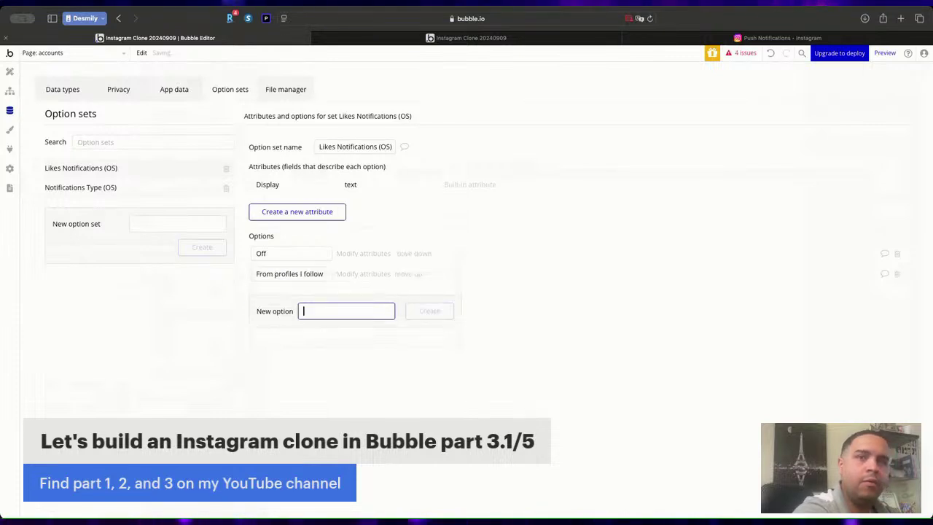
pyautogui.write('From e')
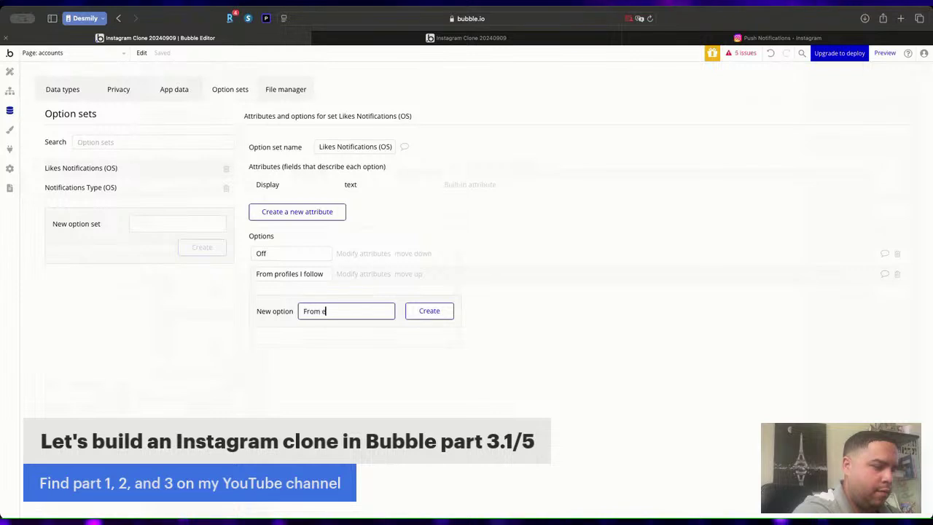
pyautogui.write('veryone')
pyautogui.press('Return')
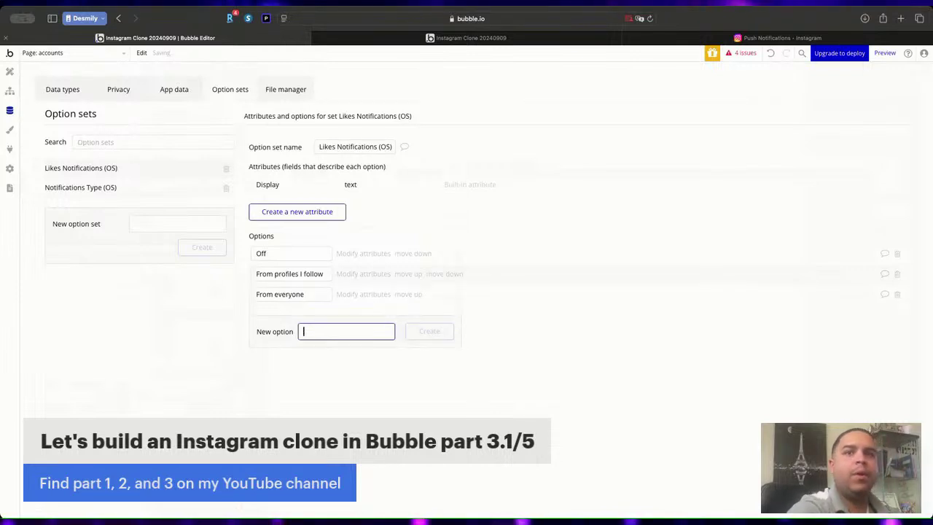
# Refresh the Instagram clone's preview and open its Notifications settings.
pyautogui.click(545, 39)
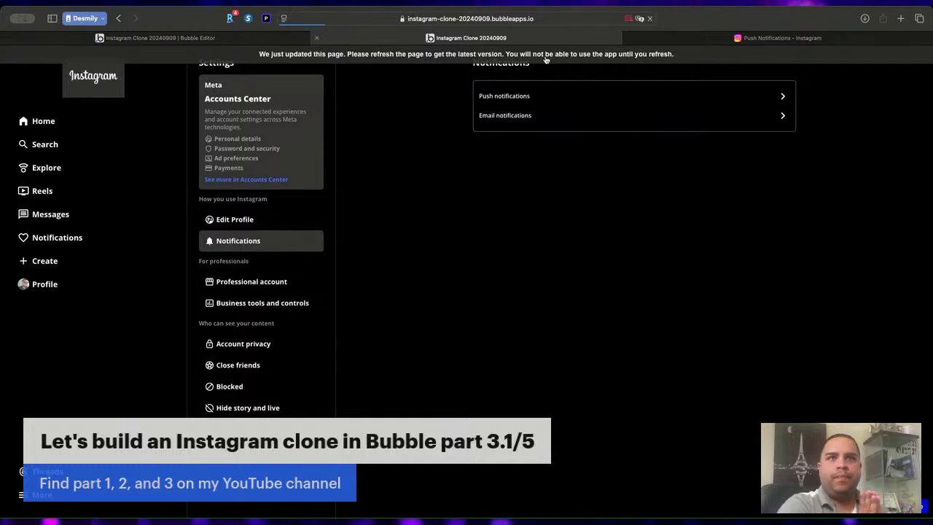
pyautogui.click(545, 60)
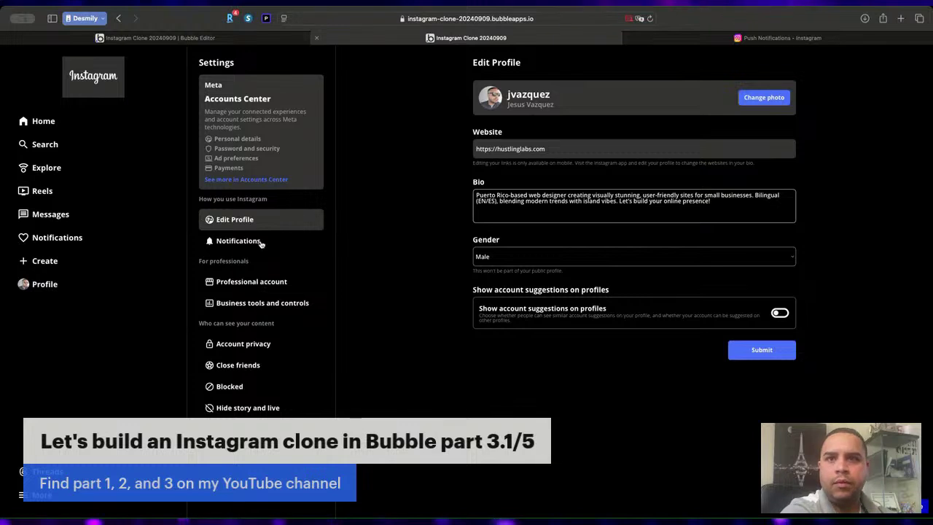
pyautogui.click(237, 241)
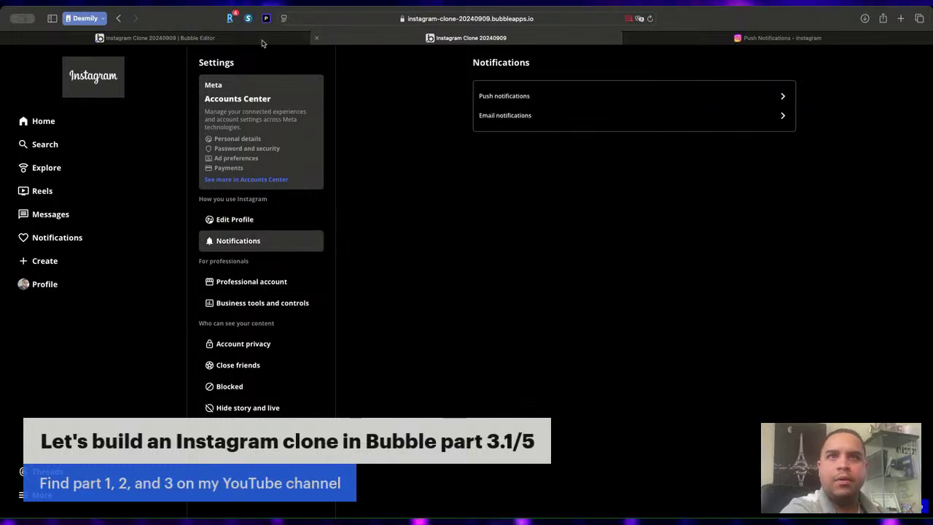
# Return to the Bubble design, display the Notifications Group instead of the Push Notifications Group, and add a click workflow to its Push notifications row.
pyautogui.click(226, 38)
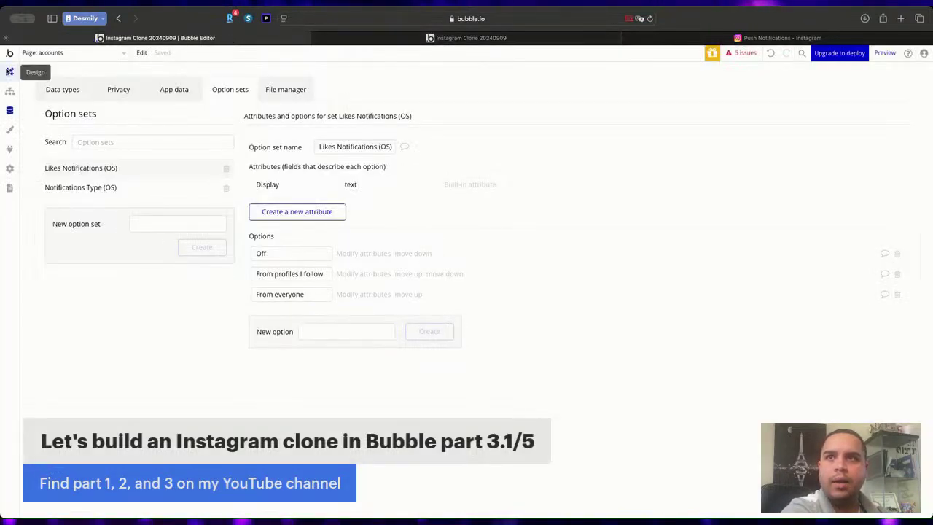
pyautogui.click(9, 71)
pyautogui.scroll(1, 85, 153)
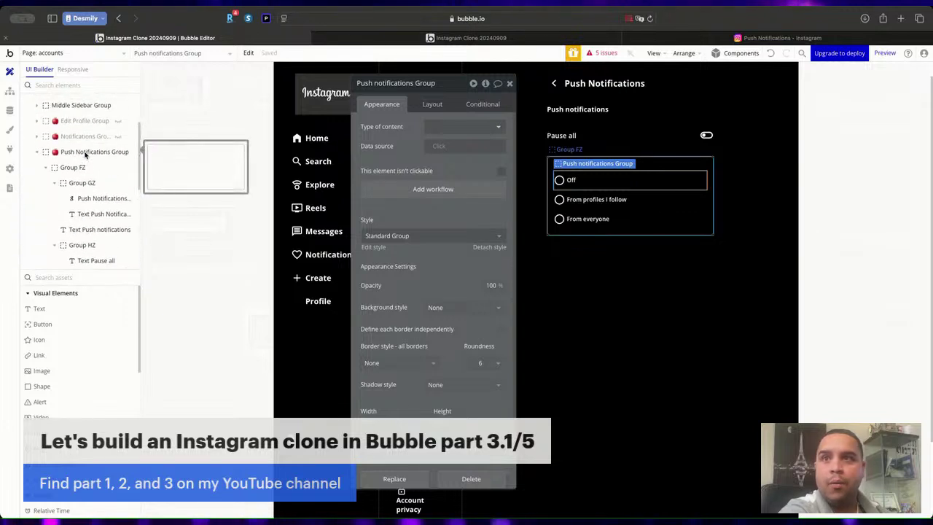
pyautogui.click(118, 151)
pyautogui.click(117, 138)
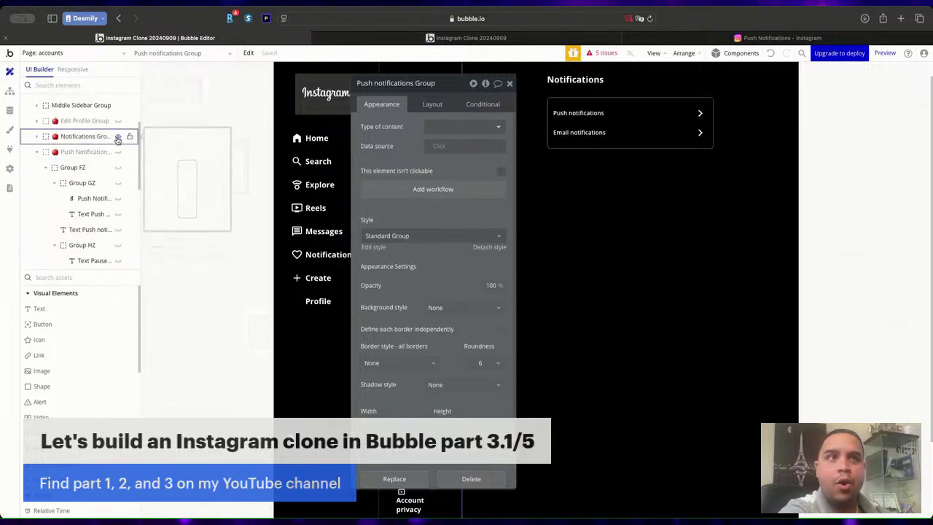
pyautogui.click(643, 113)
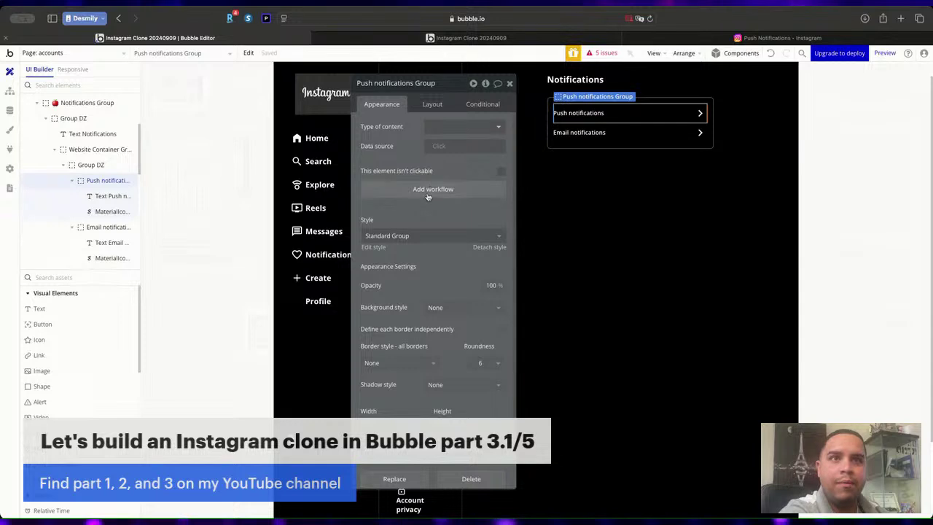
pyautogui.click(431, 189)
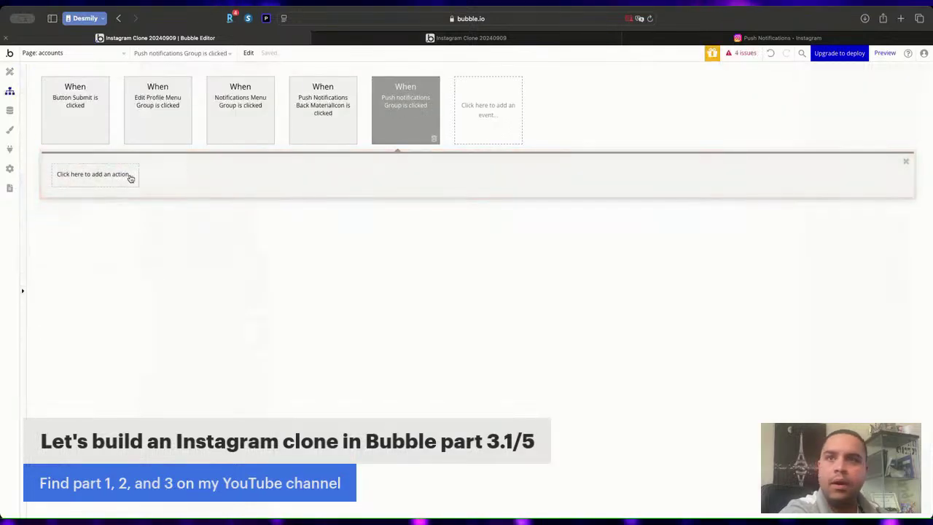
# Add a Show action for the Push Notifications Group page section to the Push notifications click workflow.
pyautogui.click(129, 177)
pyautogui.moveTo(96, 307)
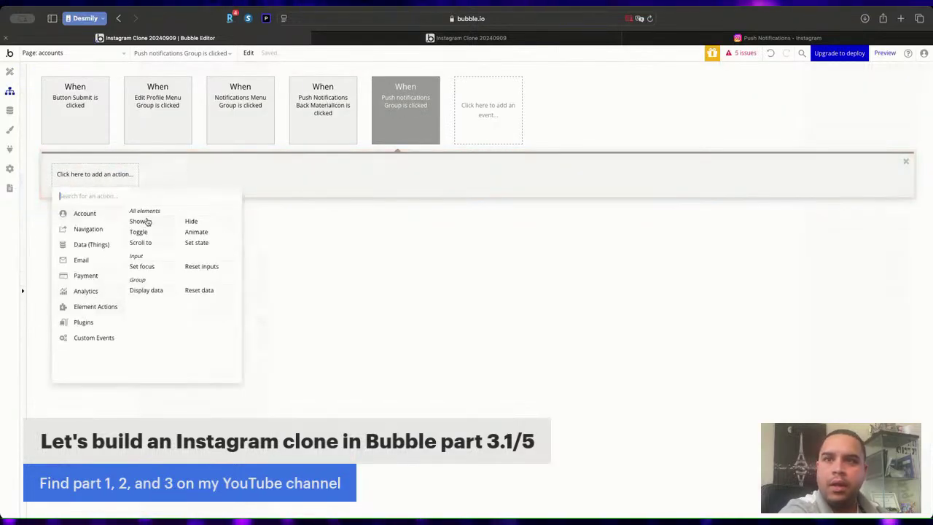
pyautogui.click(146, 222)
pyautogui.click(445, 108)
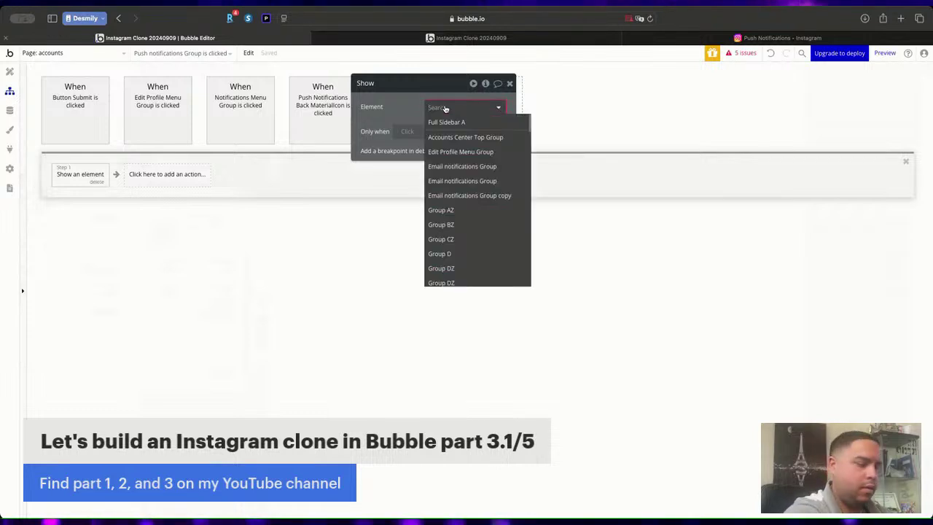
pyautogui.write('notifi')
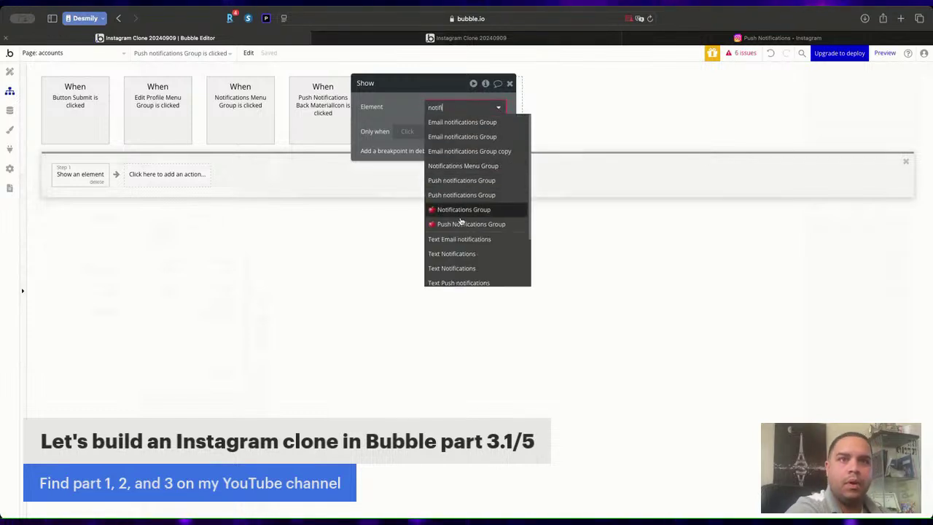
pyautogui.click(462, 224)
# Add a second workflow action that hides the Notifications Group.
pyautogui.click(205, 174)
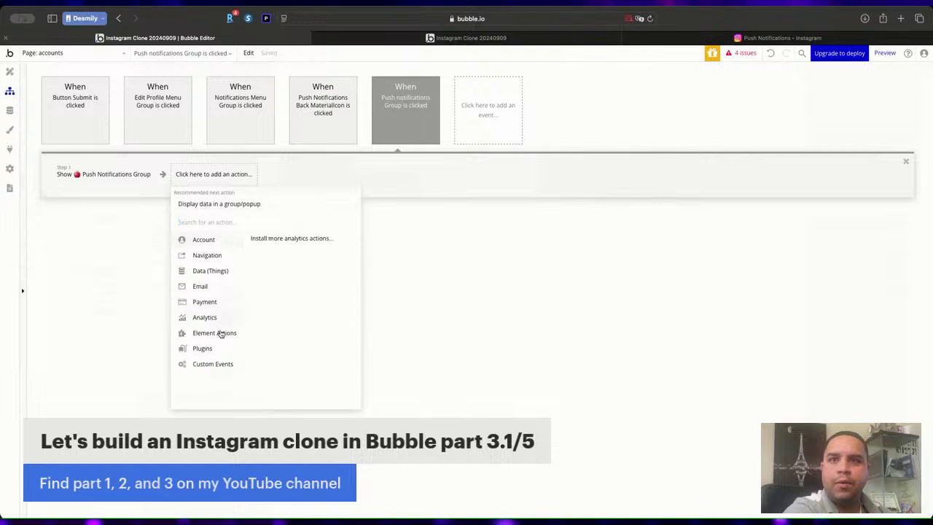
pyautogui.moveTo(218, 332)
pyautogui.click(326, 248)
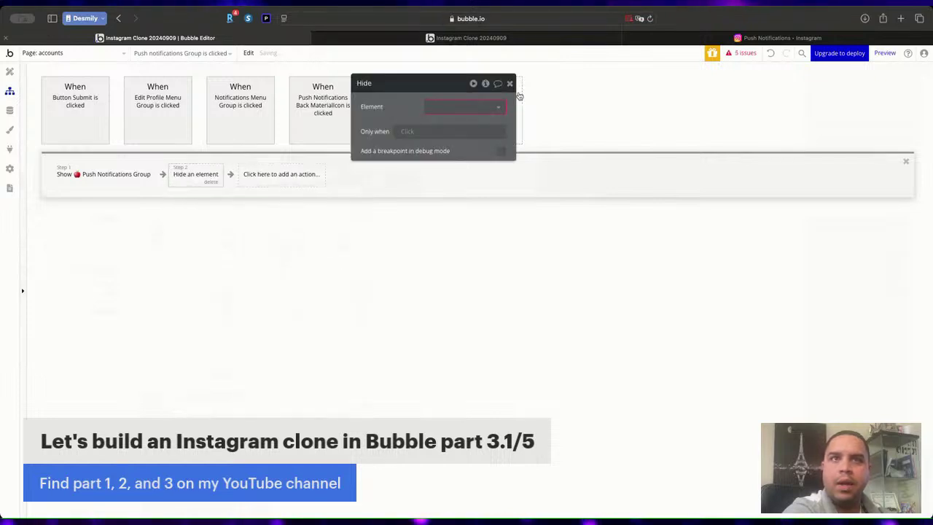
pyautogui.click(464, 107)
pyautogui.write('noti')
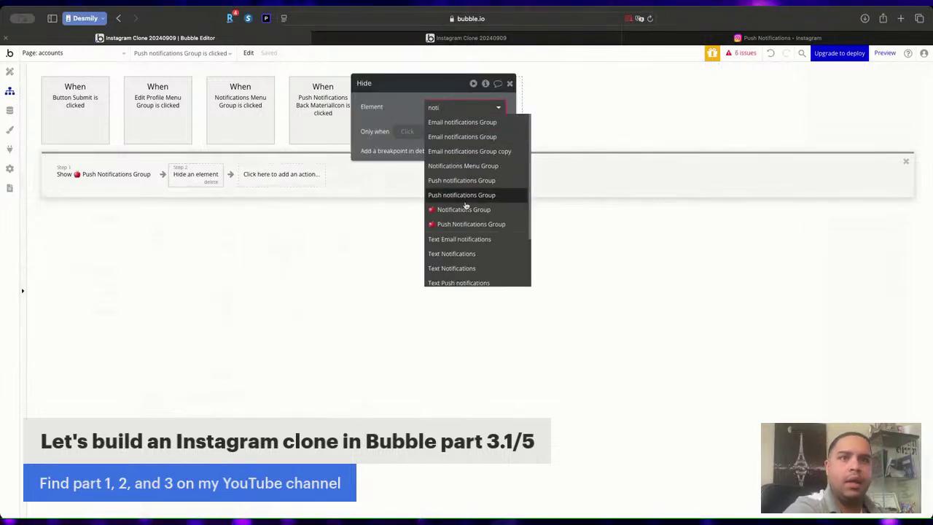
pyautogui.click(464, 209)
pyautogui.click(509, 83)
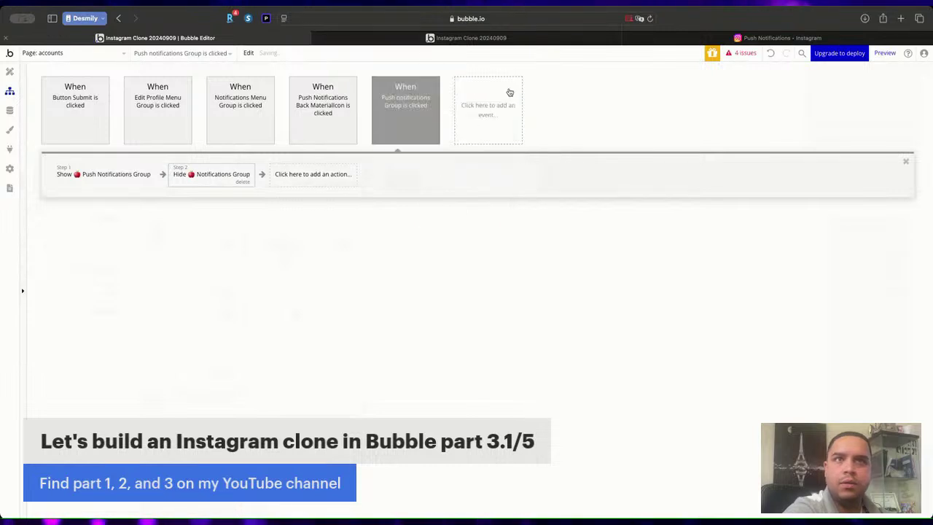
# Test the Push notifications row in the app preview by opening it from the Notifications settings.
pyautogui.click(10, 72)
pyautogui.click(413, 38)
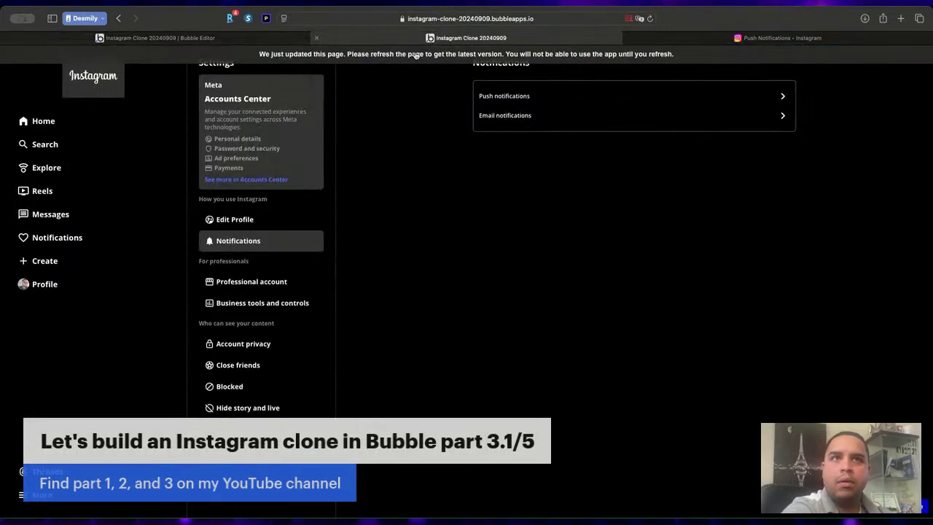
pyautogui.click(248, 242)
pyautogui.click(575, 96)
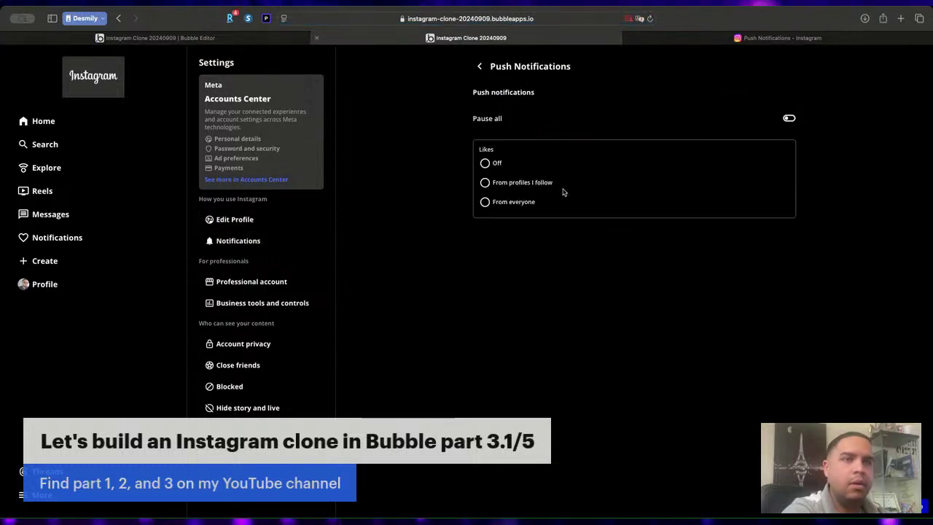
# Try setting the border style to None on the group around the Push and Email notifications rows in Bubble.
pyautogui.click(157, 38)
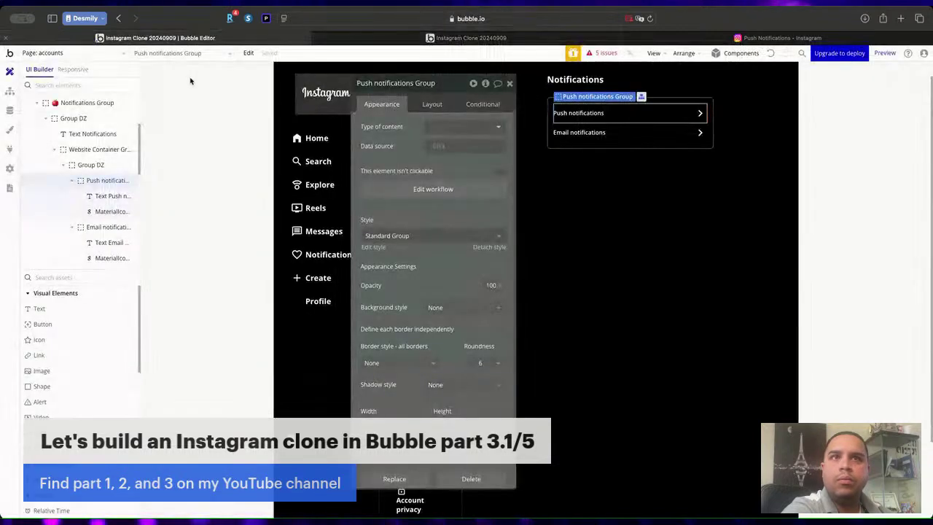
pyautogui.click(548, 144)
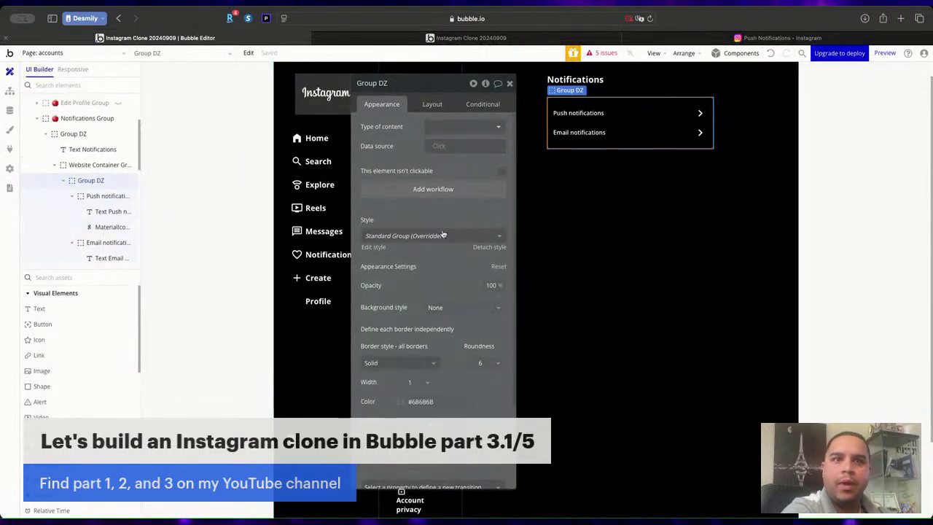
pyautogui.scroll(-3, 443, 236)
pyautogui.click(400, 288)
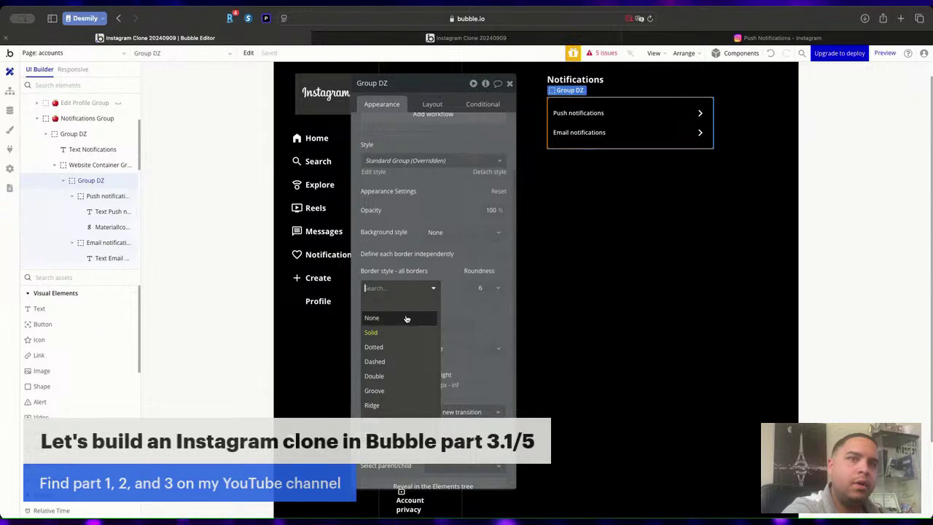
pyautogui.click(407, 318)
pyautogui.click(736, 285)
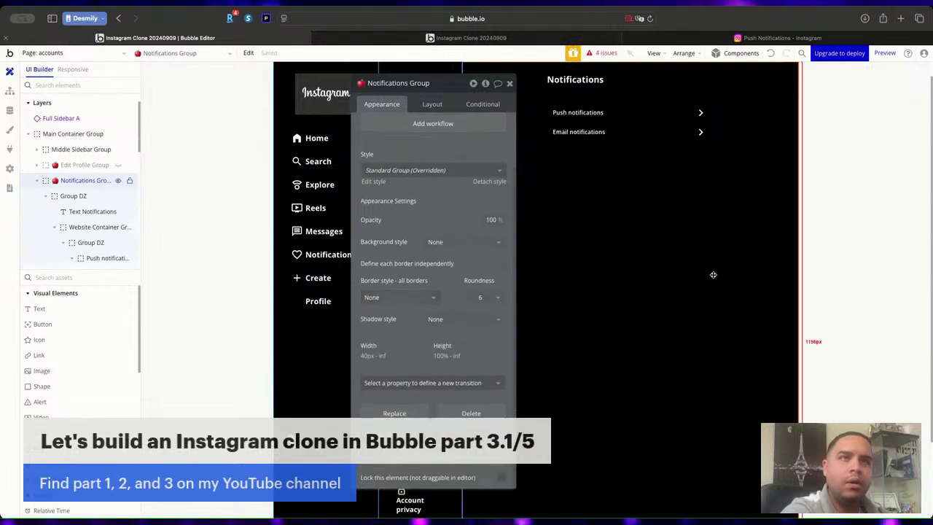
pyautogui.click(771, 55)
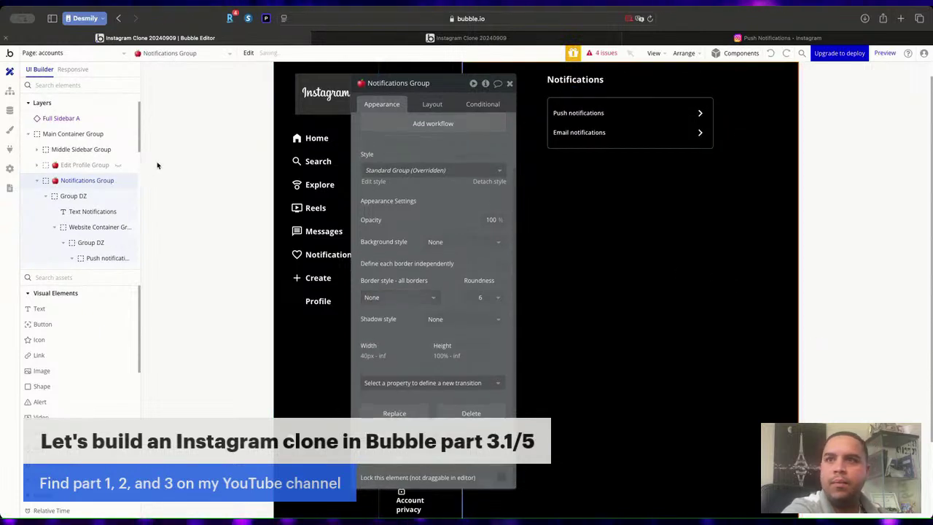
# Display the Push Notifications Group instead of the Notifications Group and set the border style of the group around the Likes options to None.
pyautogui.click(119, 181)
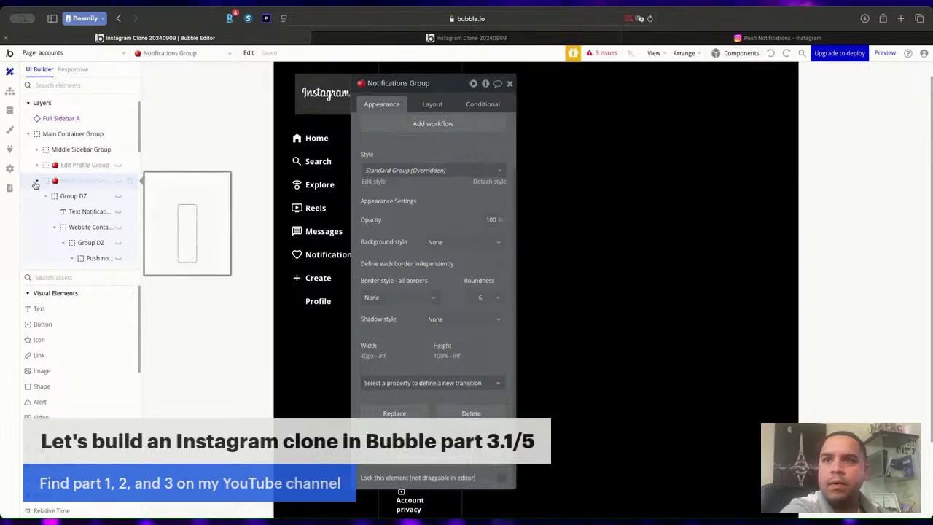
pyautogui.click(37, 181)
pyautogui.click(118, 197)
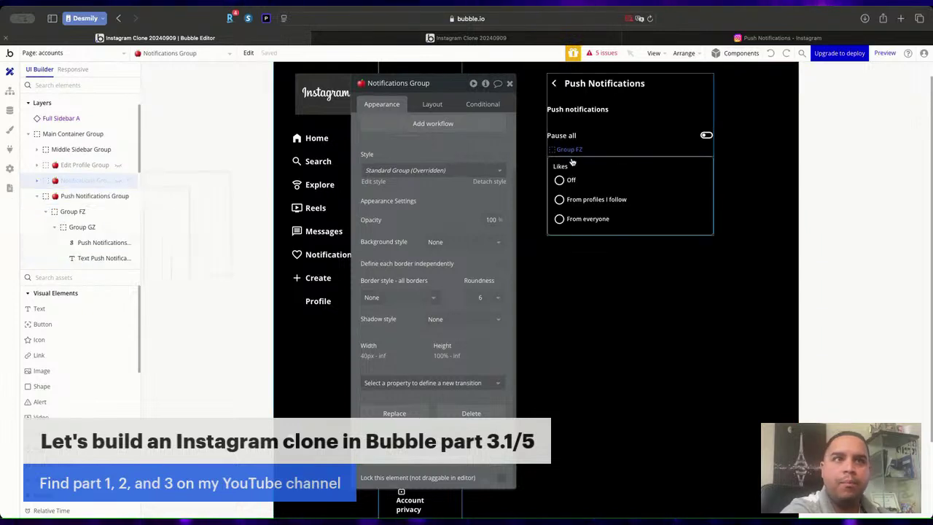
pyautogui.click(555, 159)
pyautogui.click(423, 299)
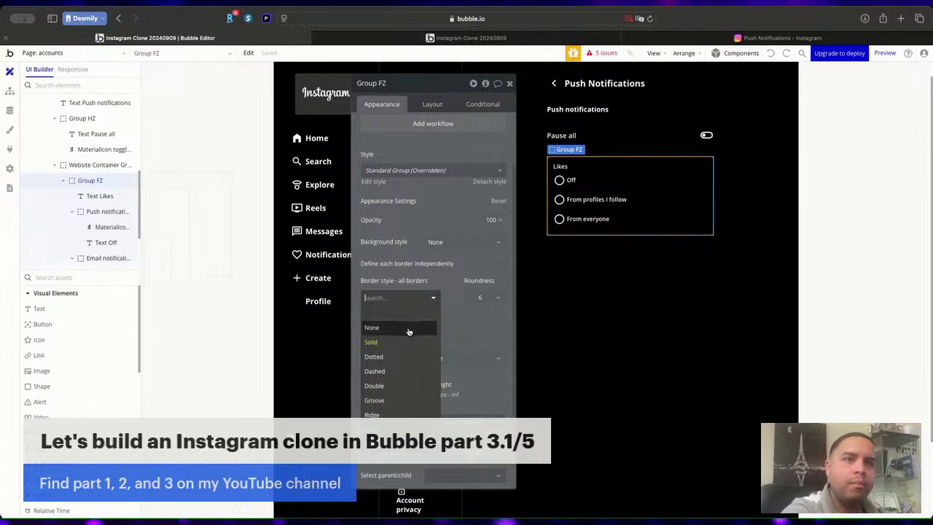
pyautogui.click(408, 328)
pyautogui.click(784, 263)
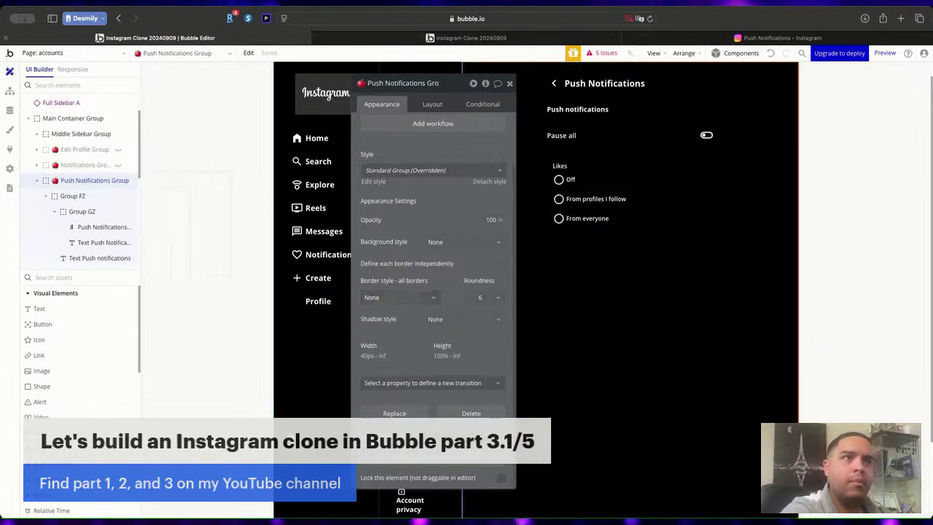
# Open Push Notifications in the app preview and compare its Likes section with Instagram's own Push Notifications page.
pyautogui.click(530, 38)
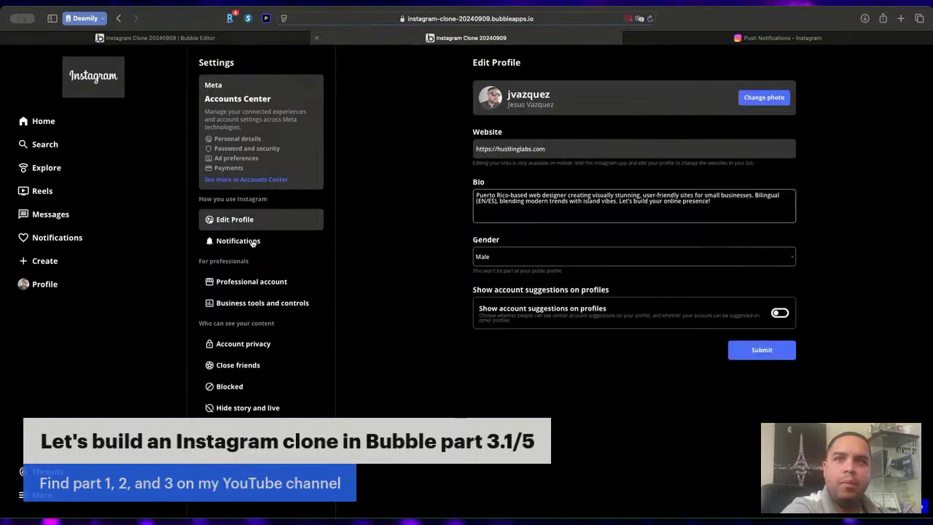
pyautogui.click(248, 241)
pyautogui.click(520, 97)
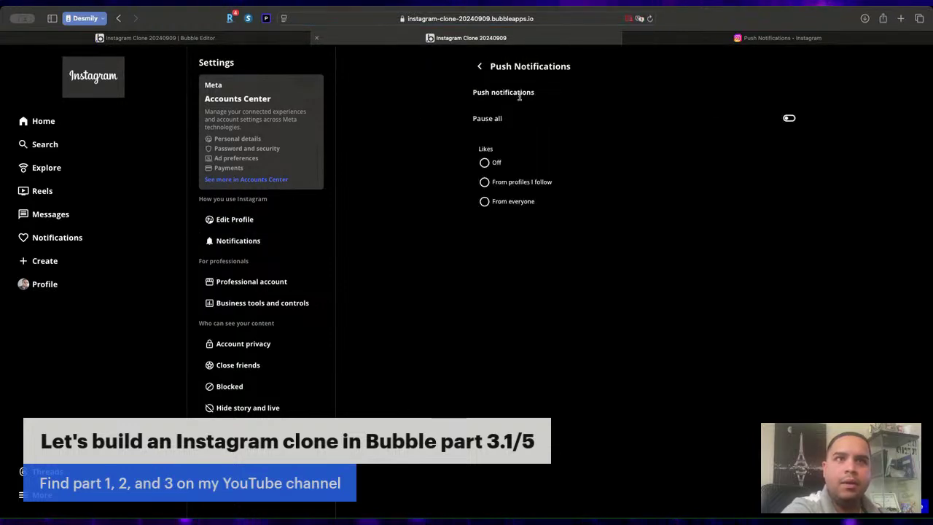
pyautogui.click(674, 40)
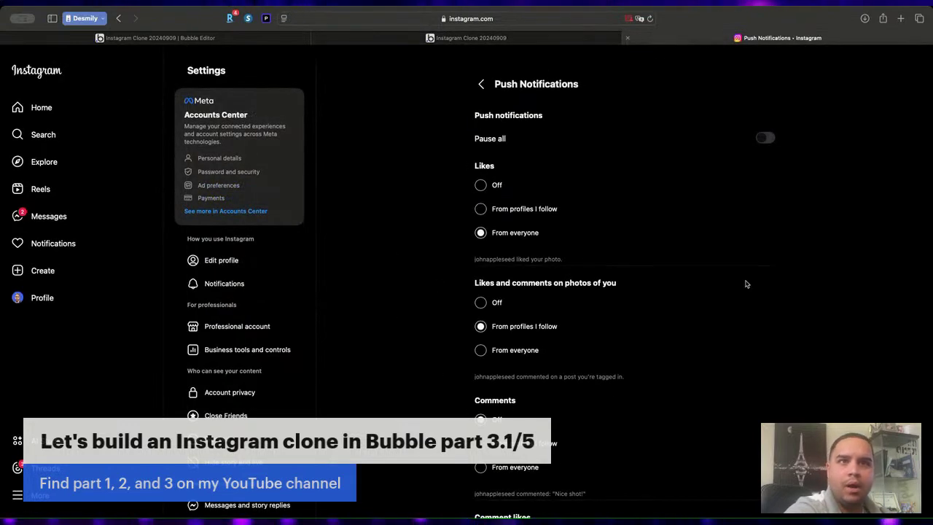
# Review the option groups below Likes on Instagram's Push Notifications page and check the page's layout against the app preview.
pyautogui.scroll(-10, 677, 279)
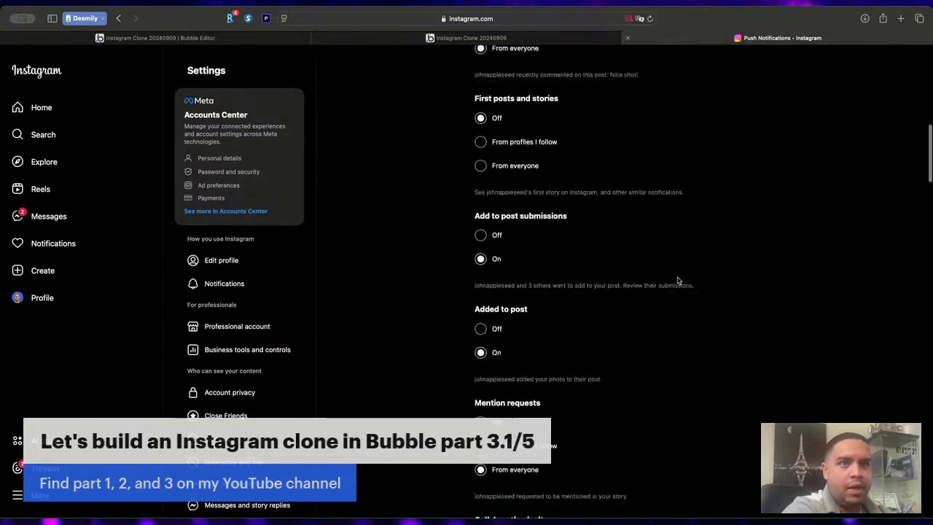
pyautogui.scroll(15, 677, 280)
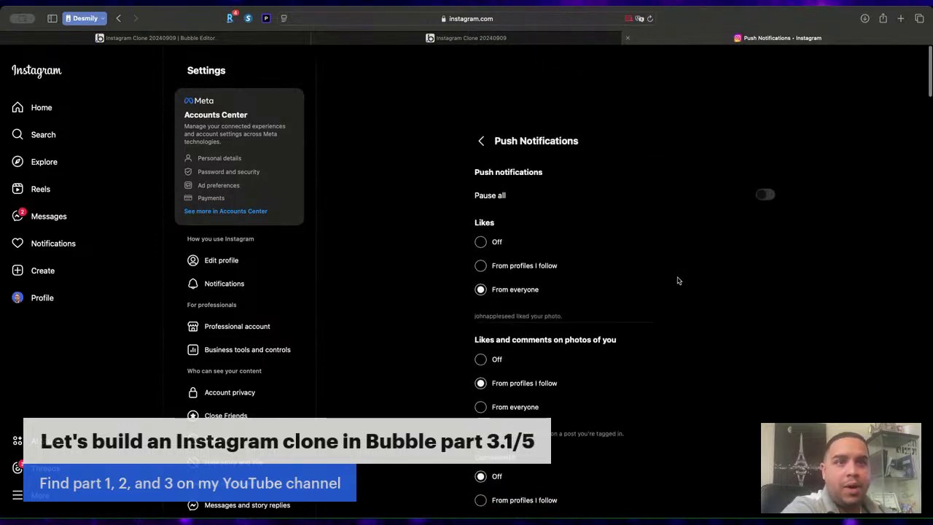
pyautogui.click(438, 37)
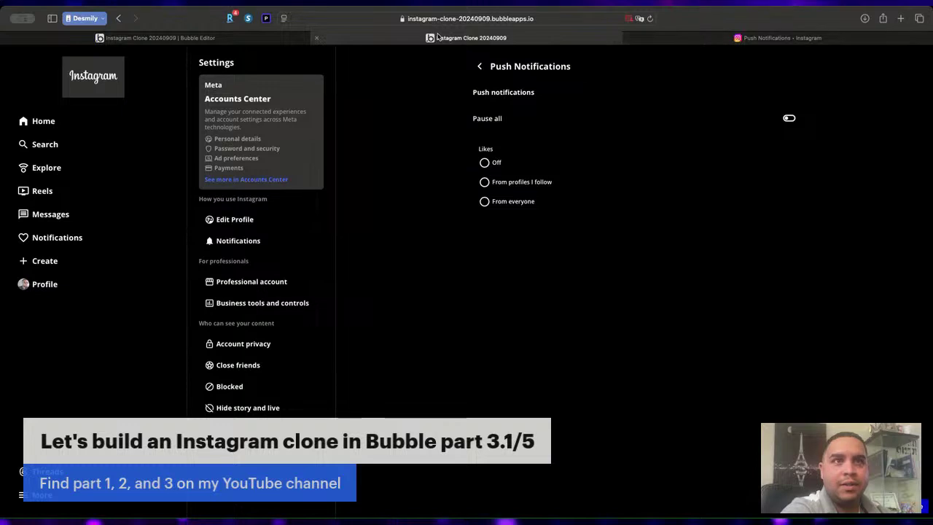
pyautogui.click(780, 37)
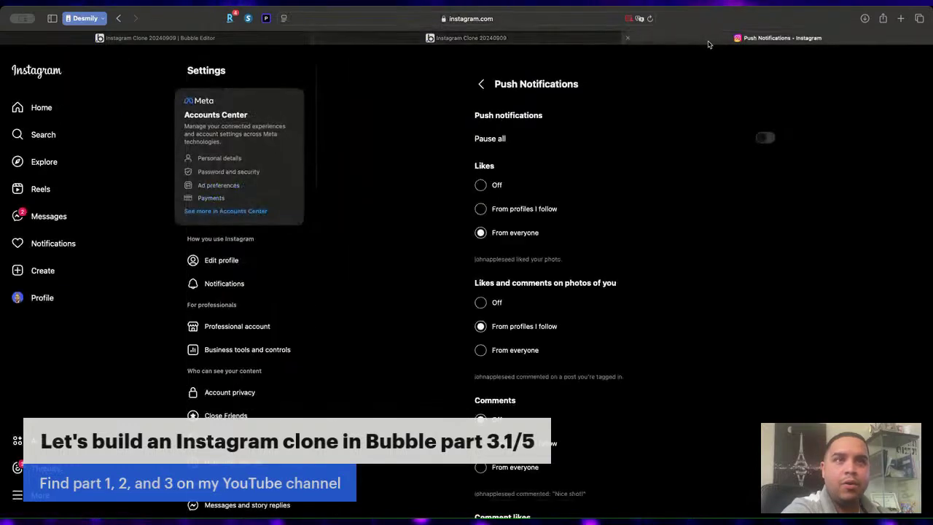
pyautogui.click(490, 41)
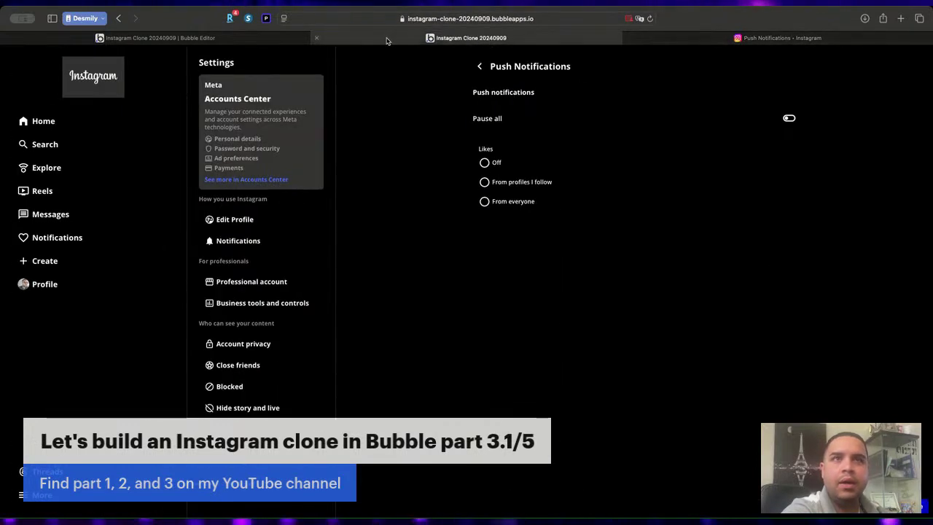
pyautogui.moveTo(200, 38)
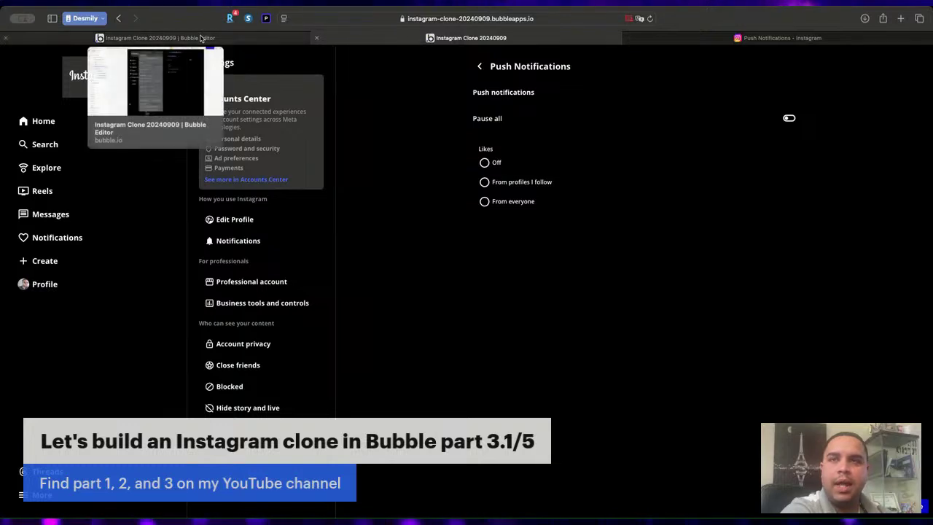